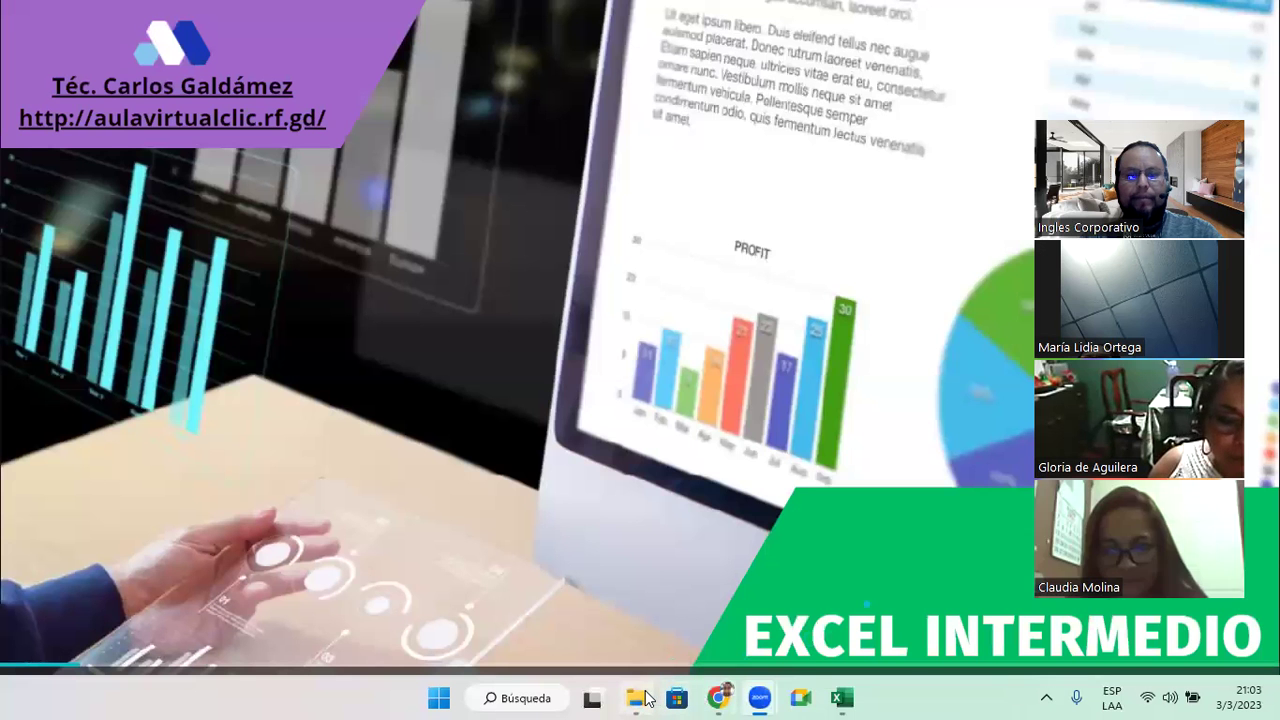
- Open Ejercicio 9.pdf from the Ejercicios folder in Edge
{"action": "left_click", "coordinate": [640, 698]}
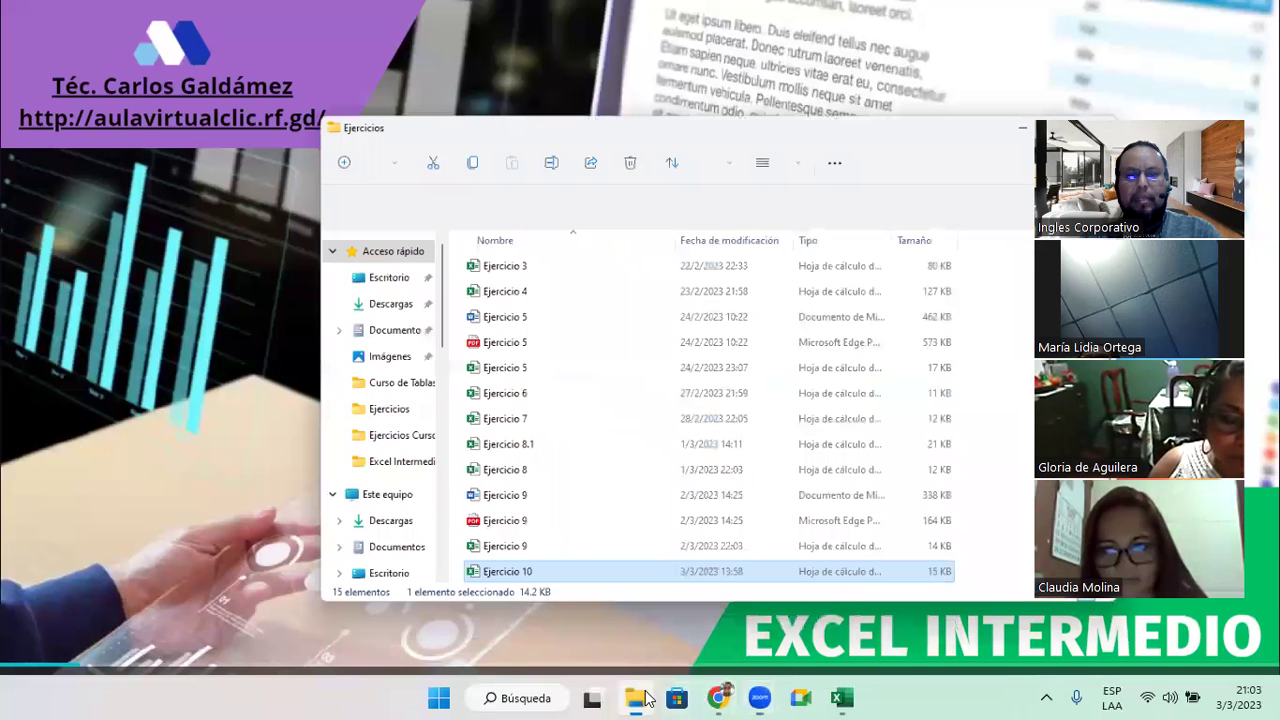
{"action": "left_click", "coordinate": [566, 527]}
{"action": "double_click", "coordinate": [491, 501]}
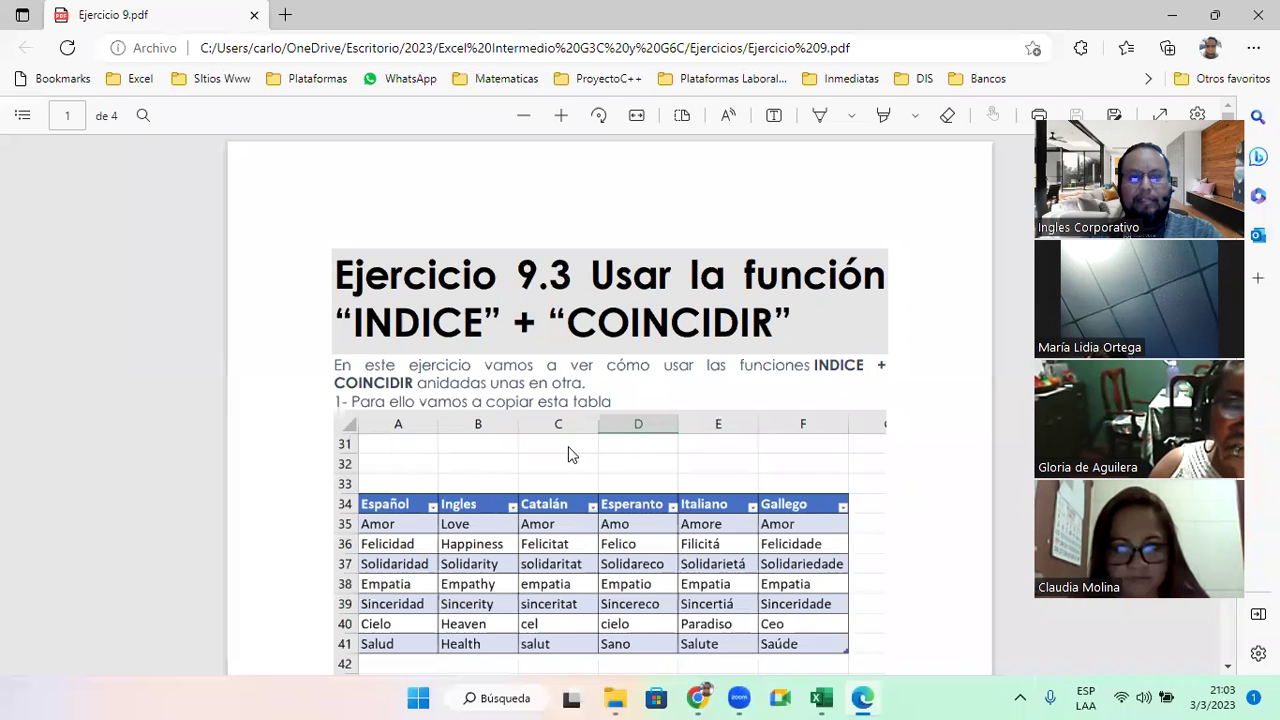
- Scroll through Ejercicio 9.pdf from page 1 down to page 3
{"action": "scroll", "coordinate": [527, 365], "scroll_direction": "down", "scroll_amount": 3}
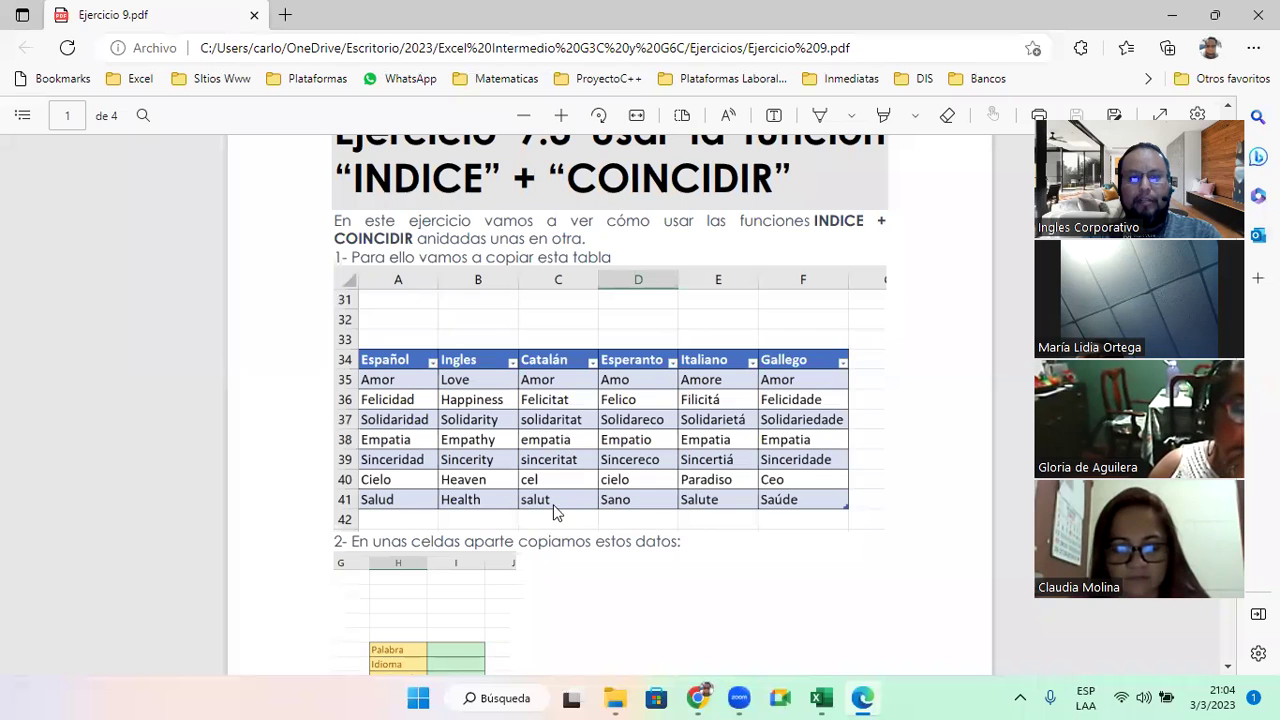
{"action": "scroll", "coordinate": [600, 495], "scroll_direction": "down", "scroll_amount": 6}
{"action": "scroll", "coordinate": [503, 360], "scroll_direction": "up", "scroll_amount": 6}
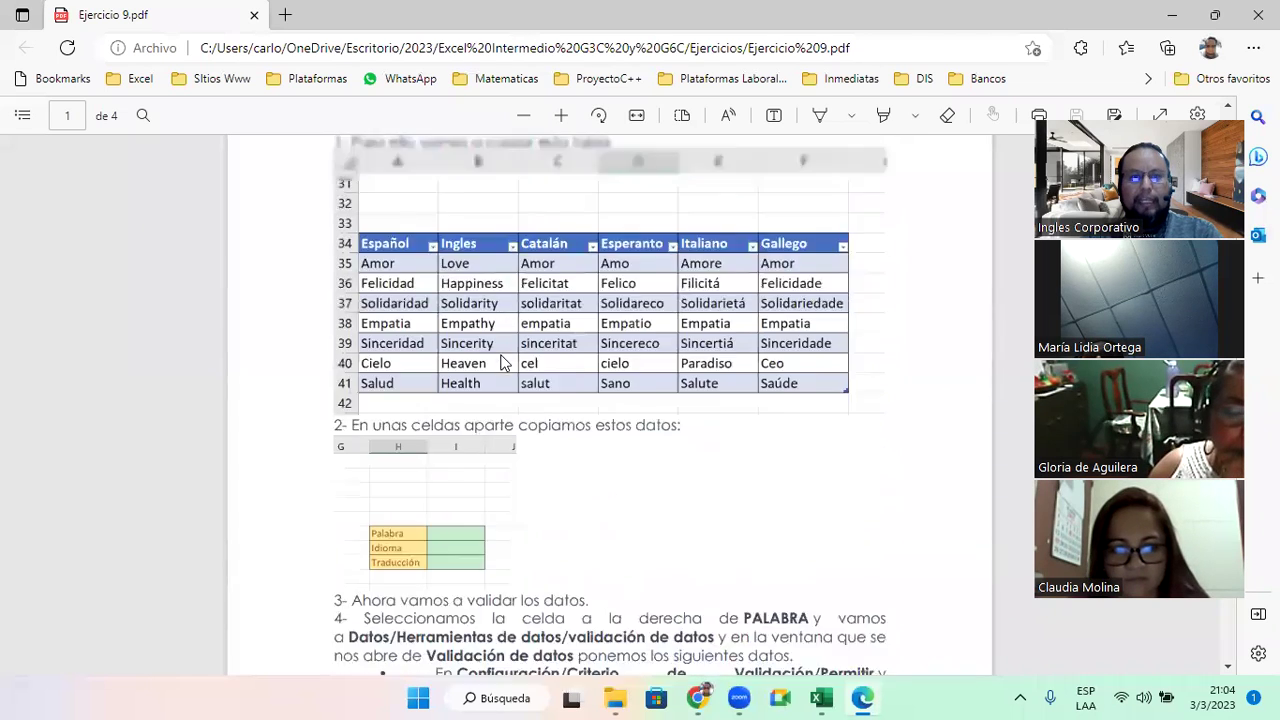
{"action": "scroll", "coordinate": [600, 575], "scroll_direction": "down", "scroll_amount": 2}
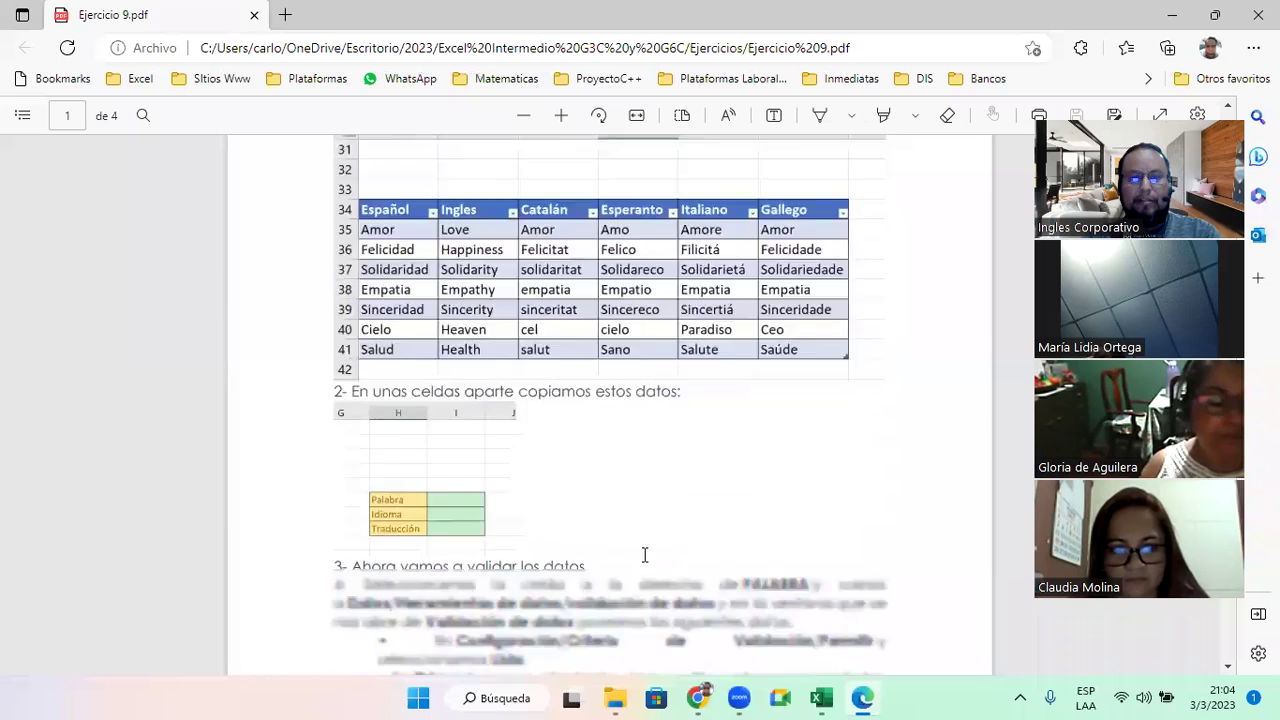
{"action": "scroll", "coordinate": [642, 556], "scroll_direction": "down", "scroll_amount": 3}
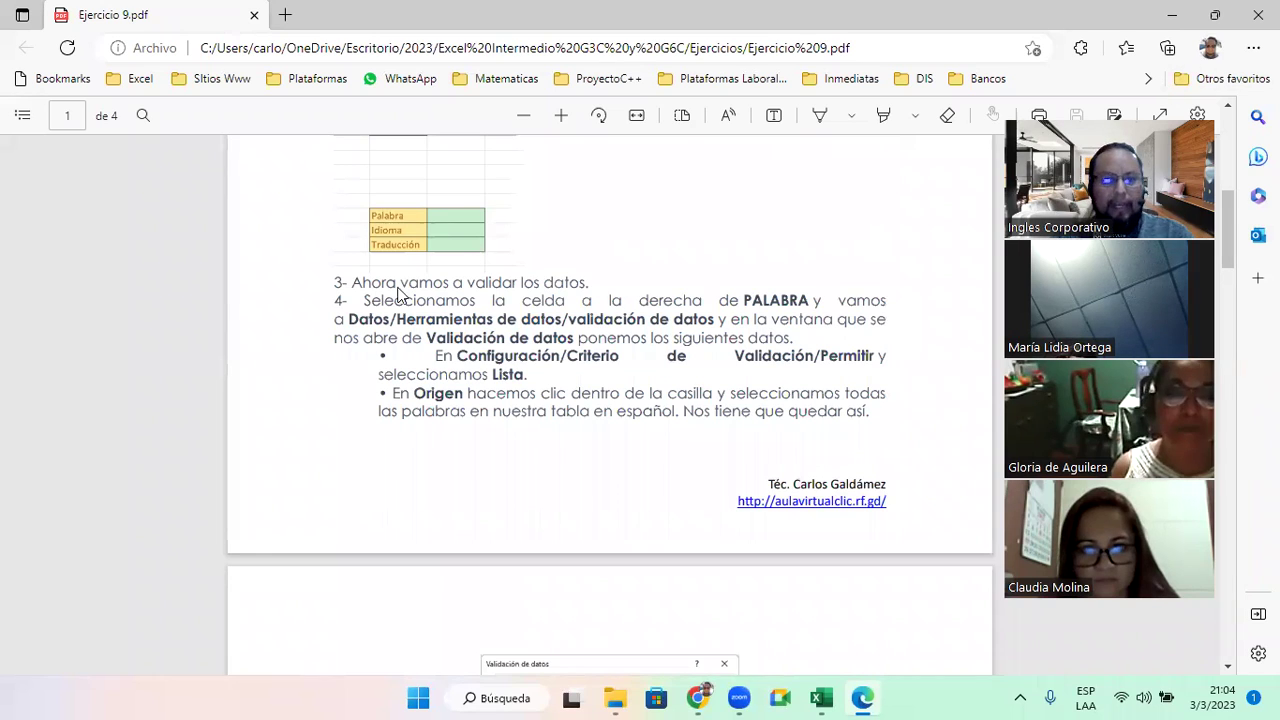
{"action": "scroll", "coordinate": [399, 362], "scroll_direction": "up", "scroll_amount": 2}
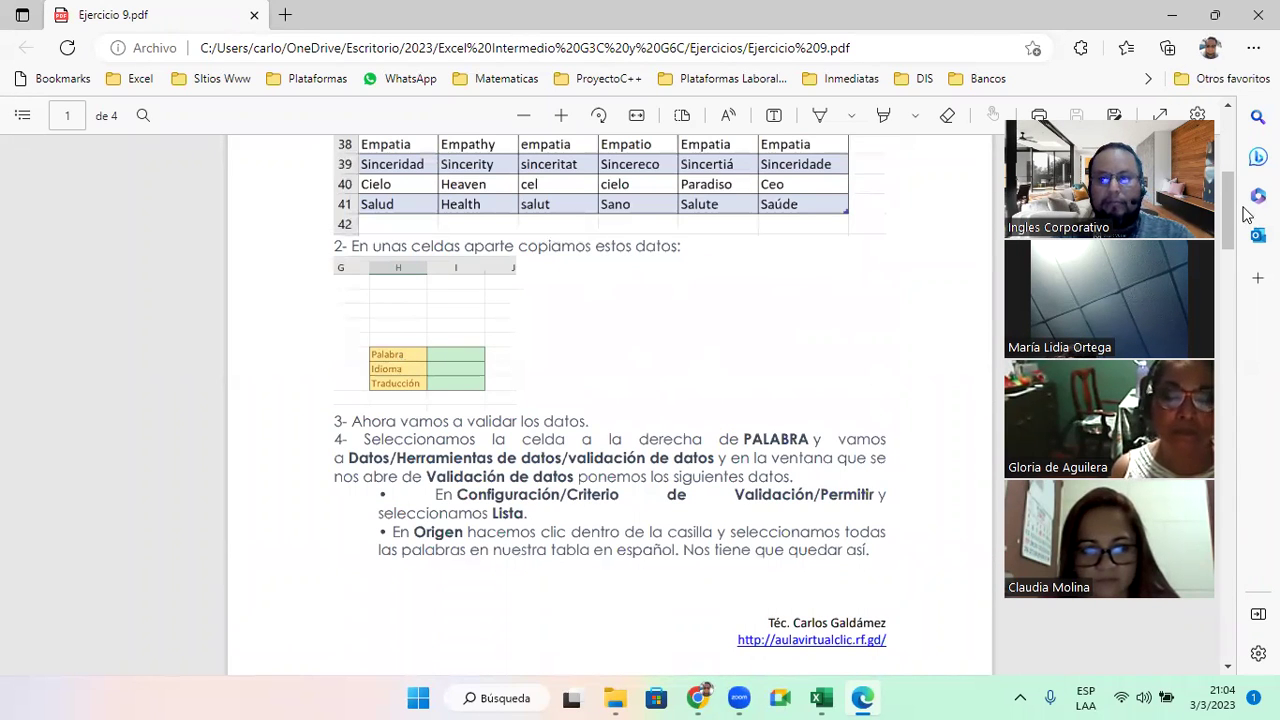
{"action": "scroll", "coordinate": [1245, 207], "scroll_direction": "up", "scroll_amount": 1}
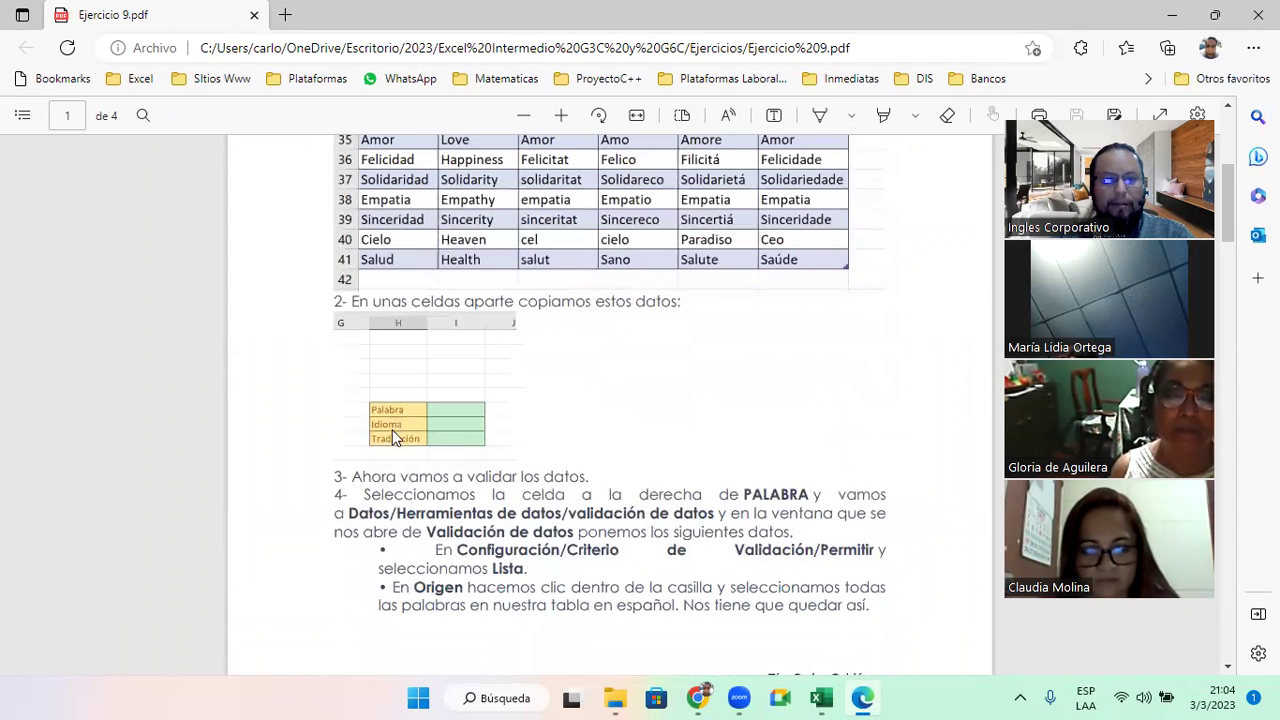
{"action": "left_click_drag", "start_coordinate": [1232, 198], "coordinate": [1226, 455]}
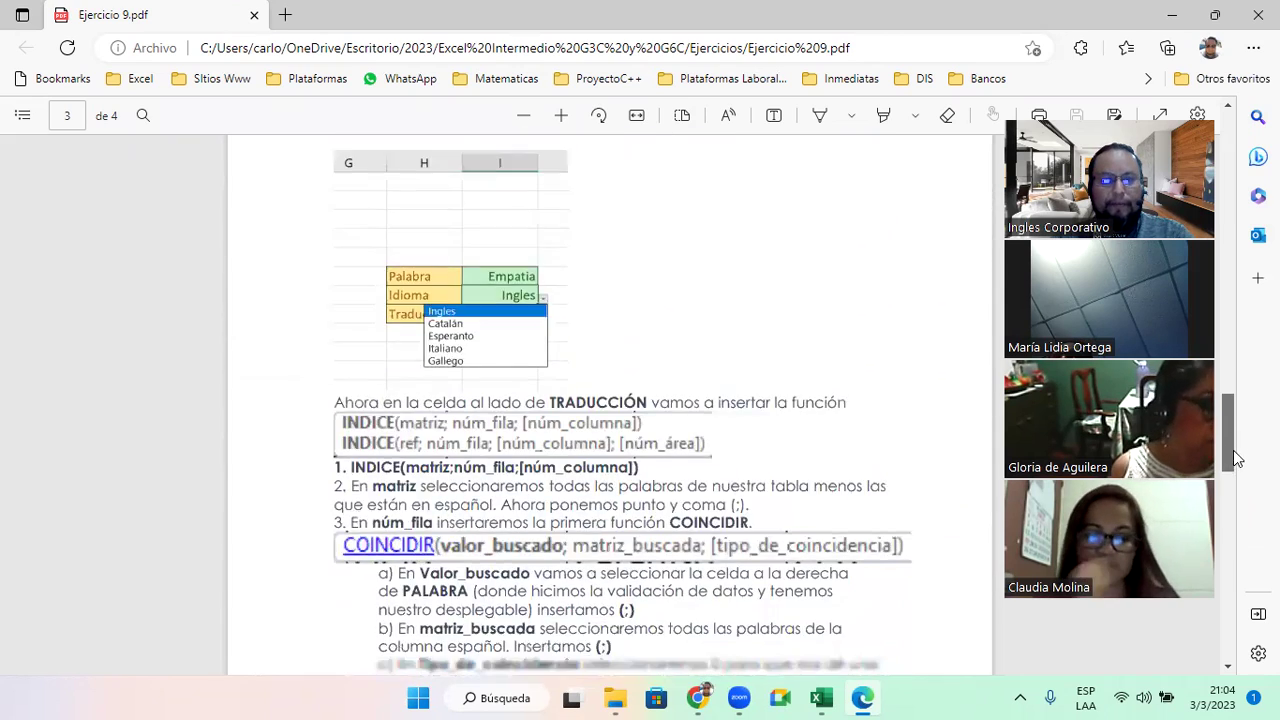
- On page 4, select the table-based and range-based INDICE formula lines to point them out
{"action": "scroll", "coordinate": [518, 425], "scroll_direction": "down", "scroll_amount": 4}
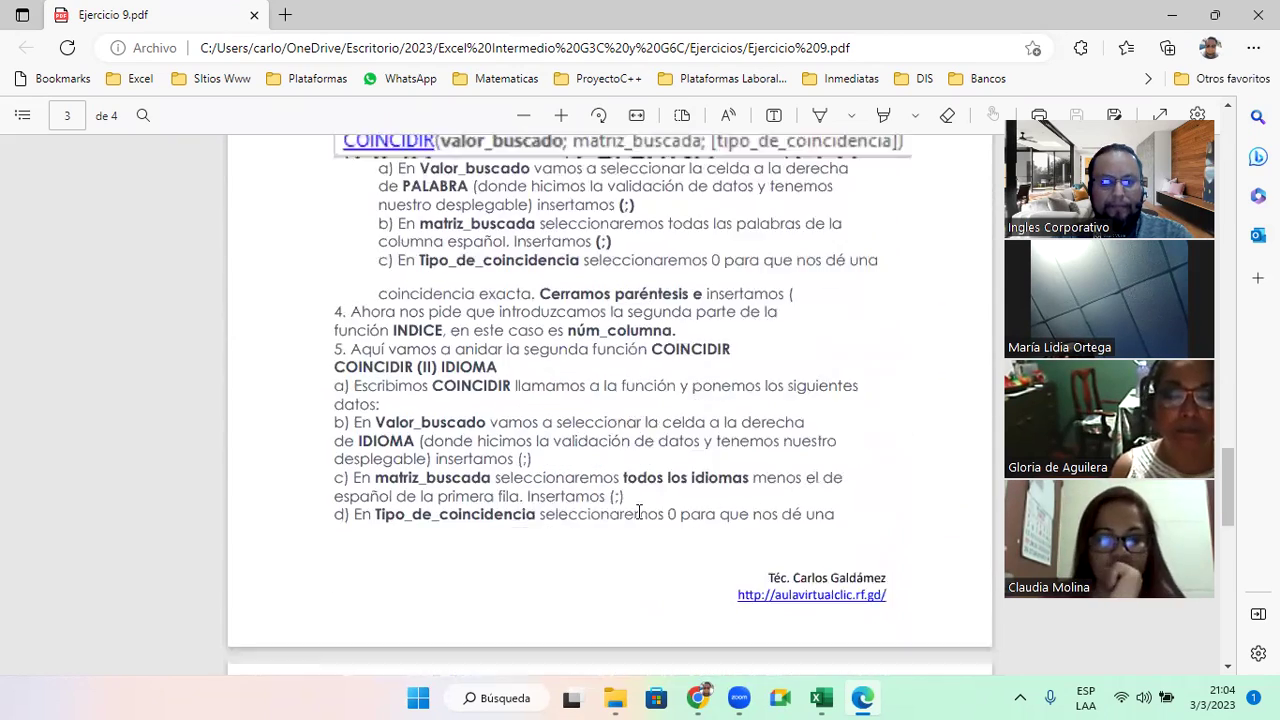
{"action": "scroll", "coordinate": [518, 425], "scroll_direction": "down", "scroll_amount": 1}
{"action": "scroll", "coordinate": [526, 417], "scroll_direction": "down", "scroll_amount": 4}
{"action": "left_click_drag", "start_coordinate": [334, 336], "coordinate": [722, 356]}
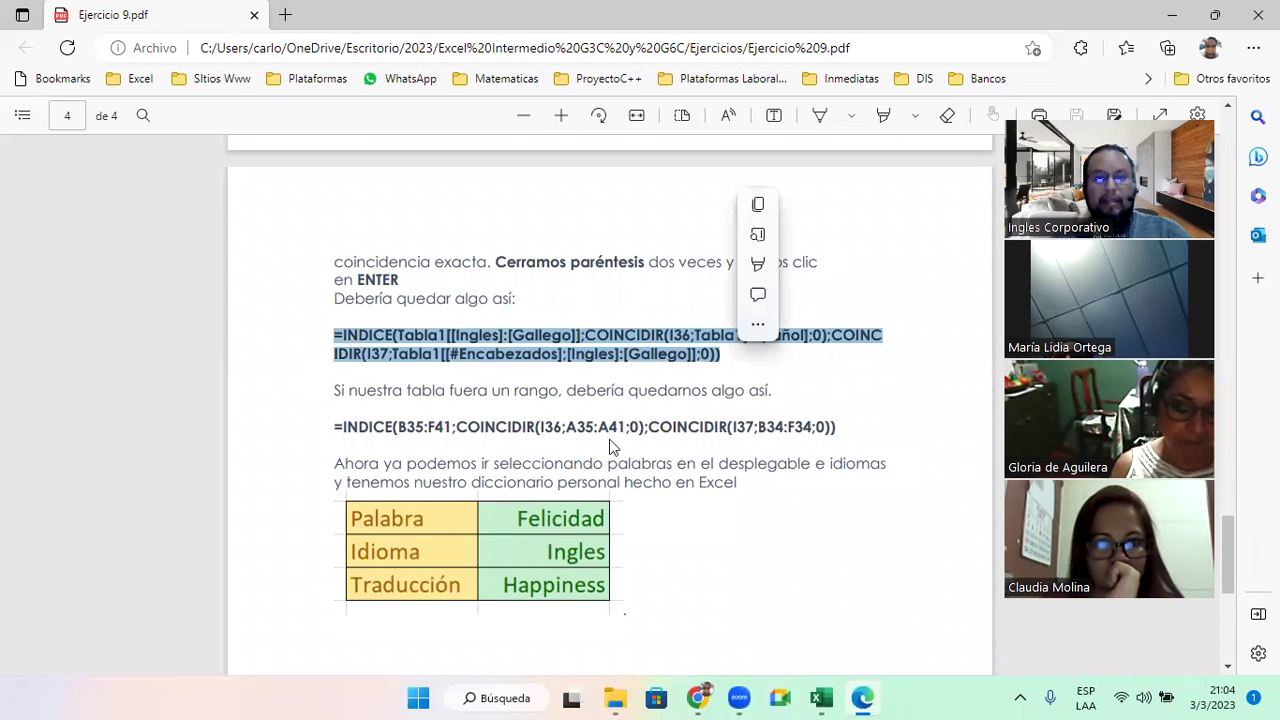
{"action": "left_click", "coordinate": [440, 418]}
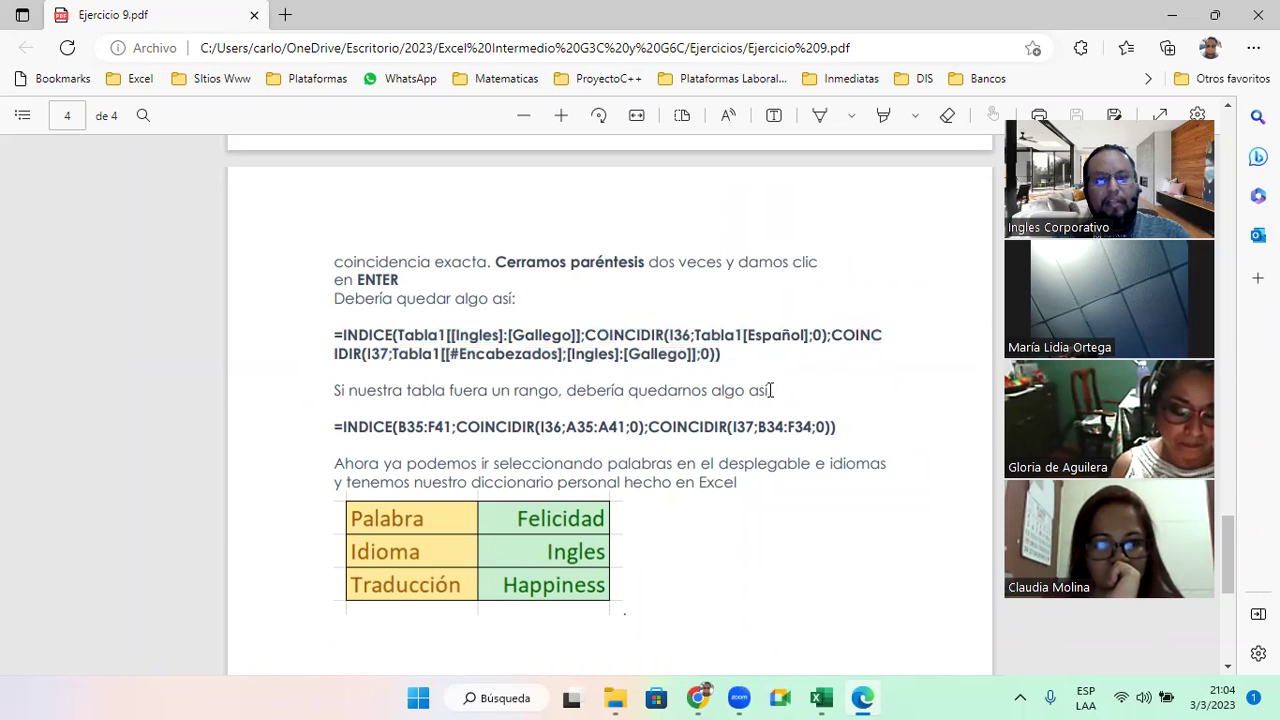
{"action": "left_click_drag", "start_coordinate": [333, 427], "coordinate": [832, 428]}
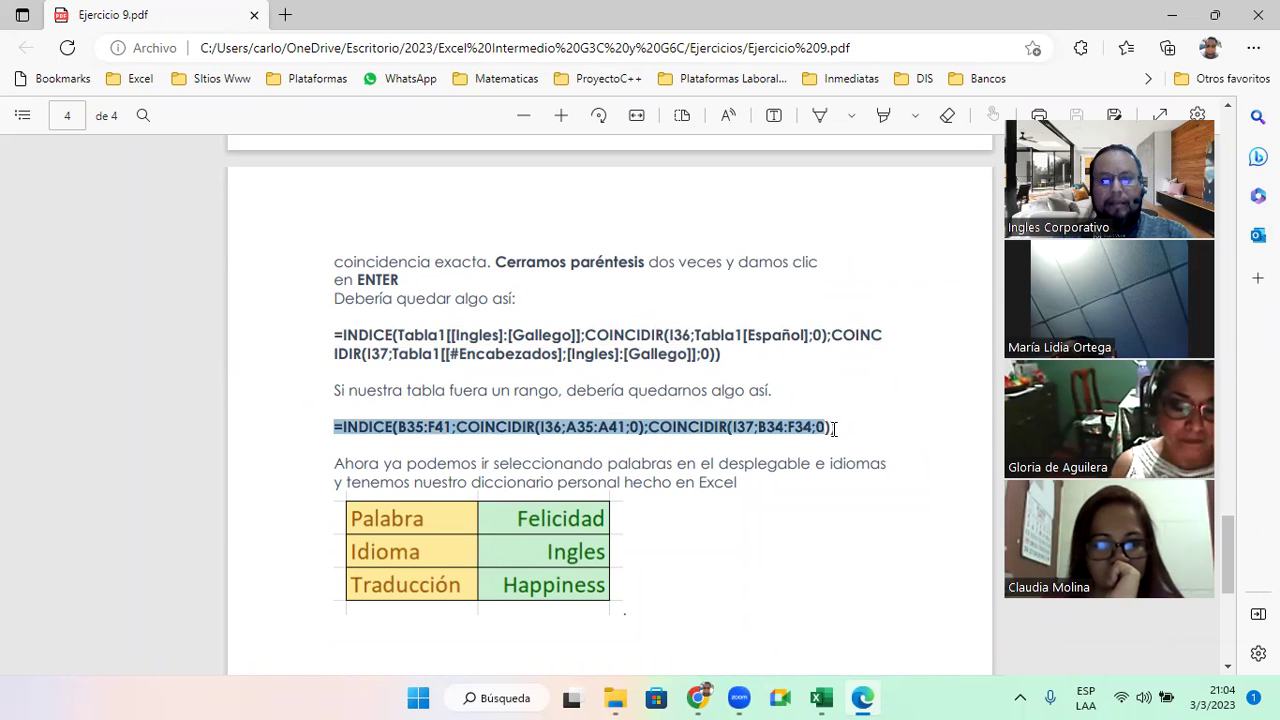
{"action": "left_click_drag", "start_coordinate": [737, 336], "coordinate": [329, 339]}
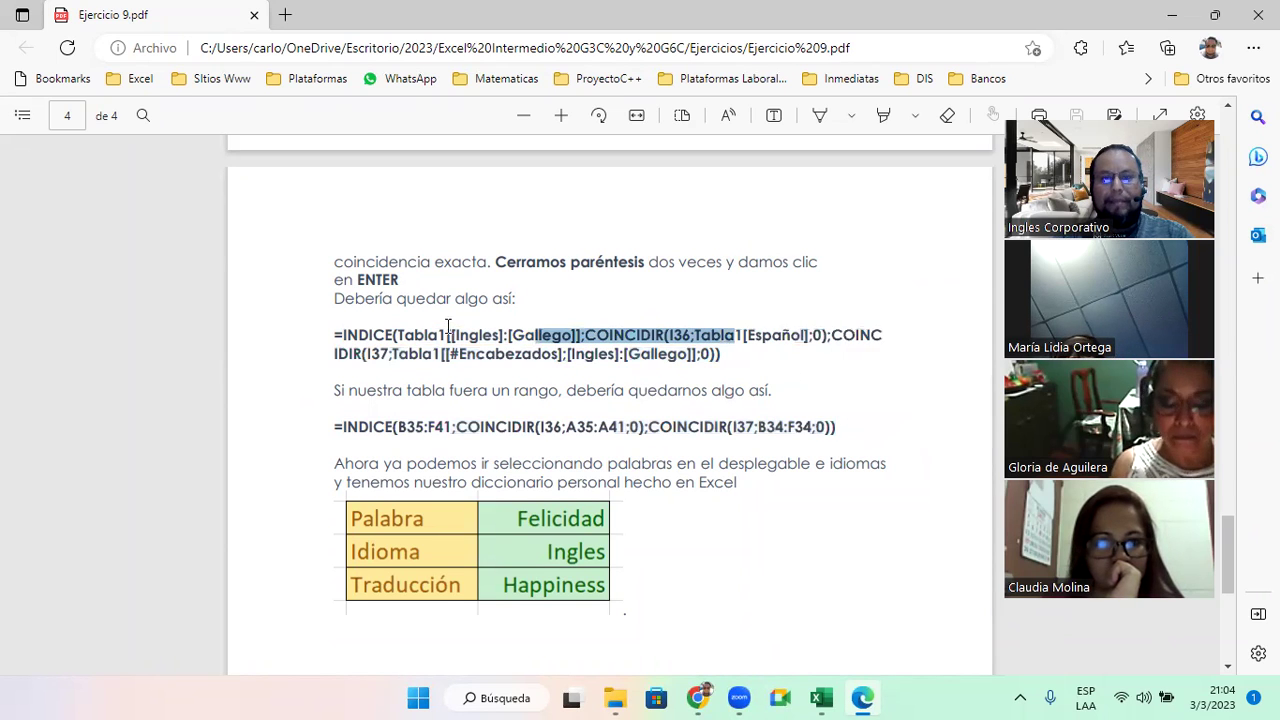
{"action": "left_click", "coordinate": [329, 339]}
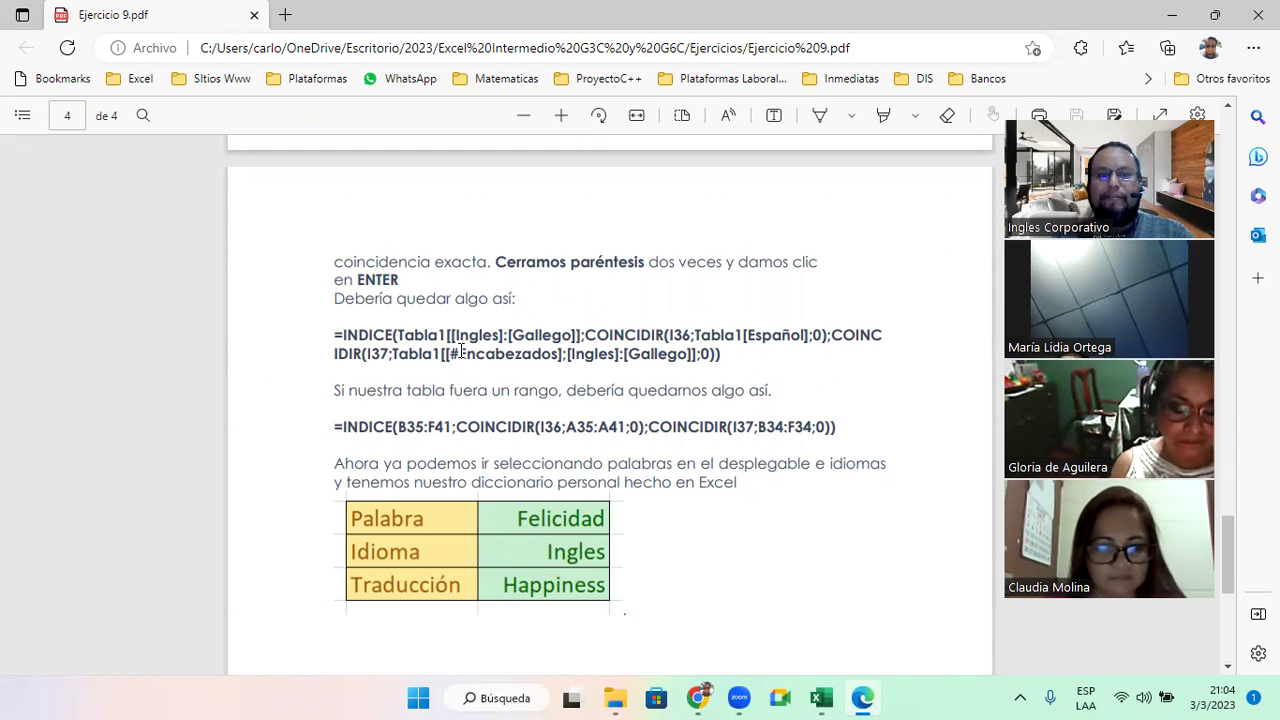
- Highlight the arguments from Tabla1 onward, the range formula's end, and the word 'rango'
{"action": "left_click_drag", "start_coordinate": [396, 335], "coordinate": [722, 354]}
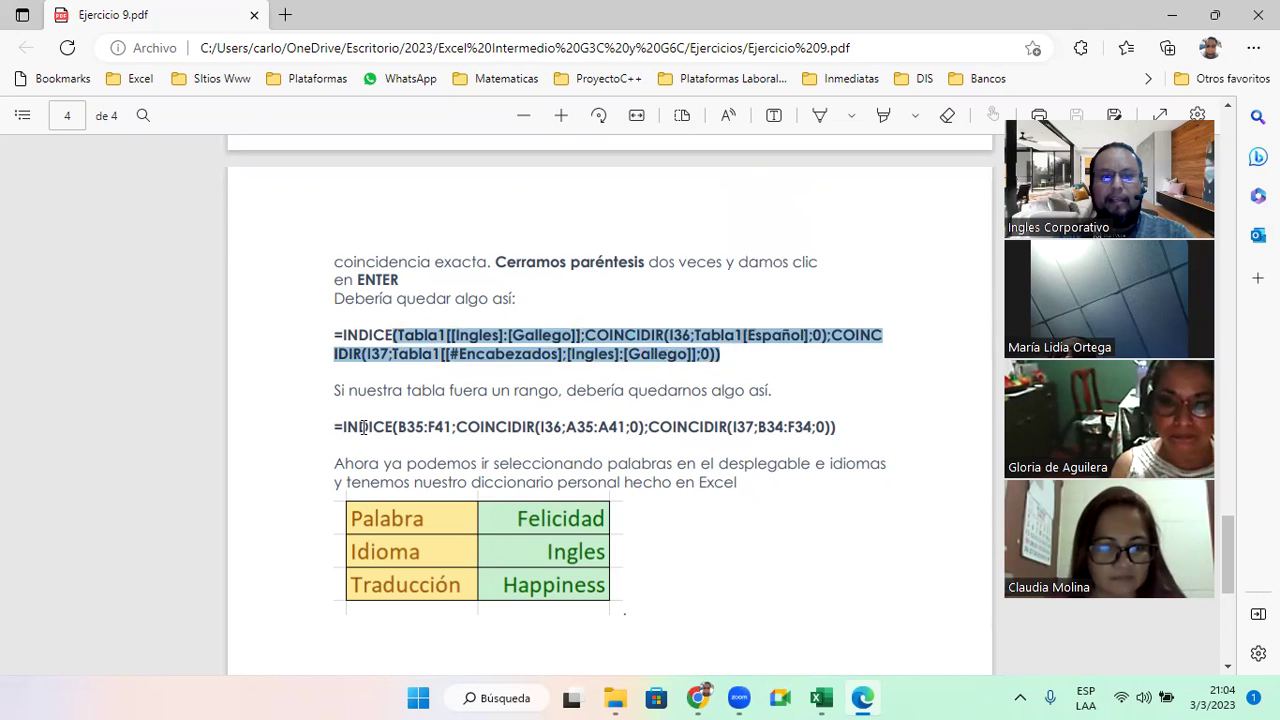
{"action": "left_click_drag", "start_coordinate": [687, 427], "coordinate": [836, 428]}
{"action": "left_click", "coordinate": [837, 428]}
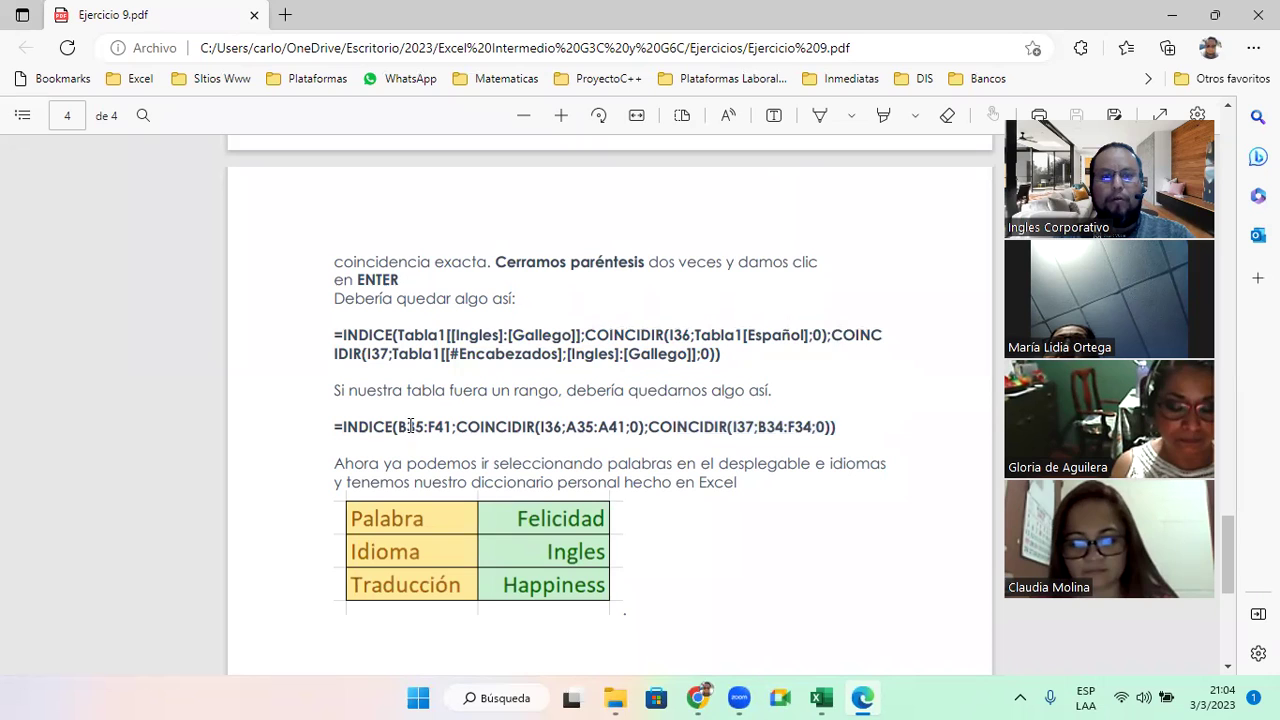
{"action": "left_click_drag", "start_coordinate": [515, 390], "coordinate": [547, 391]}
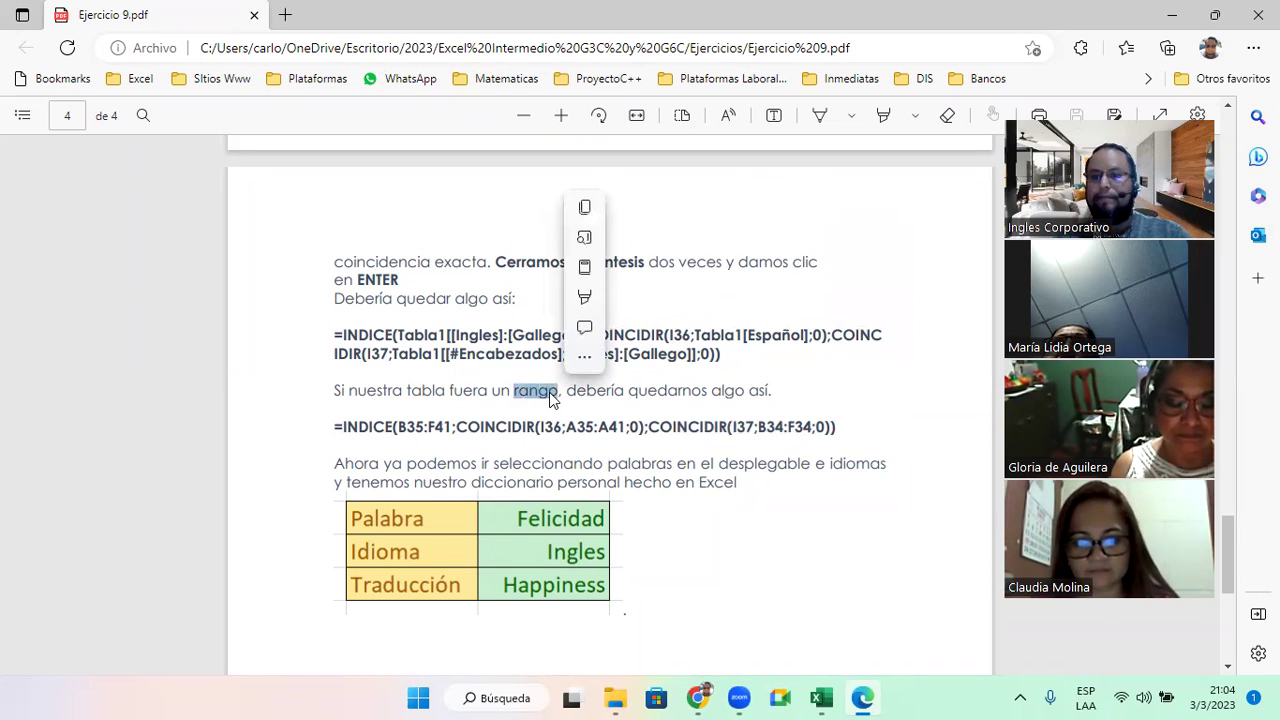
{"action": "left_click", "coordinate": [635, 387]}
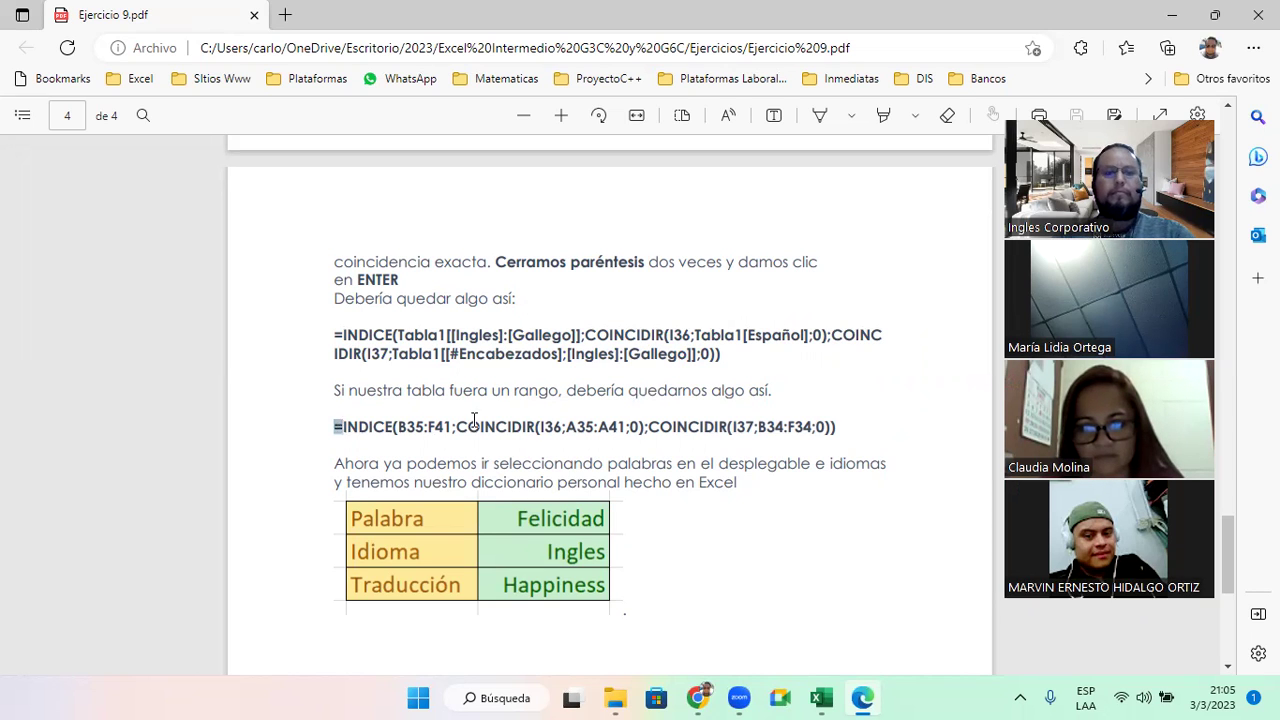
- Select the whole range-based INDICE formula, then clear the selection
{"action": "left_click_drag", "start_coordinate": [474, 418], "coordinate": [840, 436]}
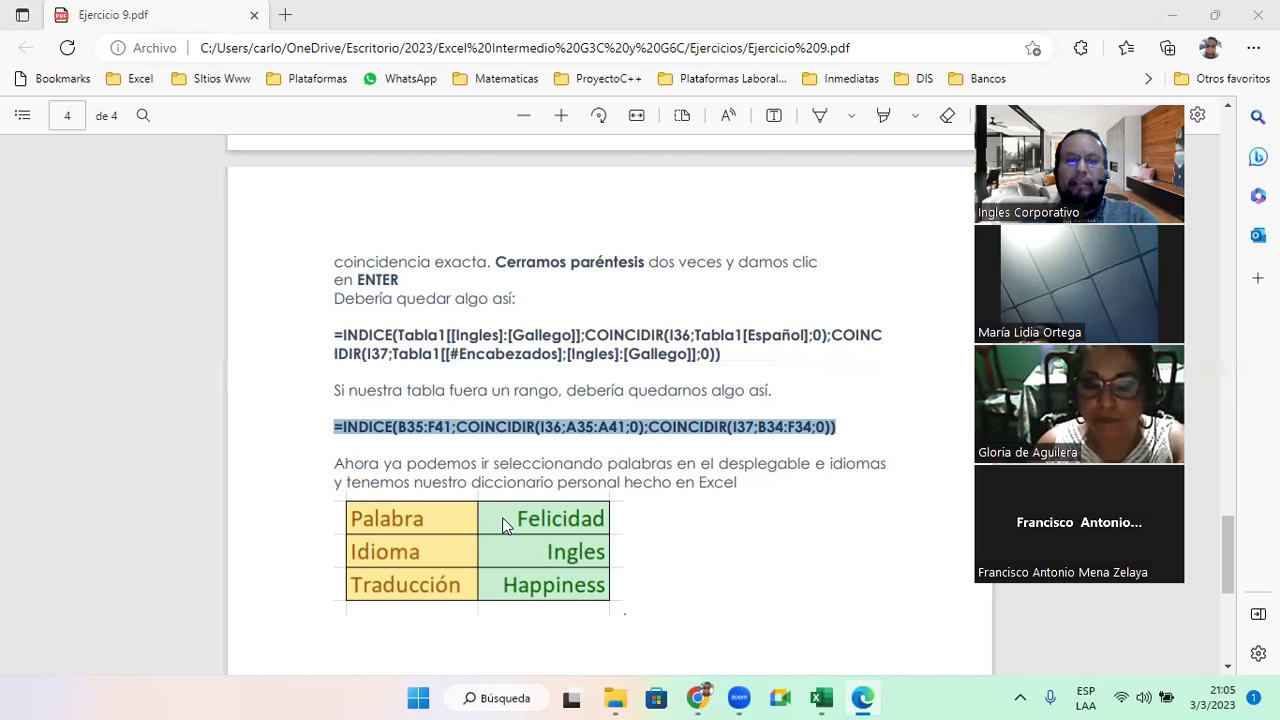
{"action": "left_click", "coordinate": [402, 427]}
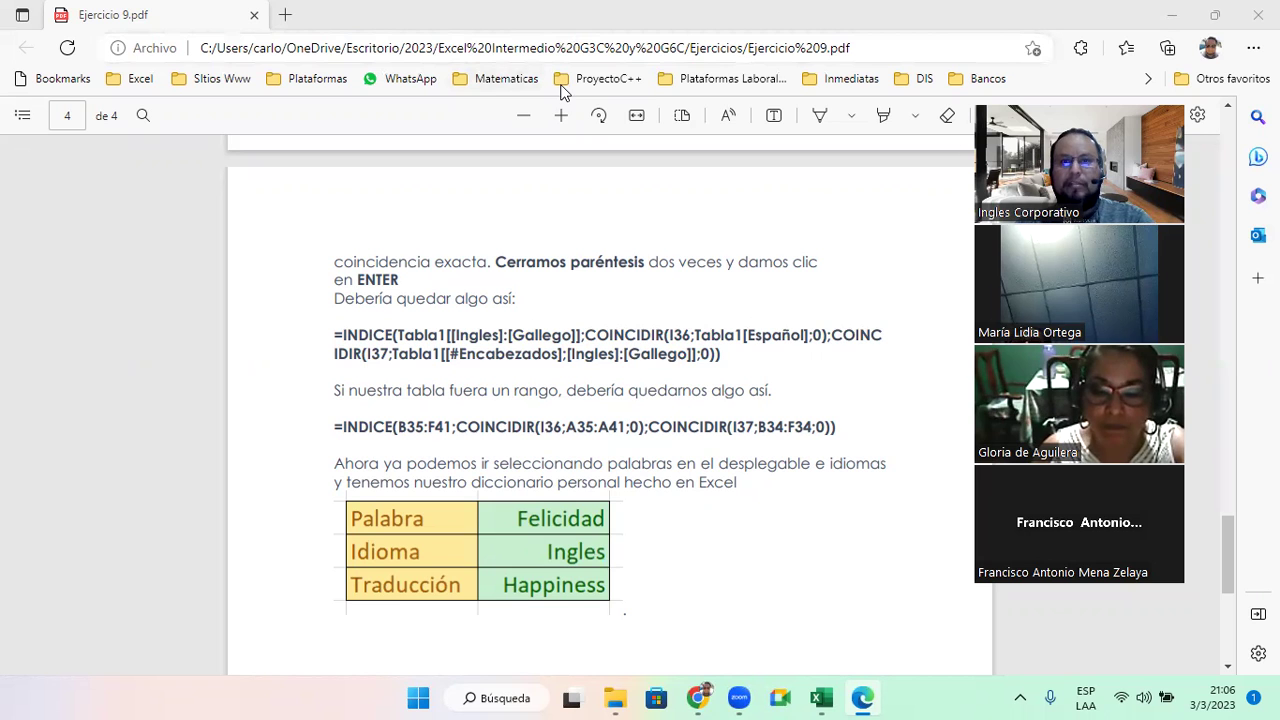
- Minimize the PDF and Ejercicios folder windows to return to PowerPoint
{"action": "left_click", "coordinate": [1170, 20]}
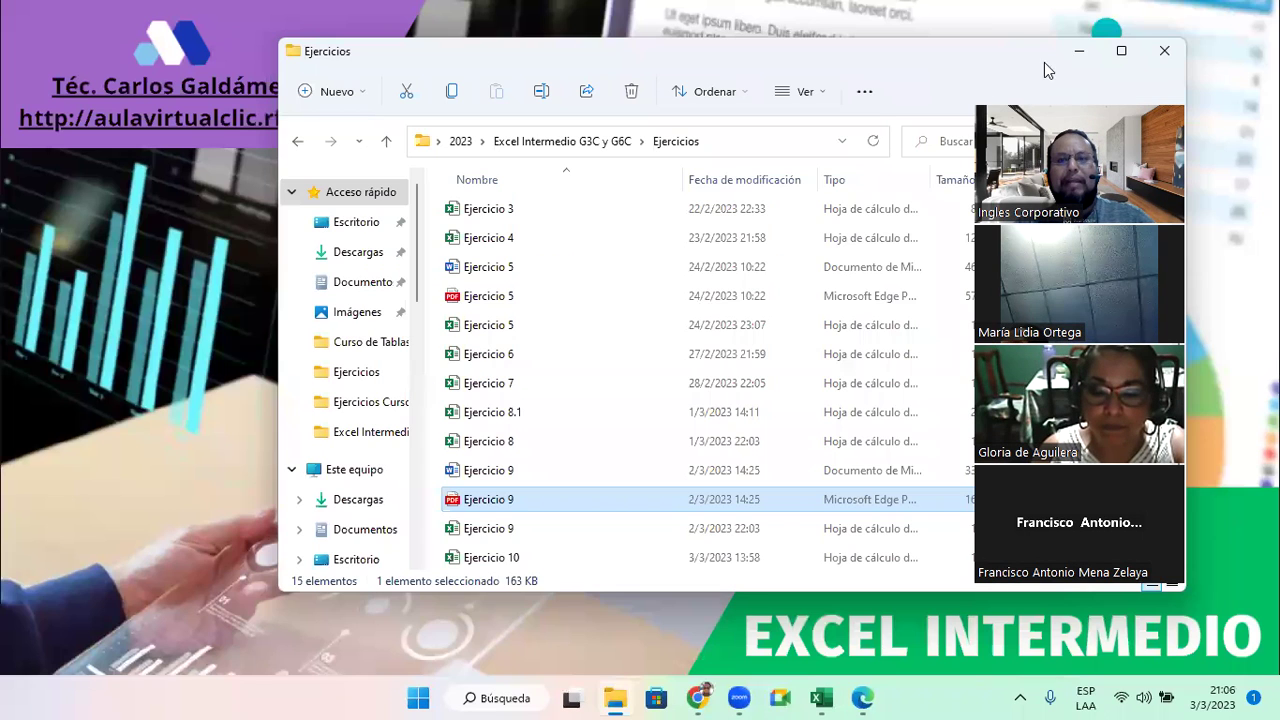
{"action": "left_click", "coordinate": [1078, 52]}
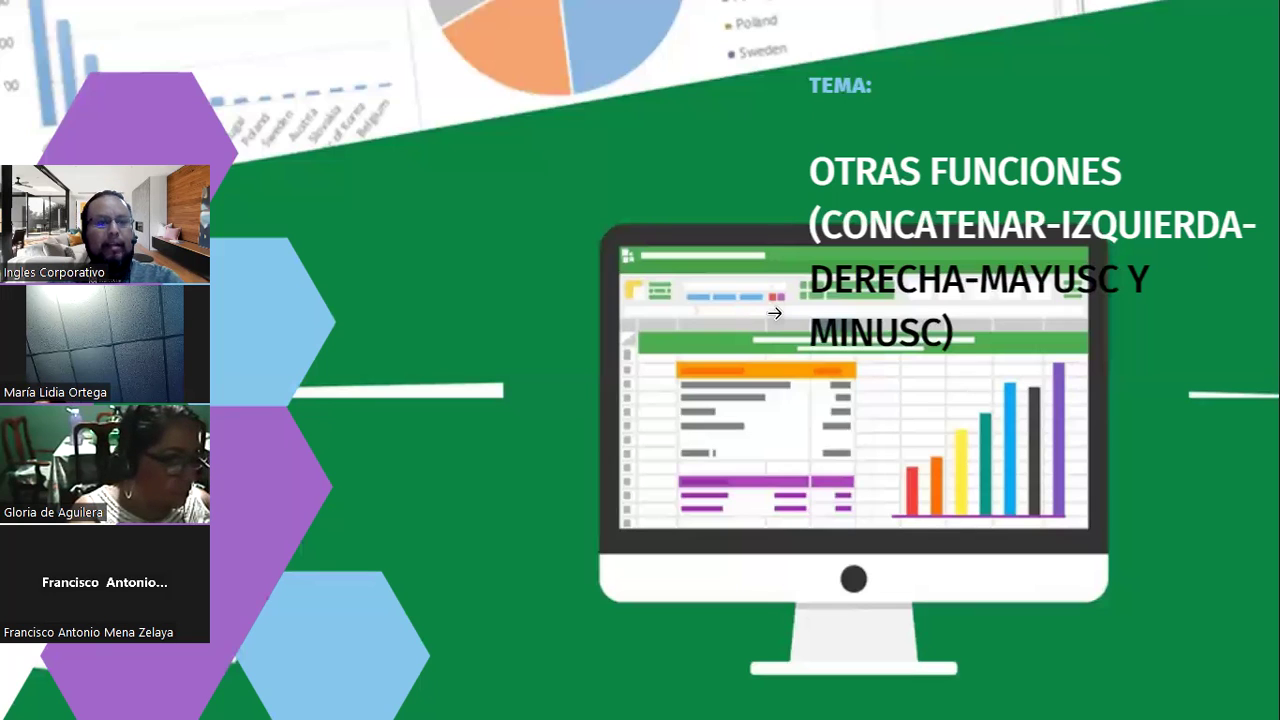
- Advance the slideshow to 'La función CONCATENAR en Excel'
{"action": "left_click", "coordinate": [358, 129]}
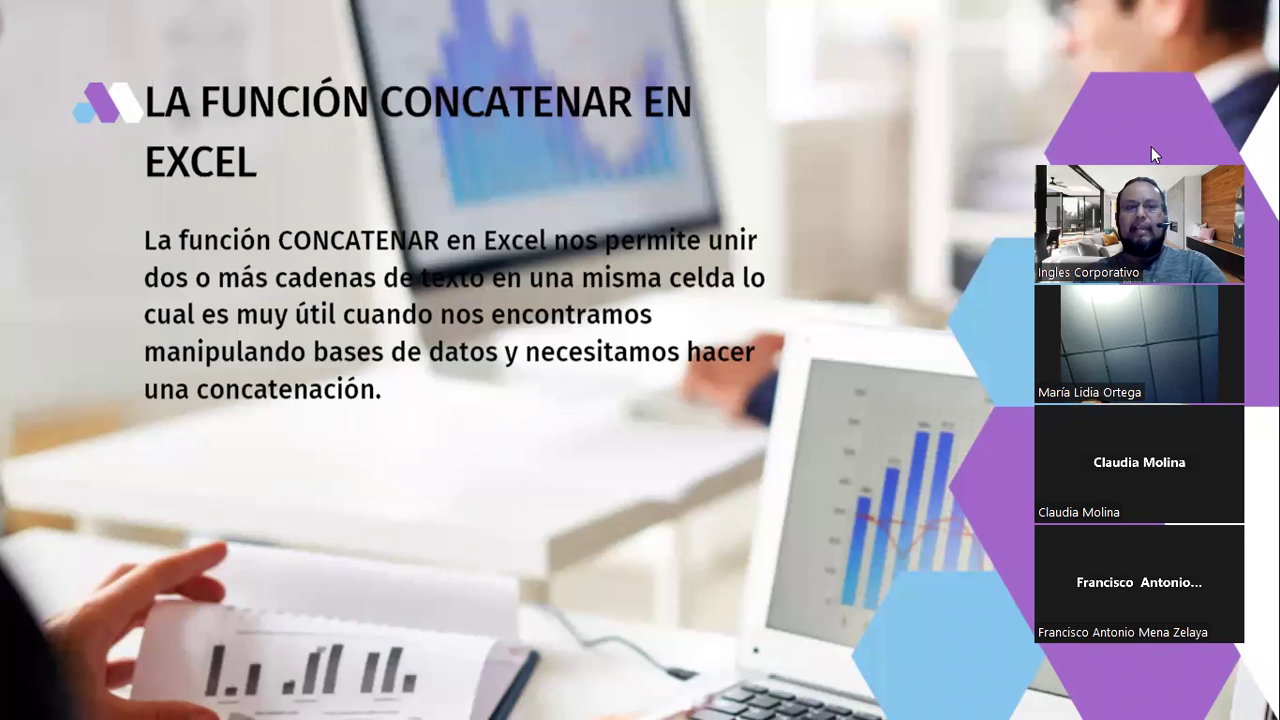
- Move on to the 'Sintaxis de la función CONCATENAR' slide
{"action": "key", "text": "Right"}
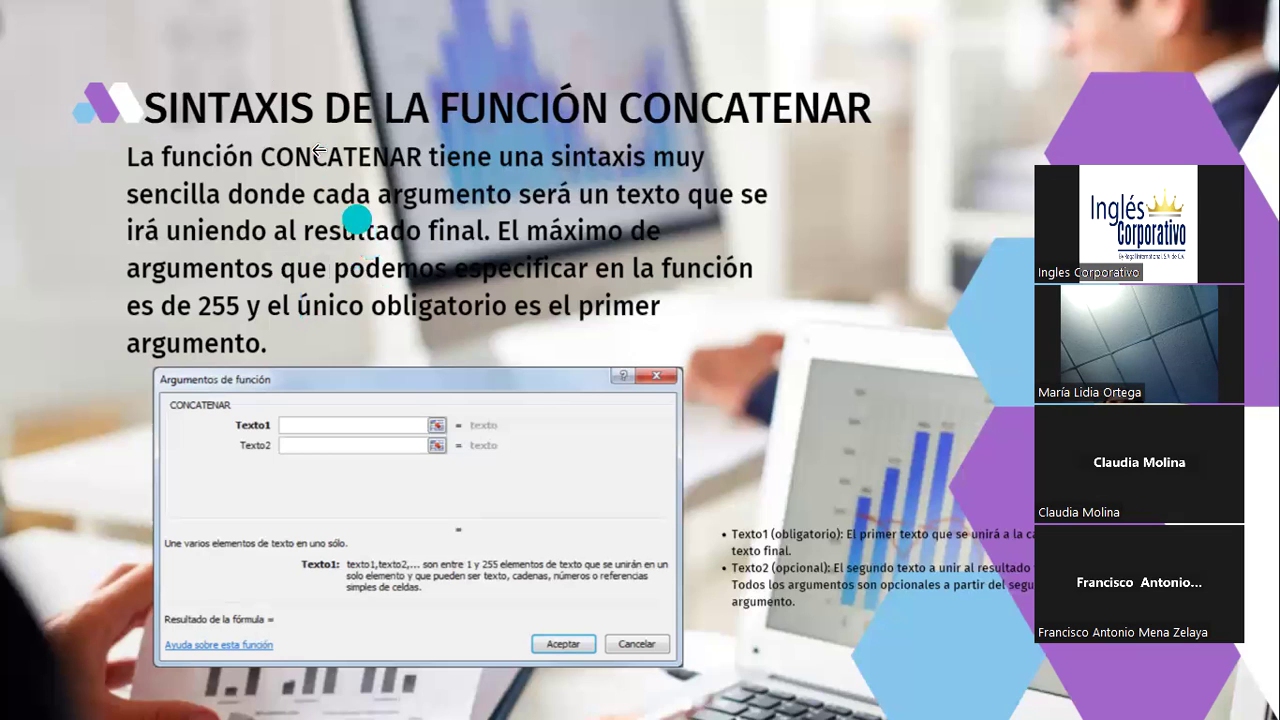
- Advance to the CONCATENAR example slide with employee names split into three columns
{"action": "left_click", "coordinate": [248, 50]}
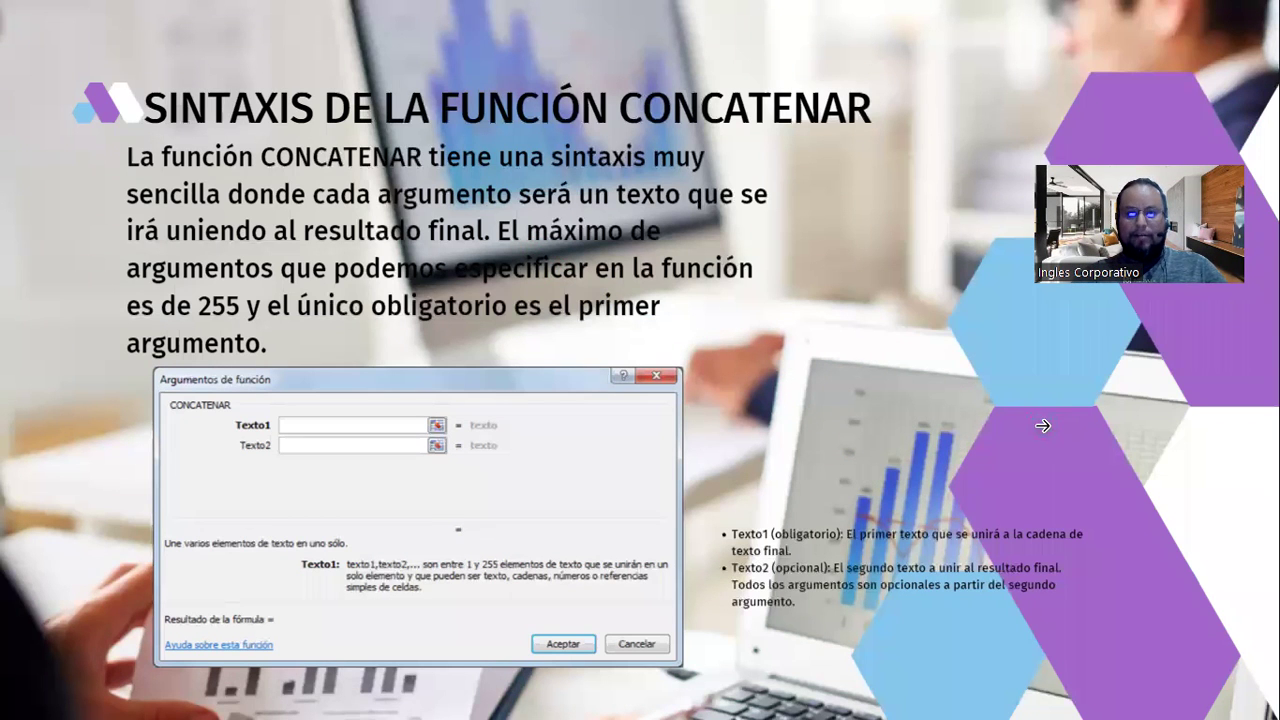
{"action": "key", "text": "Right"}
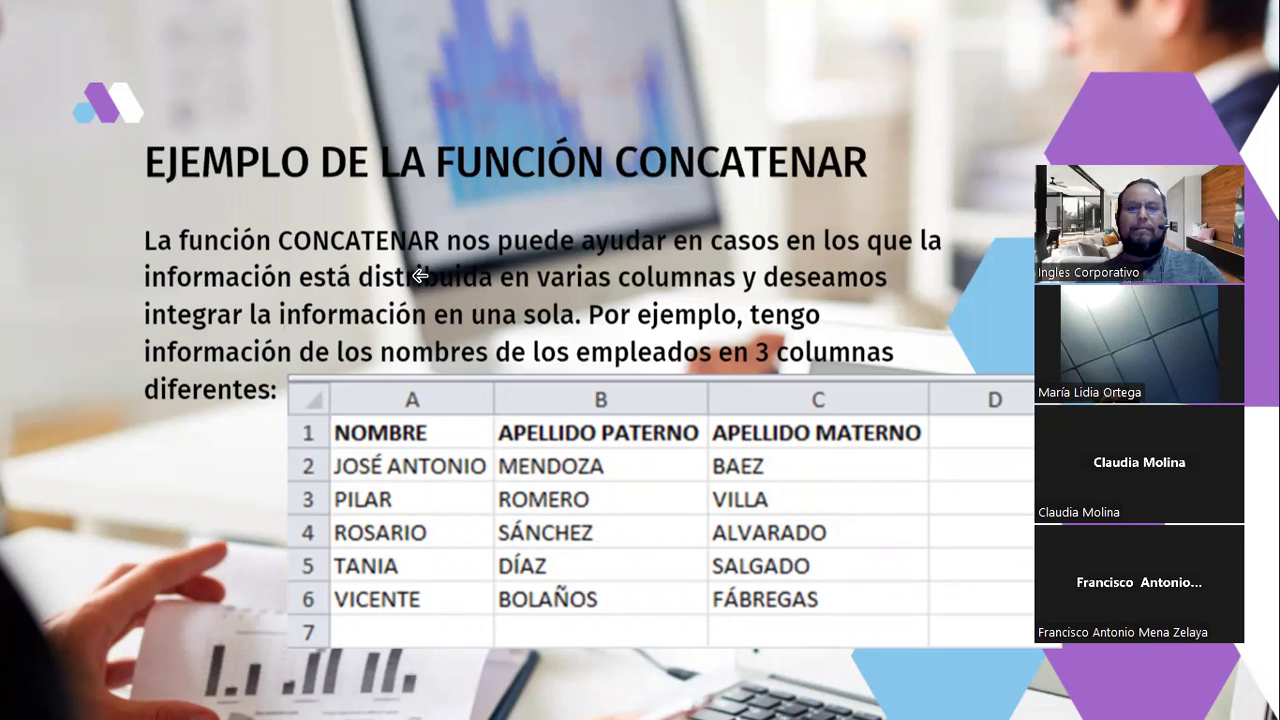
- Flip between the CONCATENAR syntax and example slides, then advance to the IZQUIERDA slide
{"action": "key", "text": "Right"}
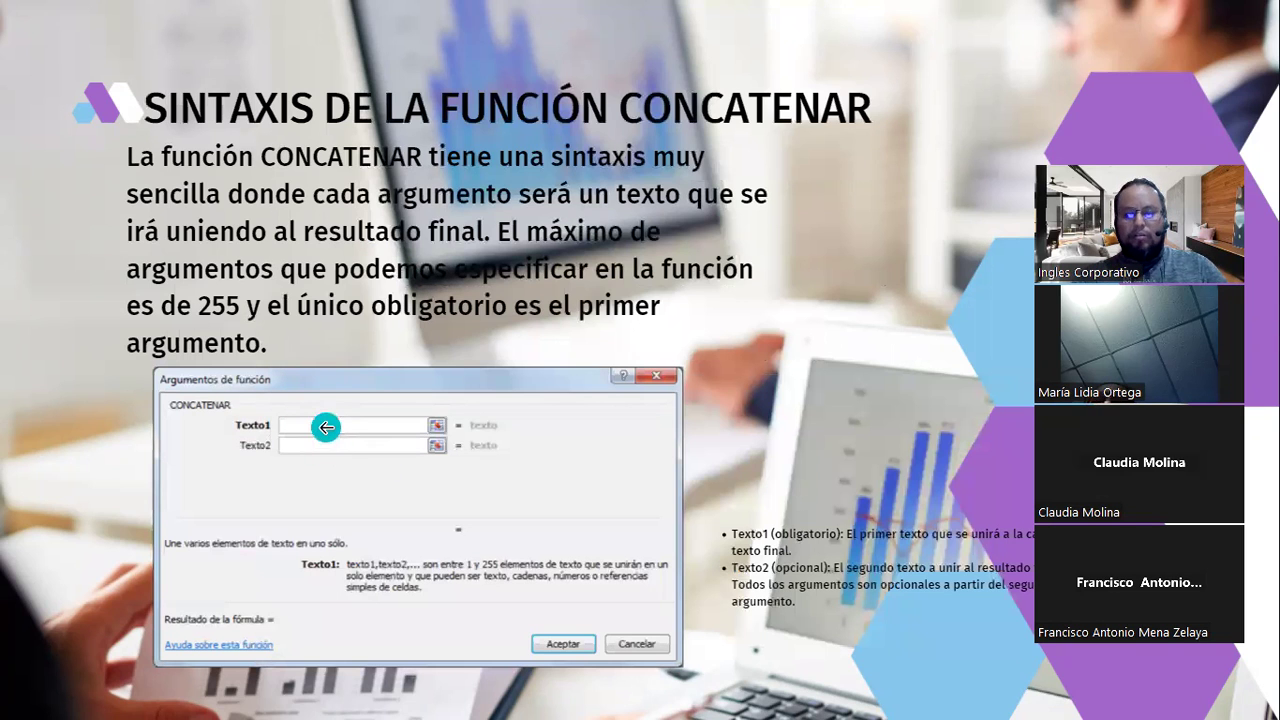
{"action": "key", "text": "Right"}
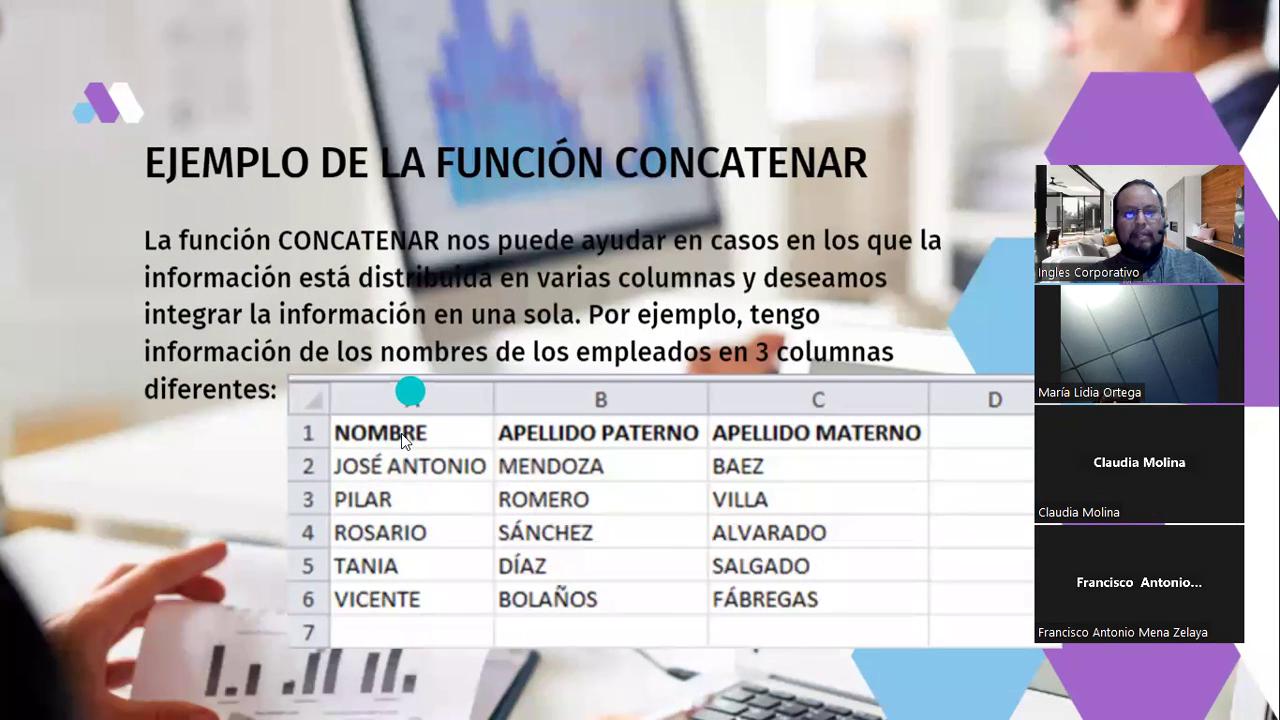
{"action": "left_click", "coordinate": [745, 444]}
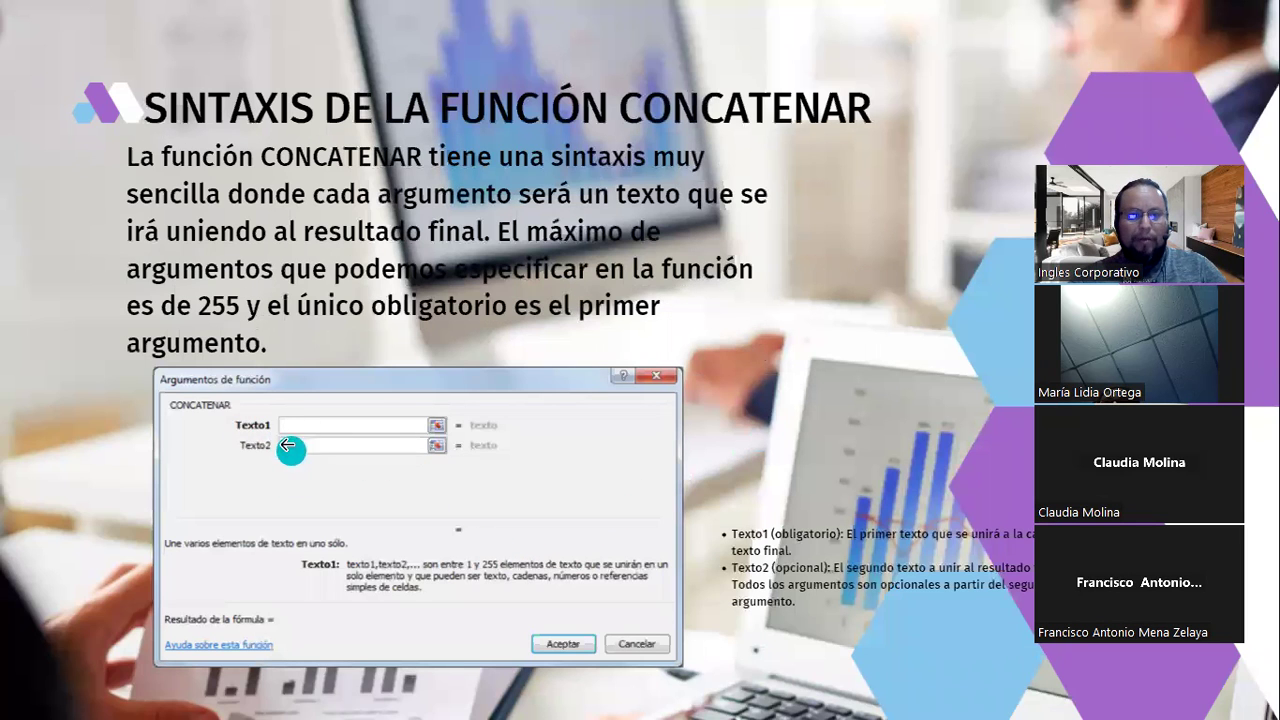
{"action": "left_click", "coordinate": [330, 461]}
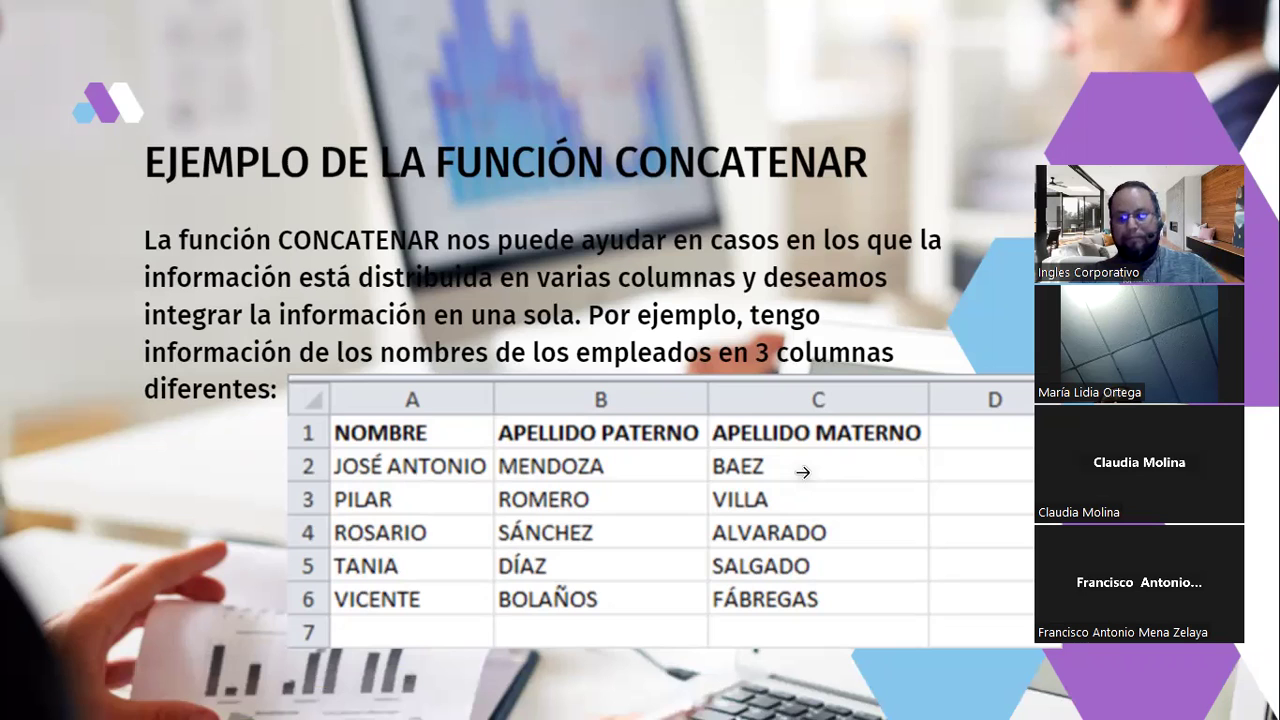
{"action": "left_click", "coordinate": [993, 461]}
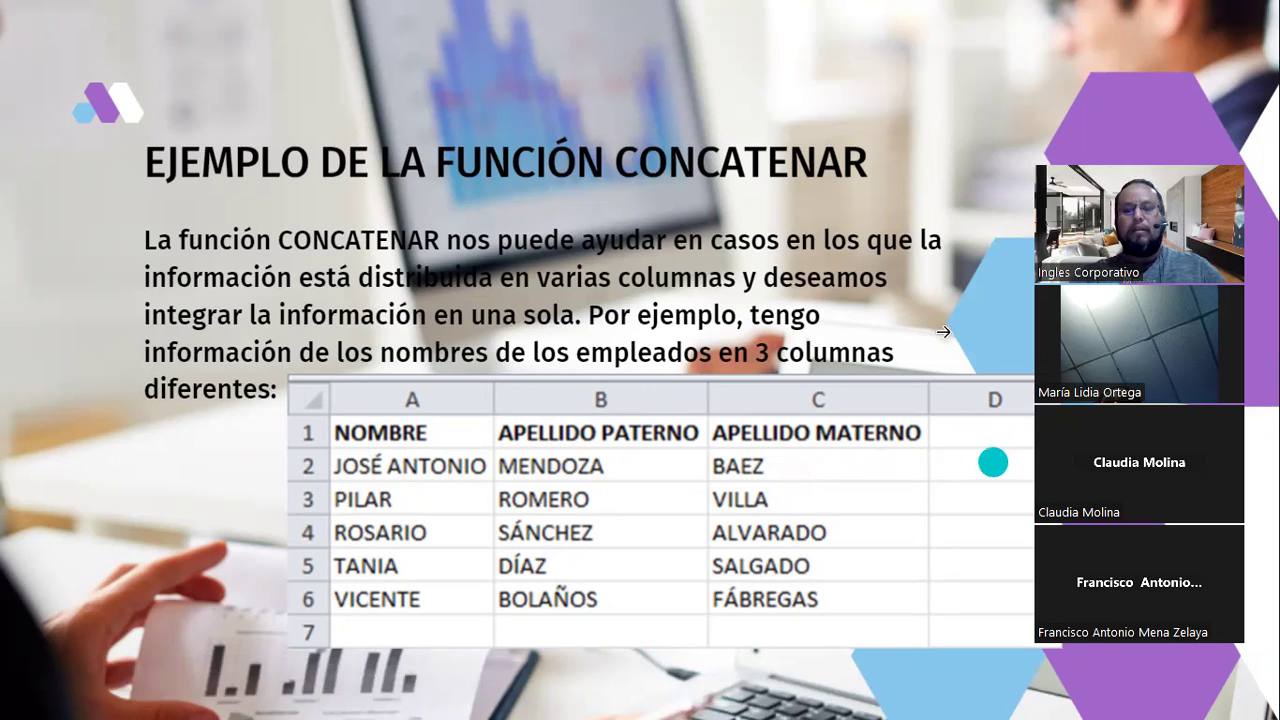
{"action": "left_click", "coordinate": [934, 332]}
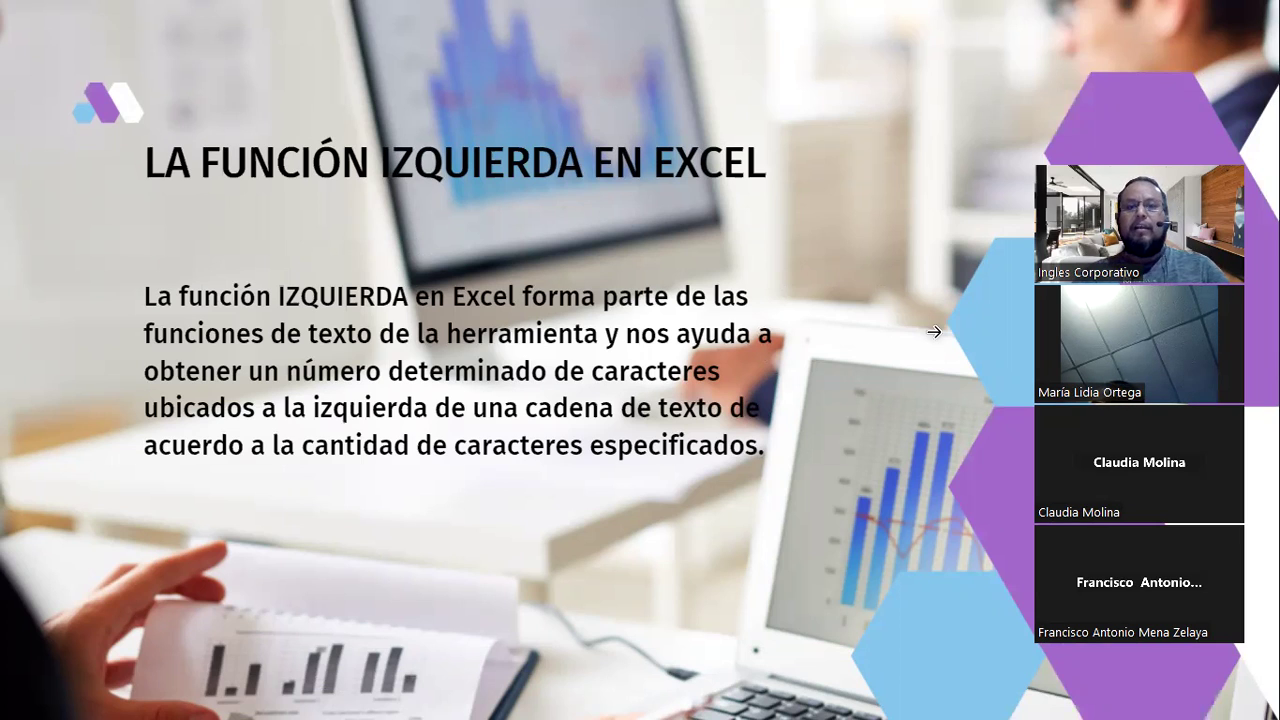
- Click on the 'La función IZQUIERDA en Excel' slide beside its title
{"action": "left_click", "coordinate": [933, 333]}
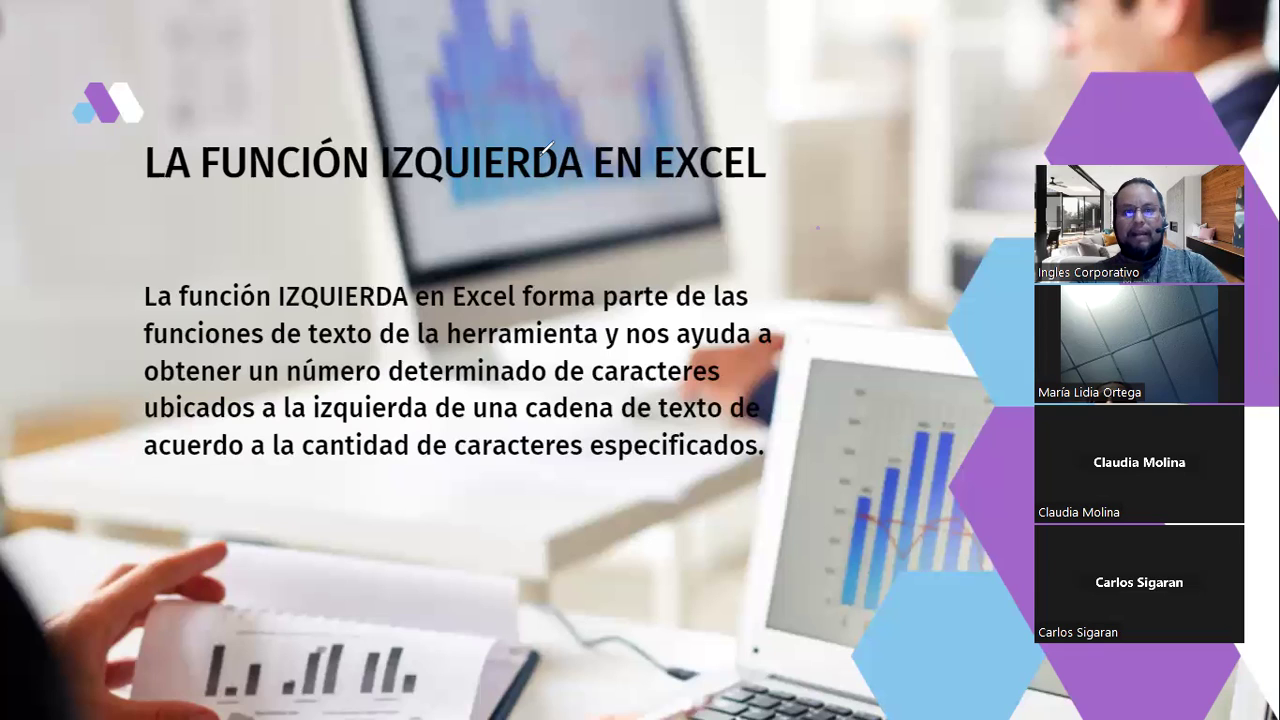
- Add a demo text box beside the title reading HOLA;2 with HO on the second line
{"action": "left_click_drag", "start_coordinate": [780, 205], "coordinate": [1146, 237]}
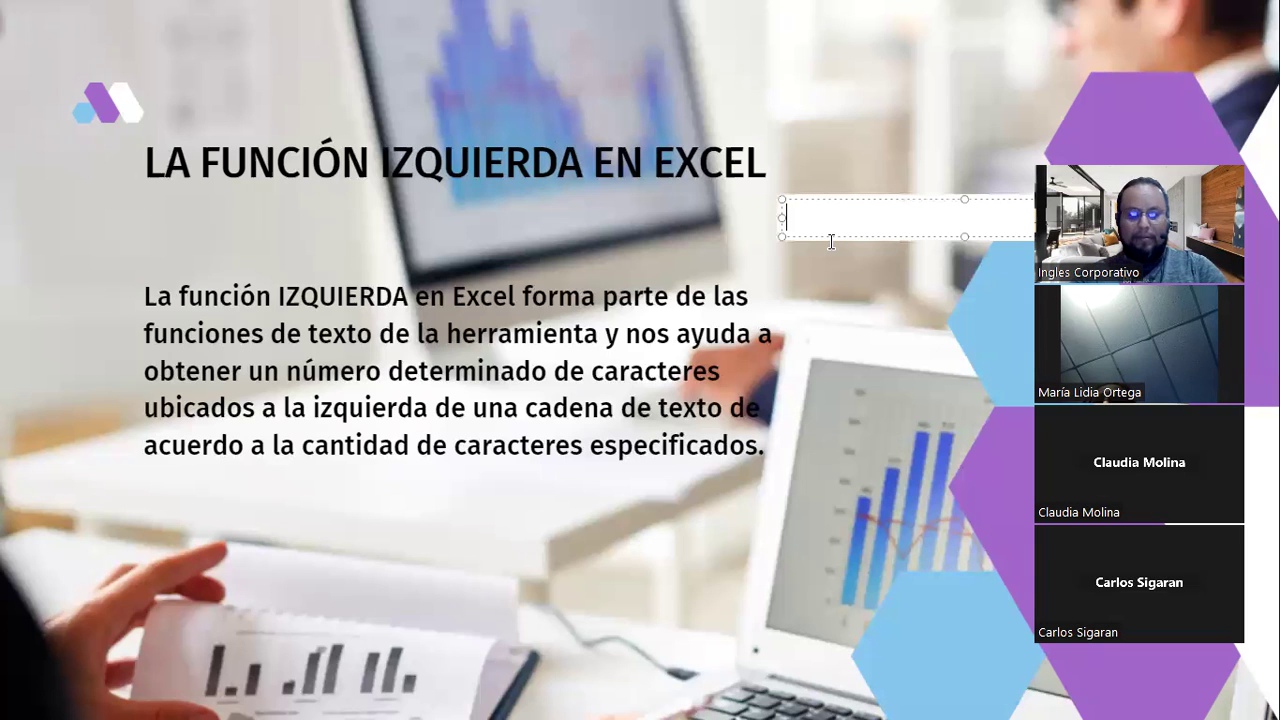
{"action": "type", "text": "HOLA,"}
{"action": "key", "text": "BackSpace"}
{"action": "type", "text": ";"}
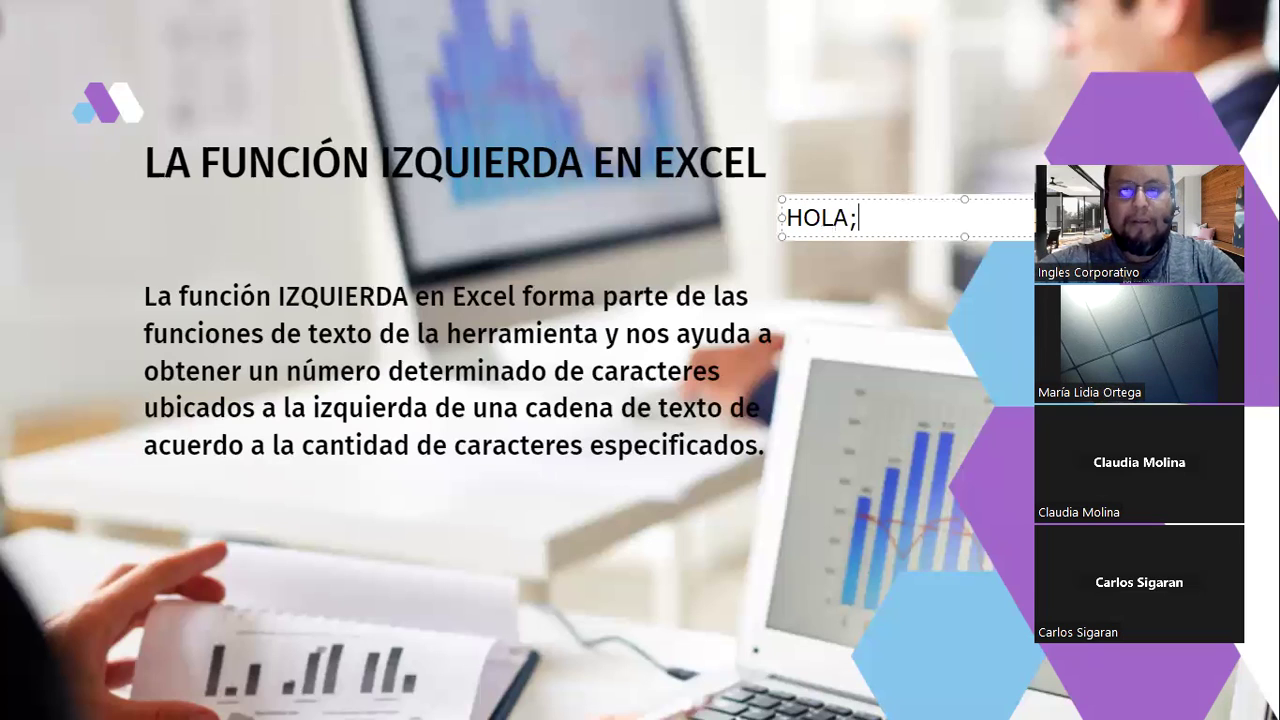
{"action": "type", "text": "2"}
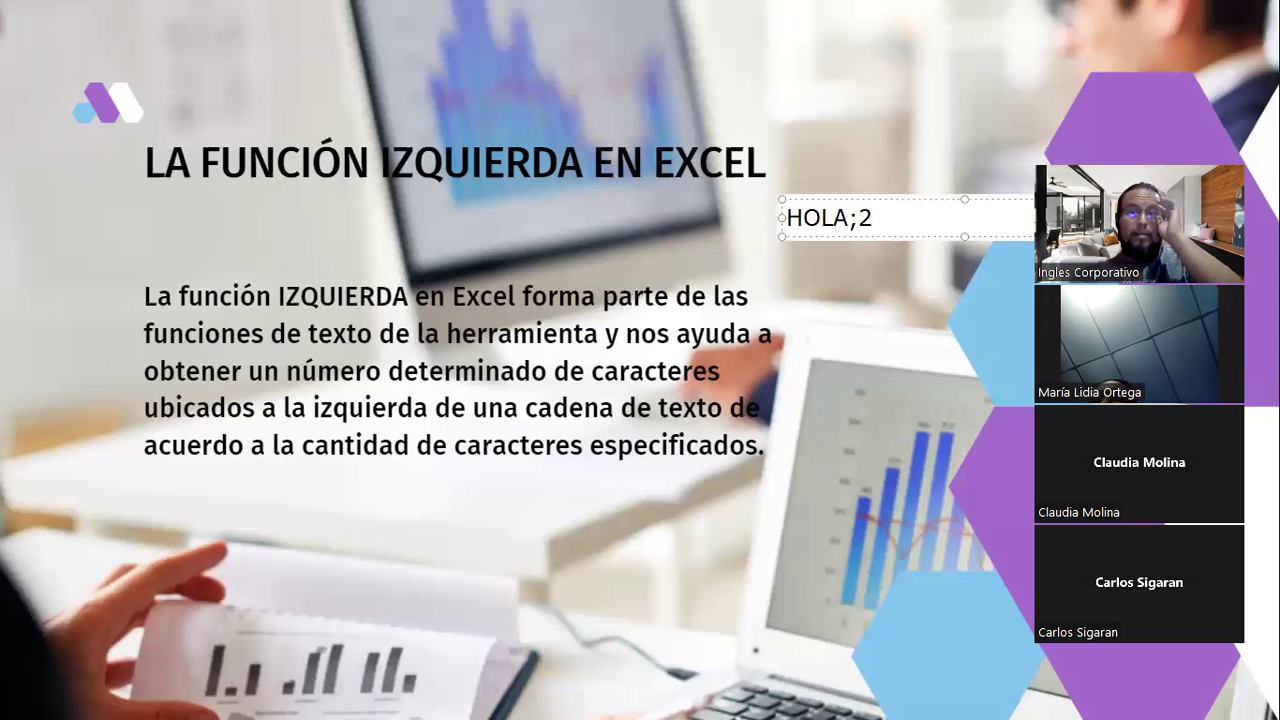
{"action": "key", "text": "Return"}
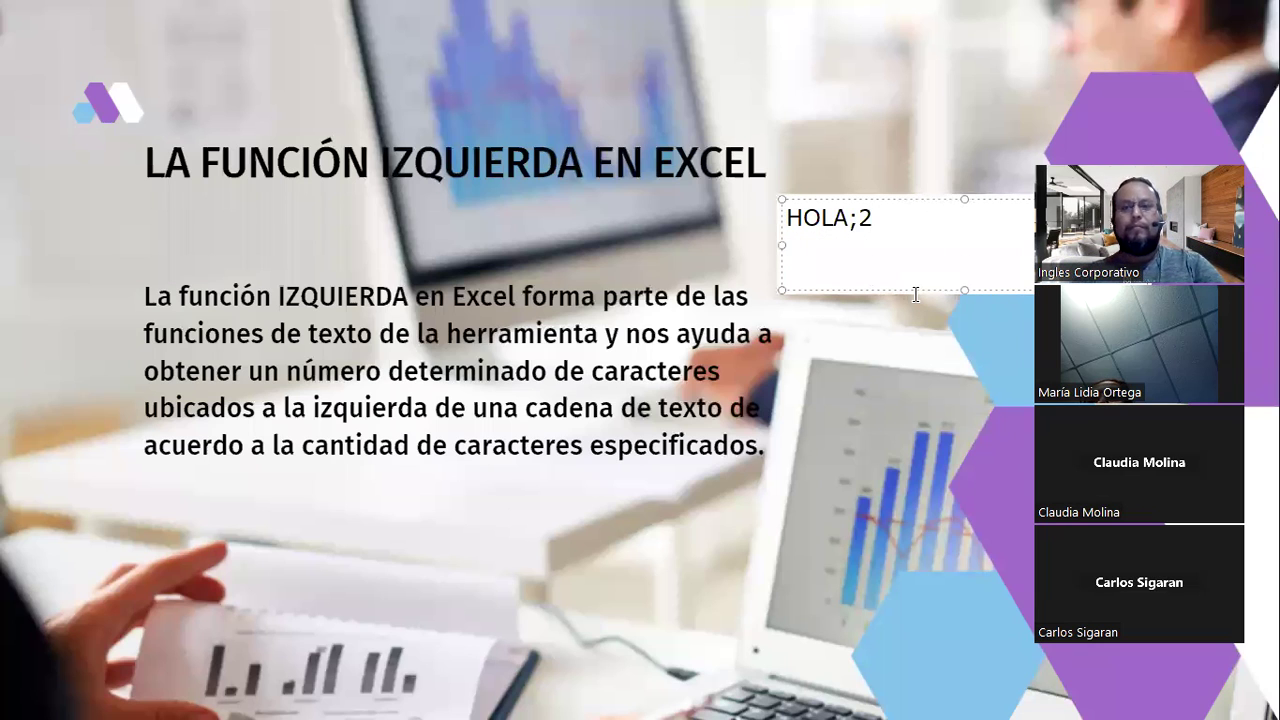
{"action": "type", "text": "ho"}
{"action": "key", "text": "BackSpace"}
{"action": "key", "text": "BackSpace"}
{"action": "type", "text": "HO"}
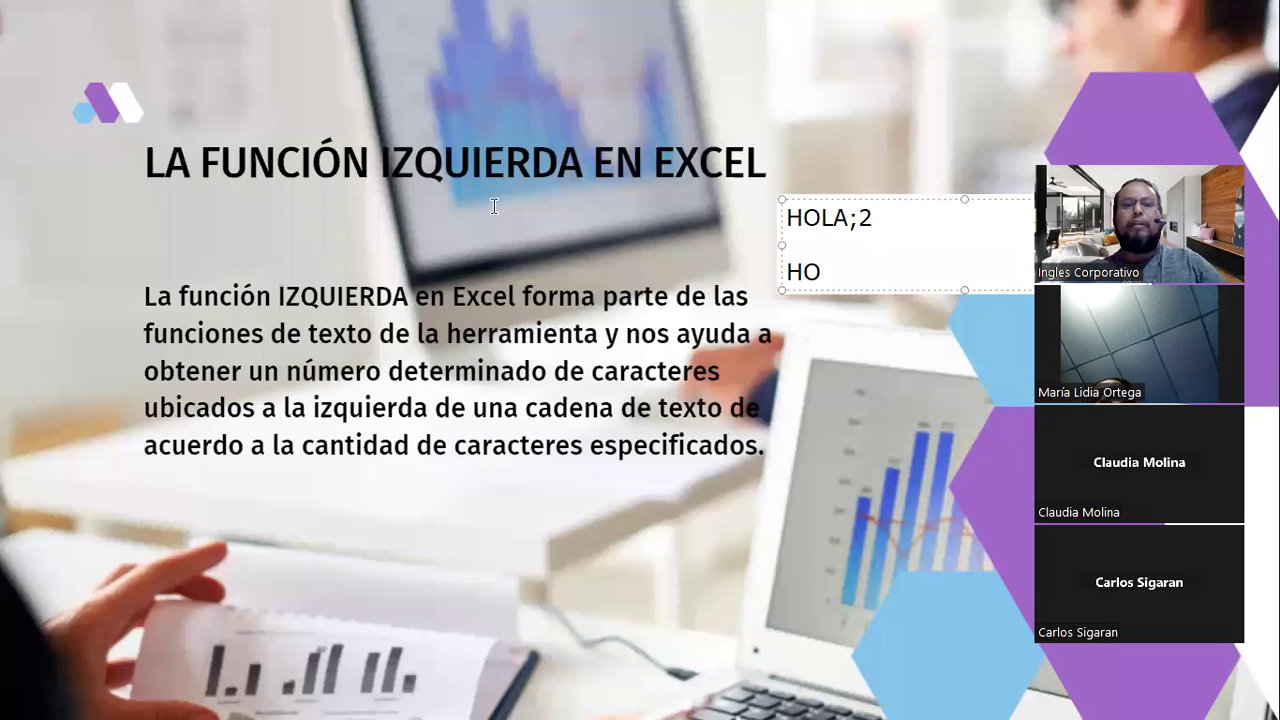
- Edit the demo to HOLA;1 with the result H
{"action": "left_click_drag", "start_coordinate": [857, 217], "coordinate": [879, 217]}
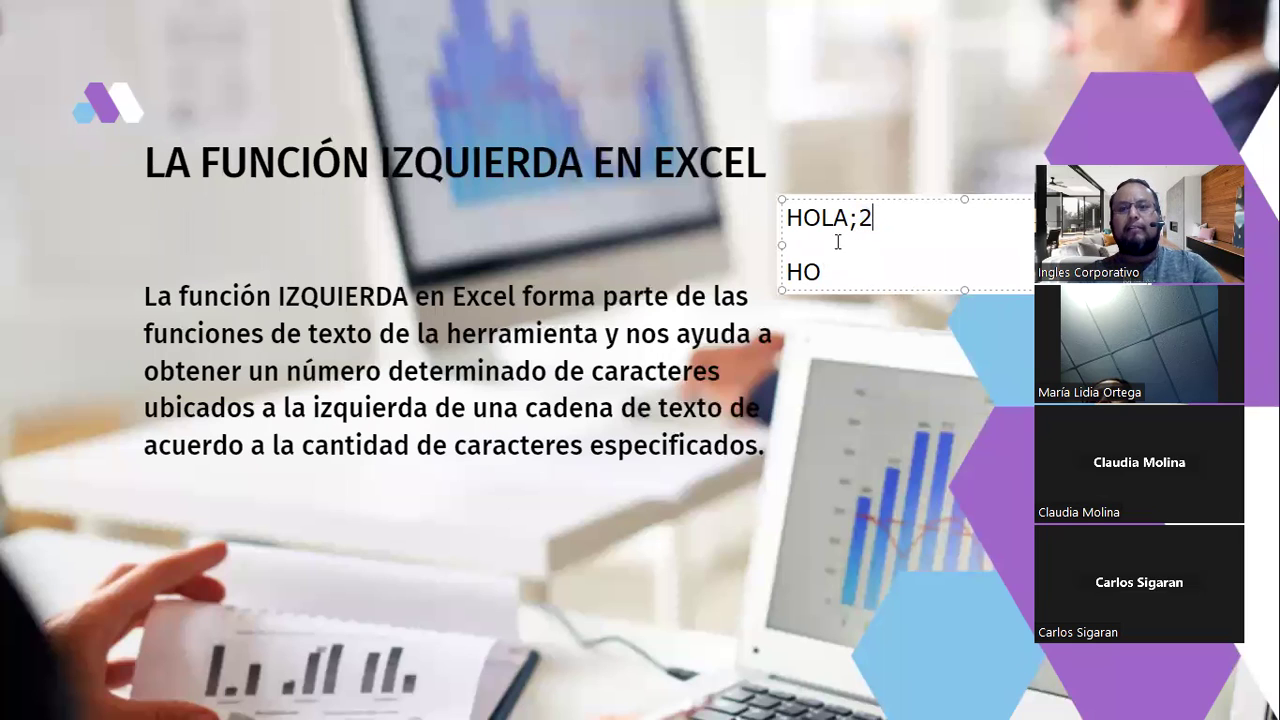
{"action": "left_click_drag", "start_coordinate": [787, 217], "coordinate": [821, 217]}
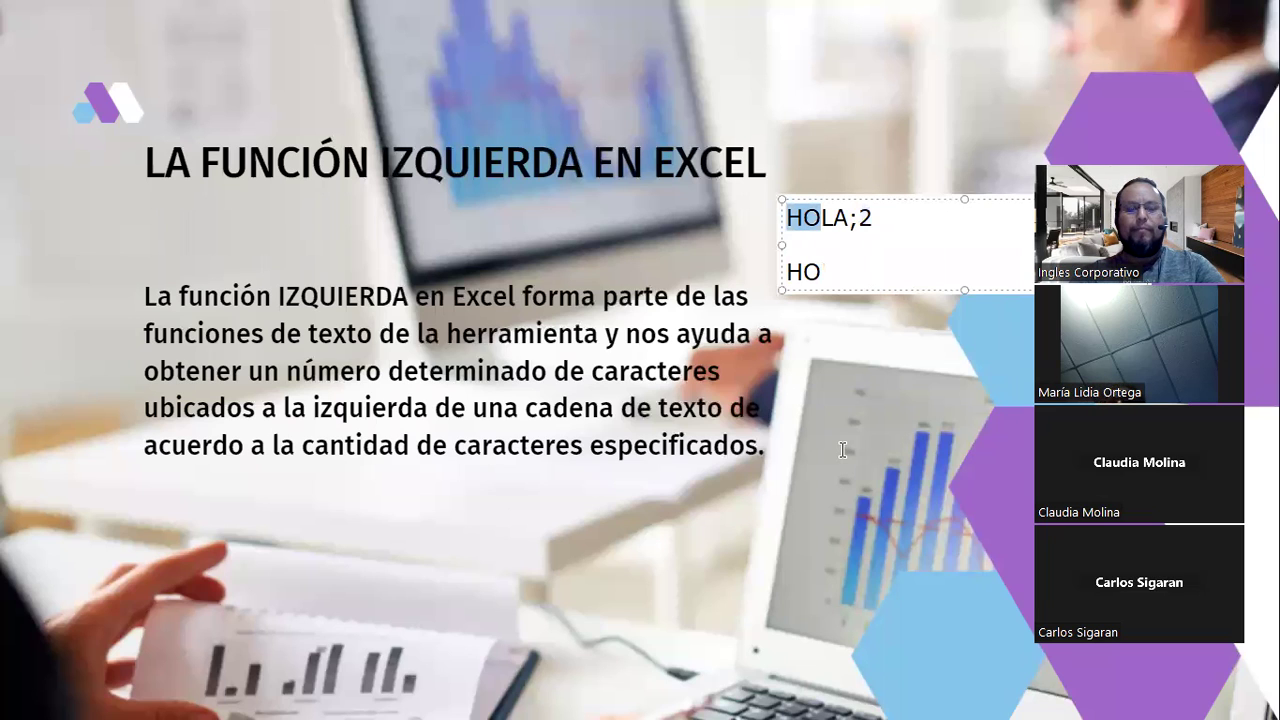
{"action": "left_click", "coordinate": [828, 274]}
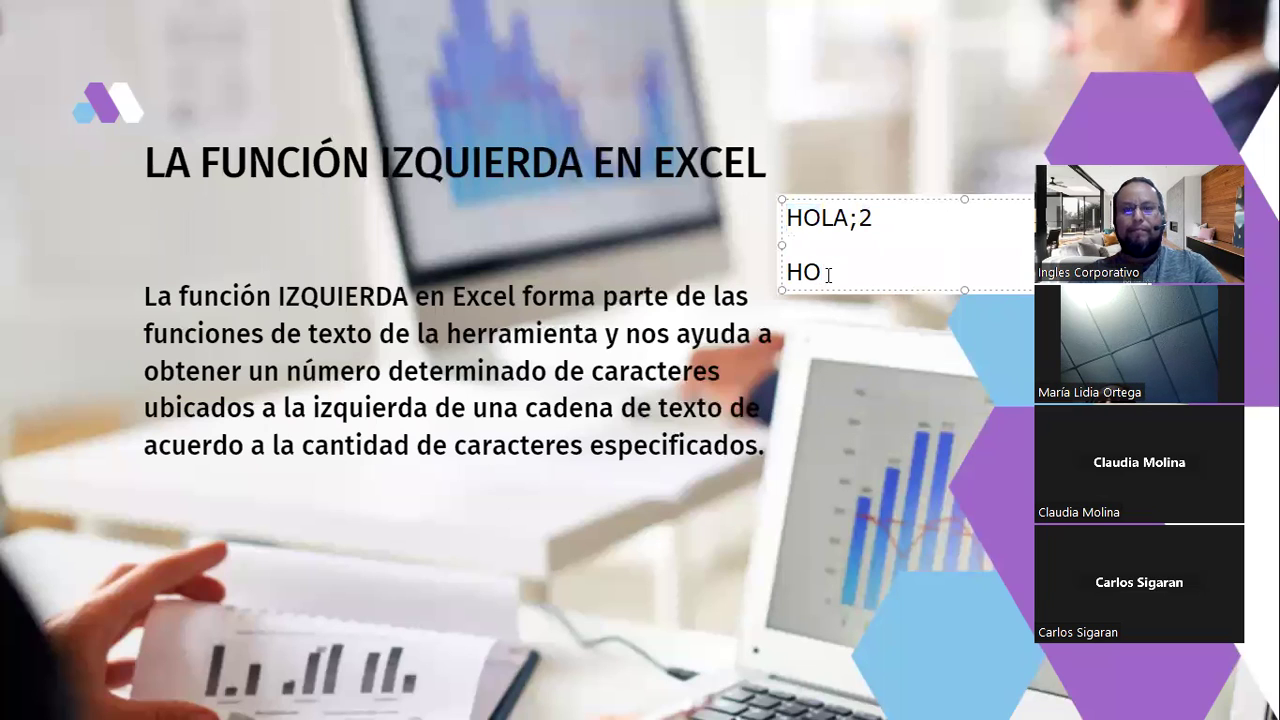
{"action": "left_click", "coordinate": [859, 218]}
{"action": "key", "text": "Delete"}
{"action": "type", "text": "1"}
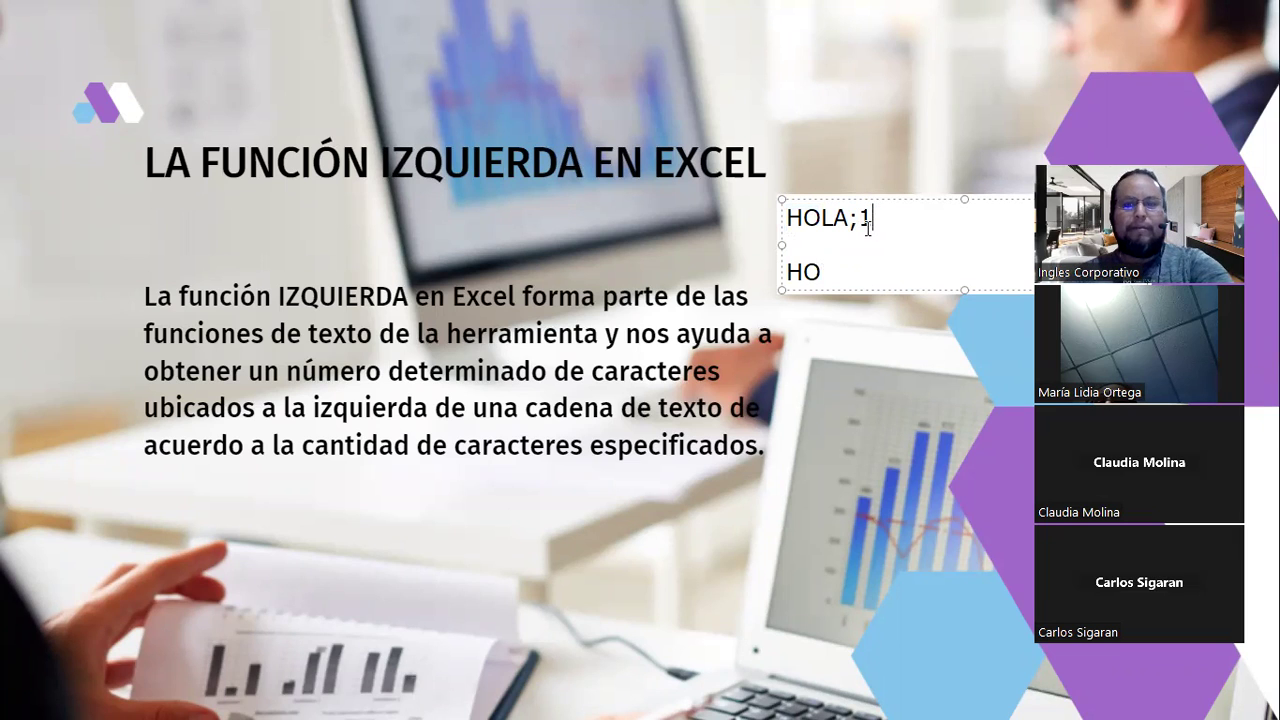
{"action": "key", "text": "BackSpace"}
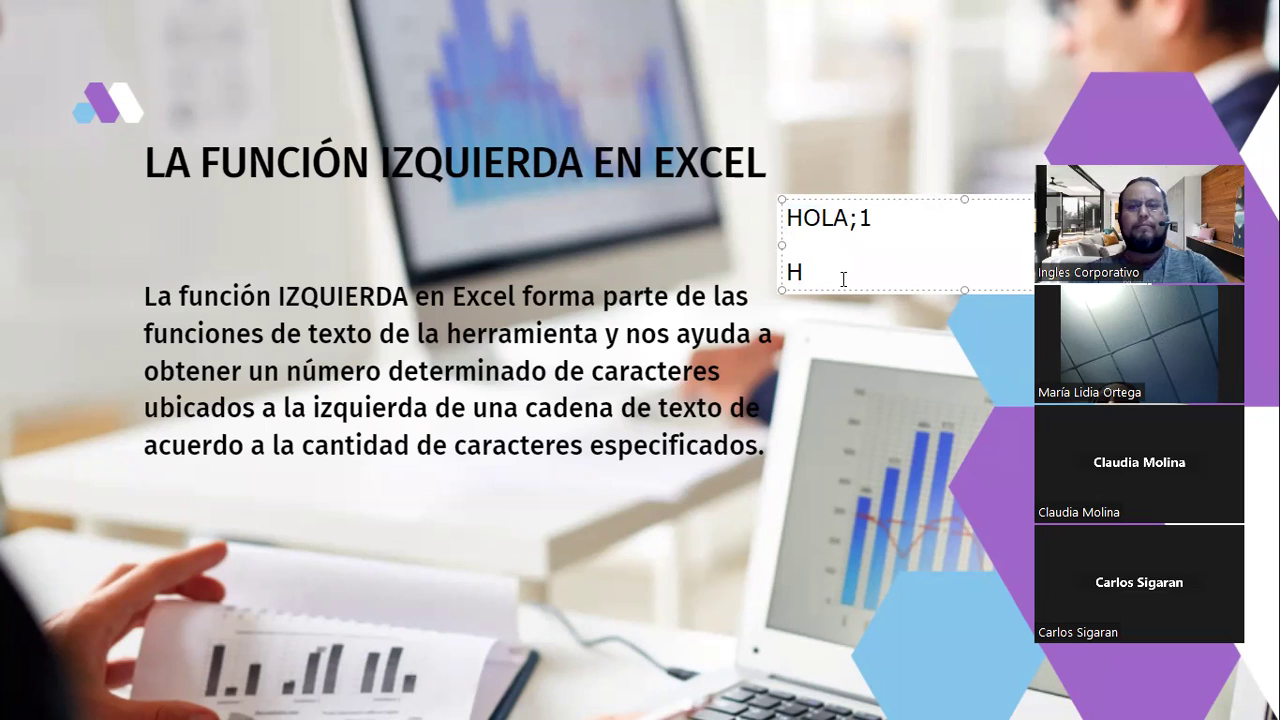
- Move the demo box below the paragraph, then remove it from the slide
{"action": "left_click_drag", "start_coordinate": [856, 289], "coordinate": [885, 339]}
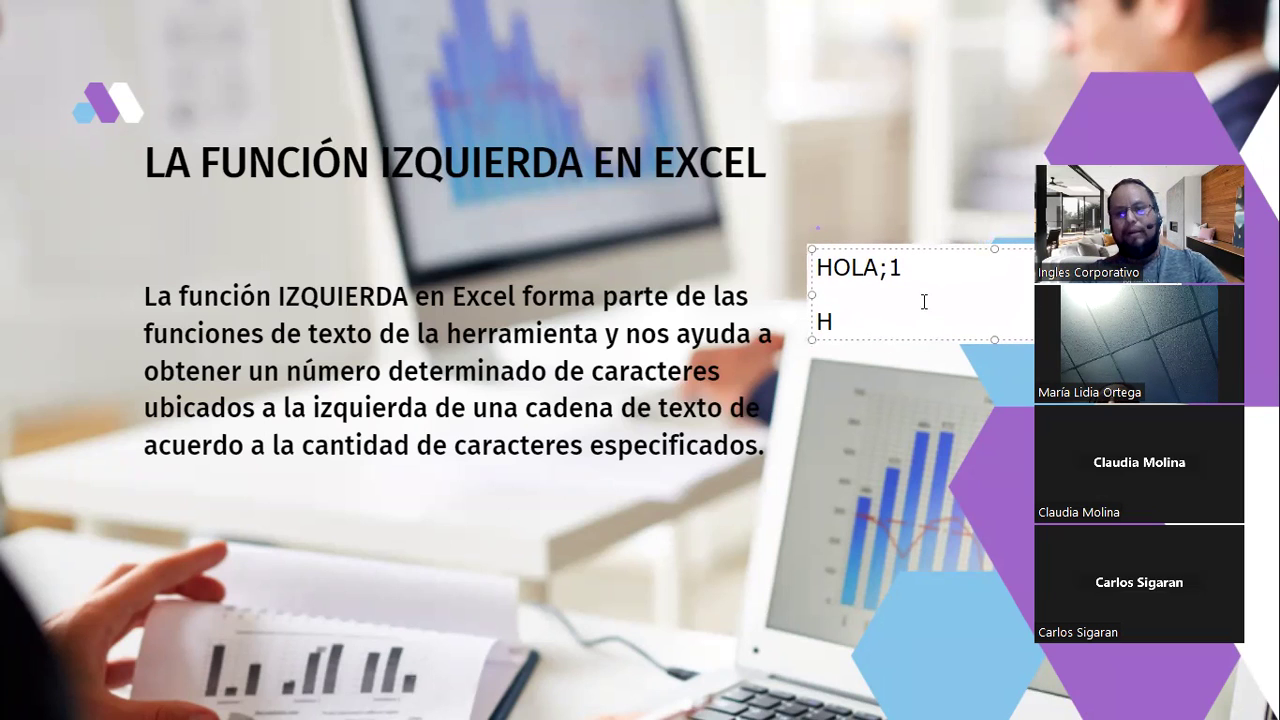
{"action": "left_click_drag", "start_coordinate": [917, 249], "coordinate": [381, 494]}
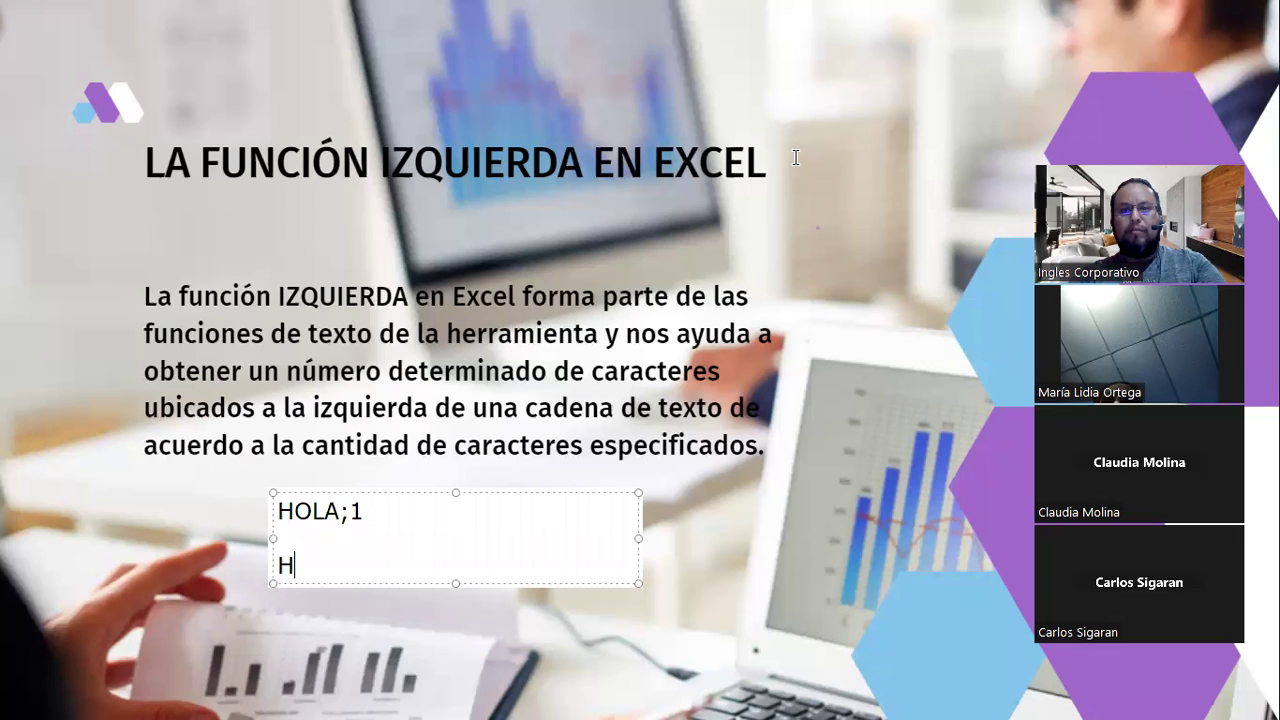
{"action": "key", "text": "Escape"}
{"action": "key", "text": "ctrl+z"}
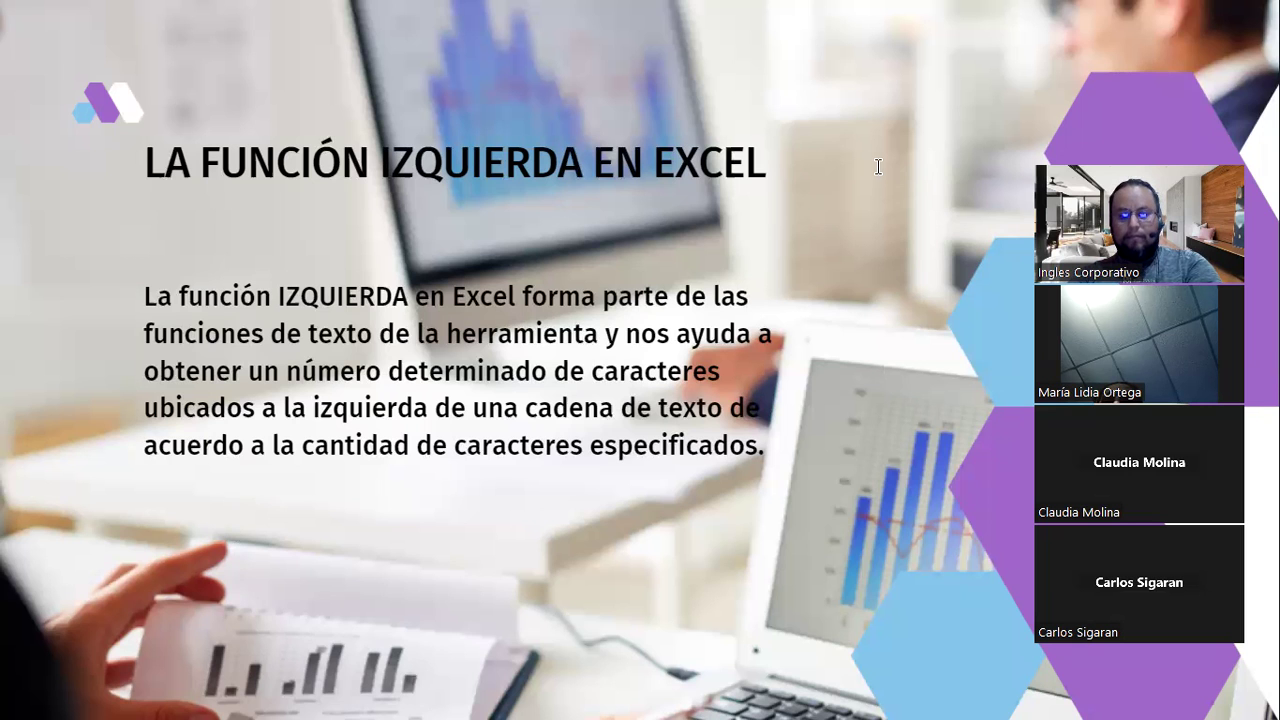
- Advance to the 'SINTAXIS DE LA FUNCIÓN IZQUIERDA' slide
{"action": "key", "text": "Right"}
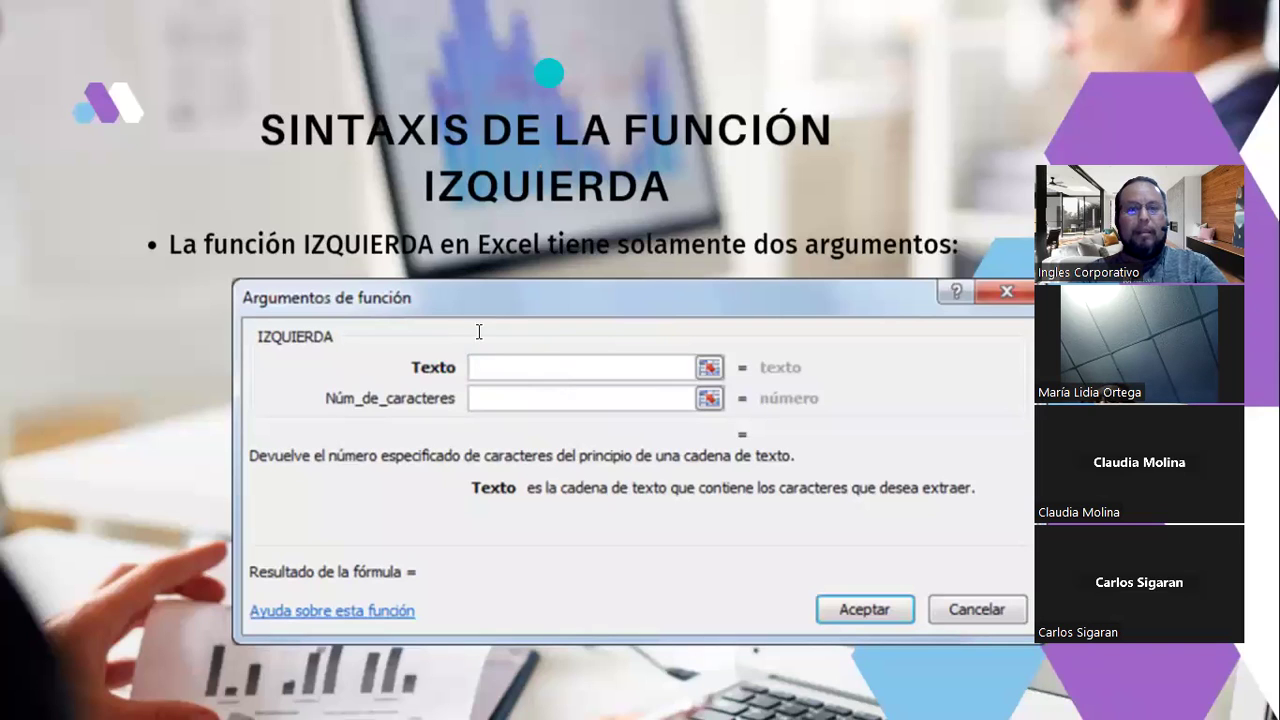
- Place a text box reading 'Distorsión' aligned in the Texto field of the dialog image
{"action": "left_click_drag", "start_coordinate": [489, 350], "coordinate": [855, 386]}
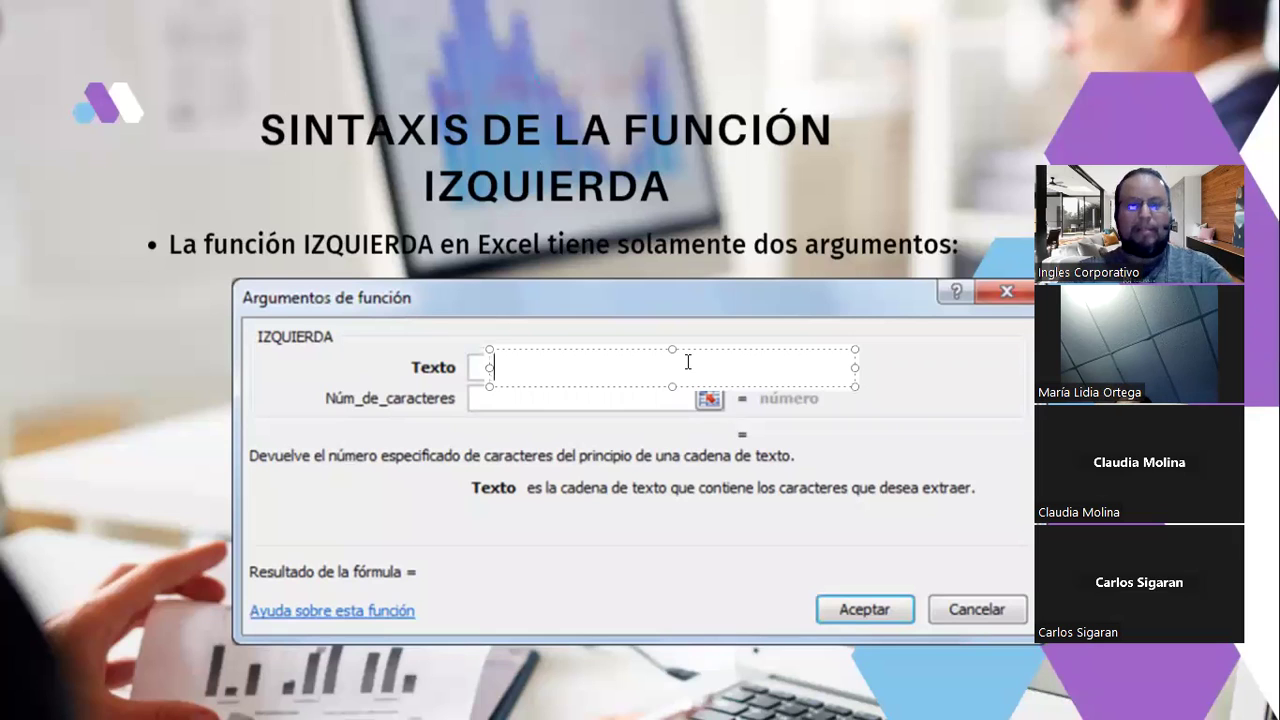
{"action": "type", "text": "P"}
{"action": "key", "text": "BackSpace"}
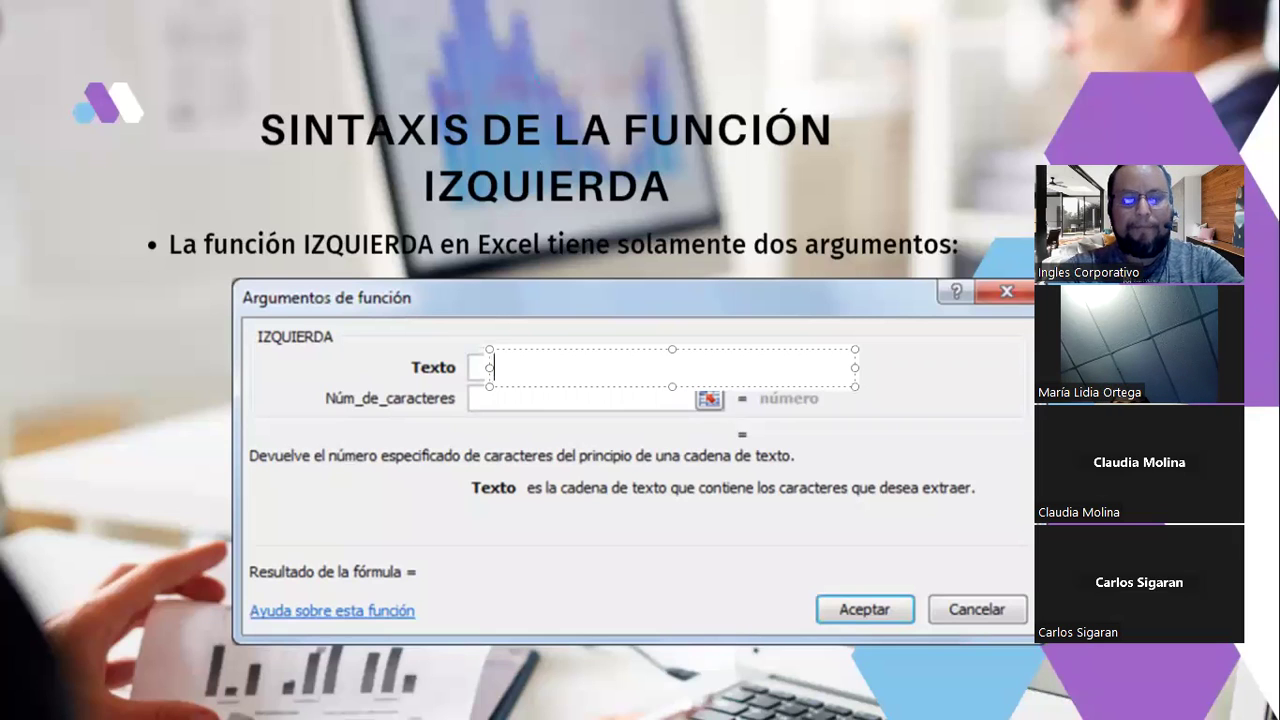
{"action": "type", "text": "Distorsión"}
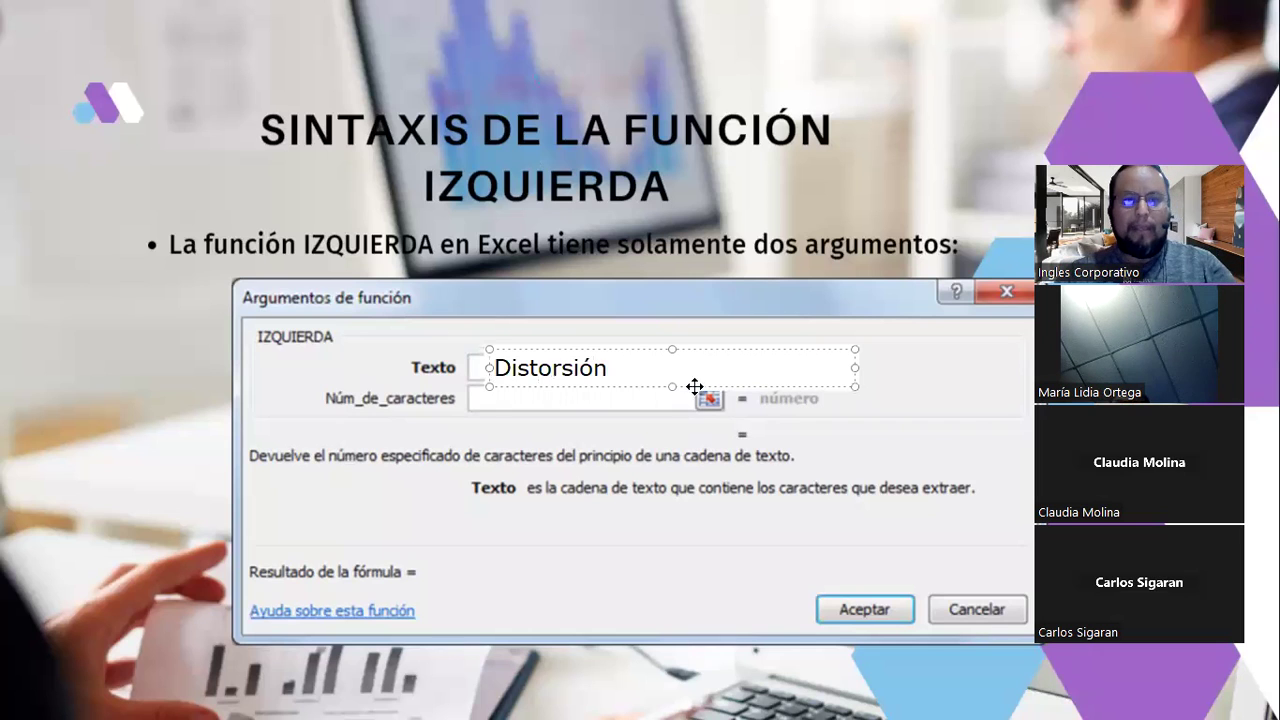
{"action": "mouse_move", "coordinate": [629, 381]}
{"action": "left_mouse_down"}
{"action": "mouse_move", "coordinate": [609, 380]}
{"action": "mouse_move", "coordinate": [638, 381]}
{"action": "mouse_move", "coordinate": [625, 381]}
{"action": "left_mouse_up"}
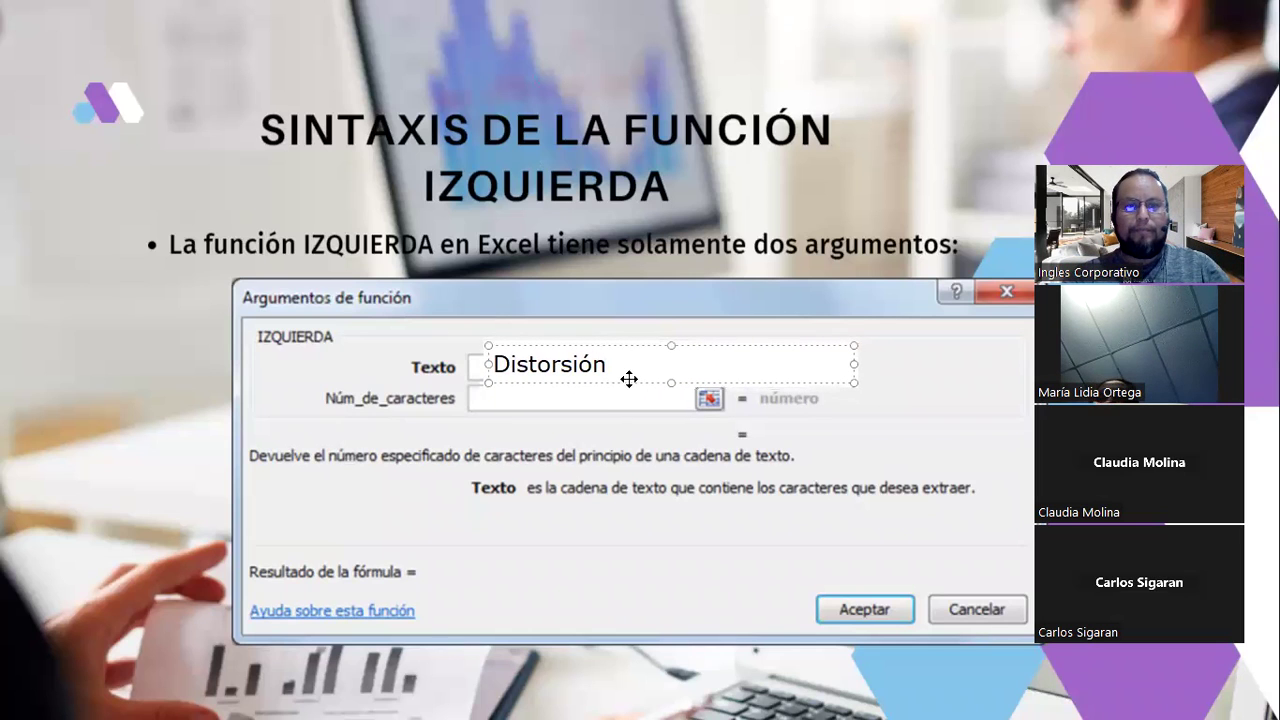
{"action": "left_click", "coordinate": [496, 399]}
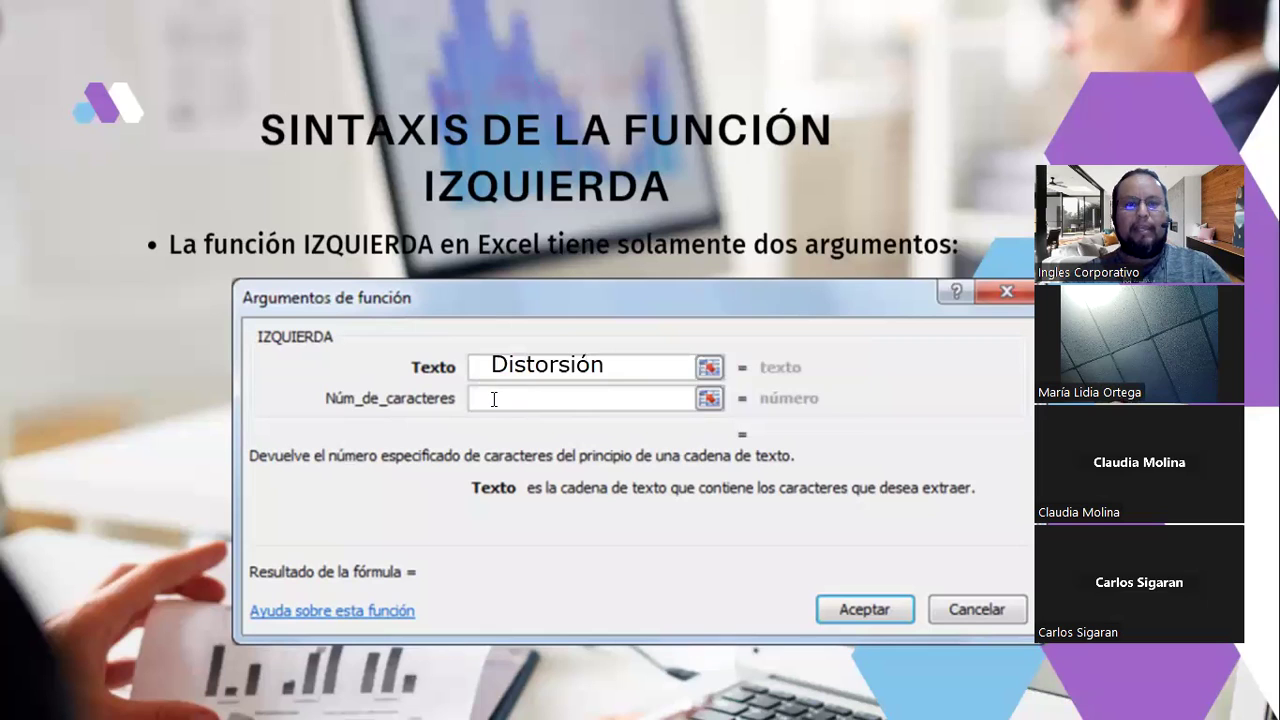
- Put 5 in the Núm_de_caracteres field and add an empty text box beside the result row
{"action": "left_click_drag", "start_coordinate": [494, 399], "coordinate": [858, 405]}
{"action": "left_click_drag", "start_coordinate": [531, 384], "coordinate": [529, 384]}
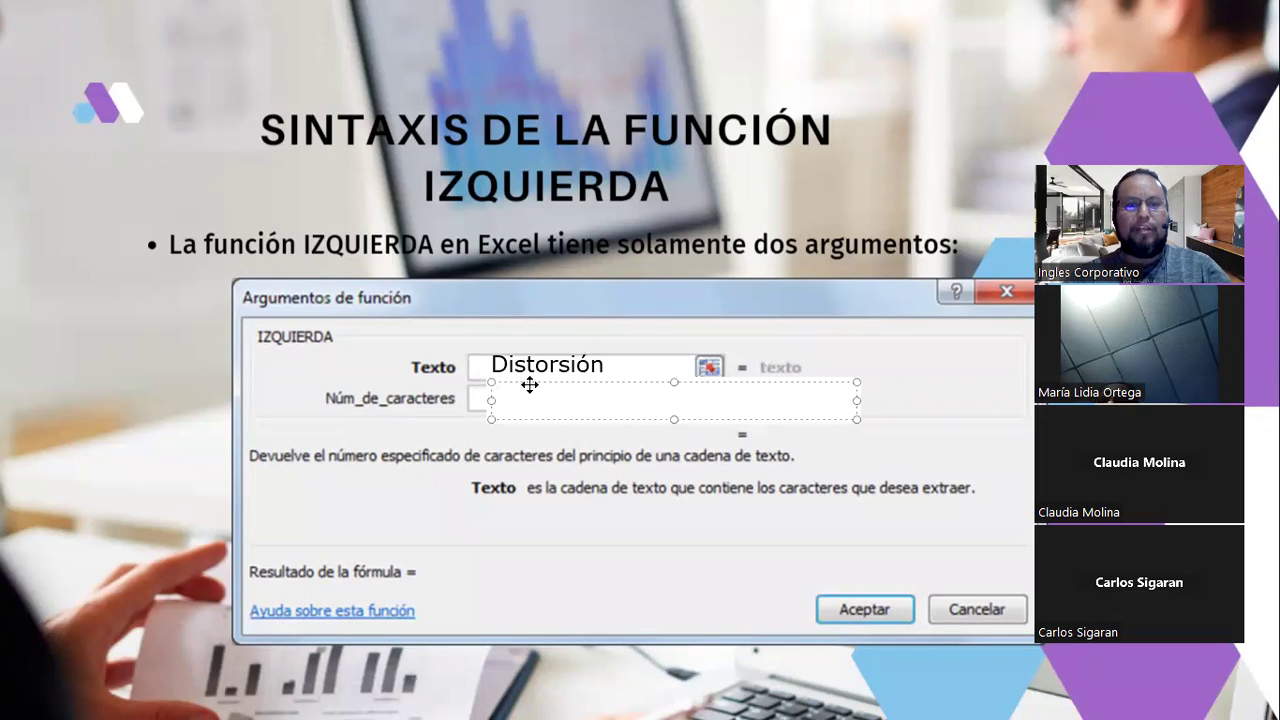
{"action": "type", "text": "5"}
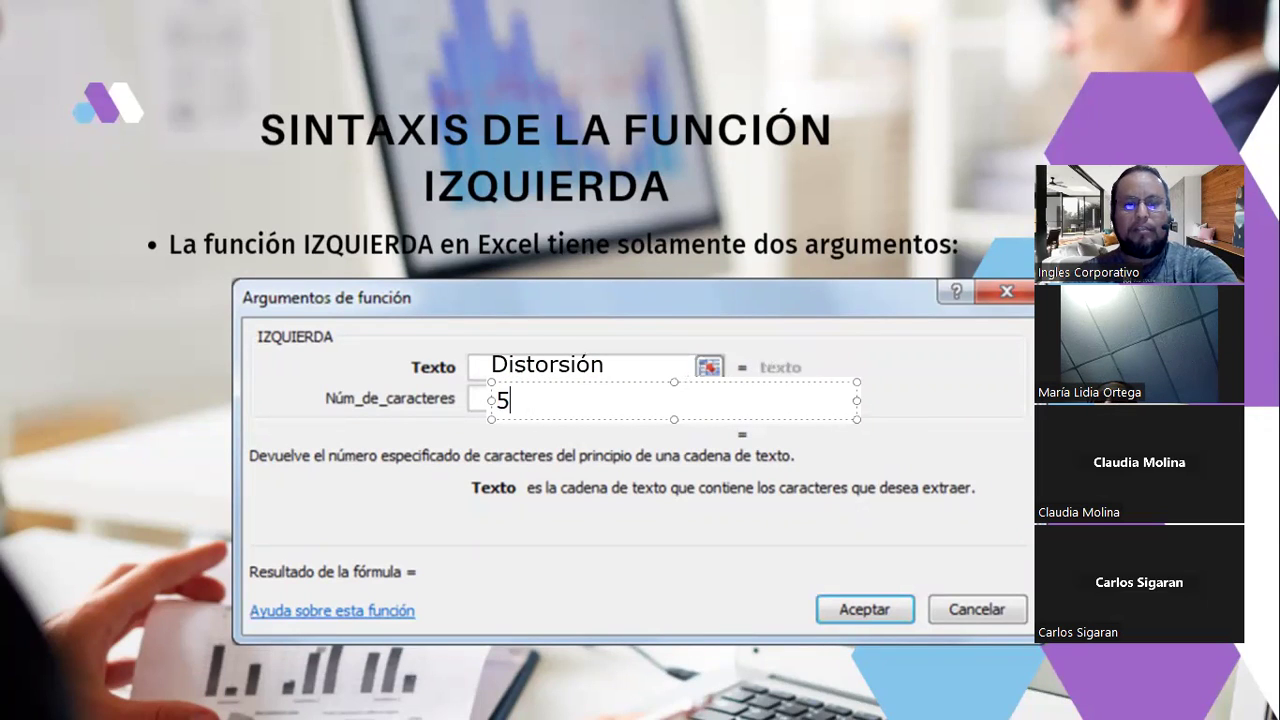
{"action": "left_click", "coordinate": [812, 432]}
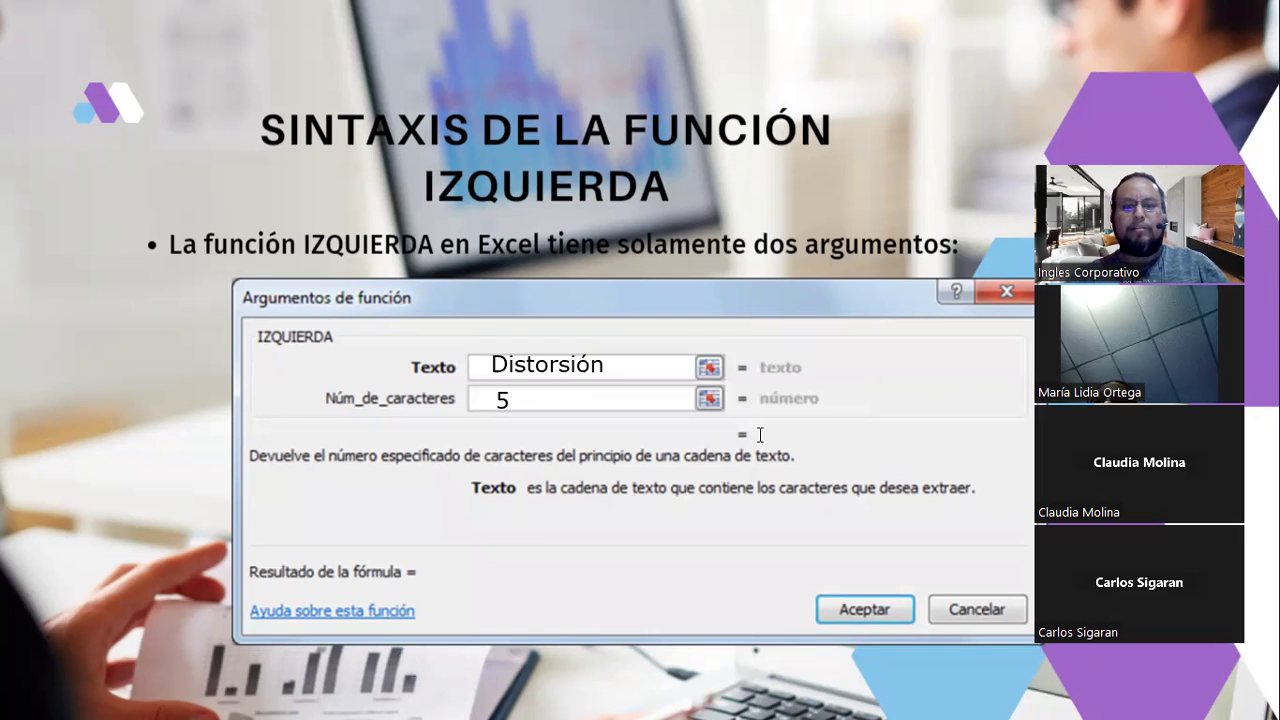
{"action": "left_click_drag", "start_coordinate": [767, 434], "coordinate": [1129, 440]}
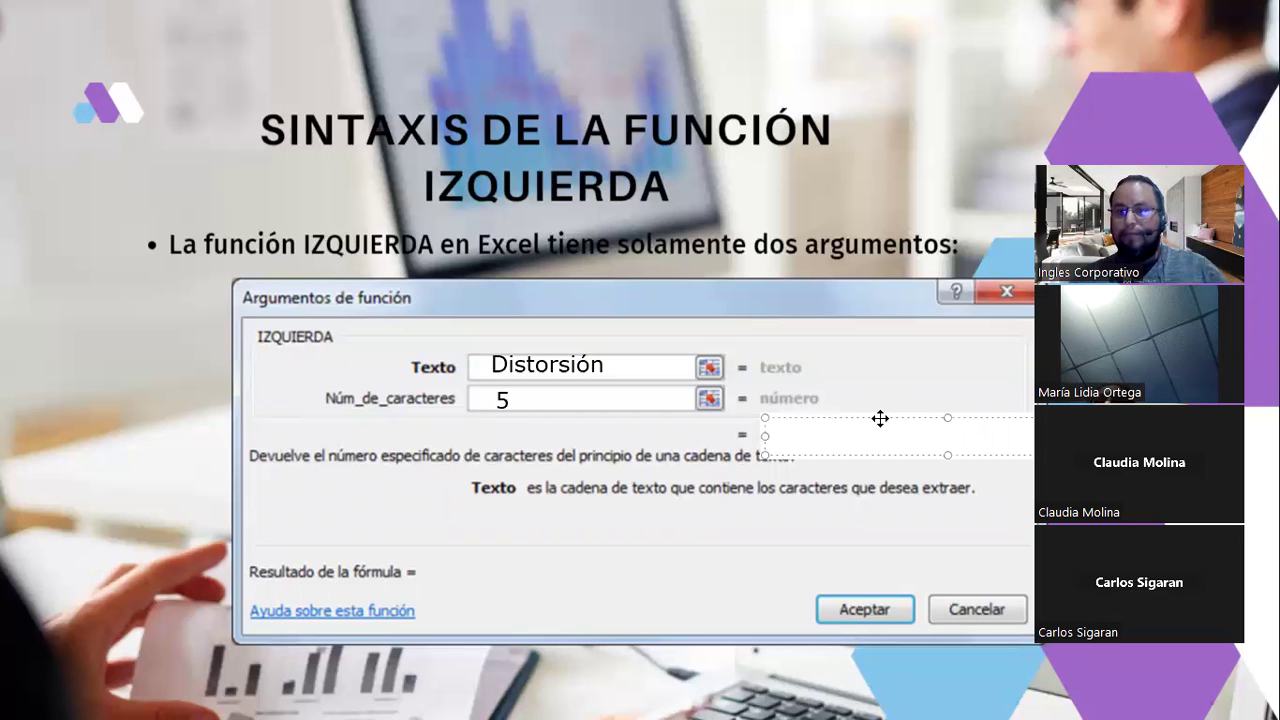
- Type Disto as the result, then clear the Distorsión, 5 and Disto boxes
{"action": "left_click", "coordinate": [1025, 444]}
{"action": "type", "text": "Disto"}
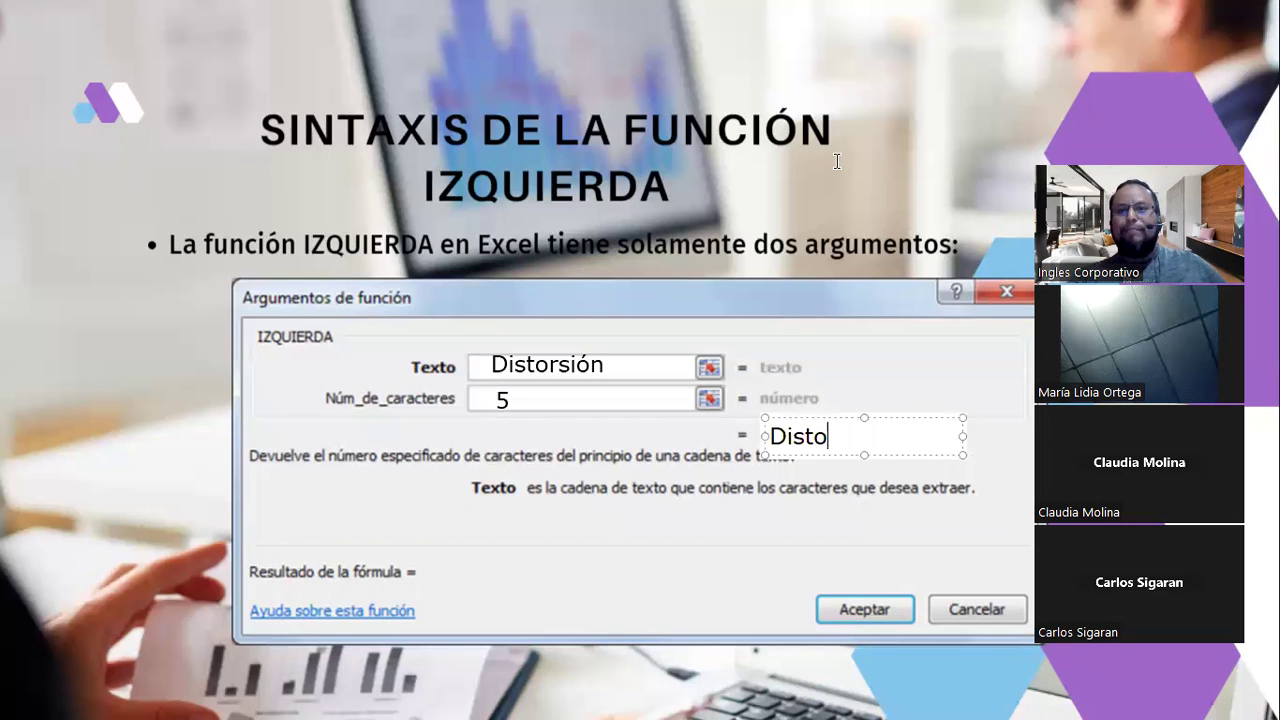
{"action": "key", "text": "ctrl+z"}
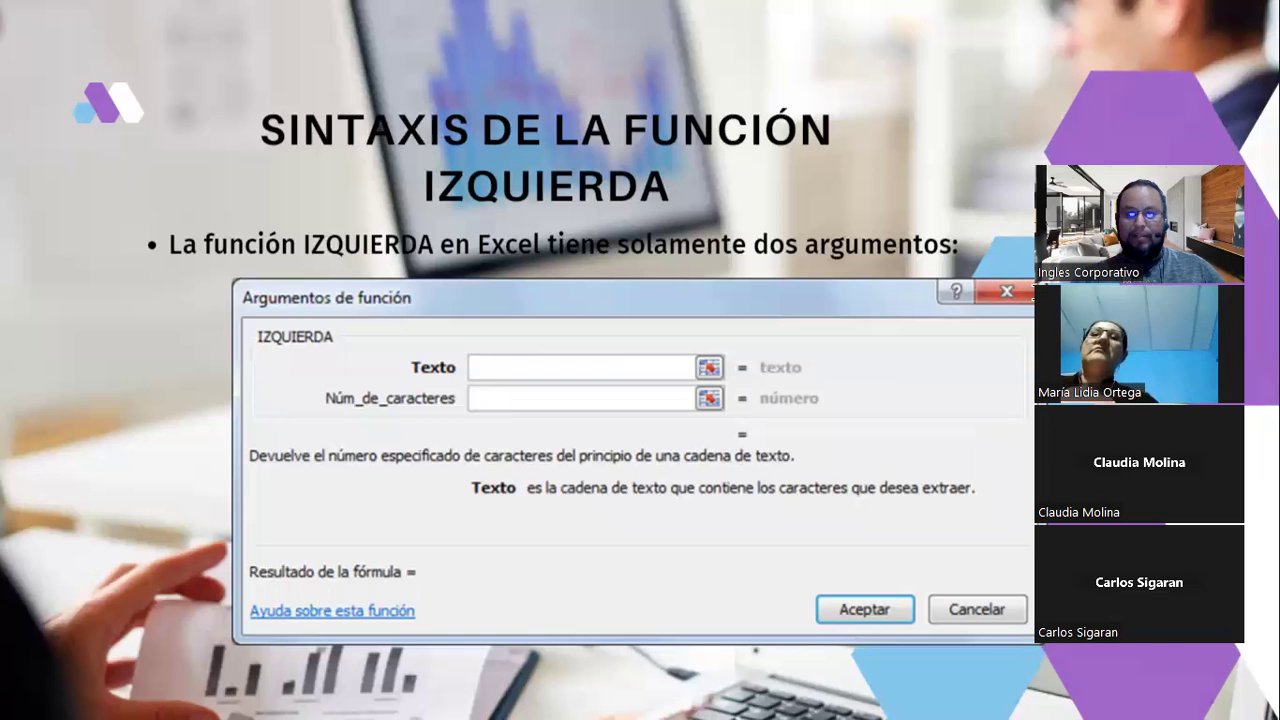
- Advance to the 'LA FUNCIÓN DERECHA EN EXCEL' slide
{"action": "key", "text": "Right"}
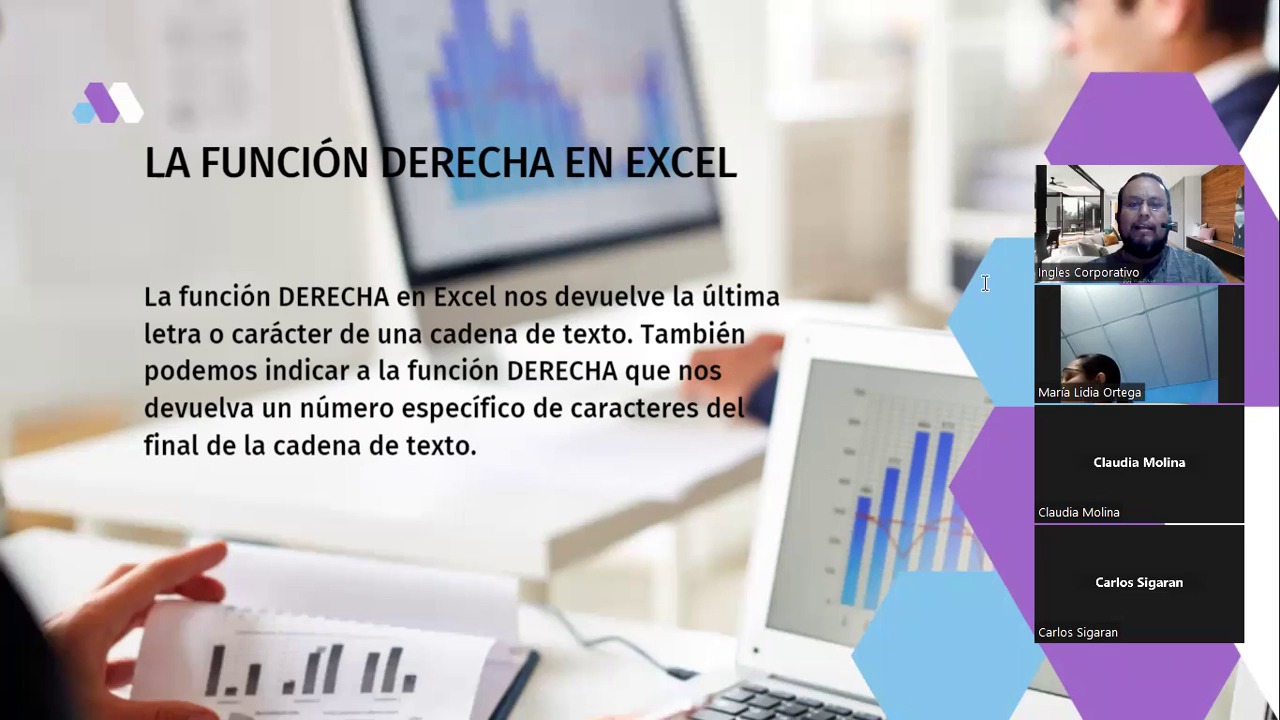
{"action": "left_click", "coordinate": [409, 509]}
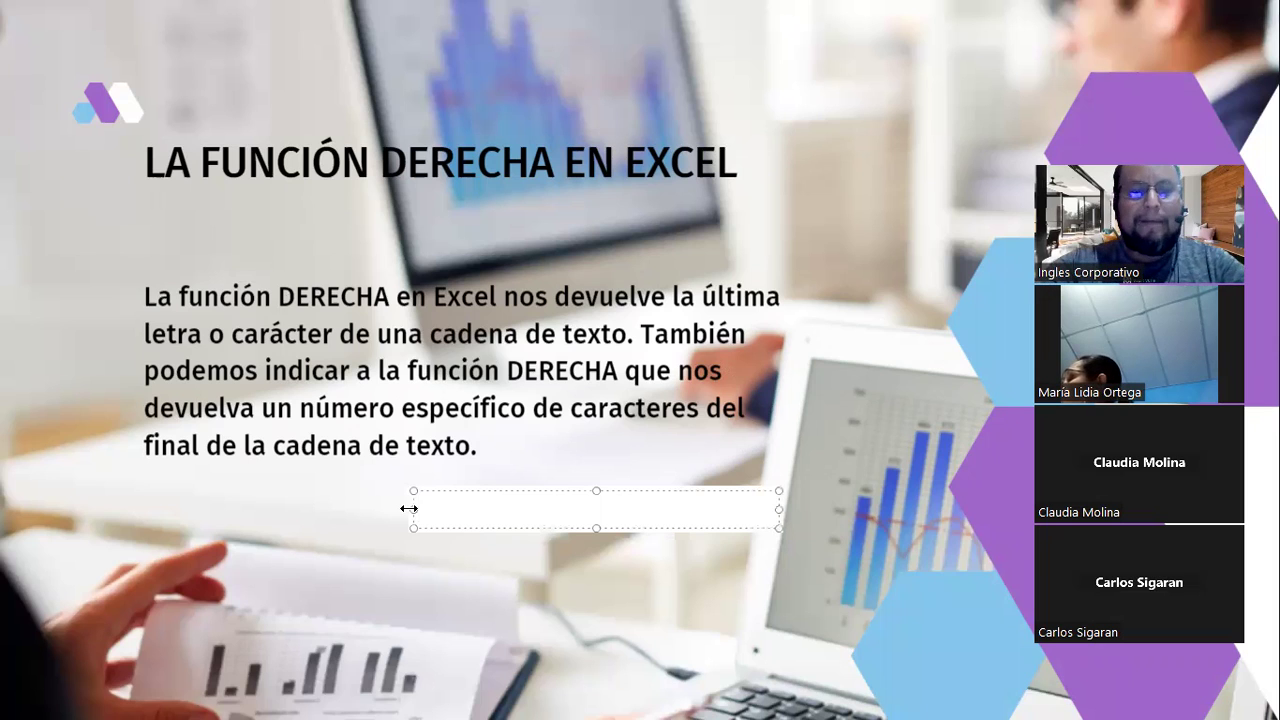
{"action": "type", "text": "Distorsión"}
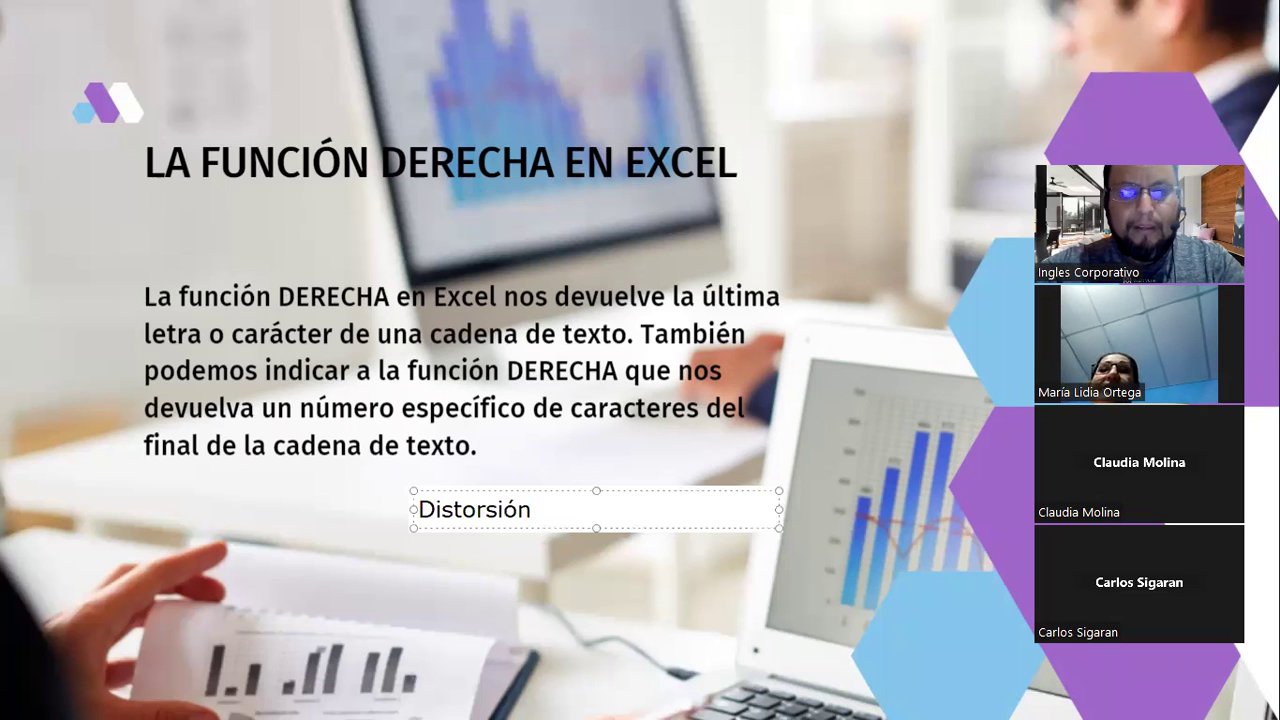
{"action": "type", "text": ";5"}
{"action": "key", "text": "Return"}
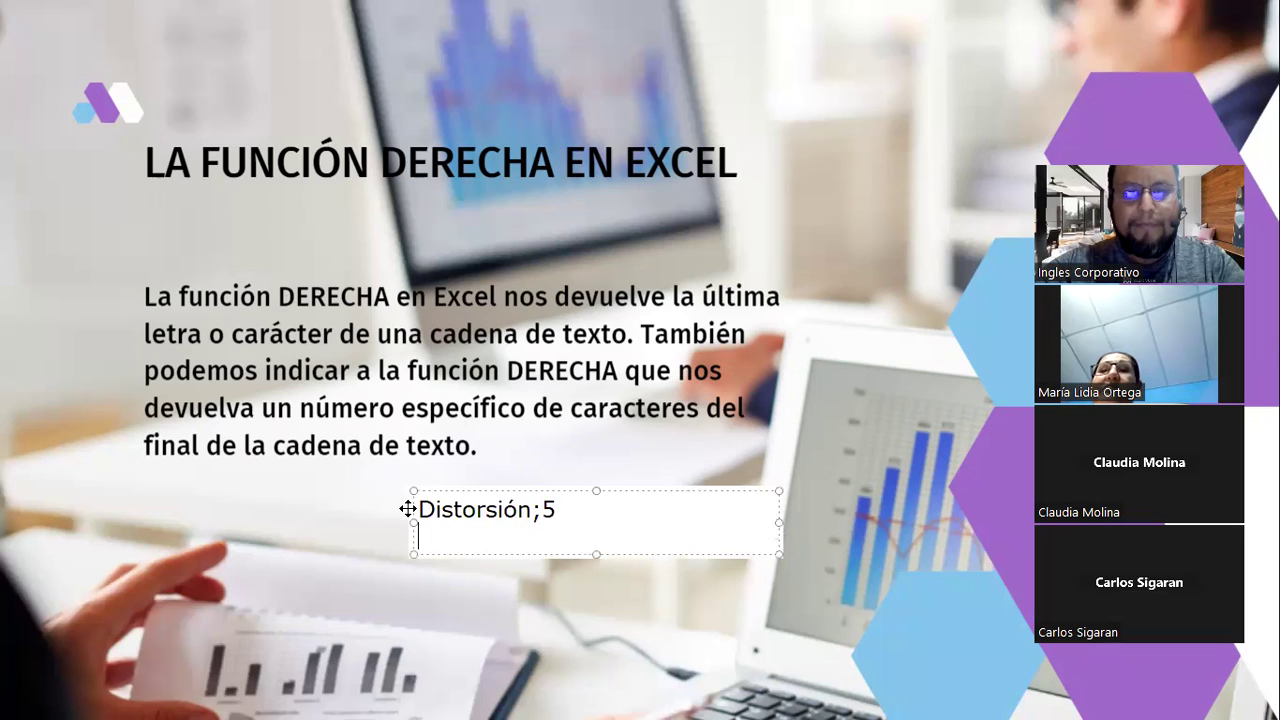
{"action": "key", "text": "Return"}
{"action": "key", "text": "Return"}
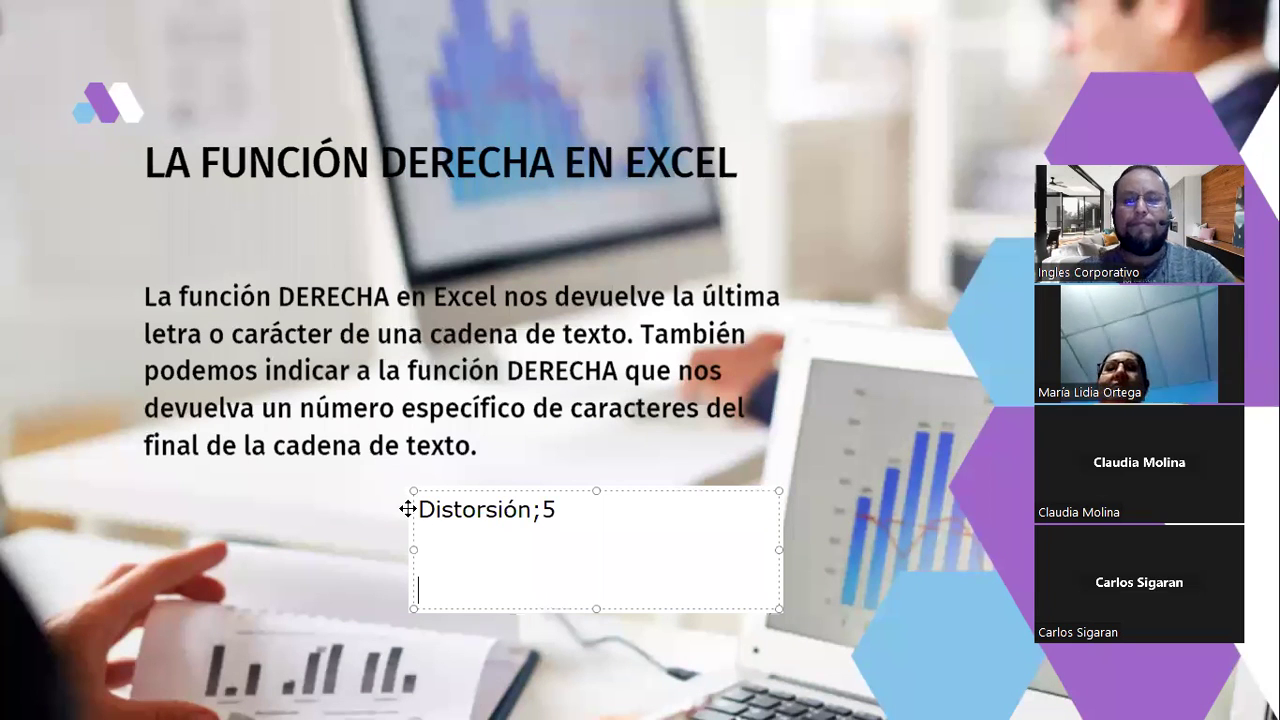
{"action": "type", "text": "rsi"}
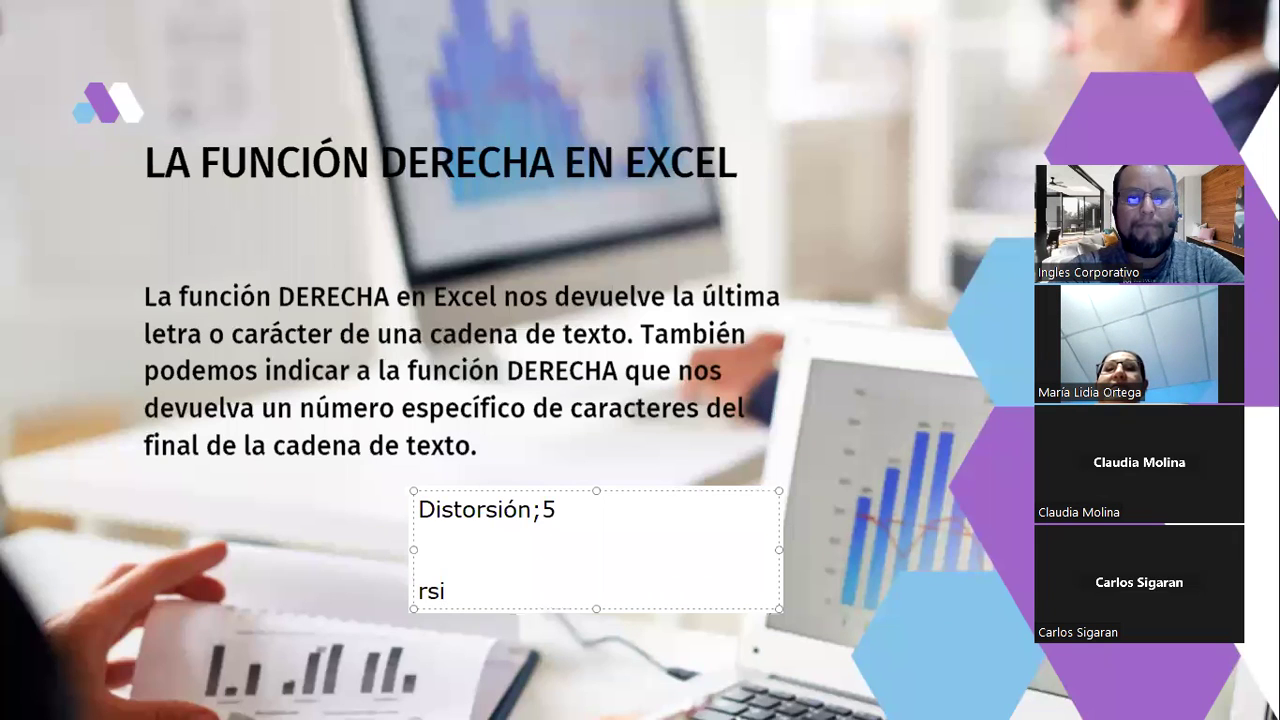
{"action": "type", "text": "ón"}
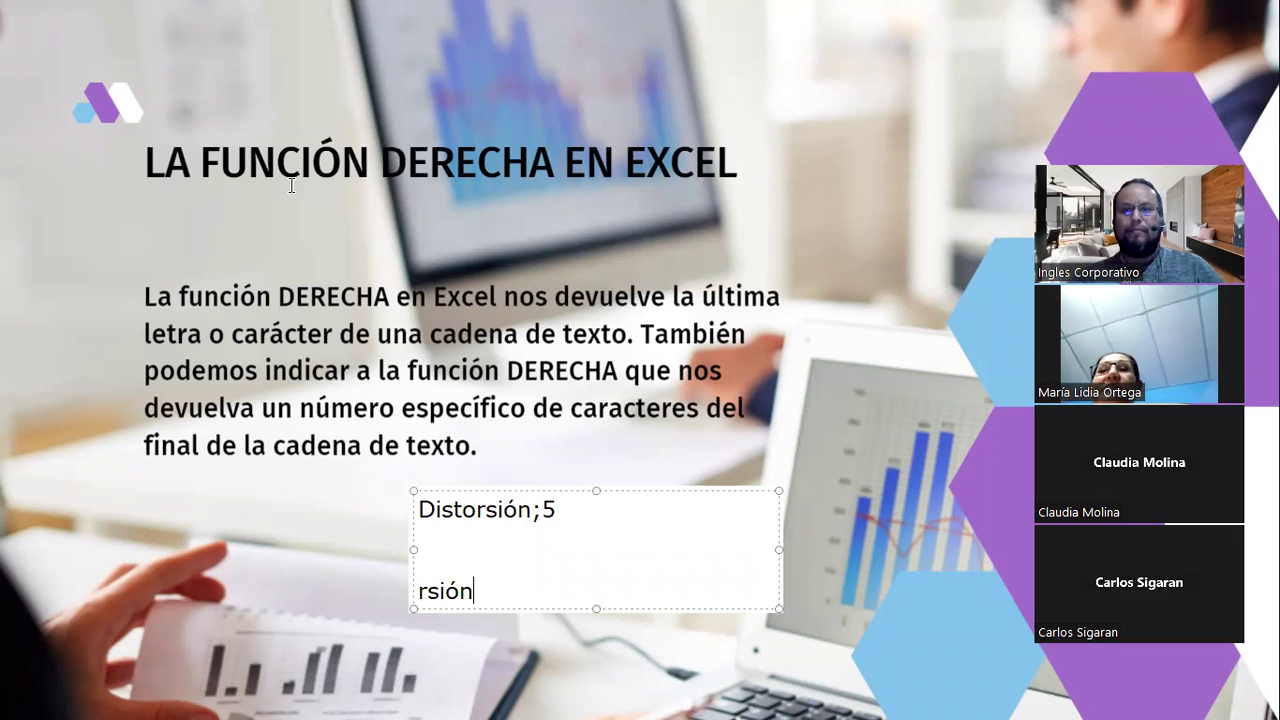
- Discard the typed example and advance to the 'SINTAXIS DE LA FUNCIÓN DERECHA' slide
{"action": "key", "text": "Escape"}
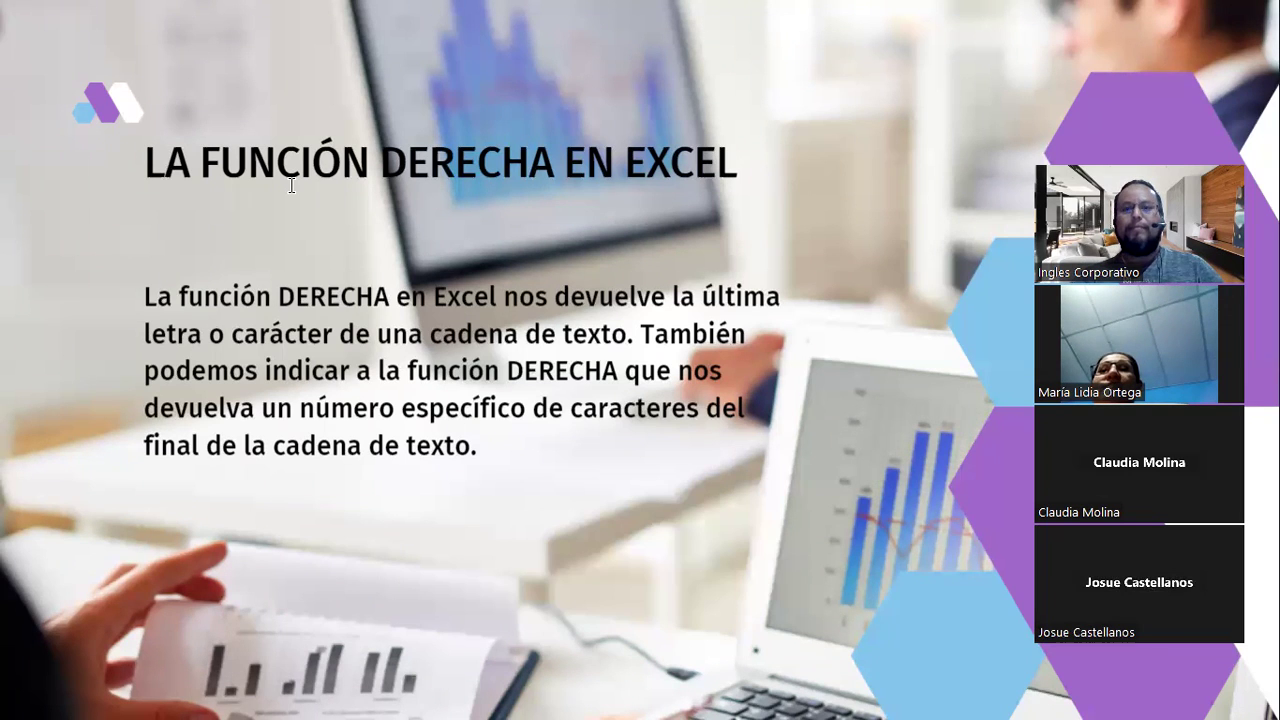
{"action": "key", "text": "Right"}
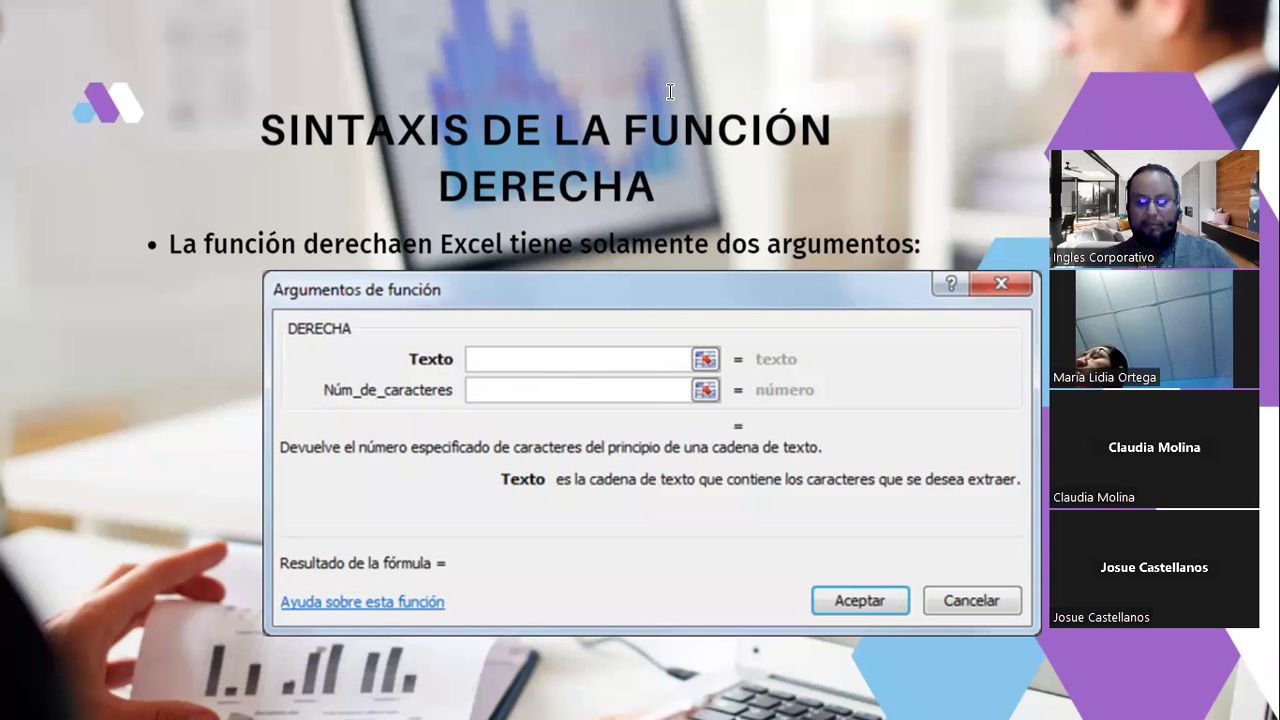
- Advance to the 'FUNCIÓN MAYUSC' slide
{"action": "key", "text": "Right"}
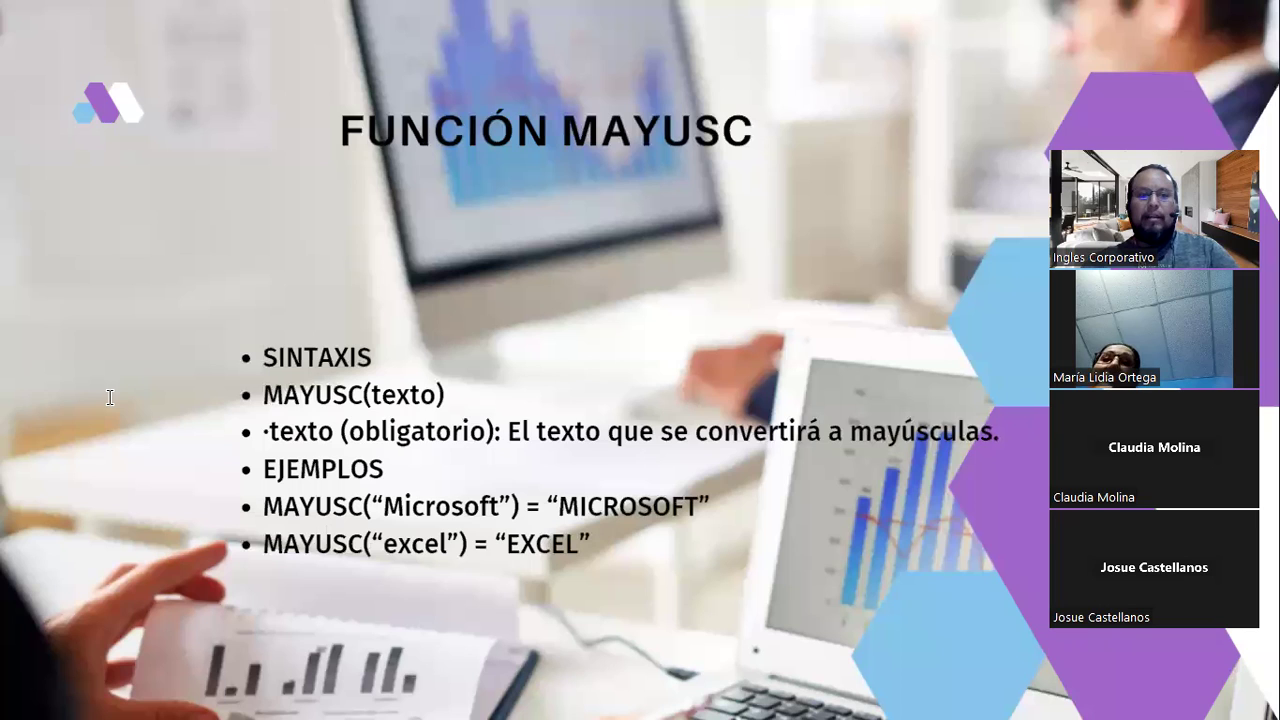
- Replace the MAYUSC(texto) line with the example =mayusc("Total") --> TOTAL
{"action": "left_click_drag", "start_coordinate": [265, 395], "coordinate": [401, 383]}
{"action": "key", "text": "Delete"}
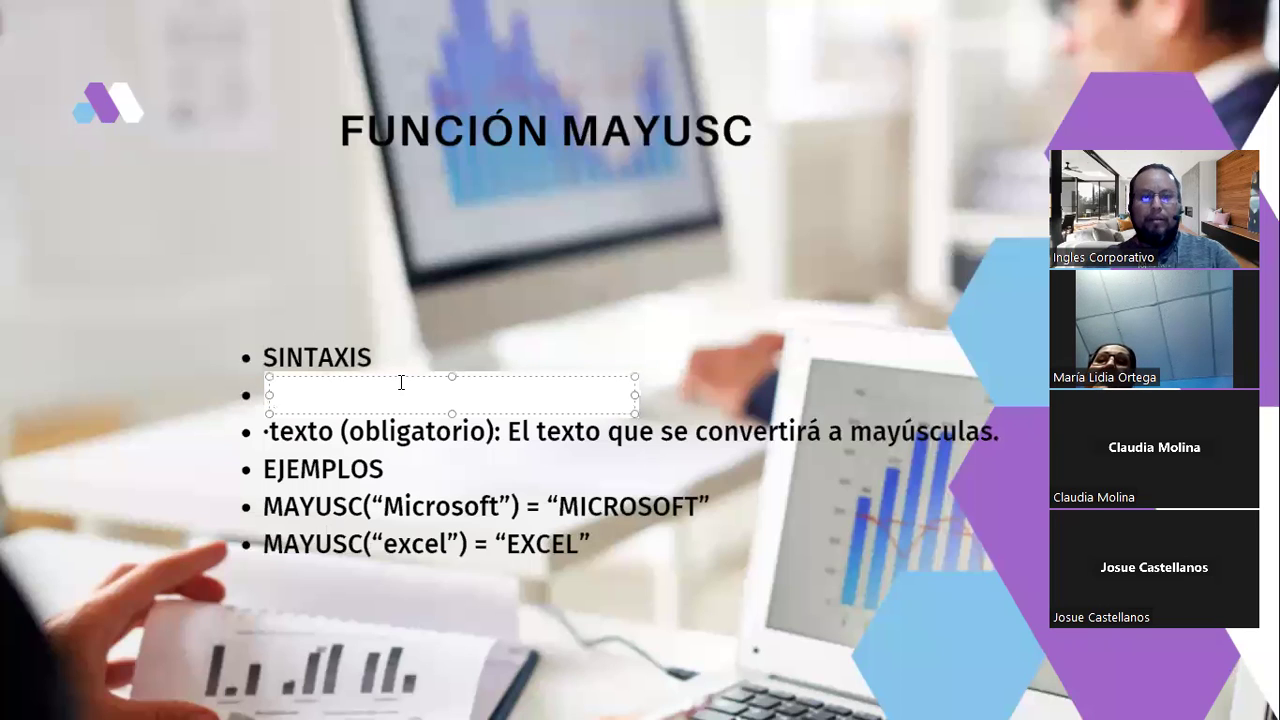
{"action": "type", "text": "=mayusc("}
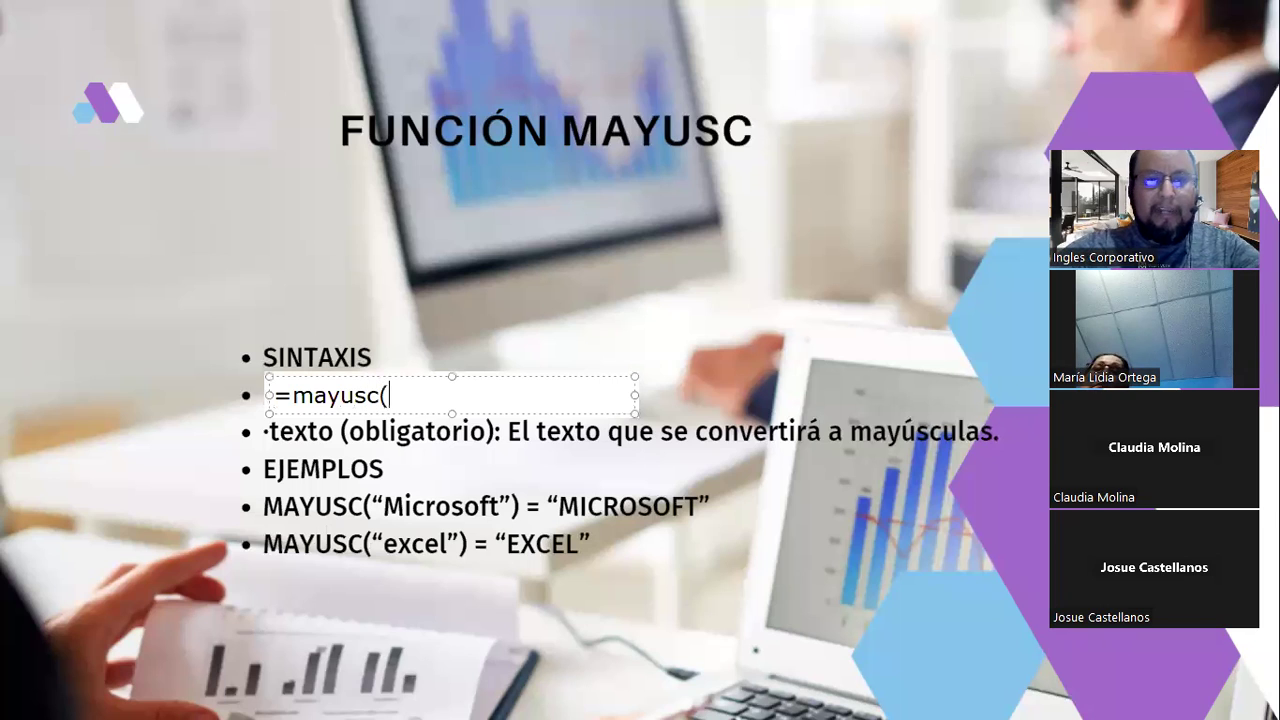
{"action": "type", "text": "\""}
{"action": "key", "text": "BackSpace"}
{"action": "type", "text": "TEXTO)"}
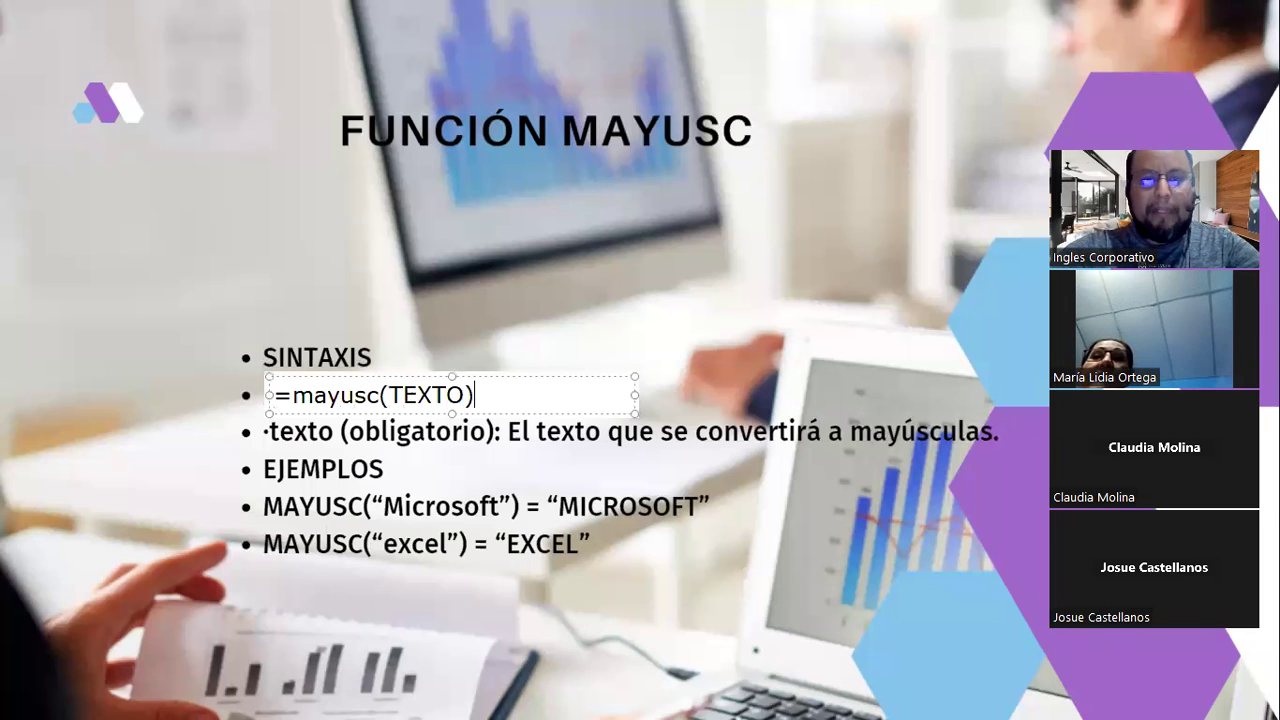
{"action": "type", "text": "="}
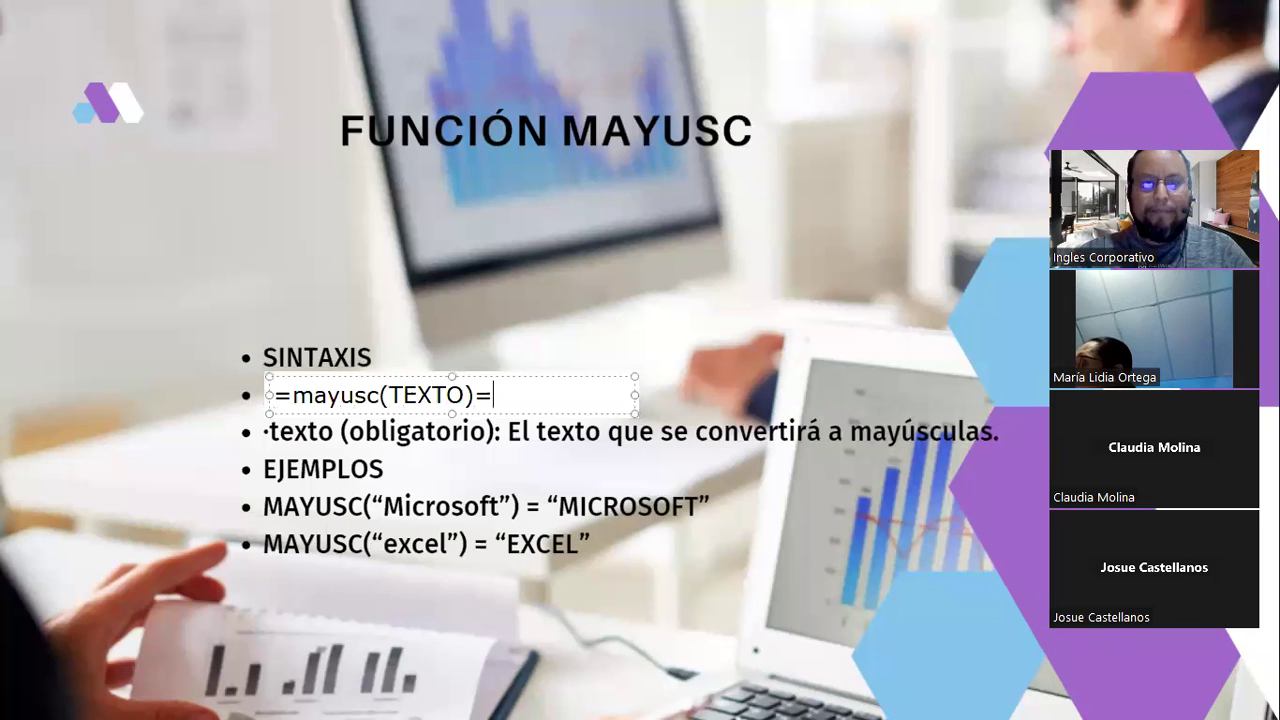
{"action": "key", "text": "BackSpace"}
{"action": "key", "text": "BackSpace"}
{"action": "key", "text": "BackSpace"}
{"action": "key", "text": "BackSpace"}
{"action": "key", "text": "BackSpace"}
{"action": "key", "text": "BackSpace"}
{"action": "key", "text": "BackSpace"}
{"action": "type", "text": "\""}
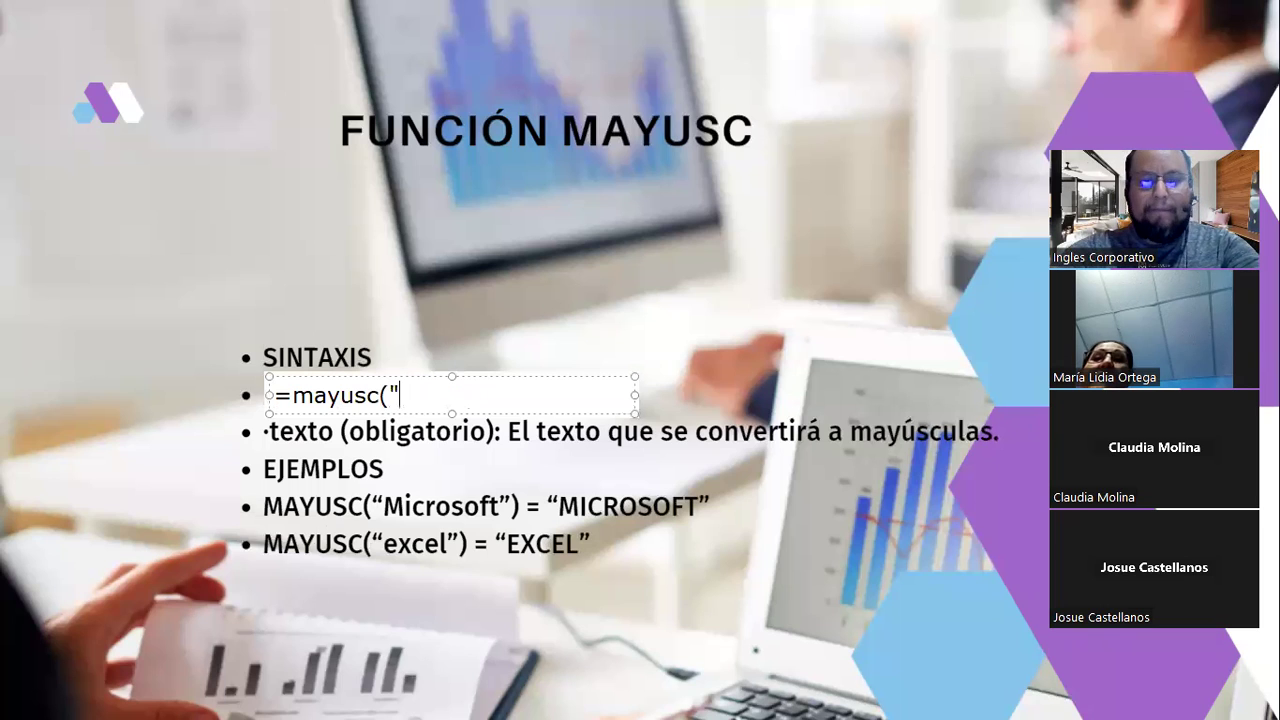
{"action": "type", "text": "Total"}
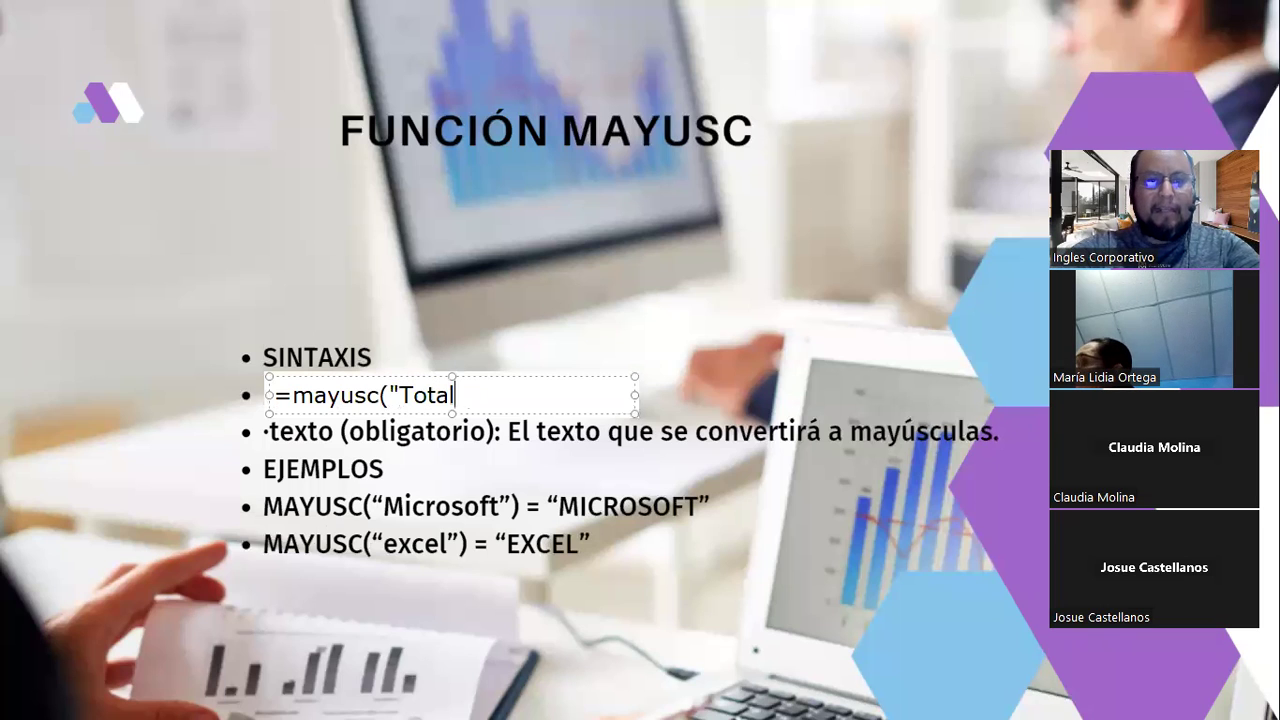
{"action": "type", "text": "\")  --"}
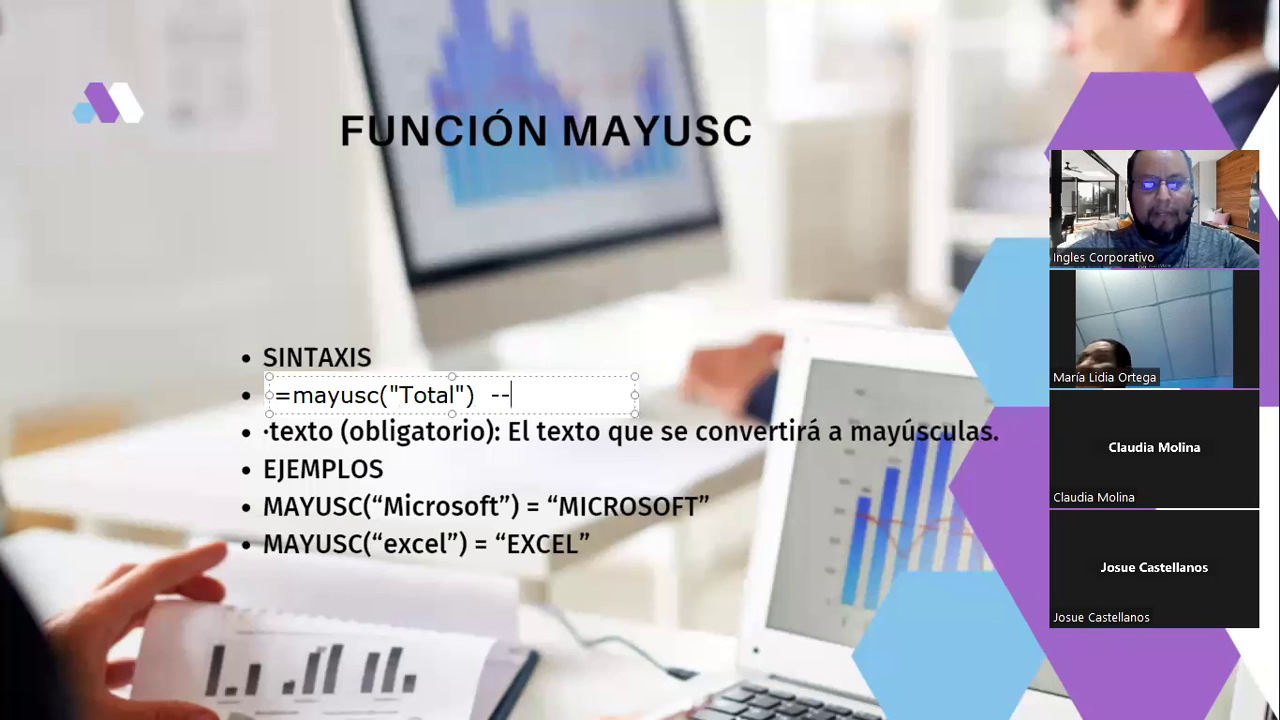
{"action": "type", "text": "> TOTAL"}
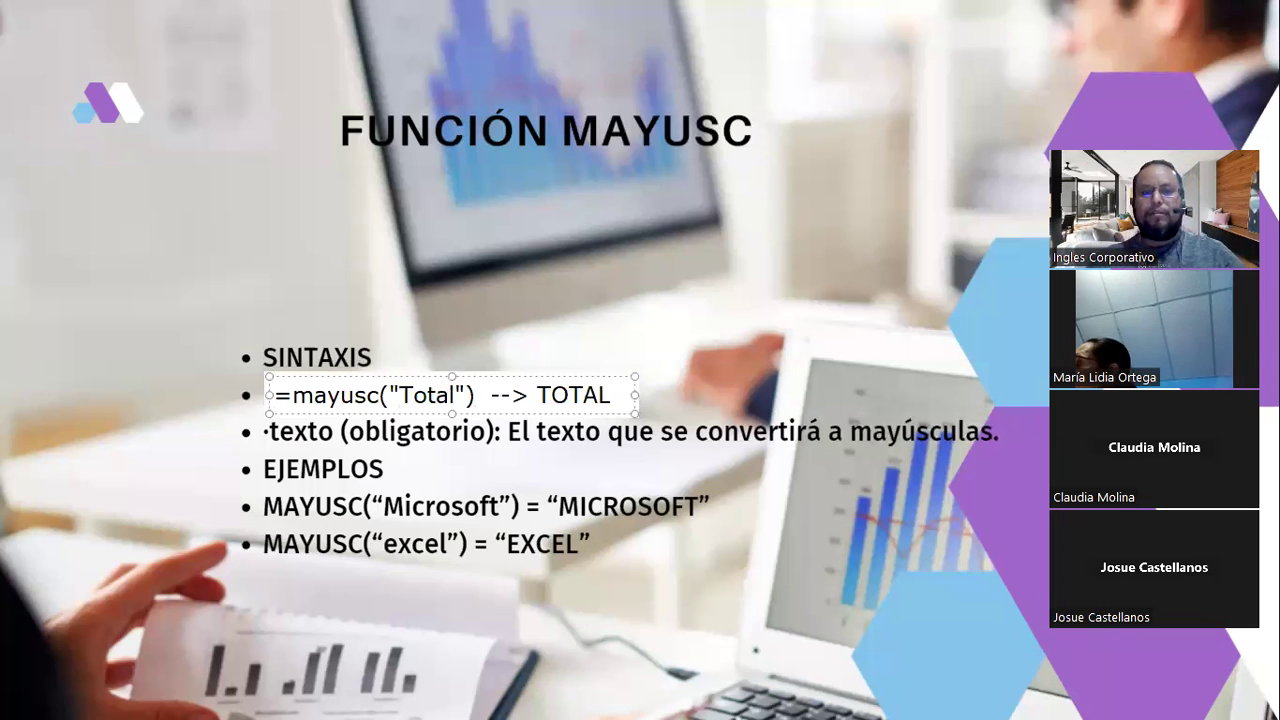
- Change Total to lowercase total and move the example over the Microsoft example line
{"action": "left_click_drag", "start_coordinate": [414, 395], "coordinate": [430, 397]}
{"action": "left_click", "coordinate": [406, 396]}
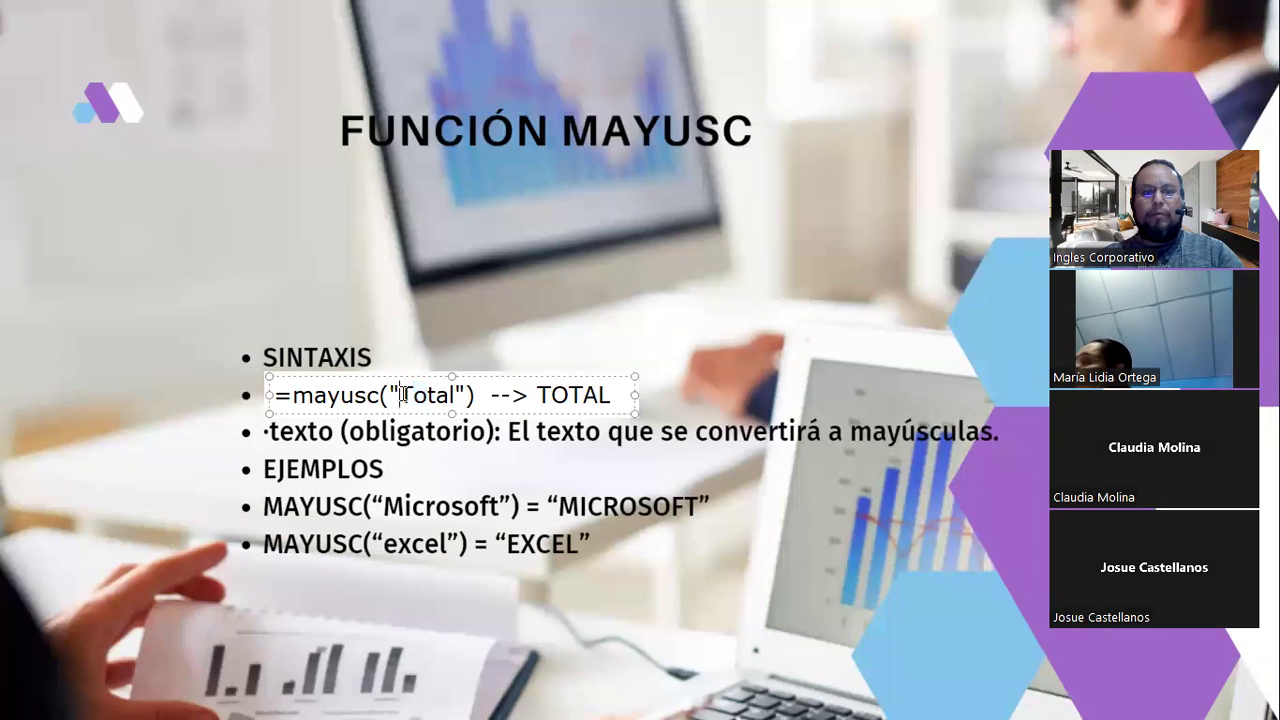
{"action": "type", "text": "t"}
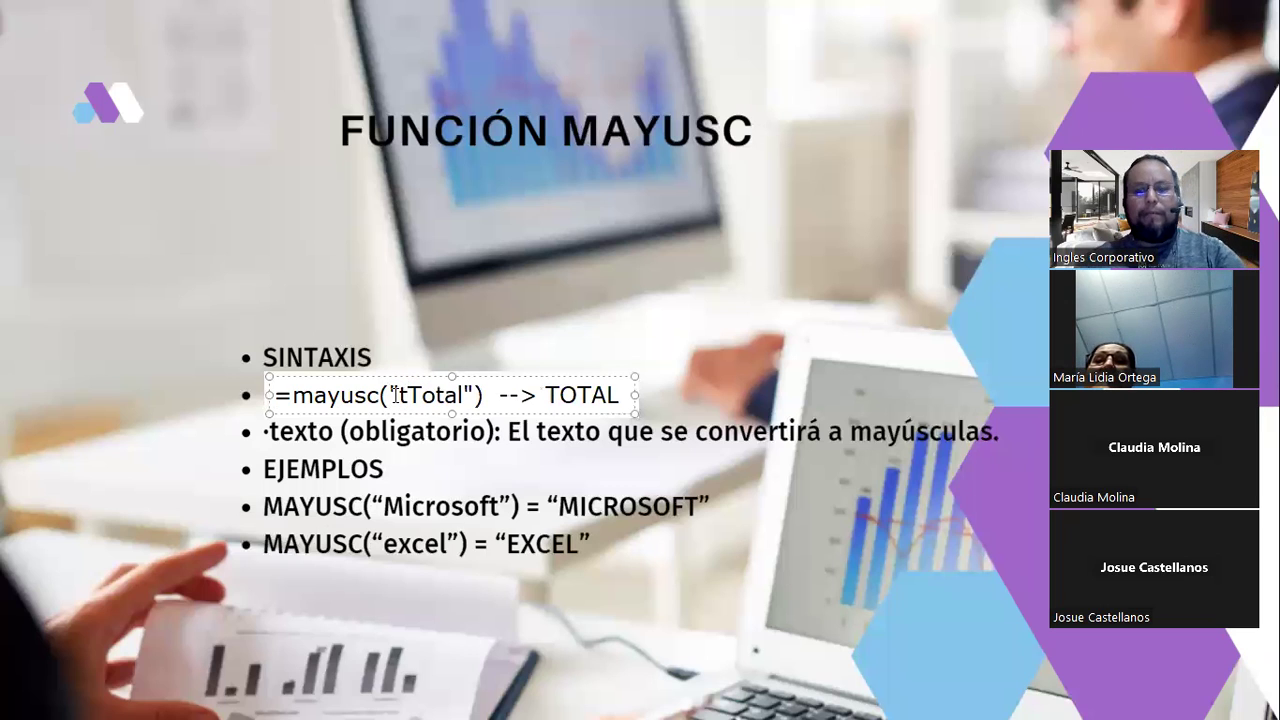
{"action": "key", "text": "Delete"}
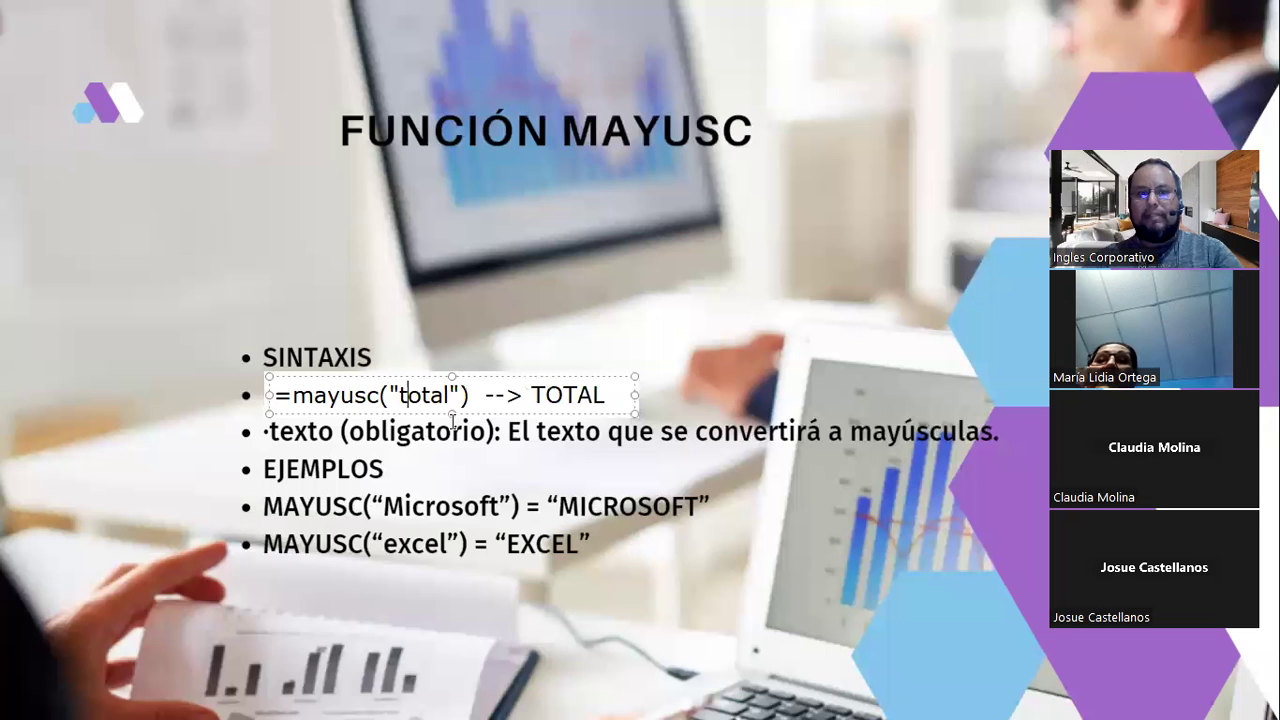
{"action": "left_click_drag", "start_coordinate": [437, 376], "coordinate": [587, 321]}
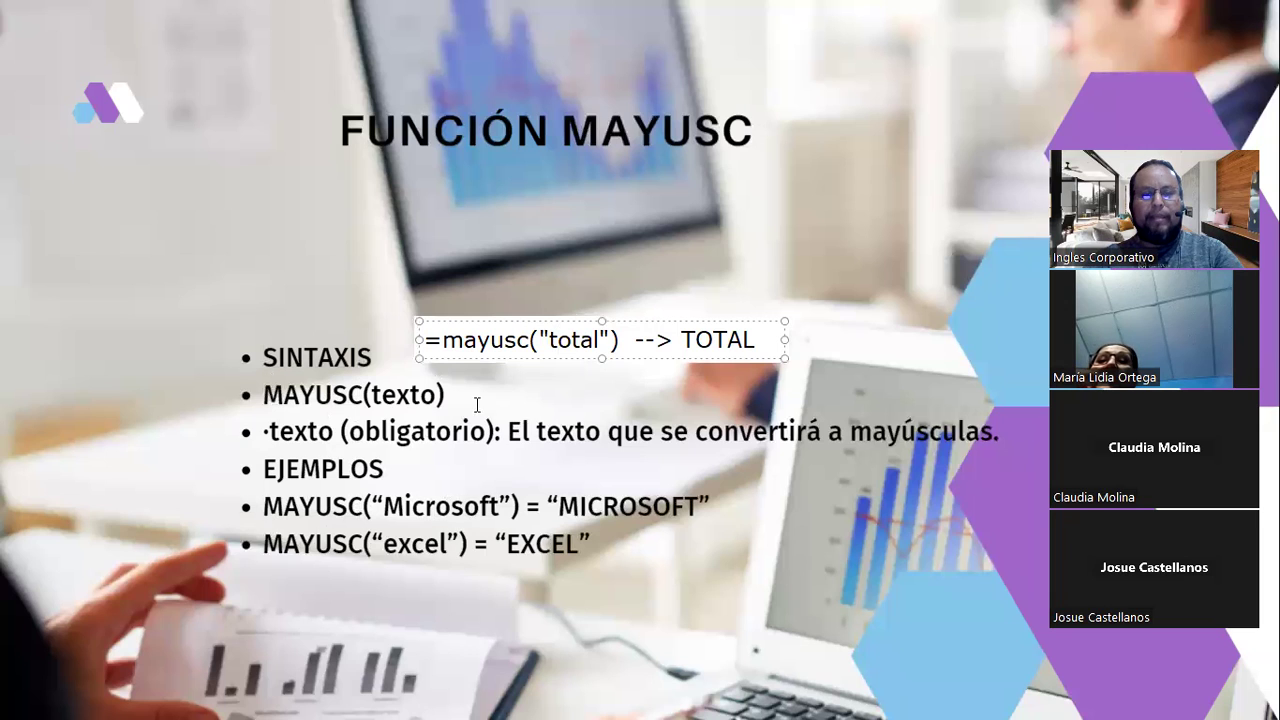
{"action": "left_click_drag", "start_coordinate": [490, 357], "coordinate": [334, 524]}
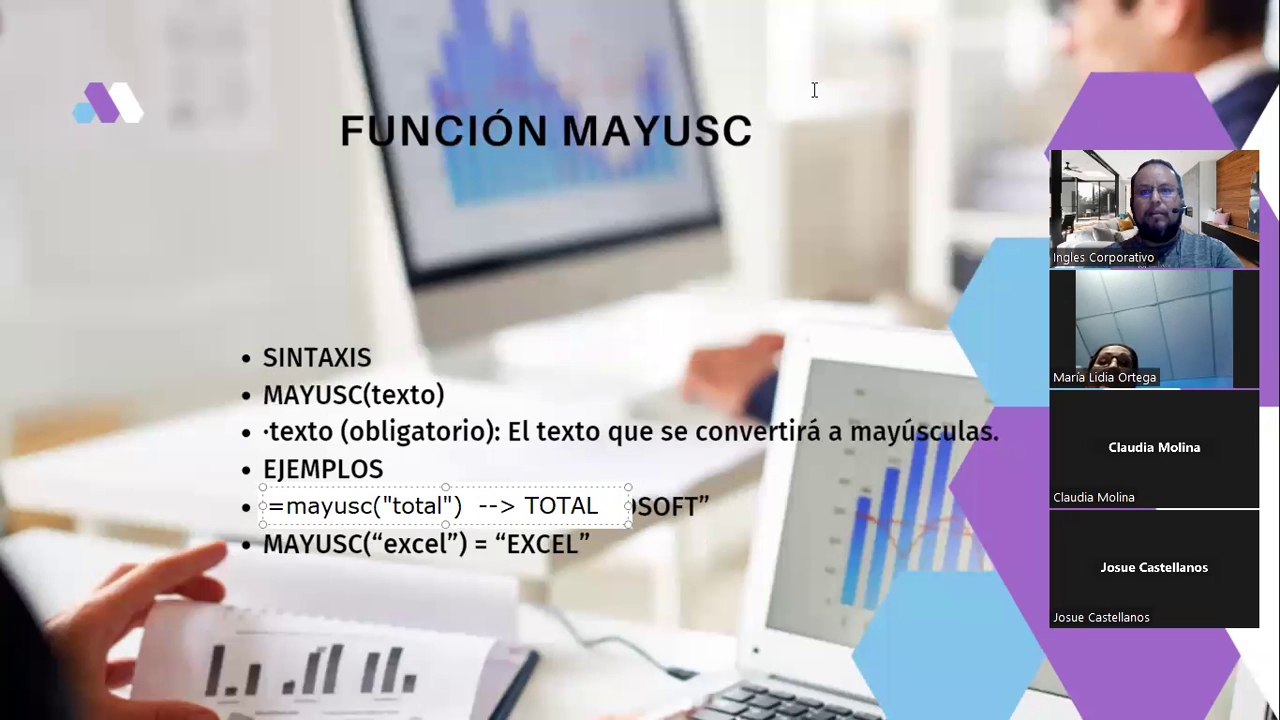
{"action": "key", "text": "Delete"}
- On the FUNCIÓN MINUSC slide, demo =minusc(TOTAL) -->total on the syntax line, then discard it
{"action": "key", "text": "Right"}
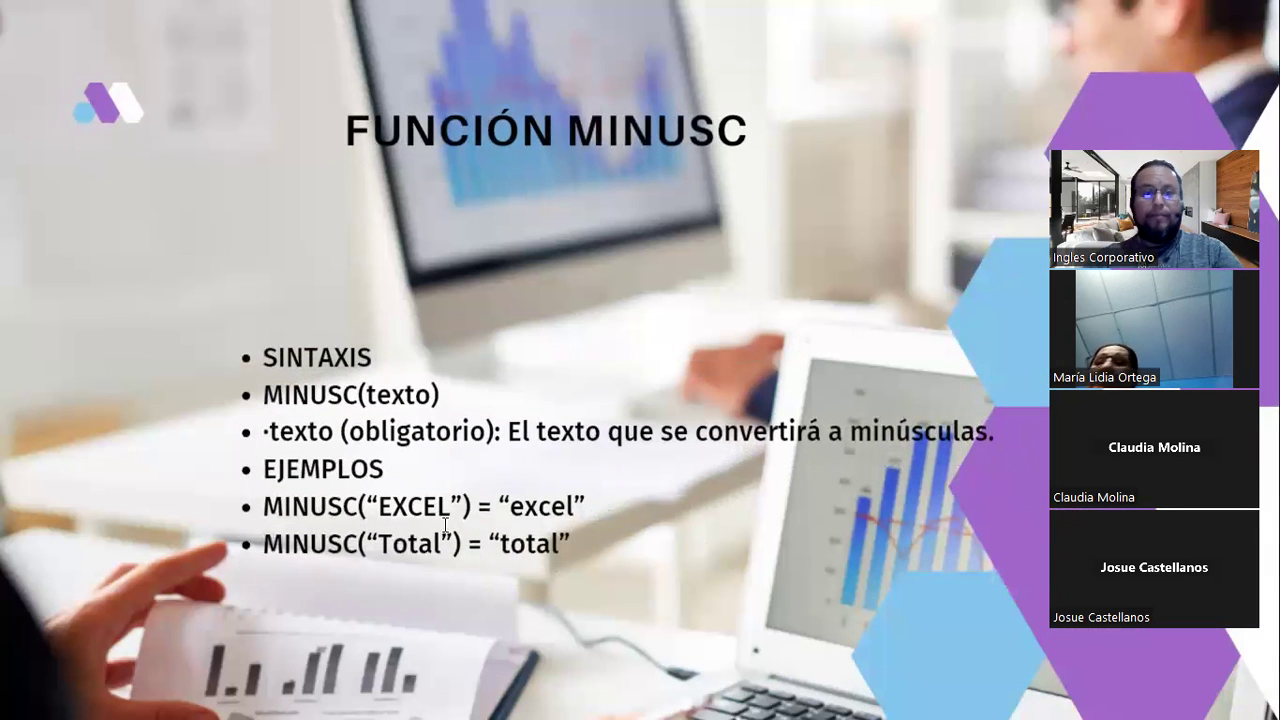
{"action": "left_click", "coordinate": [370, 396]}
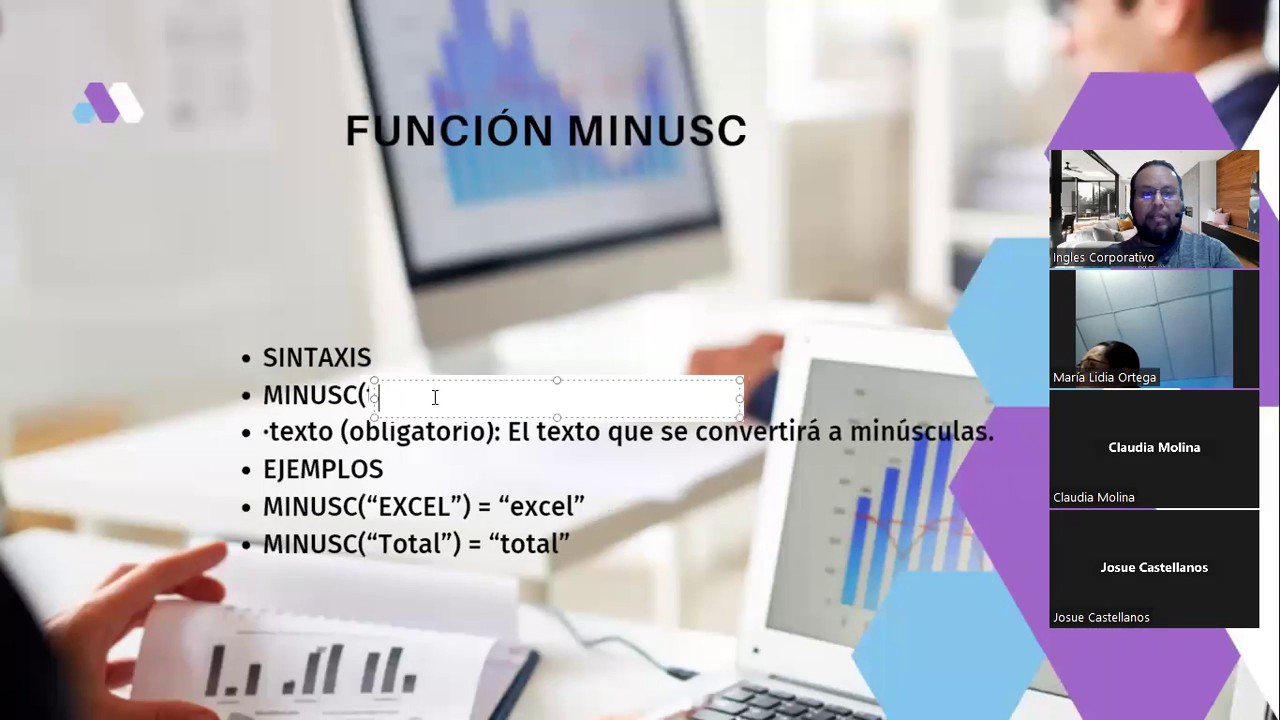
{"action": "type", "text": "=minusc(TOTAL)"}
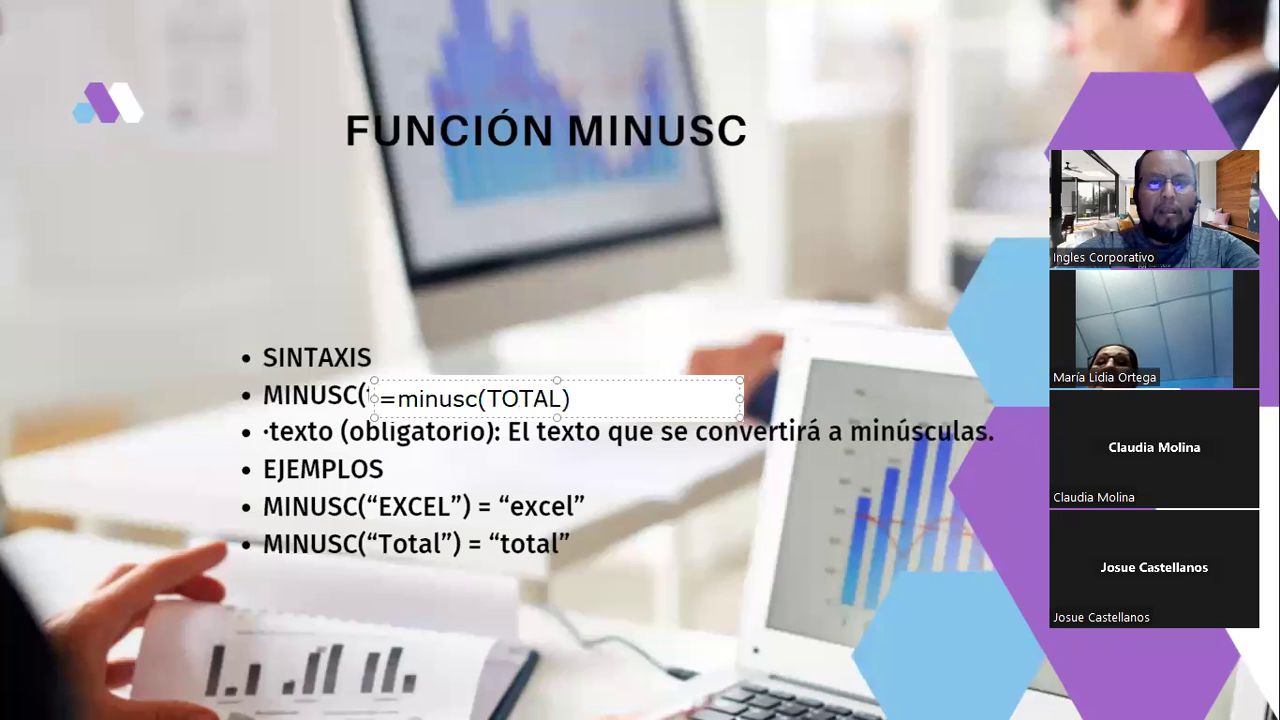
{"action": "type", "text": " -->m"}
{"action": "key", "text": "BackSpace"}
{"action": "type", "text": "total"}
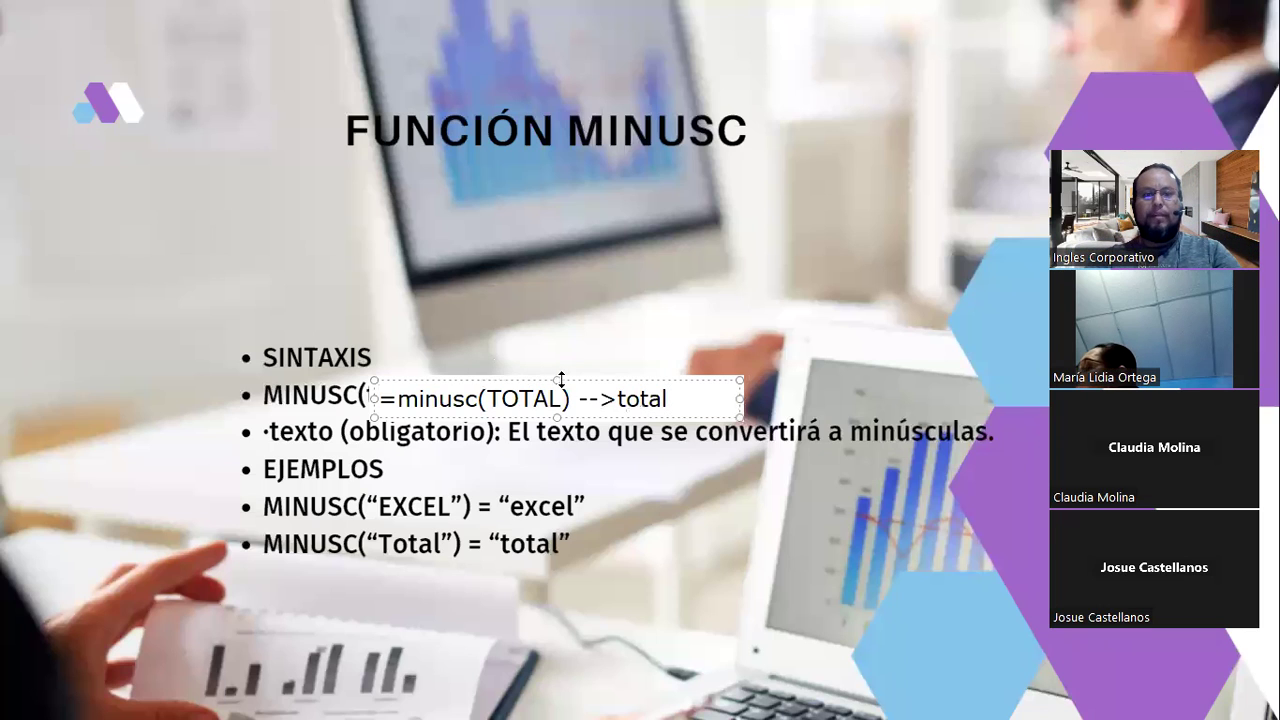
{"action": "left_click_drag", "start_coordinate": [563, 377], "coordinate": [463, 380]}
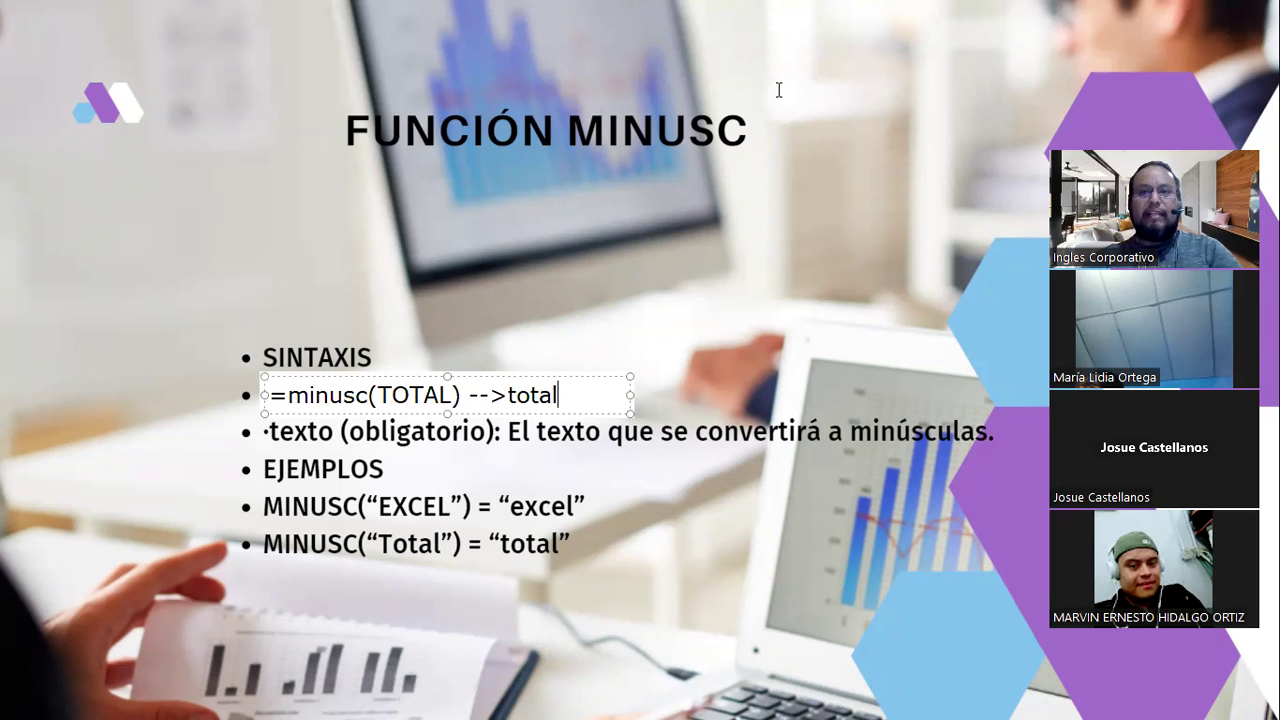
{"action": "key", "text": "ctrl+z"}
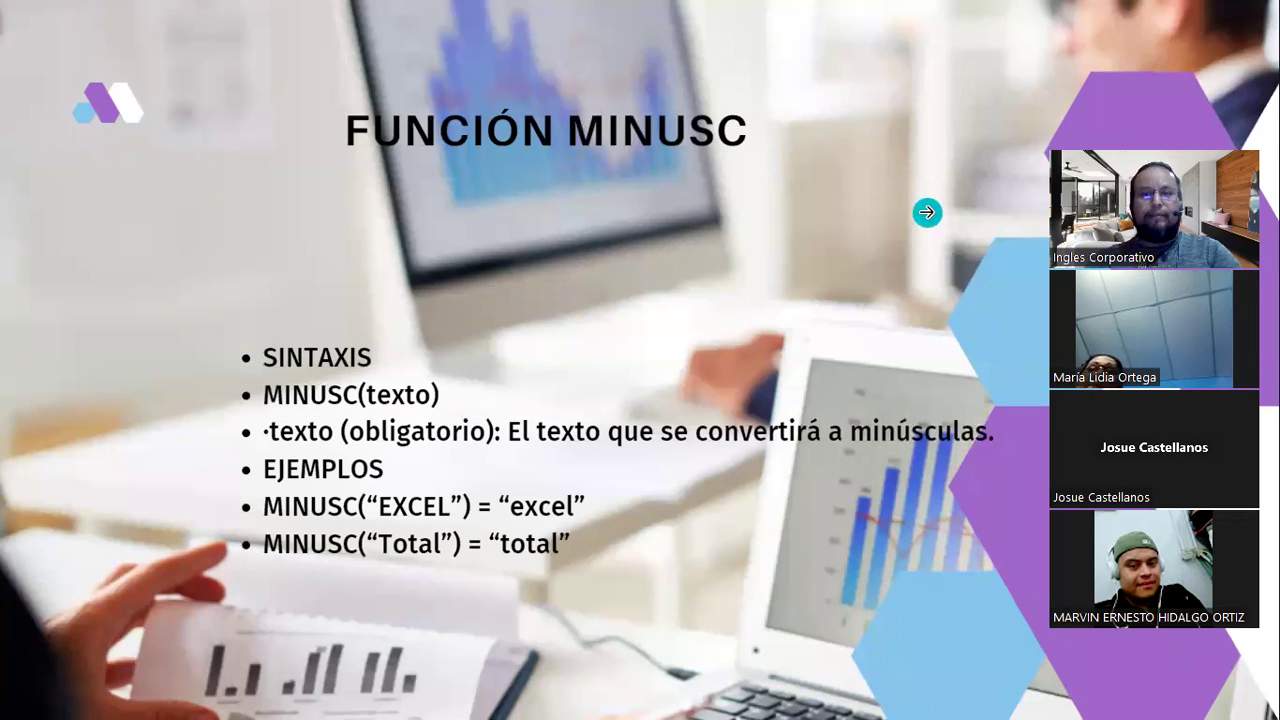
- Advance to the DEMOSTRACION slide and bring the Ejercicio 10 workbook in Excel to the front
{"action": "left_click", "coordinate": [927, 212]}
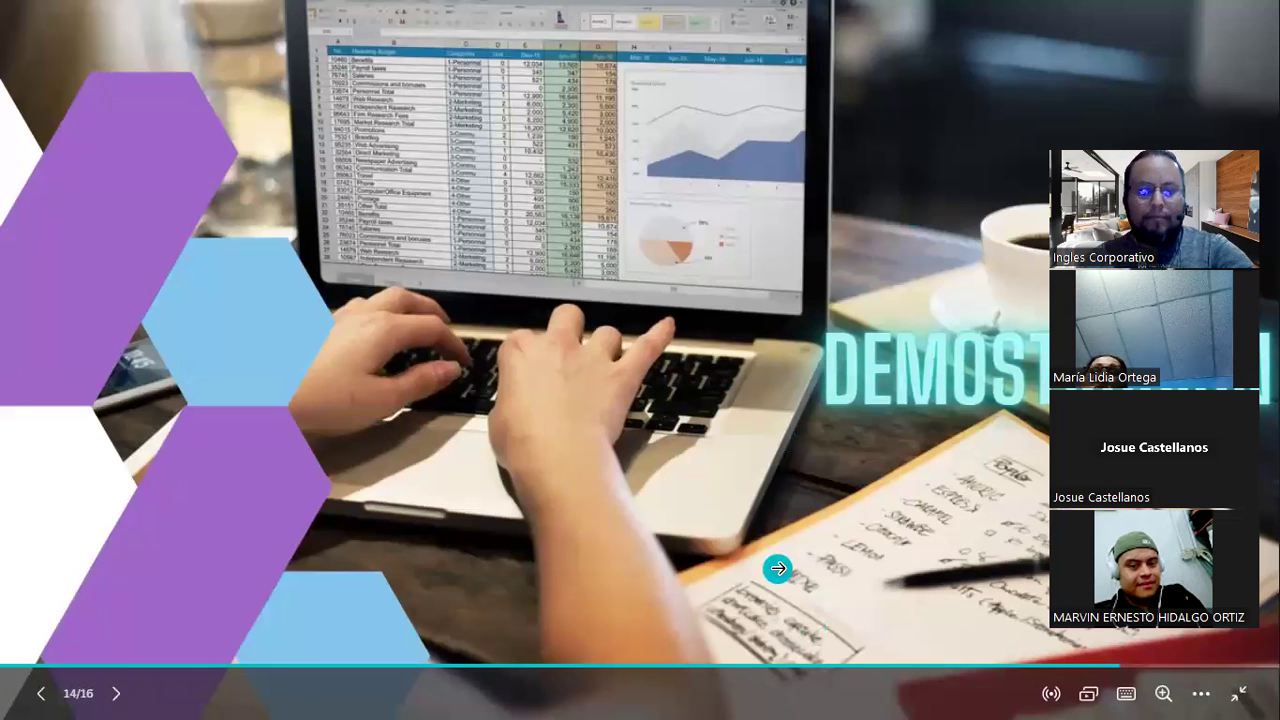
{"action": "key", "text": "alt+Tab"}
{"action": "key", "text": "Tab"}
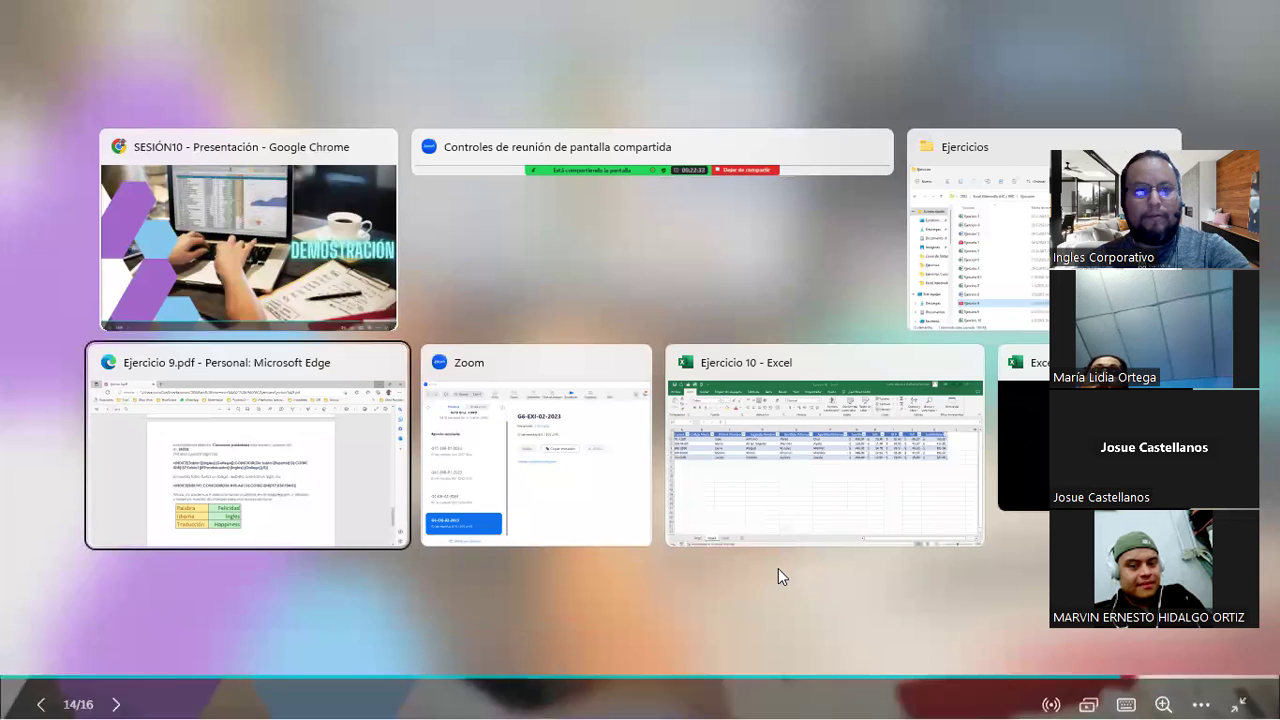
{"action": "key", "text": "Tab"}
{"action": "key", "text": "Tab"}
{"action": "key", "text": "alt+Tab"}
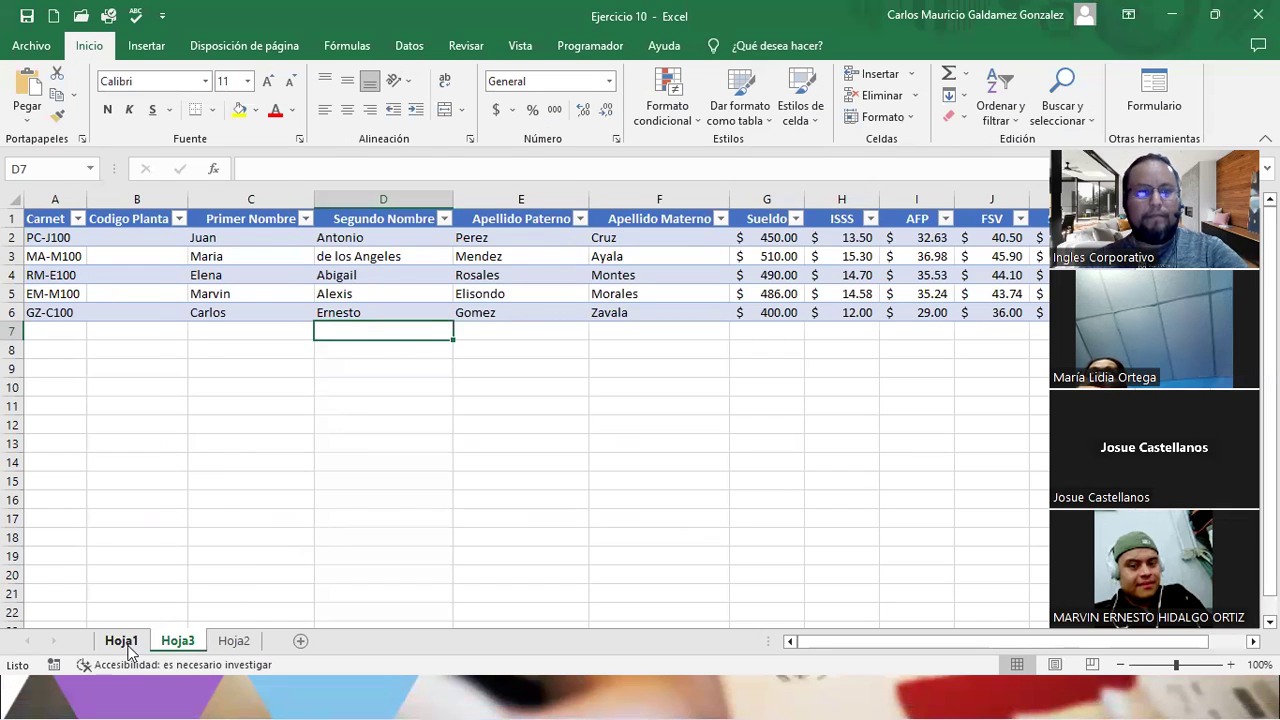
- On sheet Hoja1, select D4 then D8, and capture a screen snip of the names table
{"action": "left_click", "coordinate": [124, 641]}
{"action": "left_click", "coordinate": [600, 301]}
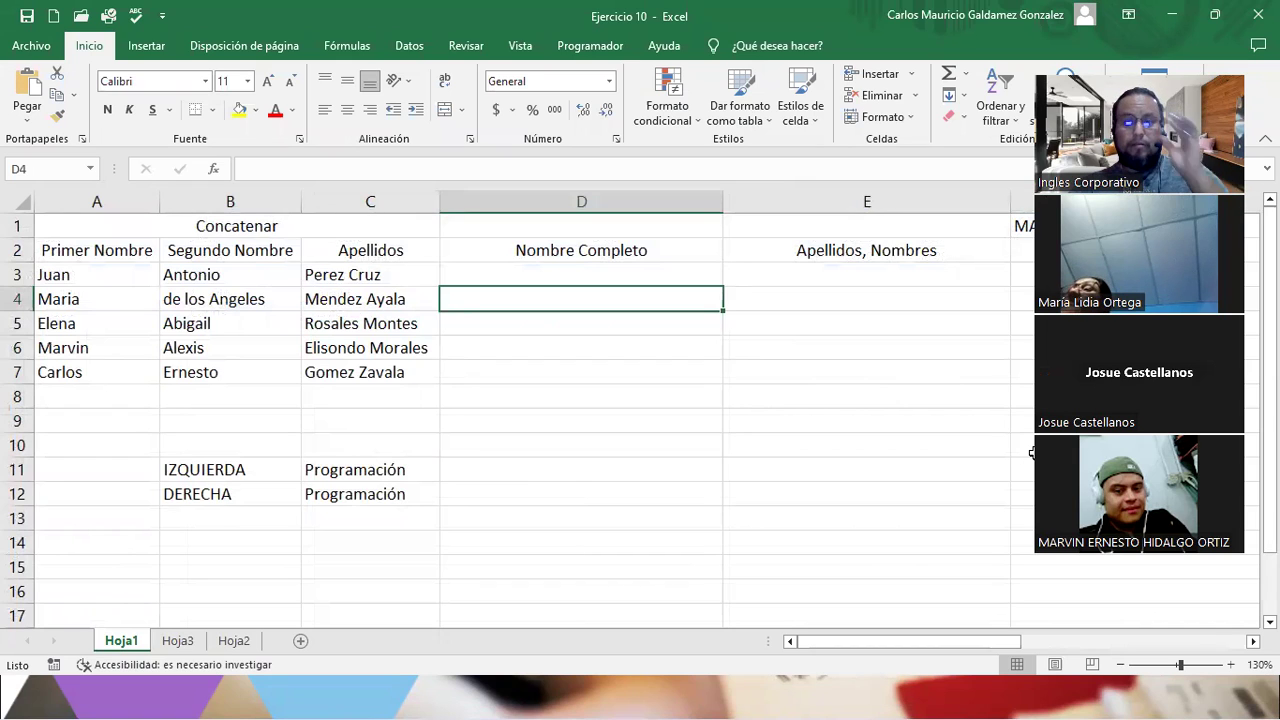
{"action": "left_click", "coordinate": [600, 397]}
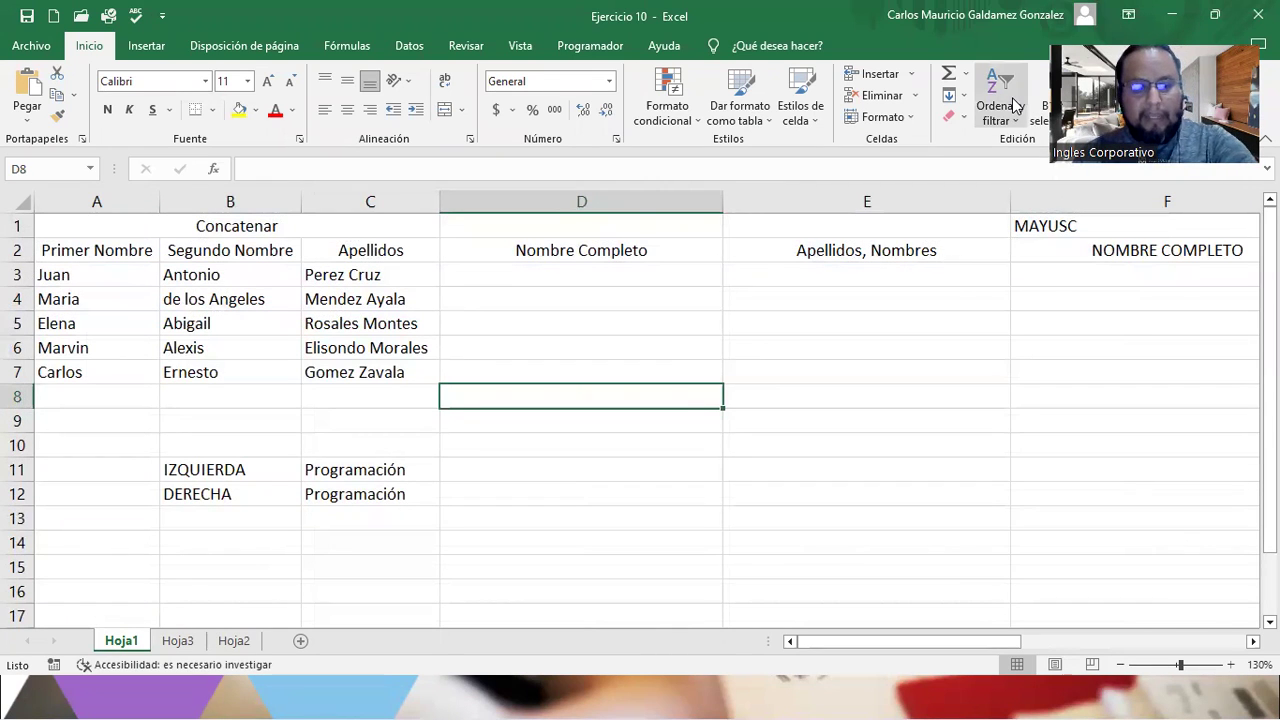
{"action": "key", "text": "super+shift+s"}
{"action": "mouse_move", "coordinate": [3, 188]}
{"action": "left_mouse_down"}
{"action": "mouse_move", "coordinate": [748, 447]}
{"action": "mouse_move", "coordinate": [722, 446]}
{"action": "left_mouse_up"}
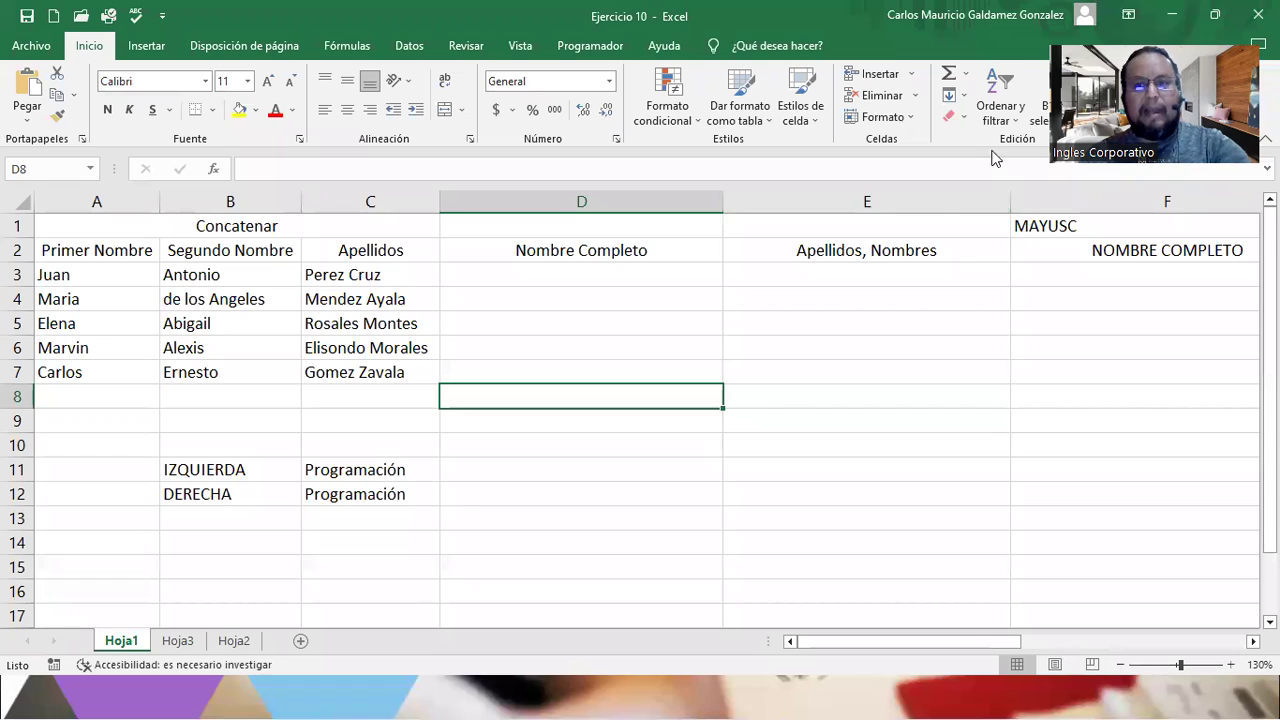
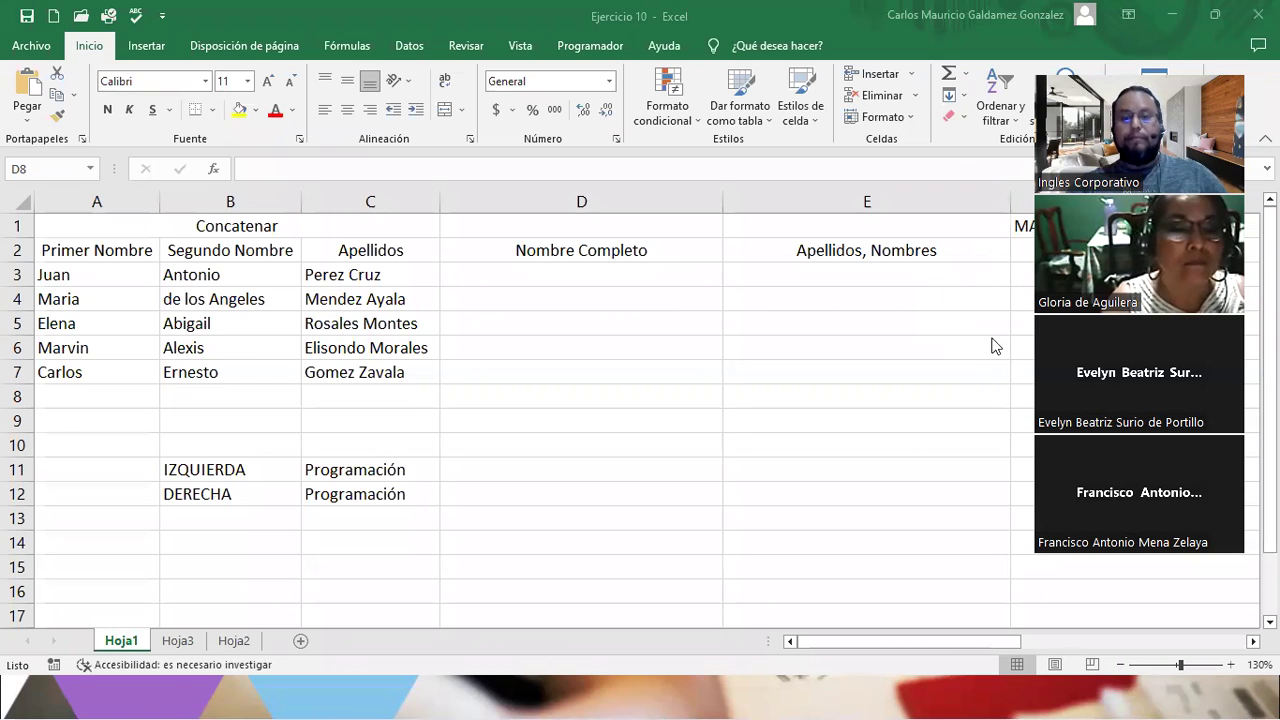
- Review the name data in A2:C7 and the Nombre Completo column, then select D3
{"action": "left_click", "coordinate": [486, 286]}
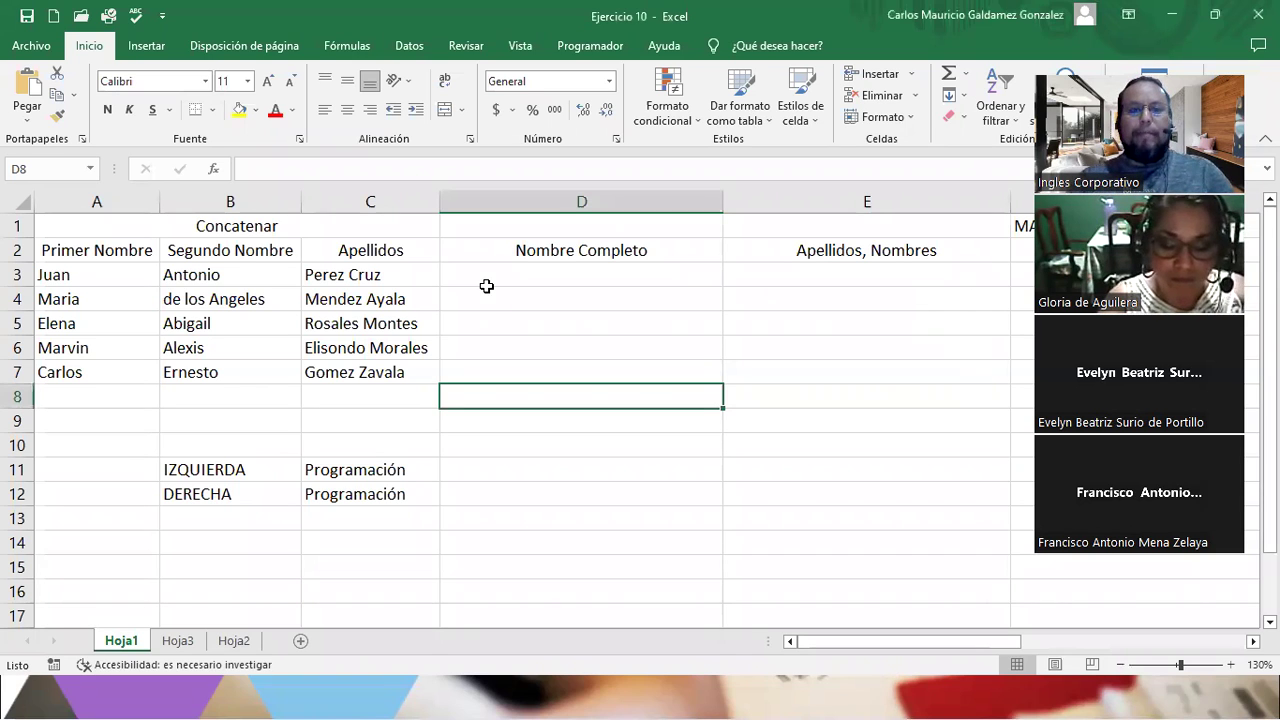
{"action": "key", "text": "Up"}
{"action": "key", "text": "Up"}
{"action": "key", "text": "Up"}
{"action": "key", "text": "Up"}
{"action": "key", "text": "Up"}
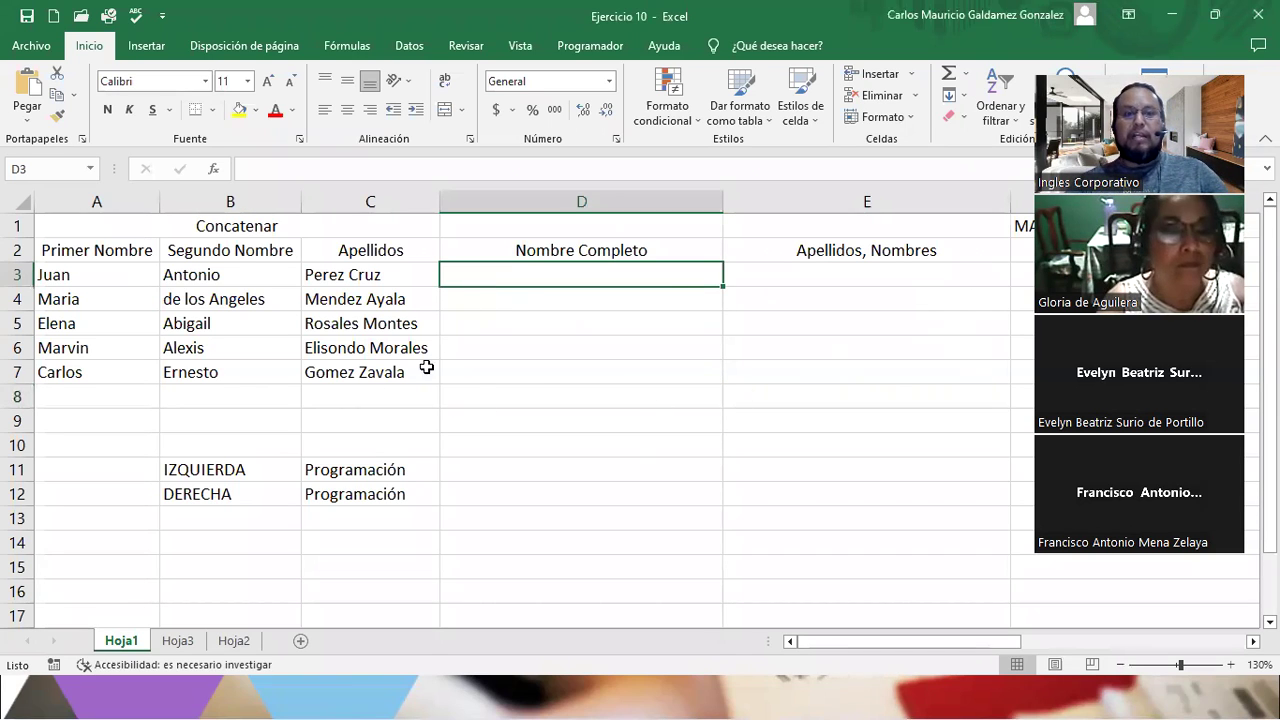
{"action": "mouse_move", "coordinate": [55, 252]}
{"action": "left_mouse_down"}
{"action": "mouse_move", "coordinate": [211, 348]}
{"action": "mouse_move", "coordinate": [330, 374]}
{"action": "left_mouse_up"}
{"action": "left_click", "coordinate": [471, 366]}
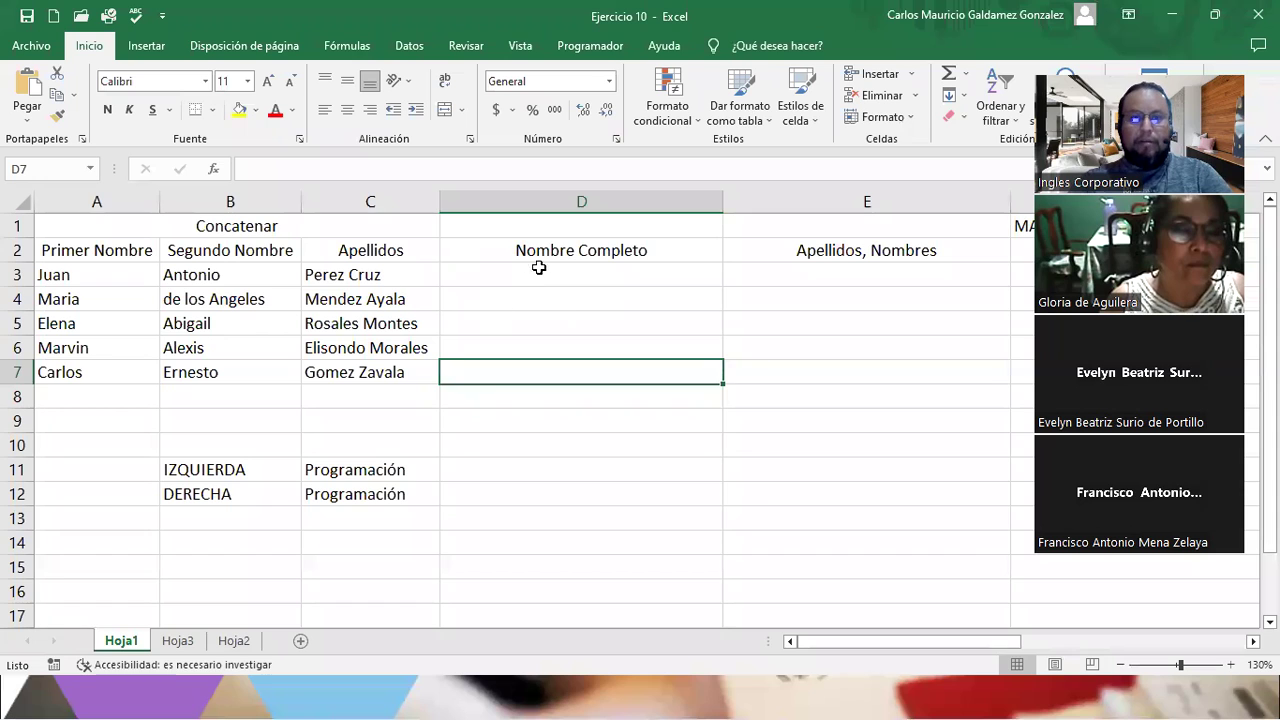
{"action": "left_click_drag", "start_coordinate": [503, 250], "coordinate": [529, 374]}
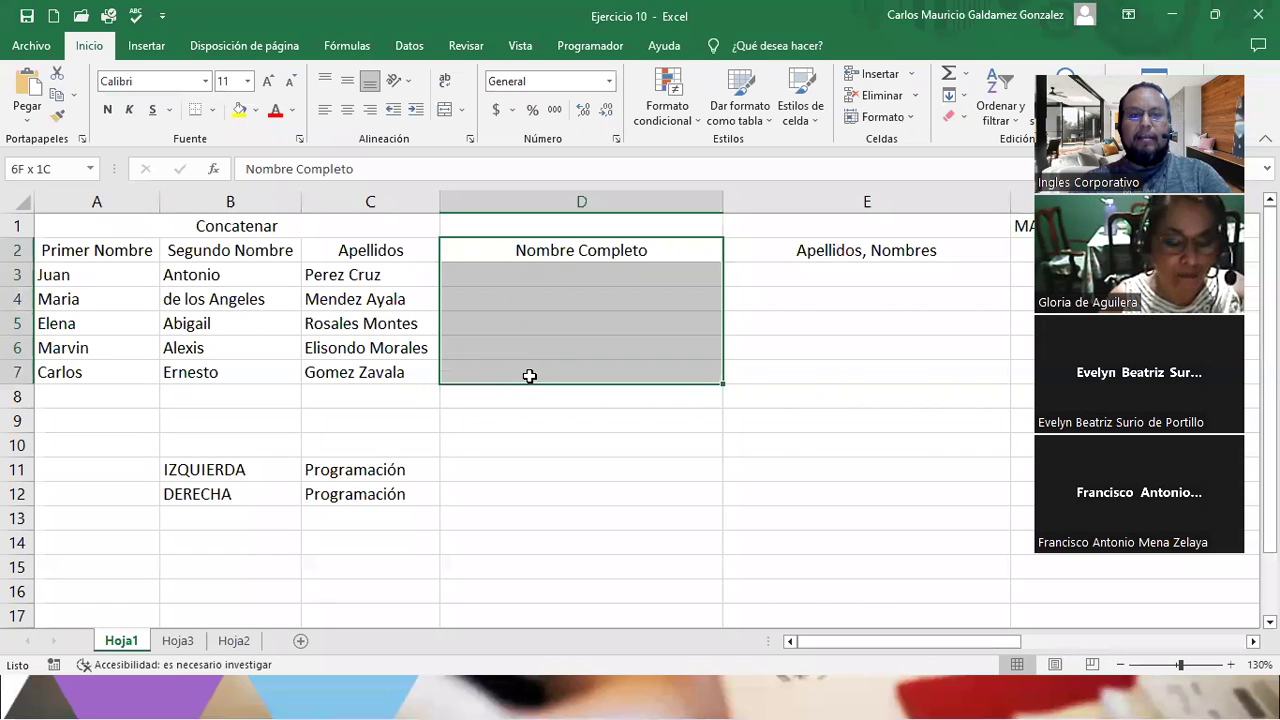
{"action": "left_click", "coordinate": [490, 256]}
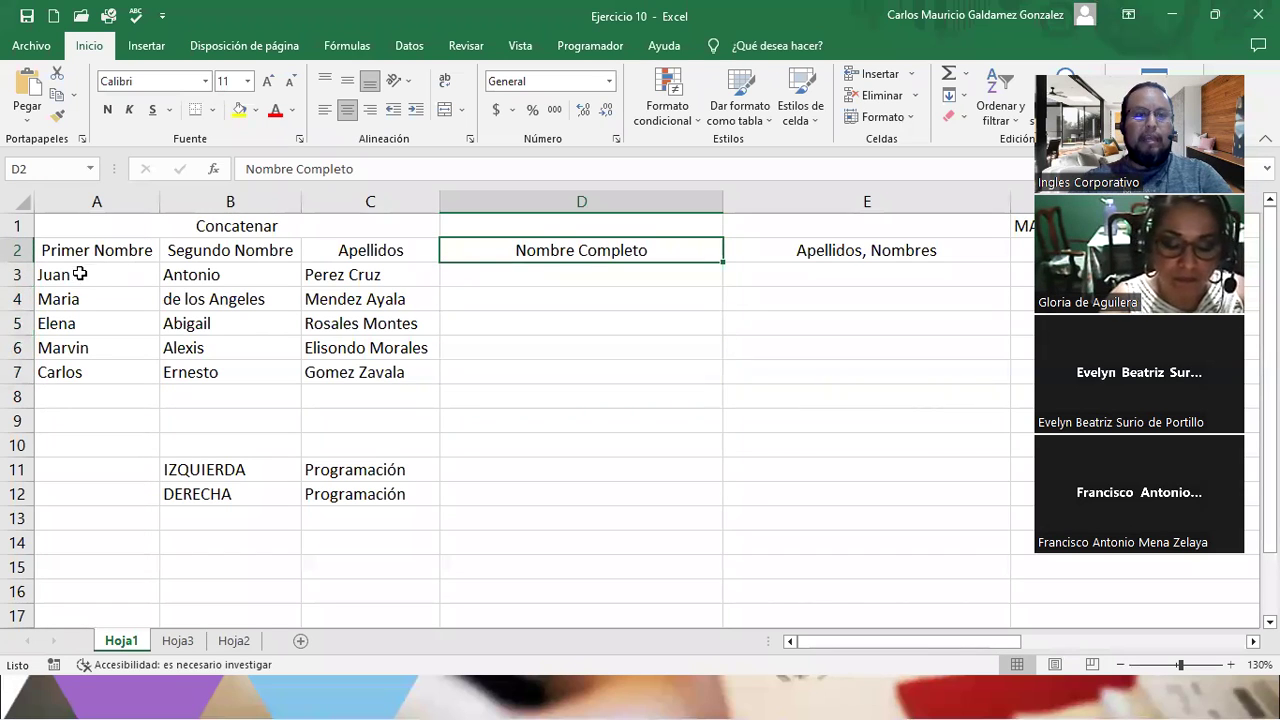
{"action": "left_click_drag", "start_coordinate": [80, 252], "coordinate": [350, 376]}
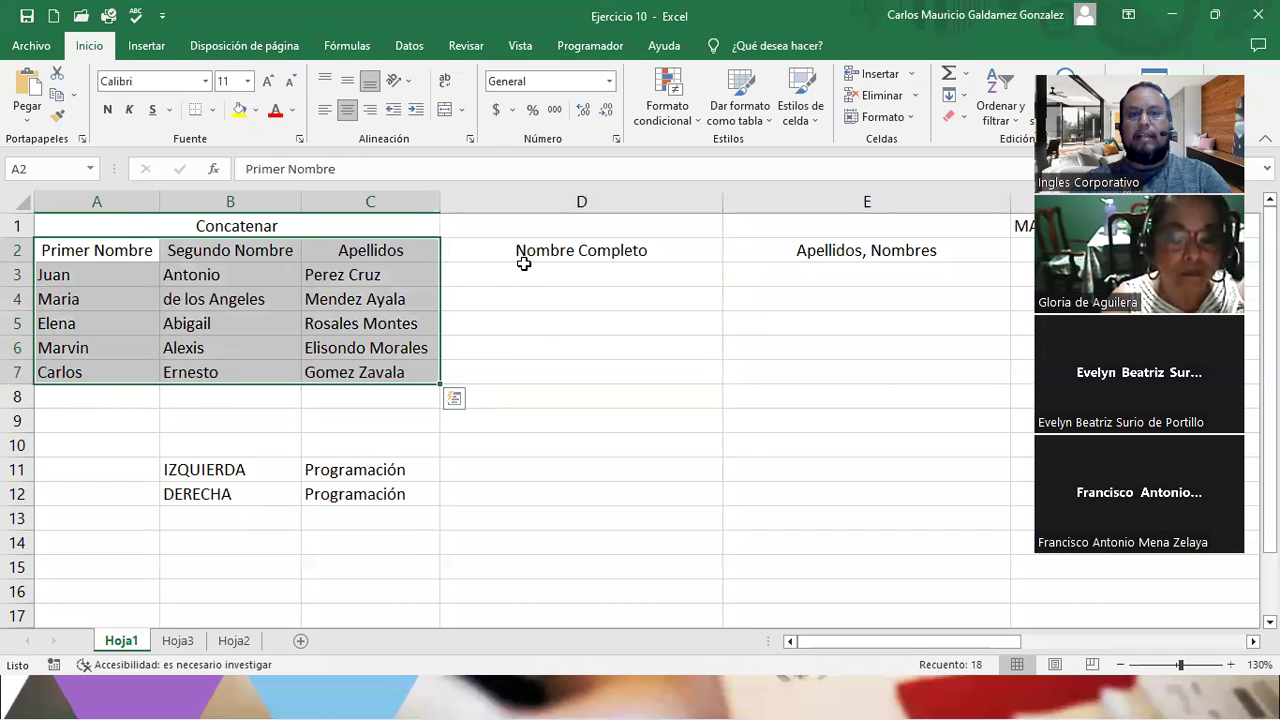
{"action": "left_click_drag", "start_coordinate": [522, 252], "coordinate": [549, 371]}
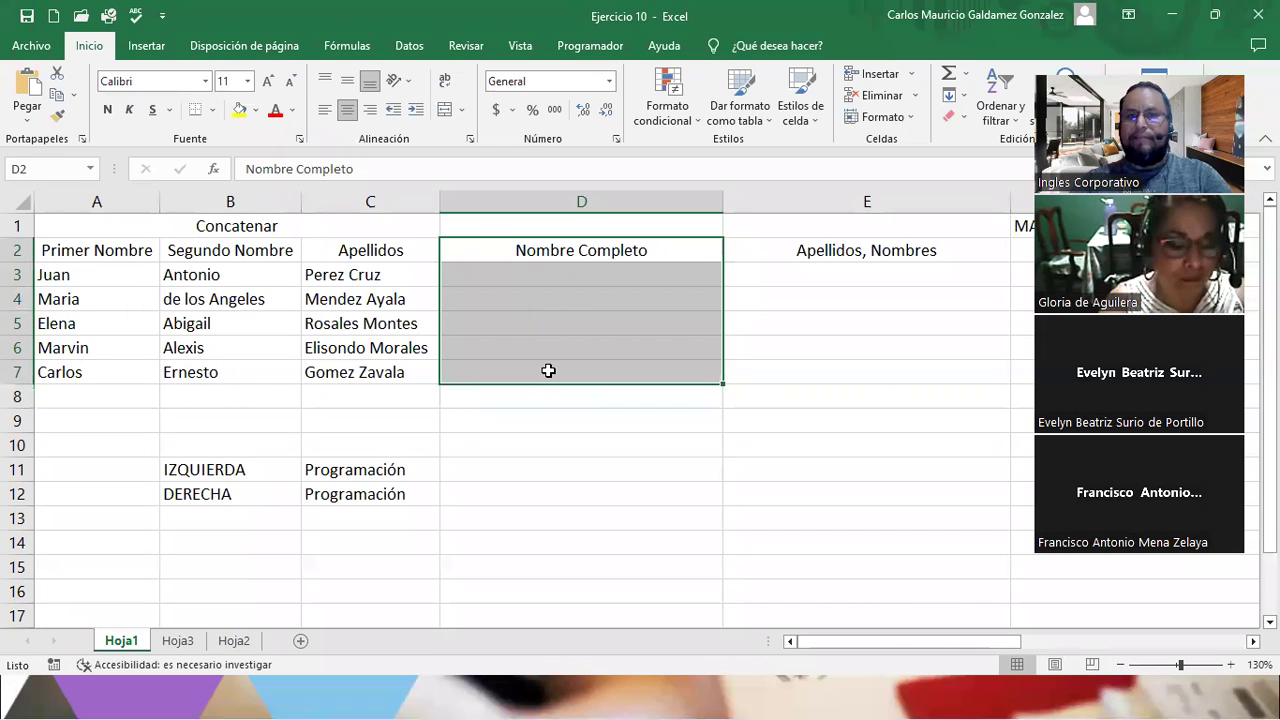
{"action": "left_click", "coordinate": [469, 278]}
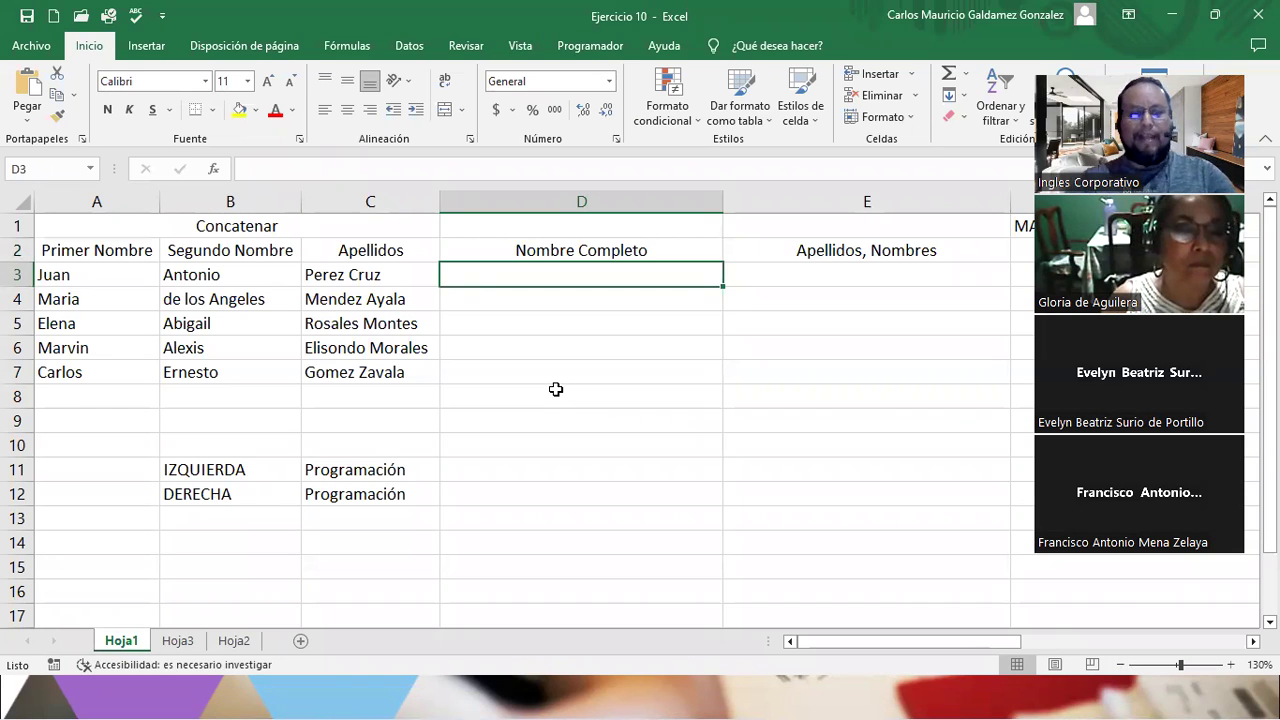
- Enter =CONCATENAR(A3;B3;C3) in D3, joining the name parts without spaces
{"action": "type", "text": "=con"}
{"action": "key", "text": "Tab"}
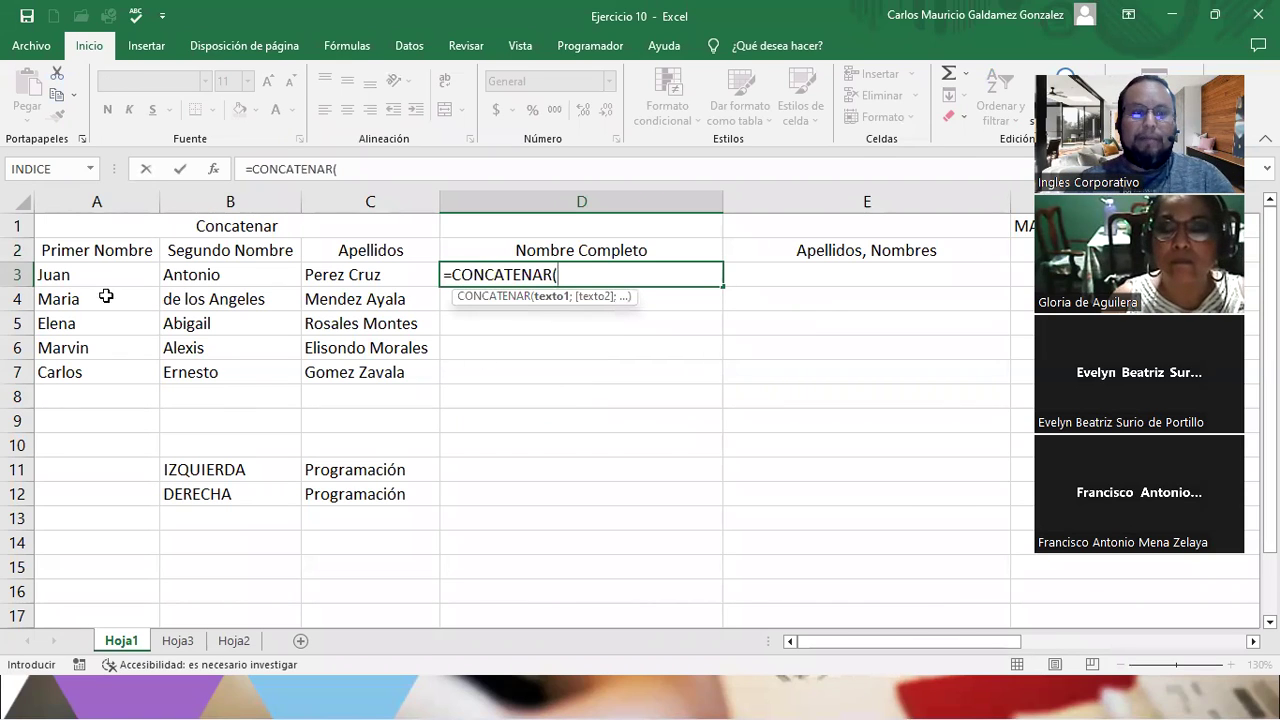
{"action": "left_click", "coordinate": [78, 279]}
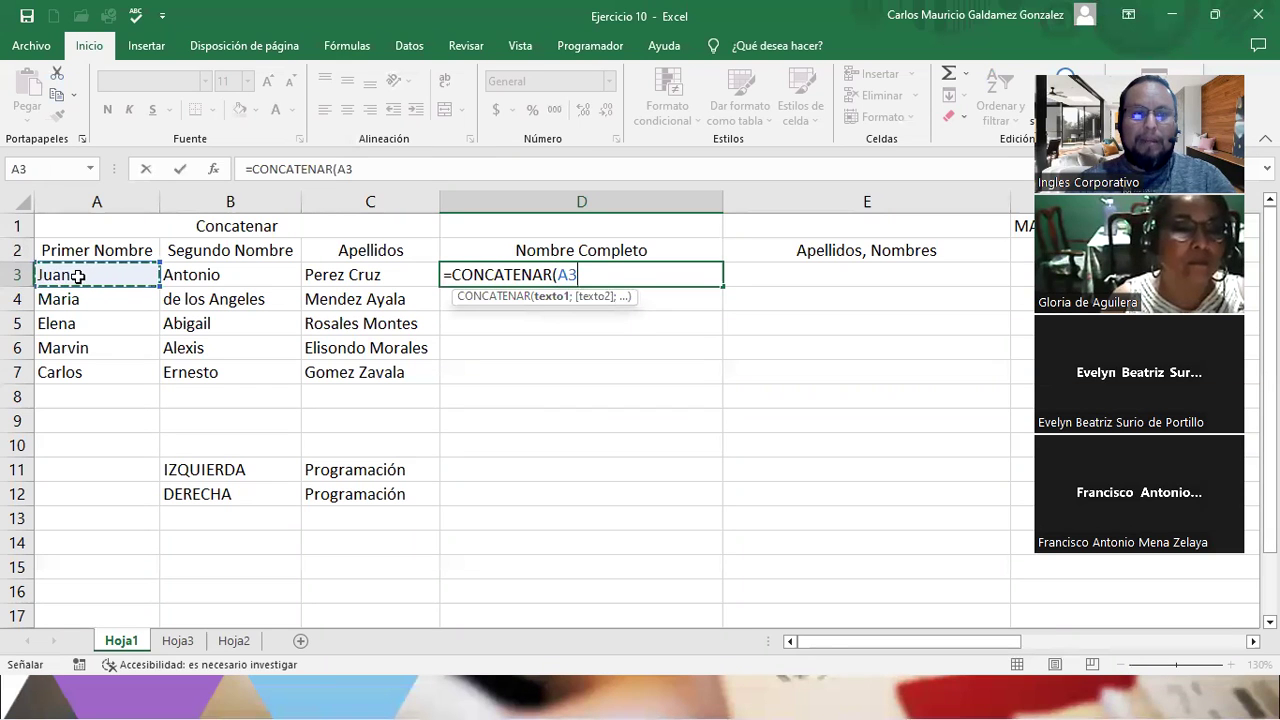
{"action": "type", "text": ";"}
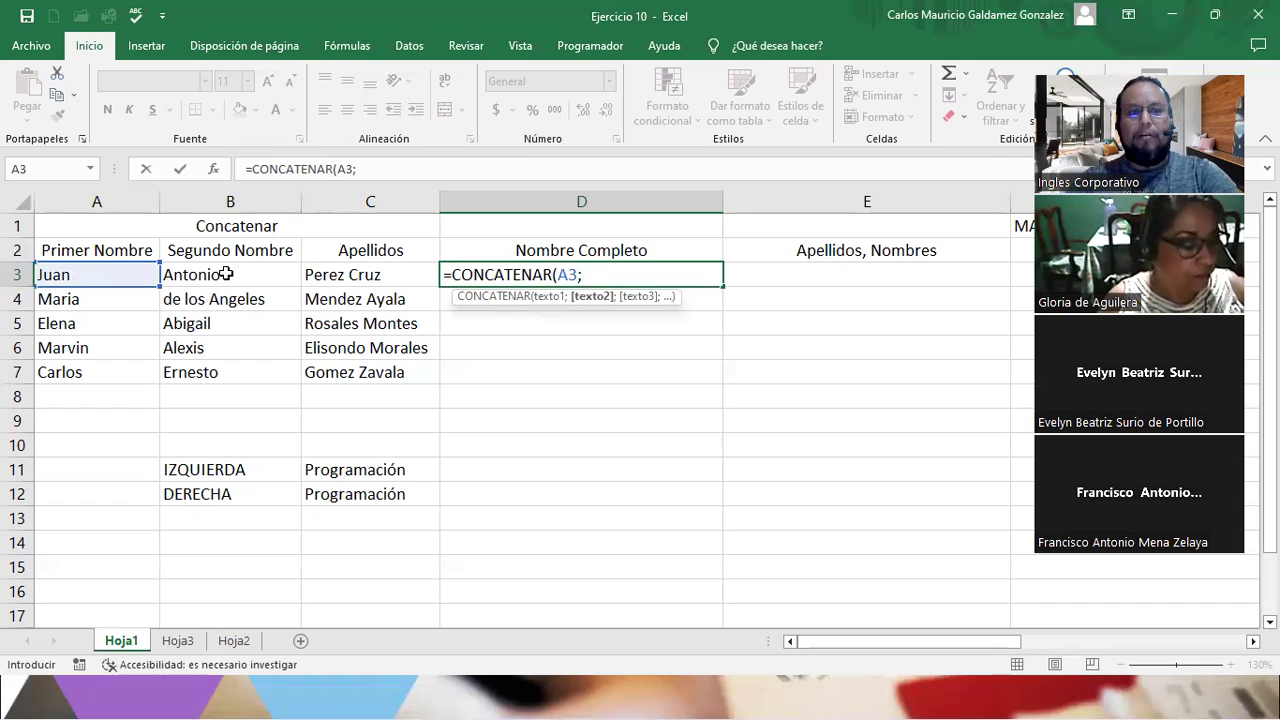
{"action": "left_click", "coordinate": [226, 272]}
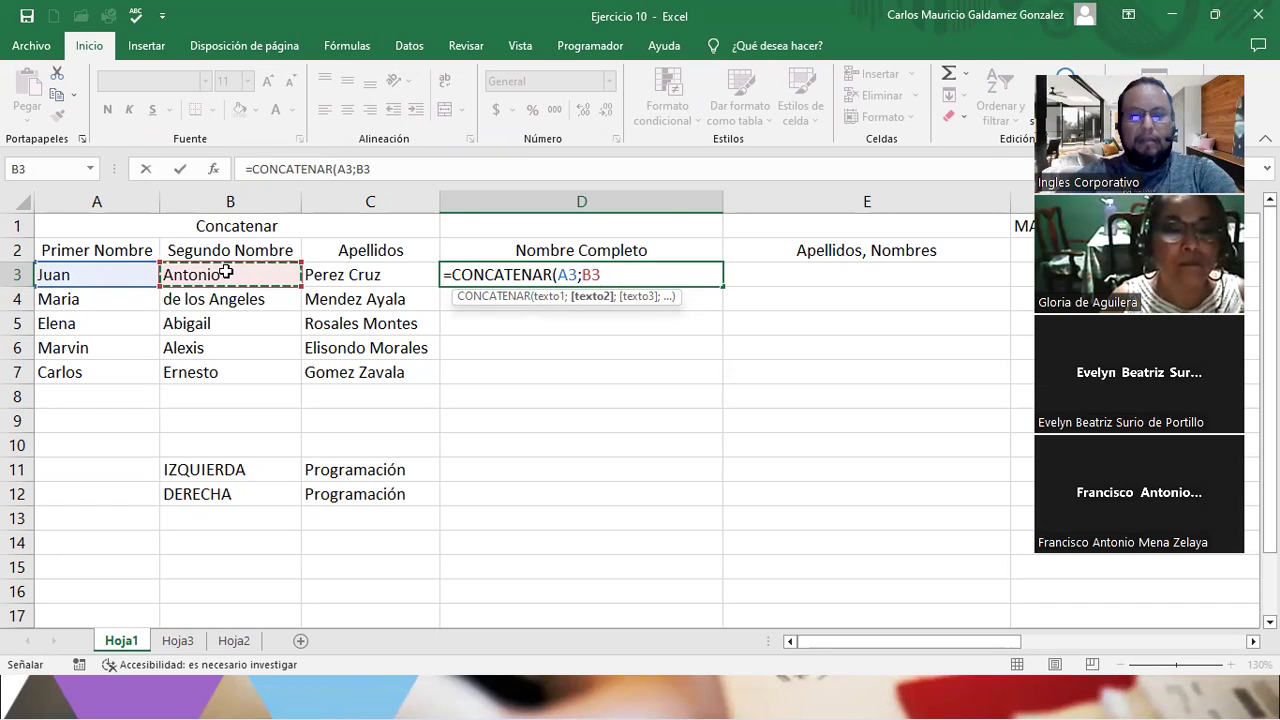
{"action": "type", "text": ";"}
{"action": "left_click", "coordinate": [314, 281]}
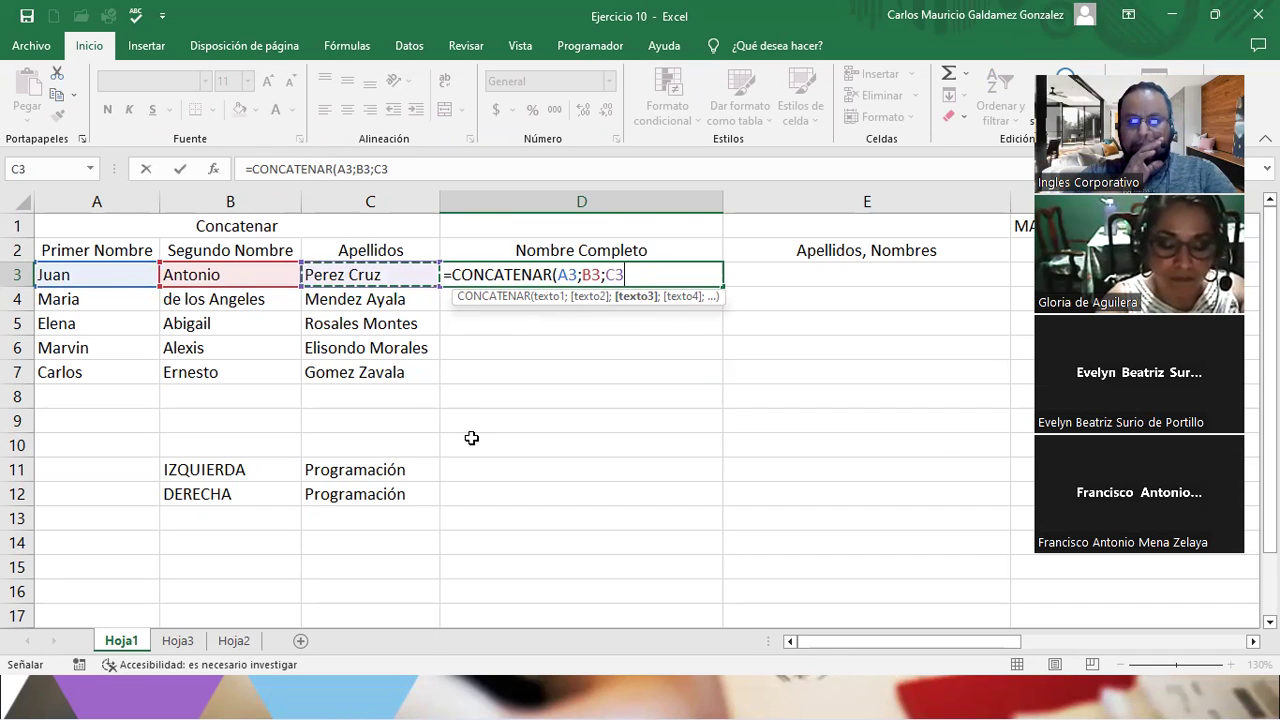
{"action": "type", "text": ")"}
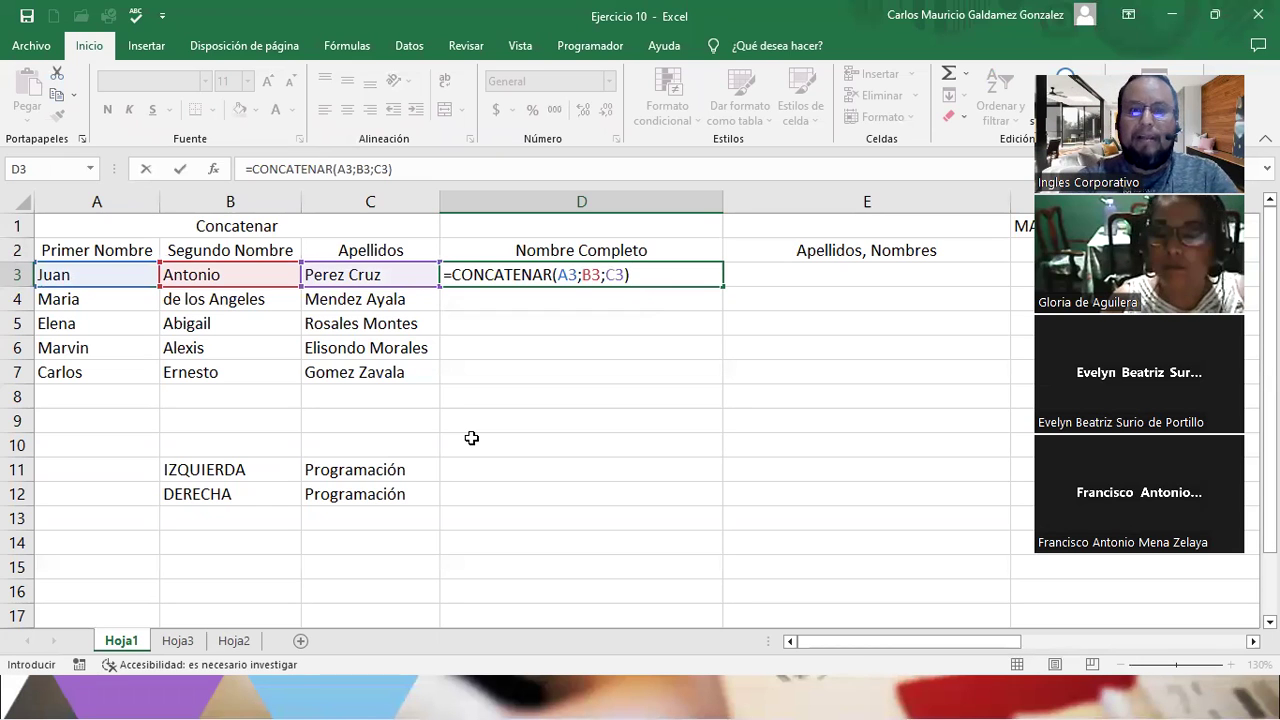
{"action": "key", "text": "Return"}
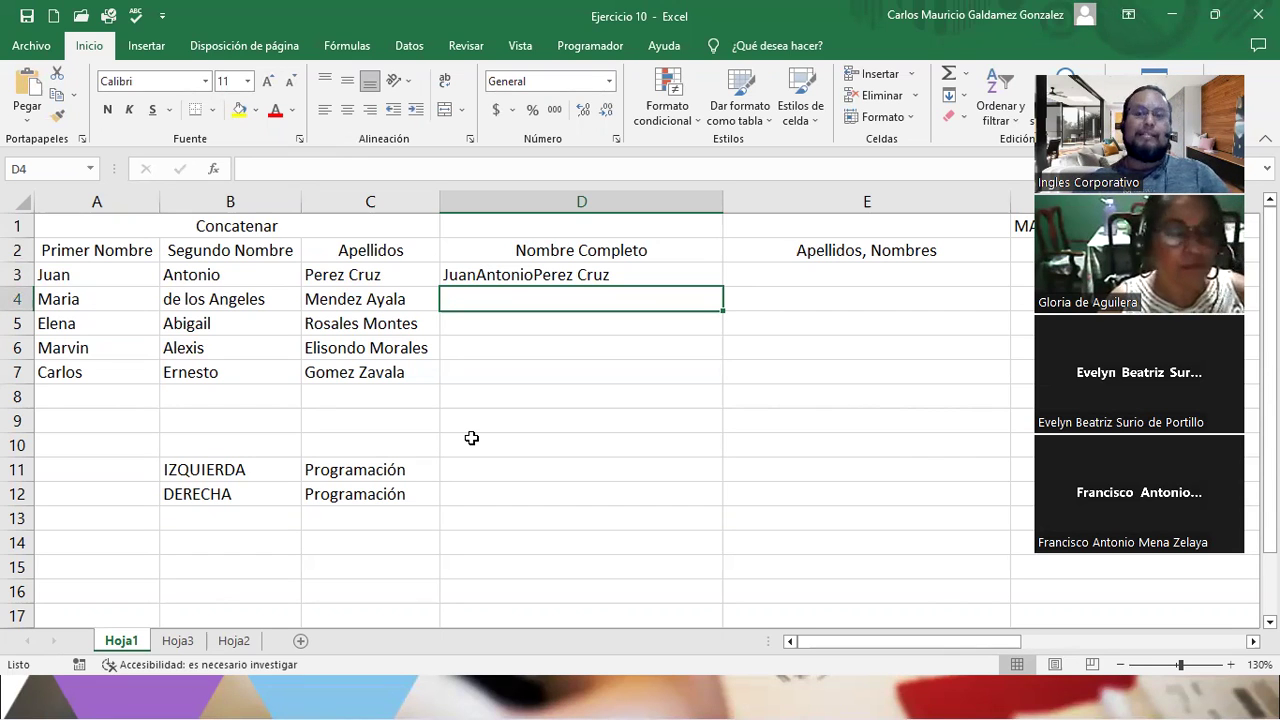
- Insert " " separators after A3 and B3 in D3's formula, giving =CONCATENAR(A3;" ";B3;" ";C3)
{"action": "left_click", "coordinate": [521, 280]}
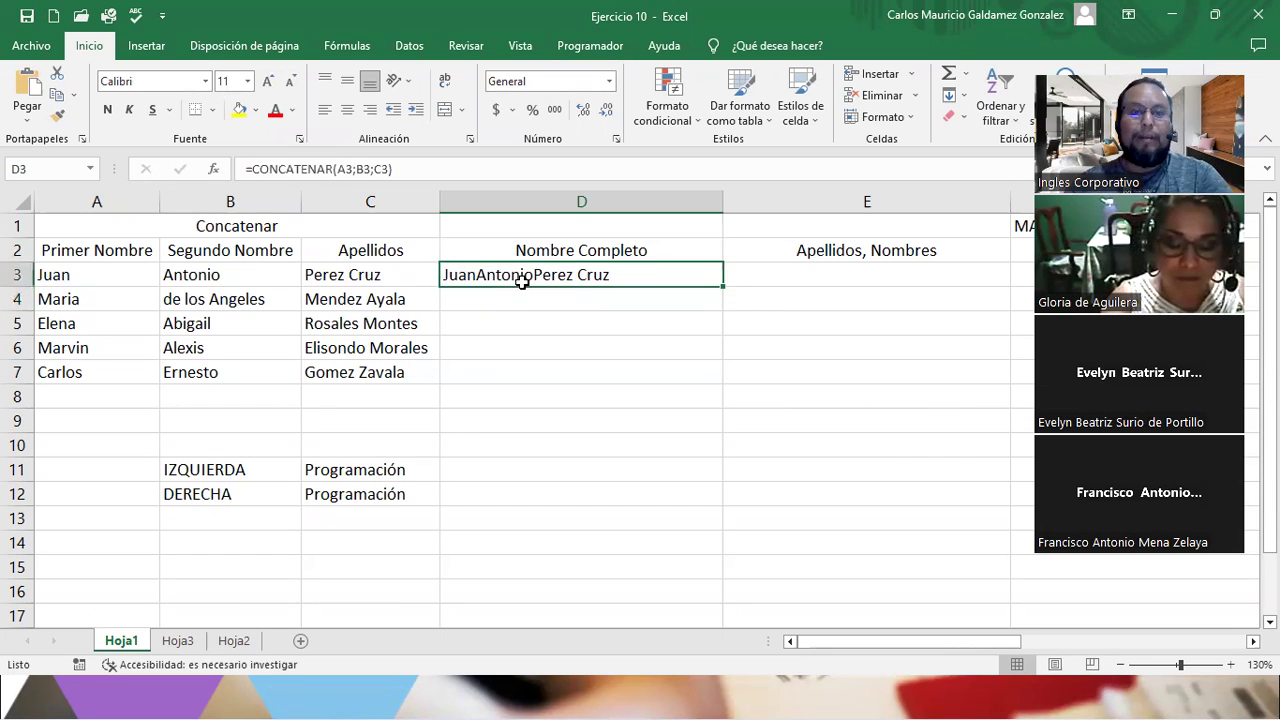
{"action": "left_click", "coordinate": [346, 170]}
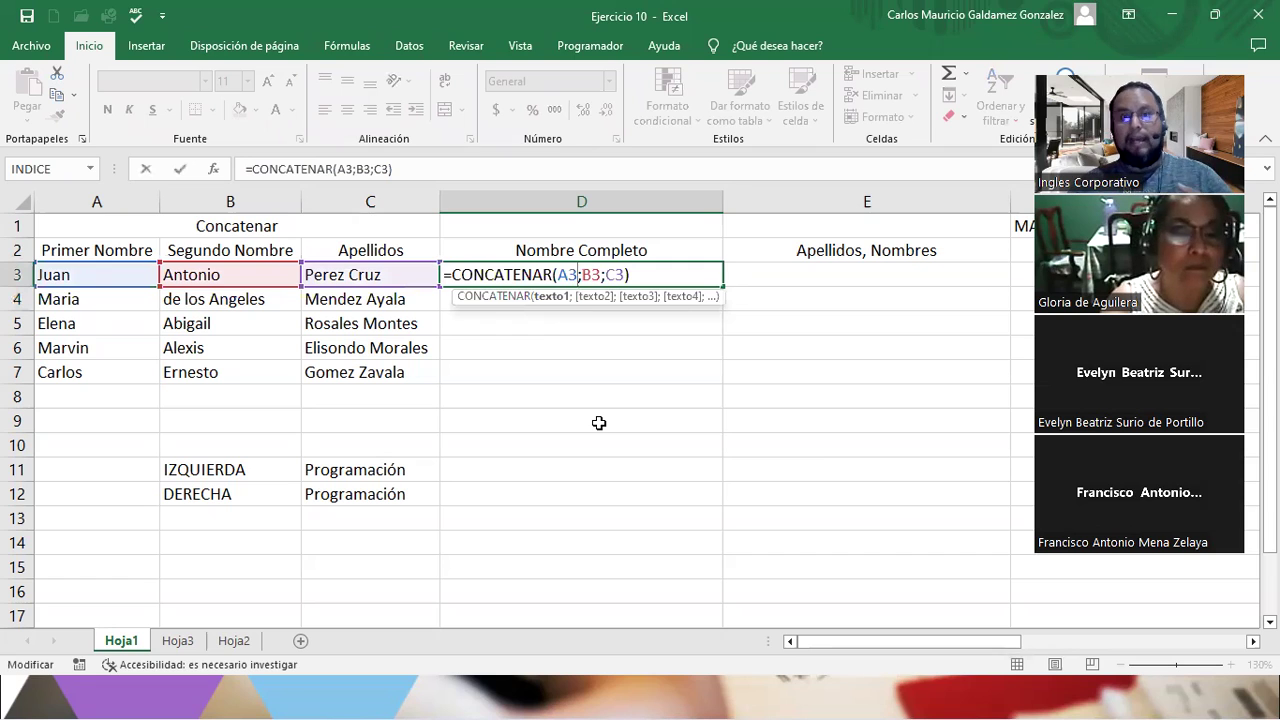
{"action": "type", "text": ";"}
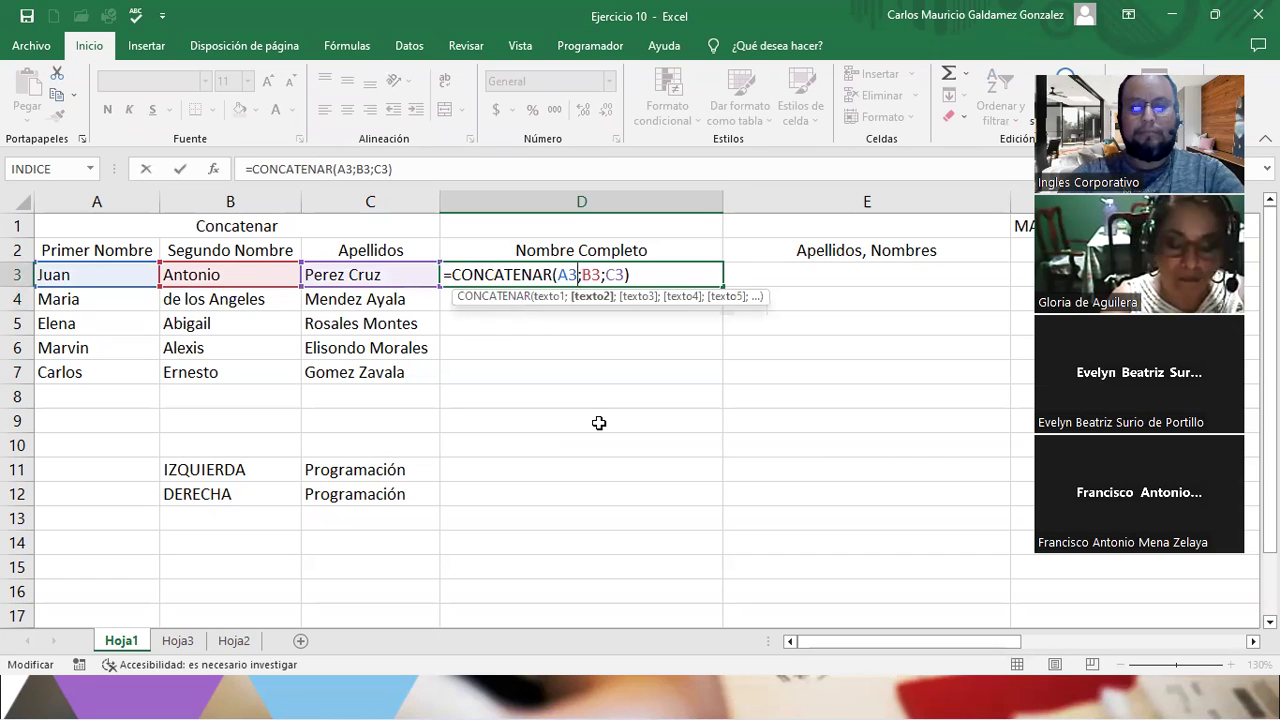
{"action": "type", "text": "\" "}
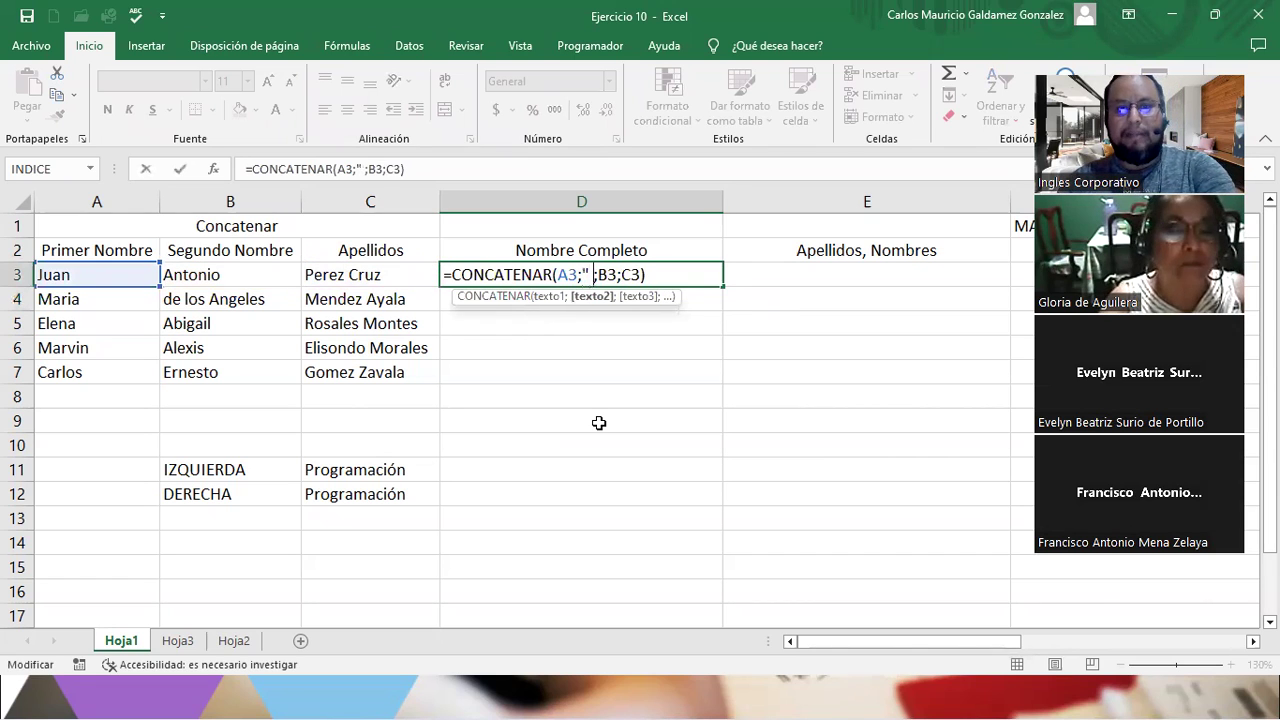
{"action": "type", "text": "\""}
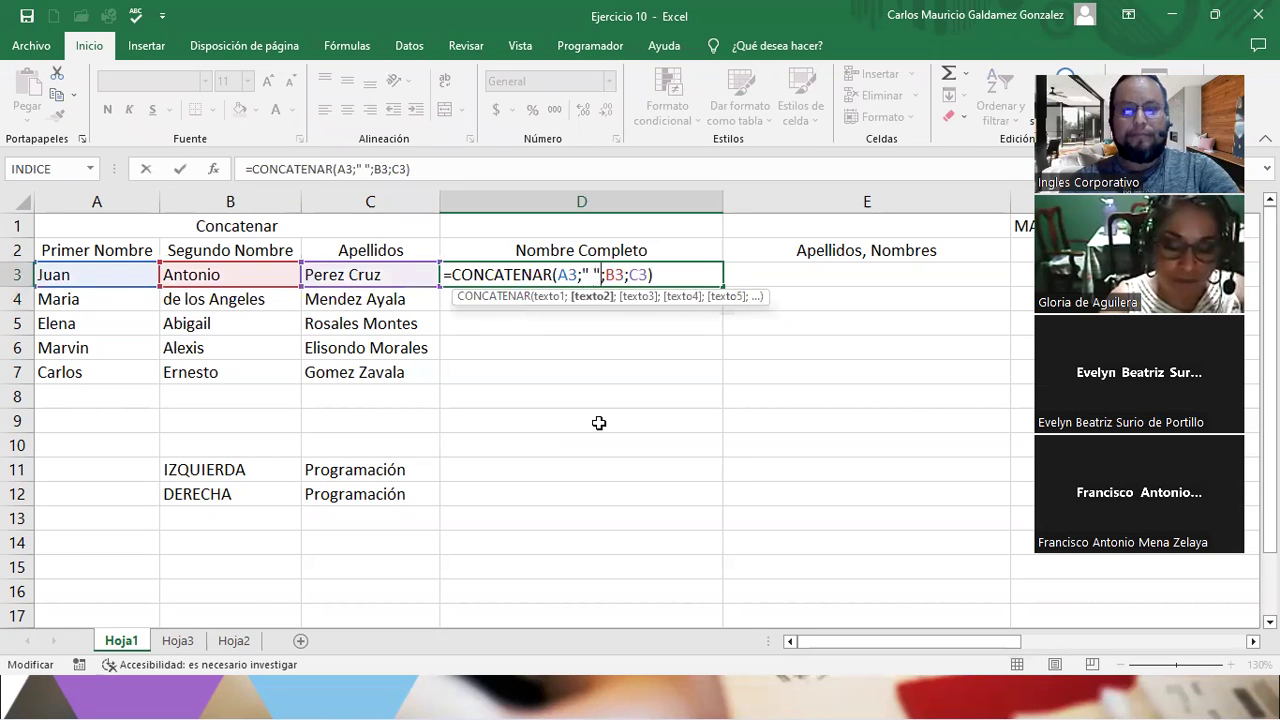
{"action": "key", "text": "Right"}
{"action": "key", "text": "Right"}
{"action": "key", "text": "Right"}
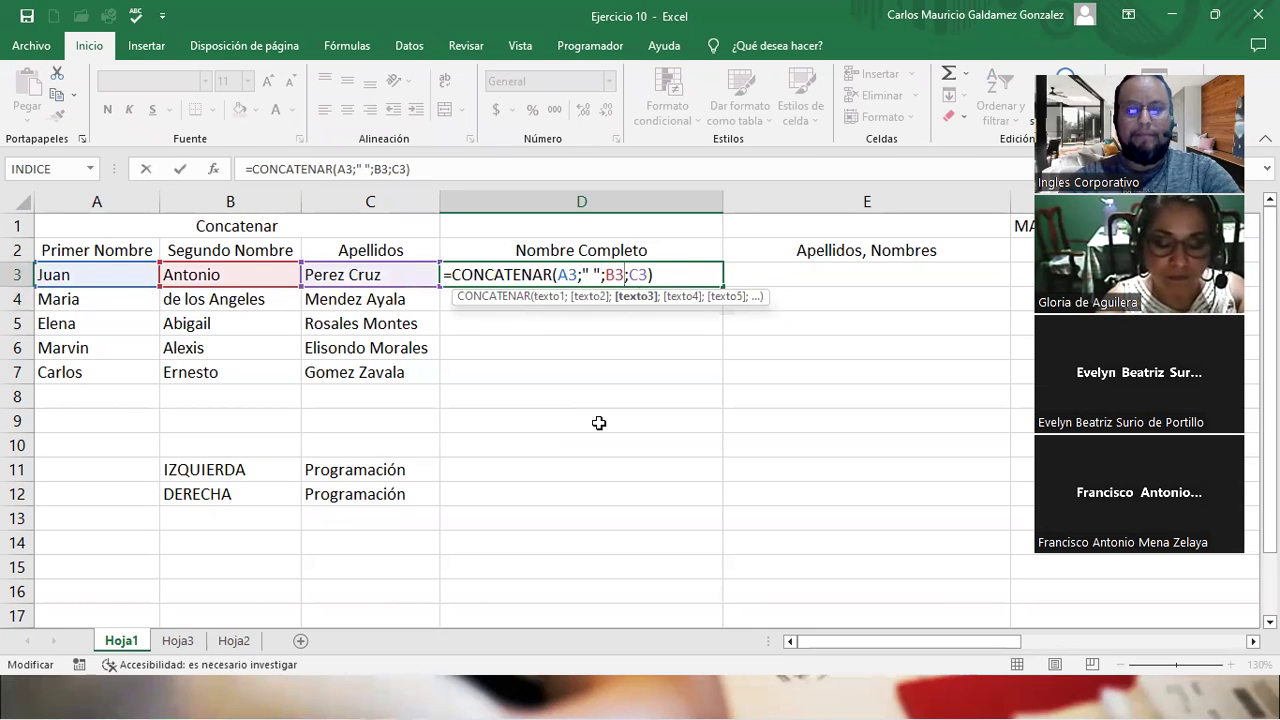
{"action": "type", "text": ";\" "}
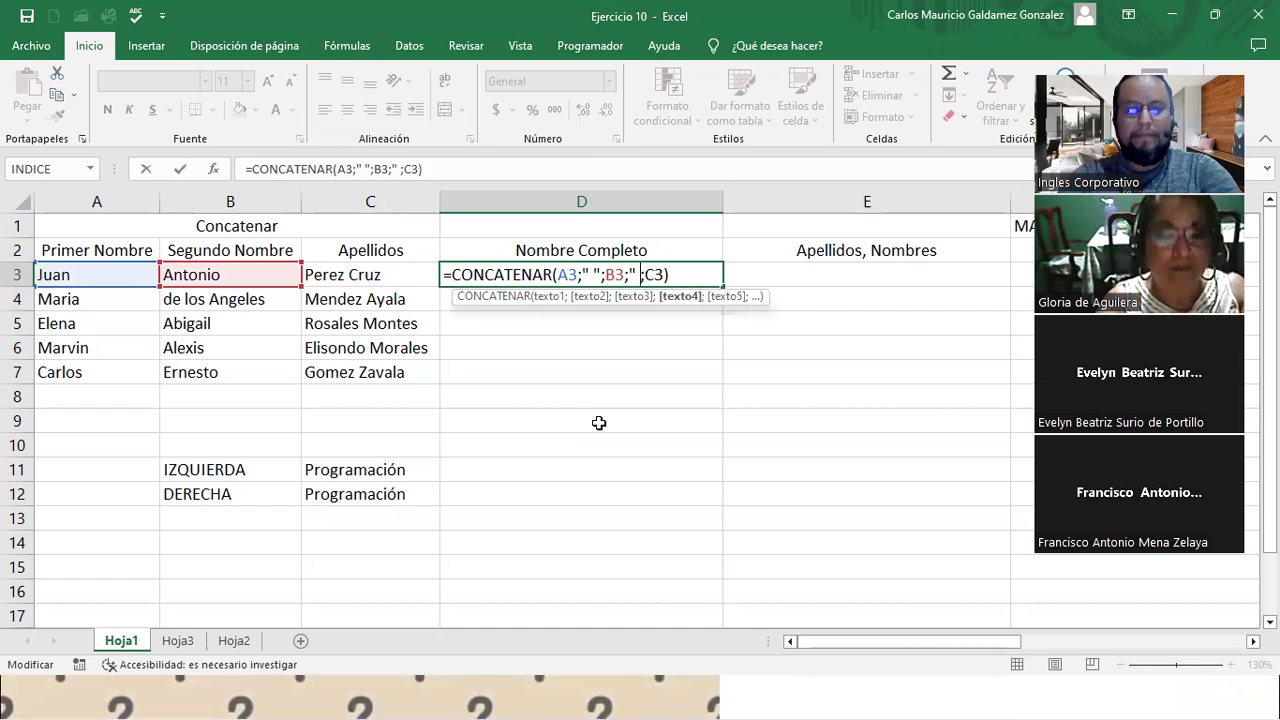
{"action": "type", "text": "\""}
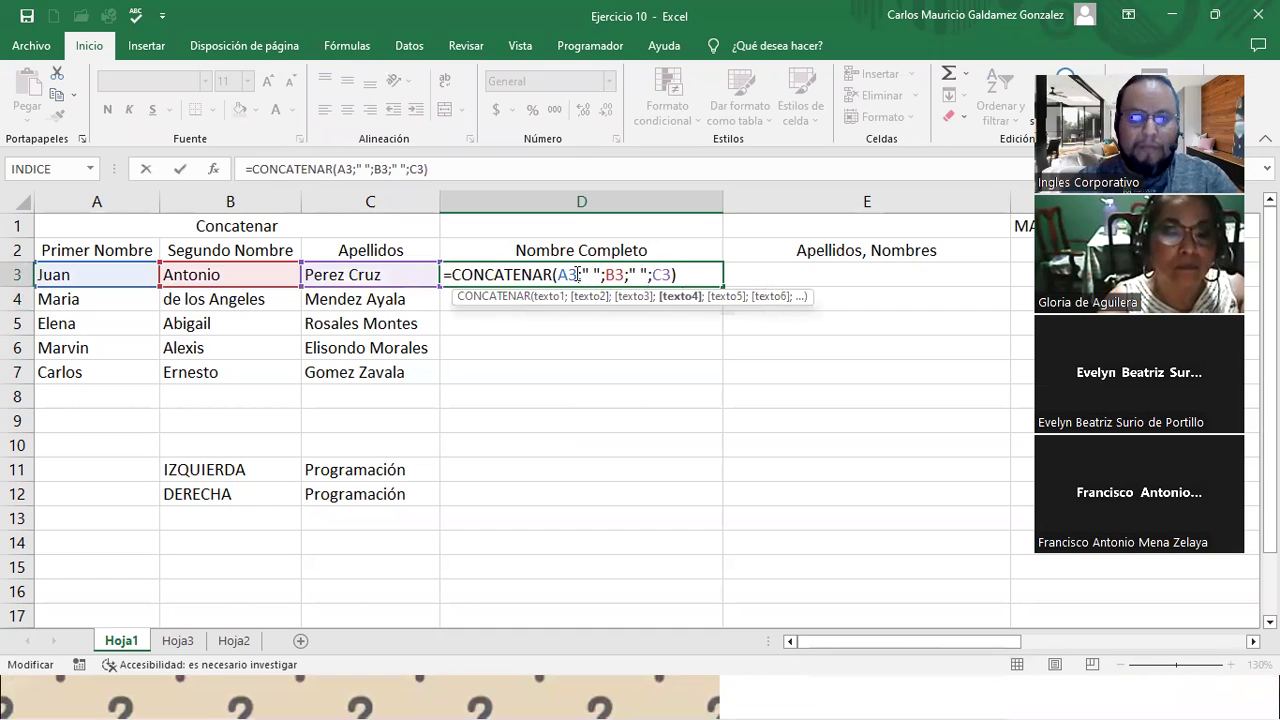
{"action": "left_click", "coordinate": [584, 275]}
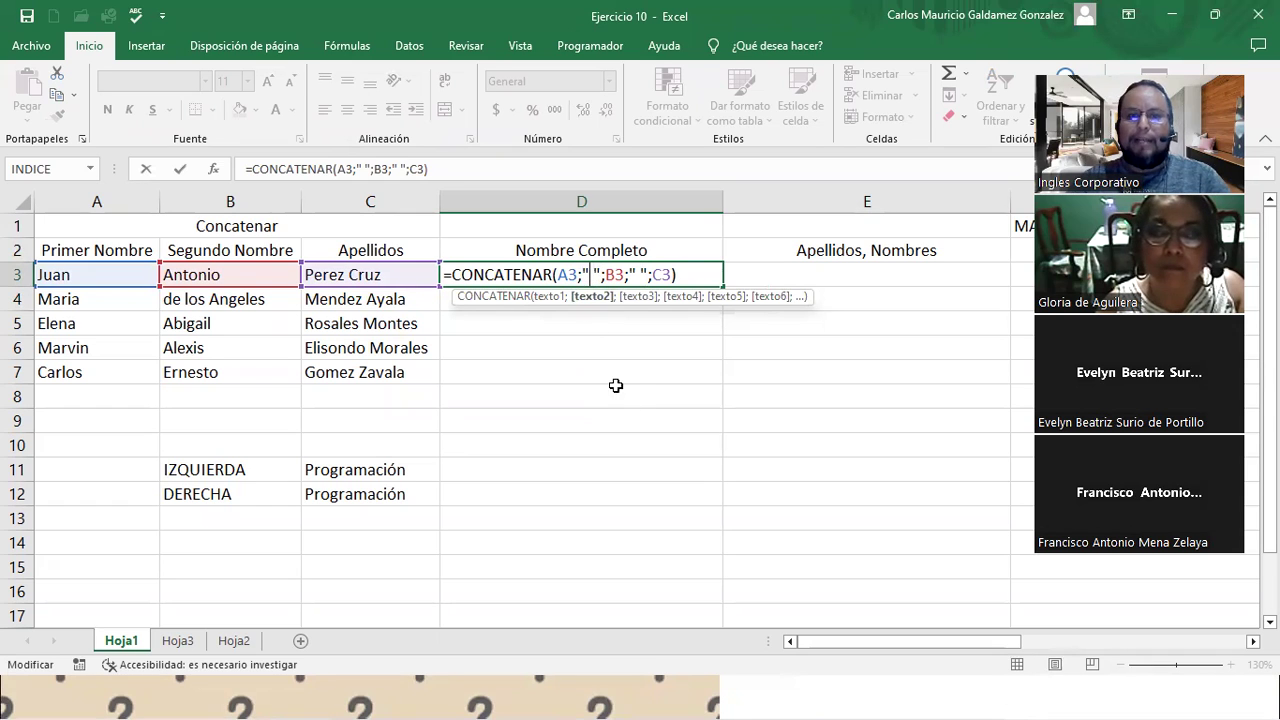
{"action": "key", "text": "Return"}
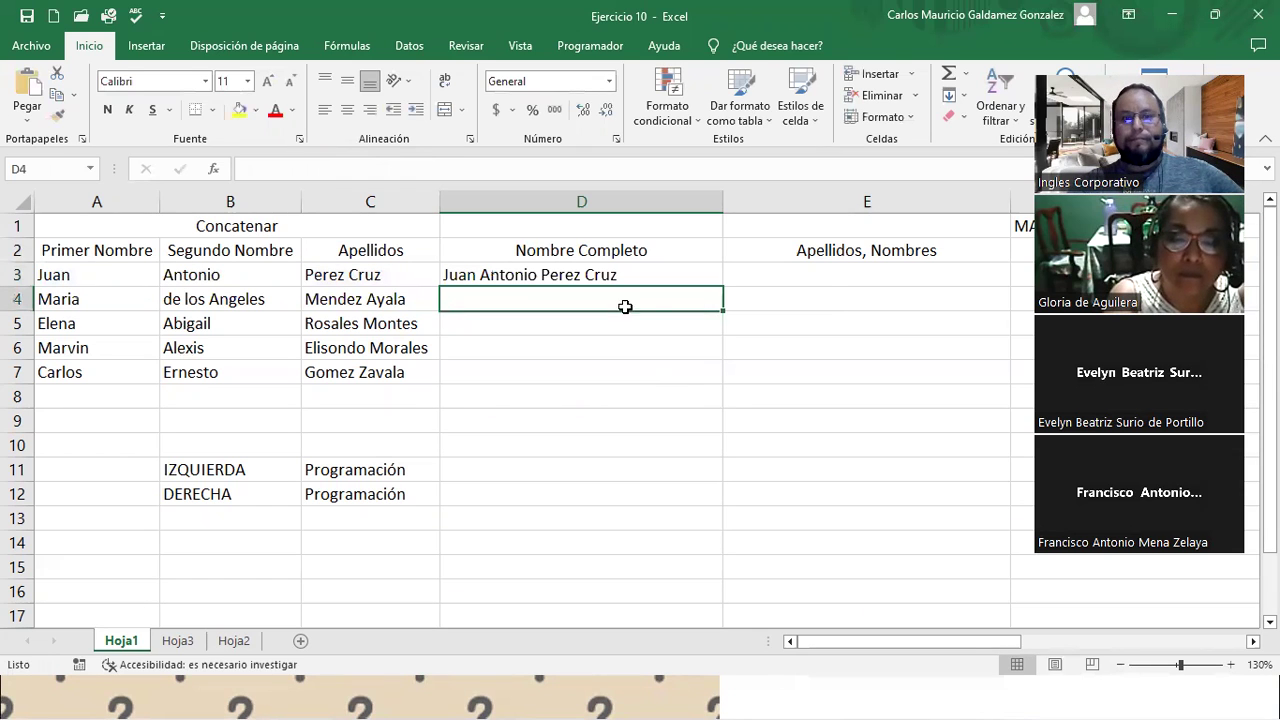
- Fill D3's formula down to D7, autofit column D, and reopen D3's formula for editing
{"action": "left_click", "coordinate": [468, 277]}
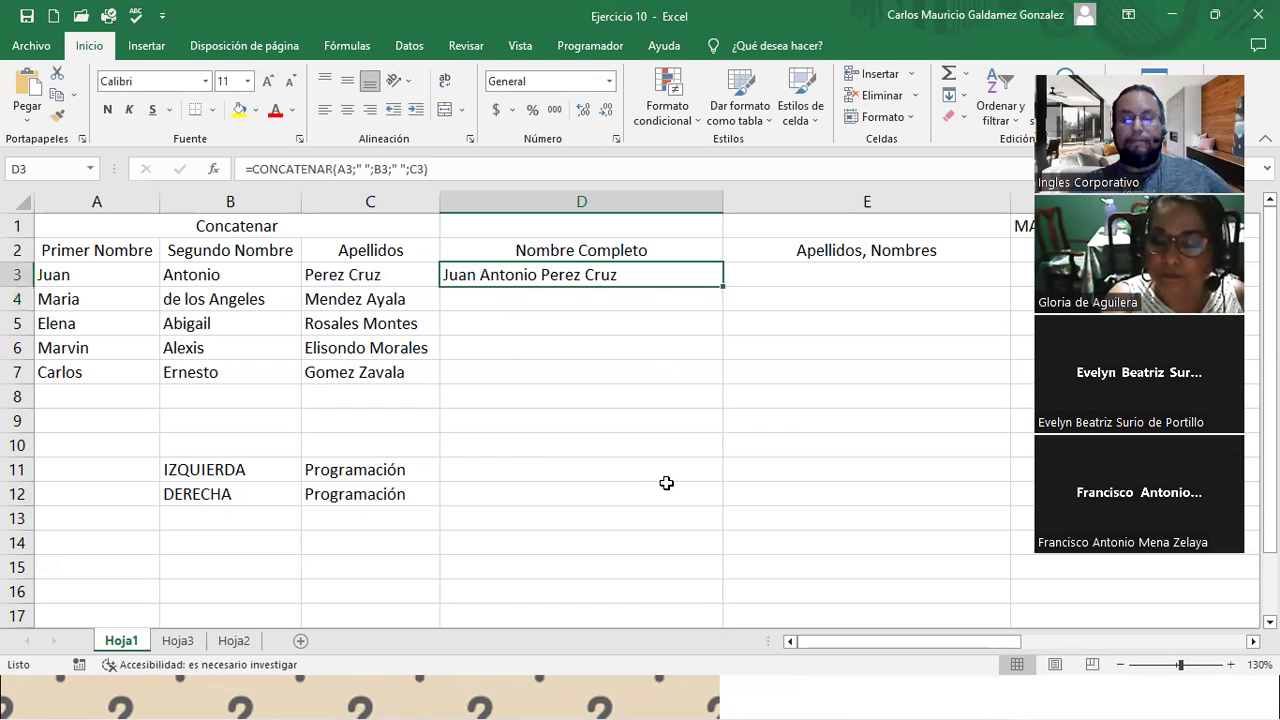
{"action": "double_click", "coordinate": [723, 201]}
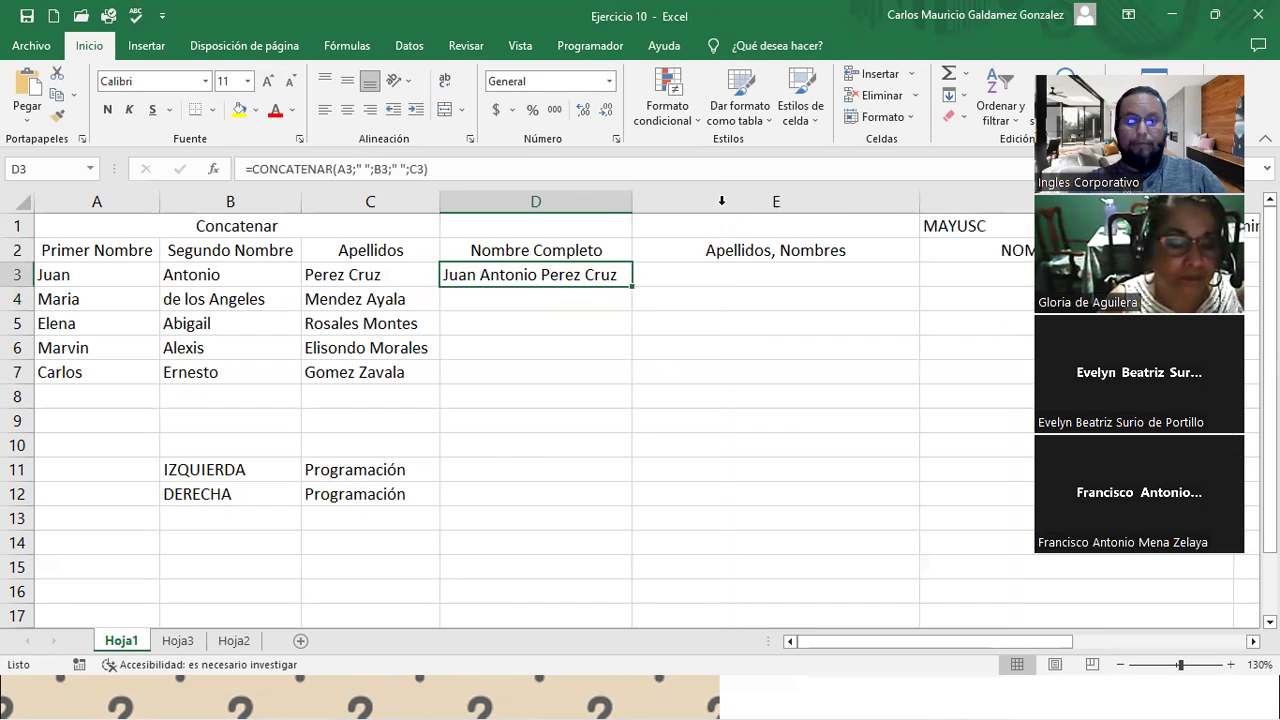
{"action": "double_click", "coordinate": [632, 287]}
{"action": "double_click", "coordinate": [632, 202]}
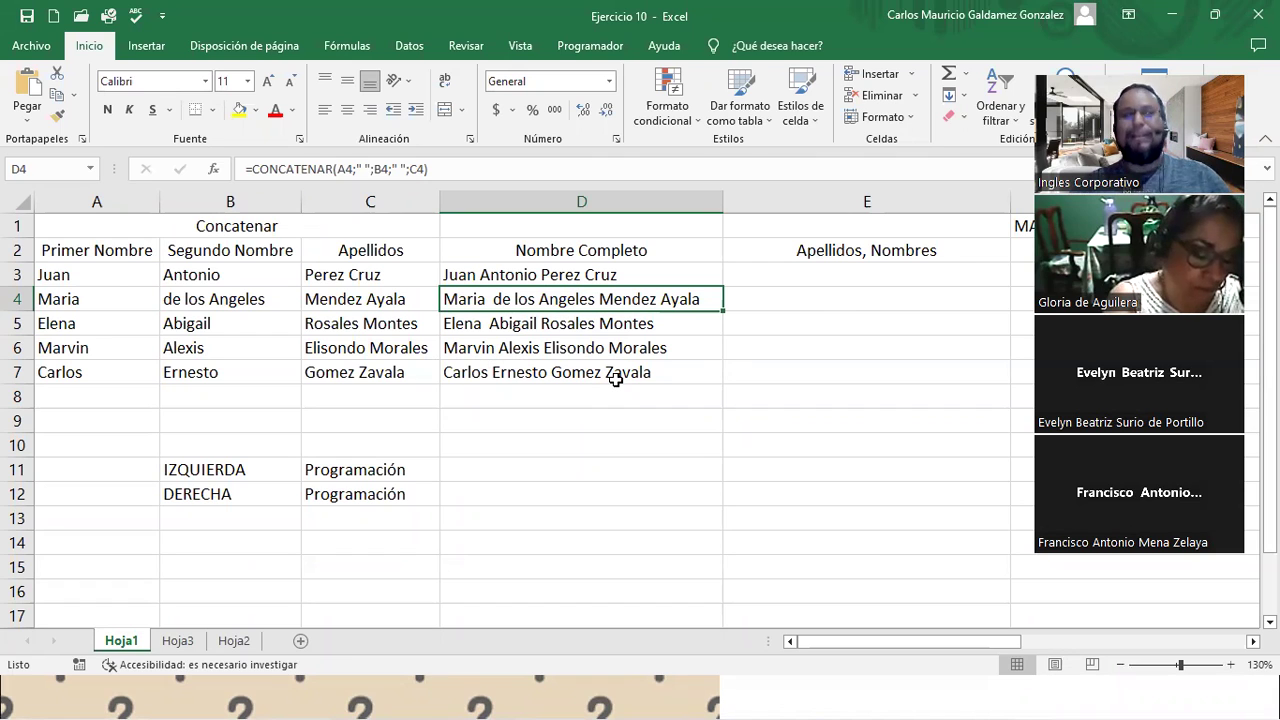
{"action": "left_click", "coordinate": [531, 278]}
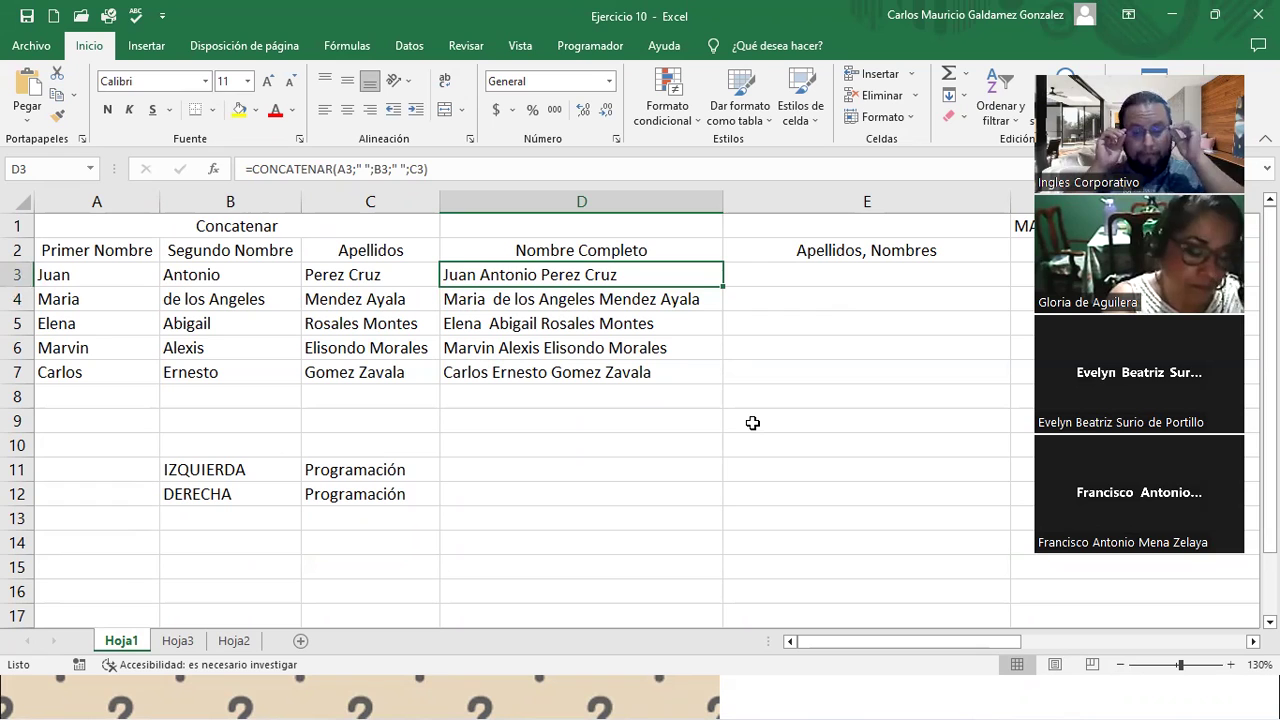
{"action": "key", "text": "F2"}
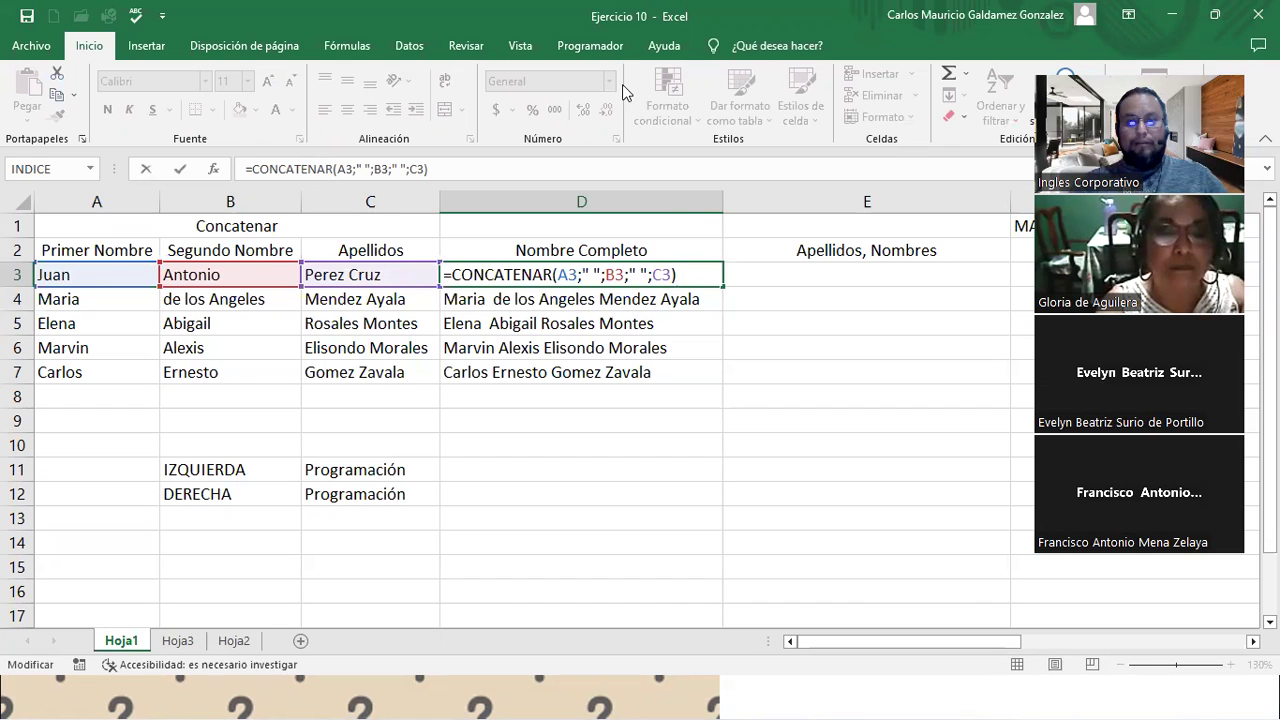
- Confirm D3's formula, copy D3:D7 and paste the formulas at E10
{"action": "left_click", "coordinate": [898, 167]}
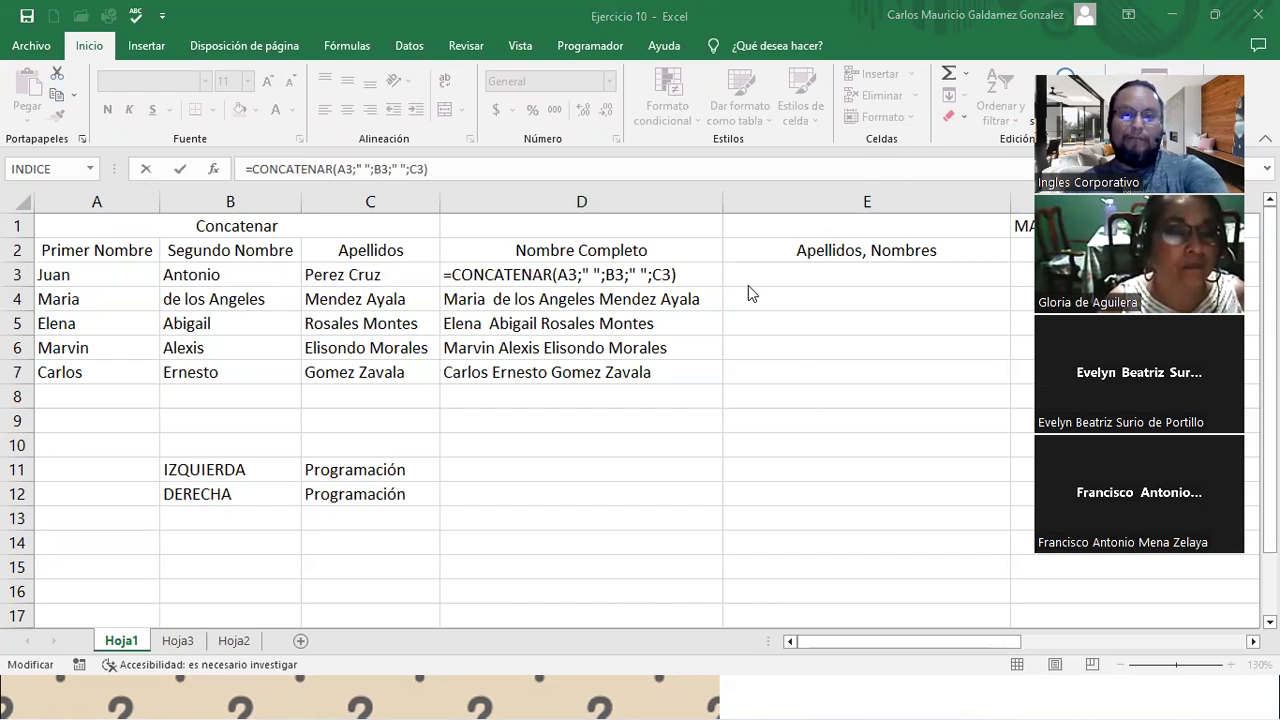
{"action": "key", "text": "F2"}
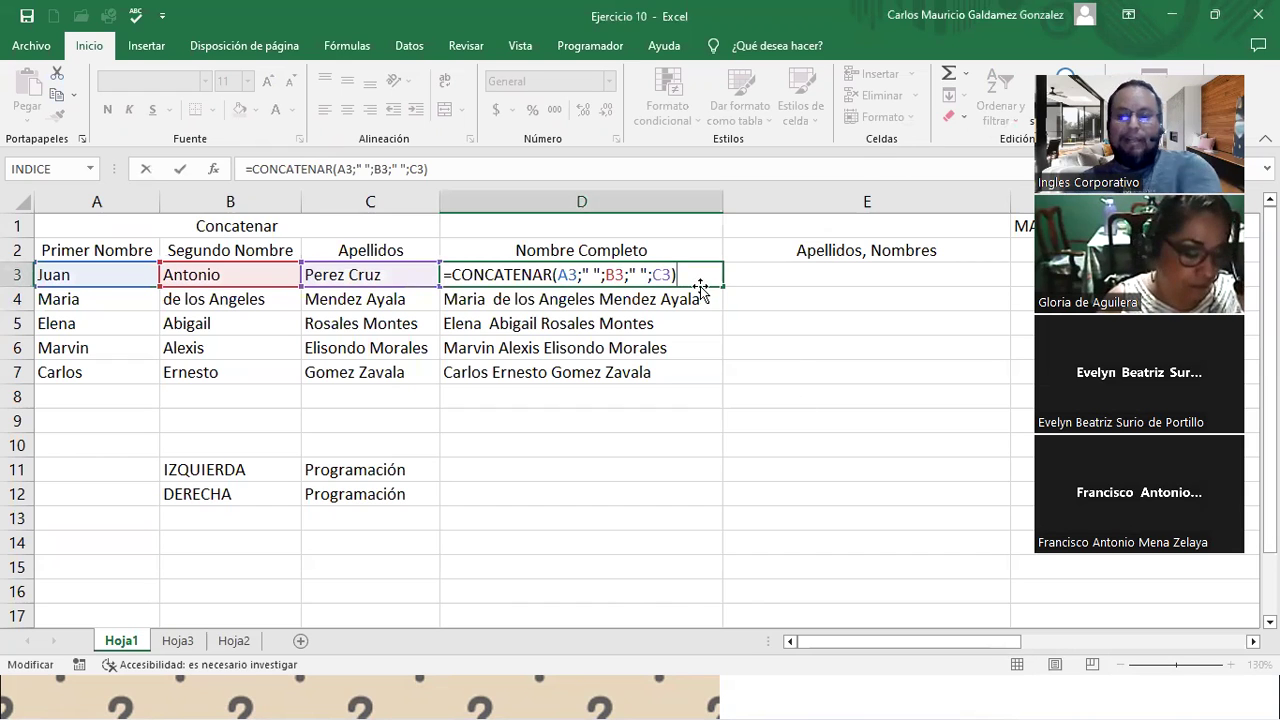
{"action": "key", "text": "Return"}
{"action": "left_click_drag", "start_coordinate": [505, 274], "coordinate": [566, 368]}
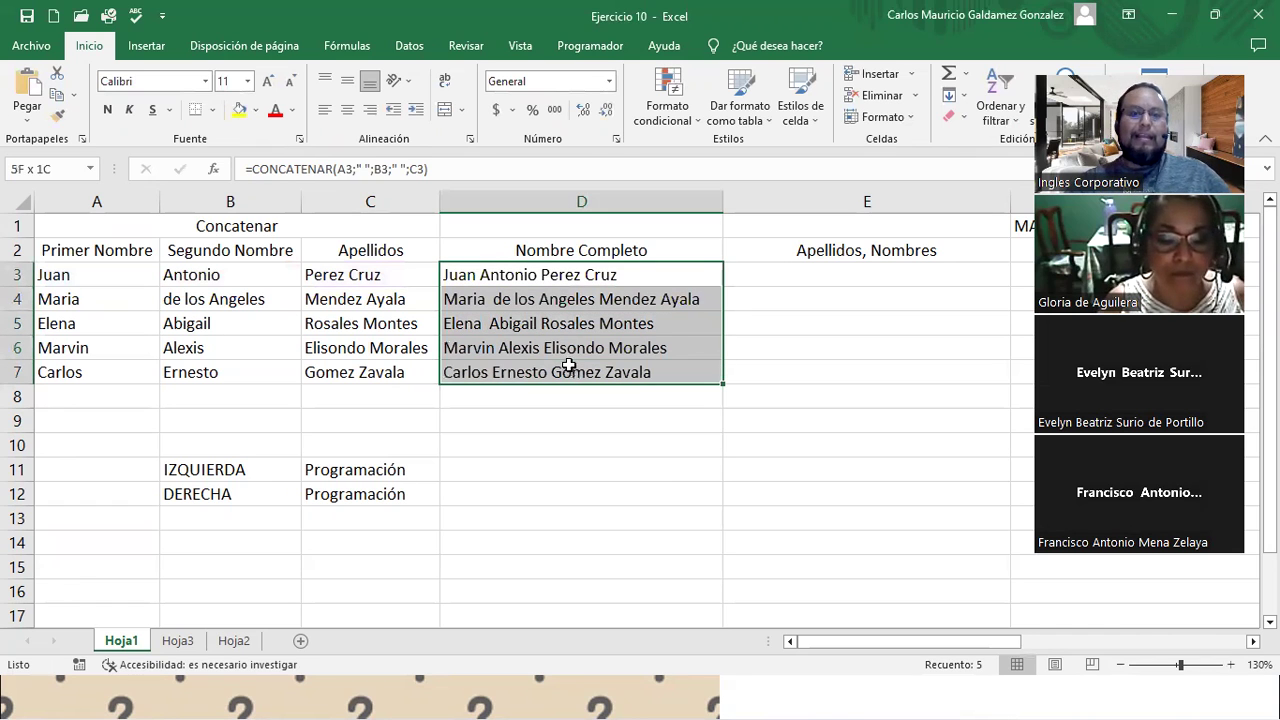
{"action": "key", "text": "ctrl+c"}
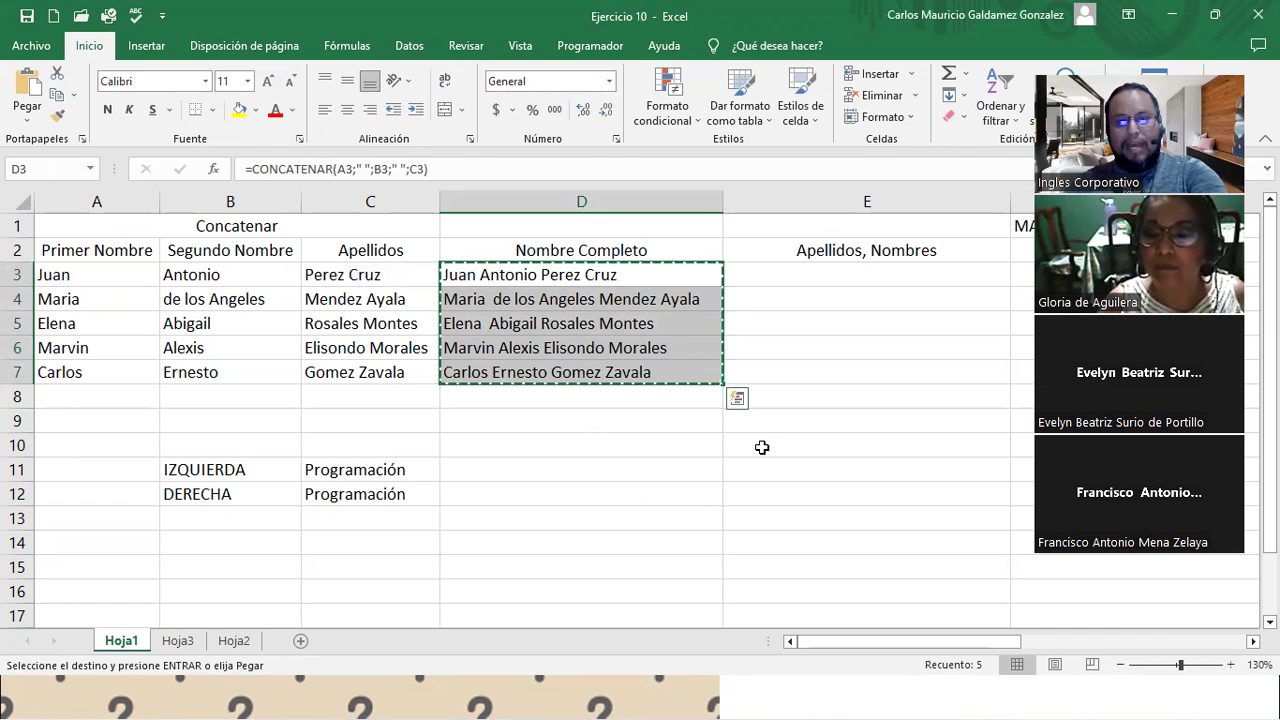
{"action": "left_click", "coordinate": [760, 446]}
{"action": "key", "text": "ctrl+v"}
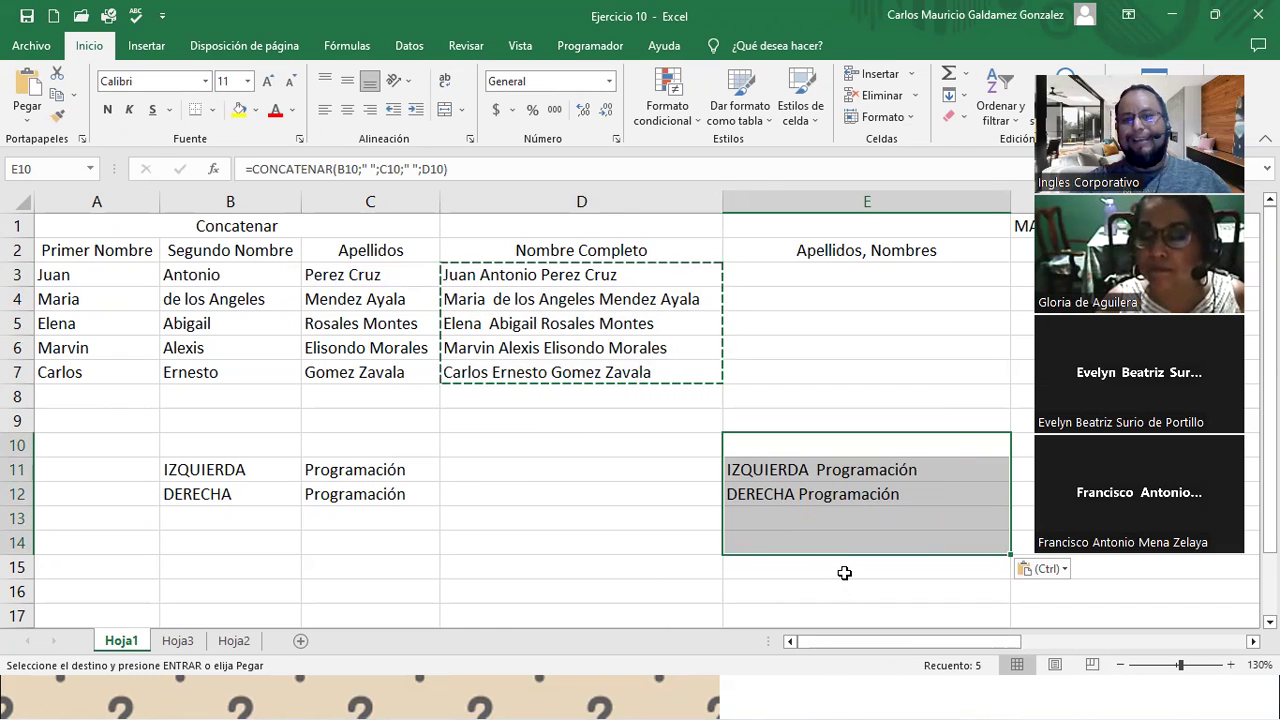
- Inspect the pasted formulas in E10, E11 and E12 without changing them, then select D5
{"action": "left_click", "coordinate": [795, 449]}
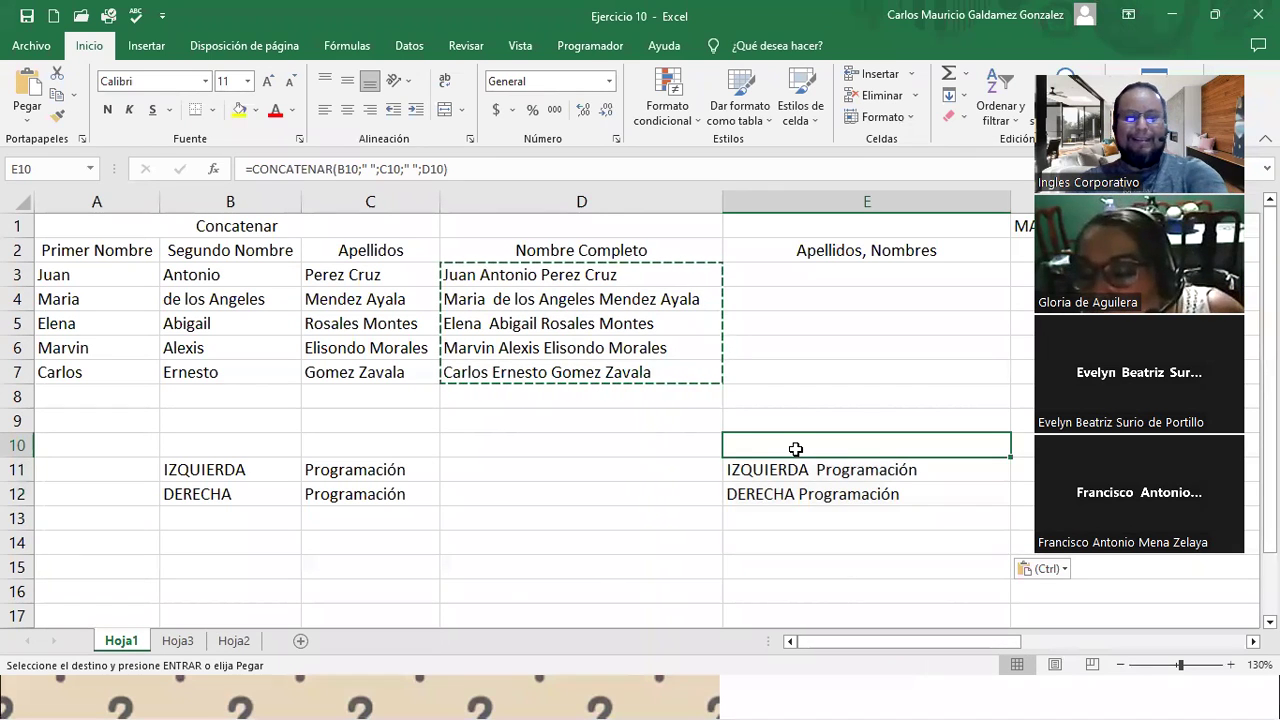
{"action": "key", "text": "F2"}
{"action": "key", "text": "Escape"}
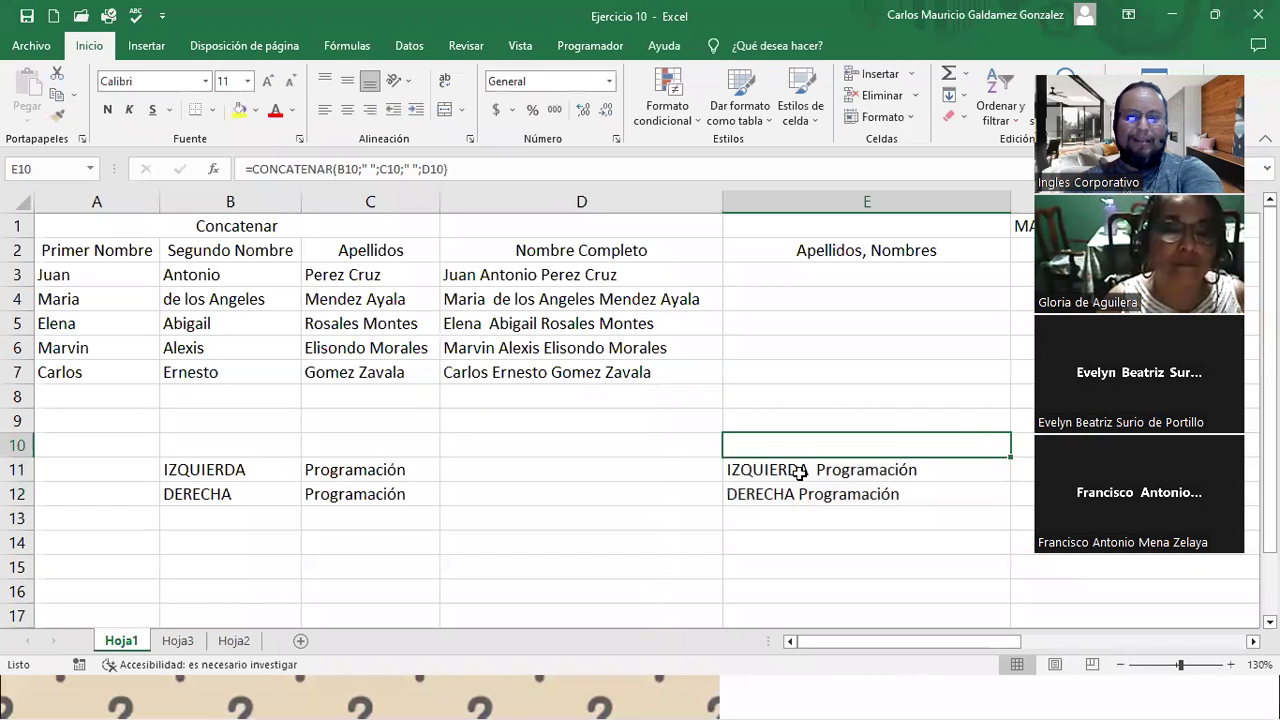
{"action": "left_click", "coordinate": [800, 469]}
{"action": "key", "text": "F2"}
{"action": "key", "text": "Escape"}
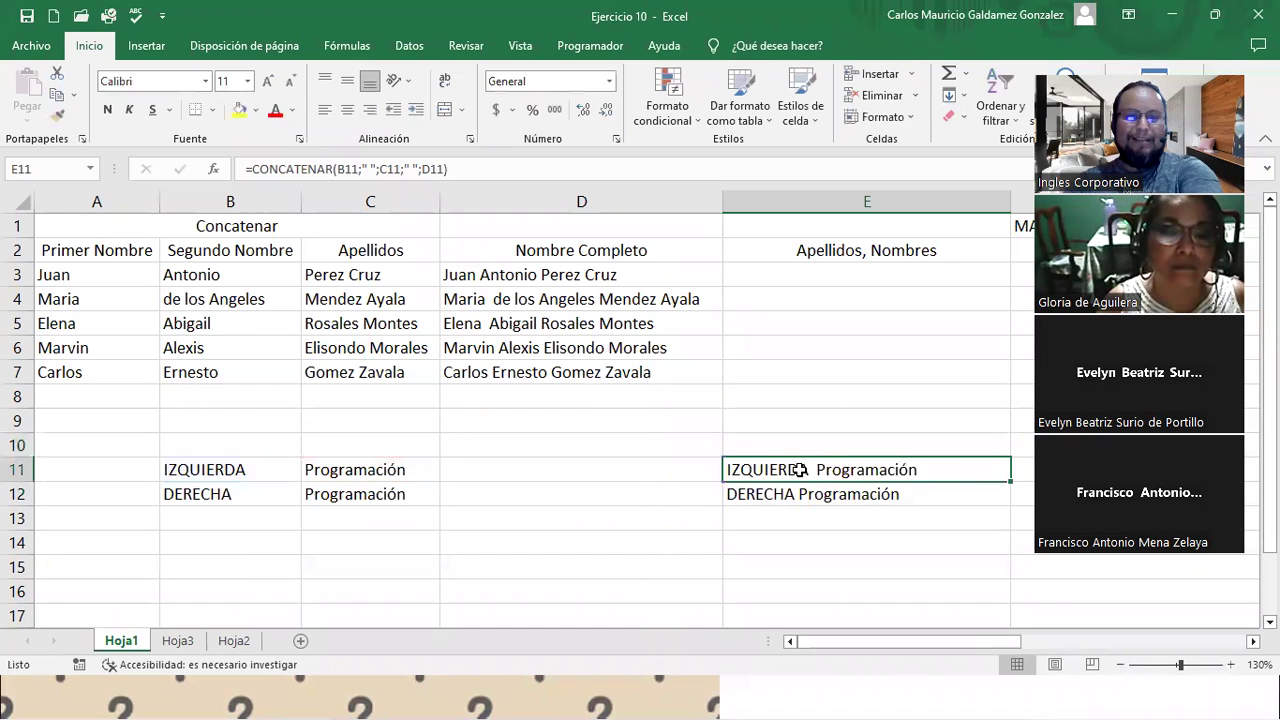
{"action": "left_click", "coordinate": [803, 493]}
{"action": "key", "text": "F2"}
{"action": "key", "text": "Escape"}
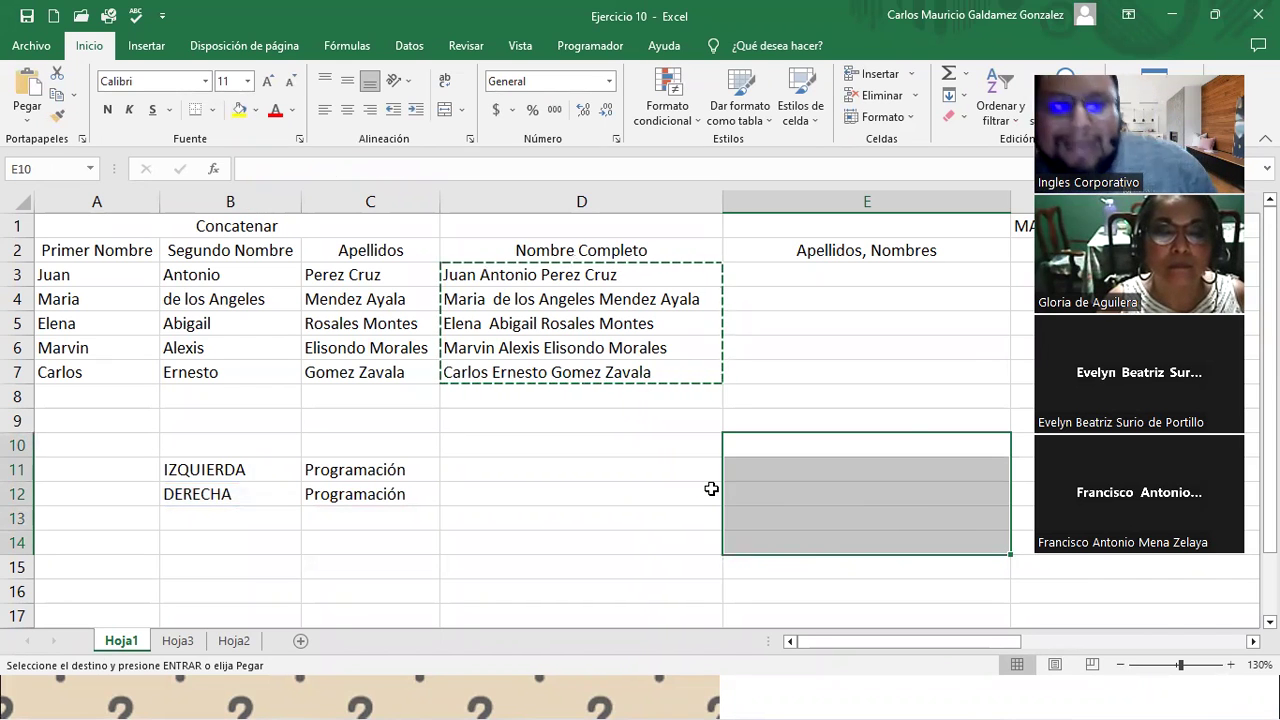
{"action": "left_click", "coordinate": [601, 330]}
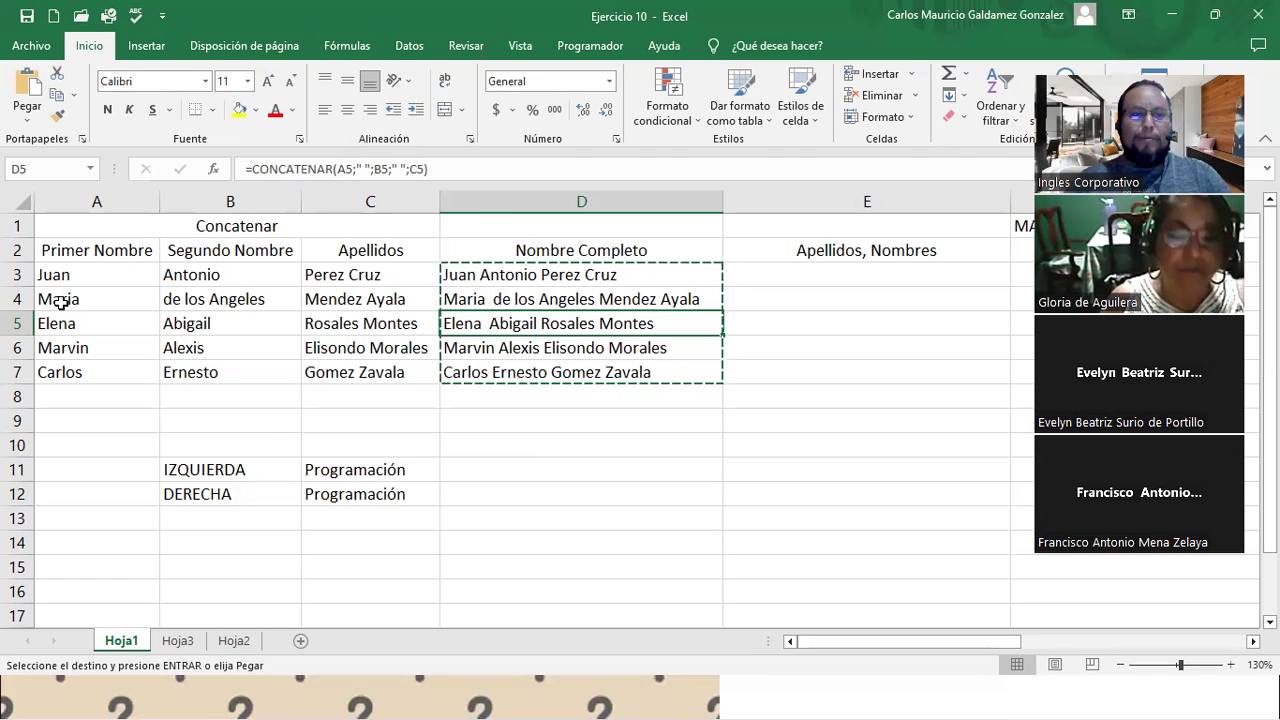
- Clear the names in A3:C7, then restore them with undo
{"action": "left_click_drag", "start_coordinate": [66, 280], "coordinate": [343, 370]}
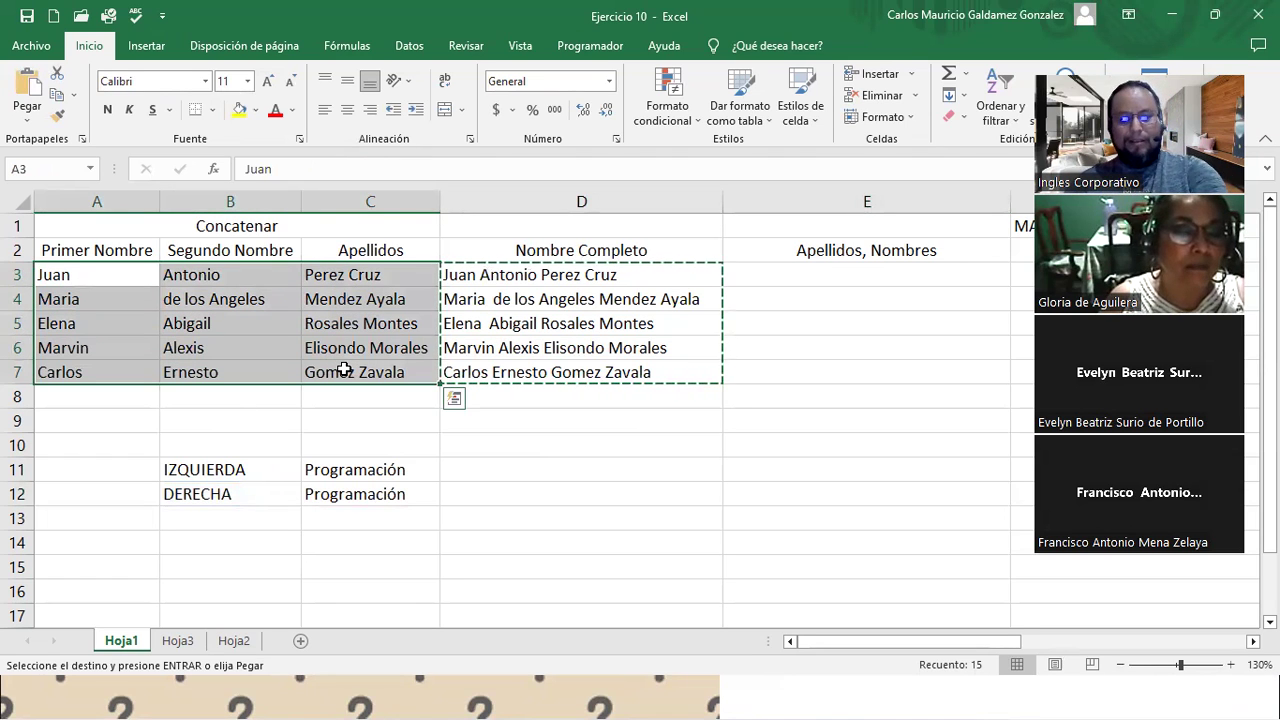
{"action": "key", "text": "Delete"}
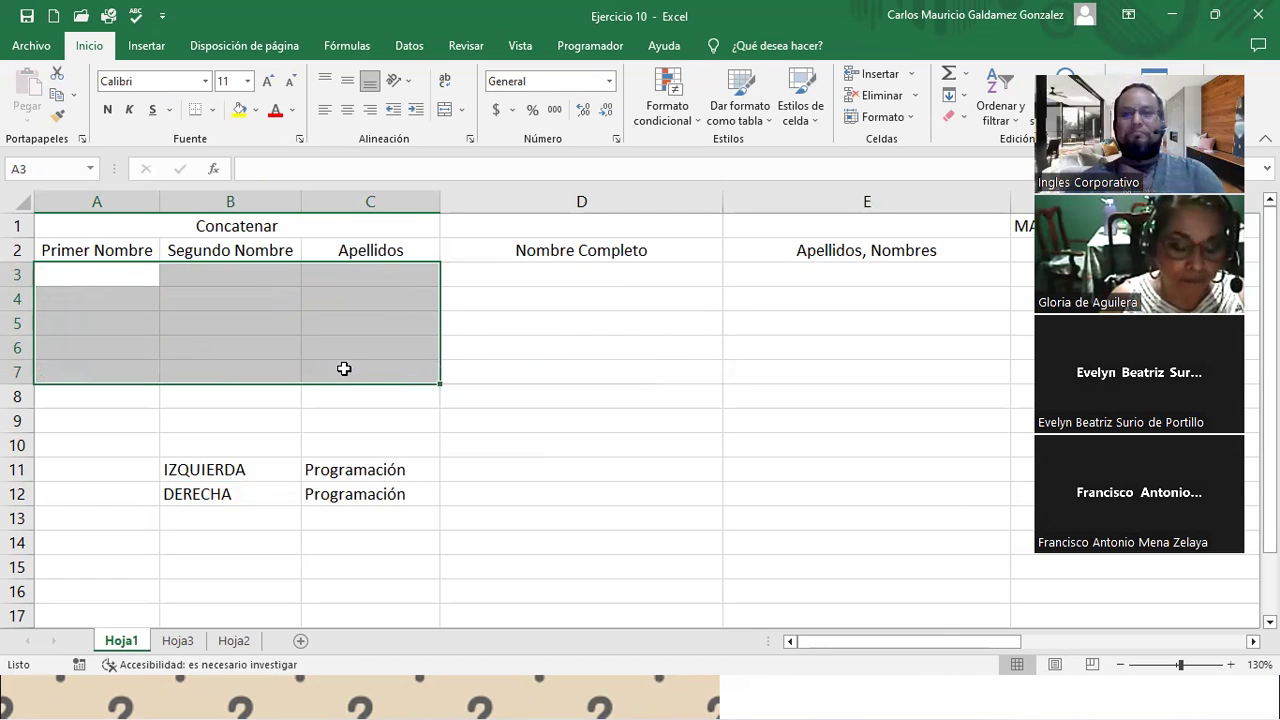
{"action": "left_click", "coordinate": [343, 369]}
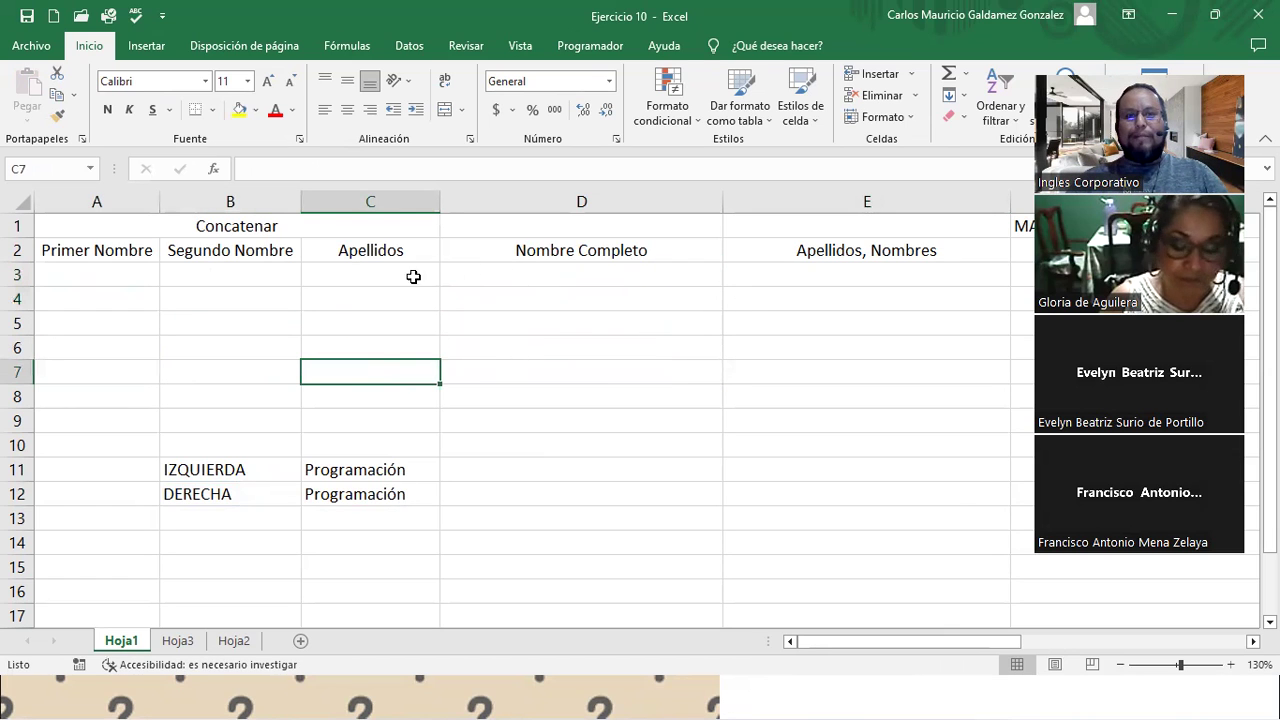
{"action": "key", "text": "ctrl+z"}
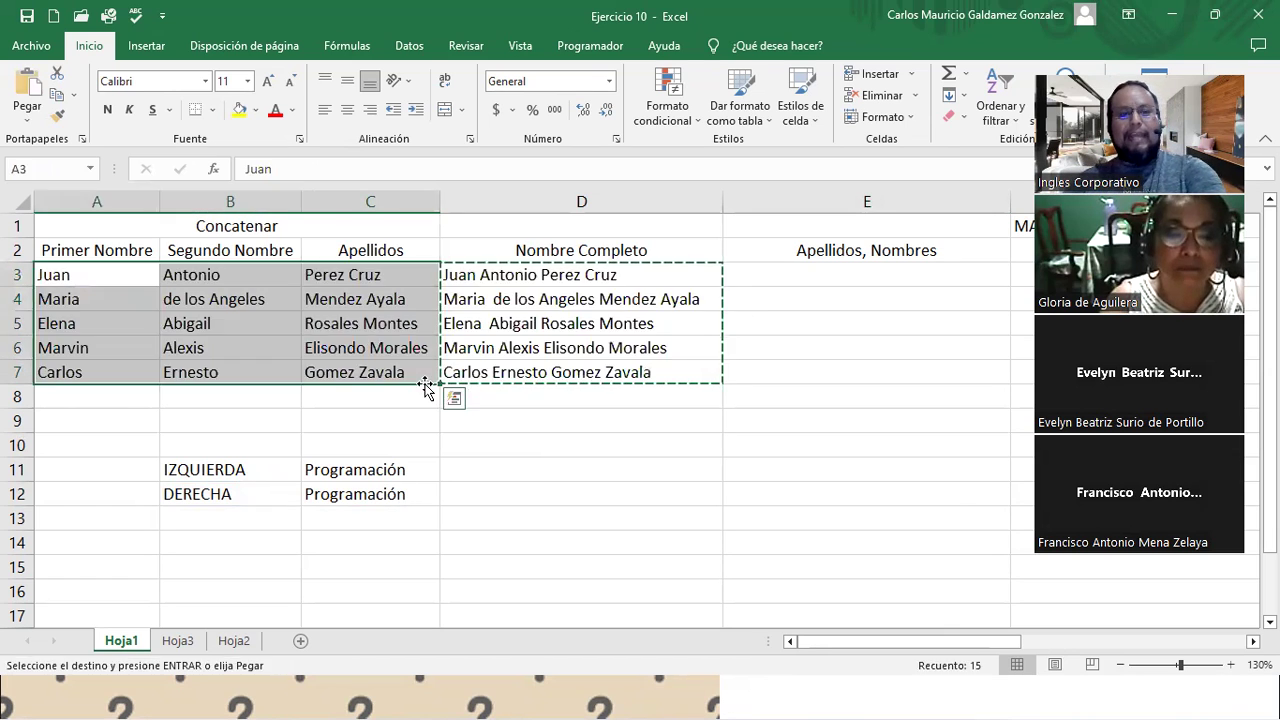
{"action": "left_click", "coordinate": [358, 347]}
- Copy the full names in D3:D7 via Copiar and select D14 as the destination
{"action": "key", "text": "Escape"}
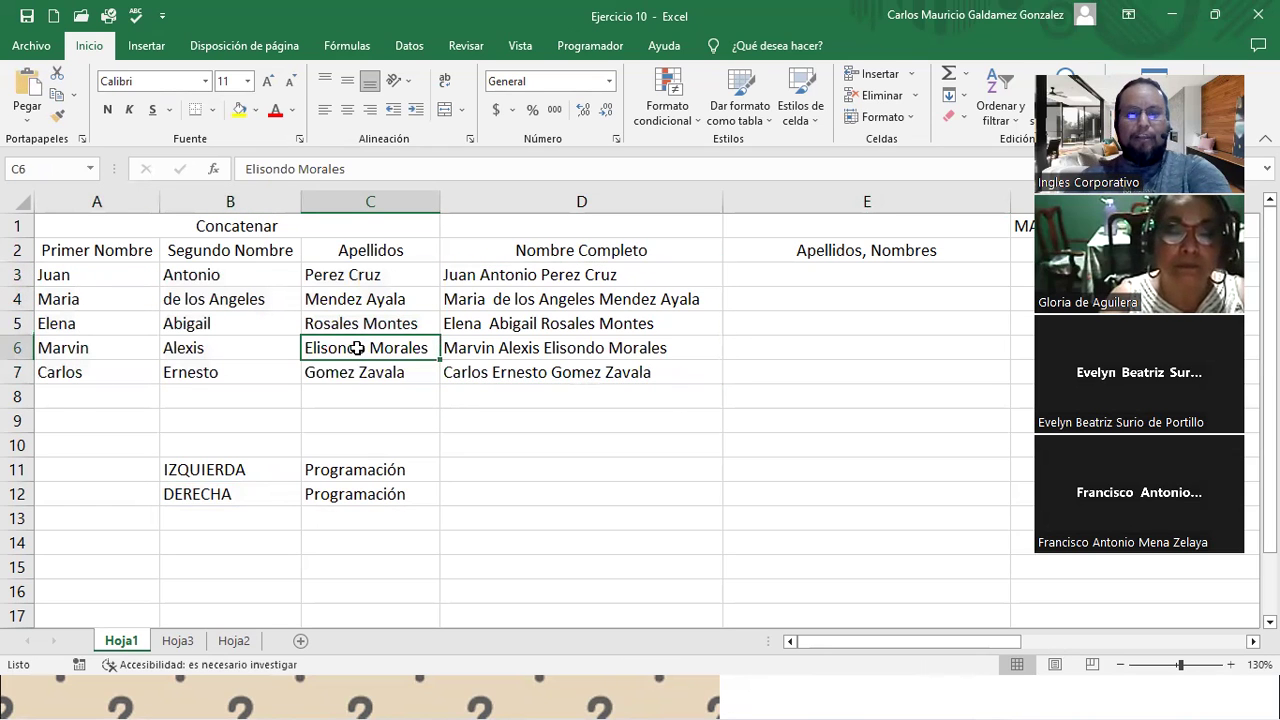
{"action": "left_click_drag", "start_coordinate": [479, 285], "coordinate": [497, 372]}
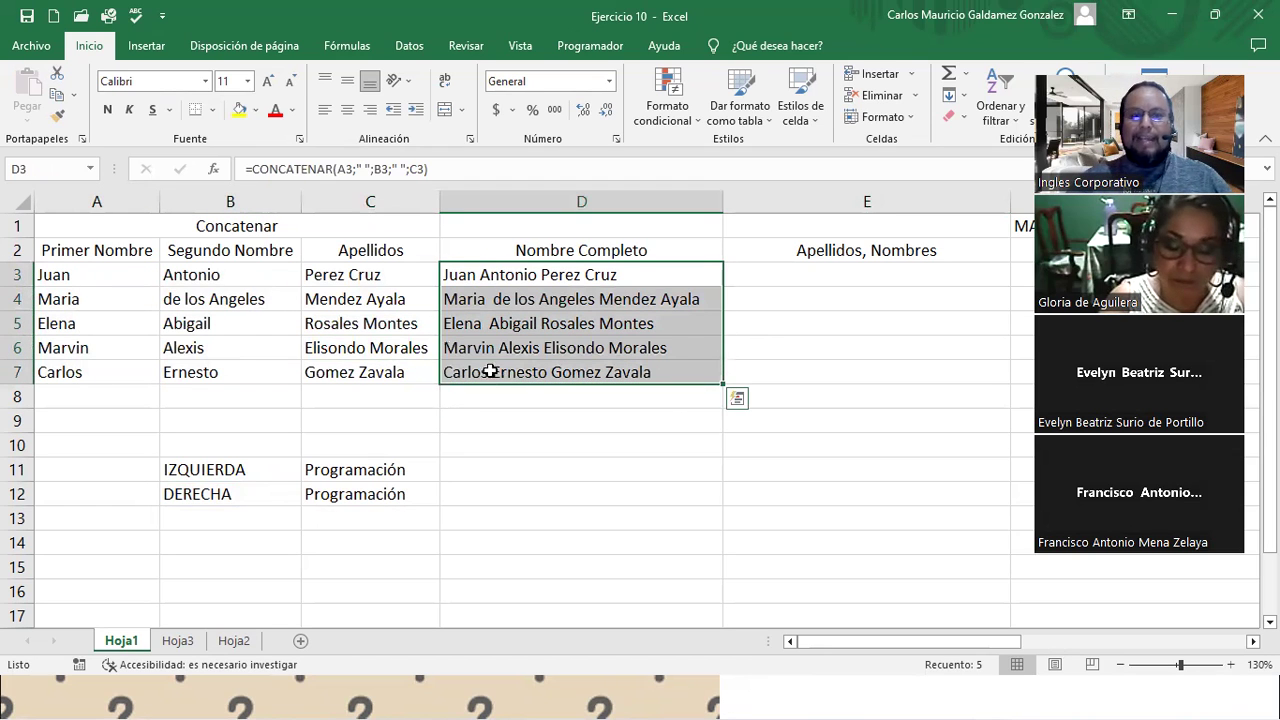
{"action": "right_click", "coordinate": [550, 285]}
{"action": "left_click", "coordinate": [617, 280]}
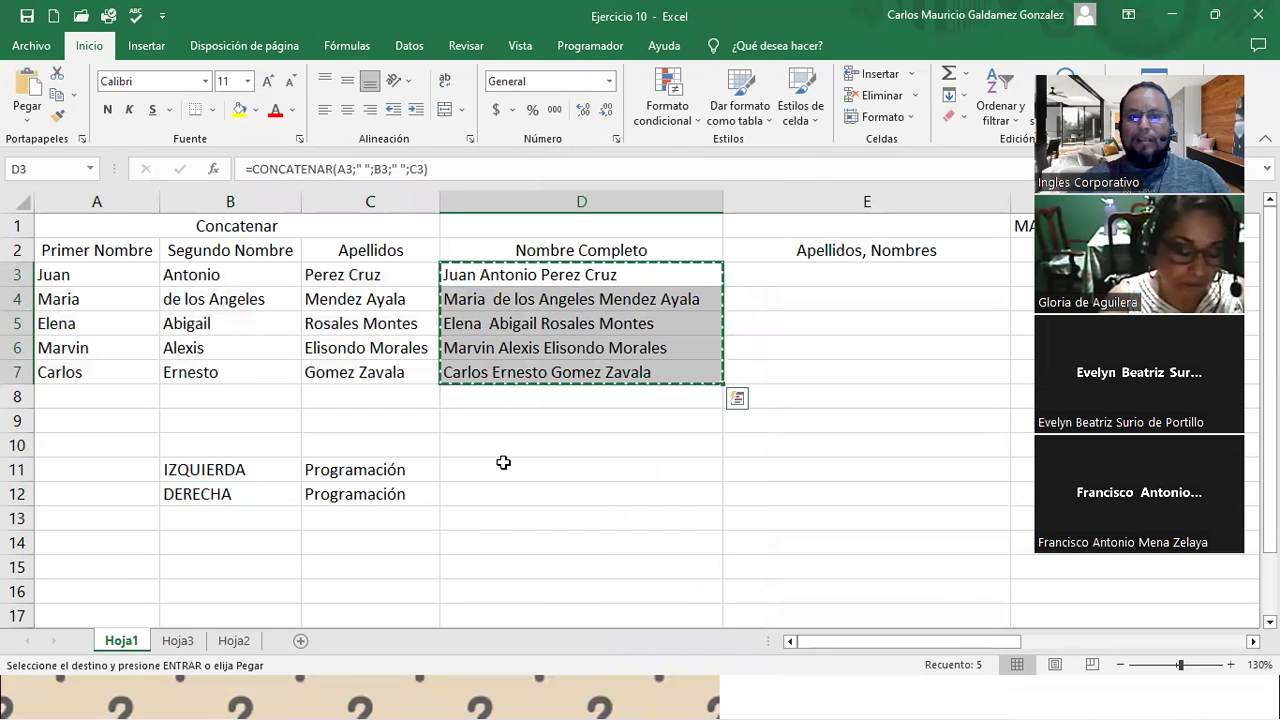
{"action": "left_click", "coordinate": [471, 539]}
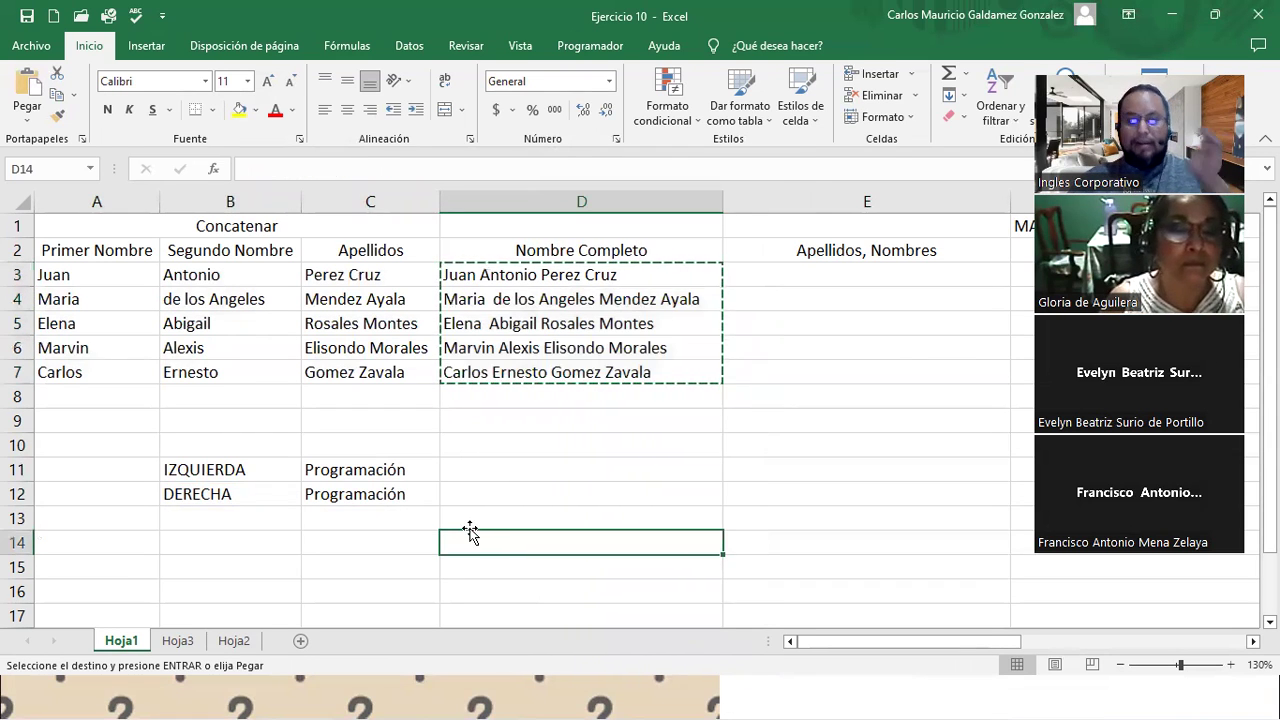
- Paste the five full names into D14:D18 as values only
{"action": "scroll", "coordinate": [518, 455], "scroll_direction": "down", "scroll_amount": 5}
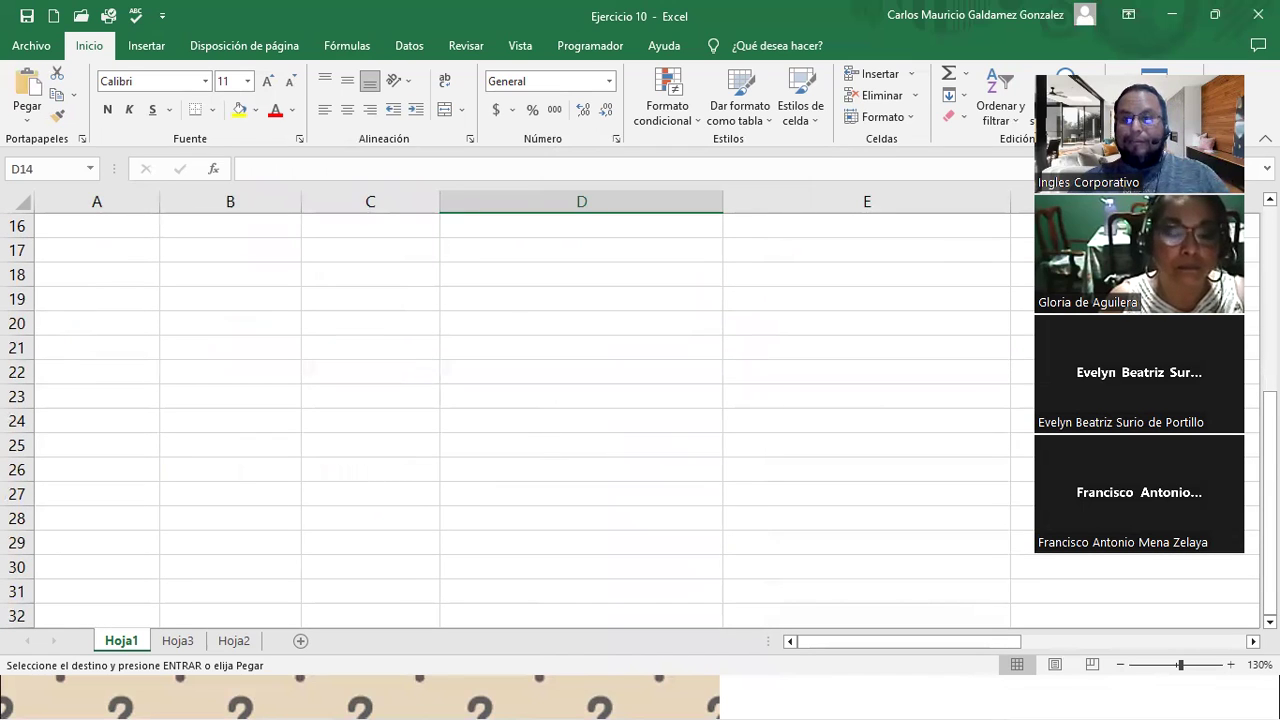
{"action": "scroll", "coordinate": [518, 420], "scroll_direction": "up", "scroll_amount": 1}
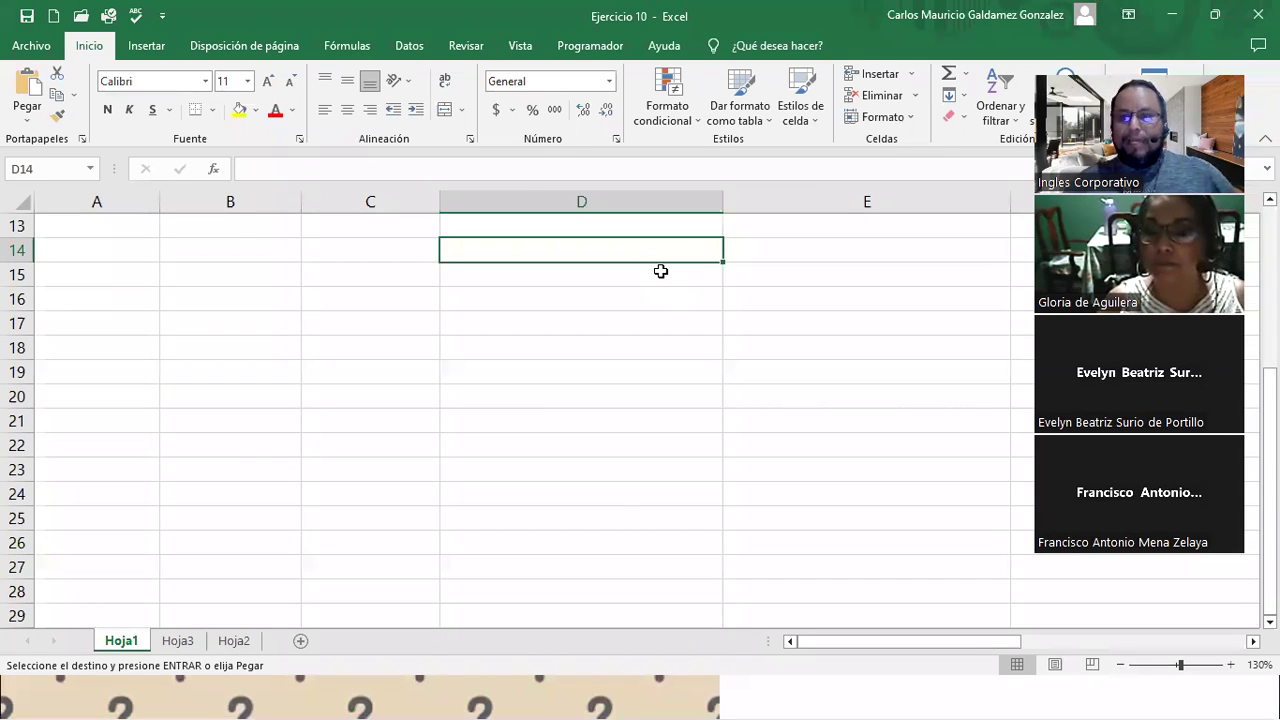
{"action": "right_click", "coordinate": [544, 248]}
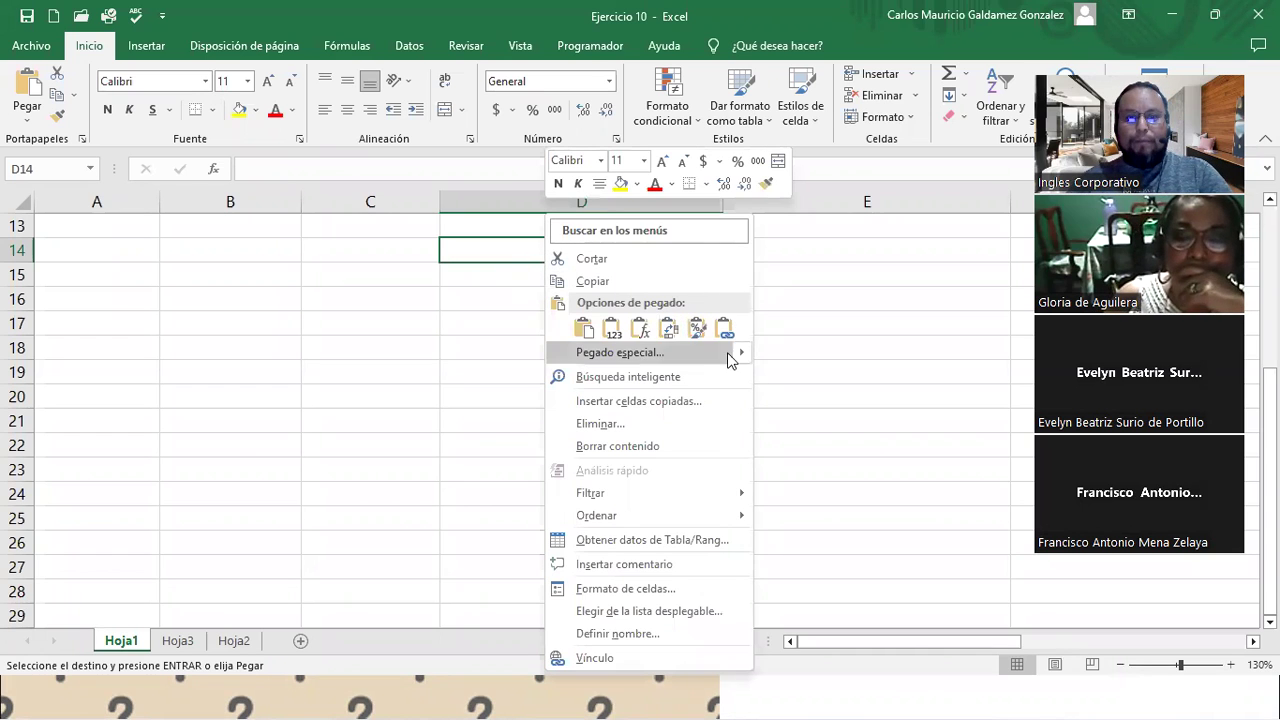
{"action": "mouse_move", "coordinate": [744, 354]}
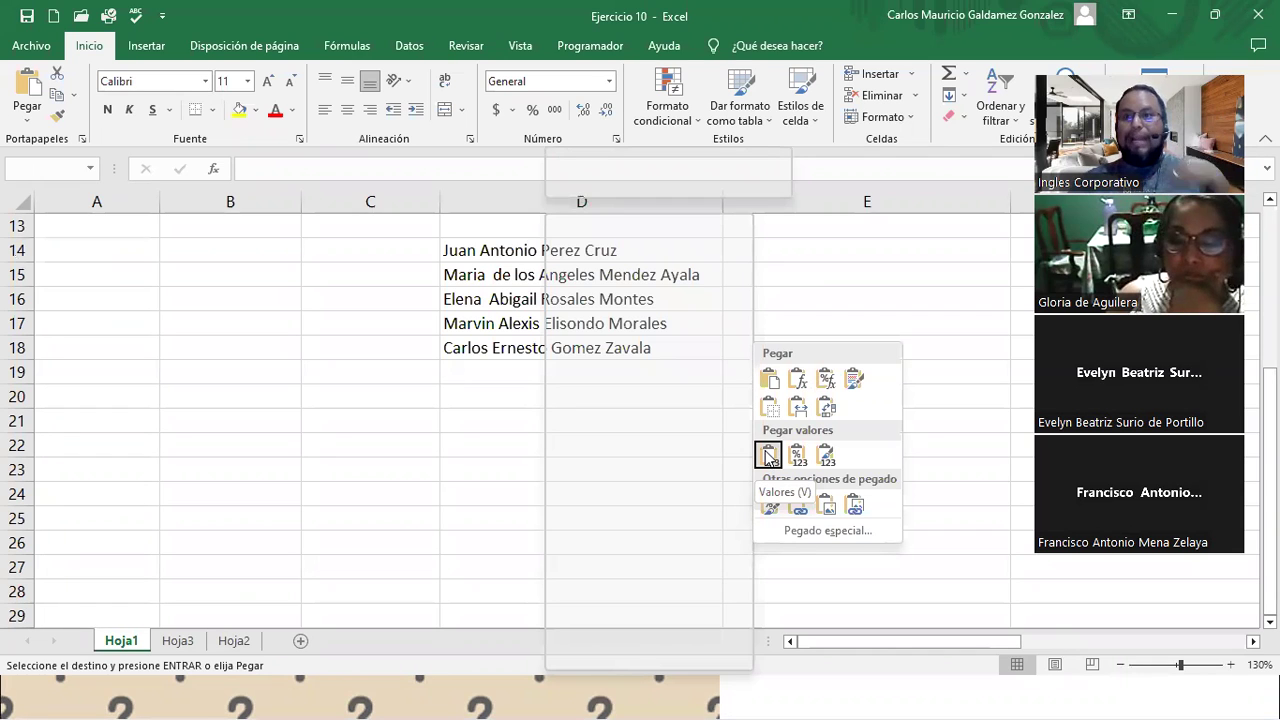
{"action": "left_click", "coordinate": [768, 455]}
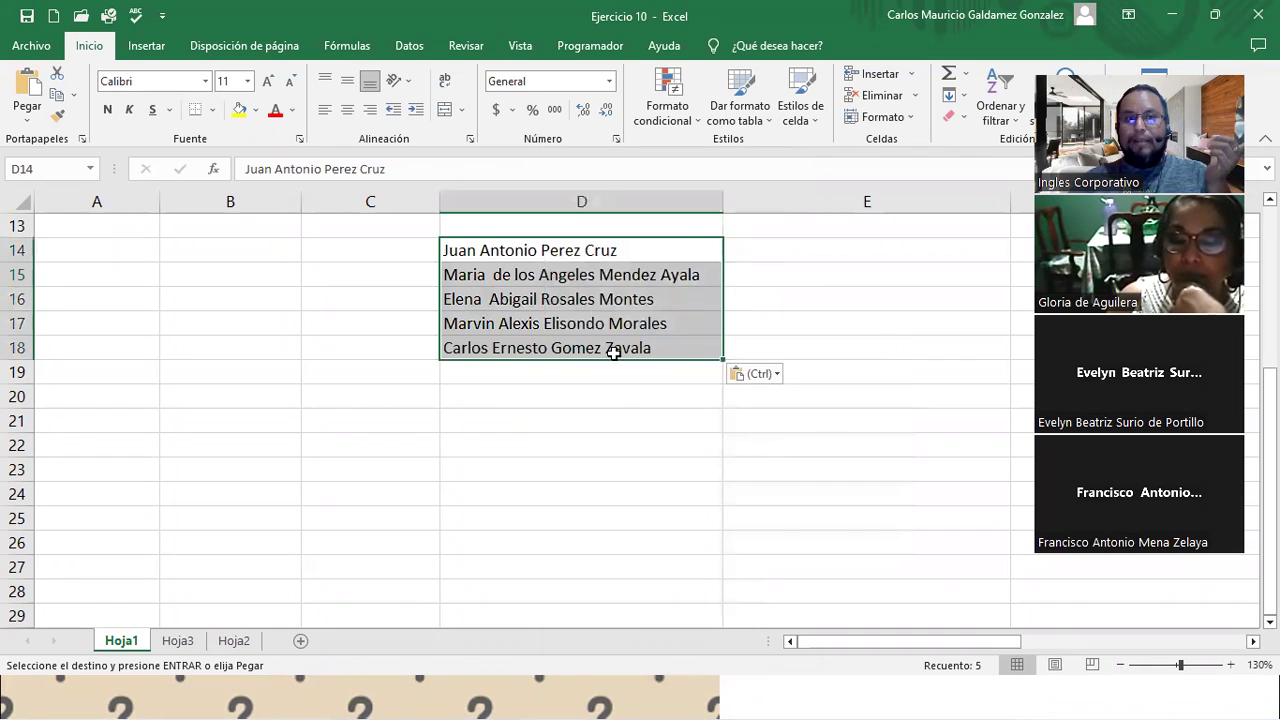
- Check each pasted cell in D14:D18 to confirm it holds plain text, not a formula
{"action": "left_click", "coordinate": [570, 259]}
{"action": "left_click", "coordinate": [578, 275]}
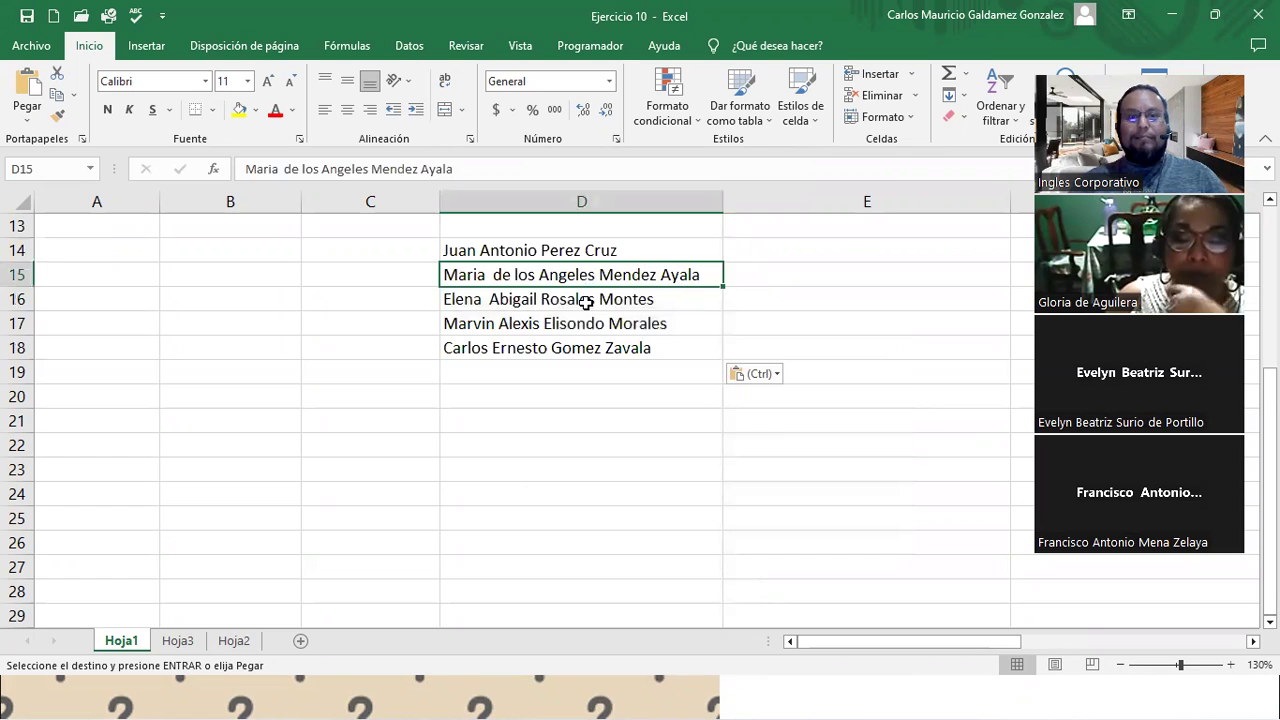
{"action": "left_click", "coordinate": [582, 300]}
{"action": "left_click", "coordinate": [590, 328]}
{"action": "left_click", "coordinate": [588, 352]}
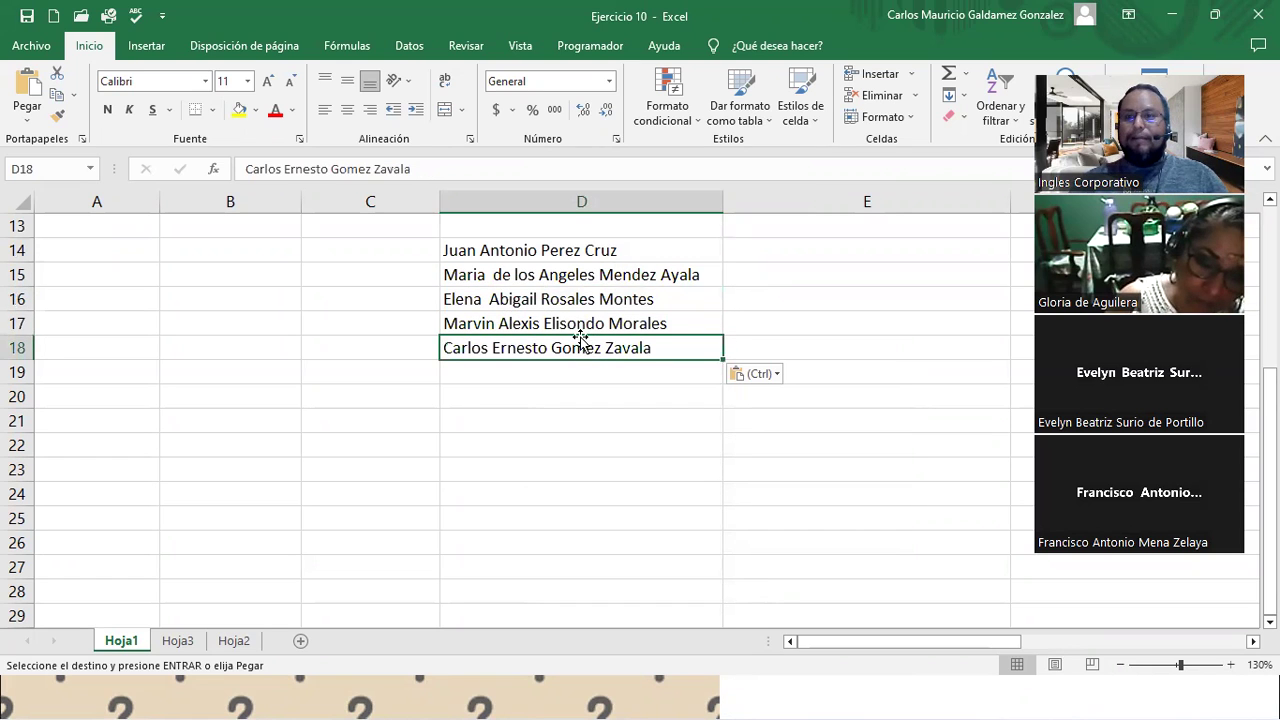
{"action": "left_click", "coordinate": [567, 316]}
{"action": "left_click", "coordinate": [563, 299]}
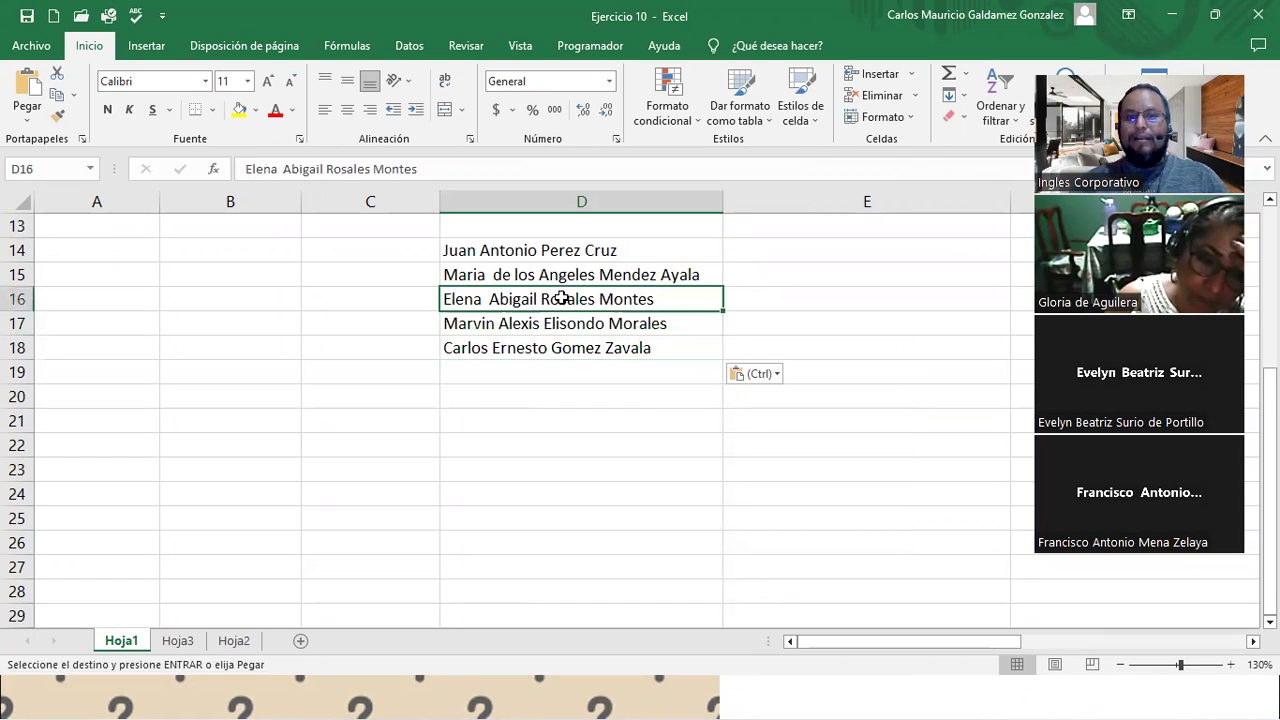
{"action": "left_click", "coordinate": [557, 276]}
{"action": "left_click", "coordinate": [543, 251]}
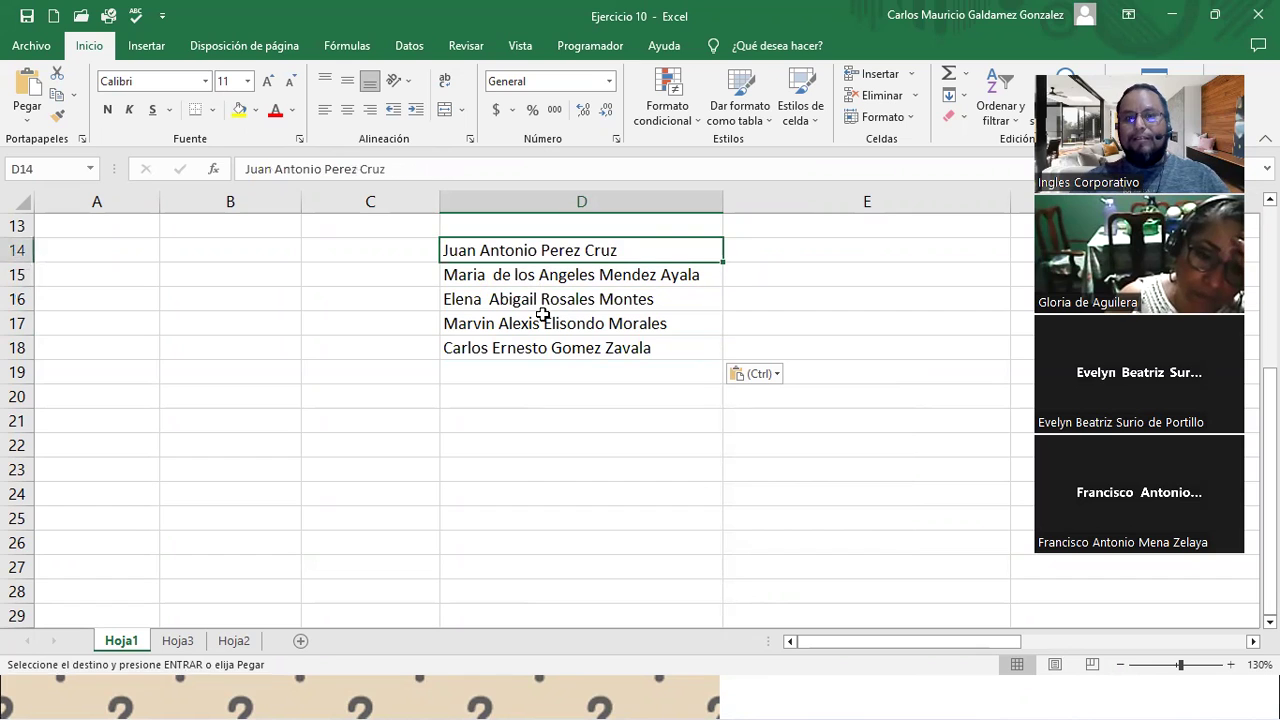
{"action": "left_click", "coordinate": [541, 345]}
{"action": "left_click", "coordinate": [532, 322]}
{"action": "left_click", "coordinate": [515, 299]}
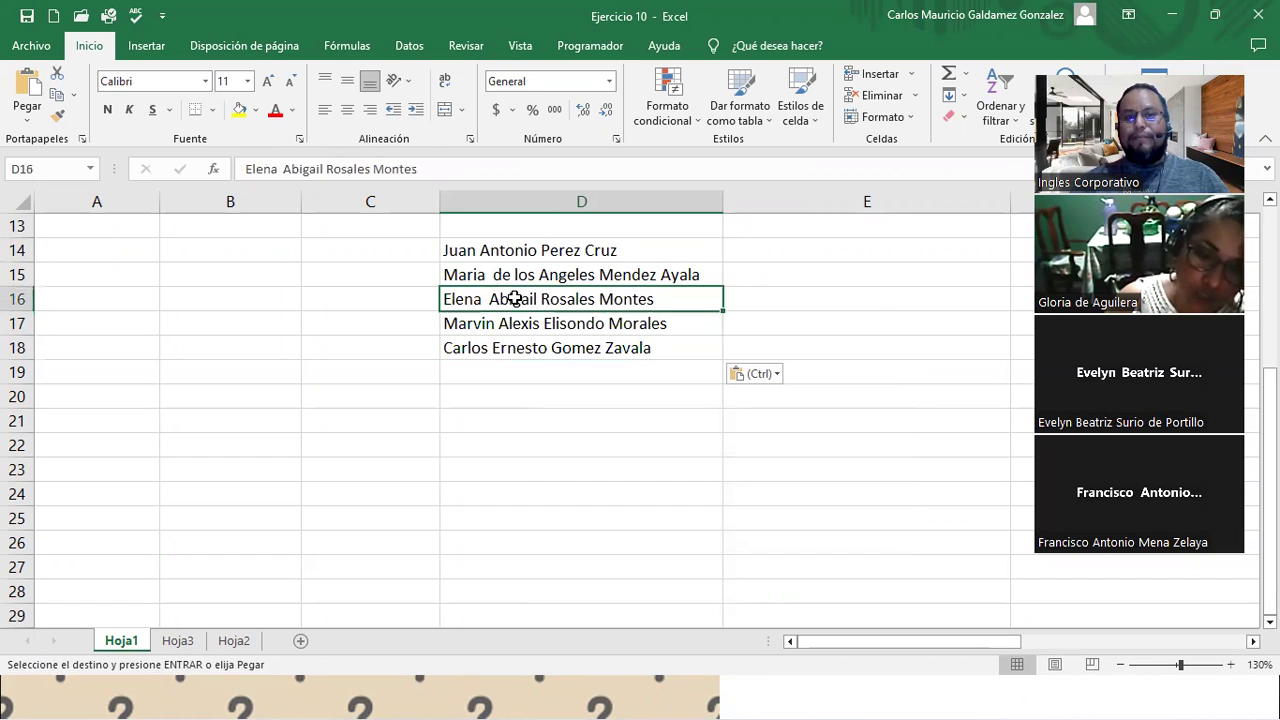
{"action": "left_click", "coordinate": [507, 278]}
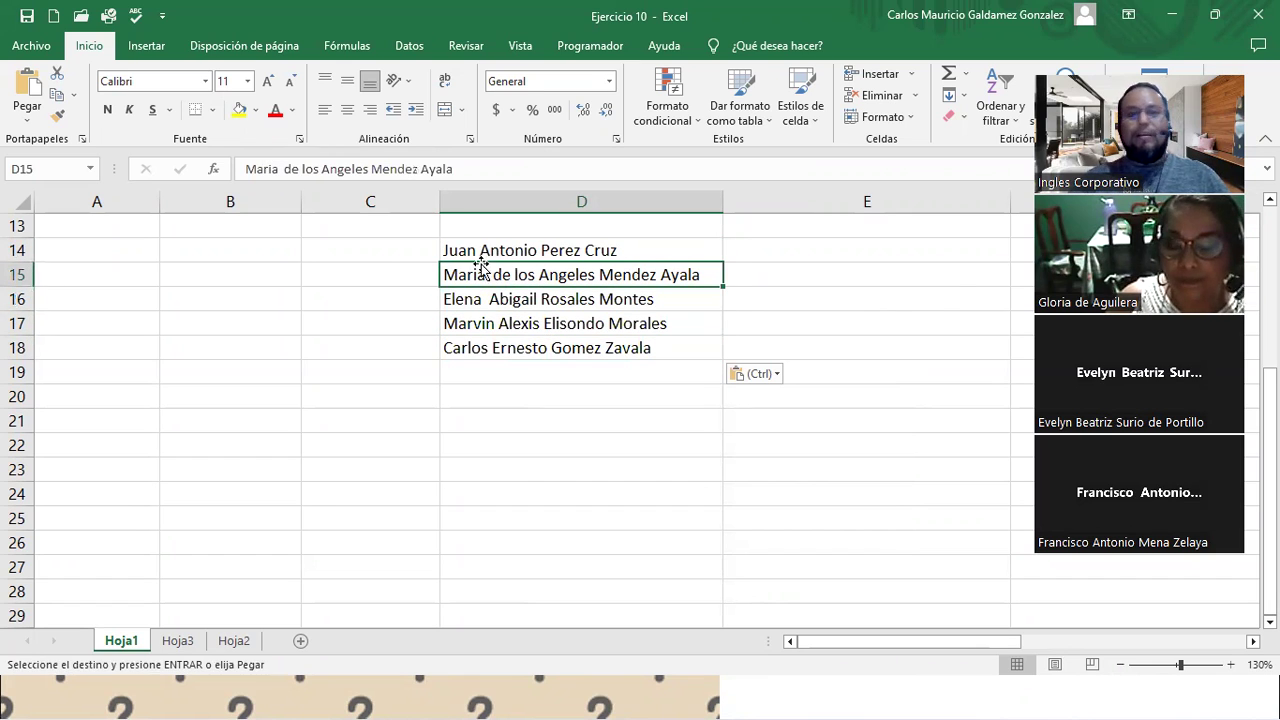
{"action": "left_click", "coordinate": [486, 253]}
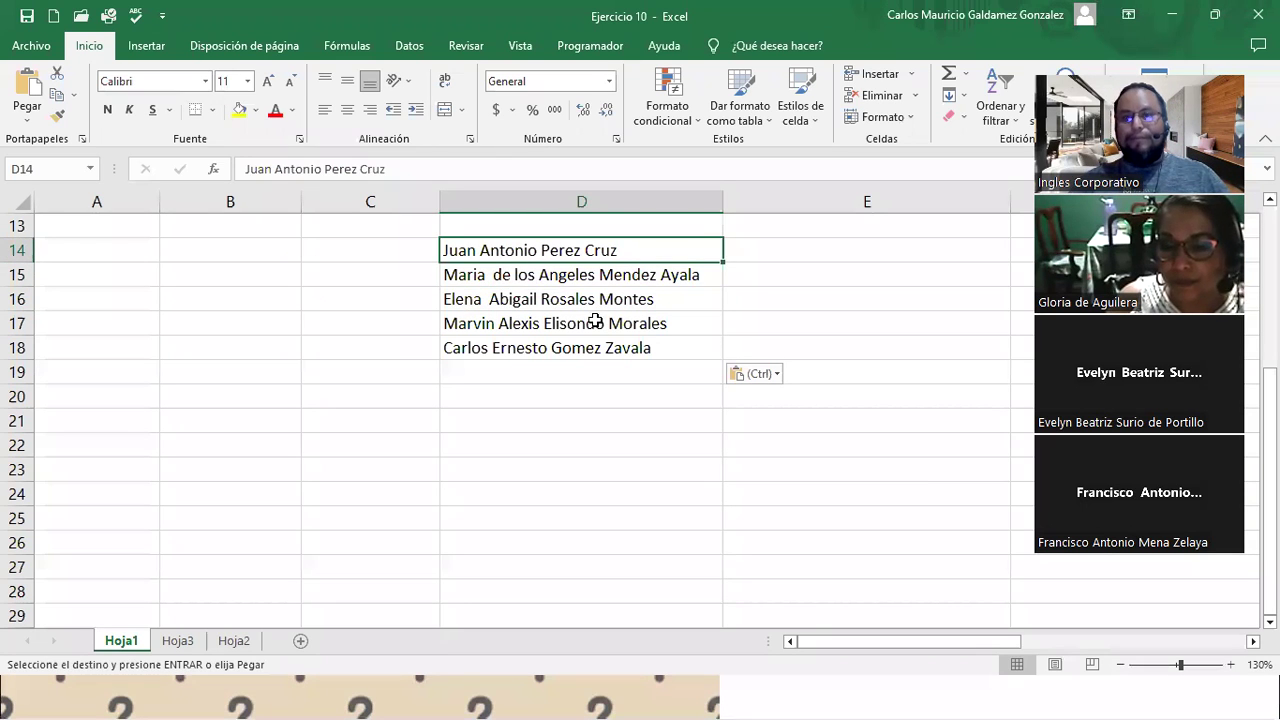
{"action": "scroll", "coordinate": [554, 349], "scroll_direction": "up", "scroll_amount": 2}
{"action": "scroll", "coordinate": [551, 351], "scroll_direction": "up", "scroll_amount": 3}
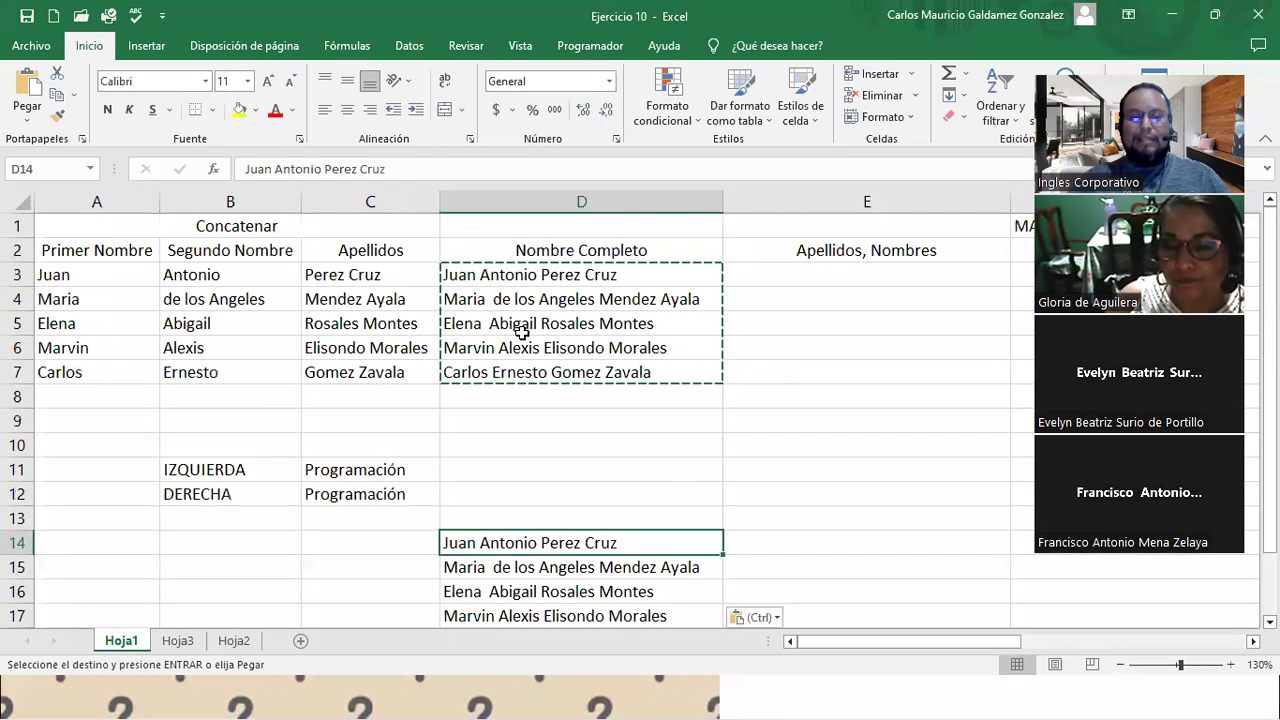
- Move the pasted names from D14:D18 onto D3:D7, accepting the replacement
{"action": "left_click", "coordinate": [528, 332]}
{"action": "key", "text": "Escape"}
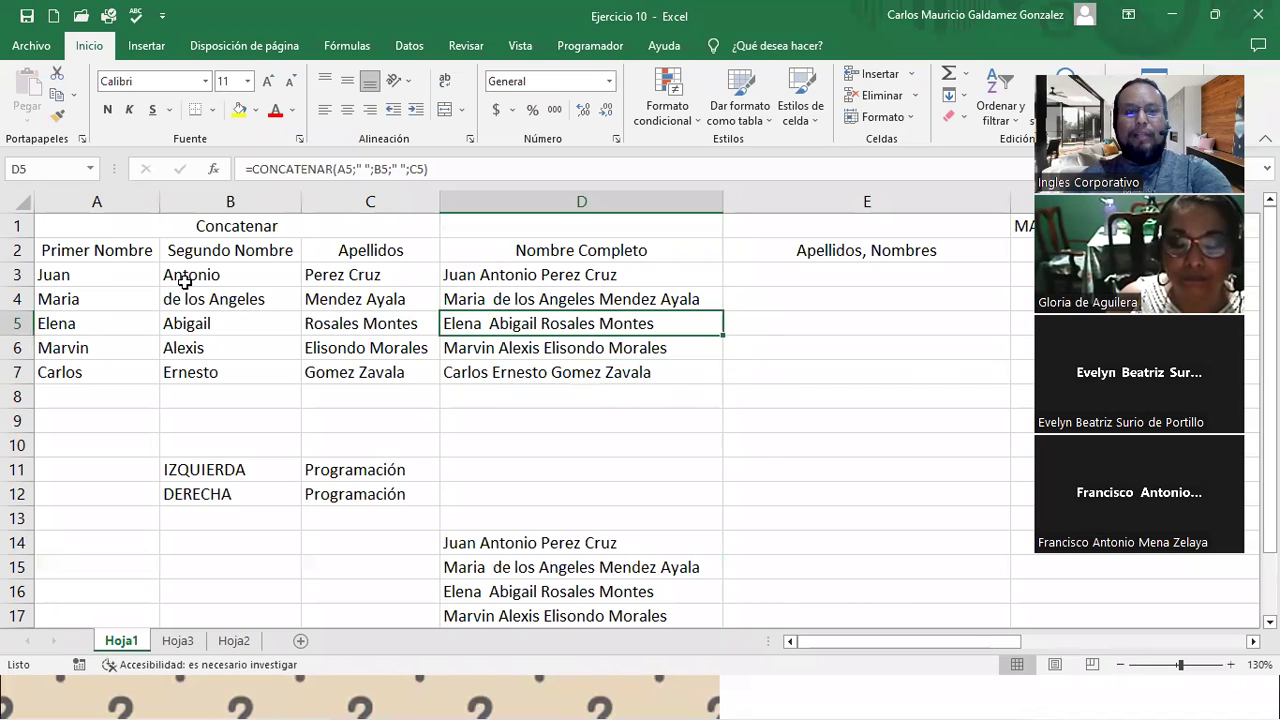
{"action": "left_click", "coordinate": [100, 272]}
{"action": "left_click", "coordinate": [329, 372], "text": "shift"}
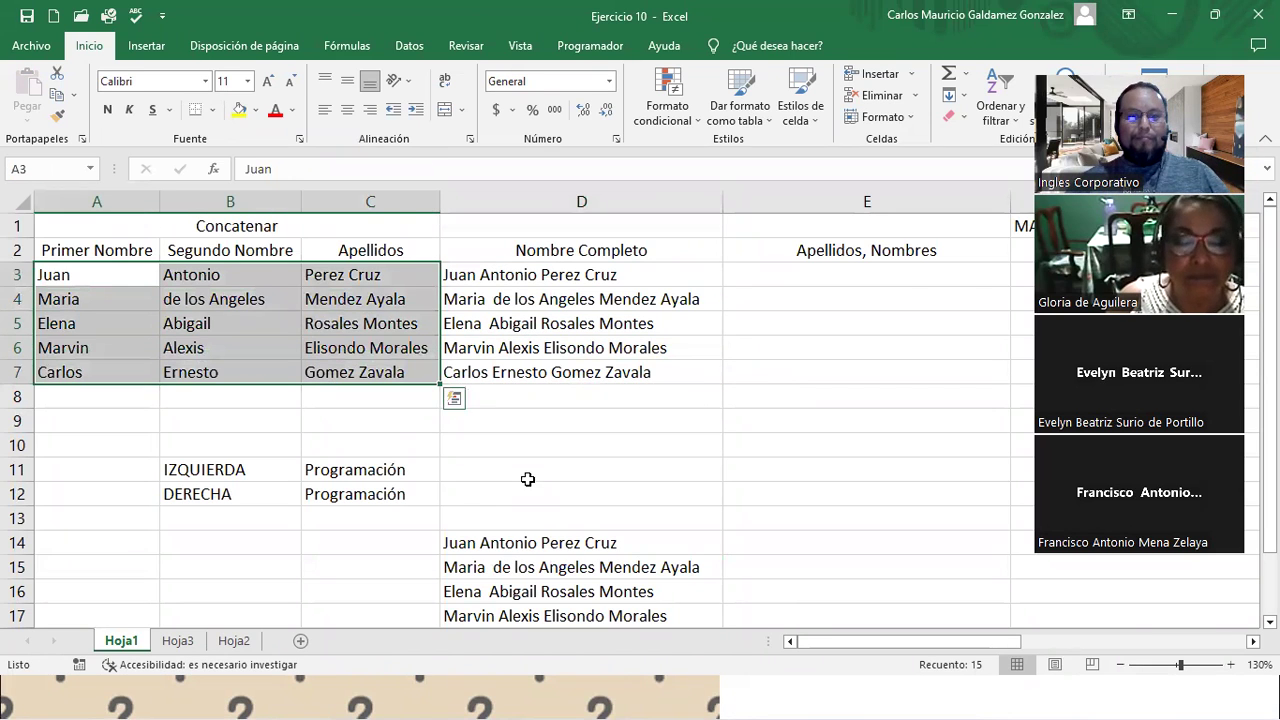
{"action": "scroll", "coordinate": [595, 423], "scroll_direction": "down", "scroll_amount": 5}
{"action": "left_click", "coordinate": [547, 280]}
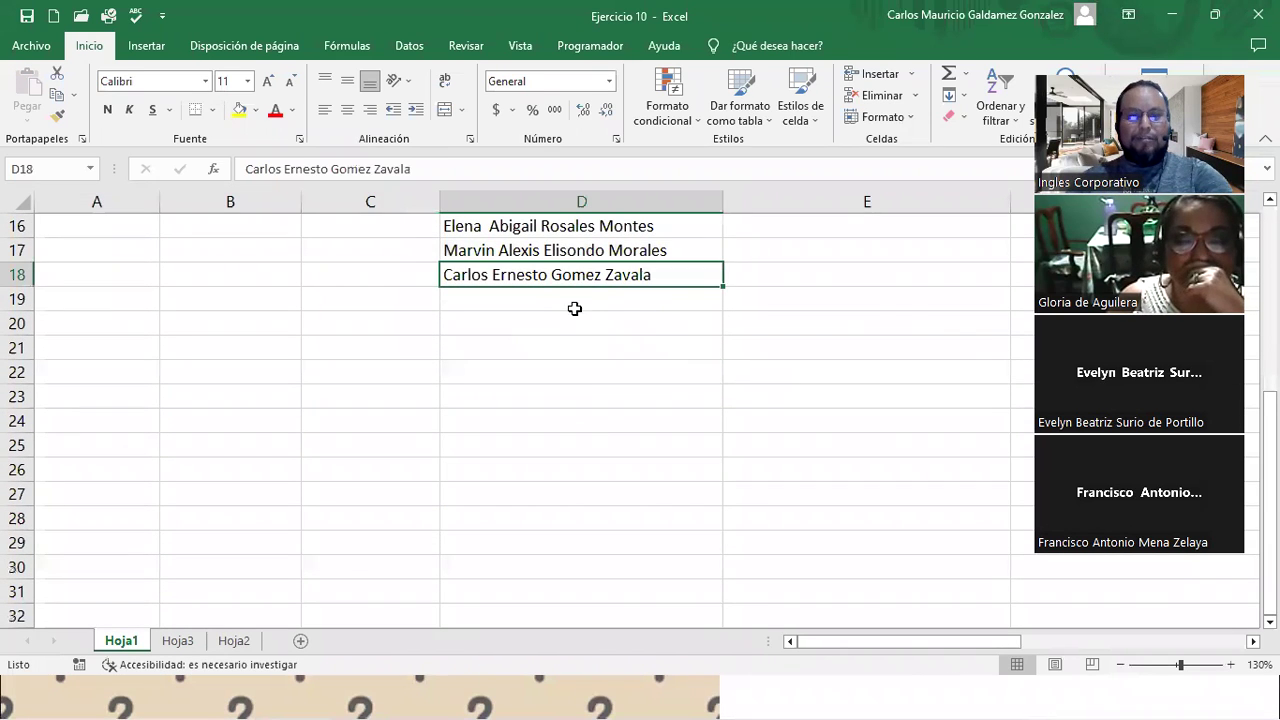
{"action": "scroll", "coordinate": [572, 483], "scroll_direction": "up", "scroll_amount": 5}
{"action": "left_click", "coordinate": [550, 540], "text": "shift"}
{"action": "left_click_drag", "start_coordinate": [580, 531], "coordinate": [598, 285]}
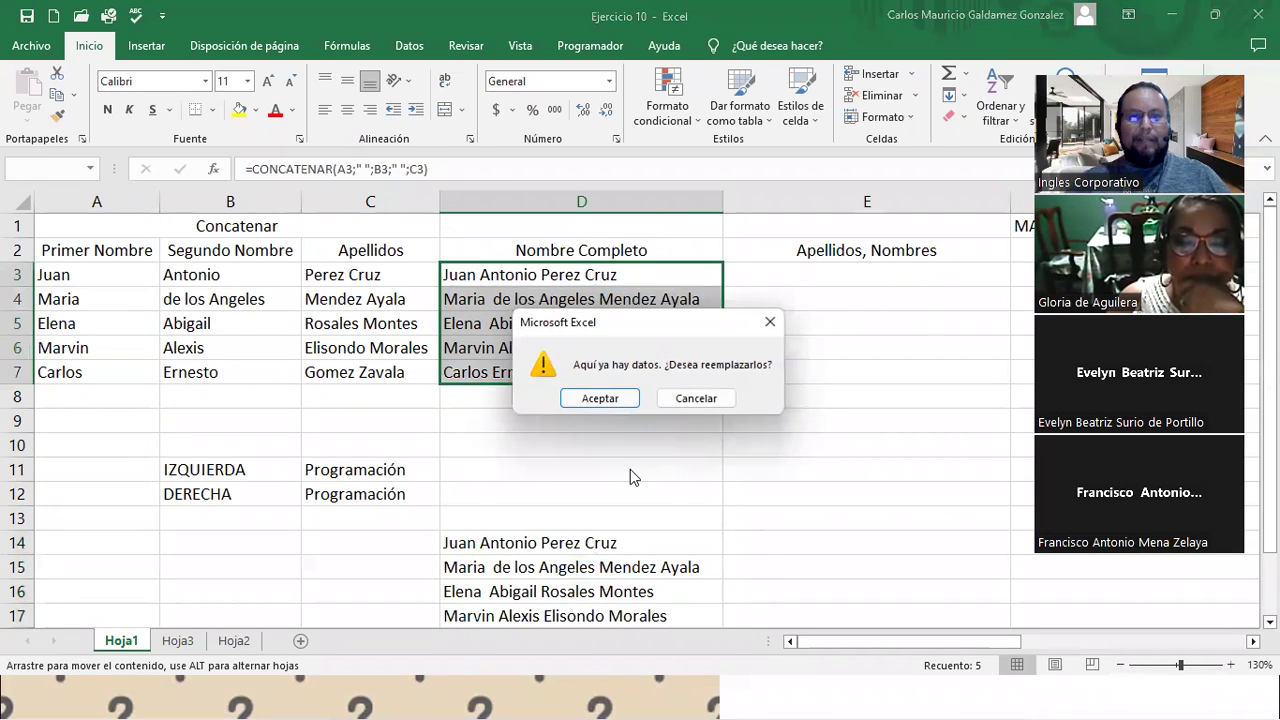
{"action": "key", "text": "Return"}
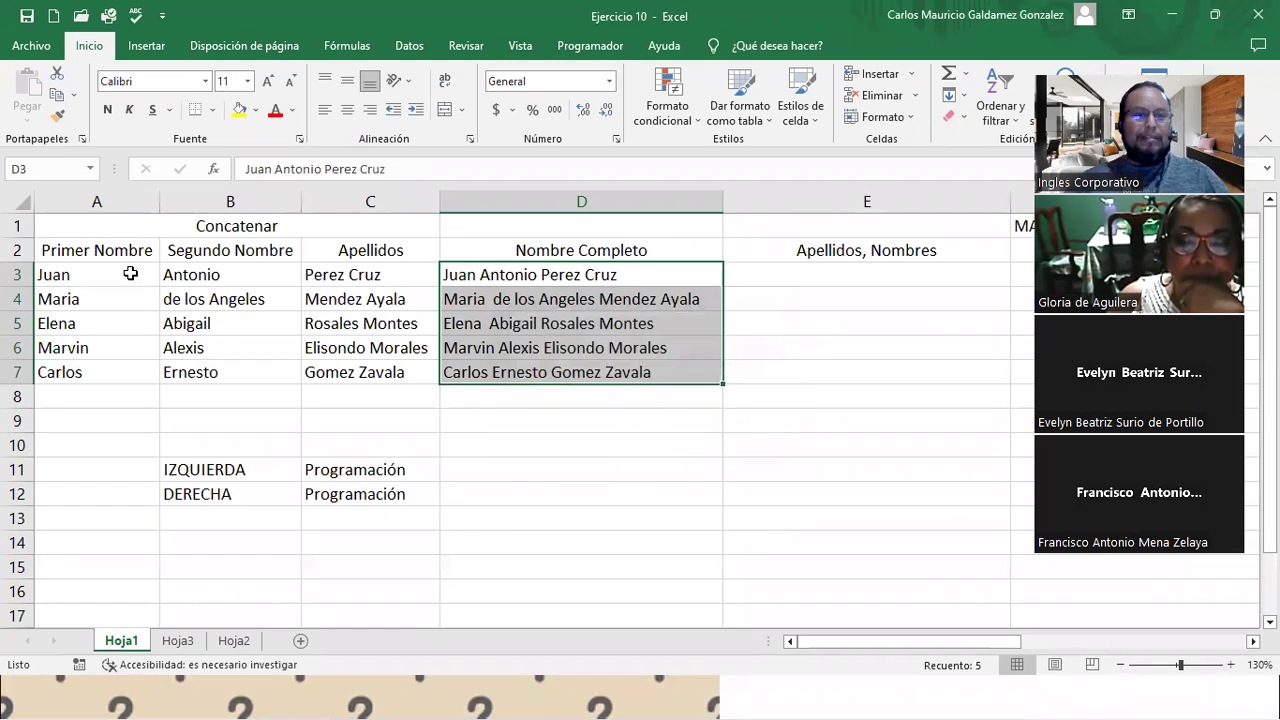
- Clear A3:C7, then undo the clearing and the move to restore the original table
{"action": "left_click_drag", "start_coordinate": [130, 274], "coordinate": [349, 371]}
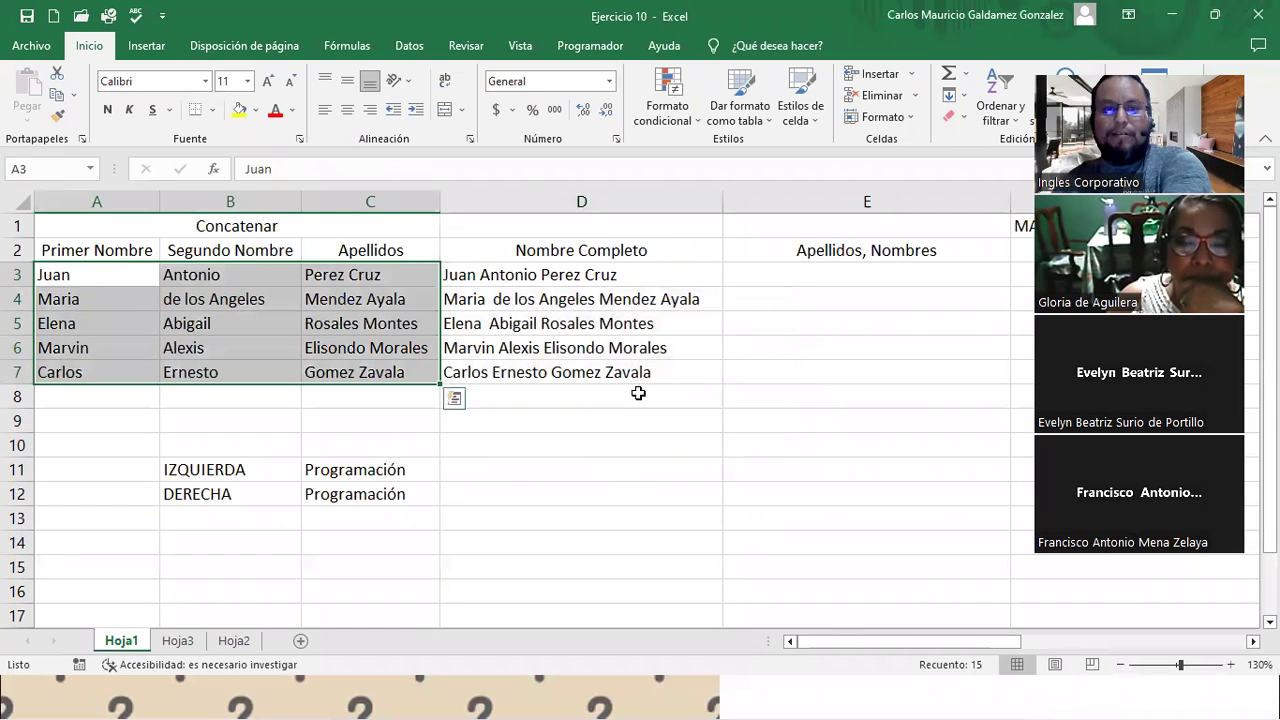
{"action": "key", "text": "Delete"}
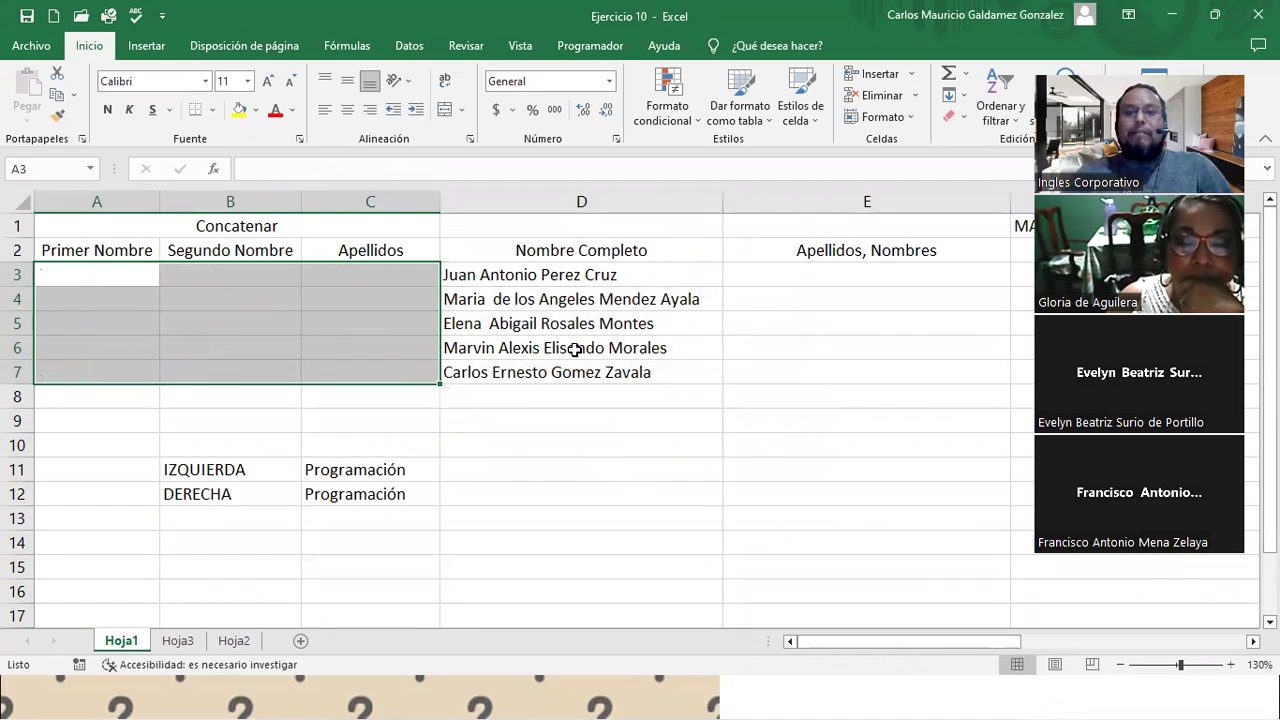
{"action": "left_click", "coordinate": [575, 349]}
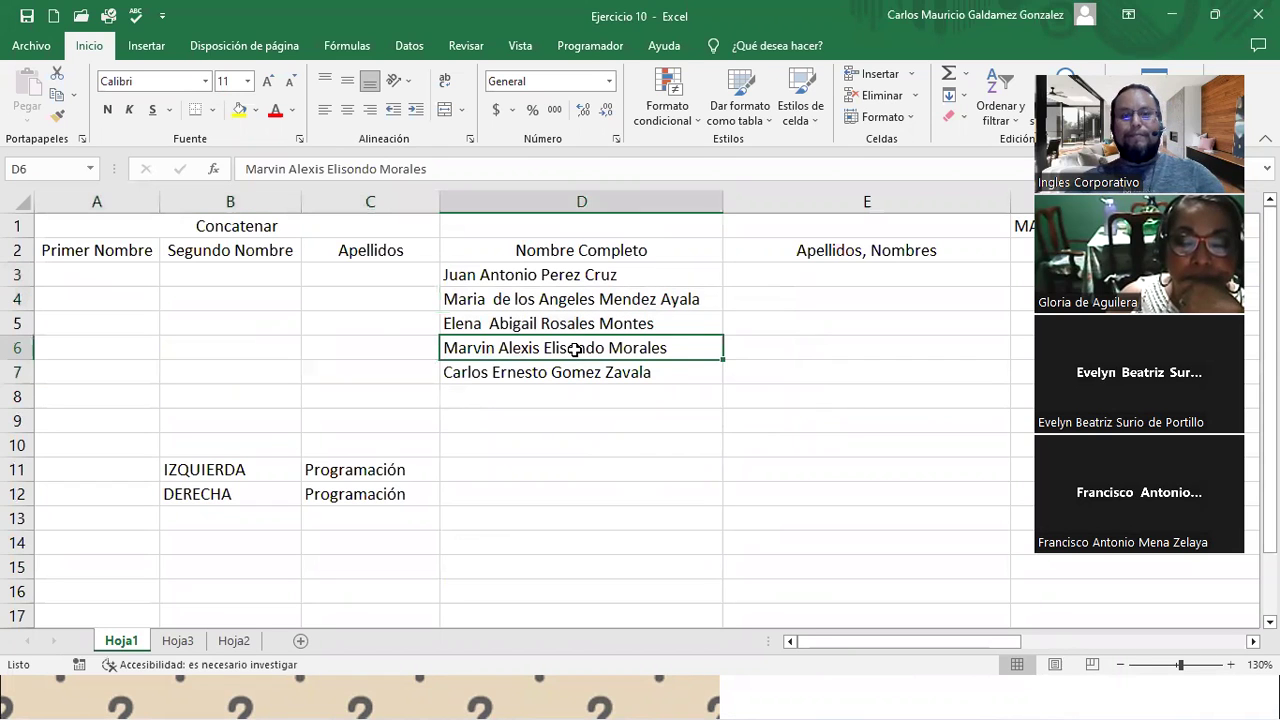
{"action": "key", "text": "ctrl+z"}
{"action": "key", "text": "ctrl+z"}
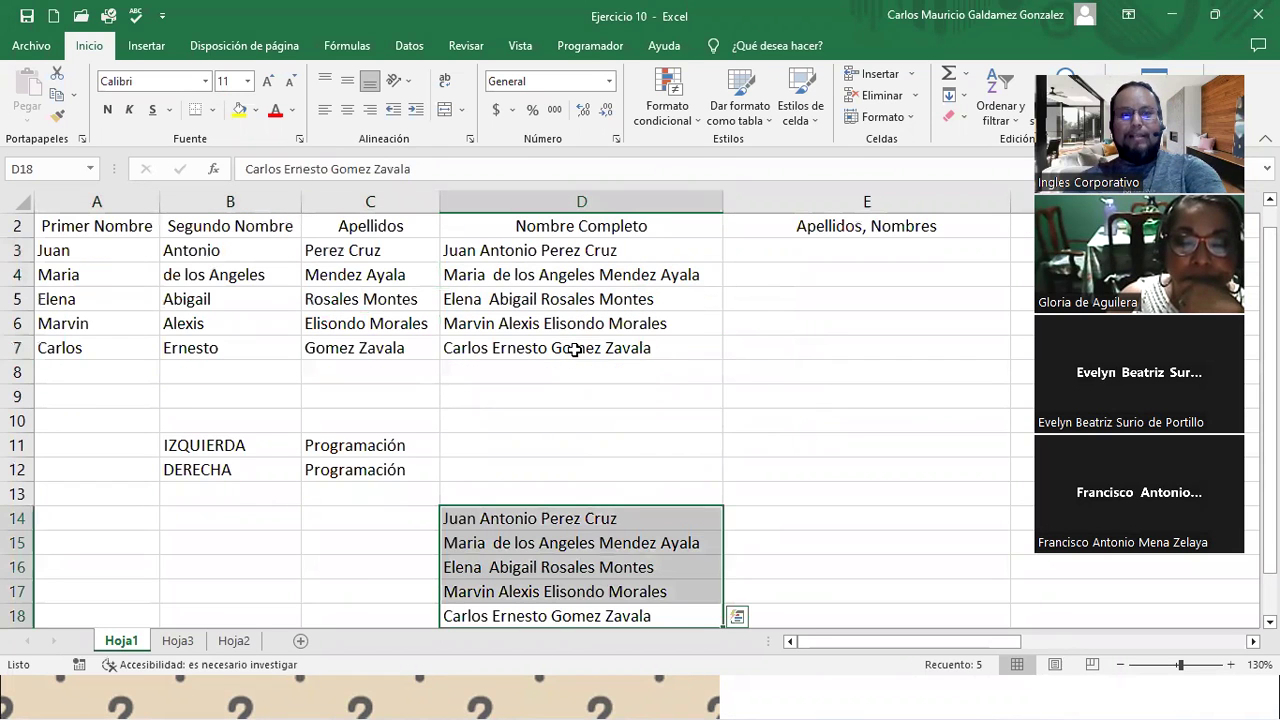
{"action": "key", "text": "ctrl+z"}
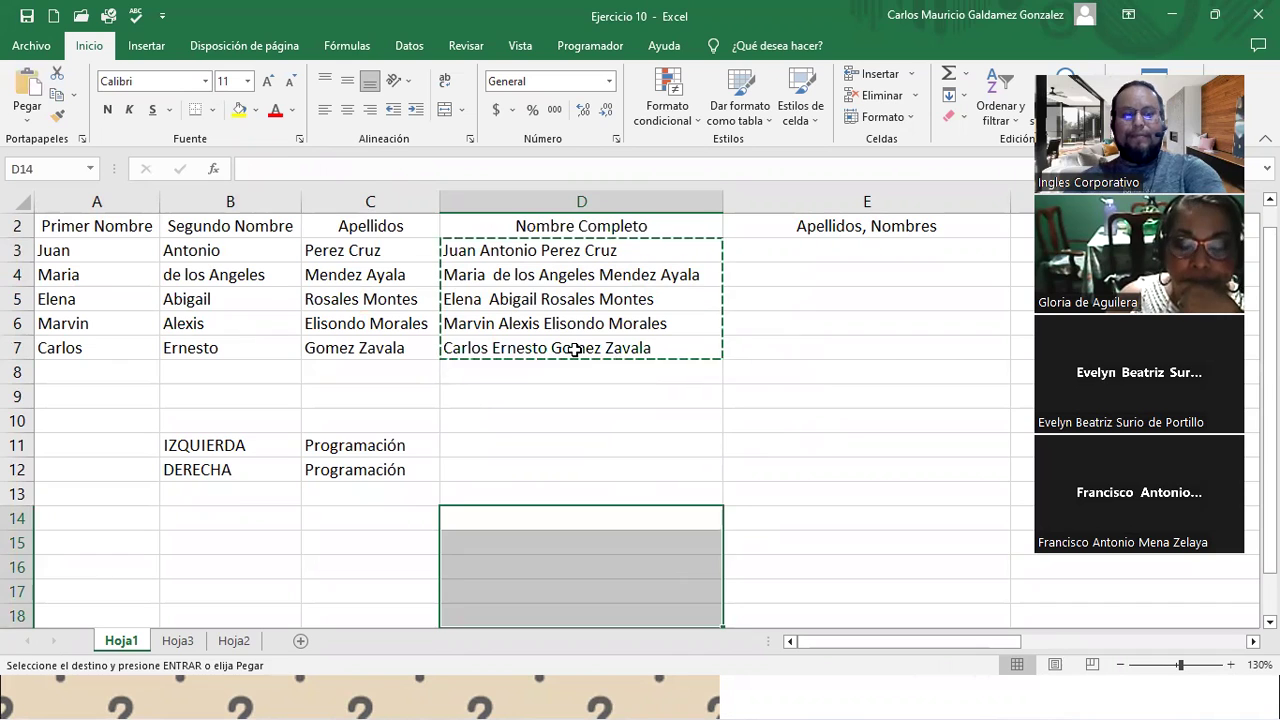
{"action": "key", "text": "Escape"}
{"action": "left_click", "coordinate": [580, 386]}
{"action": "scroll", "coordinate": [568, 385], "scroll_direction": "up", "scroll_amount": 1}
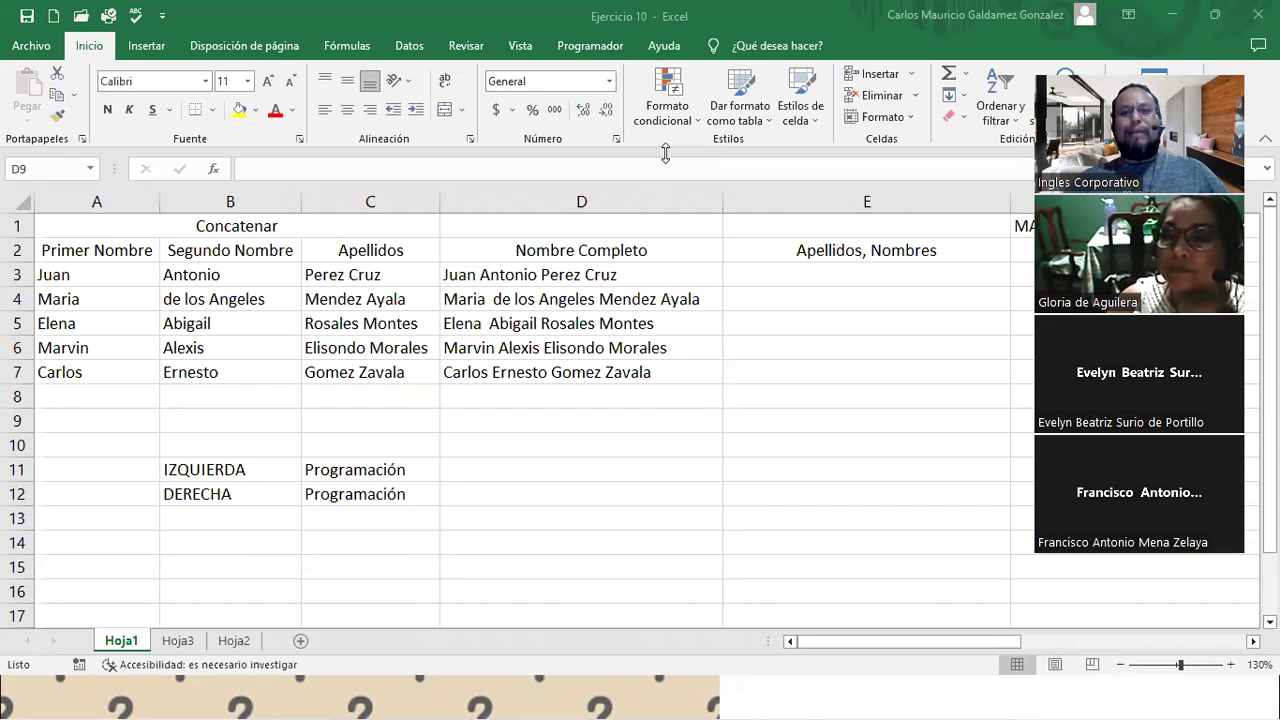
- Shrink and minimize the Excel window to show the slide, then bring Excel back up
{"action": "left_click", "coordinate": [790, 276]}
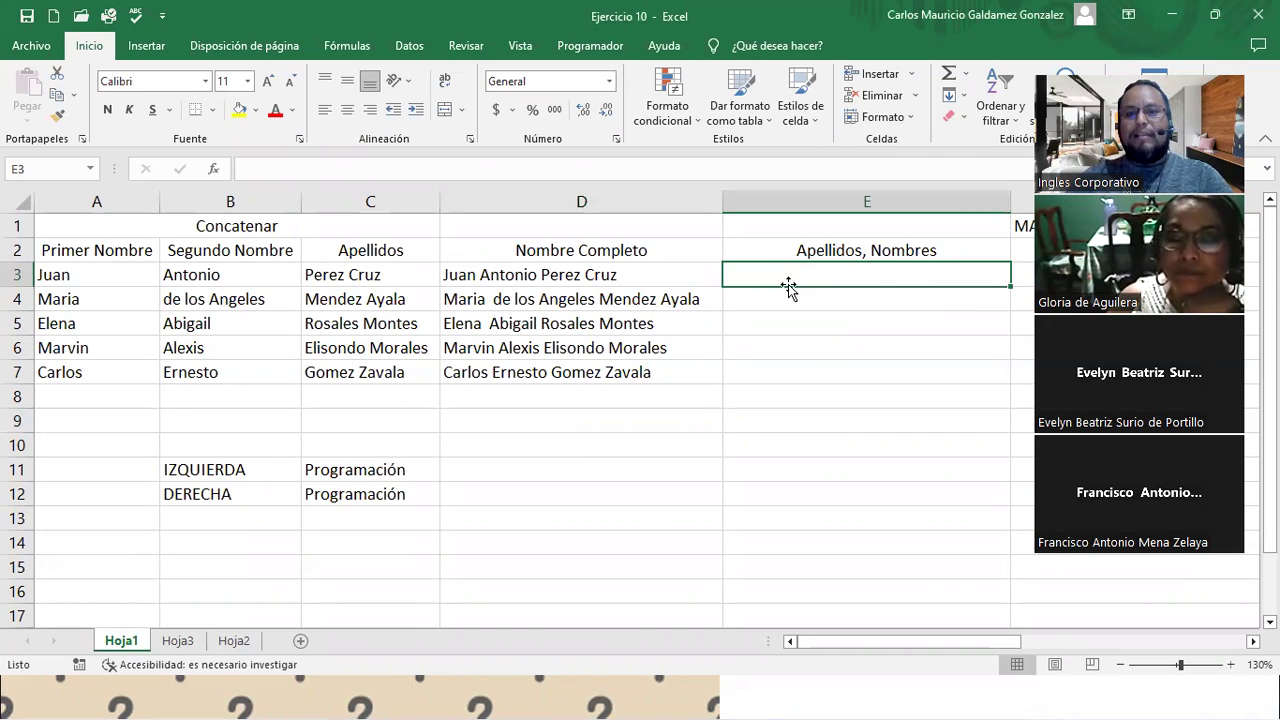
{"action": "left_click", "coordinate": [763, 249]}
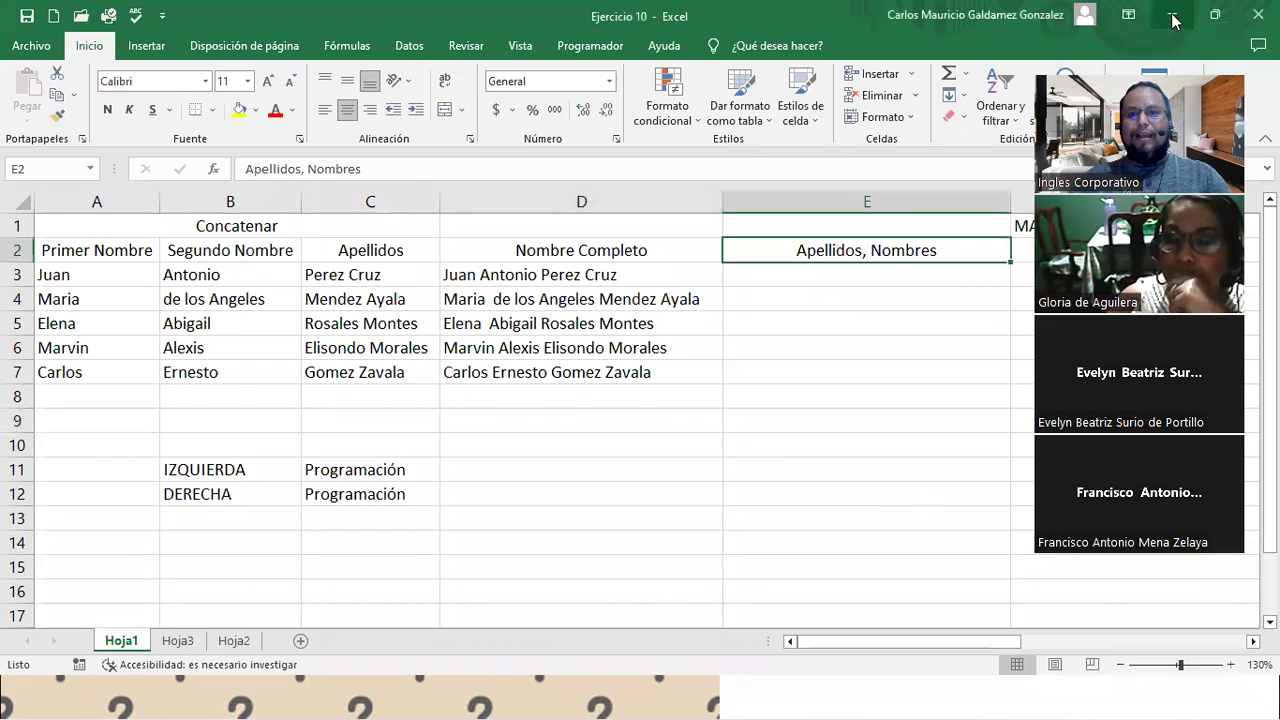
{"action": "left_click", "coordinate": [1214, 15]}
{"action": "left_click_drag", "start_coordinate": [446, 32], "coordinate": [530, 648]}
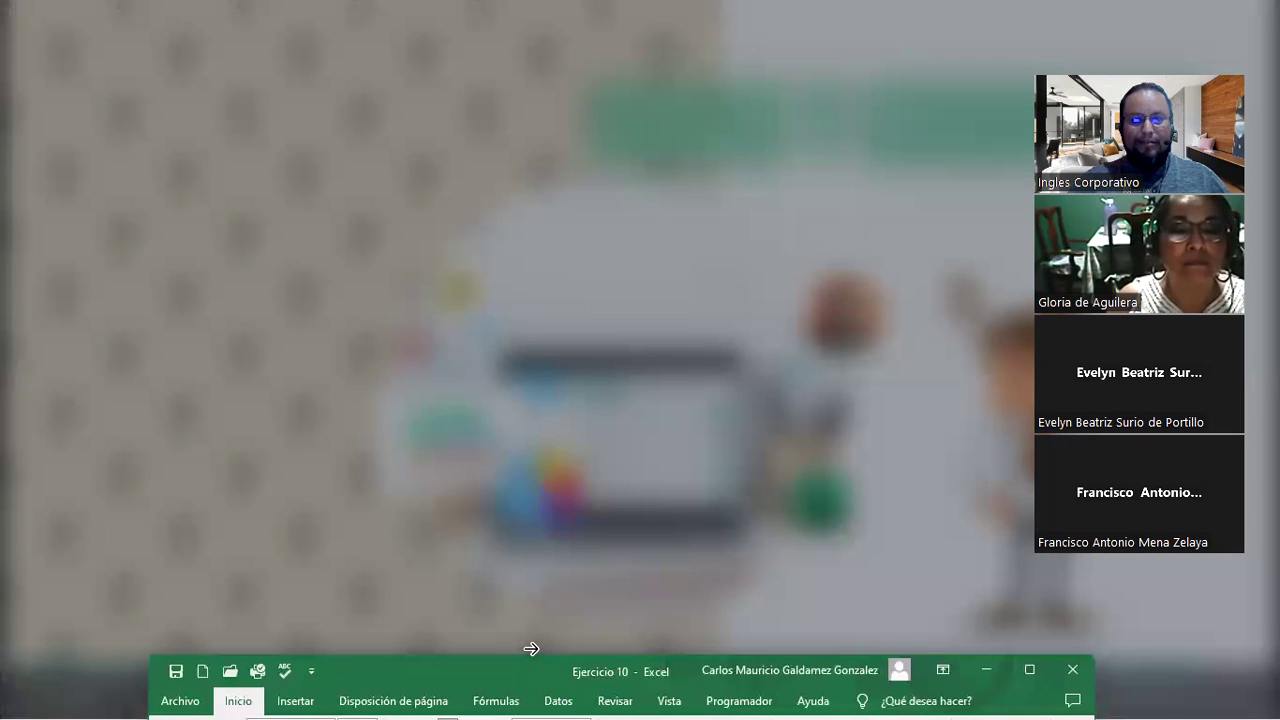
{"action": "left_click", "coordinate": [598, 379]}
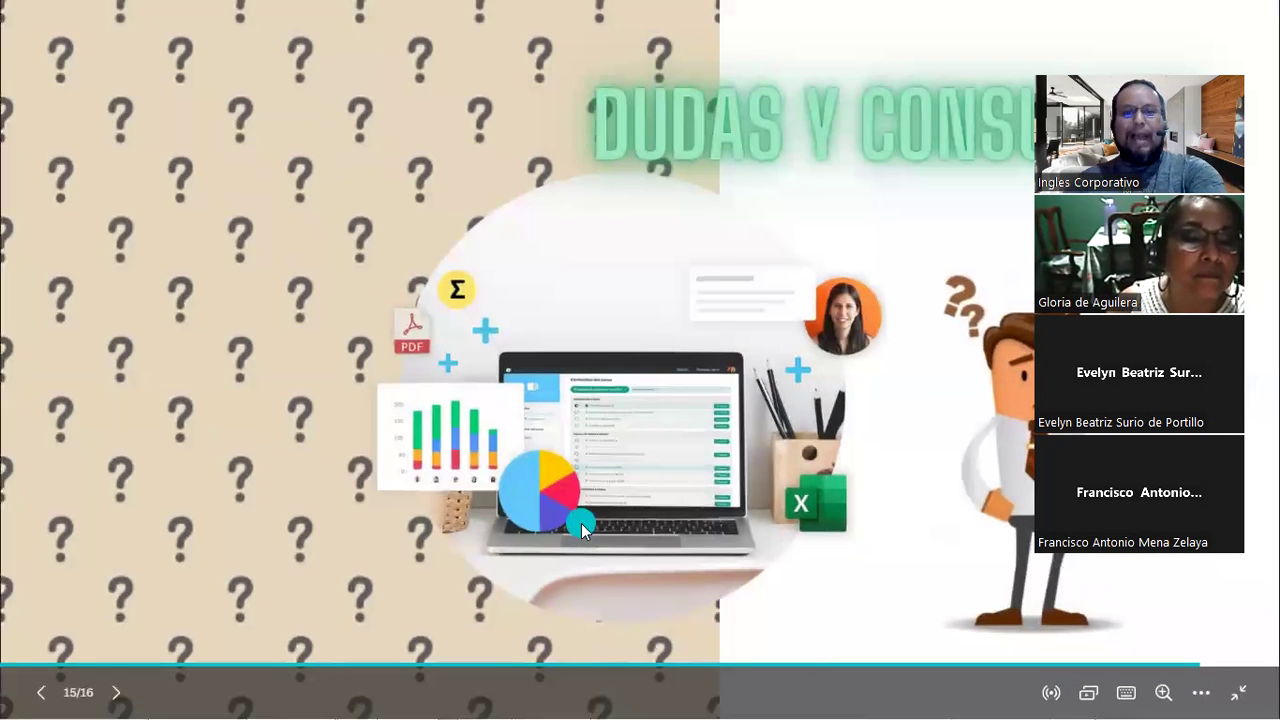
{"action": "key", "text": "alt+Tab"}
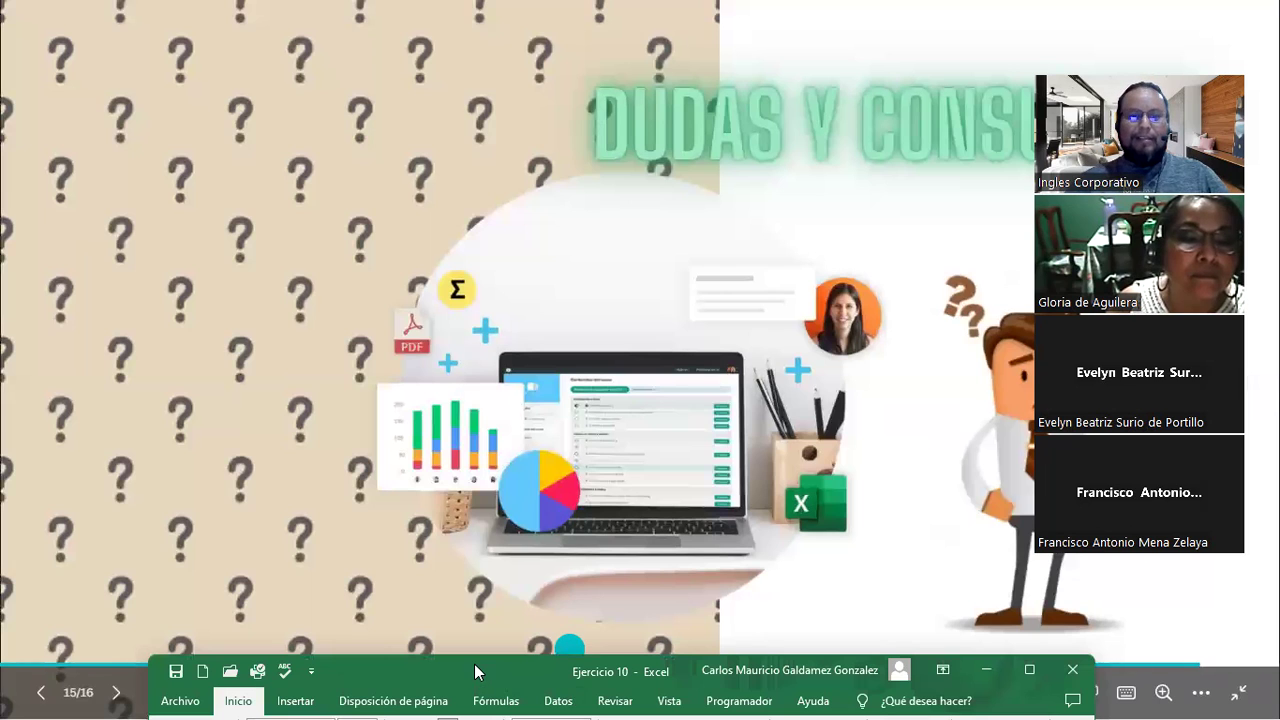
{"action": "mouse_move", "coordinate": [474, 664]}
{"action": "left_mouse_down"}
{"action": "mouse_move", "coordinate": [375, 79]}
{"action": "mouse_move", "coordinate": [436, 681]}
{"action": "left_mouse_up"}
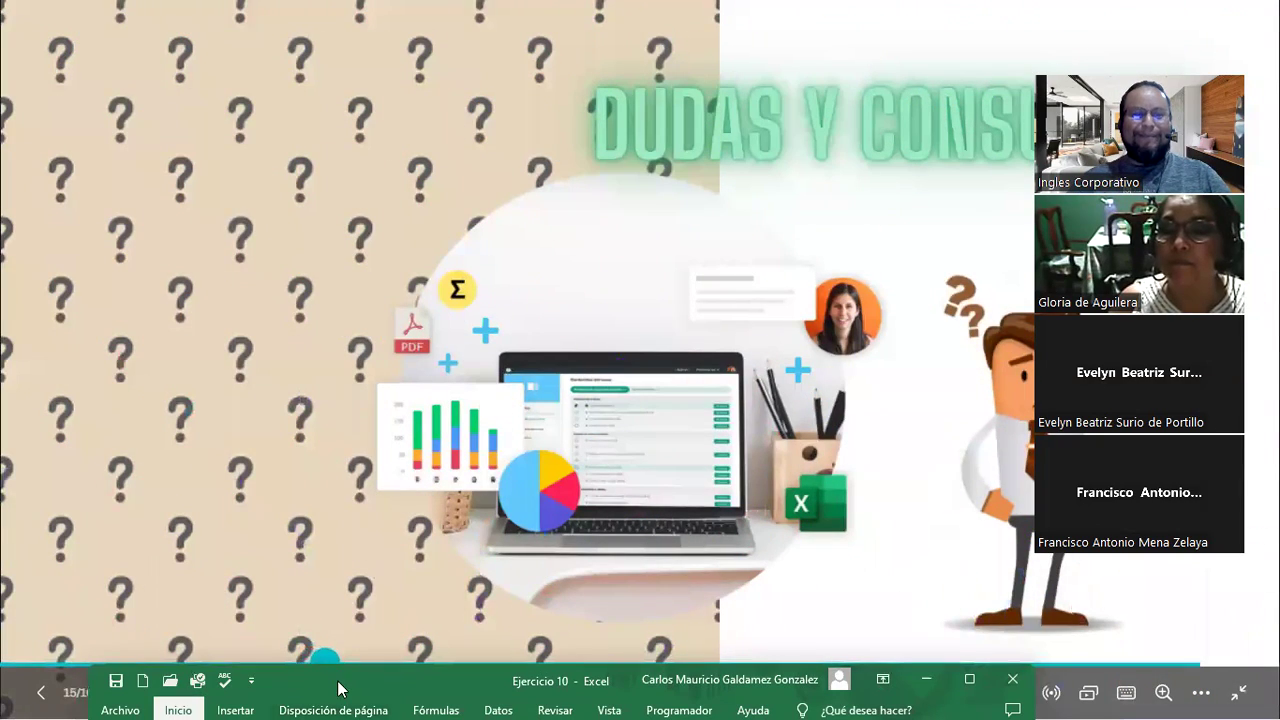
{"action": "left_click_drag", "start_coordinate": [341, 666], "coordinate": [300, 77]}
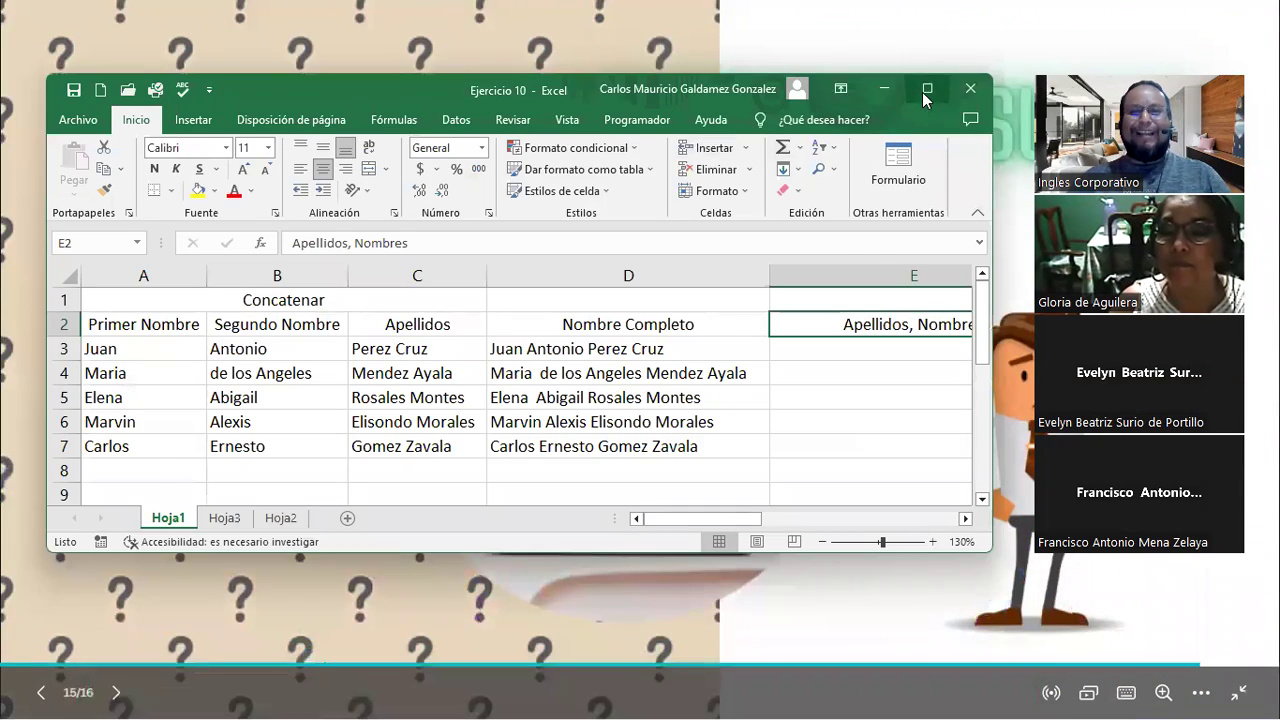
- Maximize the Excel window to fill the screen again
{"action": "left_click", "coordinate": [928, 89]}
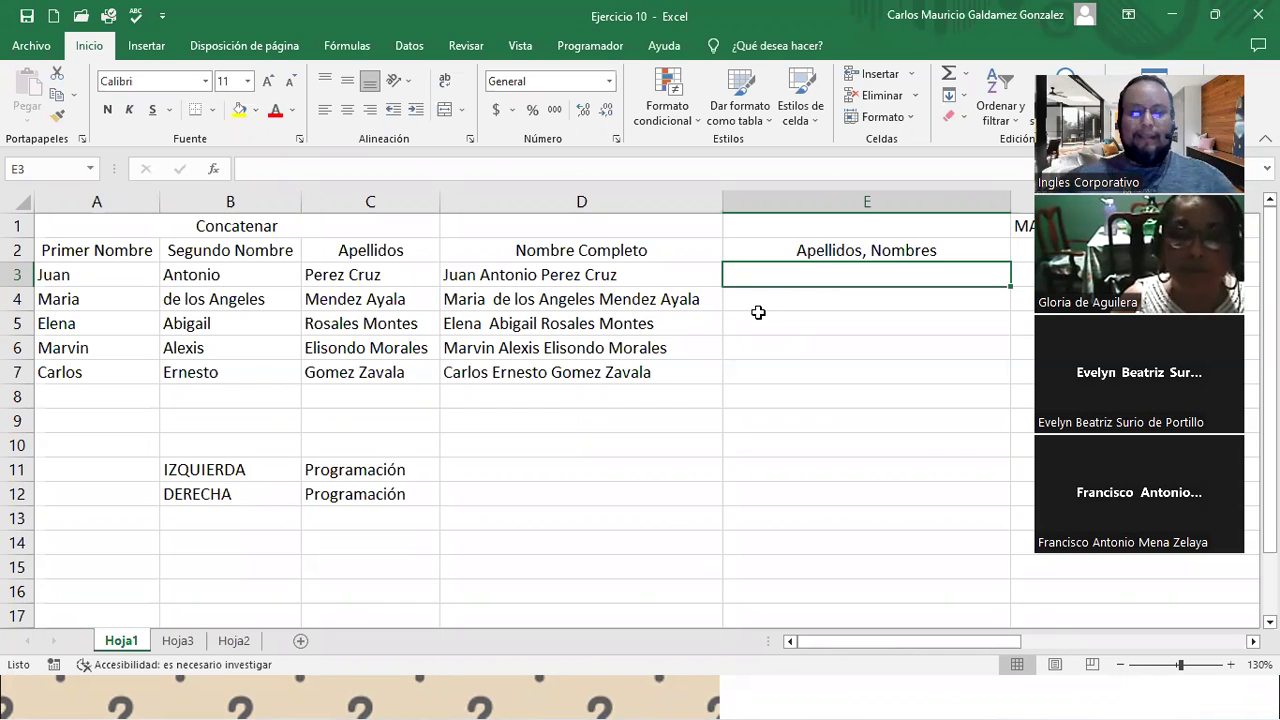
{"action": "type", "text": "=c"}
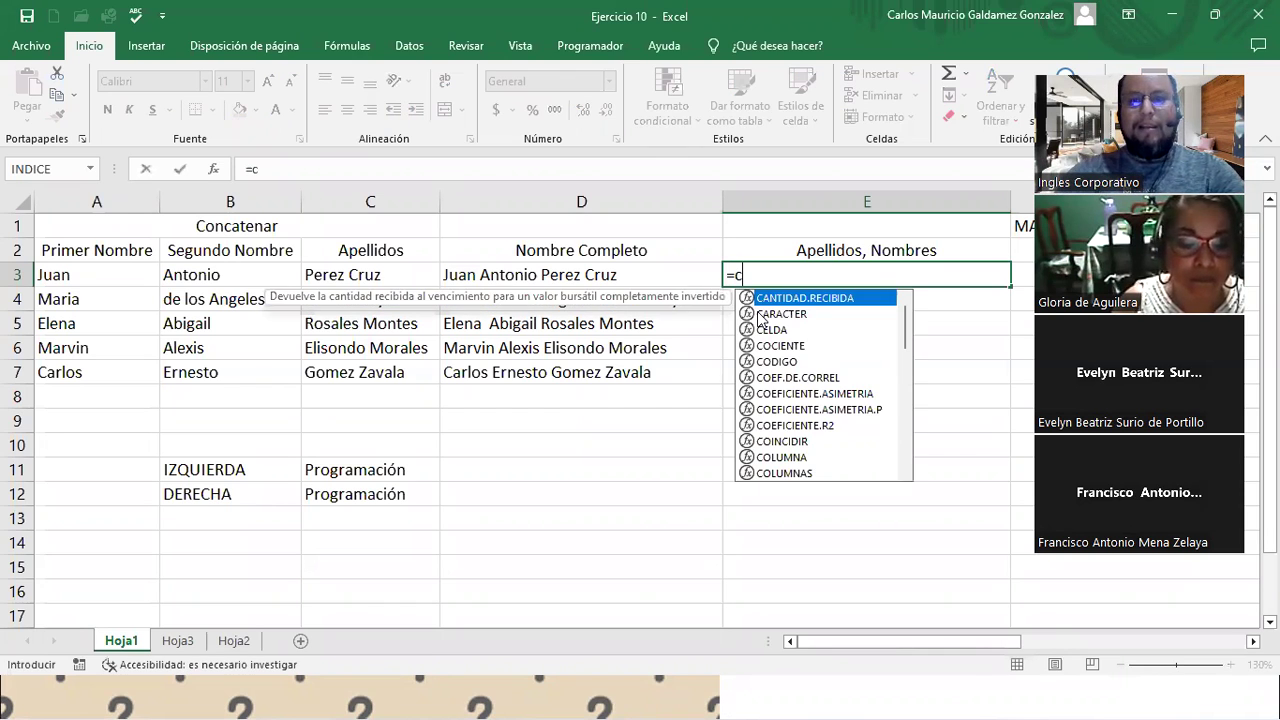
{"action": "type", "text": "oncat"}
{"action": "key", "text": "Tab"}
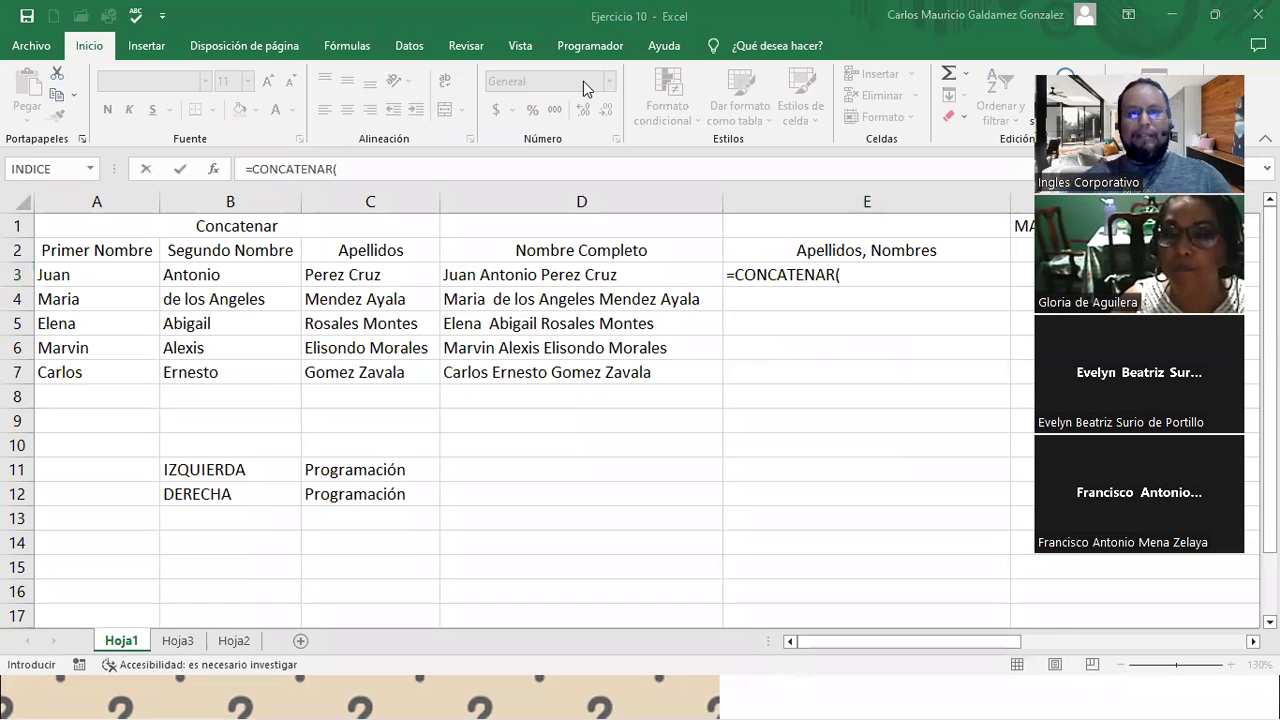
{"action": "left_click", "coordinate": [894, 267]}
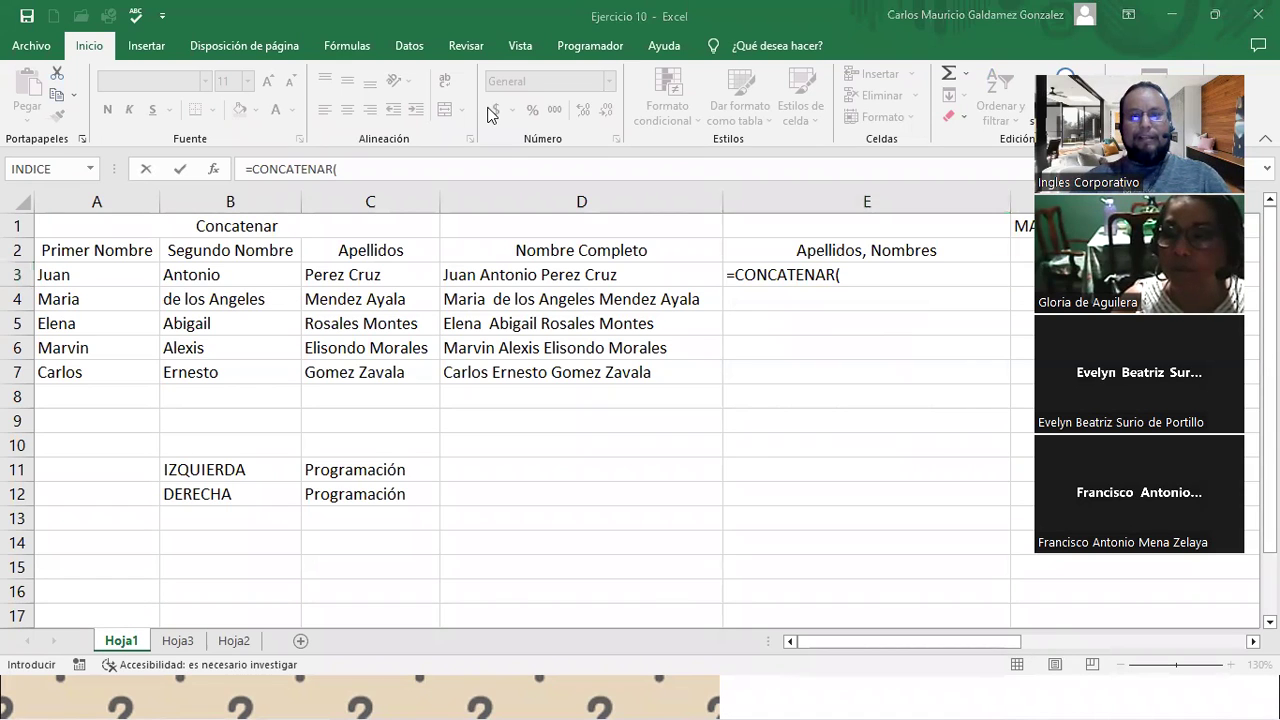
{"action": "left_click", "coordinate": [853, 279]}
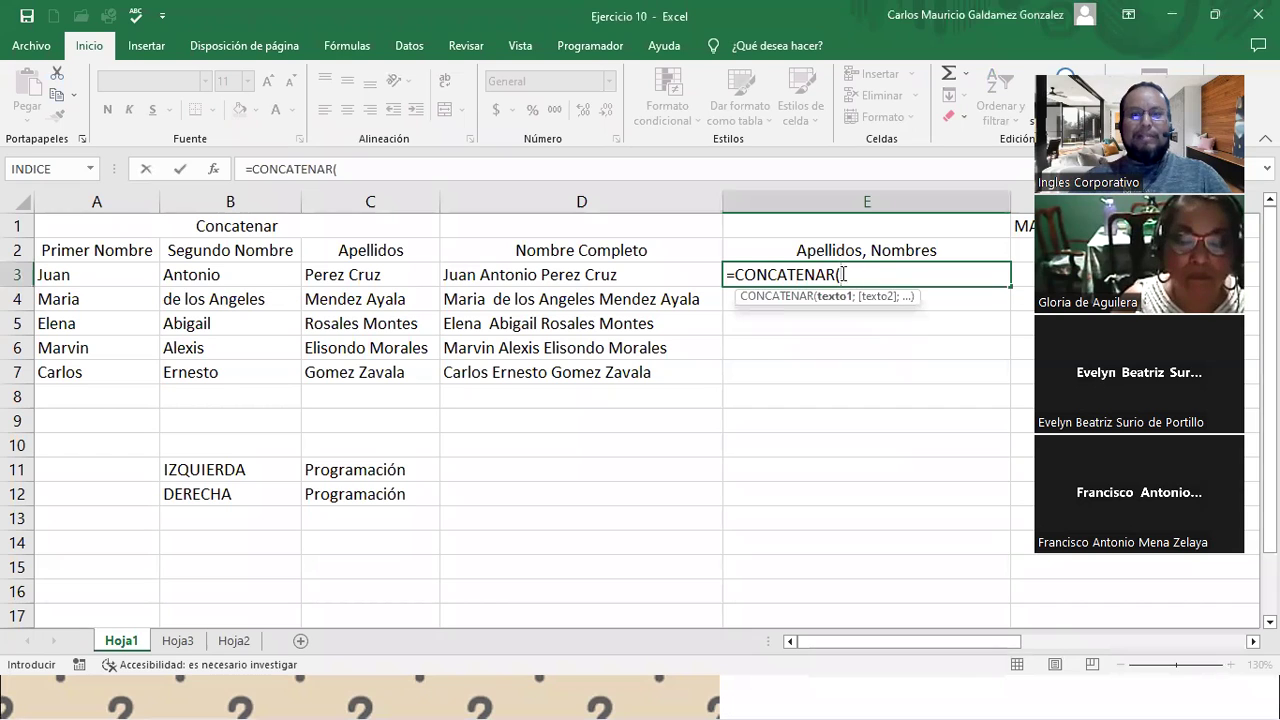
{"action": "left_click", "coordinate": [353, 279]}
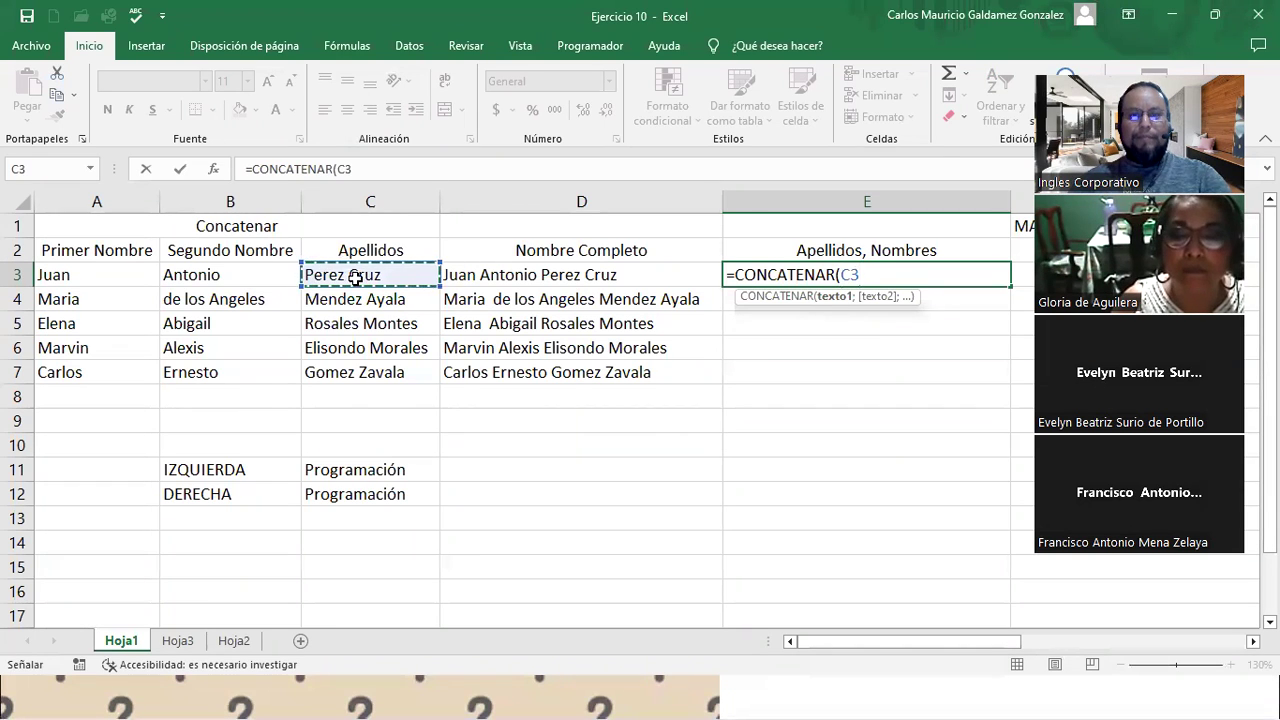
{"action": "type", "text": ";\","}
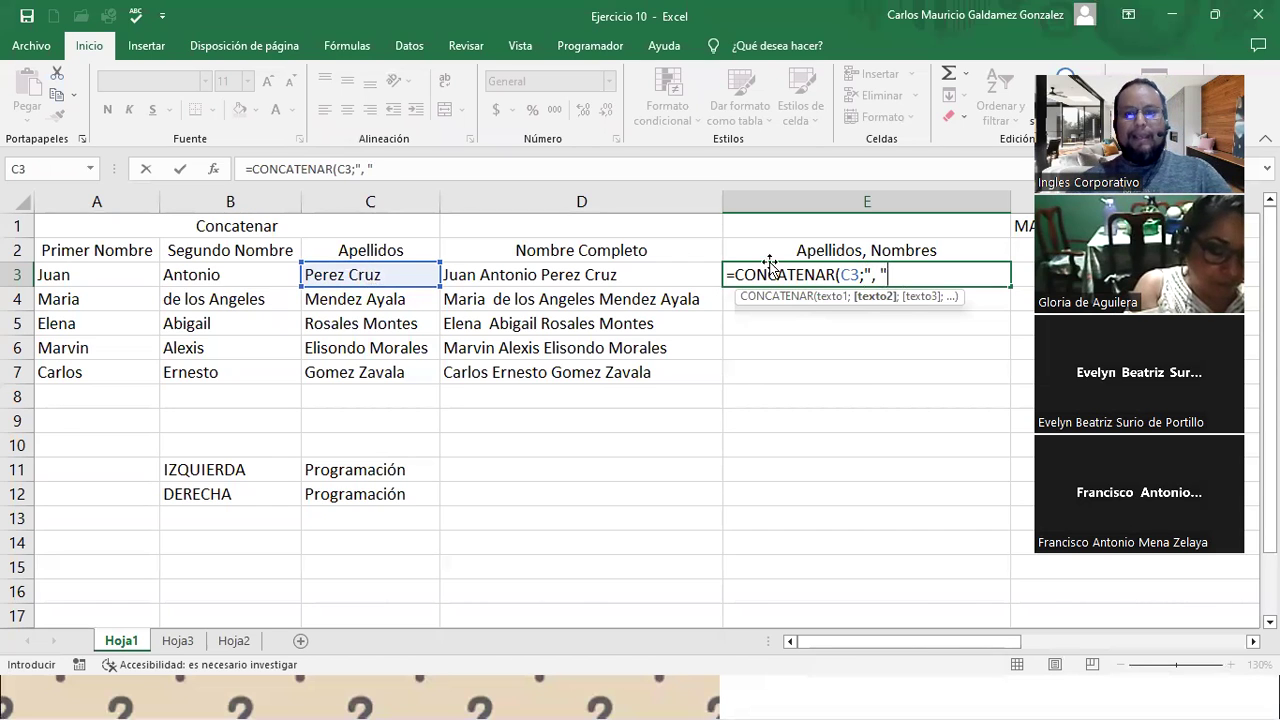
{"action": "type", "text": ";"}
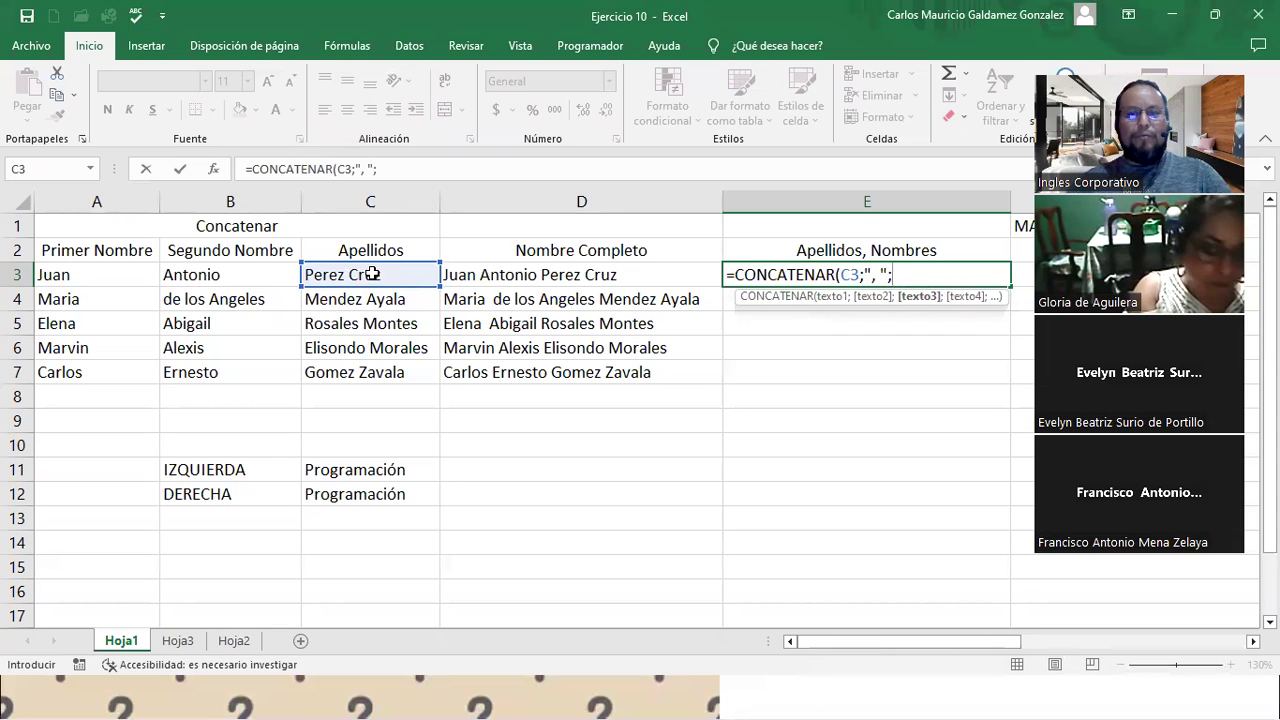
{"action": "left_click", "coordinate": [118, 270]}
{"action": "type", "text": ";"}
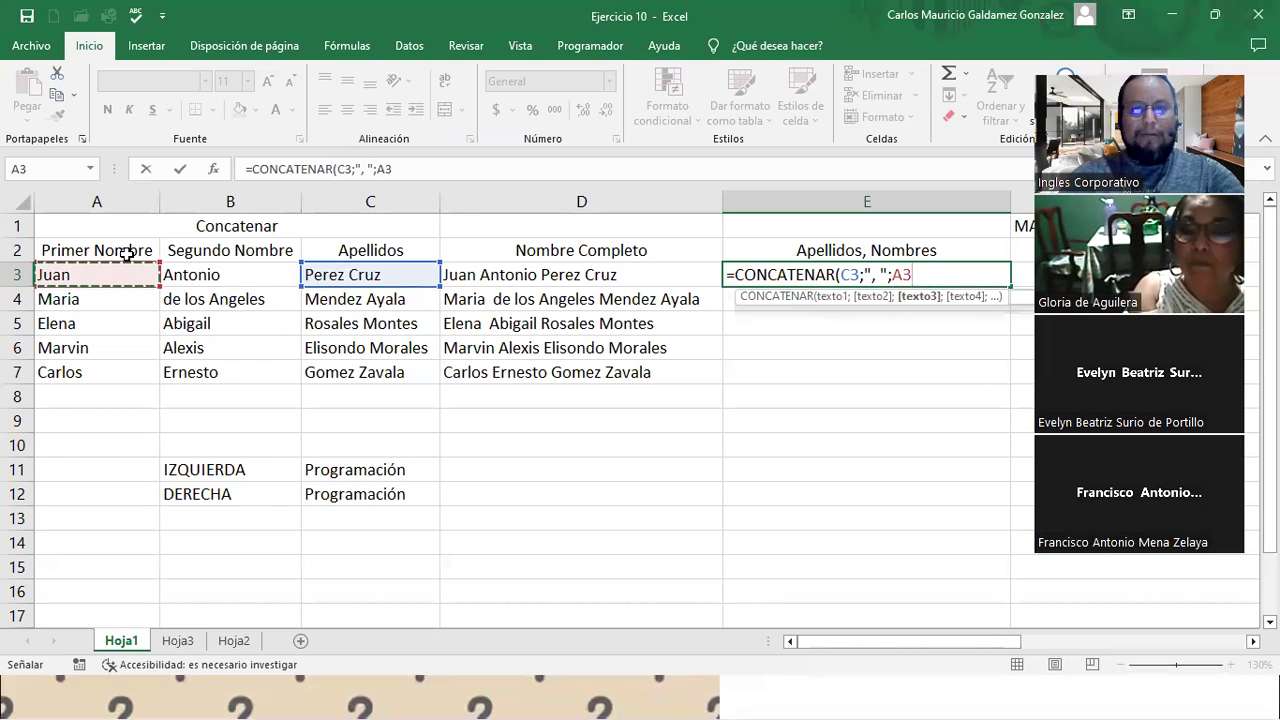
{"action": "type", "text": "\" \""}
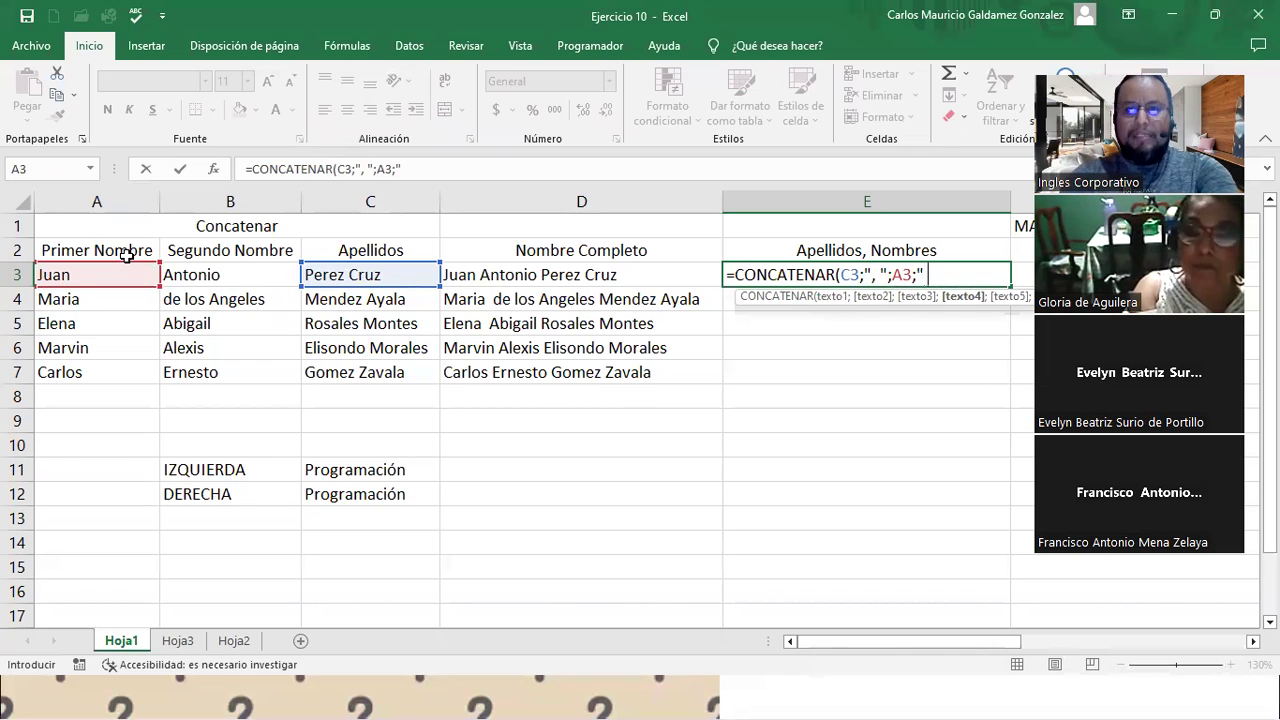
{"action": "type", "text": ";"}
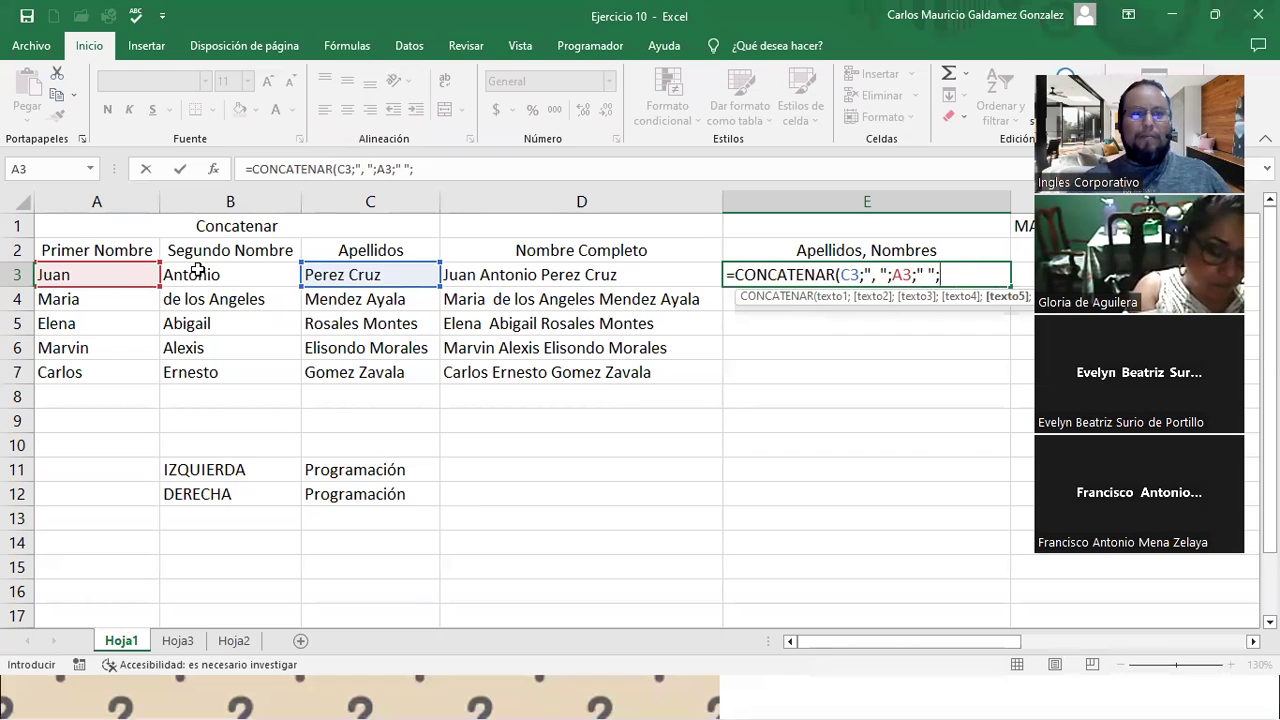
{"action": "left_click", "coordinate": [198, 270]}
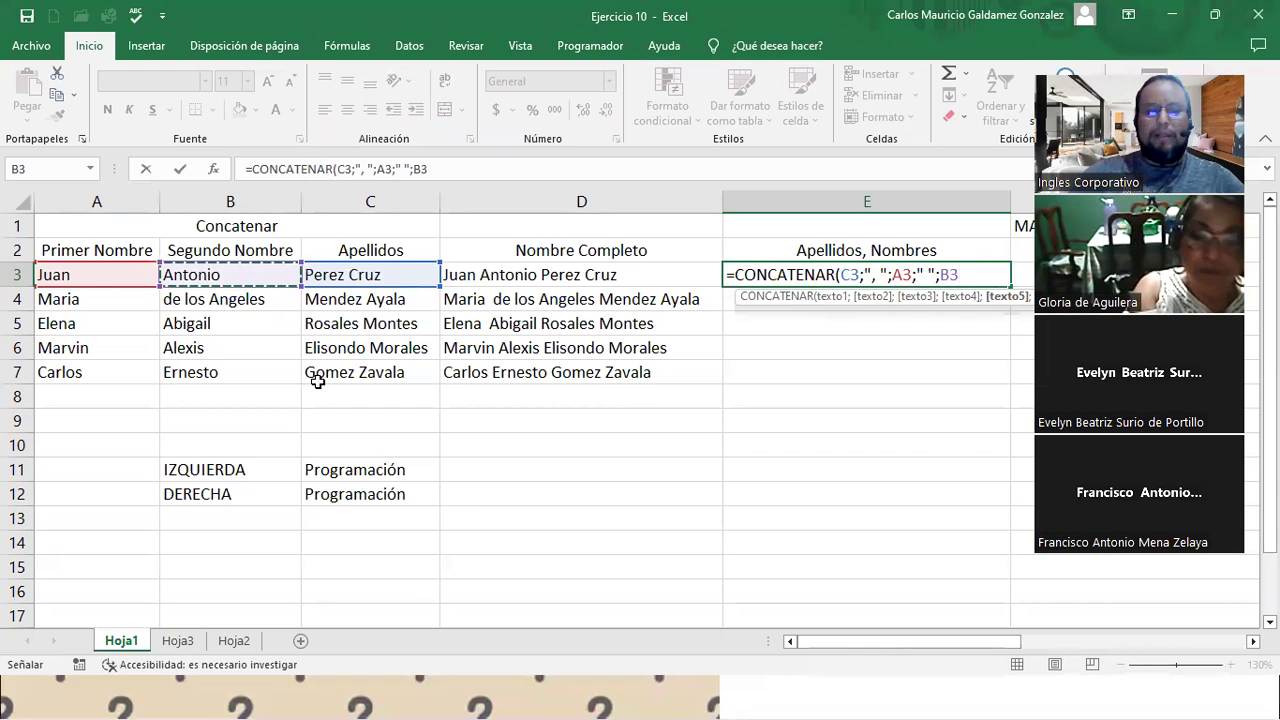
- Finish the surname-first formula in E3 and copy it down through E7
{"action": "type", "text": ")"}
{"action": "key", "text": "Return"}
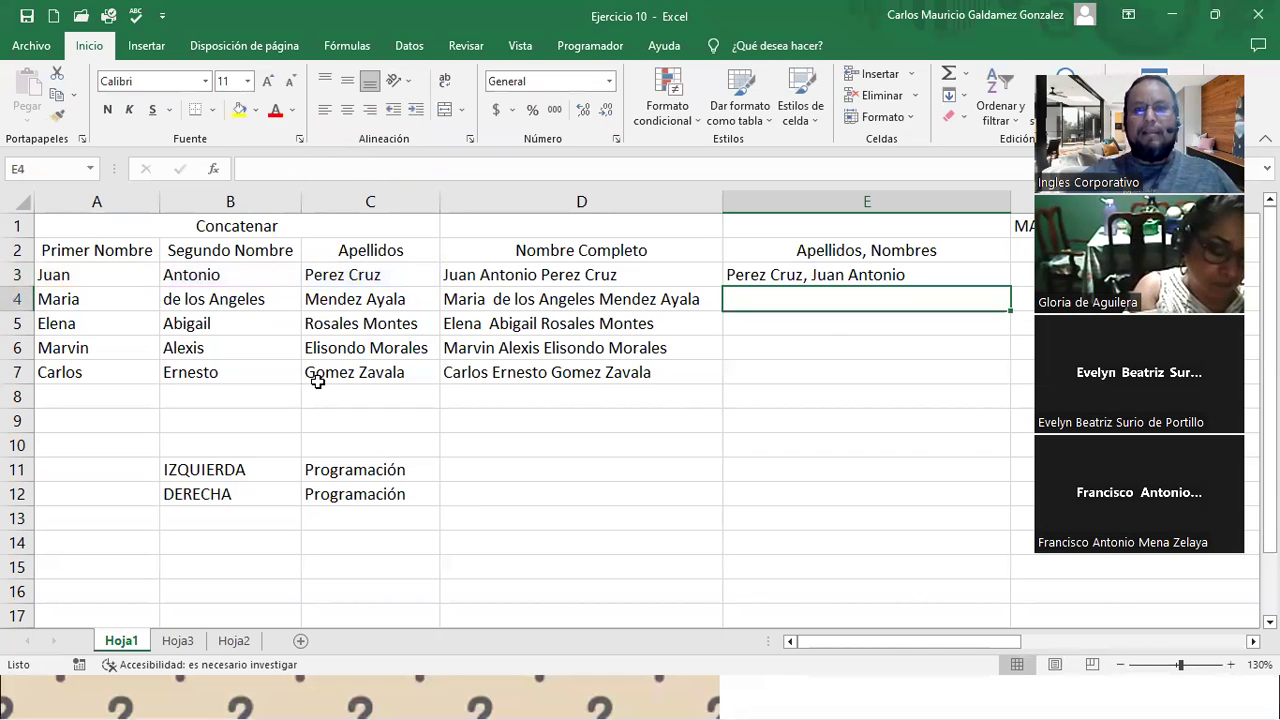
{"action": "left_click", "coordinate": [975, 285]}
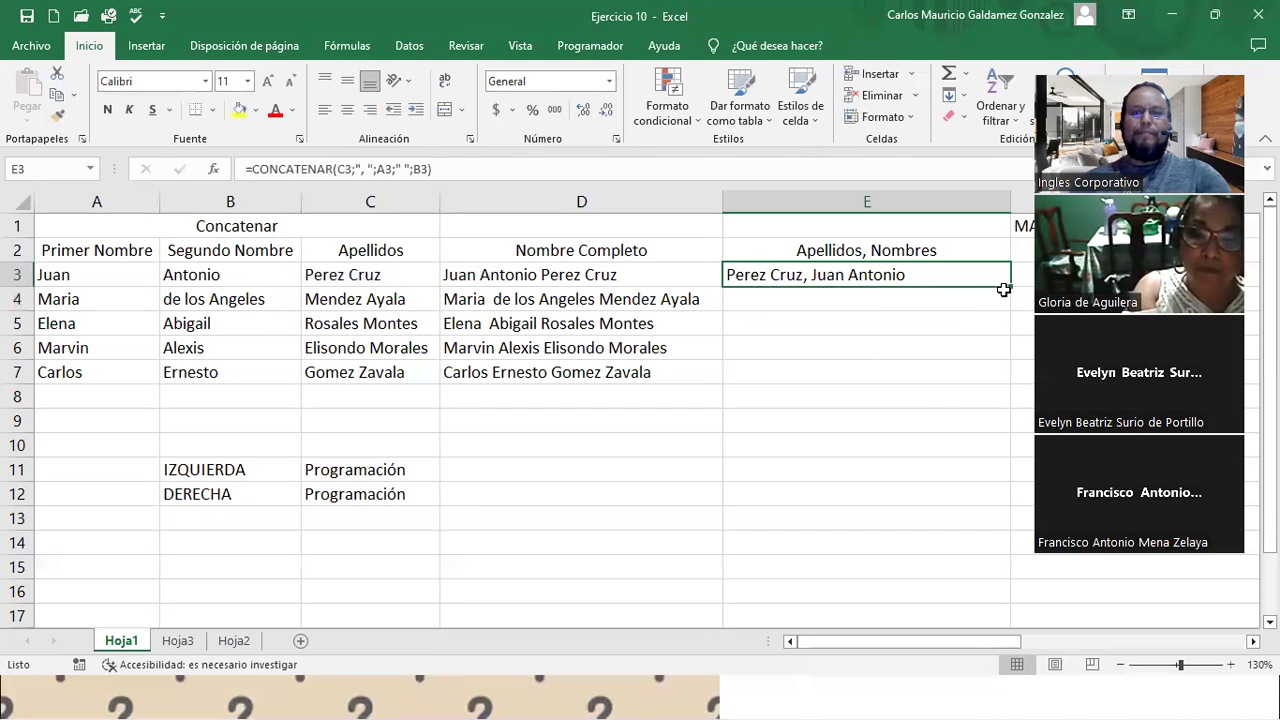
{"action": "double_click", "coordinate": [1011, 286]}
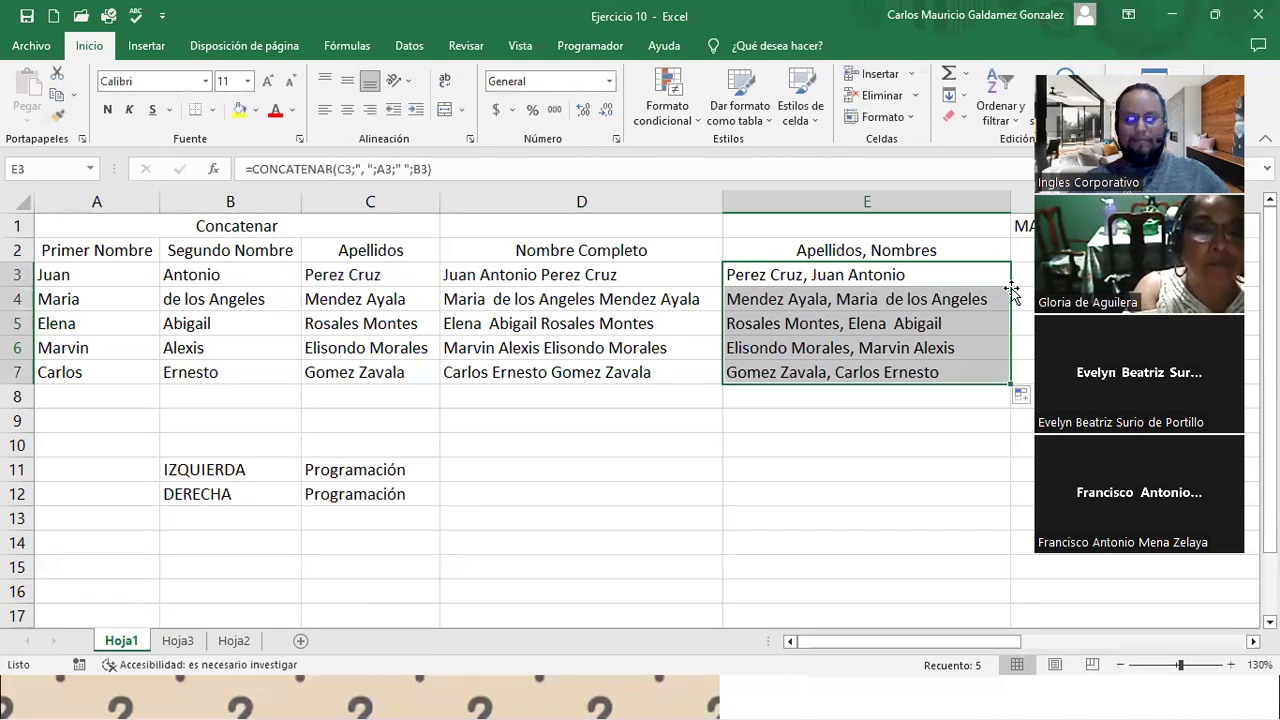
{"action": "left_click", "coordinate": [1009, 201]}
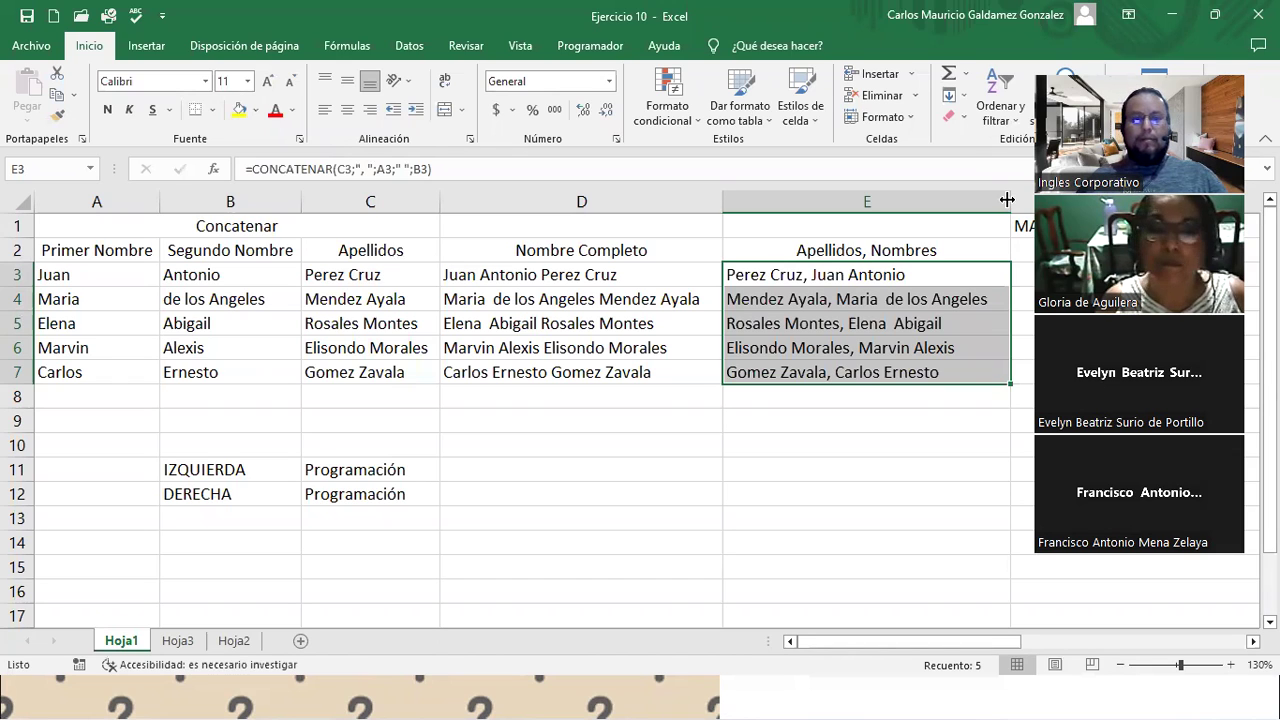
{"action": "left_click", "coordinate": [829, 290]}
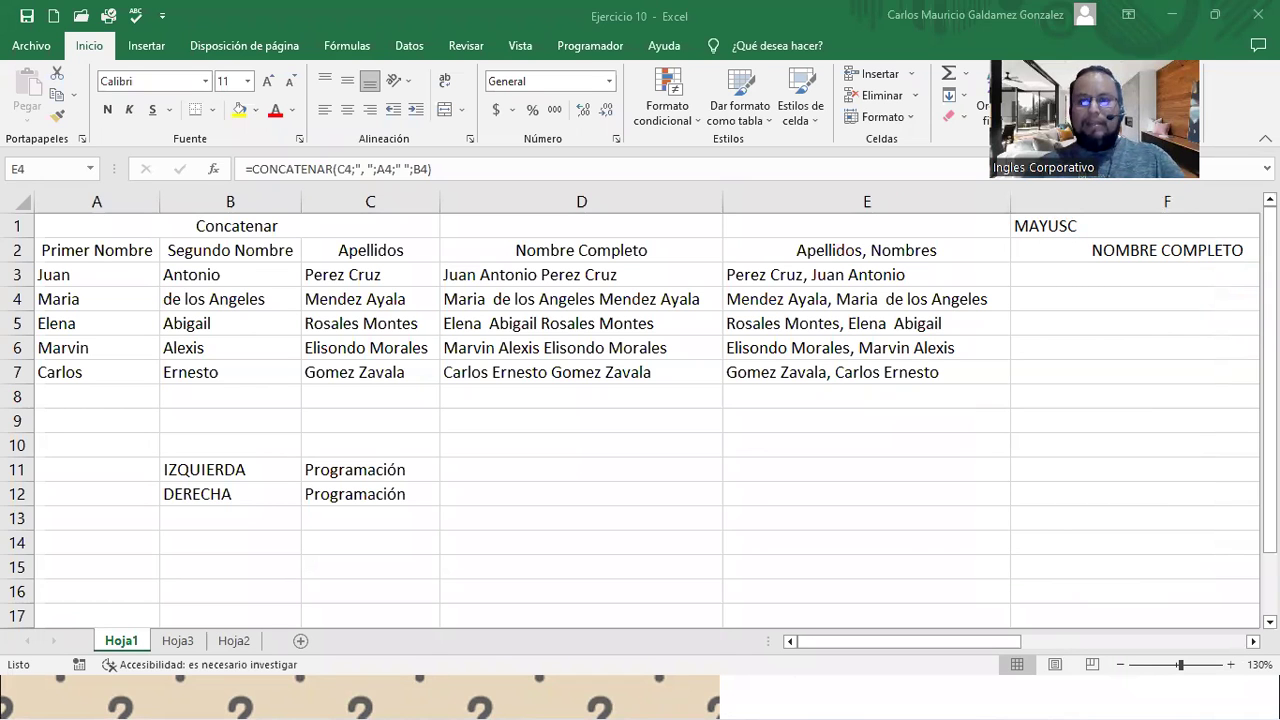
- Clear the lowercase formulas from G3:G7 under the minusc column
{"action": "left_click", "coordinate": [1253, 641]}
{"action": "left_click", "coordinate": [1253, 641]}
{"action": "left_click", "coordinate": [1253, 641]}
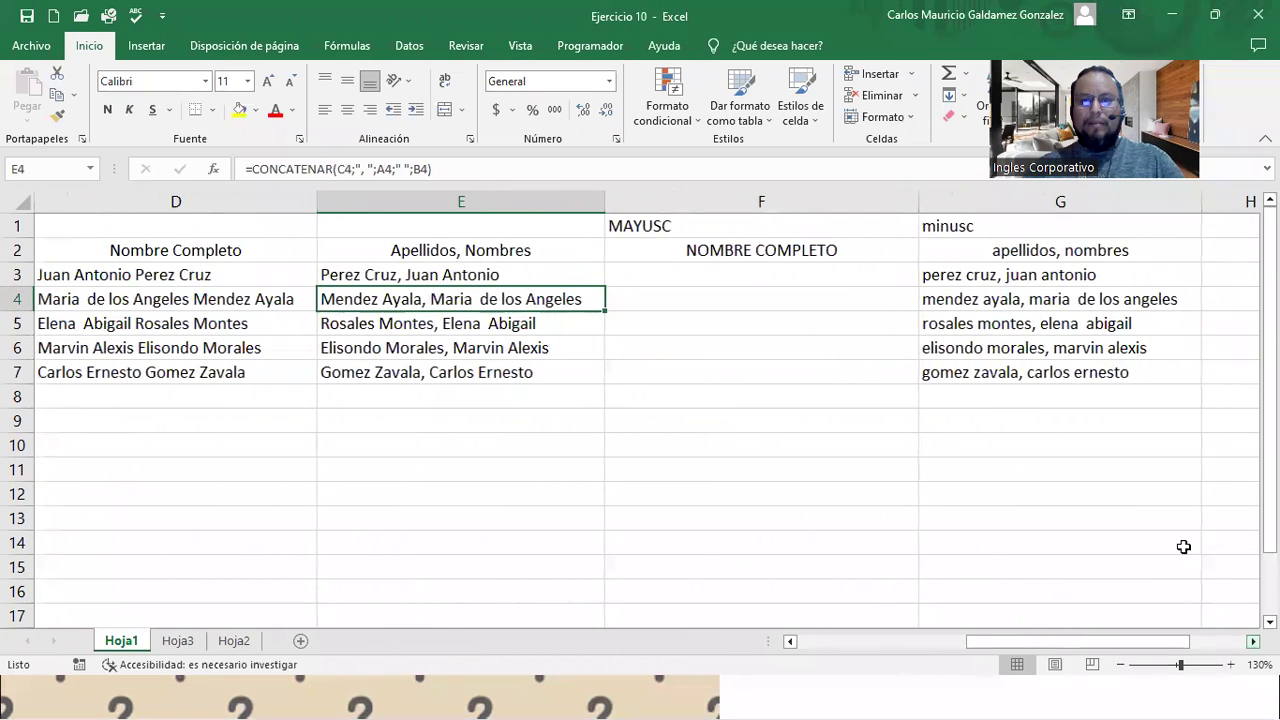
{"action": "left_click", "coordinate": [965, 279]}
{"action": "left_click_drag", "start_coordinate": [965, 279], "coordinate": [975, 372]}
{"action": "key", "text": "Delete"}
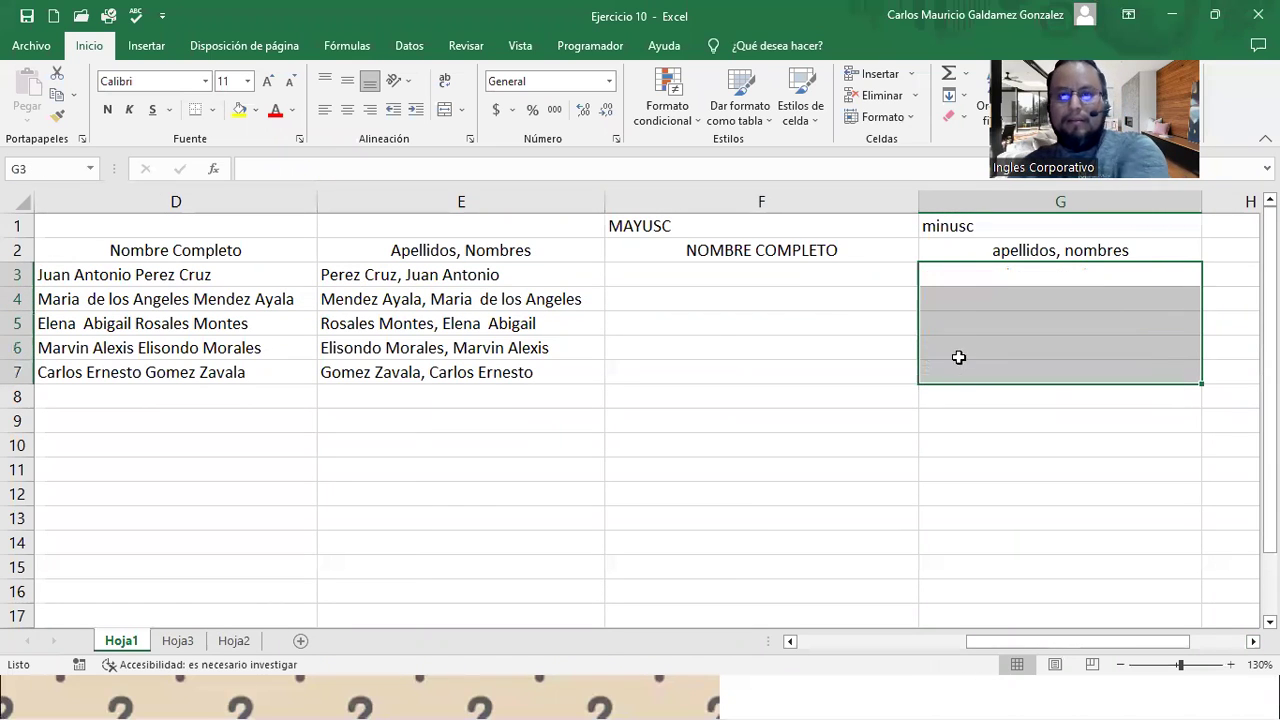
- Review the MAYUSC and minusc headers and the source names in D3:D7 and E3:E7
{"action": "left_click", "coordinate": [714, 288]}
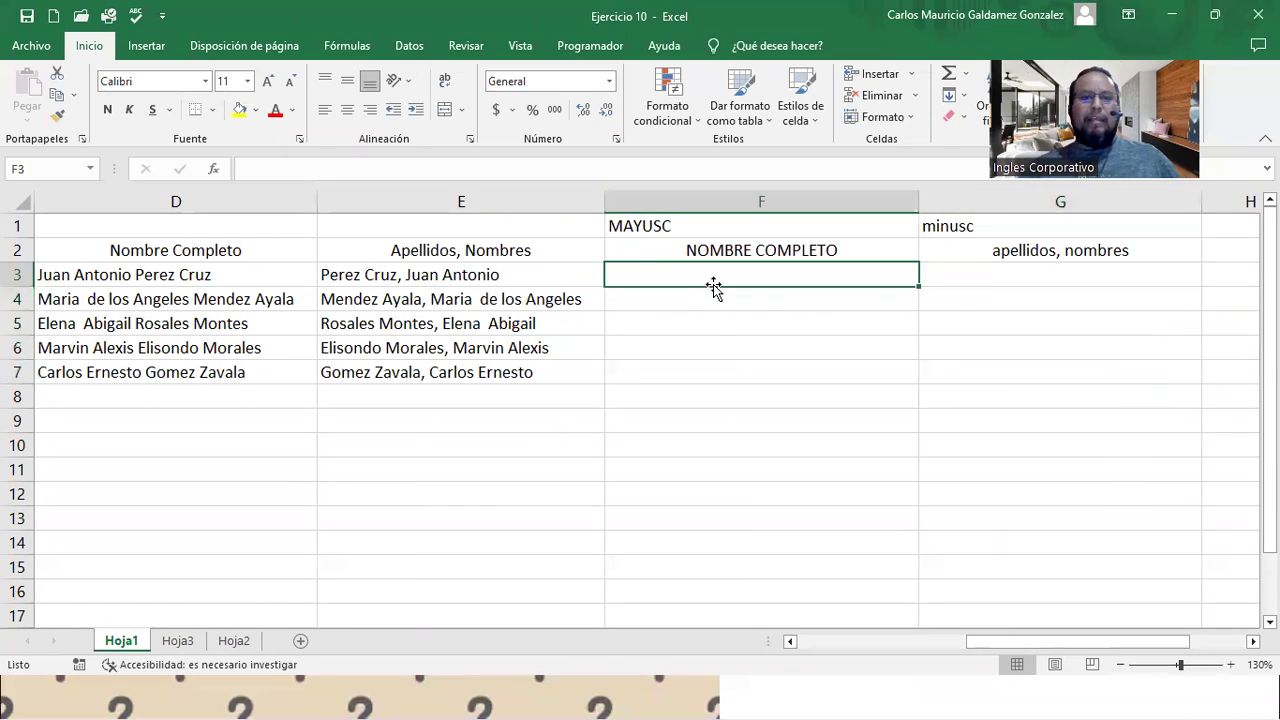
{"action": "left_click", "coordinate": [662, 251]}
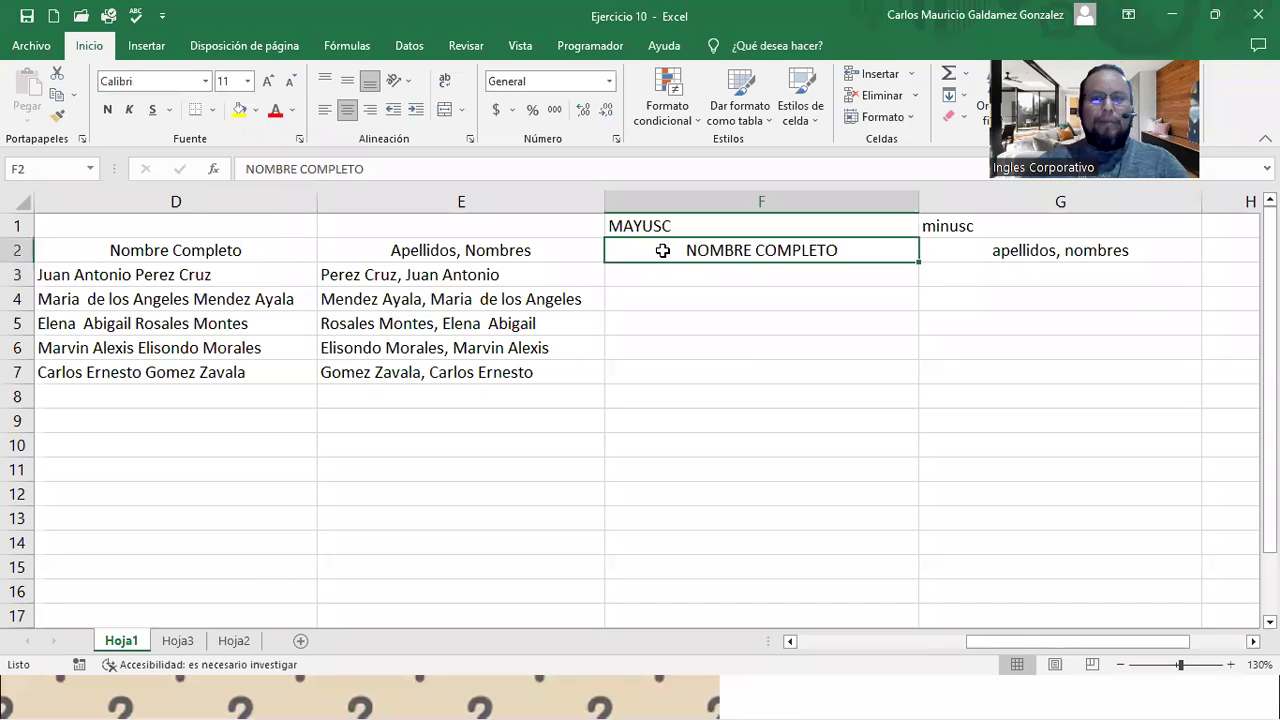
{"action": "left_click", "coordinate": [985, 256]}
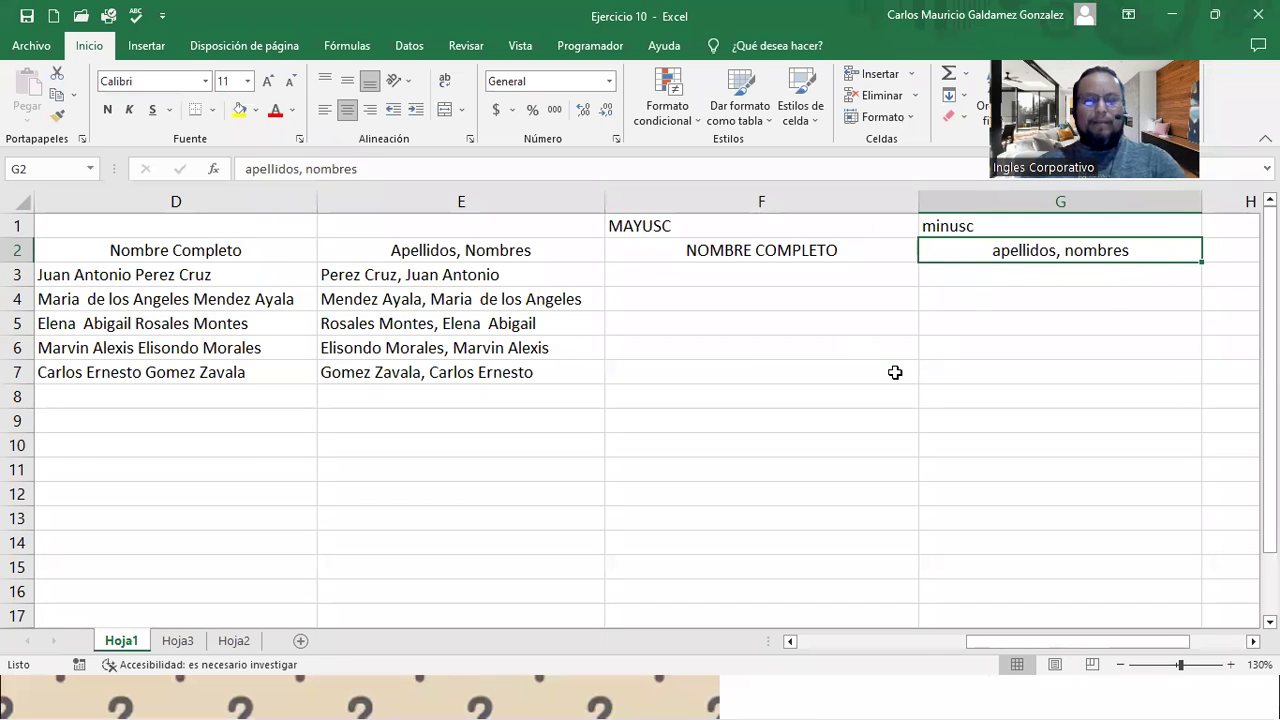
{"action": "left_click", "coordinate": [698, 221]}
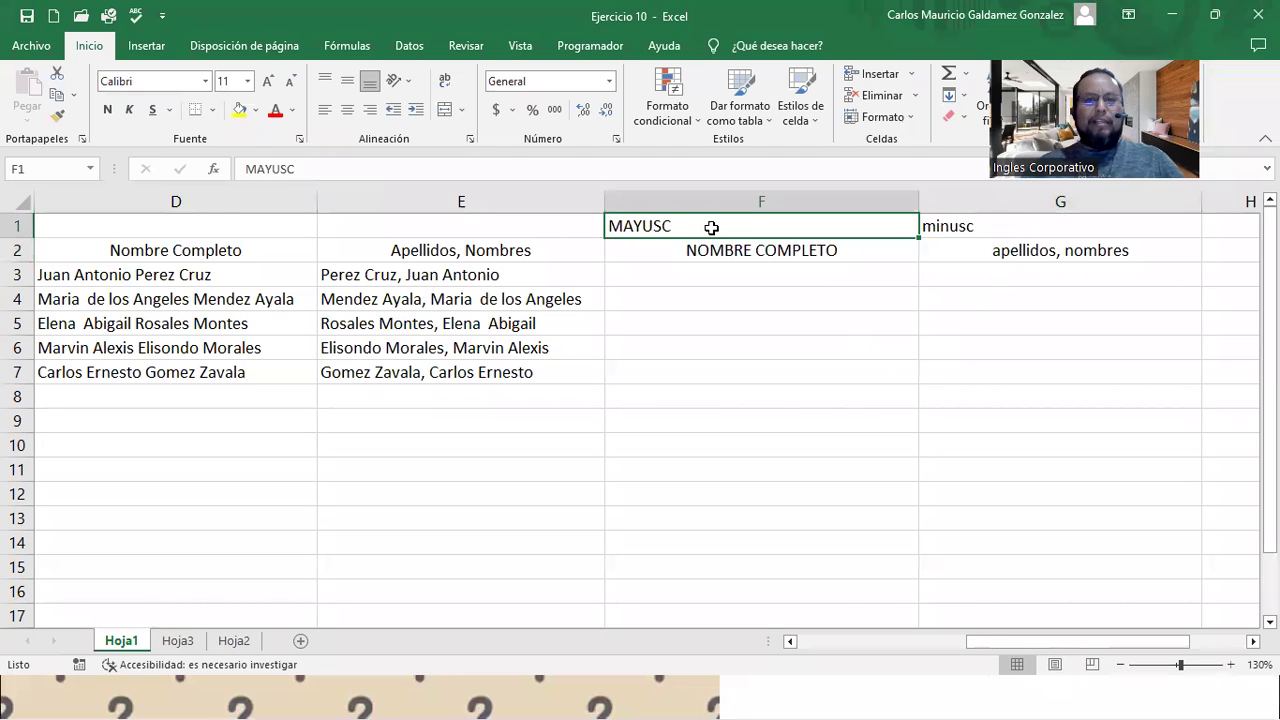
{"action": "left_click", "coordinate": [1007, 226]}
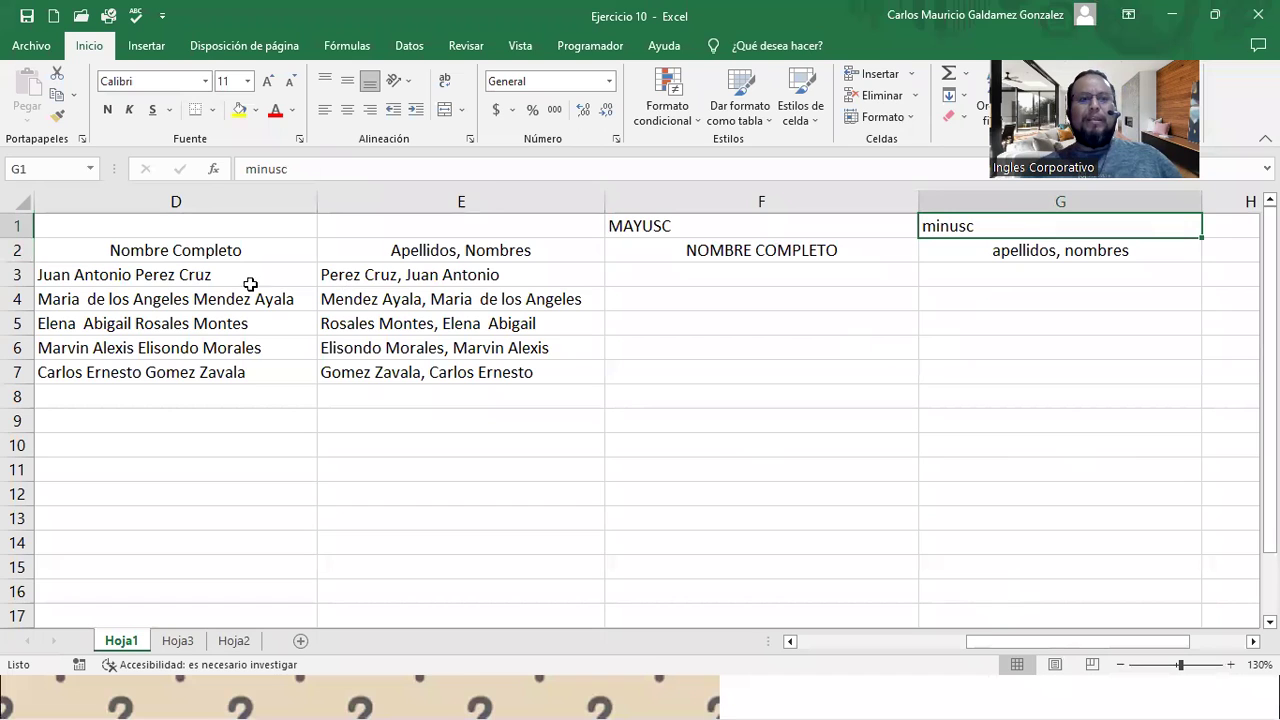
{"action": "left_click_drag", "start_coordinate": [157, 274], "coordinate": [172, 368]}
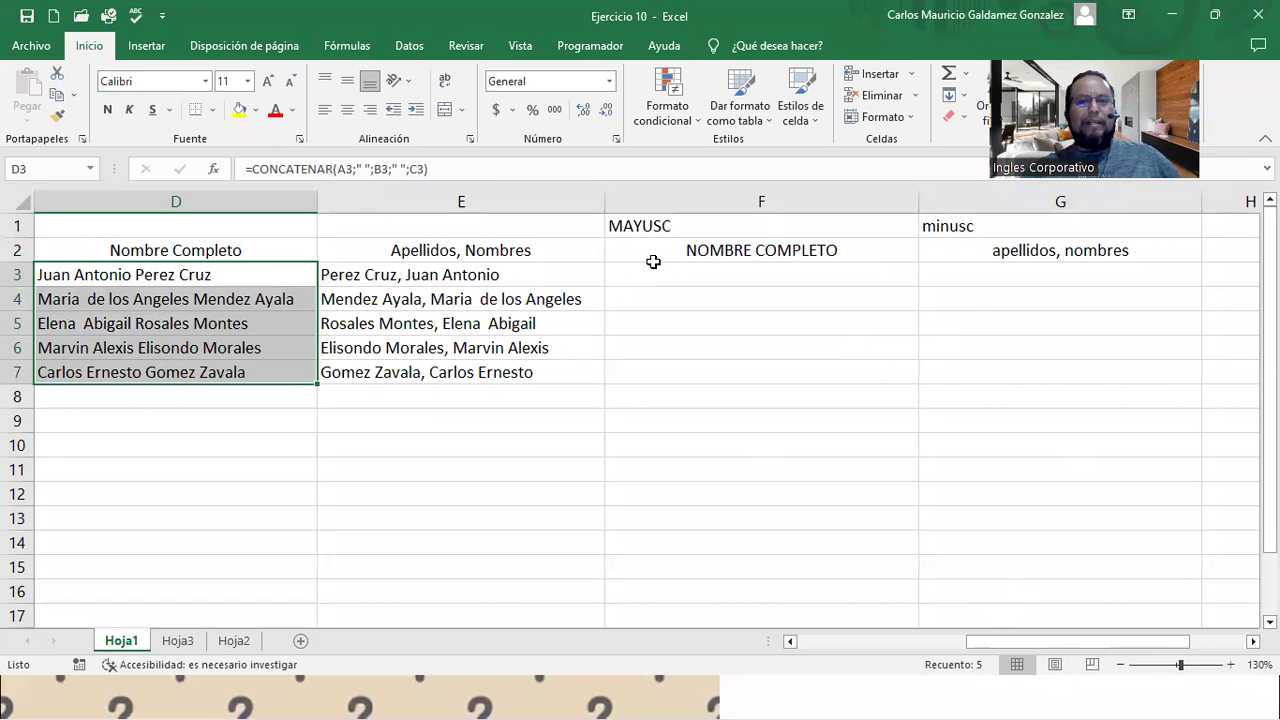
{"action": "left_click_drag", "start_coordinate": [405, 276], "coordinate": [428, 371]}
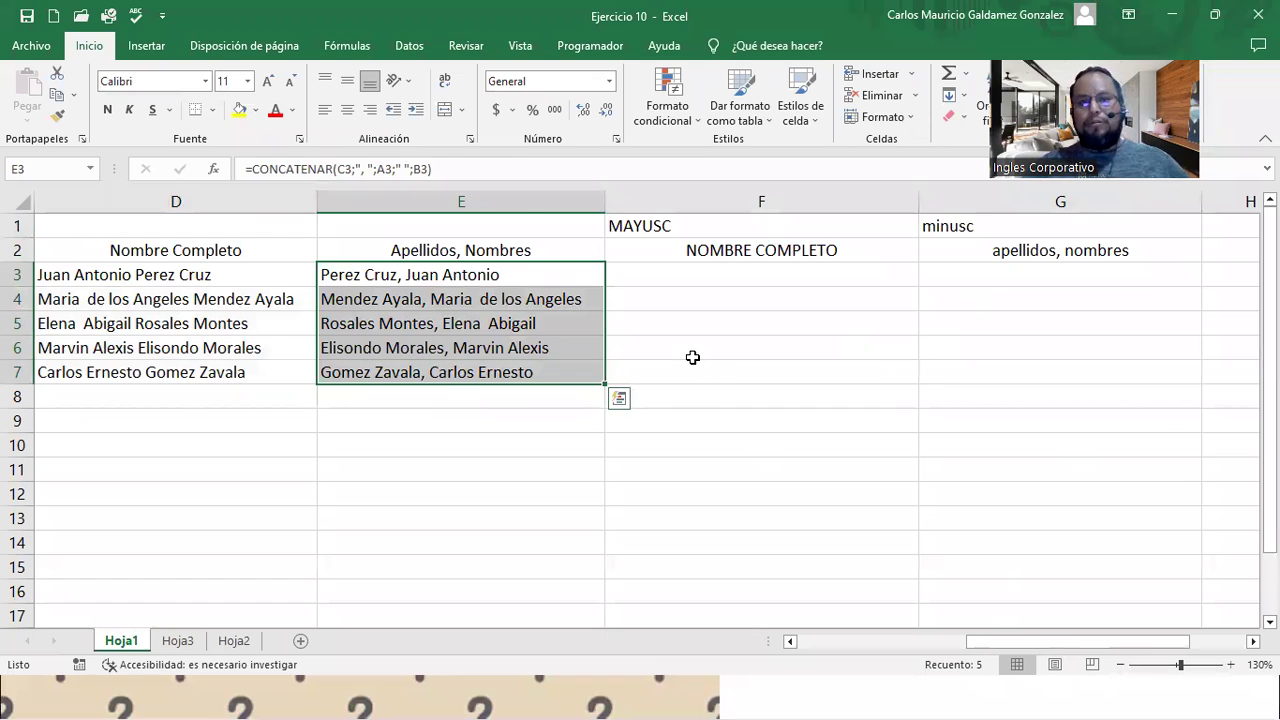
{"action": "left_click", "coordinate": [693, 275]}
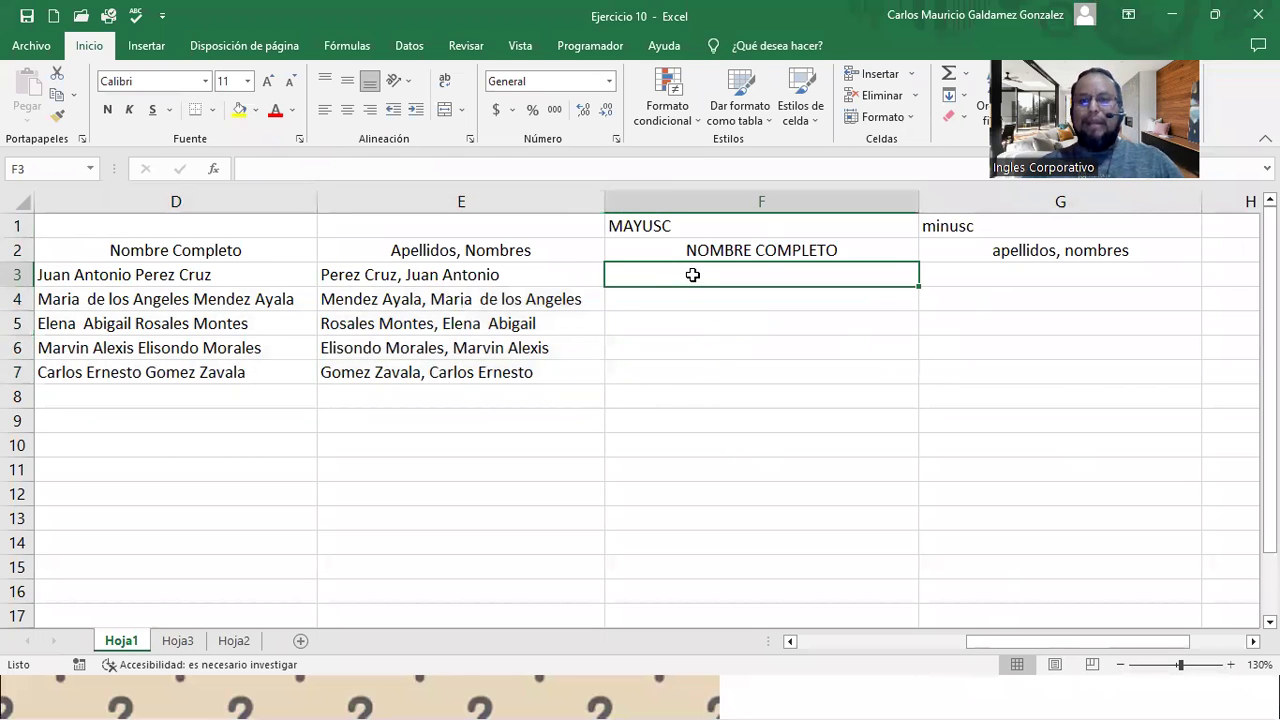
- Enter =MAYUSC(D3) in F3 and fill it down to F7 to capitalize the full names
{"action": "type", "text": "="}
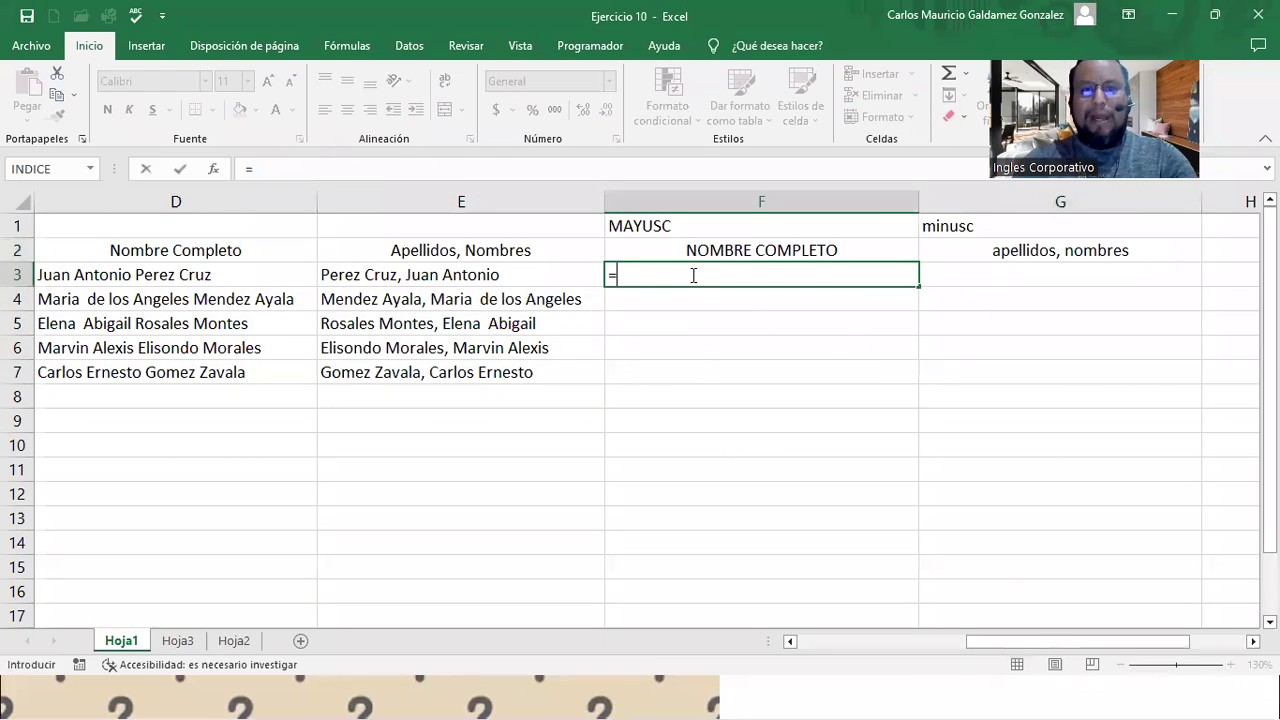
{"action": "type", "text": "mayu"}
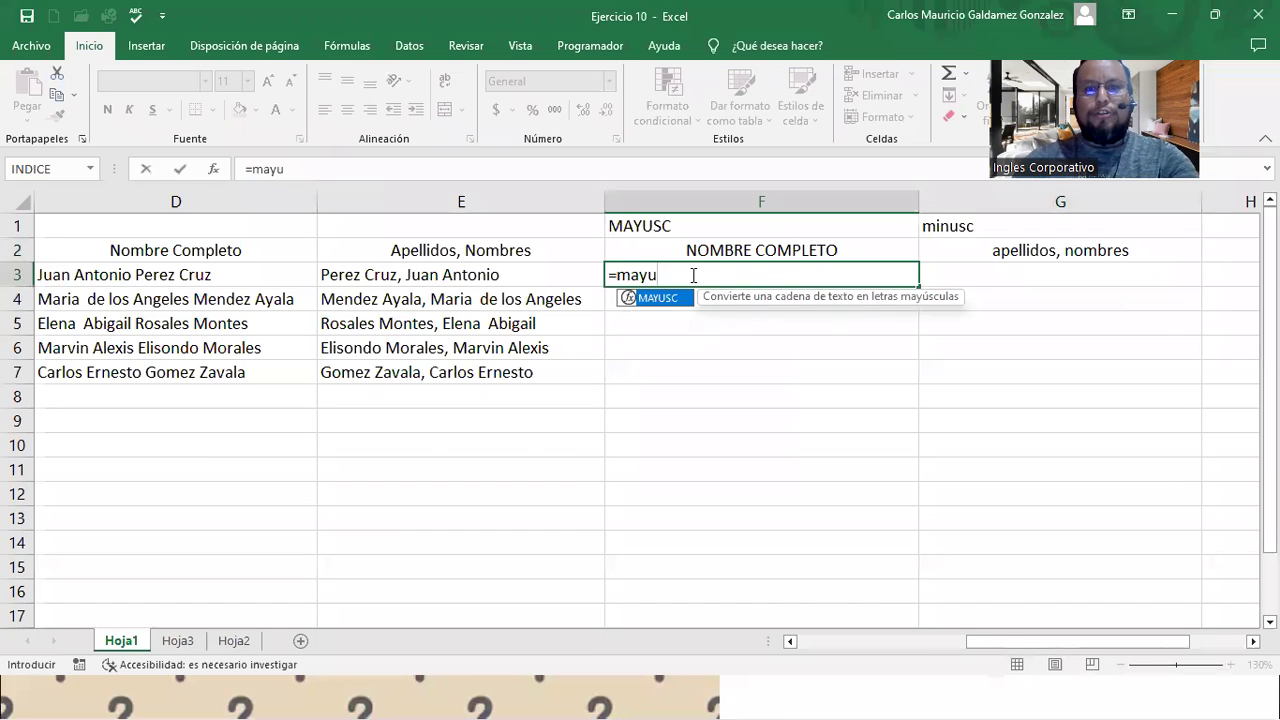
{"action": "key", "text": "Tab"}
{"action": "left_click", "coordinate": [179, 276]}
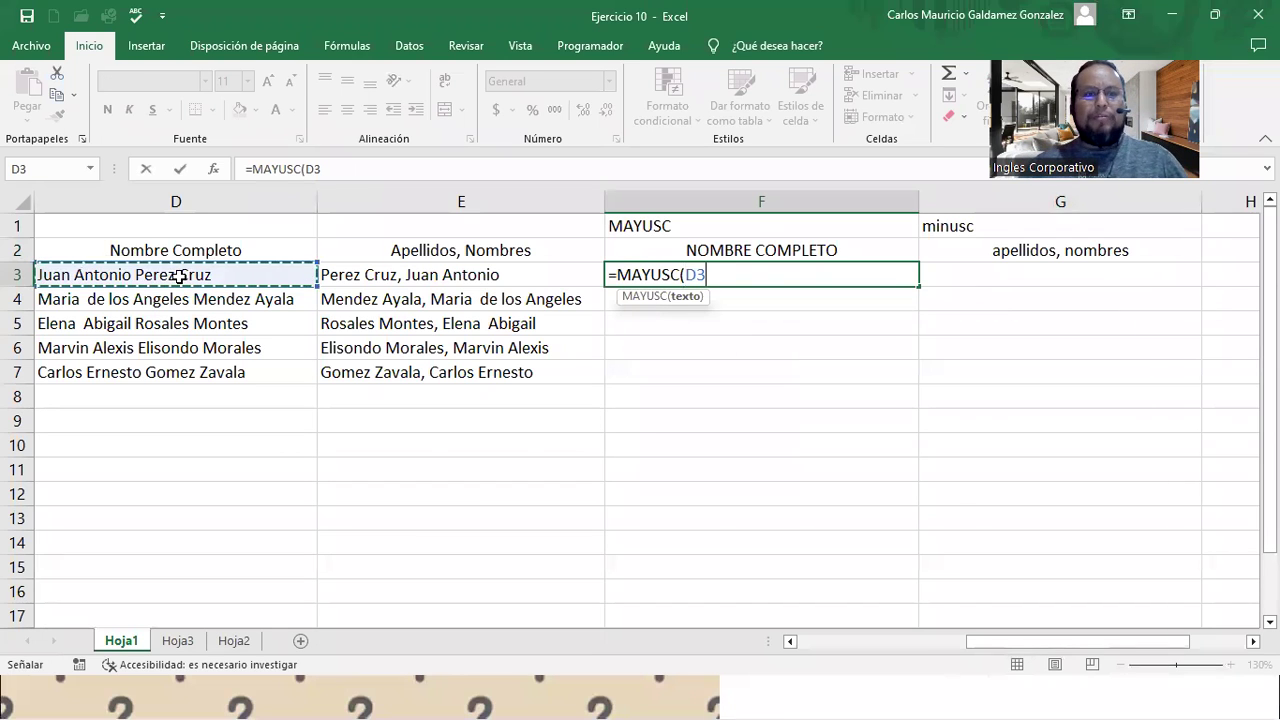
{"action": "type", "text": ")"}
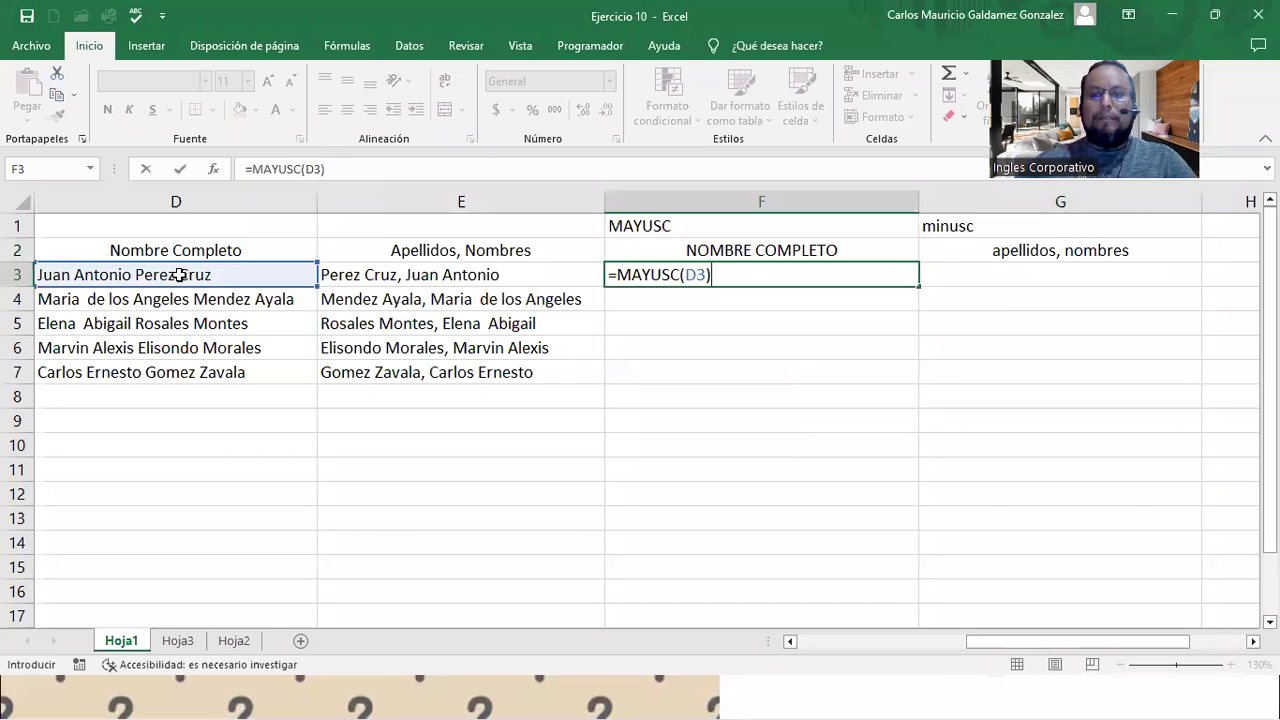
{"action": "key", "text": "Return"}
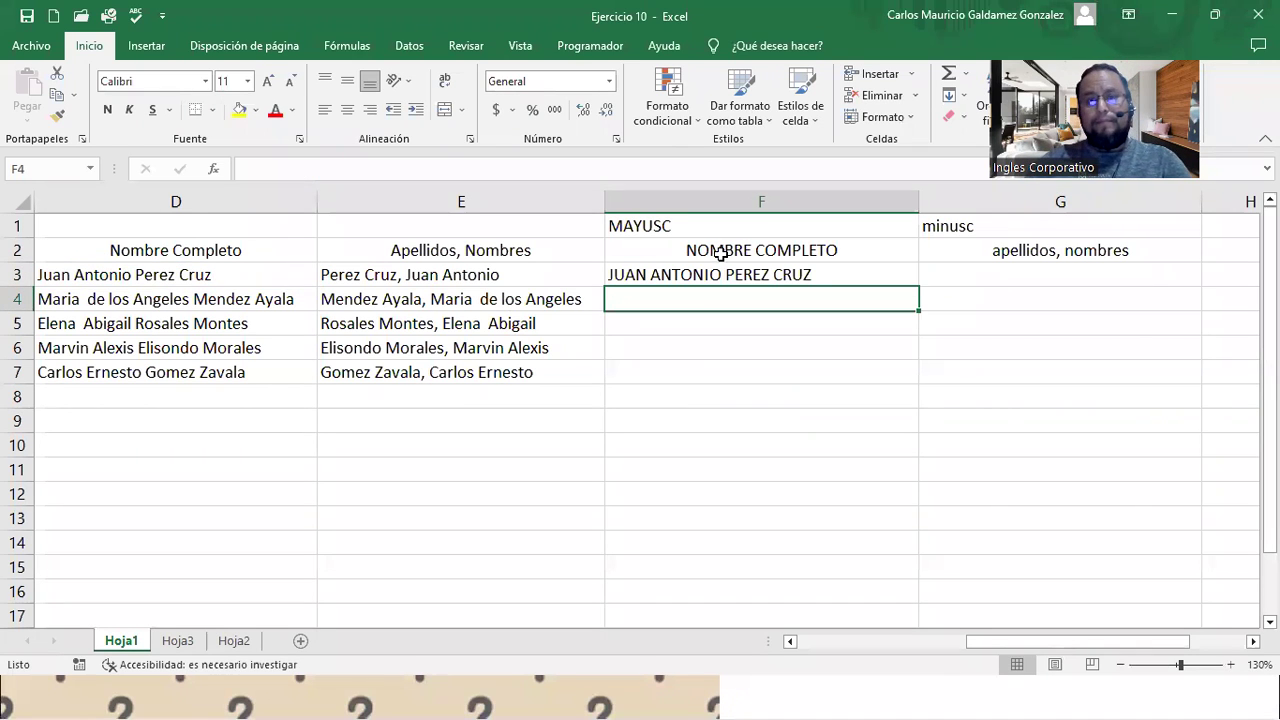
{"action": "left_click", "coordinate": [812, 278]}
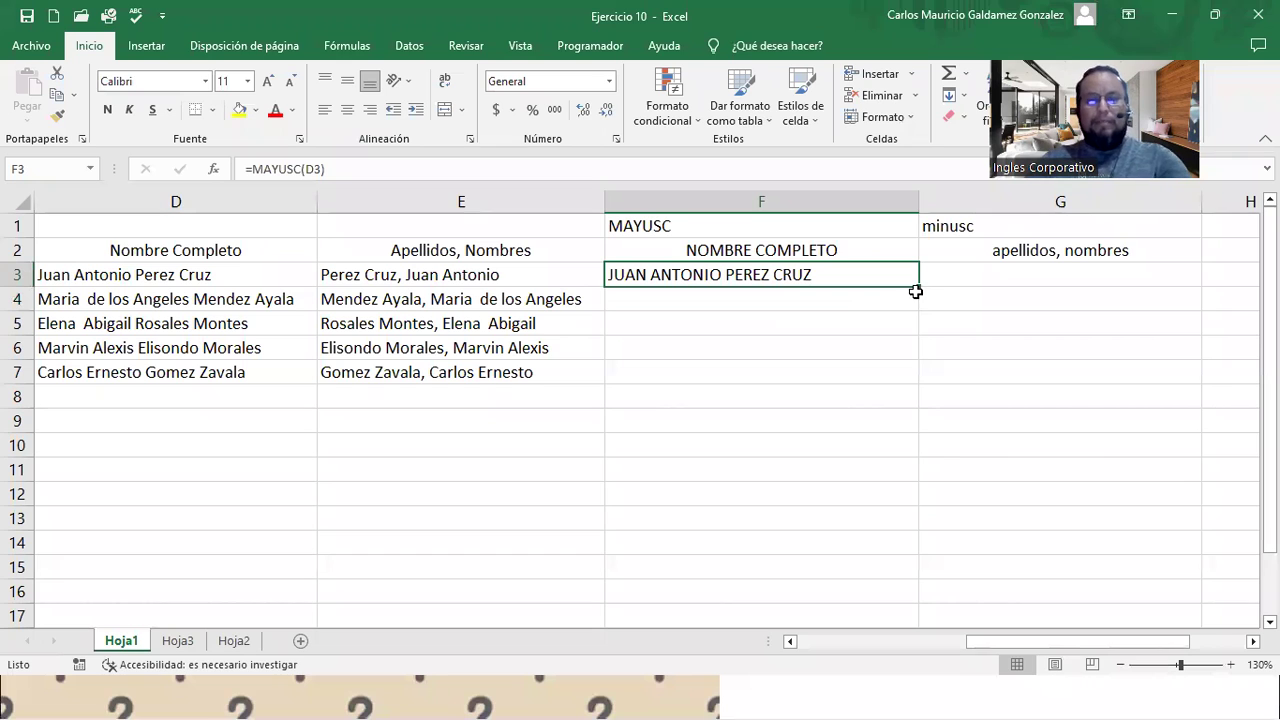
{"action": "double_click", "coordinate": [918, 286]}
{"action": "left_click", "coordinate": [760, 323]}
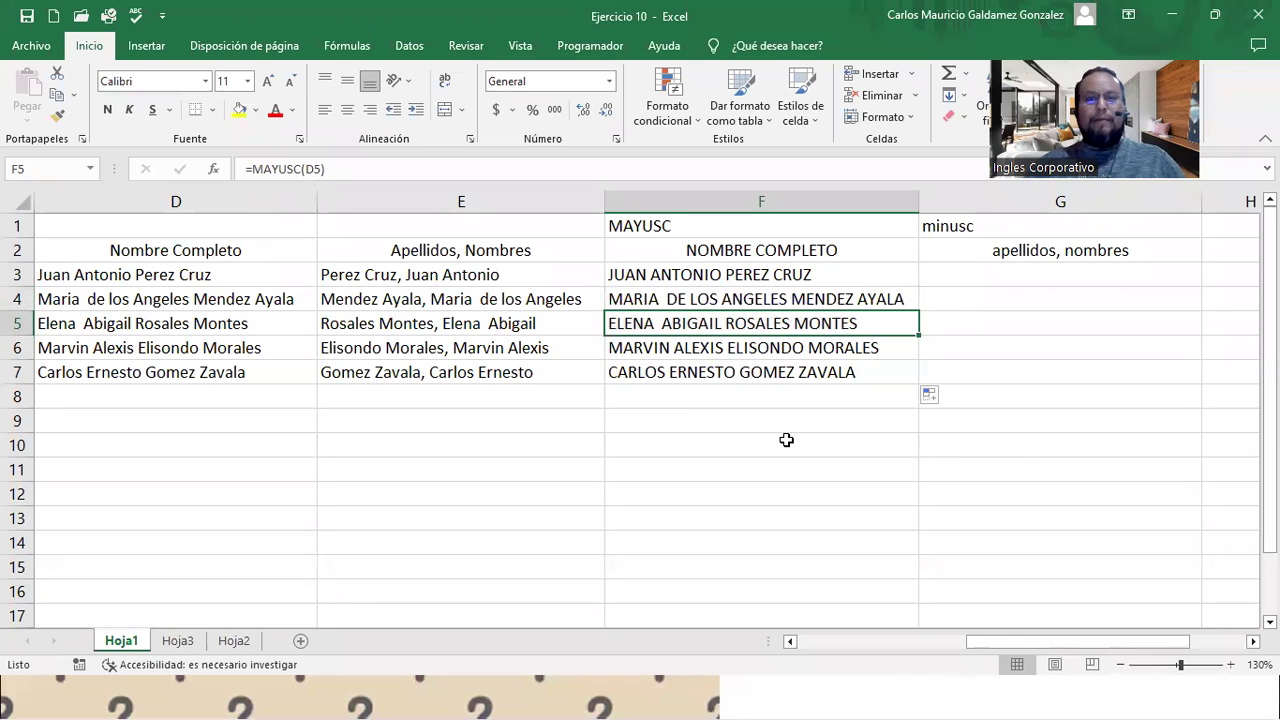
{"action": "left_click_drag", "start_coordinate": [175, 274], "coordinate": [183, 368]}
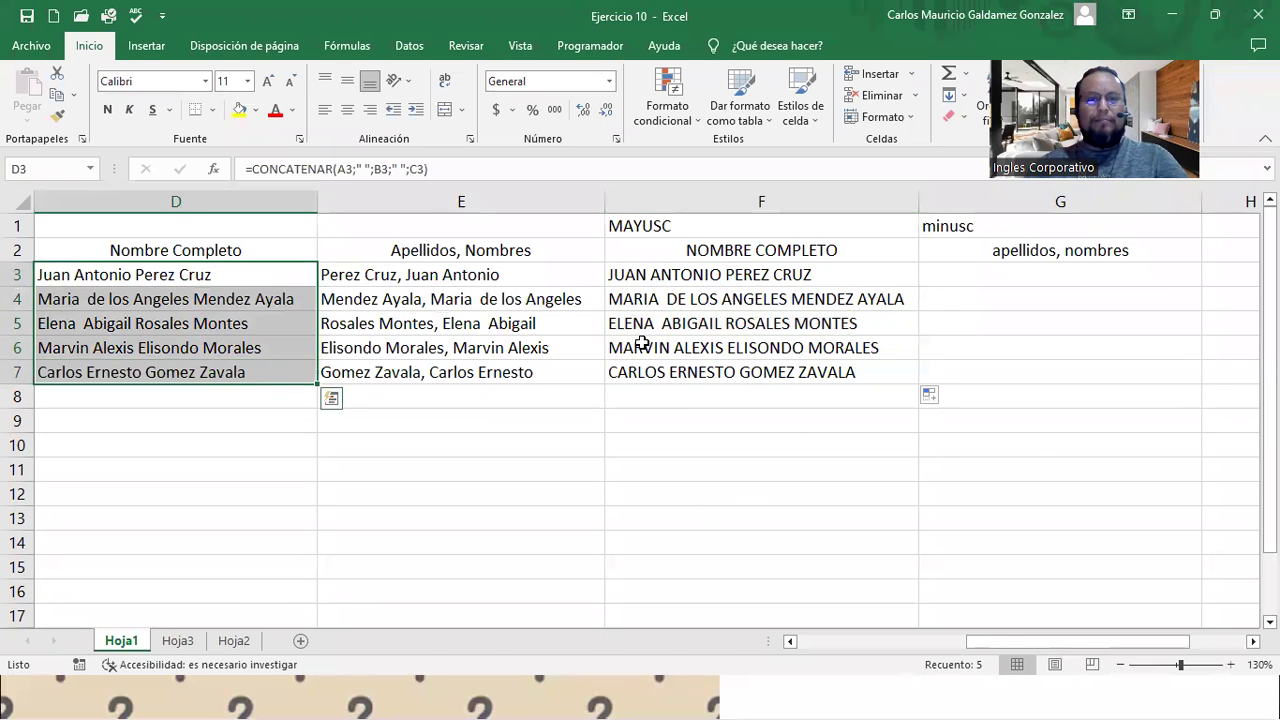
{"action": "left_click_drag", "start_coordinate": [668, 276], "coordinate": [695, 370]}
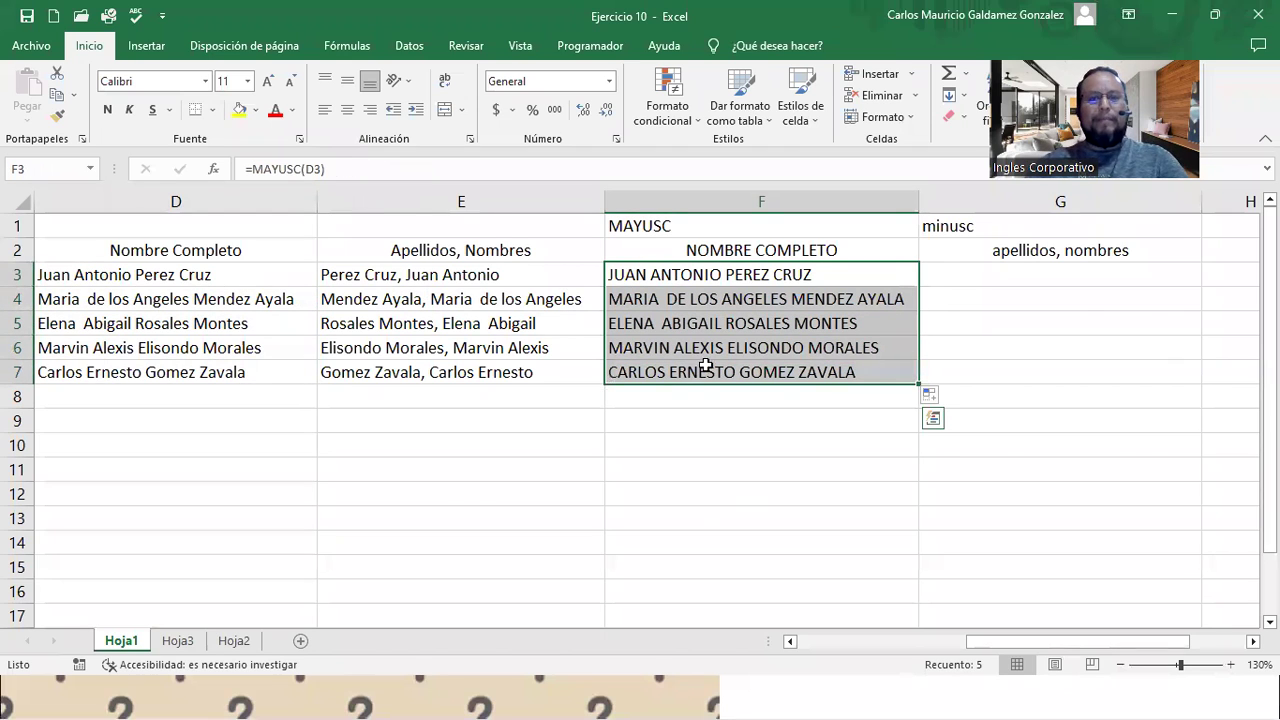
{"action": "left_click", "coordinate": [990, 273]}
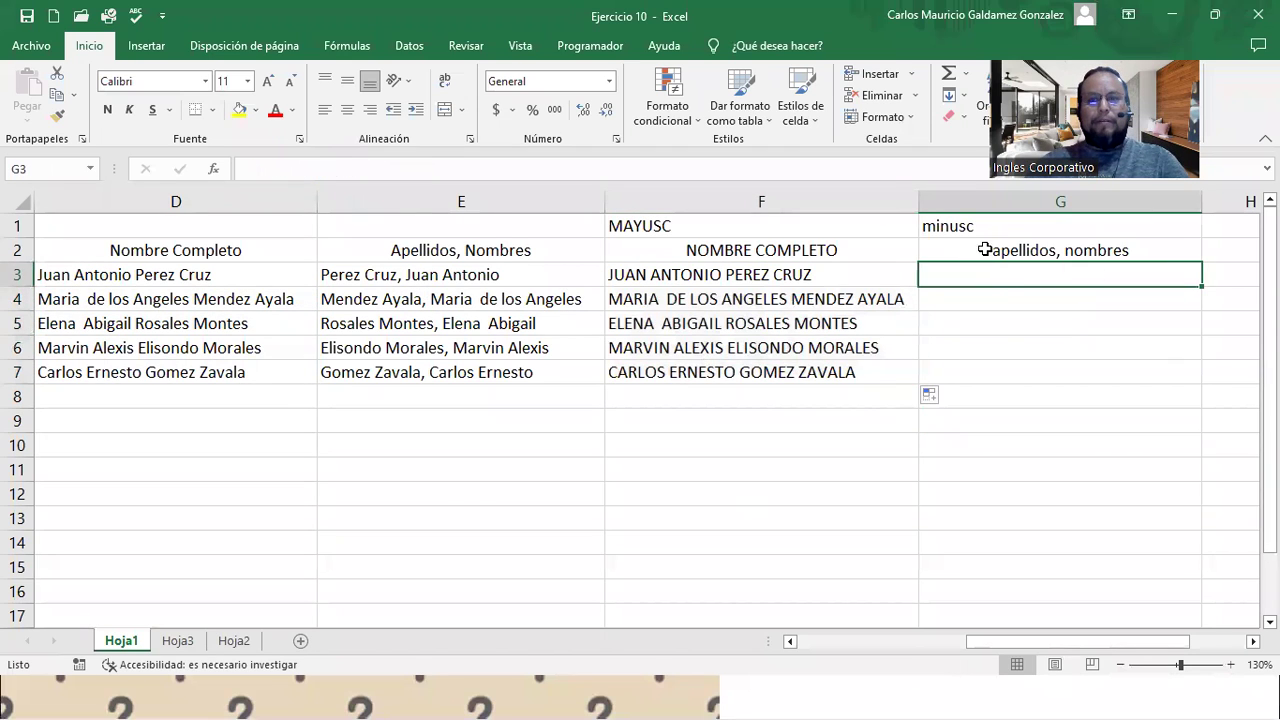
{"action": "left_click_drag", "start_coordinate": [980, 249], "coordinate": [1006, 354]}
{"action": "left_click", "coordinate": [975, 299]}
{"action": "left_click", "coordinate": [945, 225]}
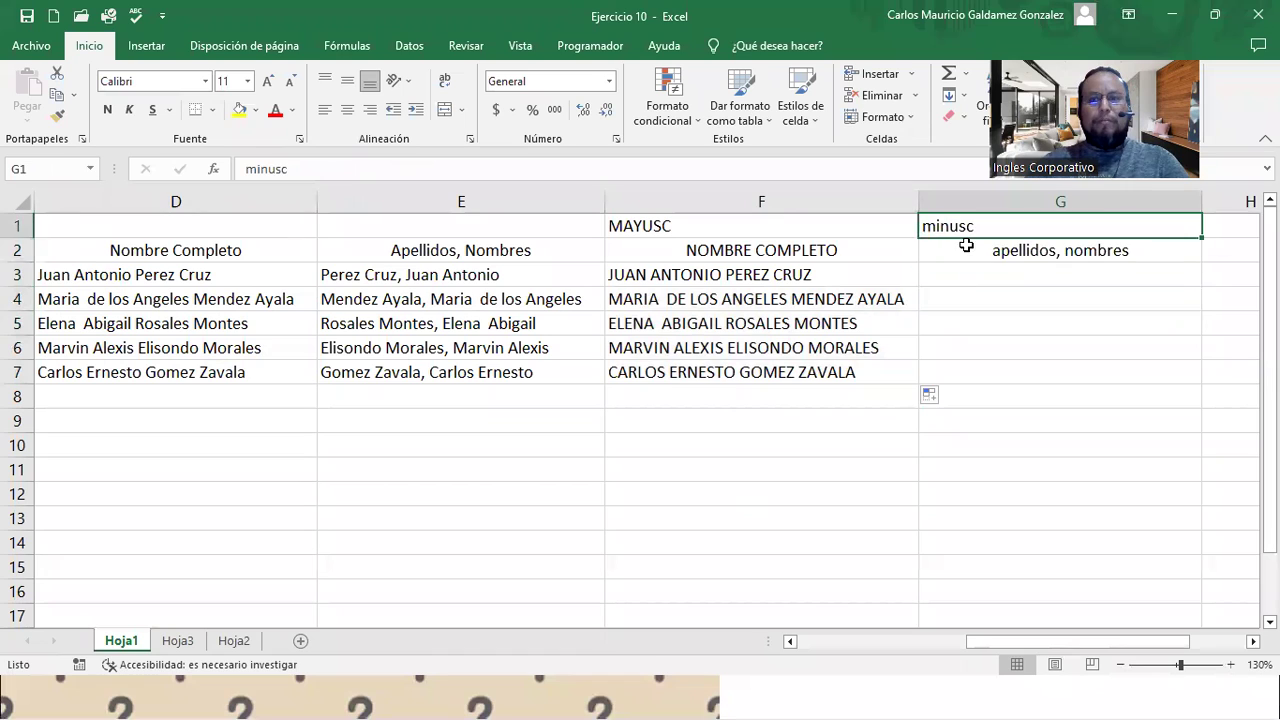
{"action": "left_click", "coordinate": [966, 272]}
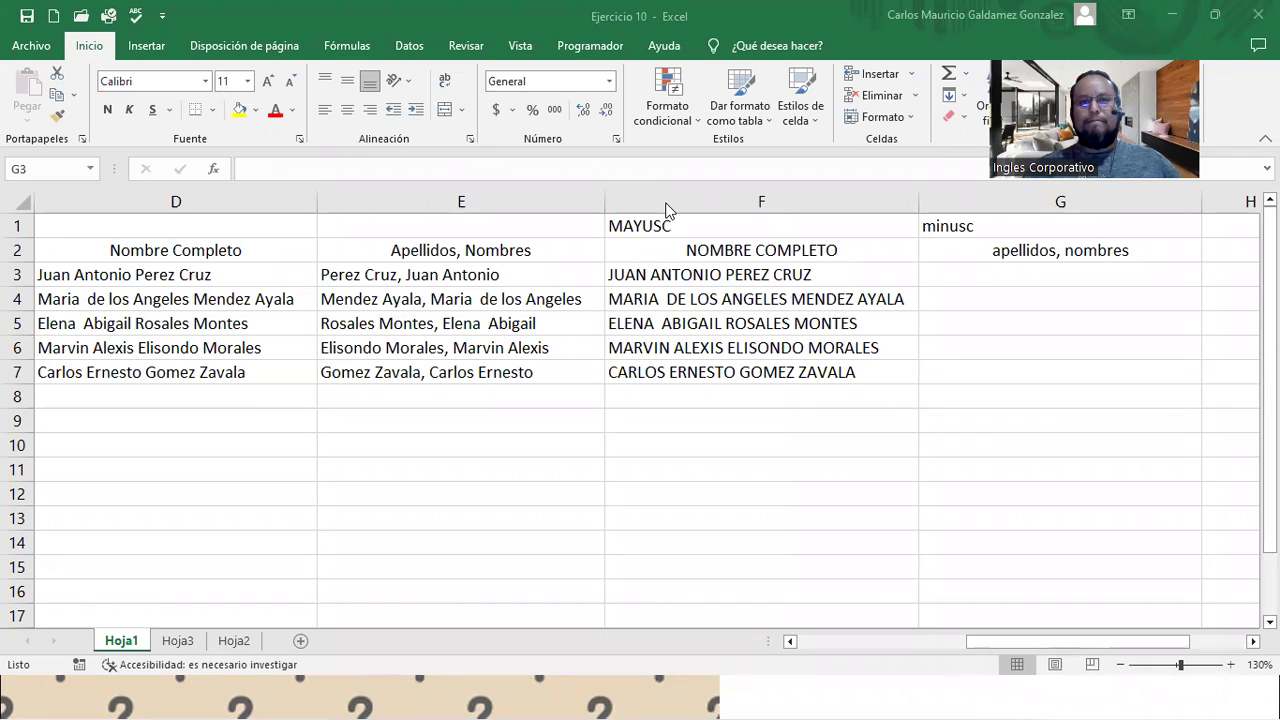
{"action": "left_click", "coordinate": [939, 274]}
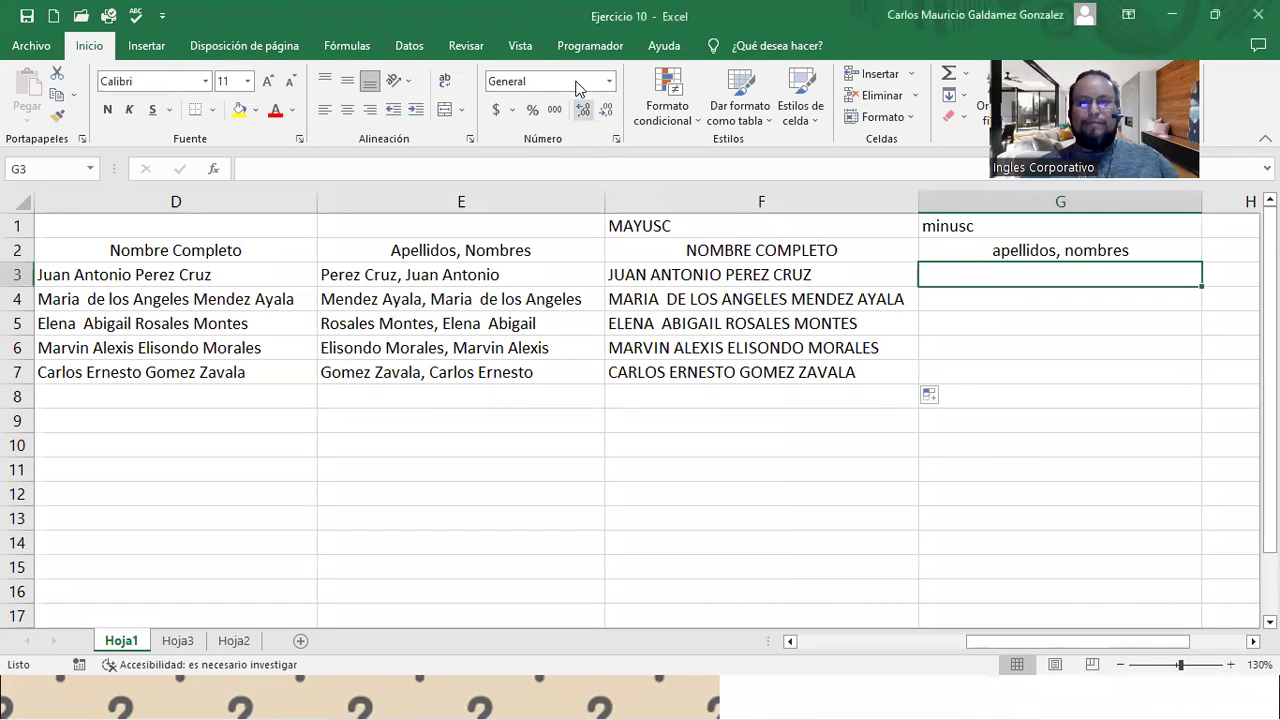
- Enter =MINUSC(E3) in G3 and fill it down to G7
{"action": "type", "text": "=mi"}
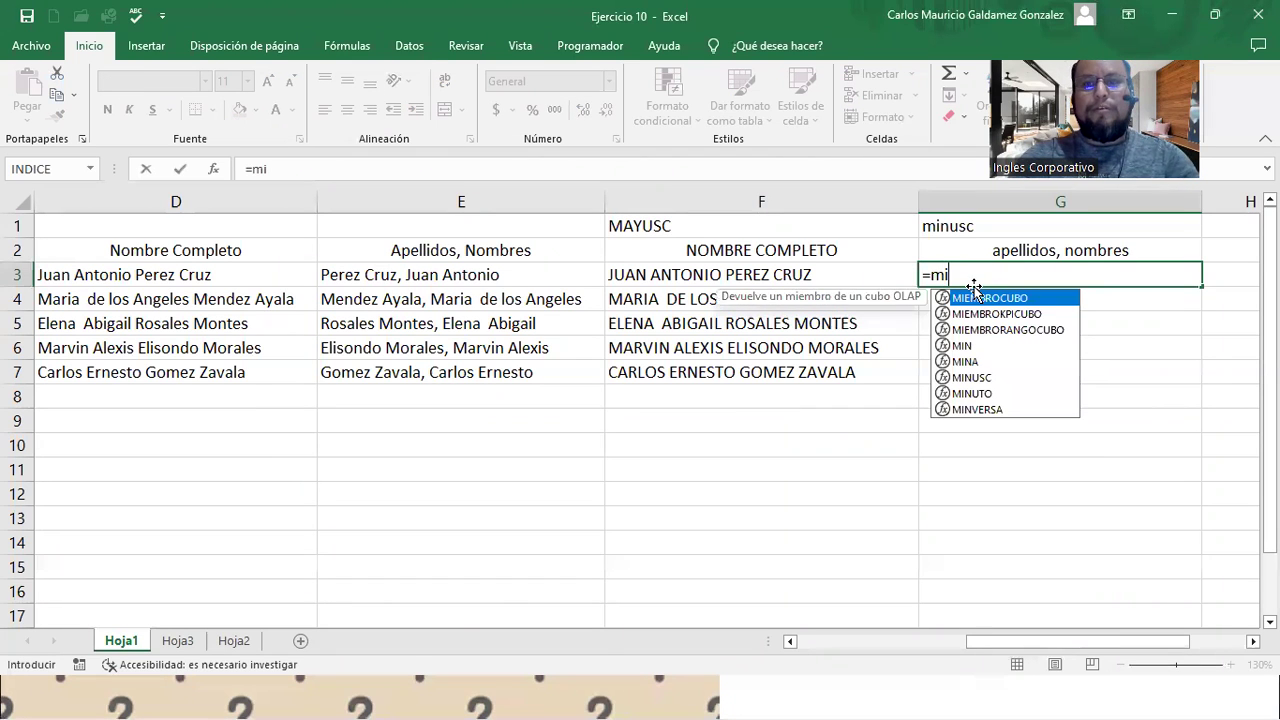
{"action": "type", "text": "nu"}
{"action": "key", "text": "Tab"}
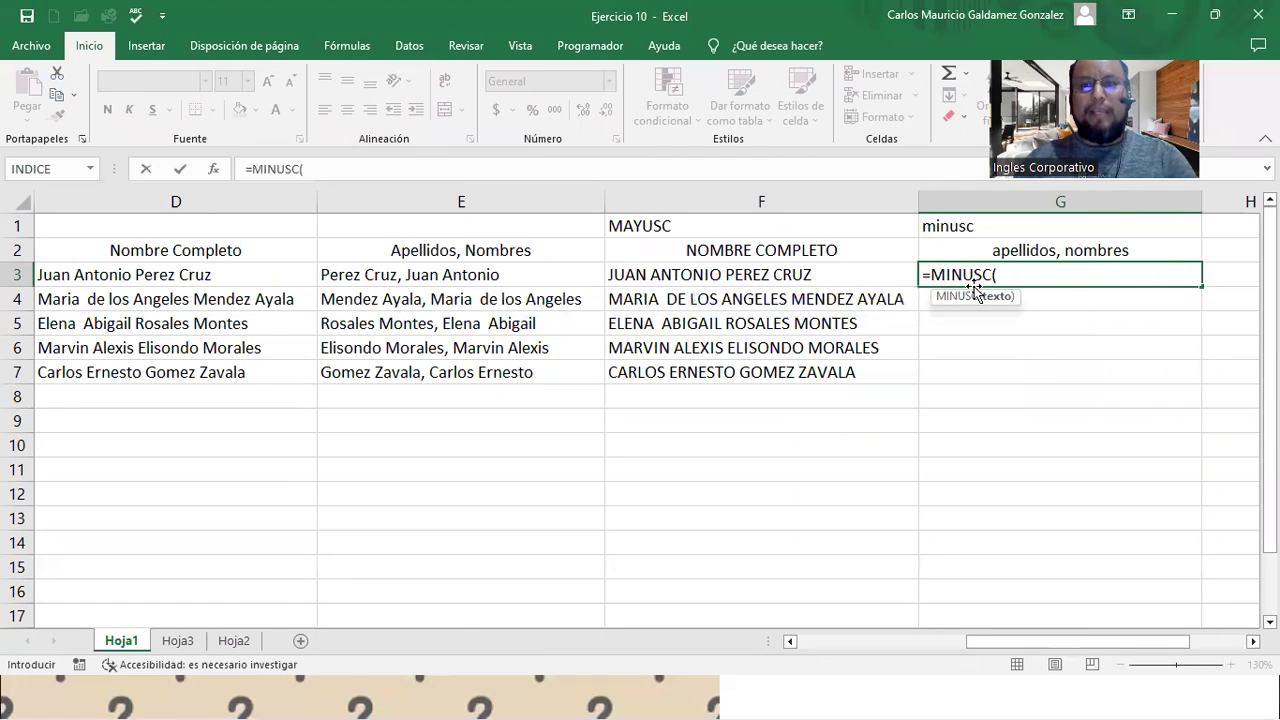
{"action": "left_click", "coordinate": [510, 275]}
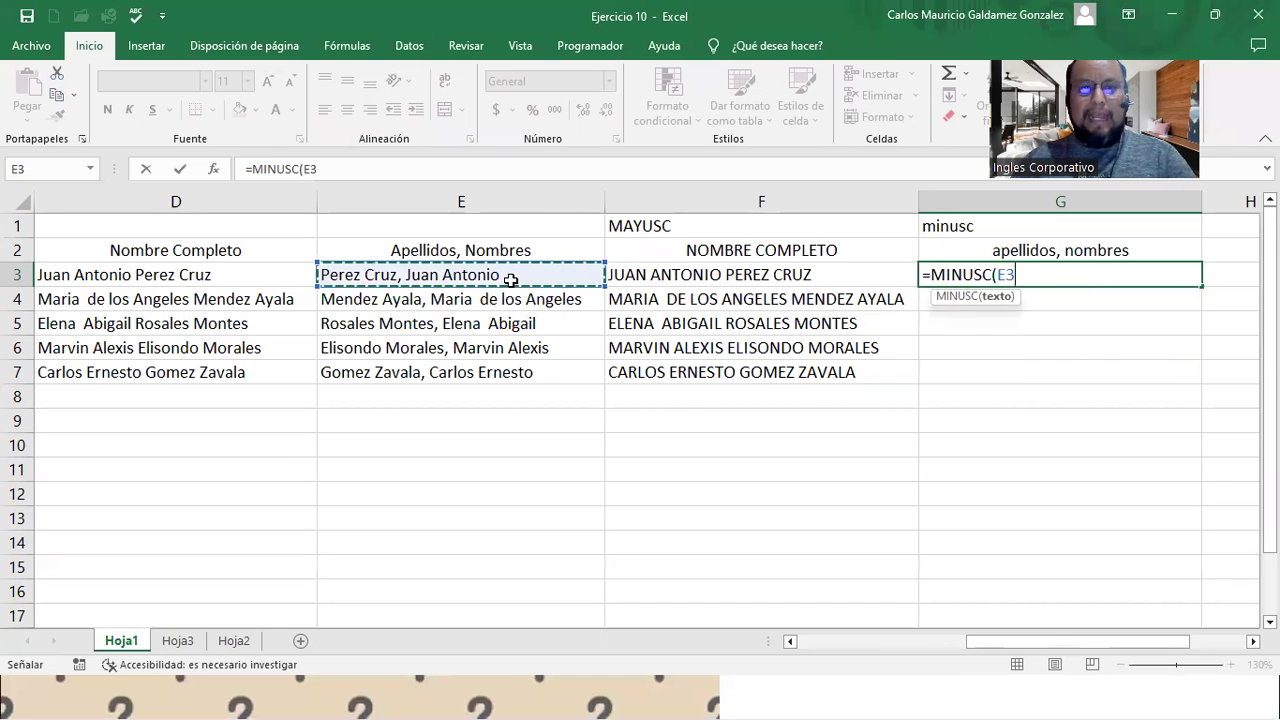
{"action": "type", "text": ")"}
{"action": "key", "text": "Return"}
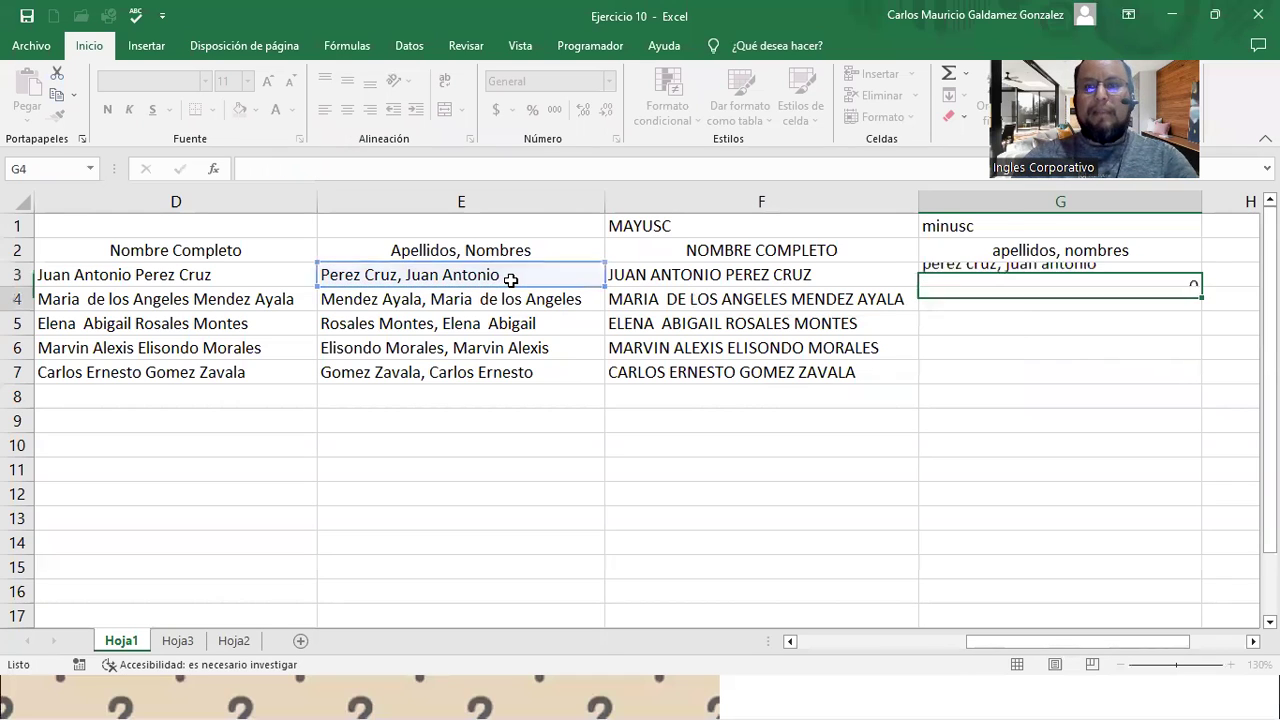
{"action": "left_click", "coordinate": [1078, 282]}
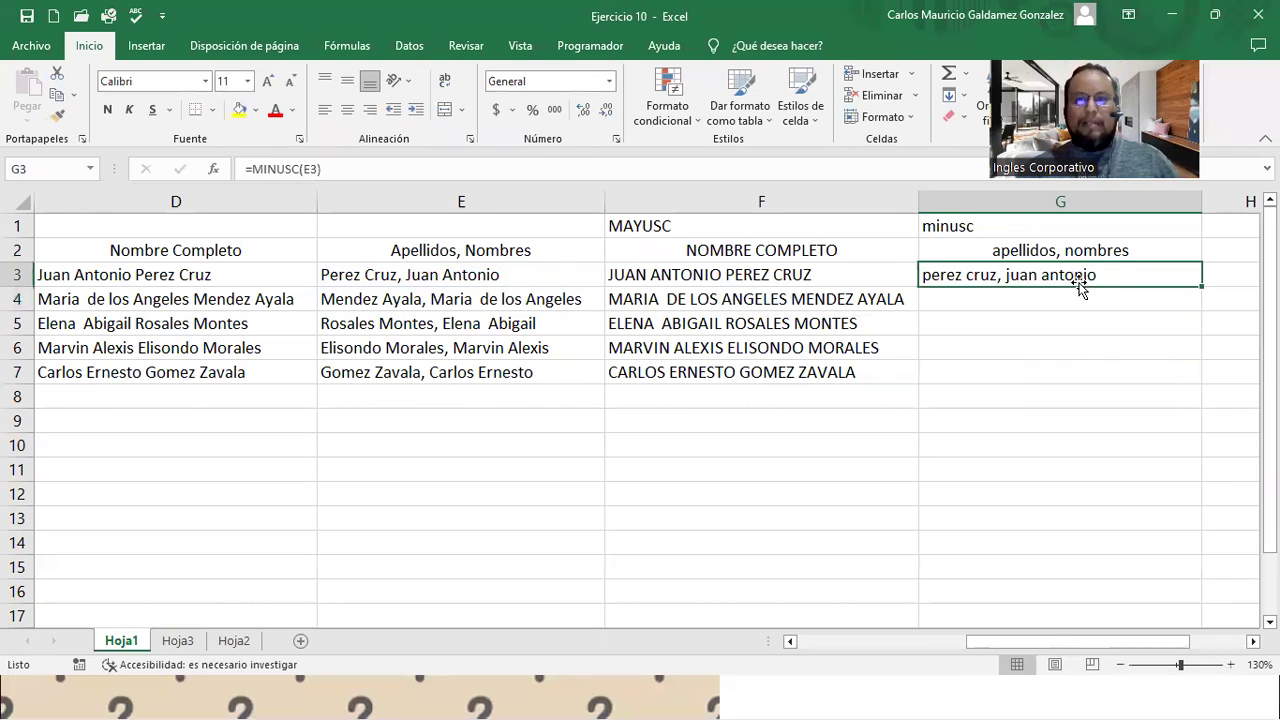
{"action": "double_click", "coordinate": [1201, 286]}
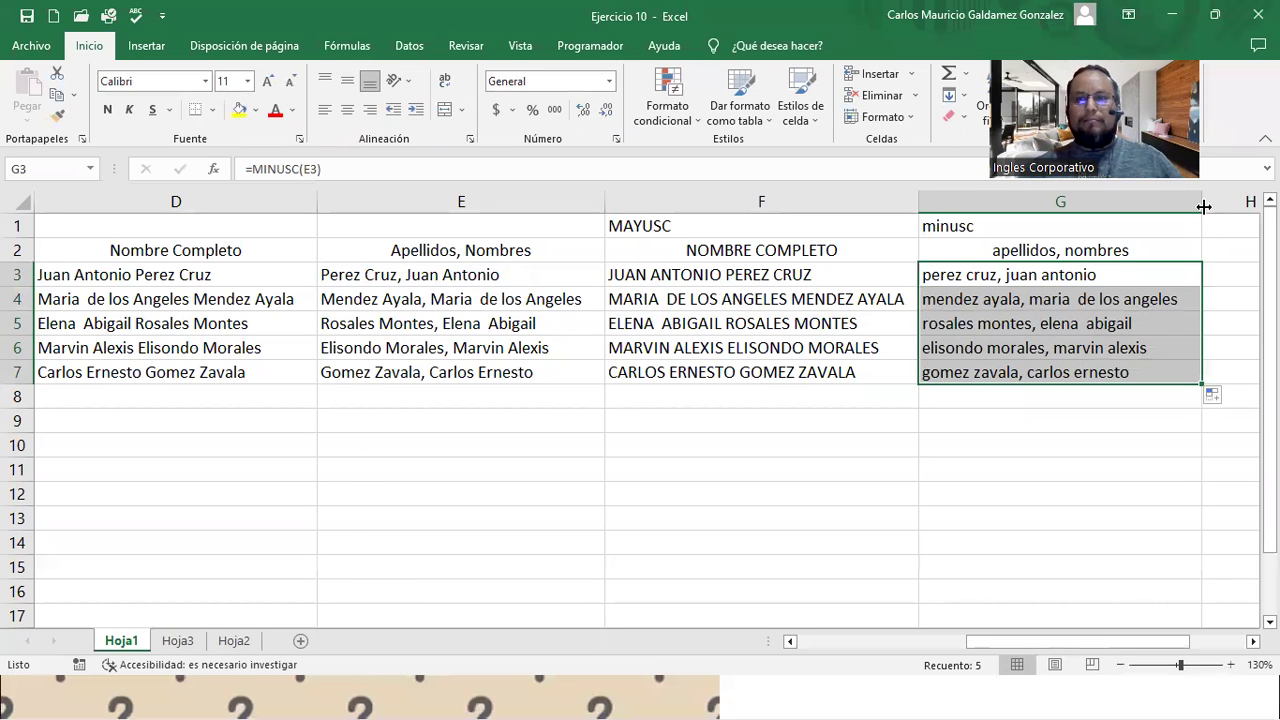
{"action": "left_click", "coordinate": [1000, 346]}
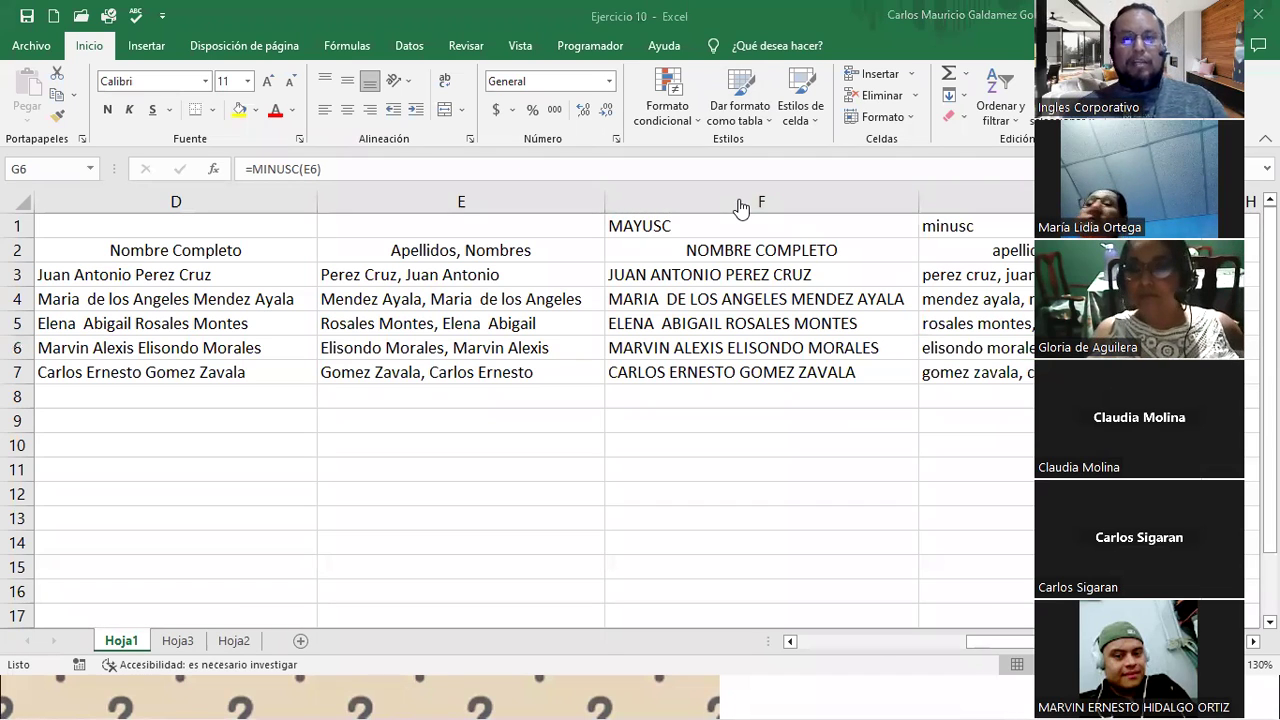
- Inspect the CONCATENAR formula in D3 without changing it
{"action": "left_click", "coordinate": [890, 645]}
{"action": "left_click_drag", "start_coordinate": [468, 278], "coordinate": [478, 370]}
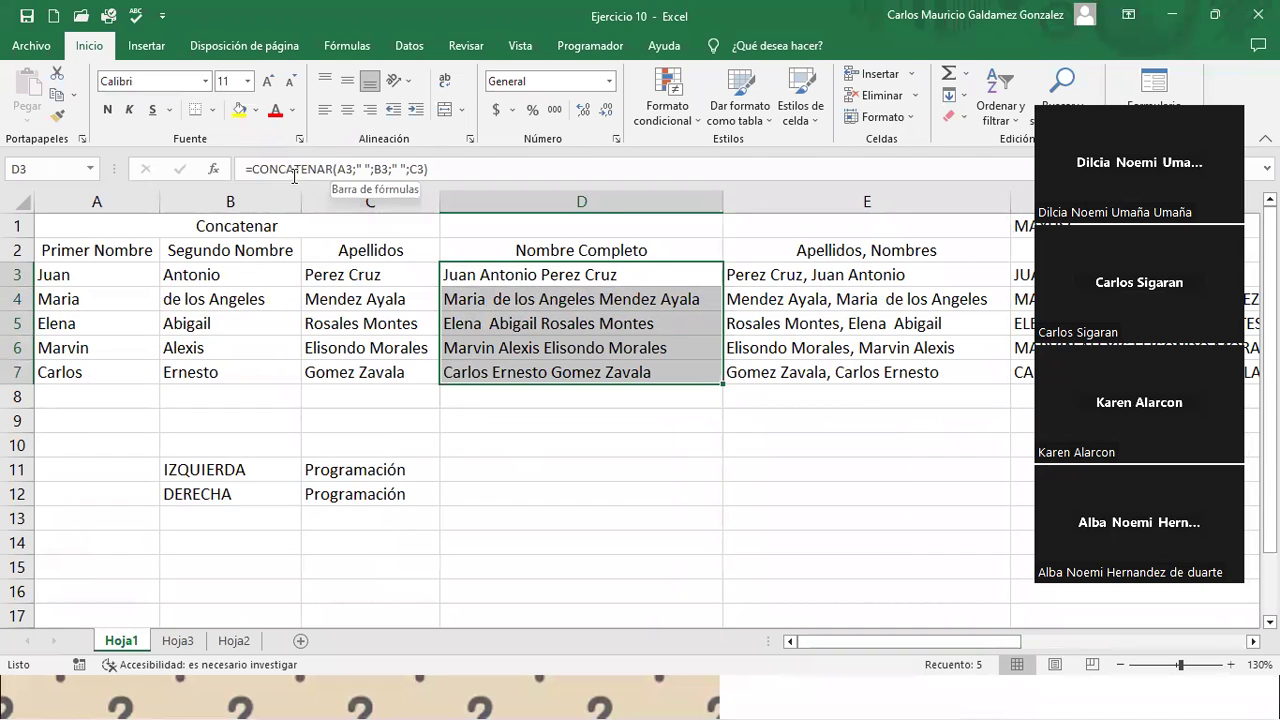
{"action": "left_click", "coordinate": [295, 169]}
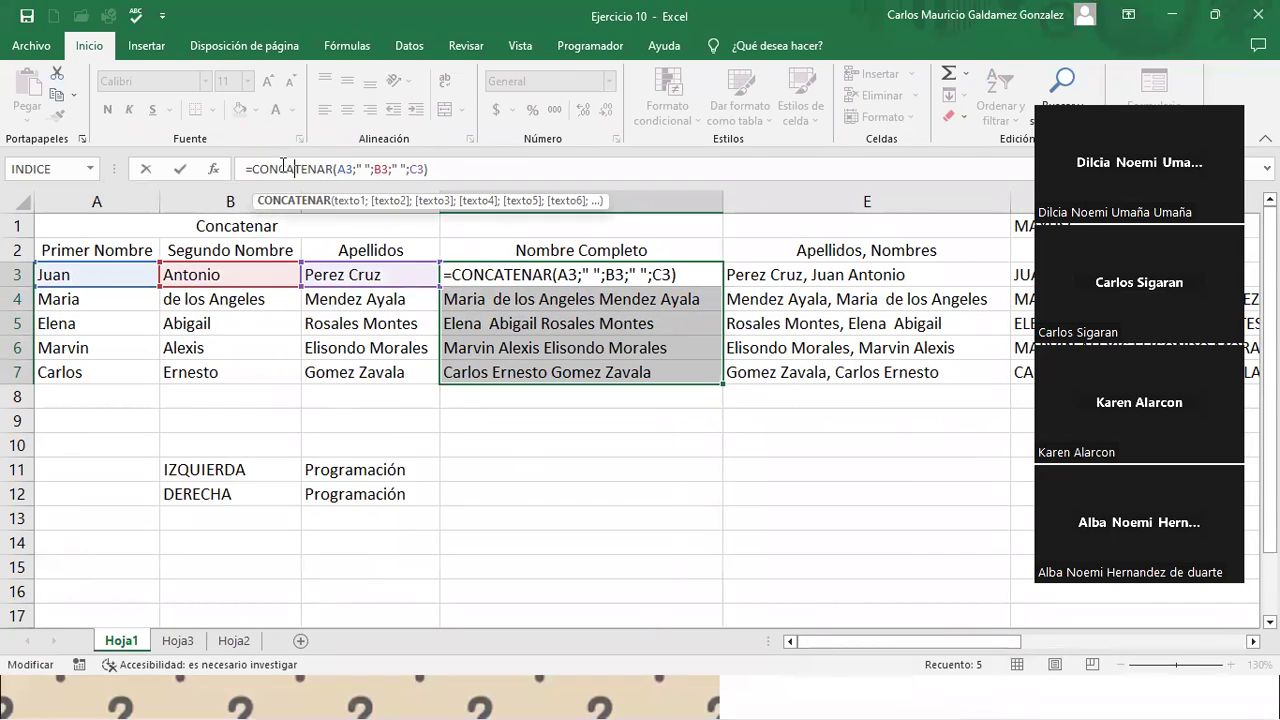
{"action": "left_click_drag", "start_coordinate": [250, 169], "coordinate": [462, 169]}
{"action": "left_click", "coordinate": [498, 326]}
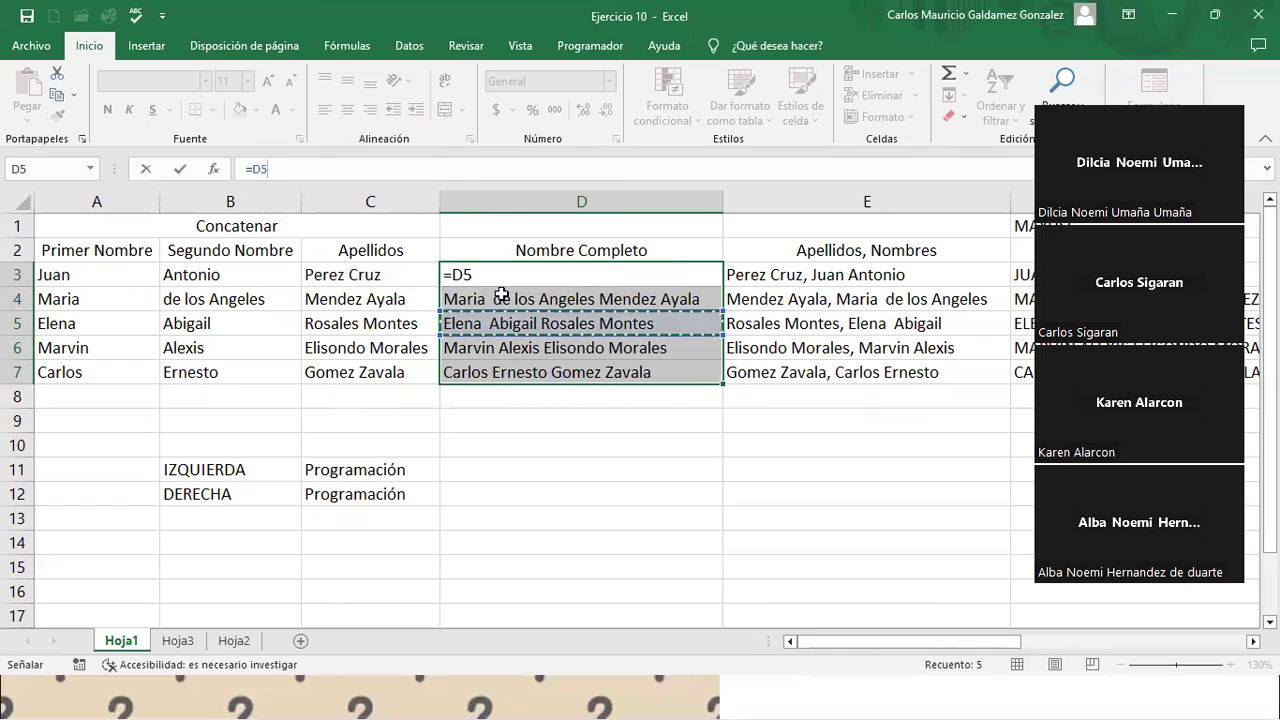
{"action": "key", "text": "Escape"}
- Copy the full names in D3:D7 and add a new sheet, Hoja4, to paste them at B2
{"action": "left_click_drag", "start_coordinate": [500, 277], "coordinate": [555, 365]}
{"action": "right_click", "coordinate": [555, 365]}
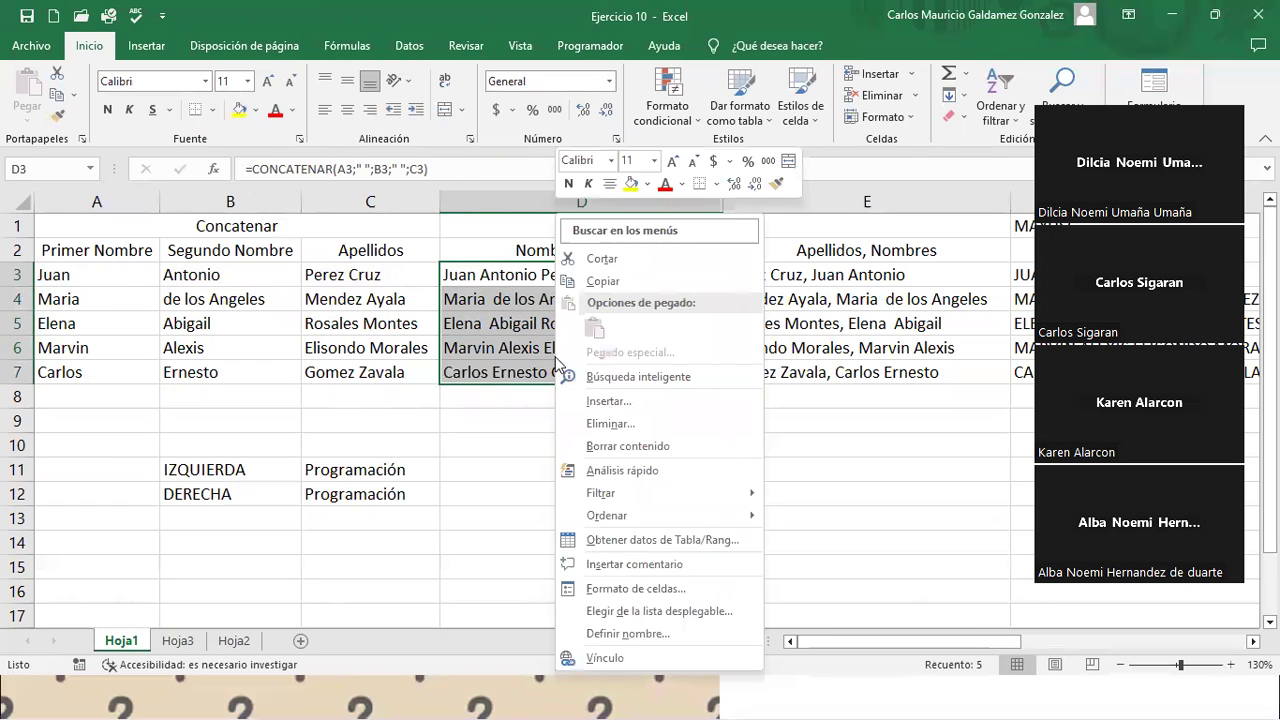
{"action": "left_click", "coordinate": [603, 281]}
{"action": "left_click", "coordinate": [300, 641]}
{"action": "left_click", "coordinate": [301, 648]}
{"action": "left_click", "coordinate": [122, 240]}
{"action": "right_click", "coordinate": [122, 240]}
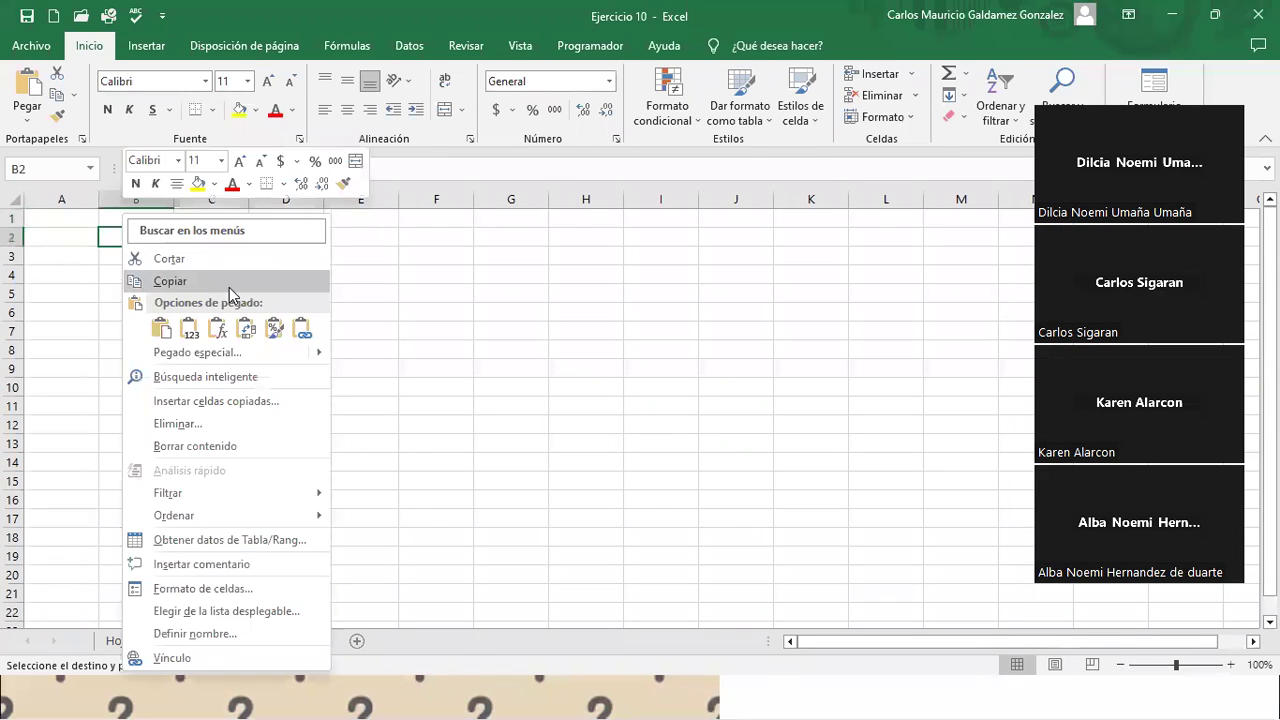
- Paste the names as values at B2 and autofit column B
{"action": "left_click", "coordinate": [190, 330]}
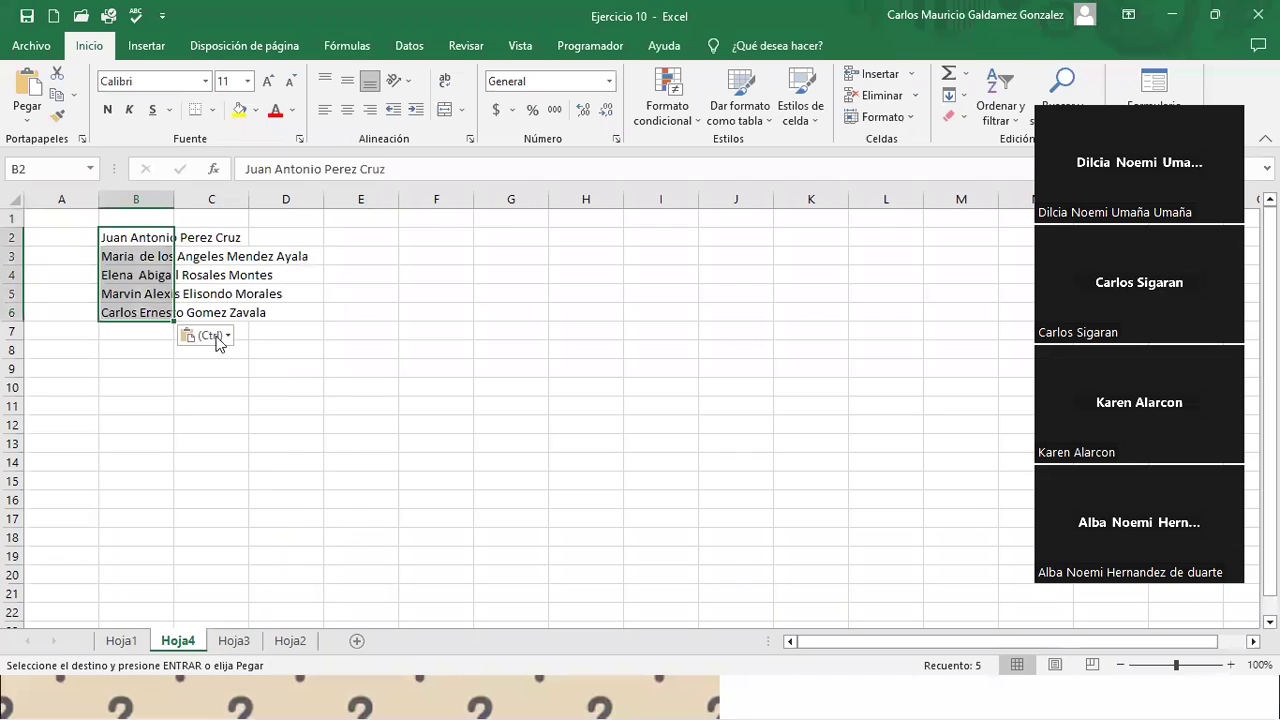
{"action": "double_click", "coordinate": [175, 200]}
{"action": "left_click", "coordinate": [162, 238]}
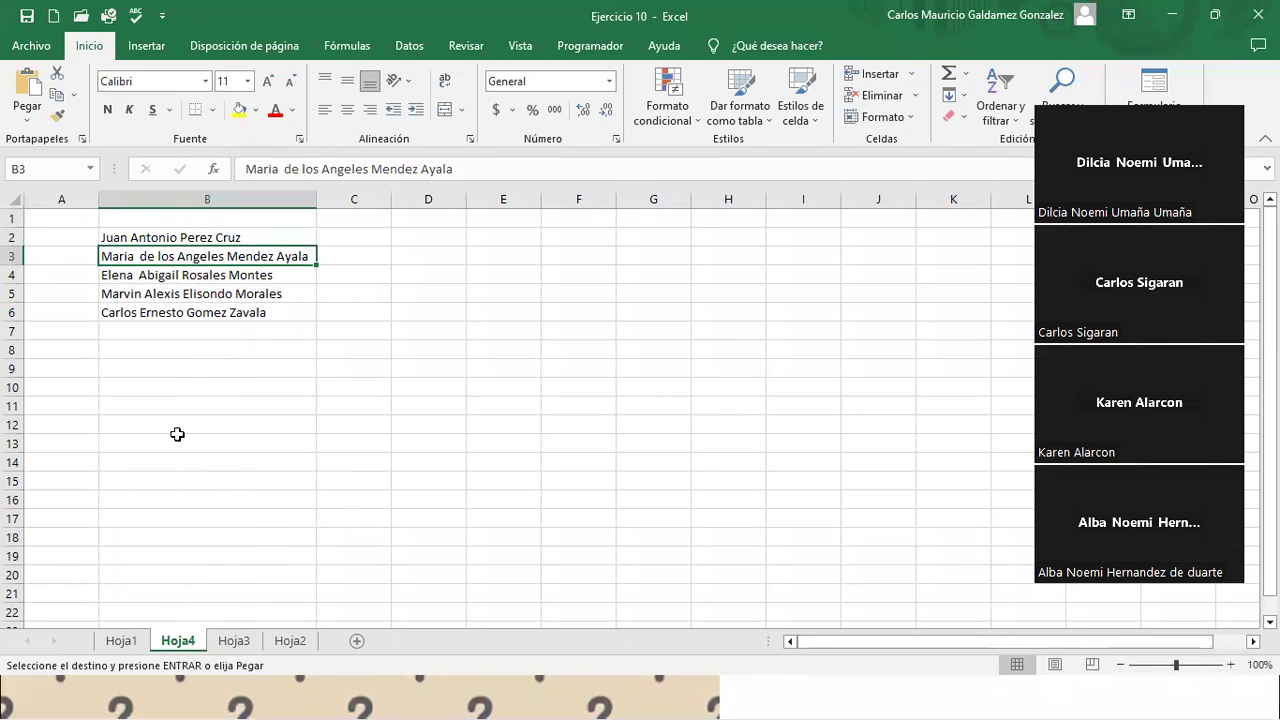
- Try pasting the names as formulas at B10, then undo the resulting #¡REF! errors
{"action": "right_click", "coordinate": [127, 386]}
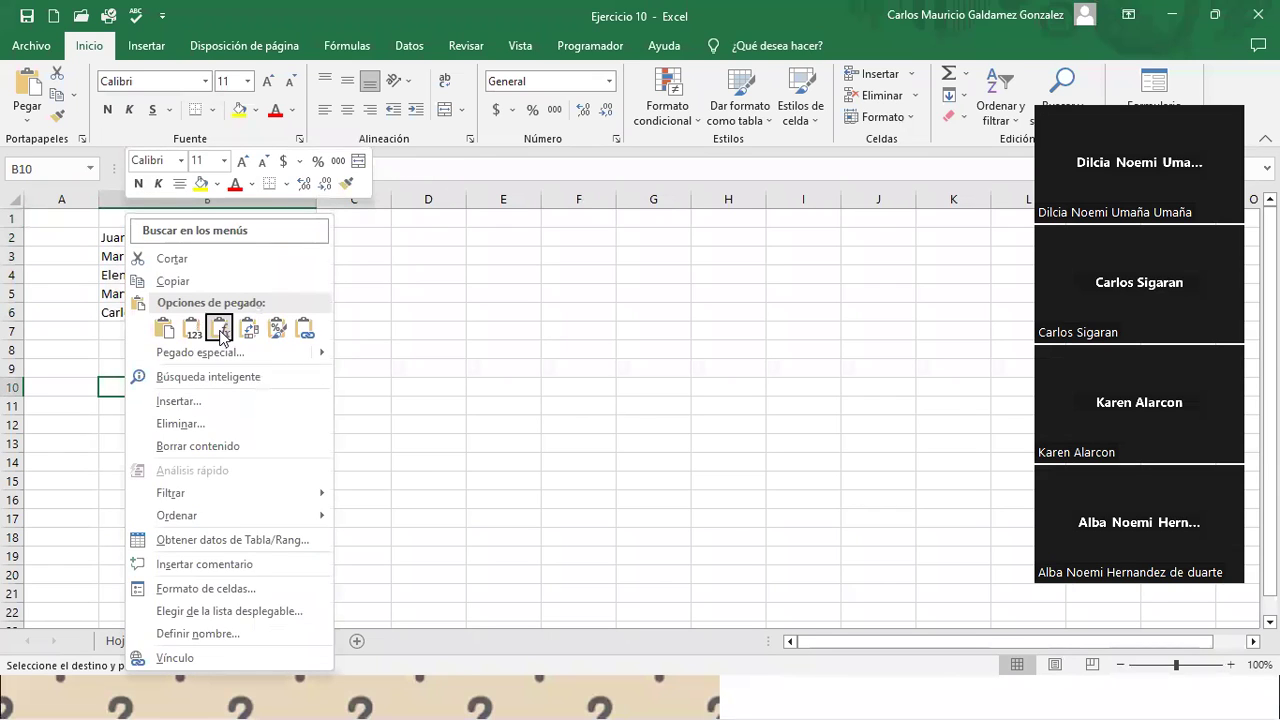
{"action": "left_click", "coordinate": [220, 329]}
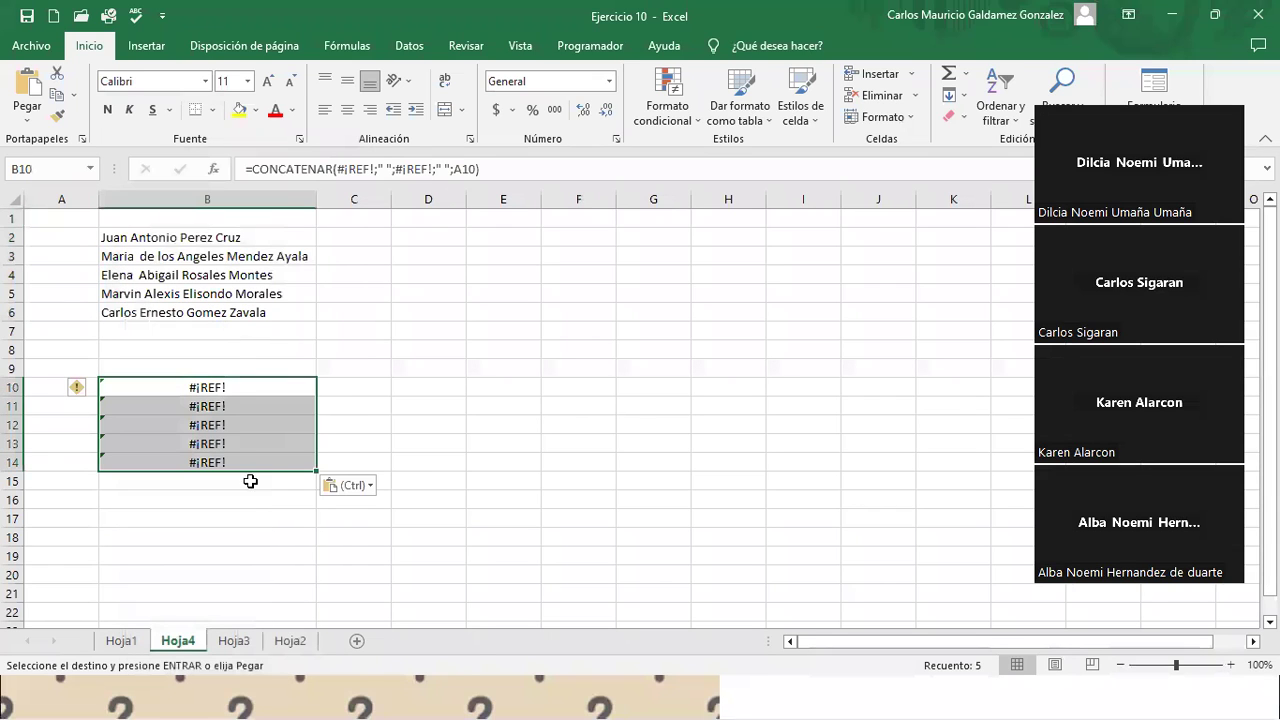
{"action": "left_click", "coordinate": [170, 392]}
{"action": "left_click", "coordinate": [366, 170]}
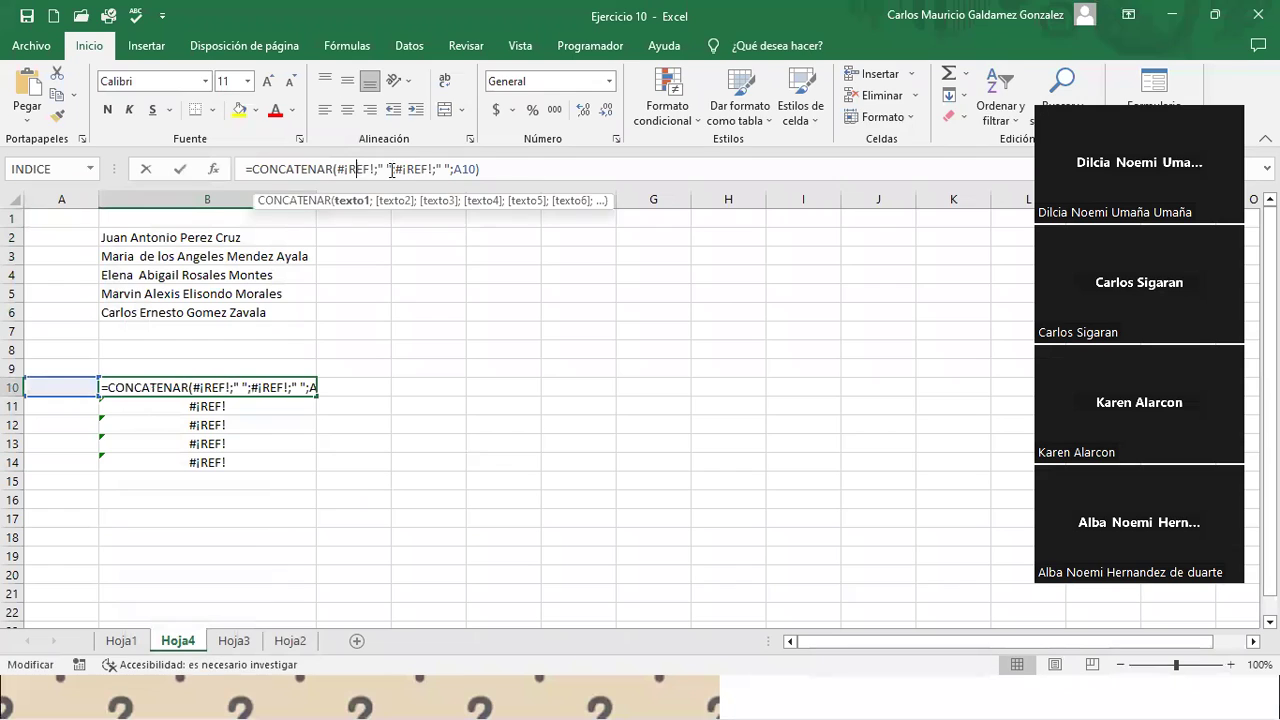
{"action": "left_click", "coordinate": [455, 169]}
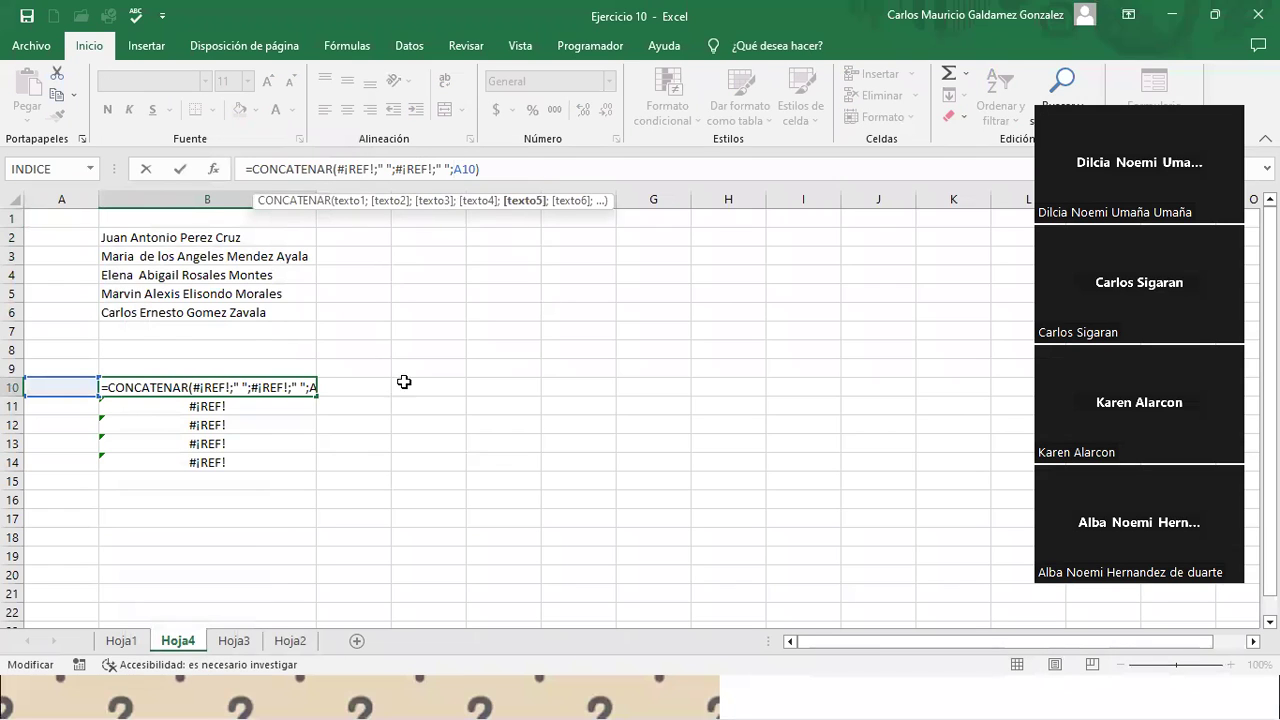
{"action": "left_click", "coordinate": [208, 462]}
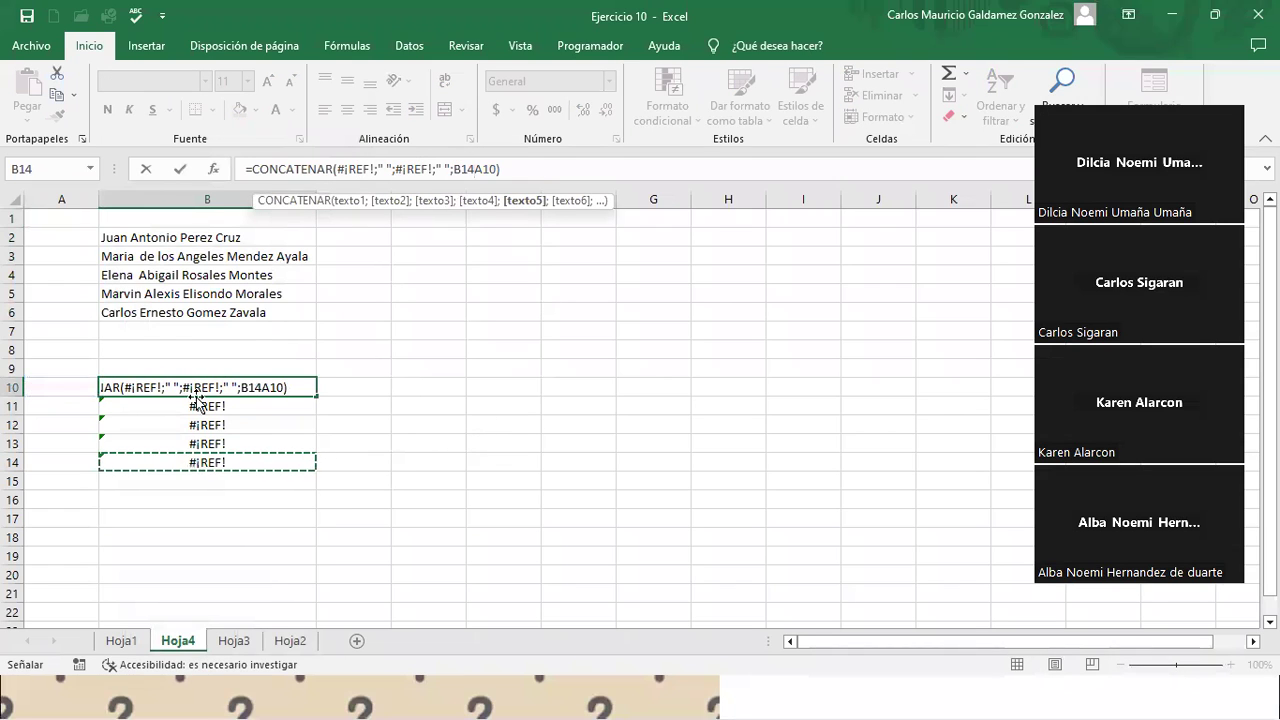
{"action": "key", "text": "Escape"}
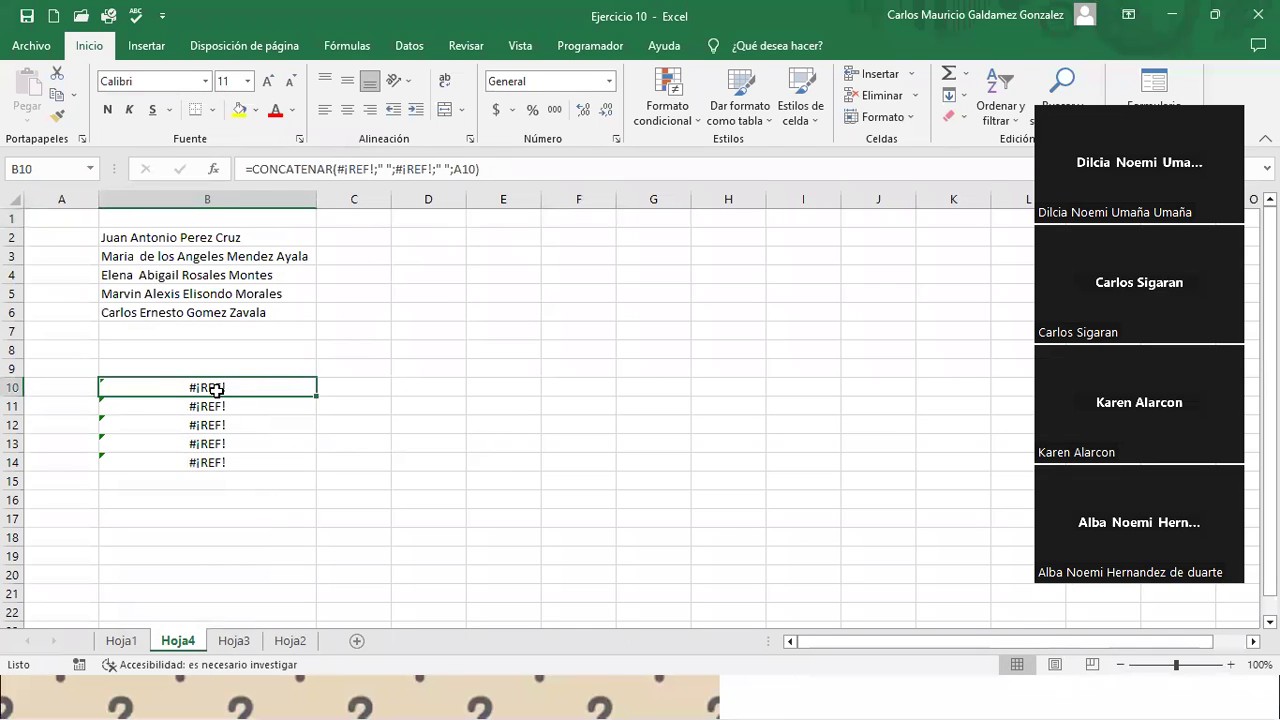
{"action": "key", "text": "ctrl+z"}
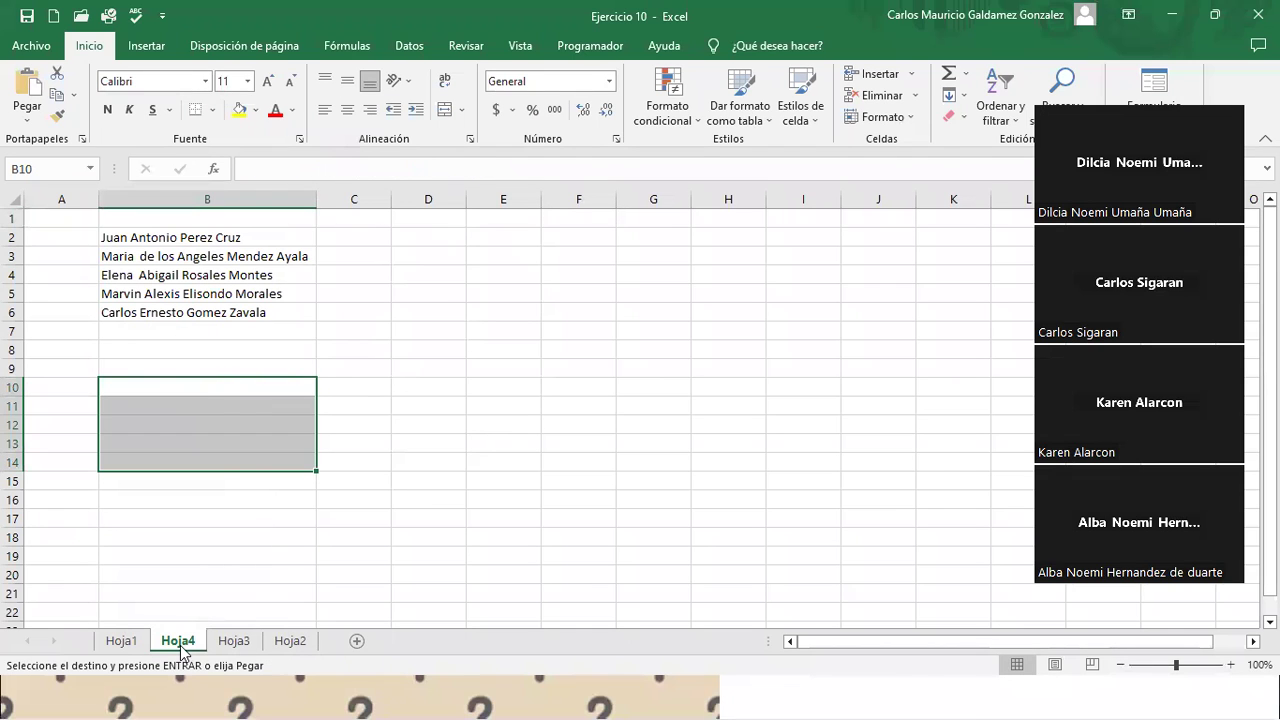
- Return to Hoja1, cancel the copy, and select the IZQUIERDA and DERECHA labels
{"action": "left_click", "coordinate": [133, 643]}
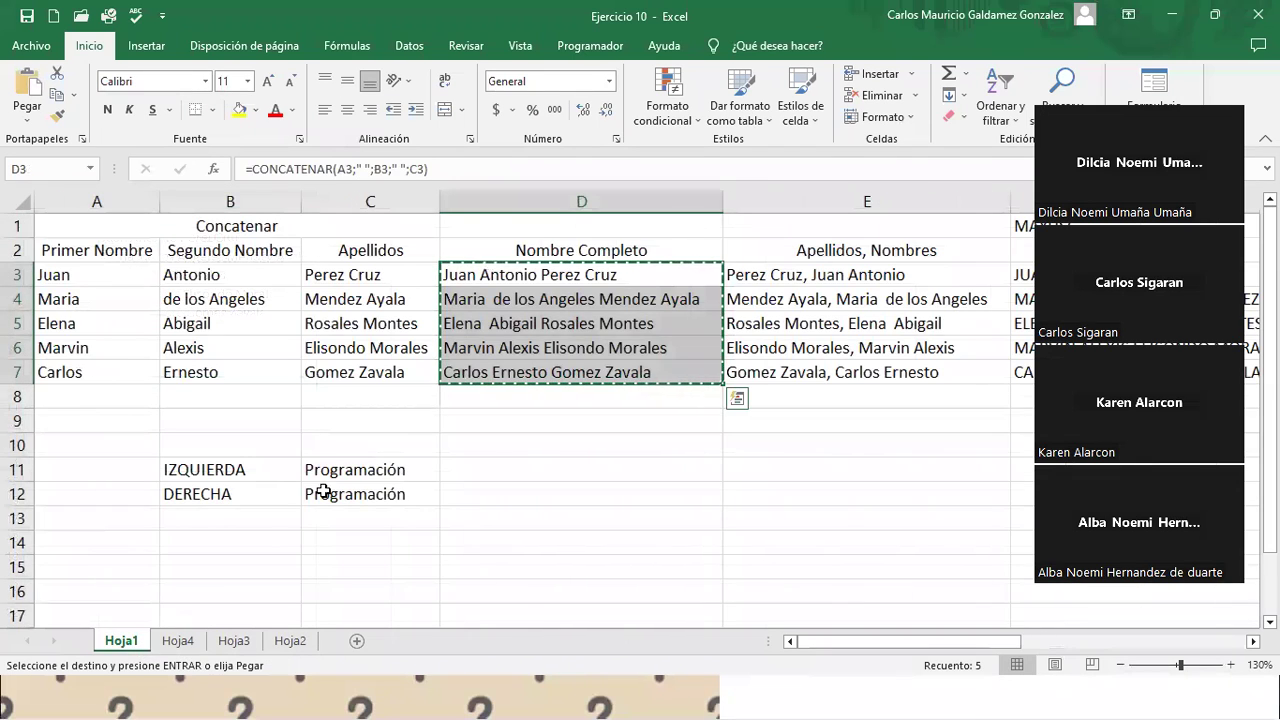
{"action": "left_click", "coordinate": [512, 374]}
{"action": "key", "text": "Escape"}
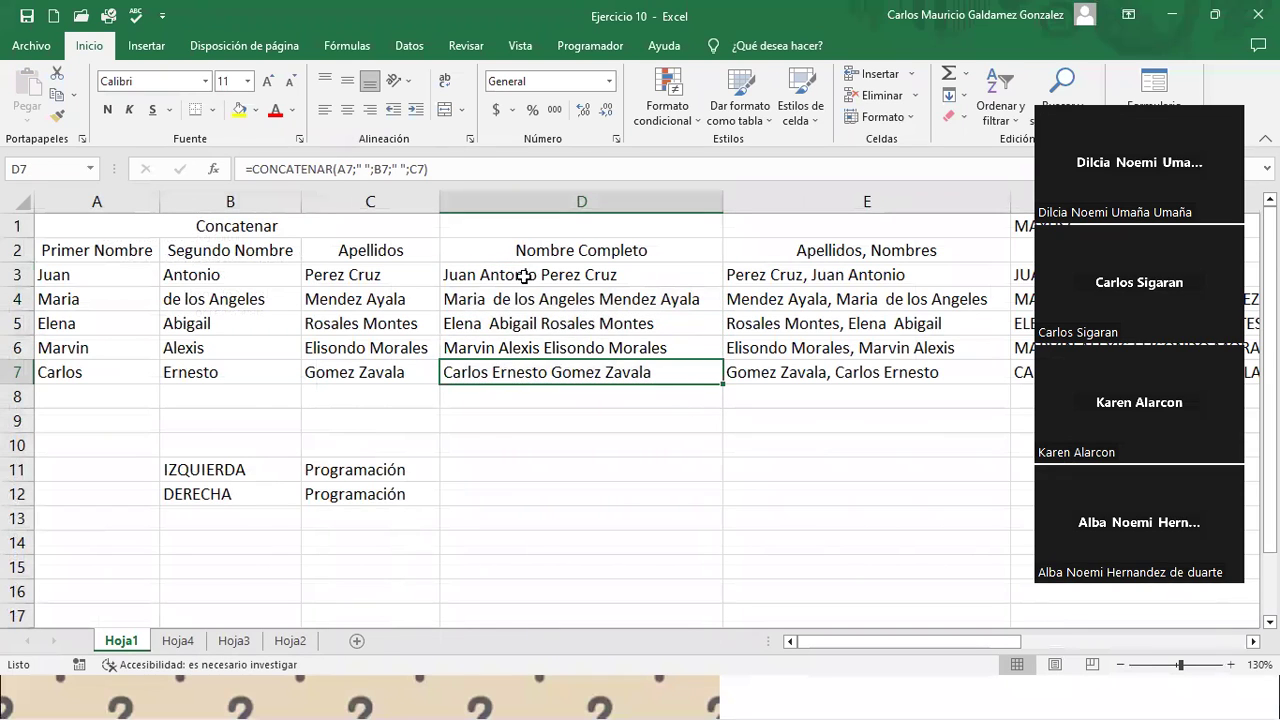
{"action": "left_click_drag", "start_coordinate": [523, 274], "coordinate": [530, 378]}
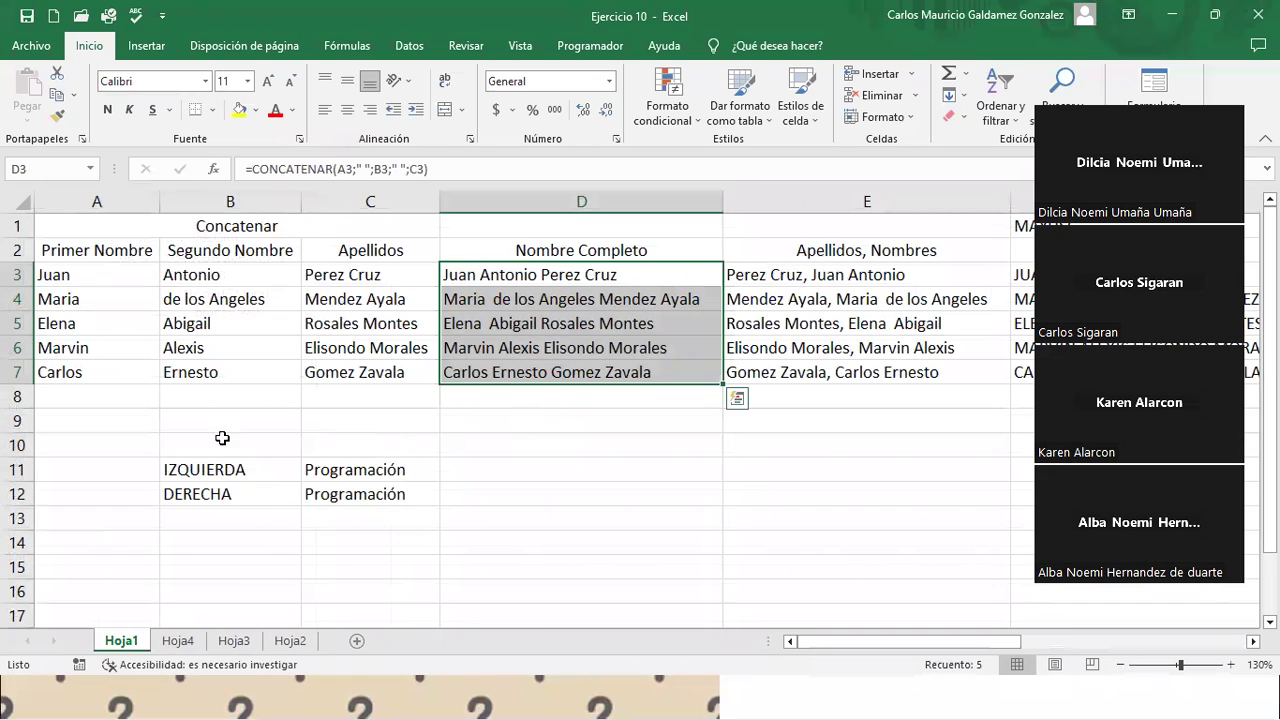
{"action": "left_click_drag", "start_coordinate": [220, 467], "coordinate": [230, 493]}
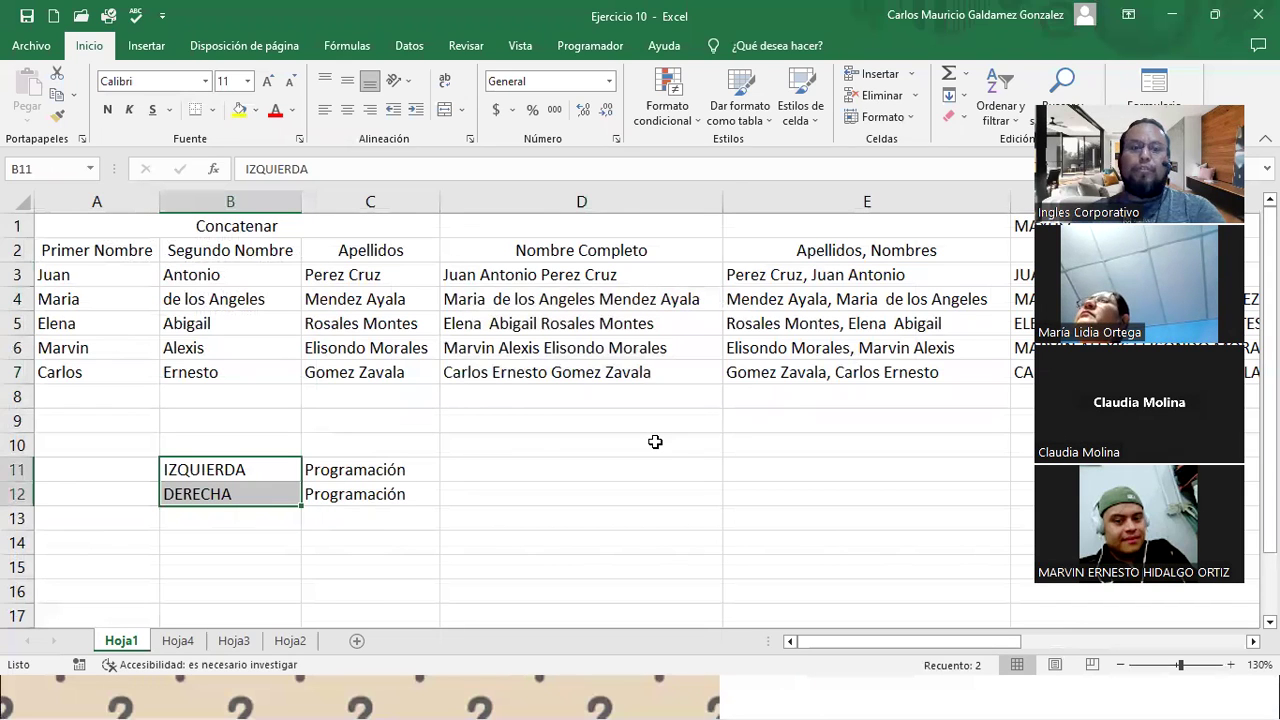
{"action": "left_click", "coordinate": [545, 467]}
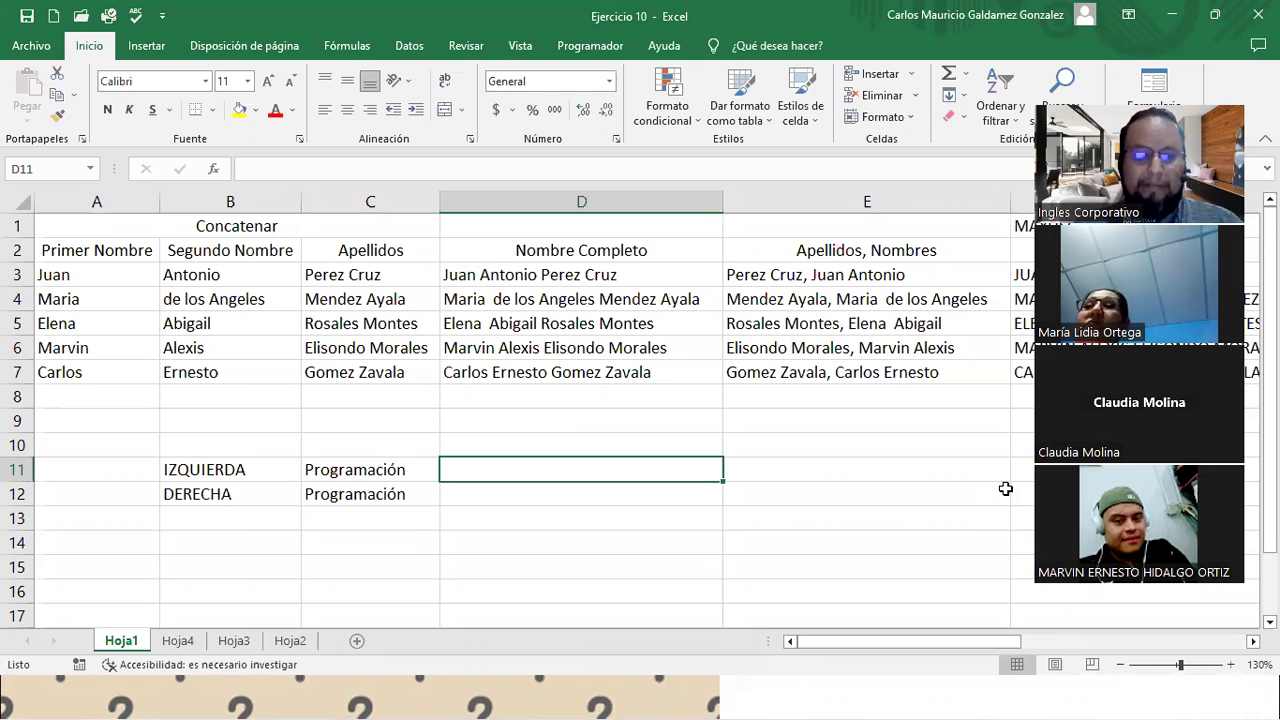
- Enter =IZQUIERDA(C11;6) in D11 to return Progra
{"action": "type", "text": "=izqui"}
{"action": "key", "text": "Tab"}
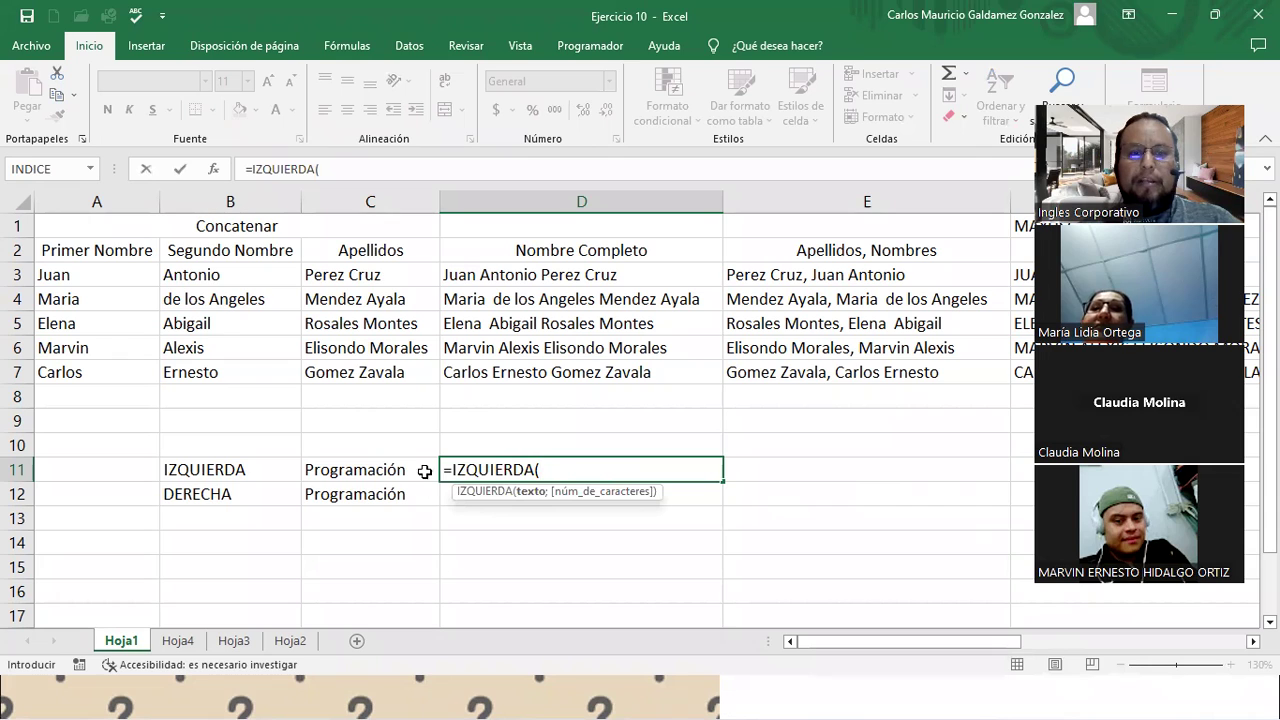
{"action": "left_click", "coordinate": [338, 470]}
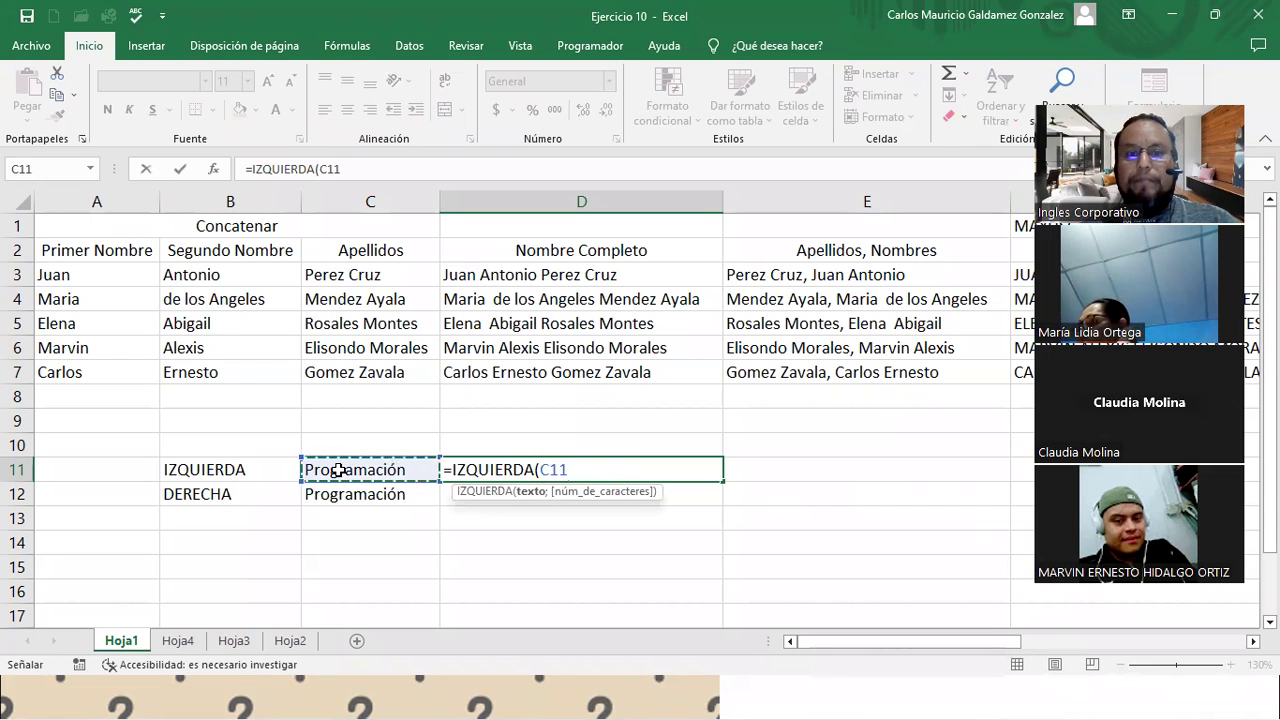
{"action": "type", "text": ";"}
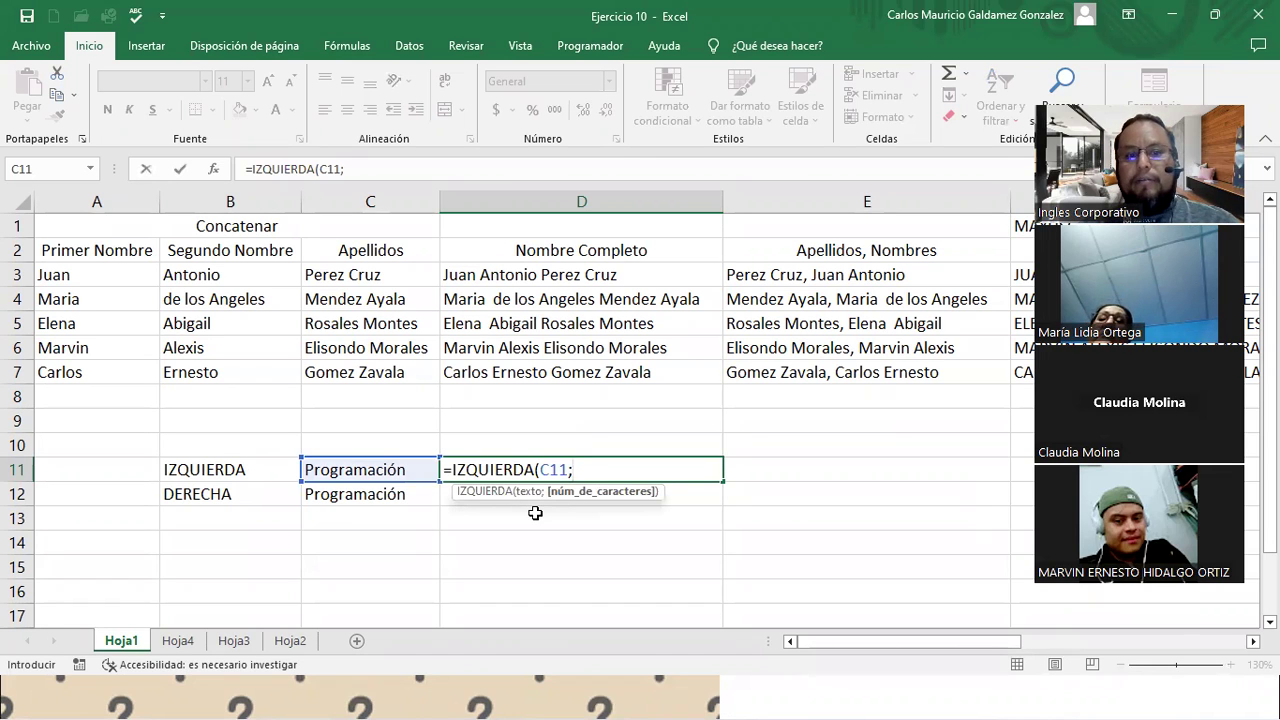
{"action": "type", "text": "6"}
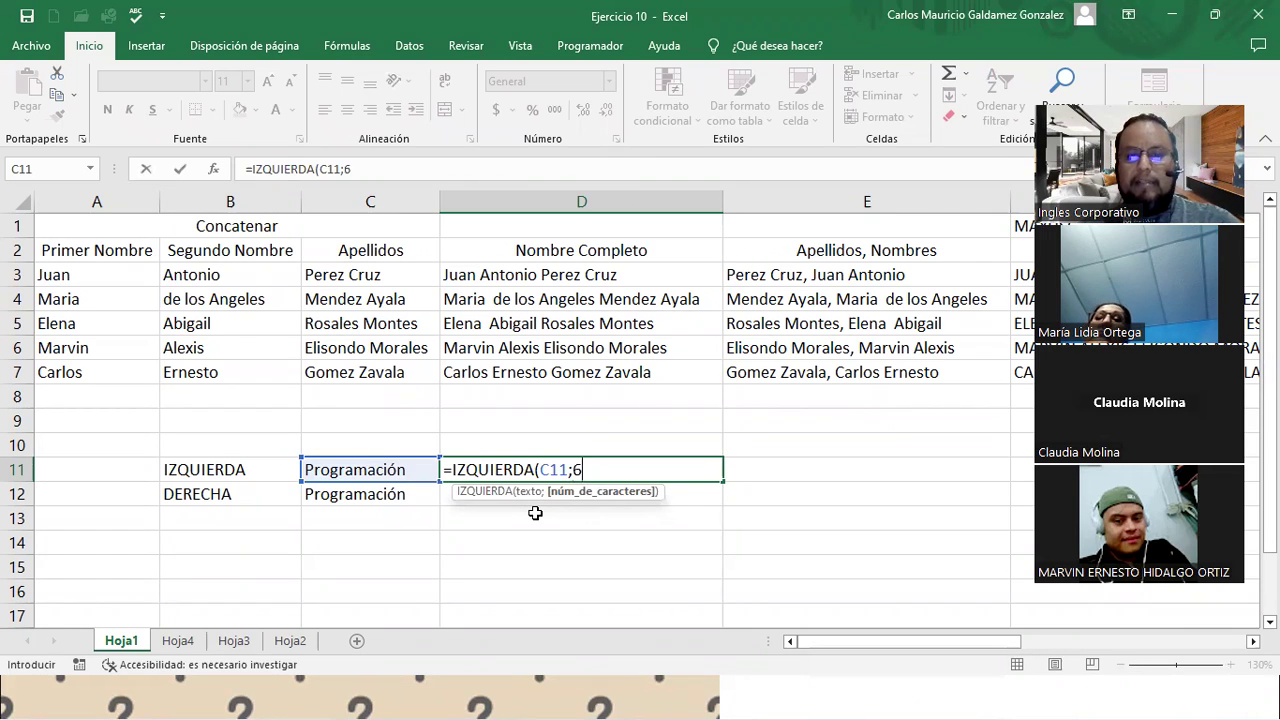
{"action": "type", "text": ")"}
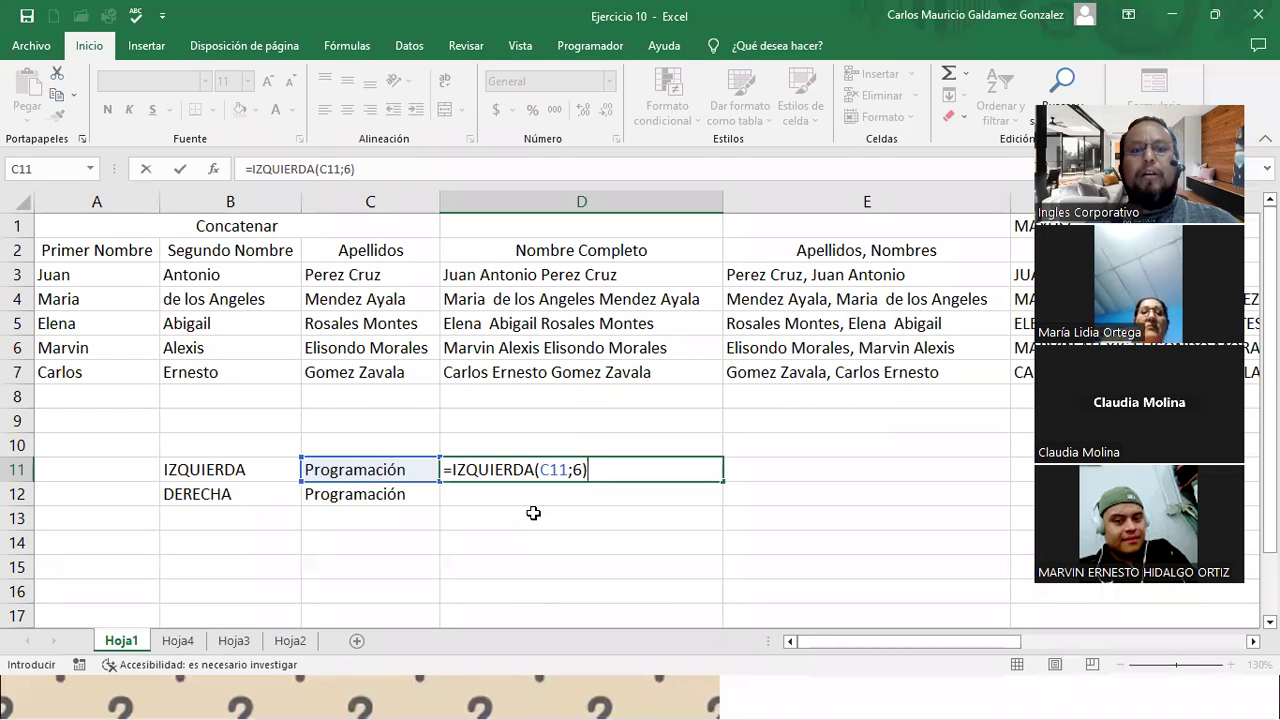
{"action": "key", "text": "Return"}
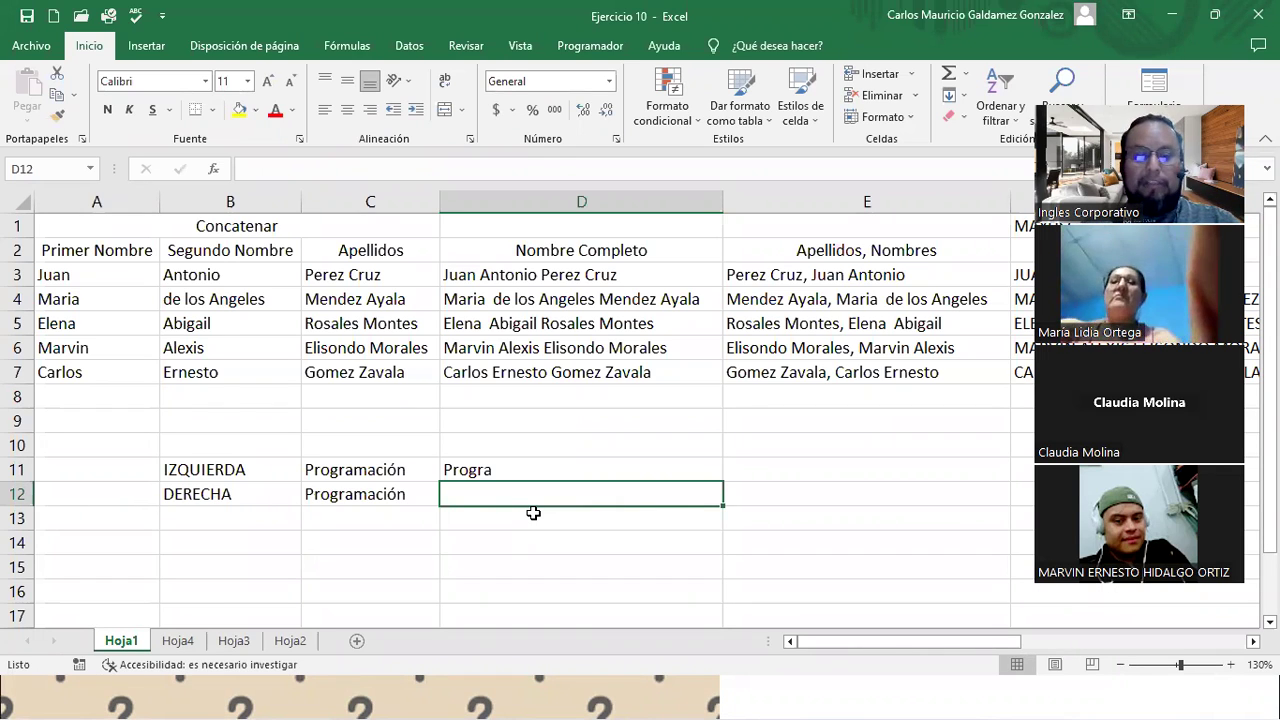
- Enter =DERECHA(C12;6) in D12 to return mación
{"action": "type", "text": "=der"}
{"action": "key", "text": "Tab"}
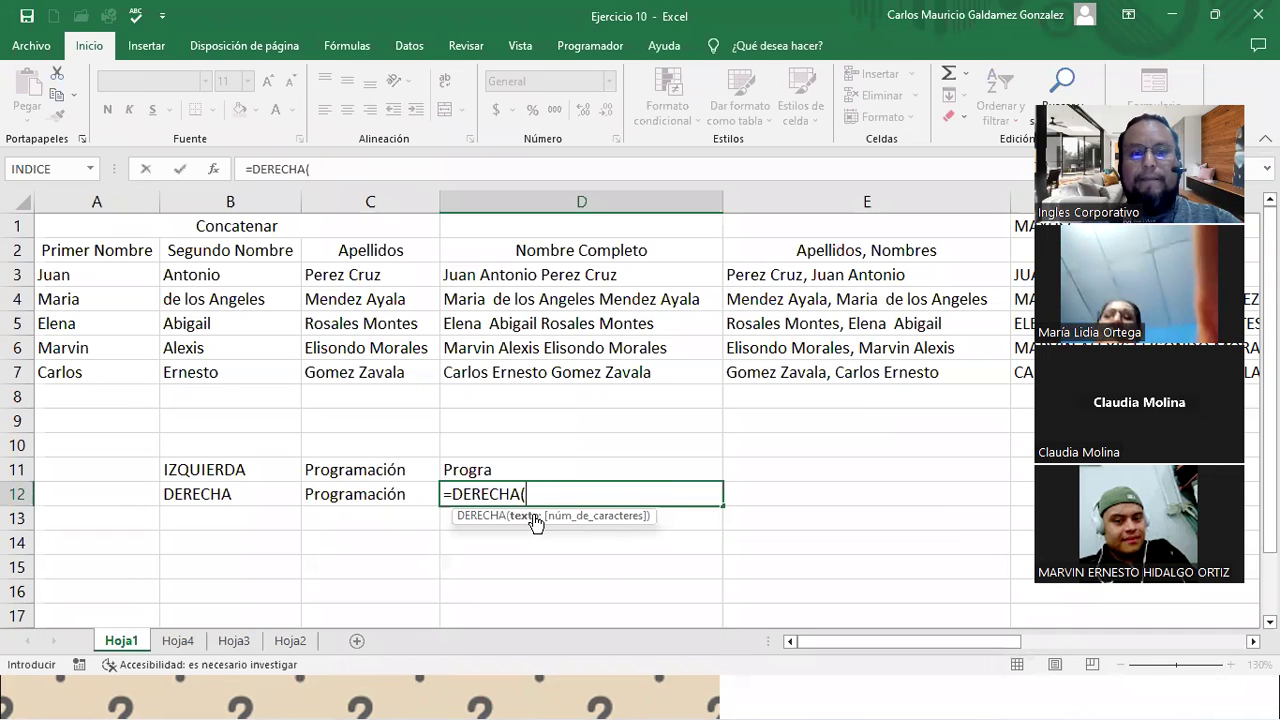
{"action": "left_click", "coordinate": [345, 495]}
{"action": "type", "text": ";"}
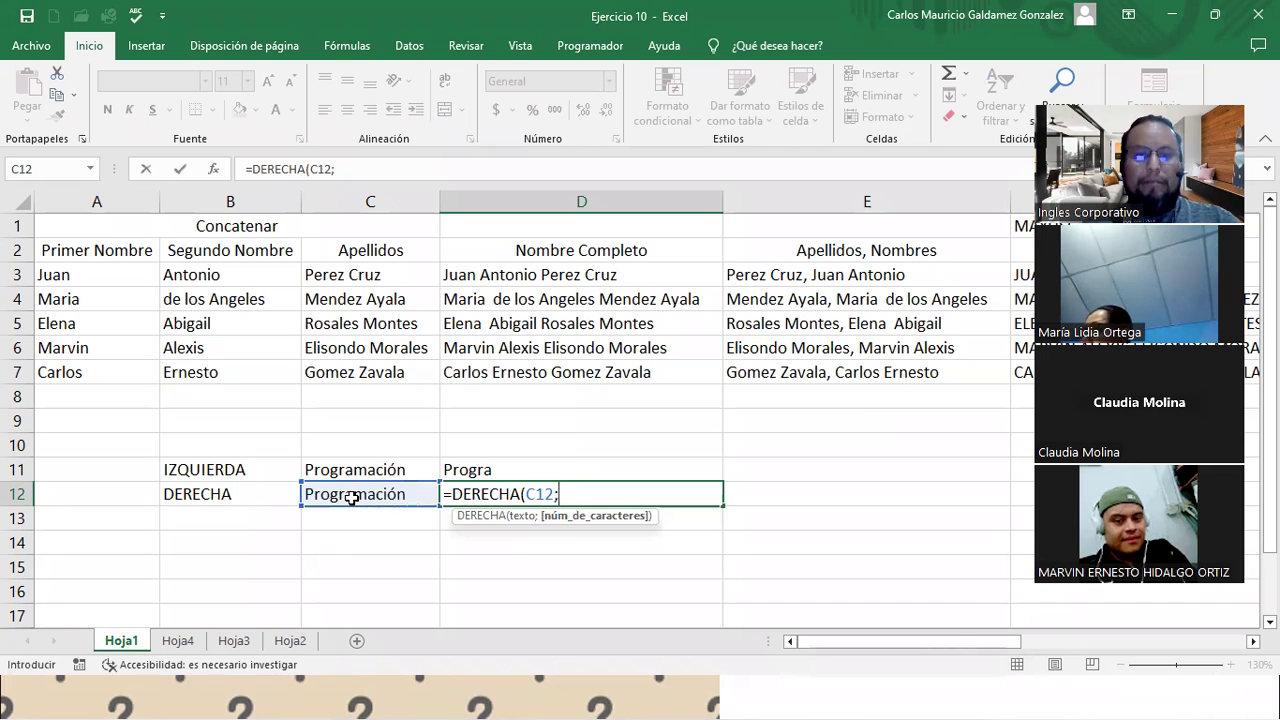
{"action": "type", "text": "6"}
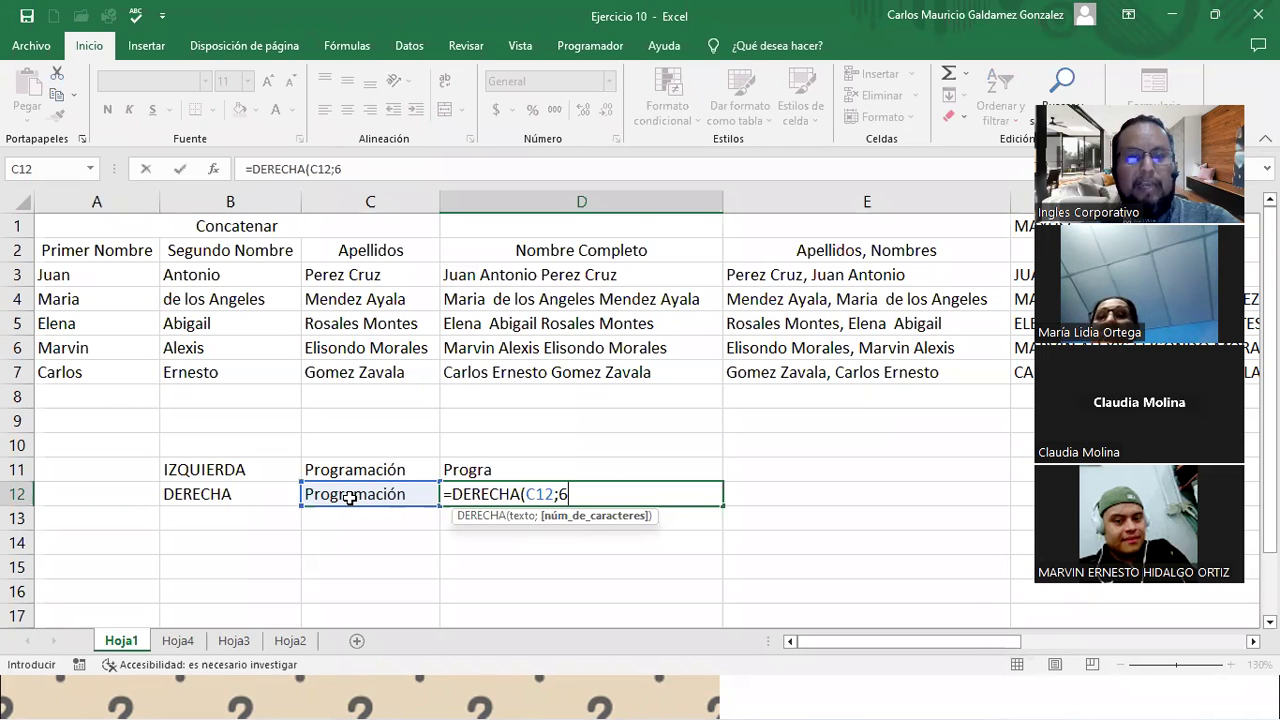
{"action": "type", "text": ")"}
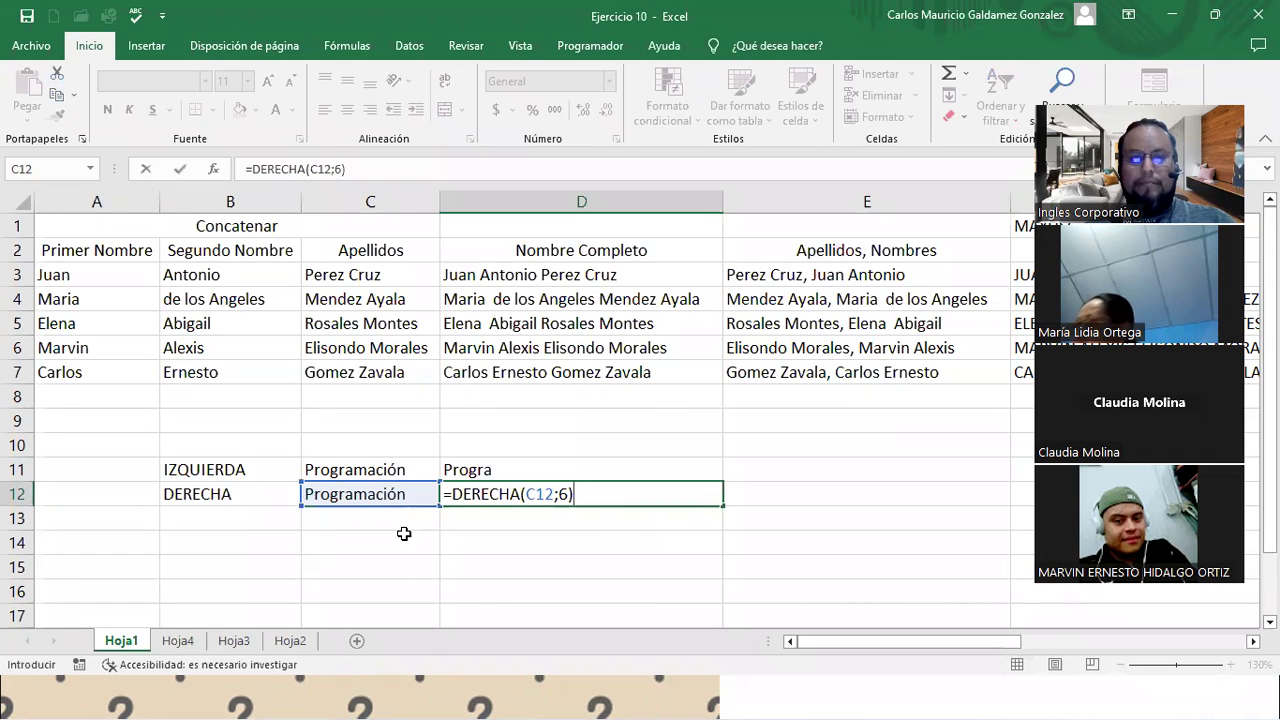
{"action": "key", "text": "Return"}
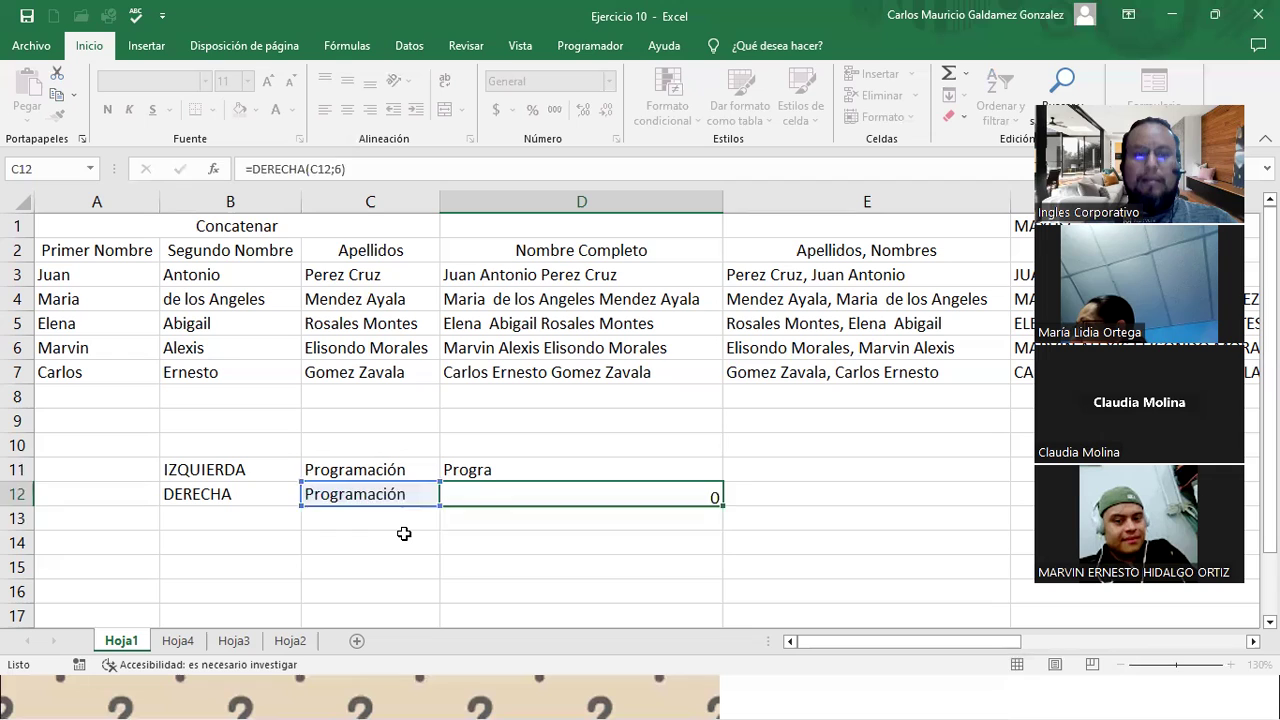
- Temporarily alter the Programación text in C12, then restore it to test the result
{"action": "key", "text": "Up"}
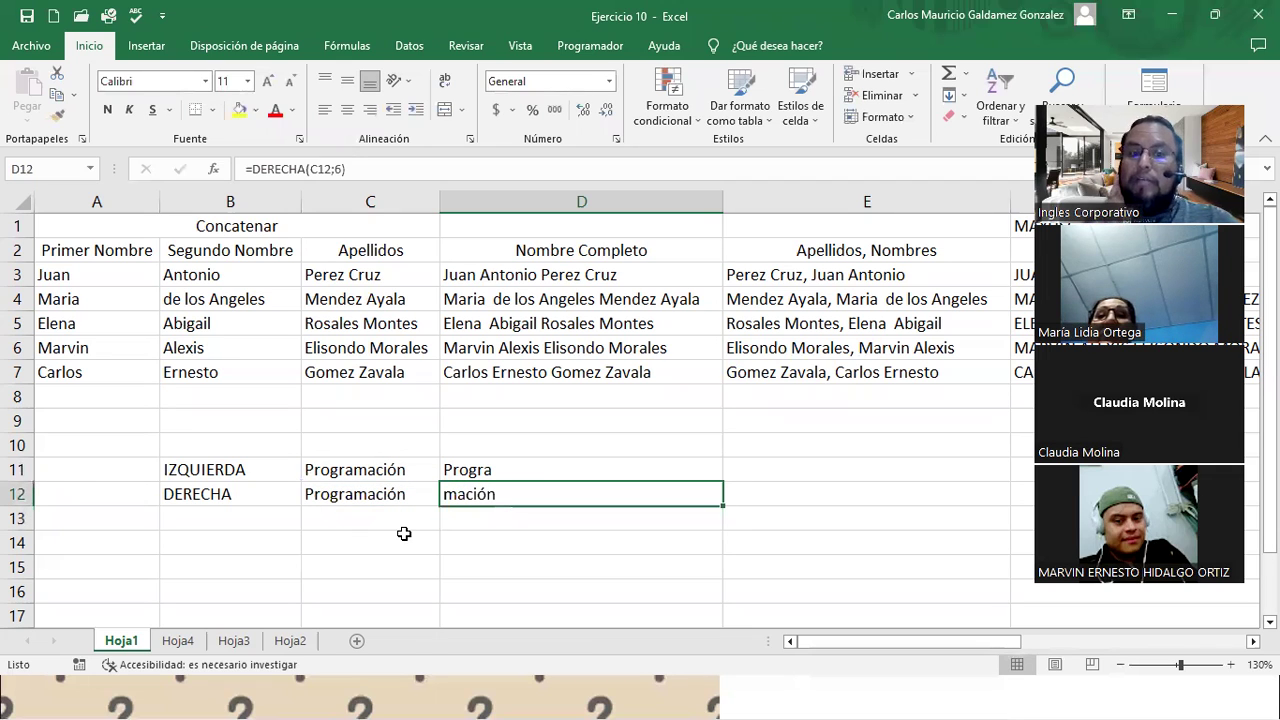
{"action": "left_click", "coordinate": [398, 496]}
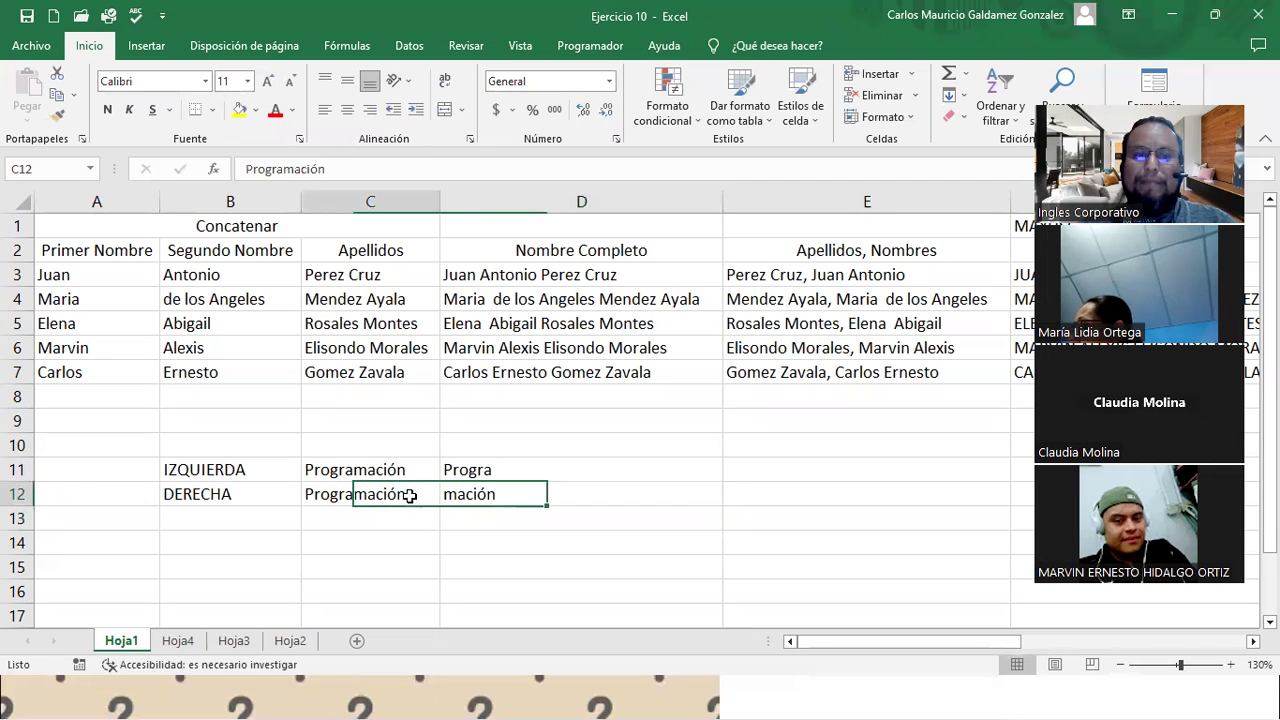
{"action": "key", "text": "F2"}
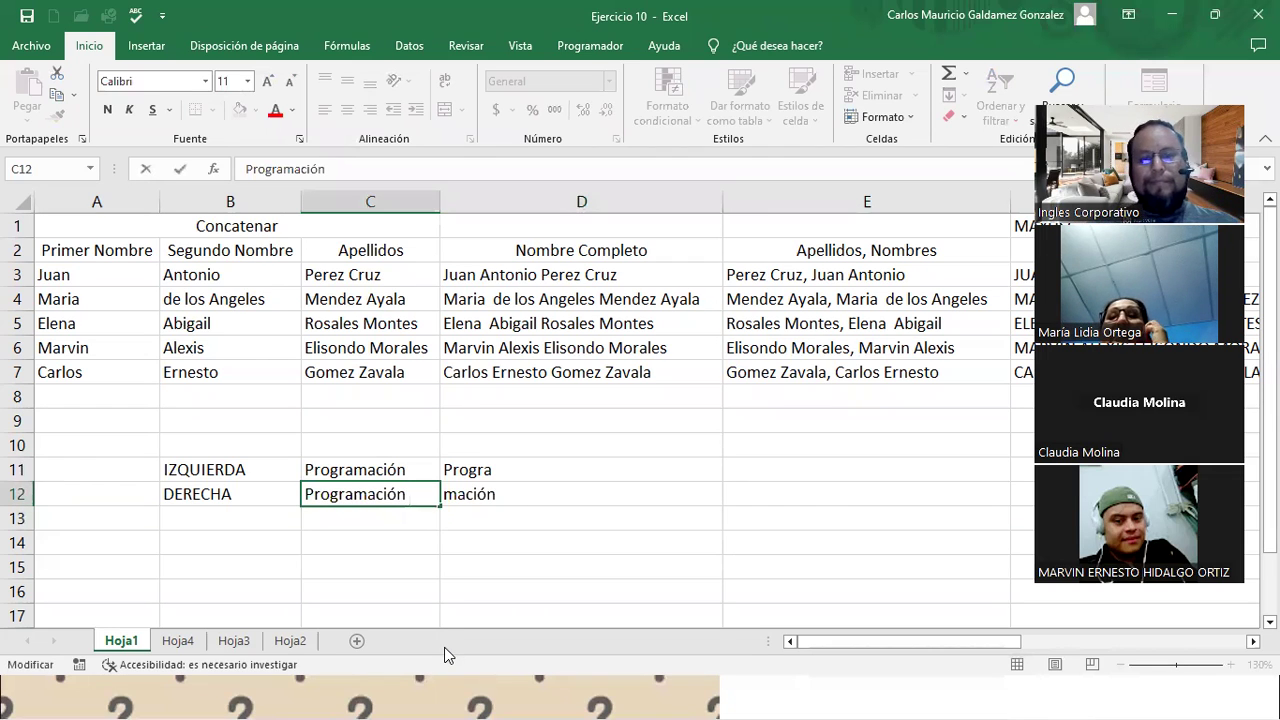
{"action": "key", "text": "Return"}
{"action": "key", "text": "Up"}
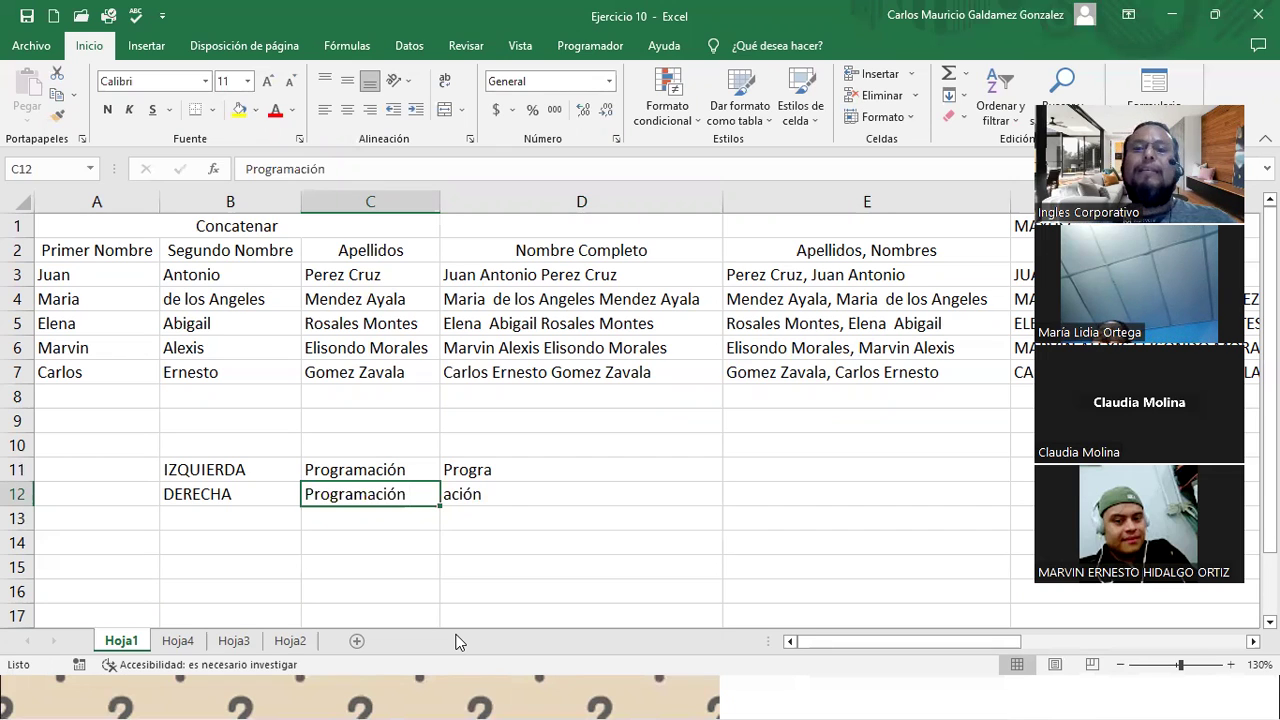
{"action": "key", "text": "F2"}
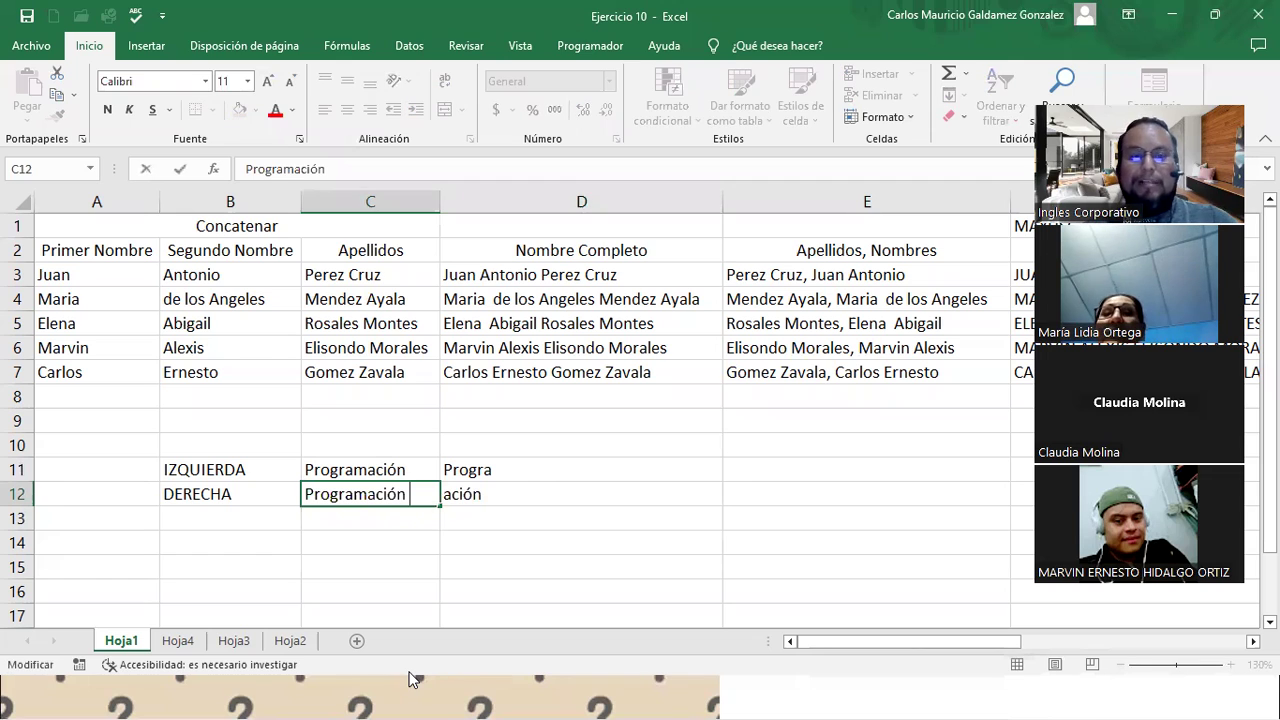
{"action": "key", "text": "BackSpace"}
{"action": "key", "text": "Return"}
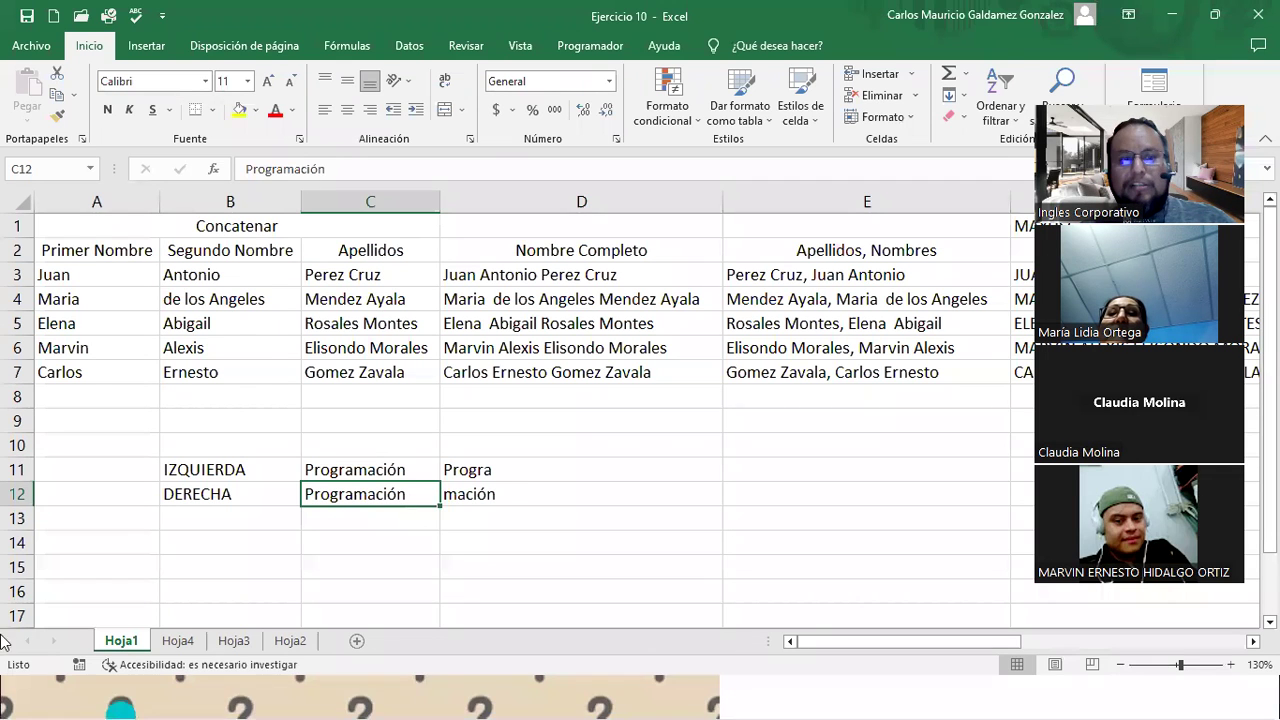
- Delete the two empty rows 9 and 10
{"action": "left_click_drag", "start_coordinate": [20, 444], "coordinate": [17, 420]}
{"action": "right_click", "coordinate": [17, 420]}
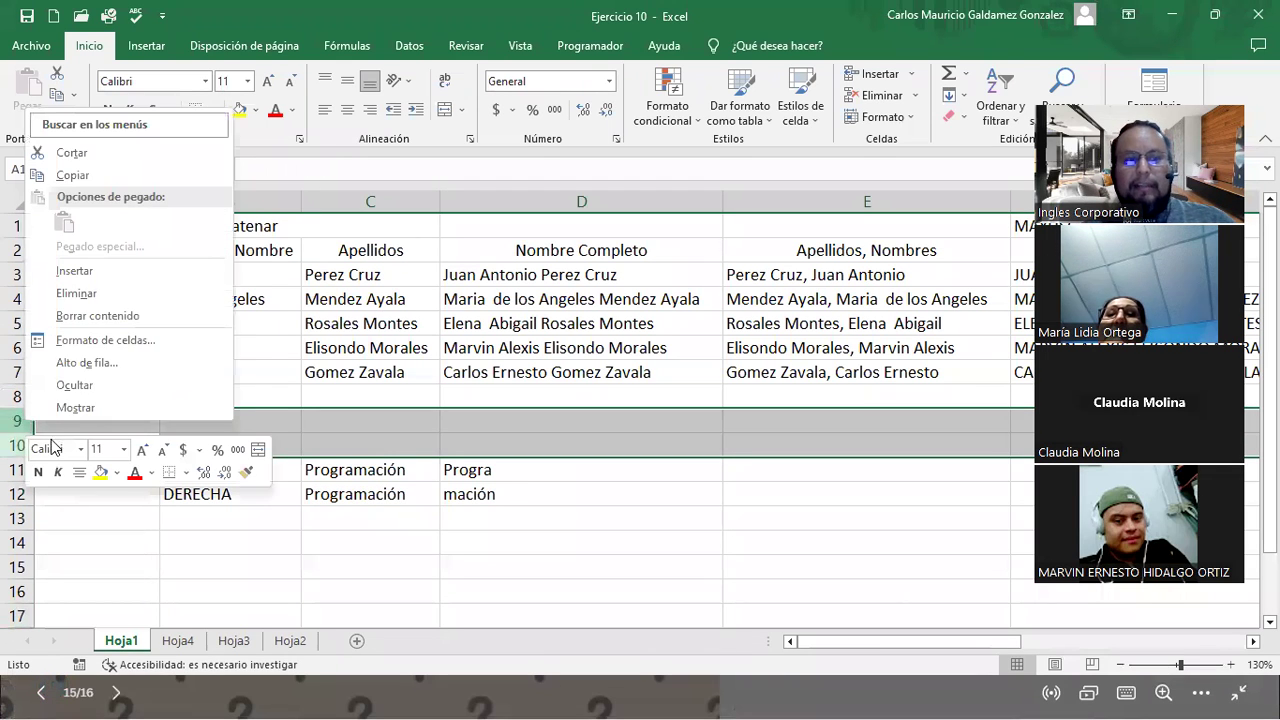
{"action": "left_click", "coordinate": [88, 297]}
{"action": "left_click", "coordinate": [340, 518]}
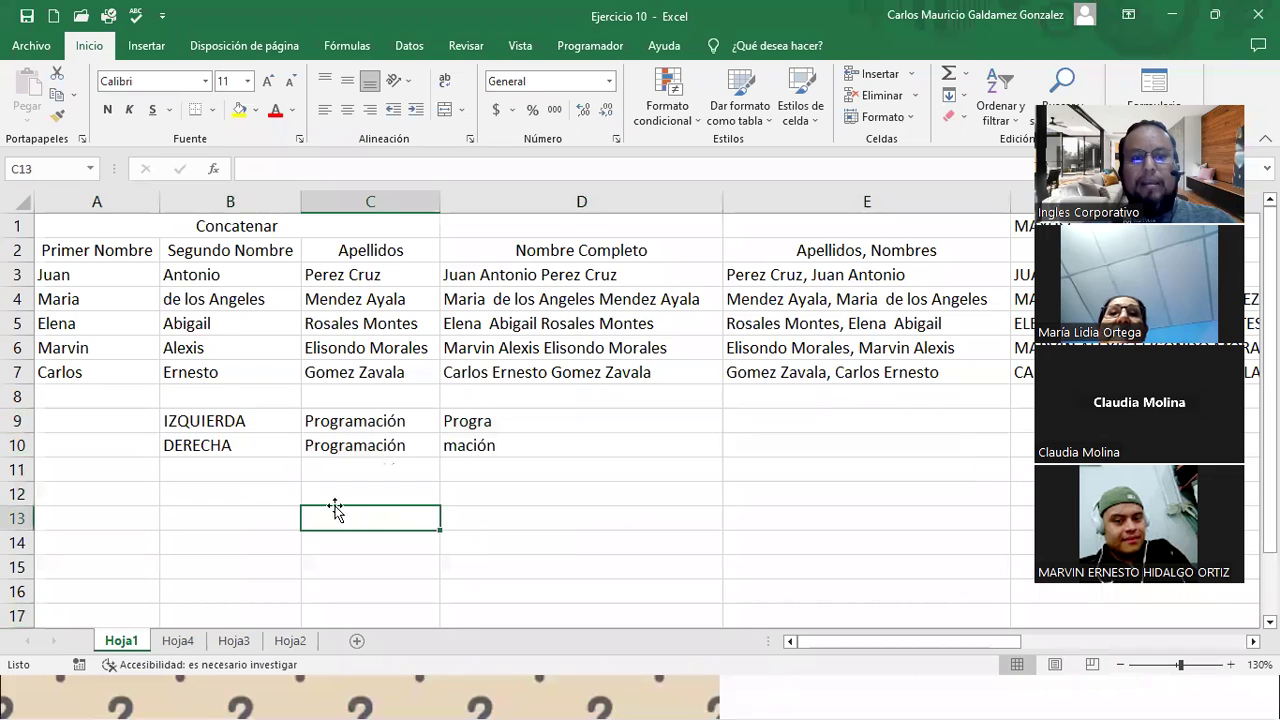
- Label cell B12 EXTRAER
{"action": "left_click", "coordinate": [252, 496]}
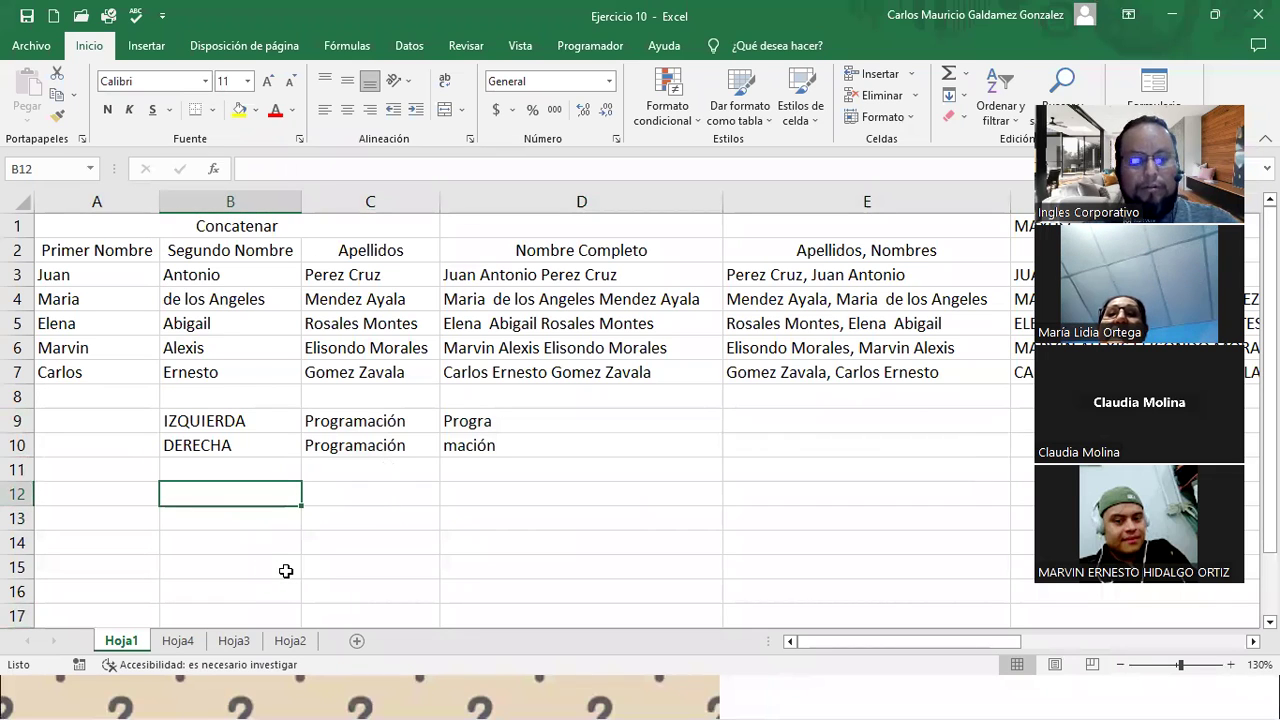
{"action": "type", "text": "EXTAR"}
{"action": "key", "text": "BackSpace"}
{"action": "key", "text": "BackSpace"}
{"action": "type", "text": "R"}
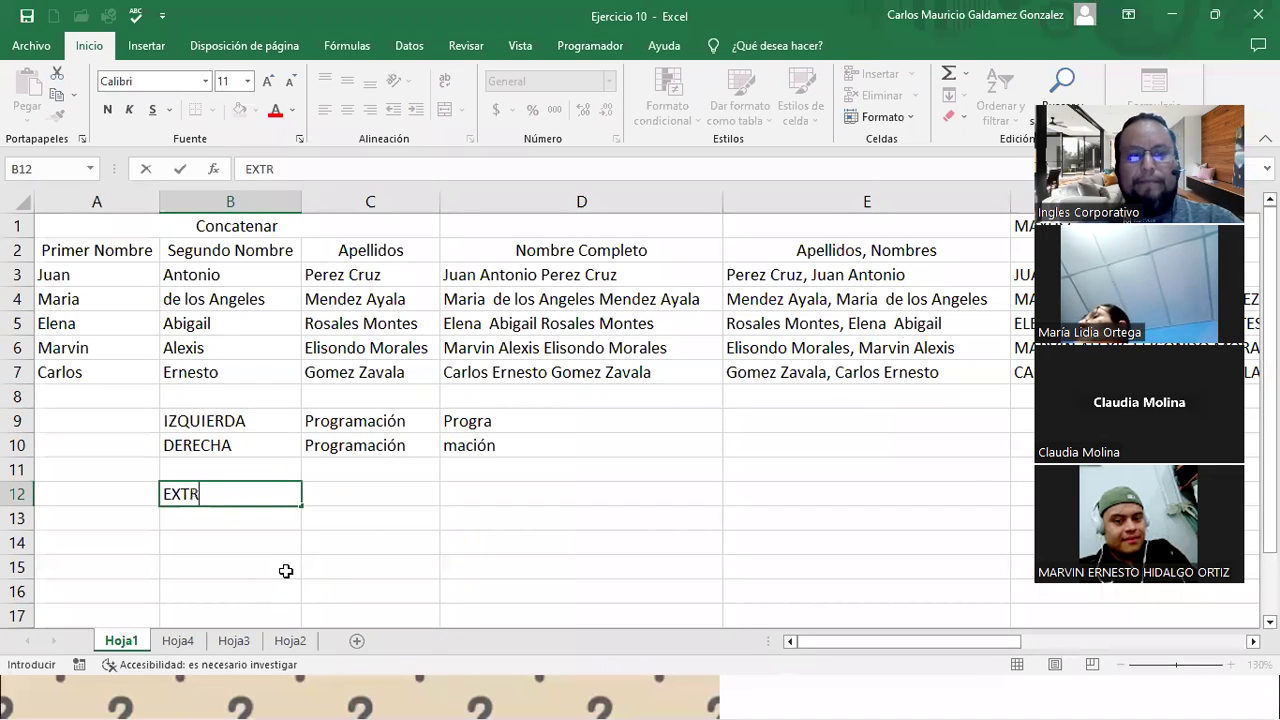
{"action": "type", "text": "AER"}
{"action": "key", "text": "Return"}
- Begin an =EXTRAE( formula in C12
{"action": "key", "text": "Up"}
{"action": "key", "text": "Right"}
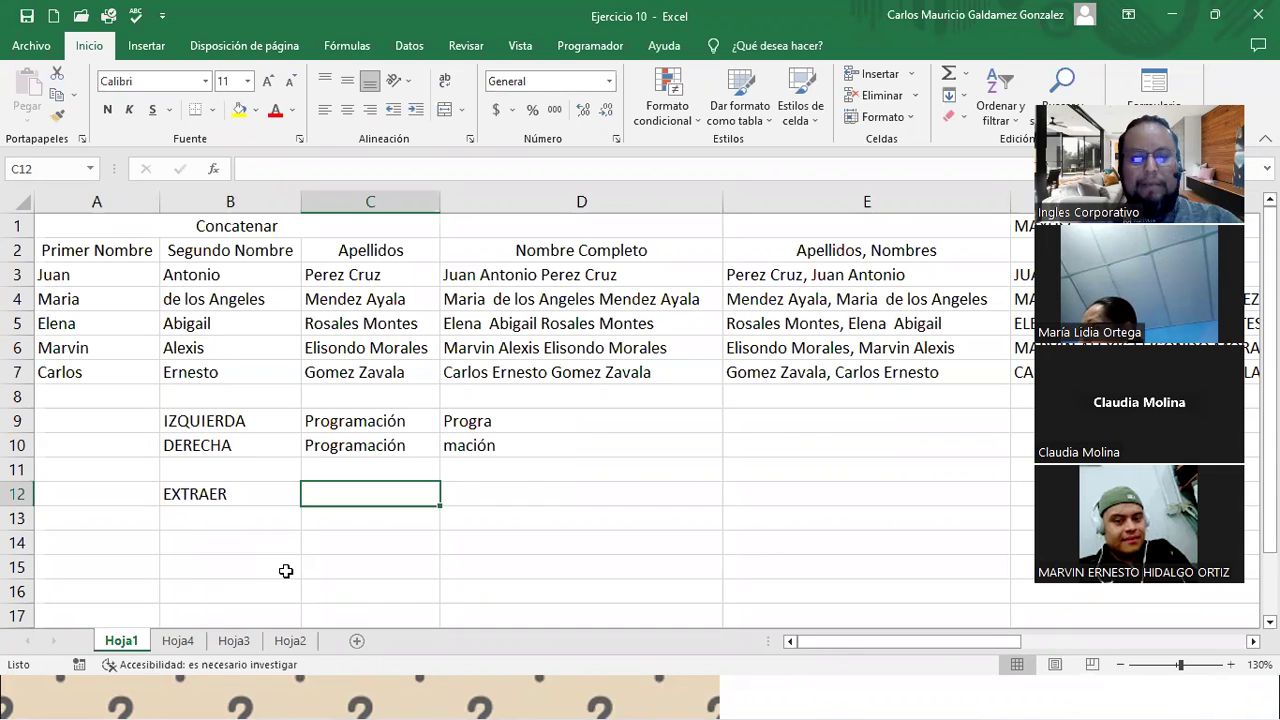
{"action": "type", "text": "=EXTA"}
{"action": "key", "text": "BackSpace"}
{"action": "type", "text": "R"}
{"action": "key", "text": "Tab"}
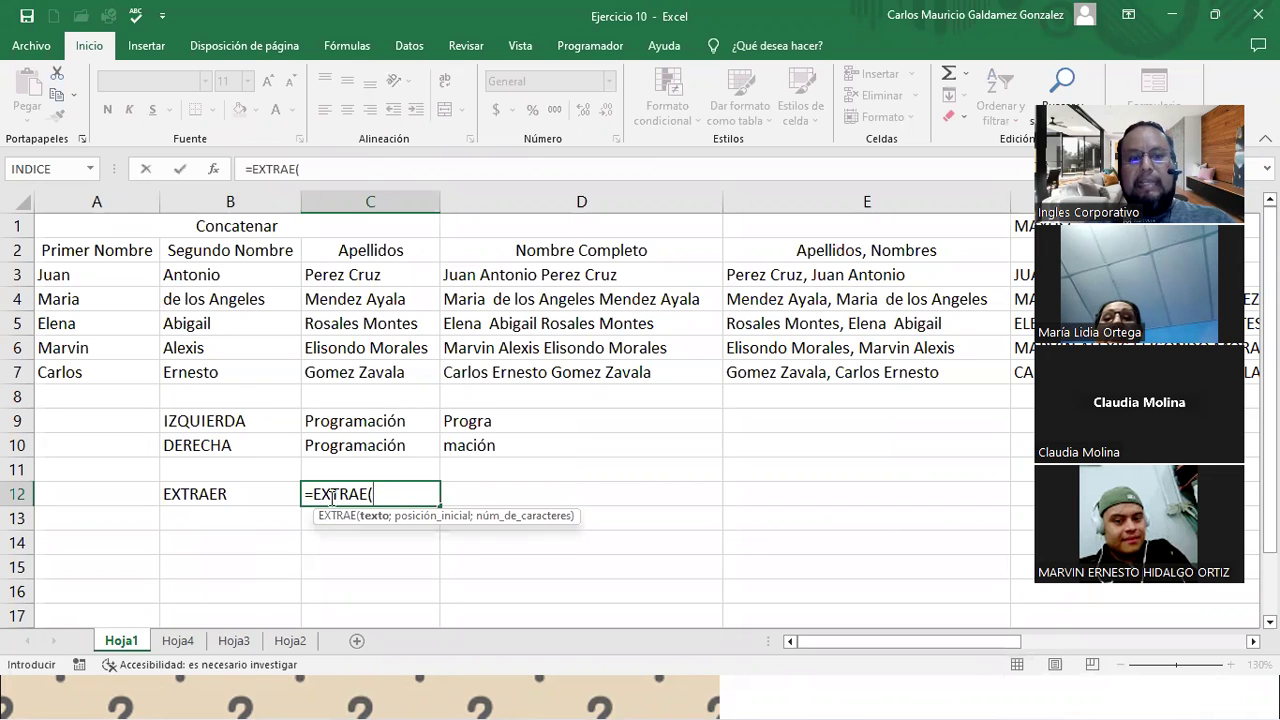
- Complete =EXTRAE(C10;4;5) in C12 to extract grama
{"action": "left_click", "coordinate": [337, 447]}
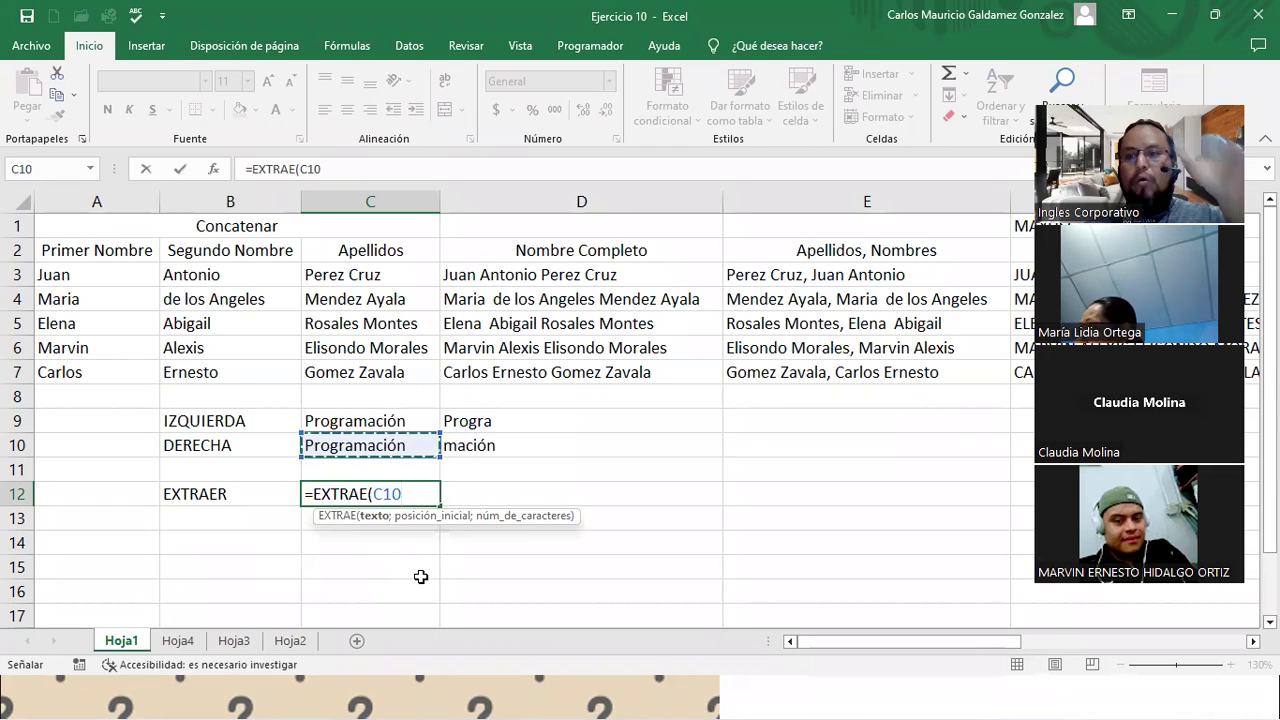
{"action": "type", "text": ";"}
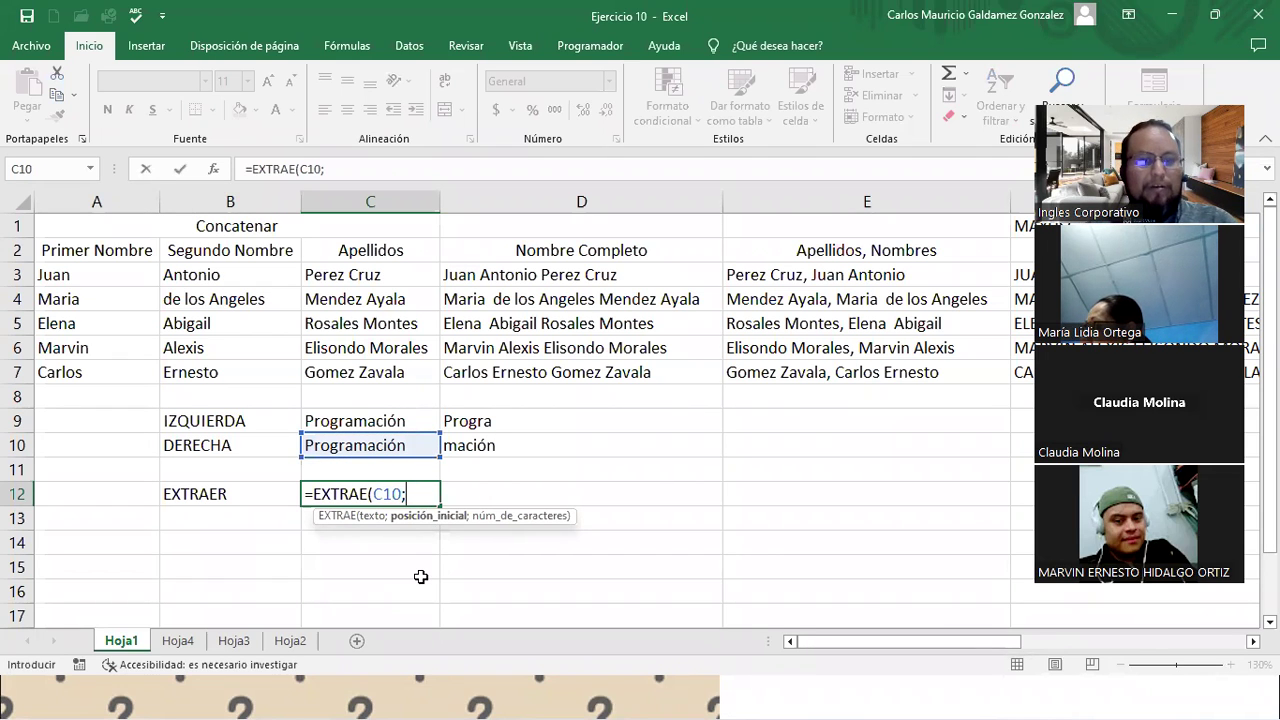
{"action": "type", "text": "4"}
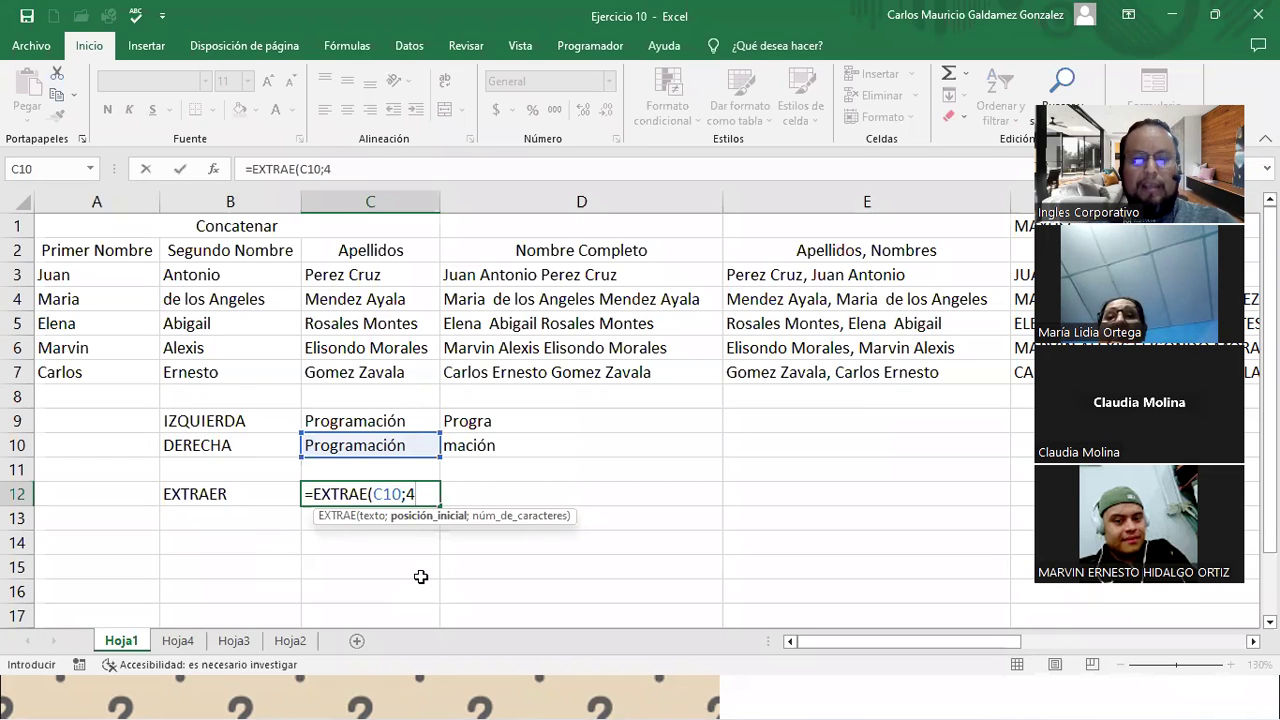
{"action": "type", "text": ";"}
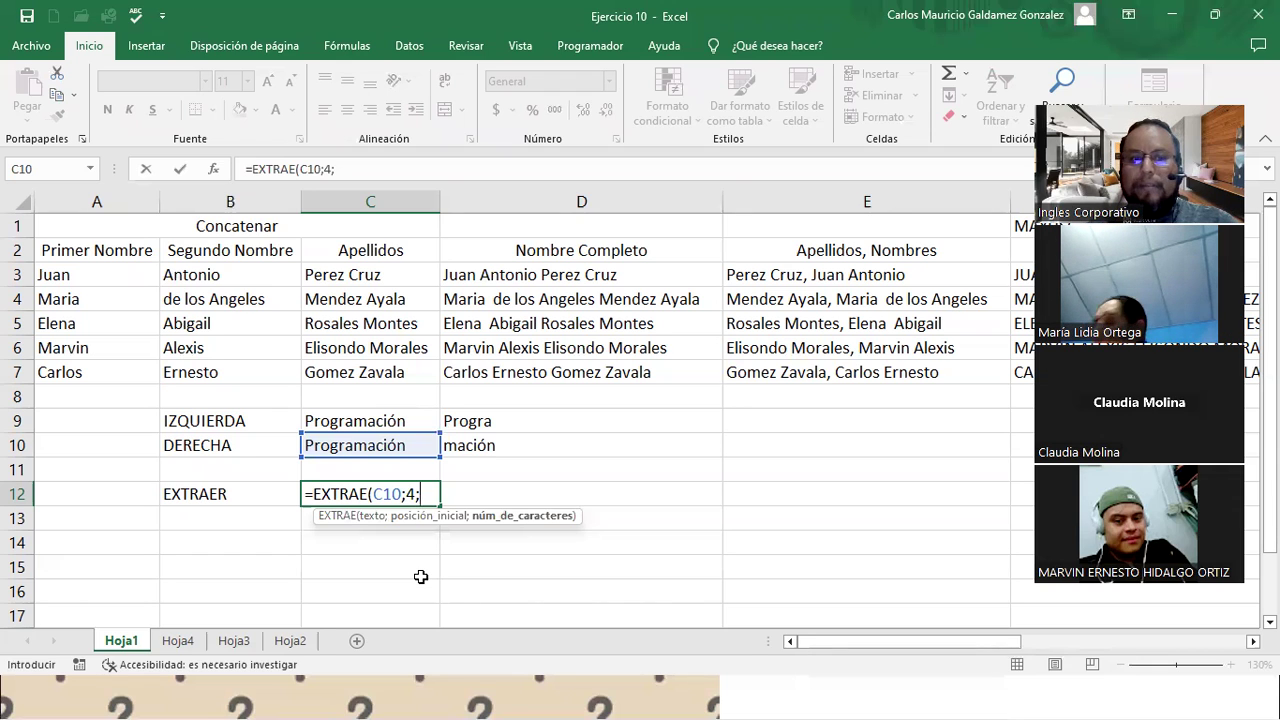
{"action": "type", "text": "5)"}
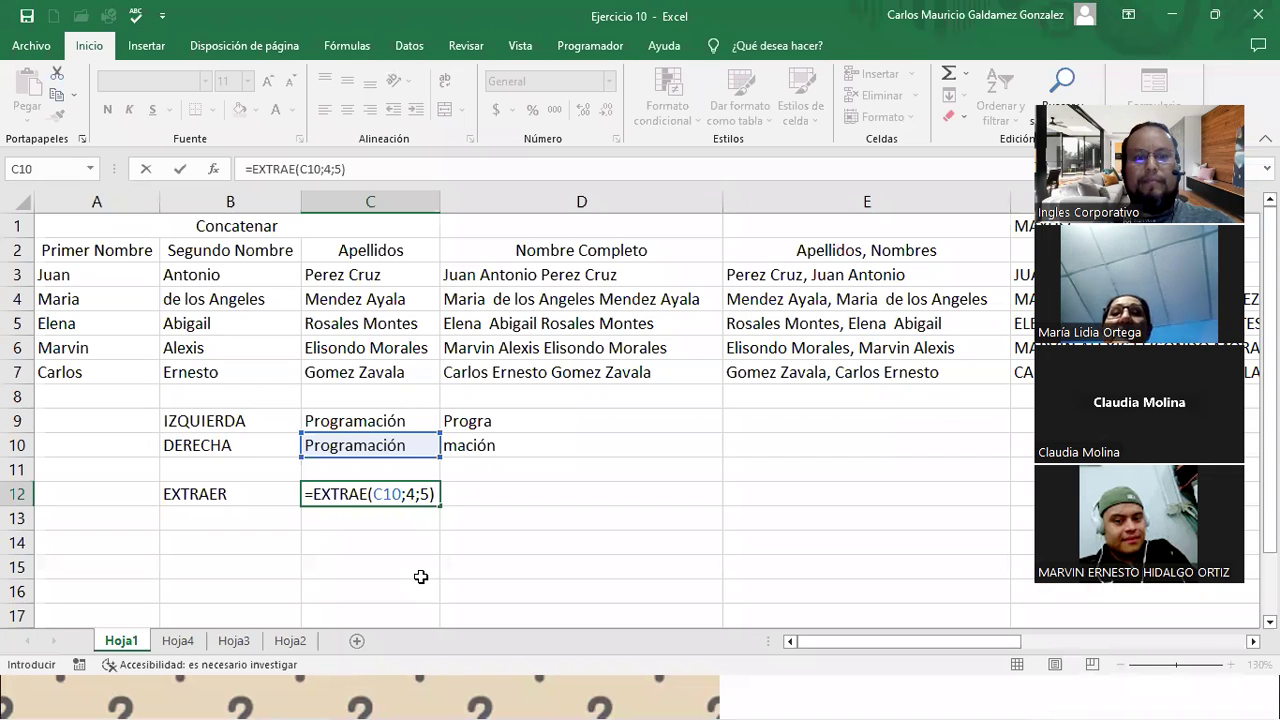
{"action": "key", "text": "Return"}
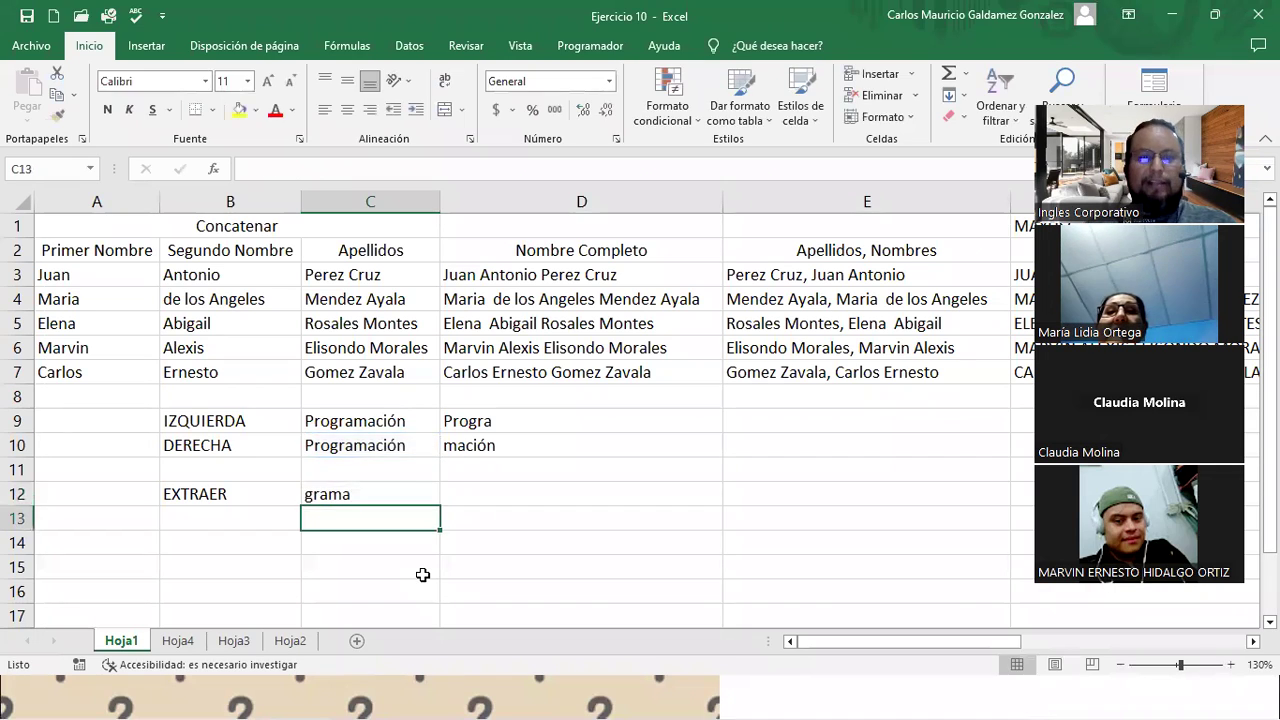
{"action": "key", "text": "Up"}
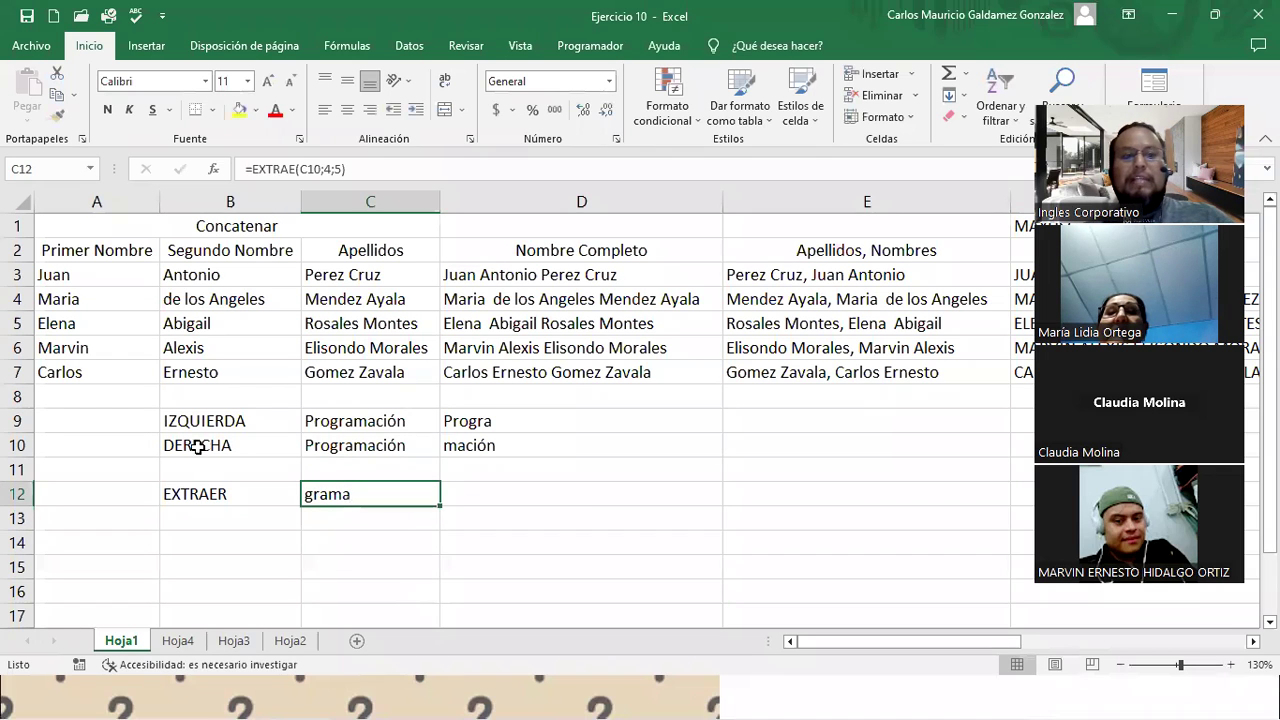
- Review the IZQUIERDA, DERECHA and EXTRAER example labels and the Programación and EXTRAE cells
{"action": "left_click", "coordinate": [198, 428]}
{"action": "left_click", "coordinate": [201, 450]}
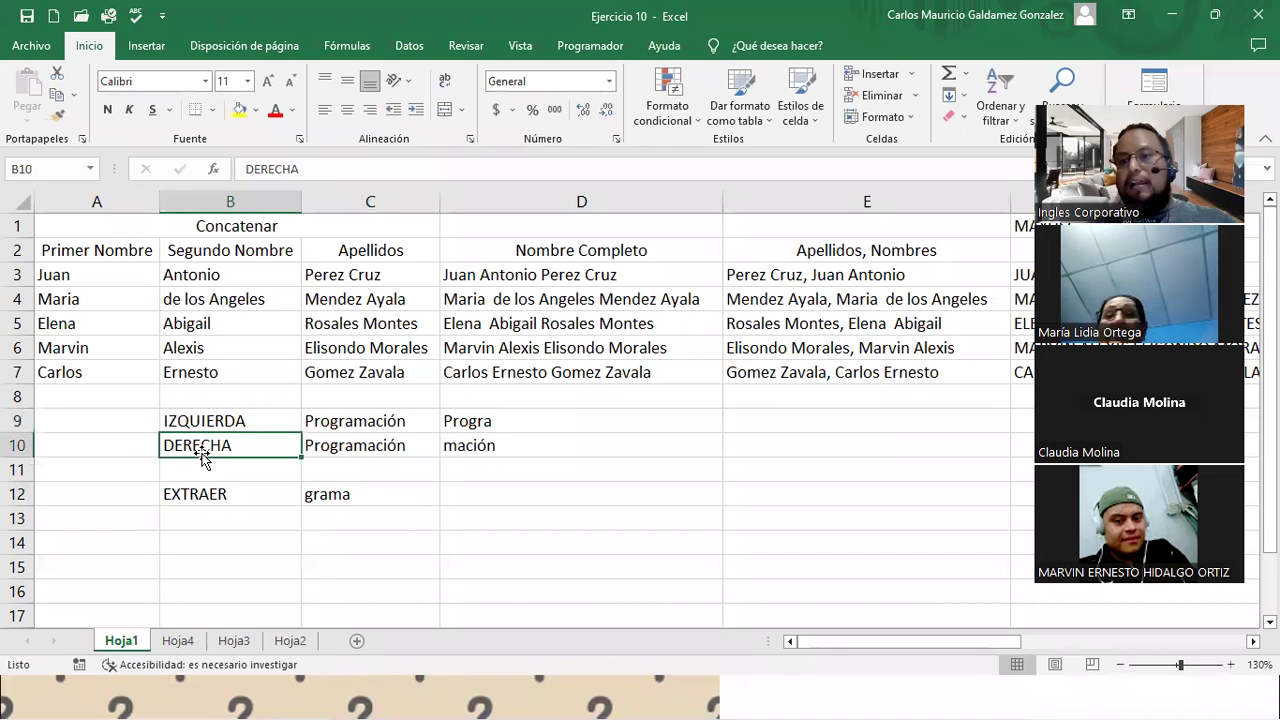
{"action": "left_click", "coordinate": [178, 495]}
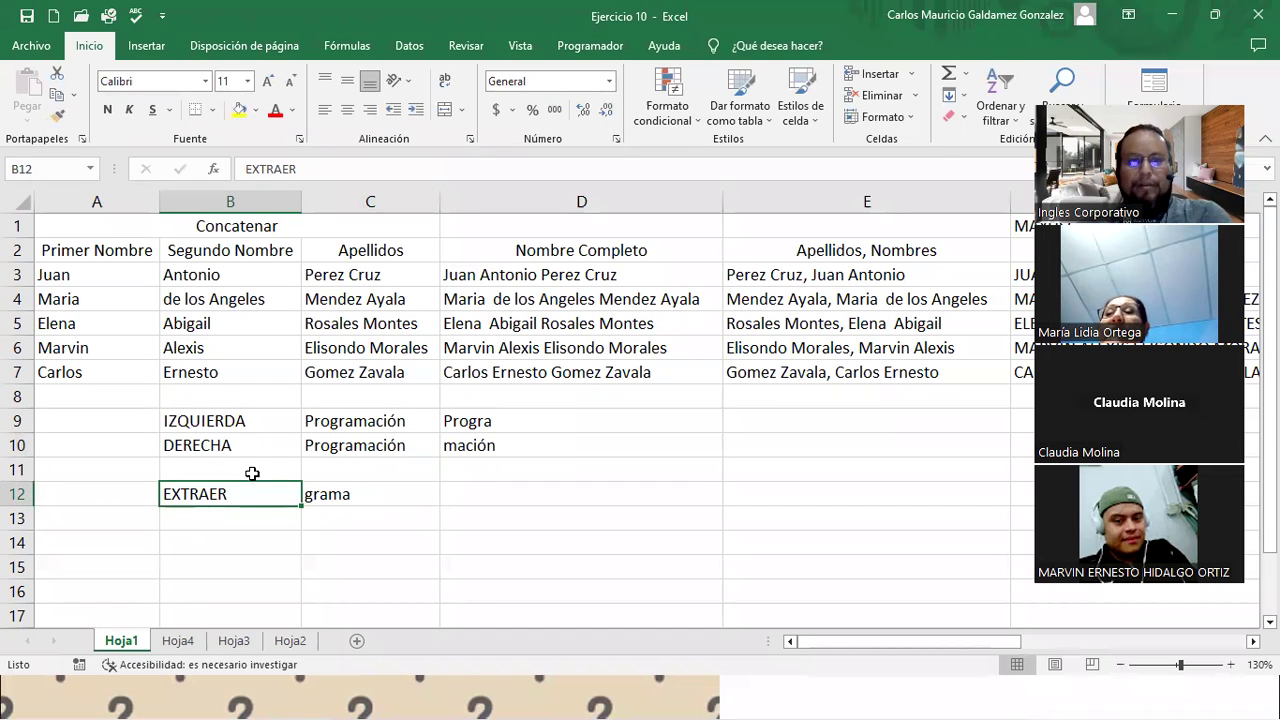
{"action": "left_click", "coordinate": [330, 424]}
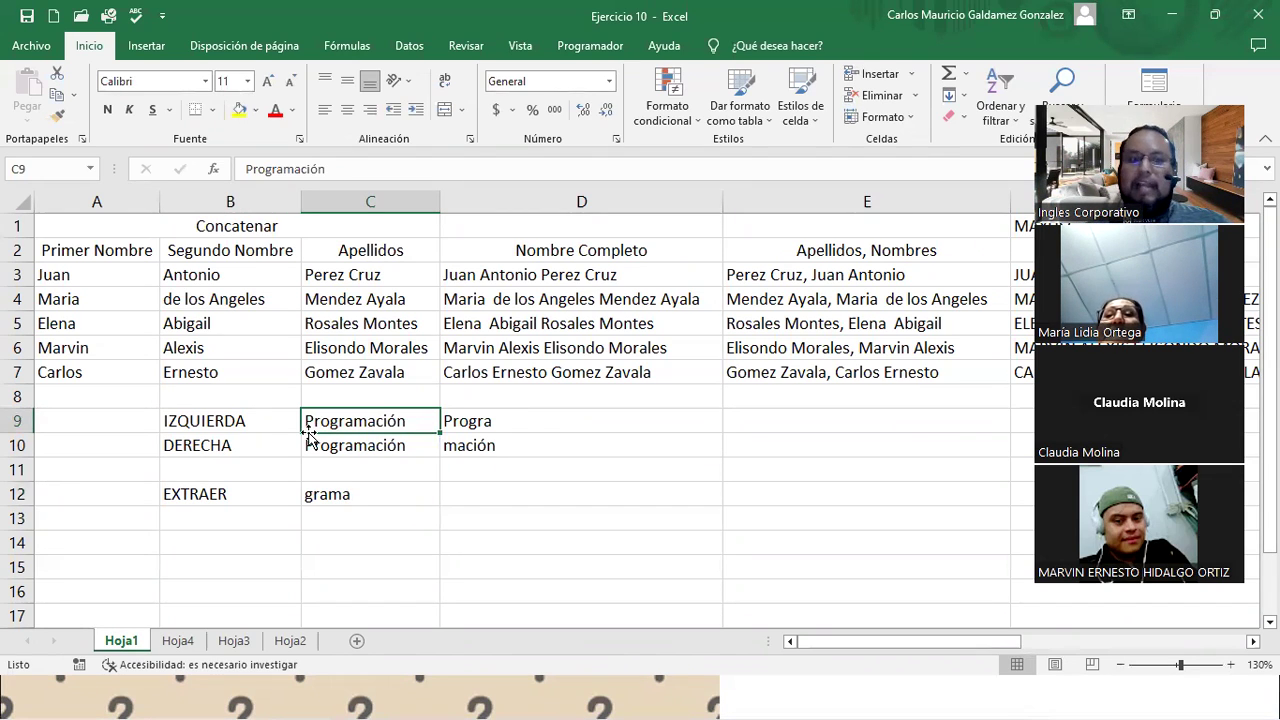
{"action": "left_click", "coordinate": [340, 489]}
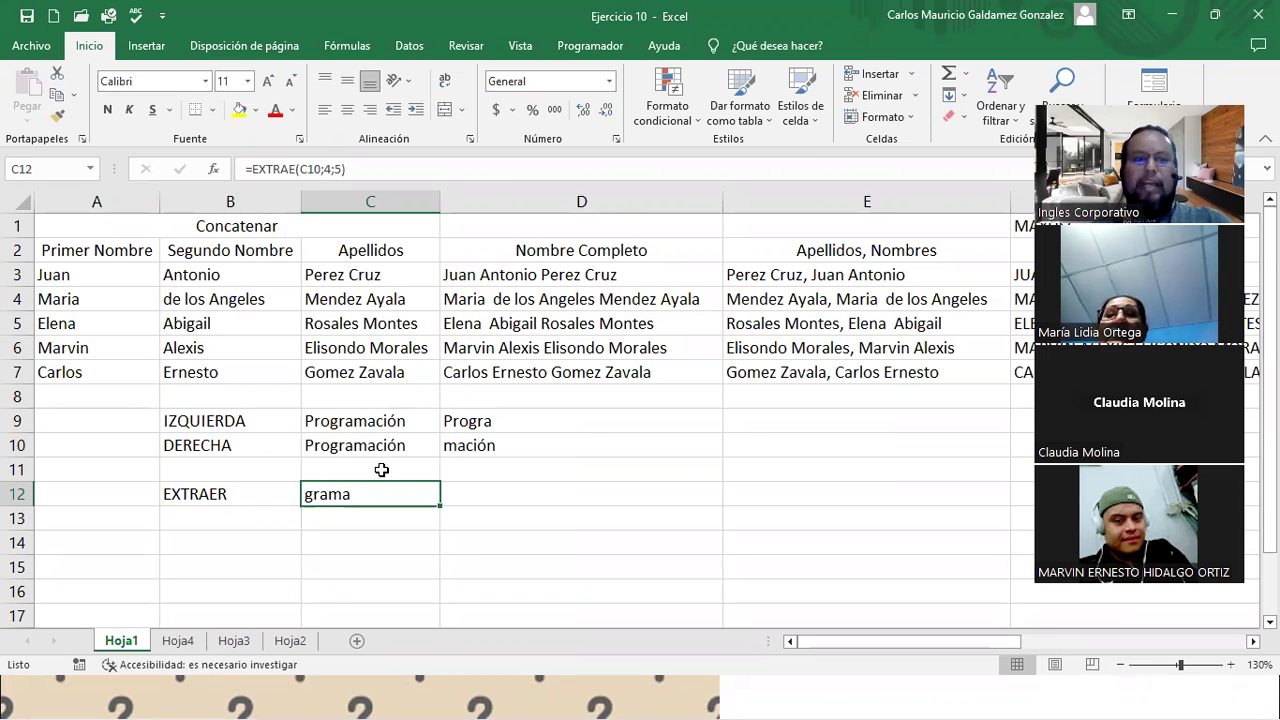
- Open and dismiss the Windows Start menu, returning to Hoja1 in Excel
{"action": "key", "text": "super"}
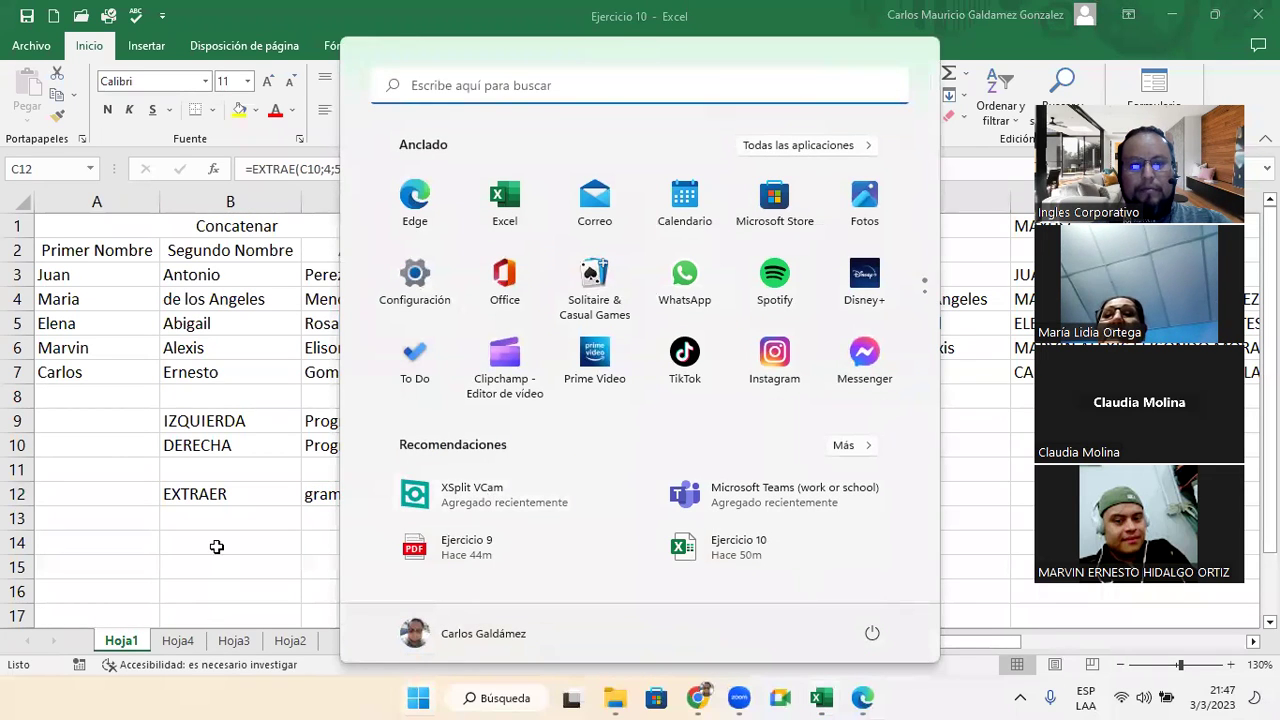
{"action": "left_click", "coordinate": [216, 545]}
{"action": "left_click", "coordinate": [218, 546]}
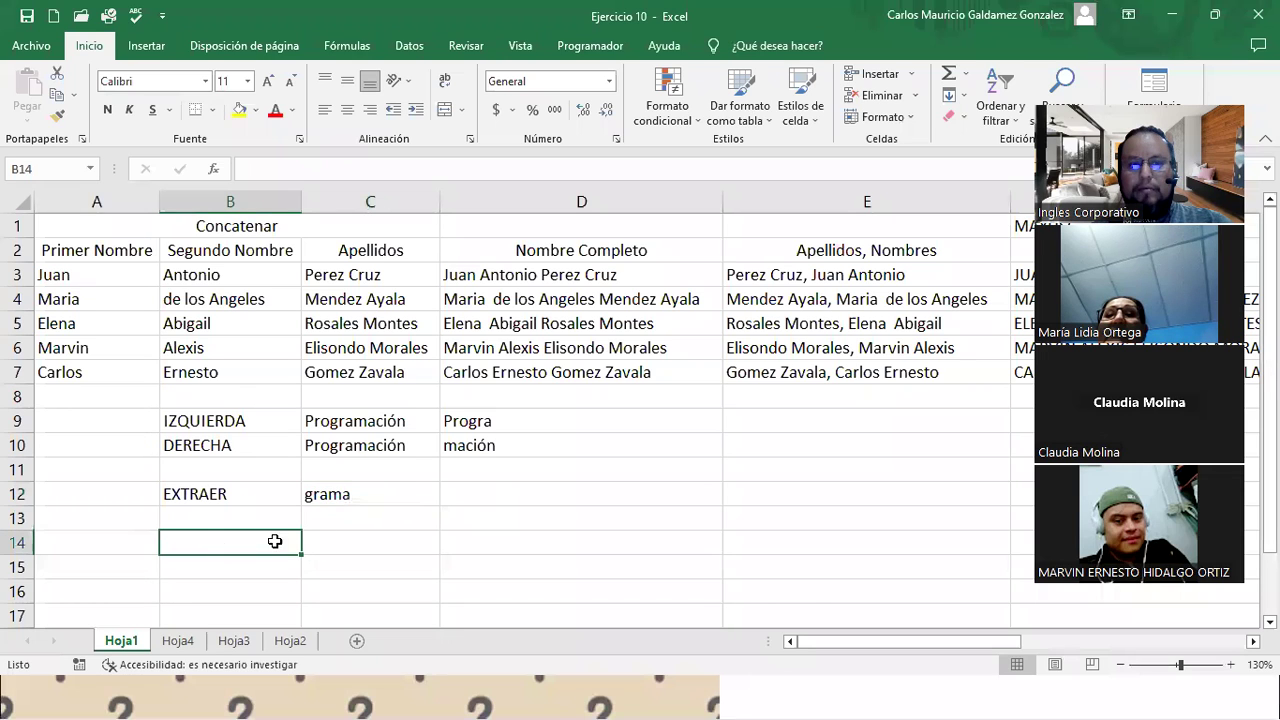
- Open C12's =EXTRAE(C10;4;5) and highlight its texto (C10) and posición_inicial (4) arguments
{"action": "left_click", "coordinate": [368, 494]}
{"action": "double_click", "coordinate": [366, 494]}
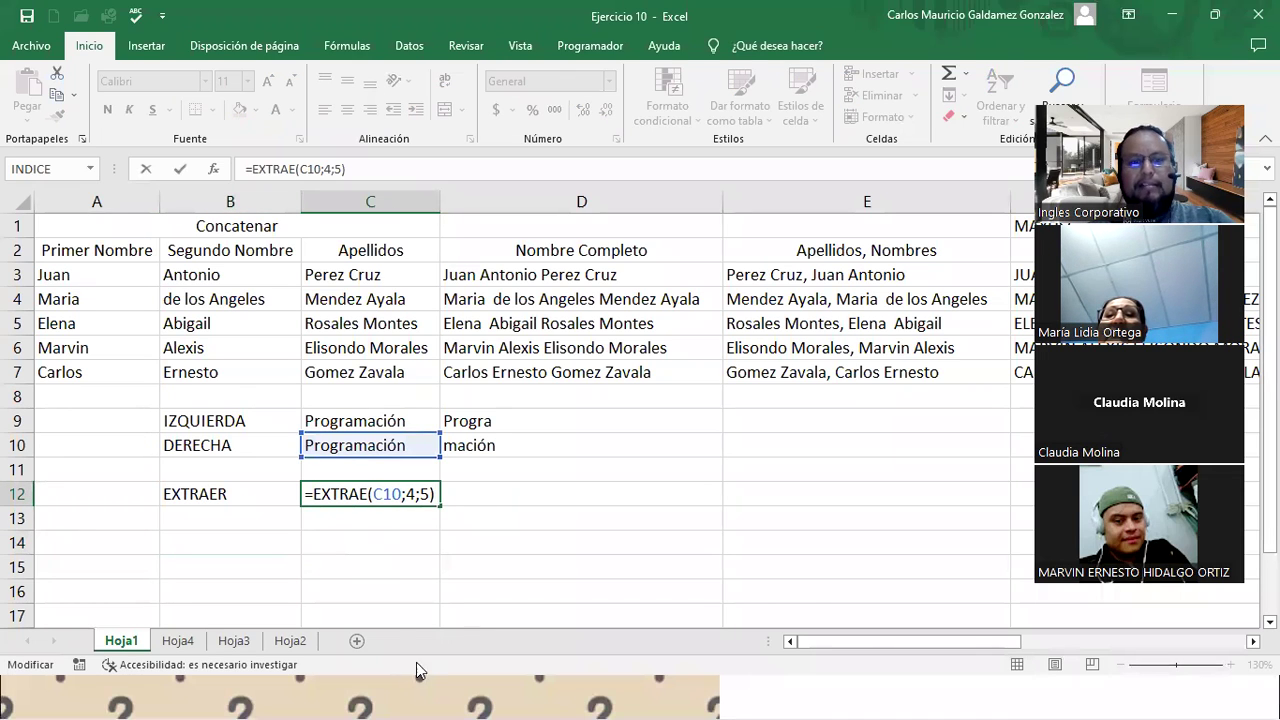
{"action": "left_click", "coordinate": [360, 494]}
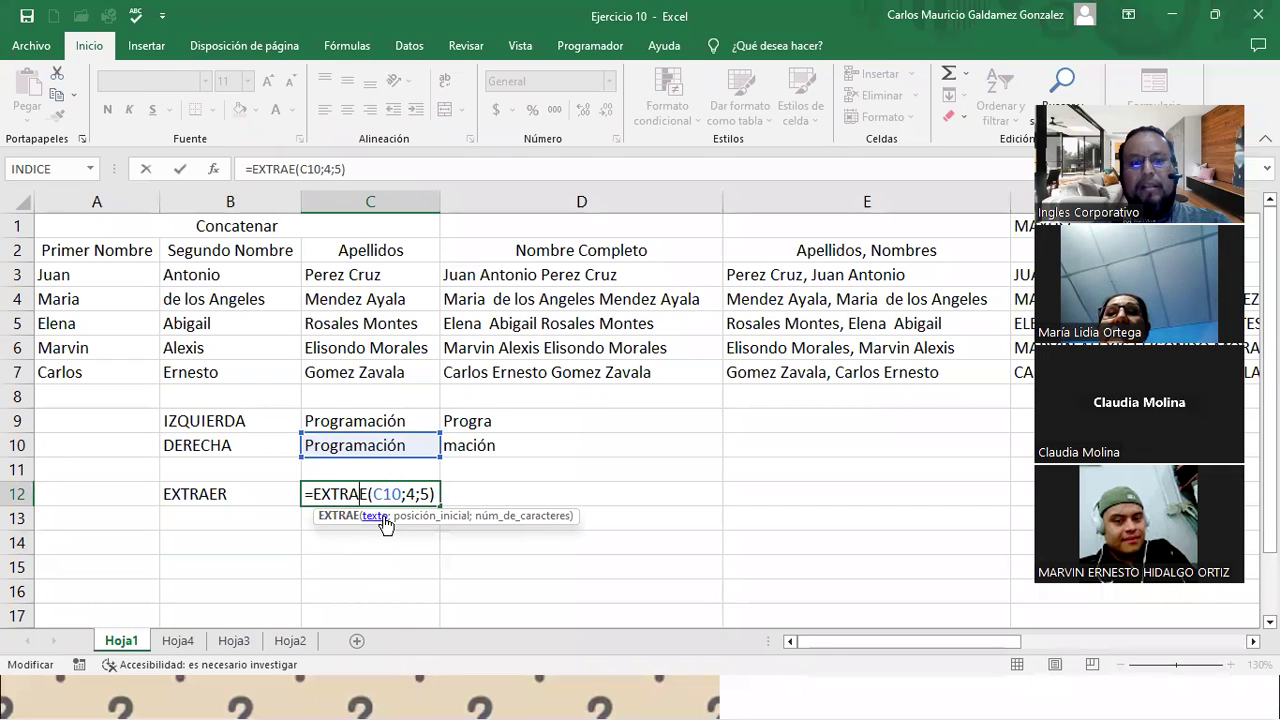
{"action": "left_click", "coordinate": [376, 518]}
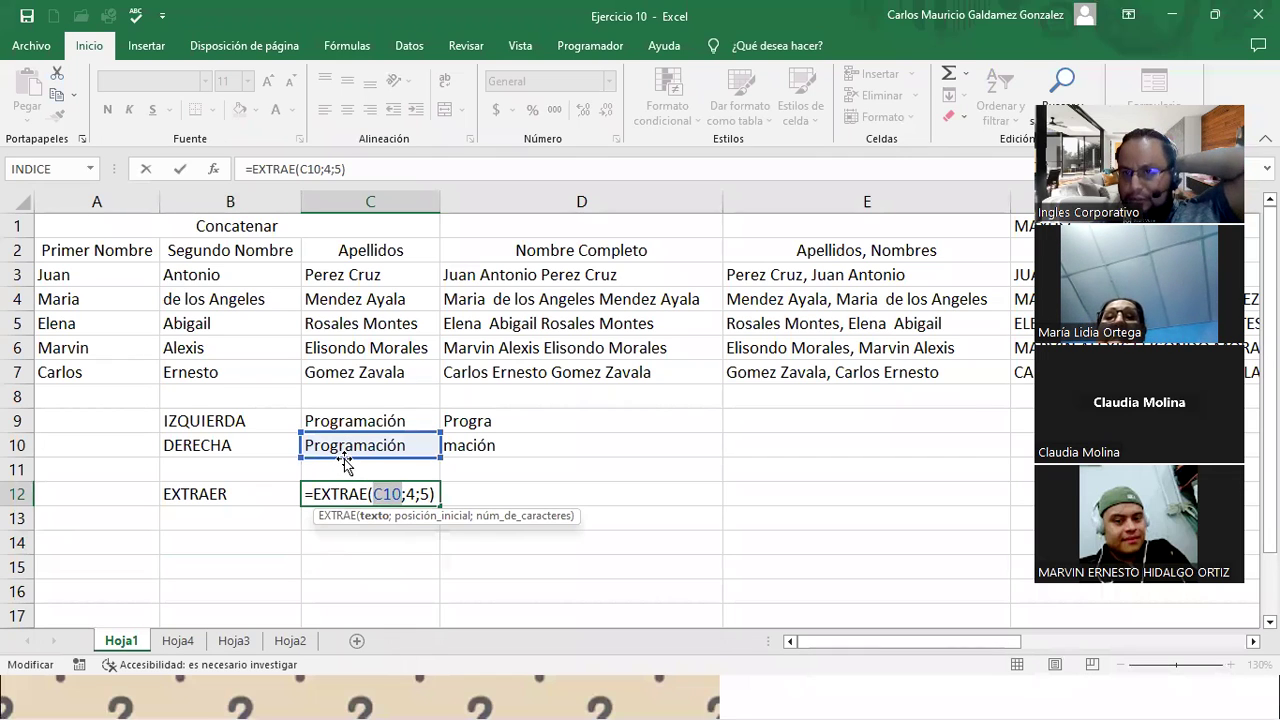
{"action": "left_click", "coordinate": [405, 516]}
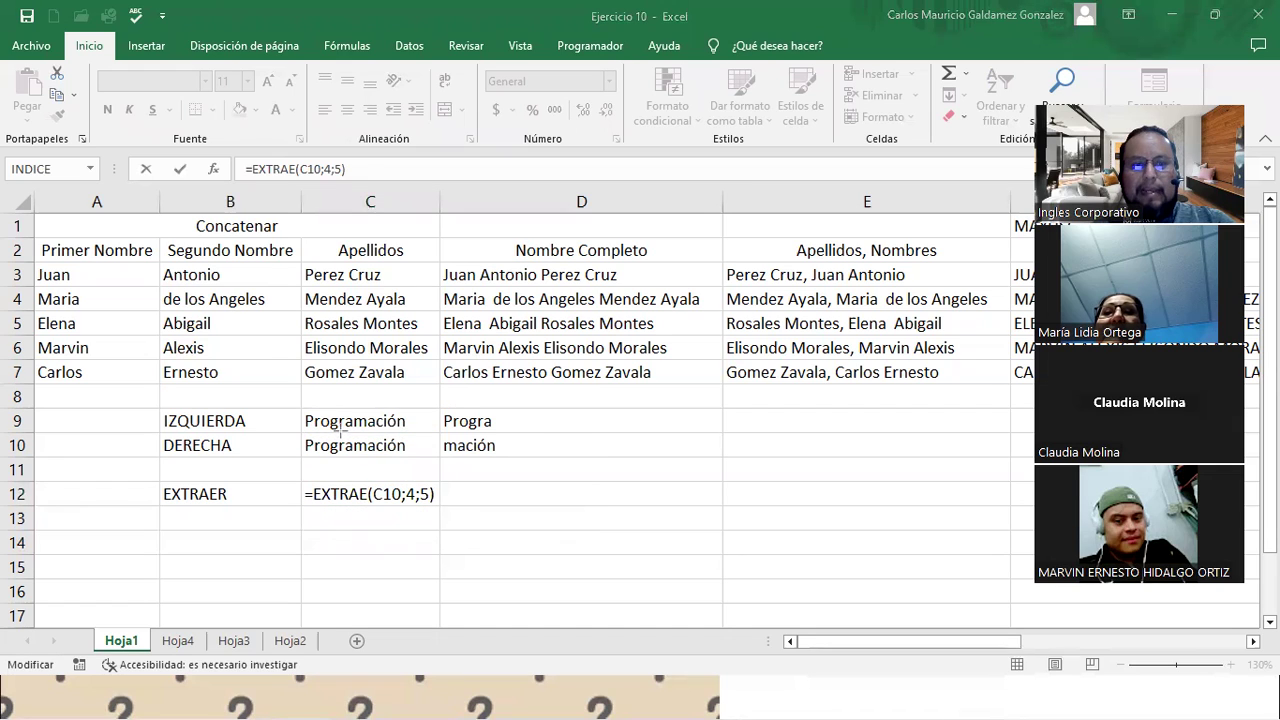
- Outline grama inside Programación in C10 and point arrows at it and C12's formula
{"action": "left_click_drag", "start_coordinate": [329, 437], "coordinate": [378, 460]}
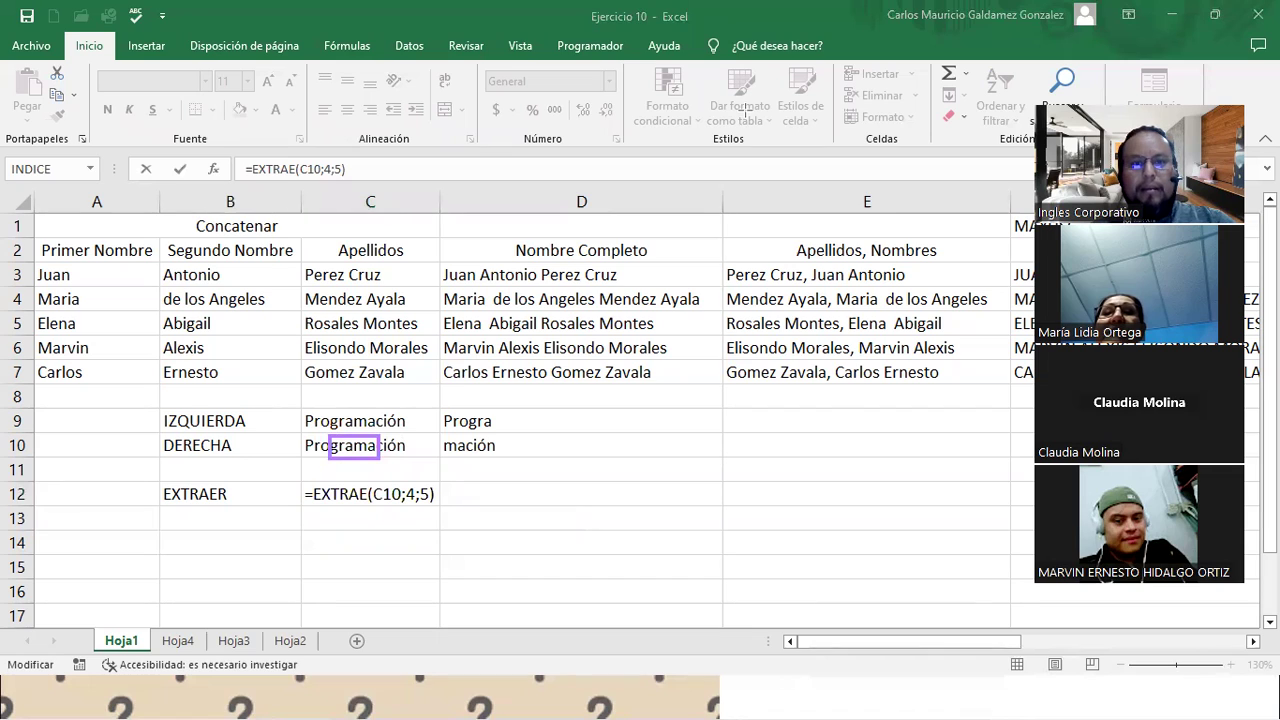
{"action": "left_click", "coordinate": [300, 459]}
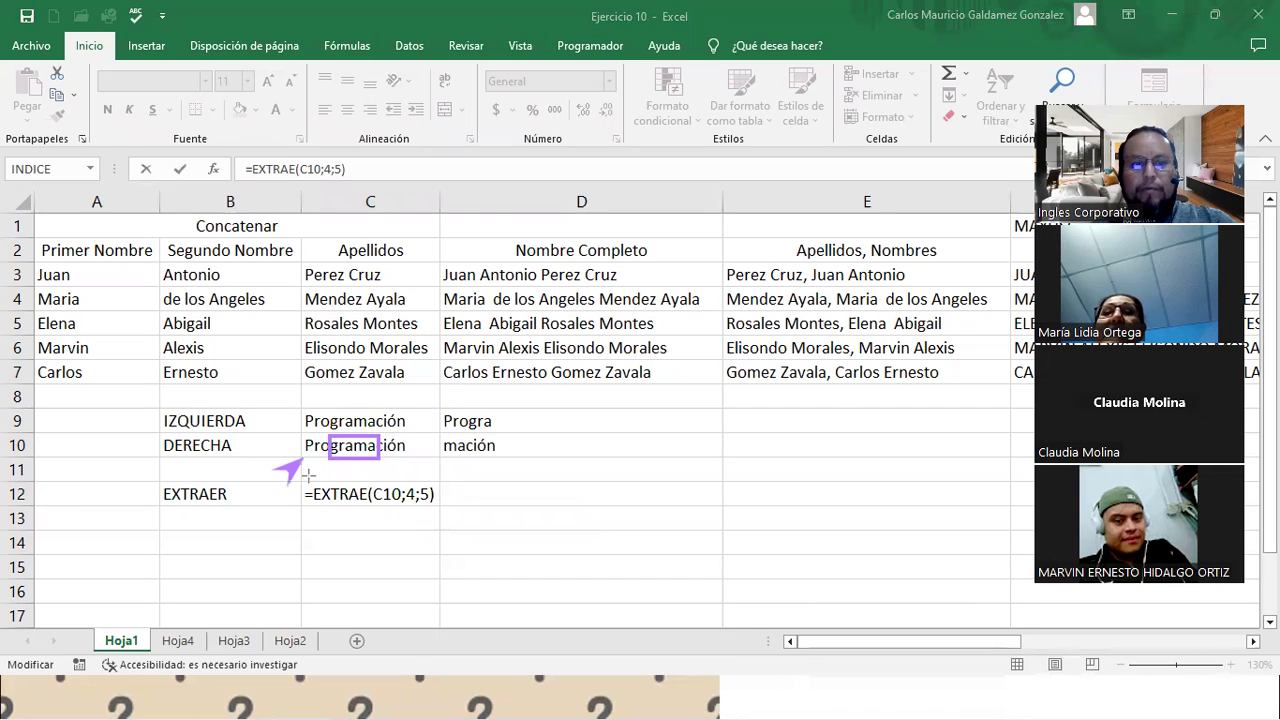
{"action": "left_click", "coordinate": [325, 464]}
{"action": "left_click", "coordinate": [335, 422]}
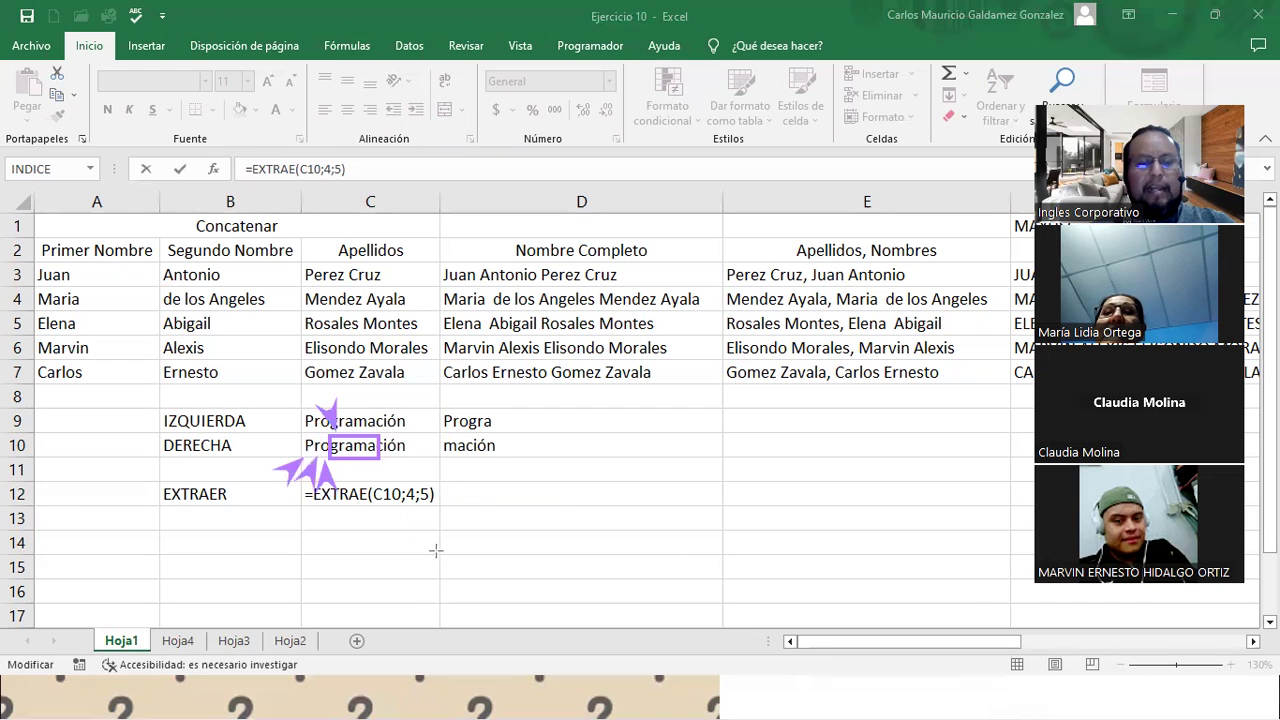
{"action": "left_click", "coordinate": [404, 464]}
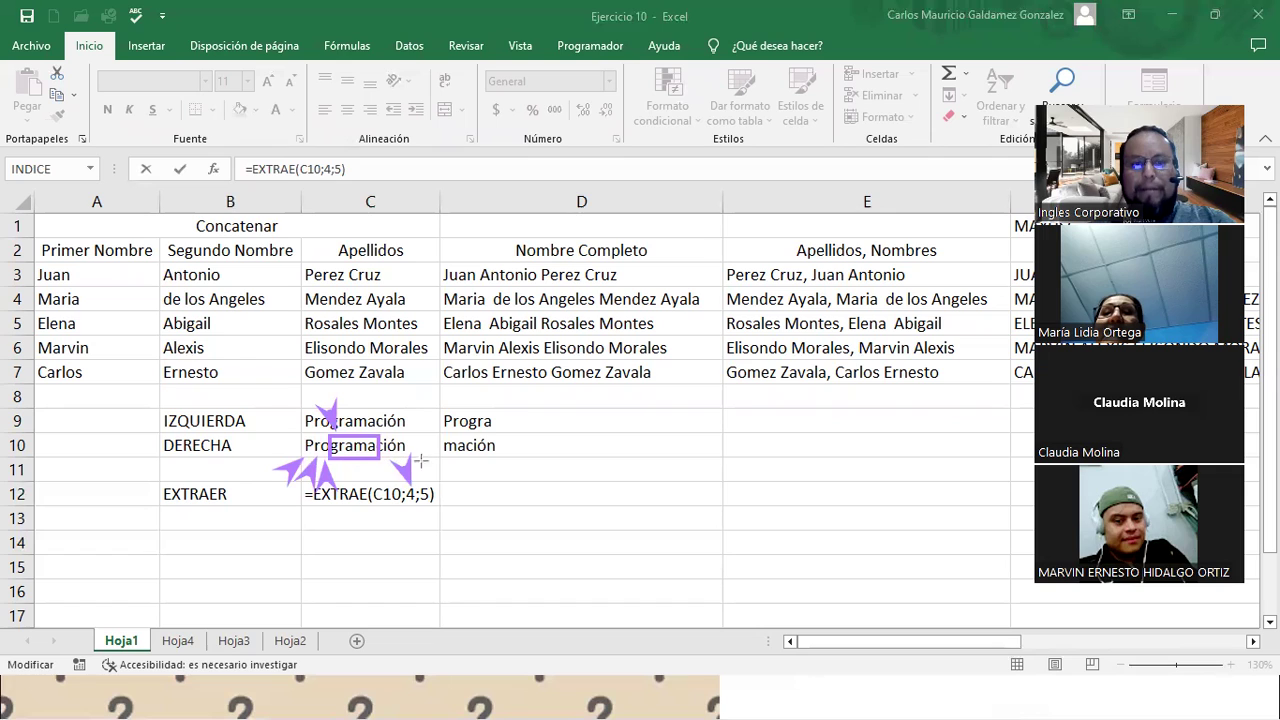
{"action": "left_click", "coordinate": [421, 509]}
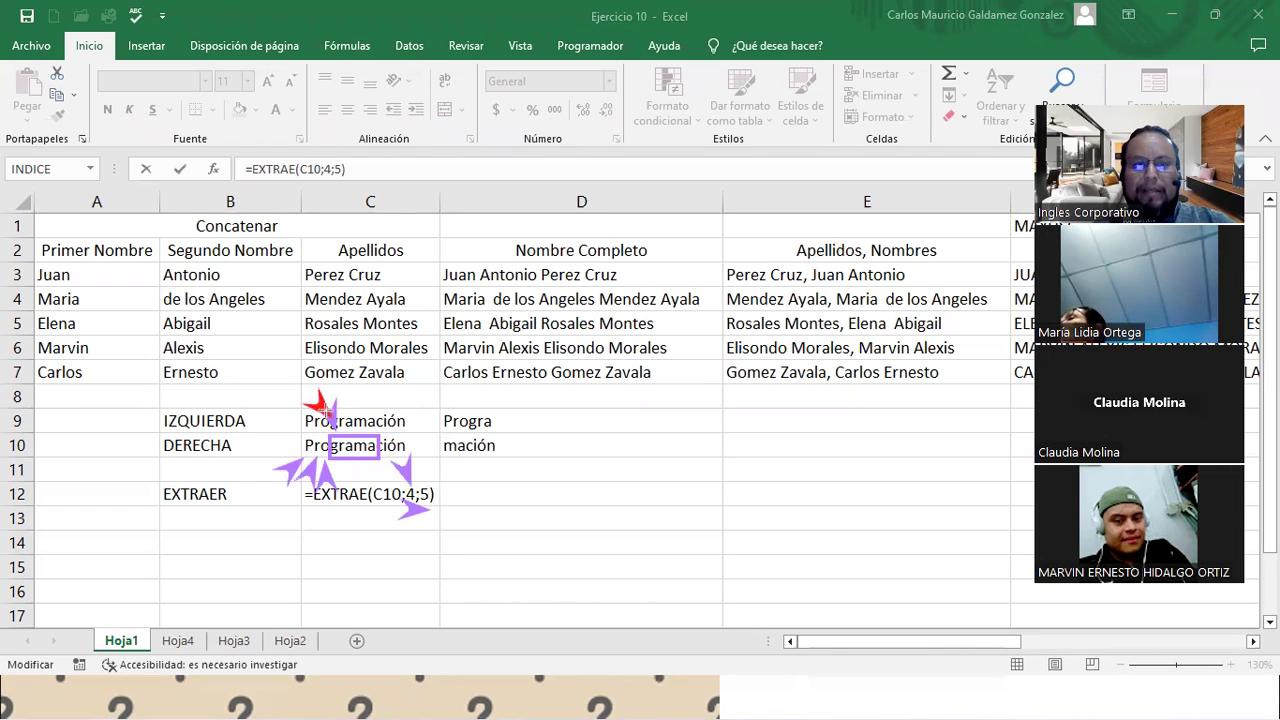
- Mark Programación in C9 and C10 with arrows, then confirm =EXTRAE(C10;4;5) in C12
{"action": "left_click", "coordinate": [330, 415]}
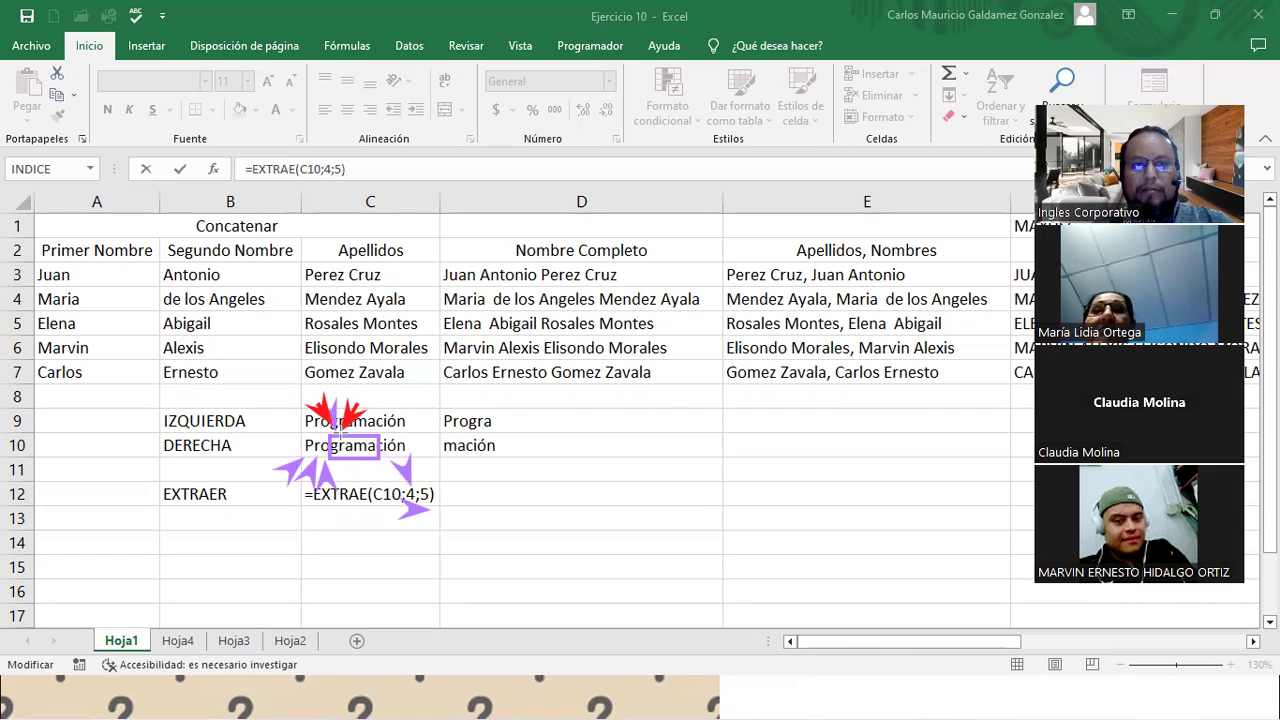
{"action": "left_click", "coordinate": [370, 414]}
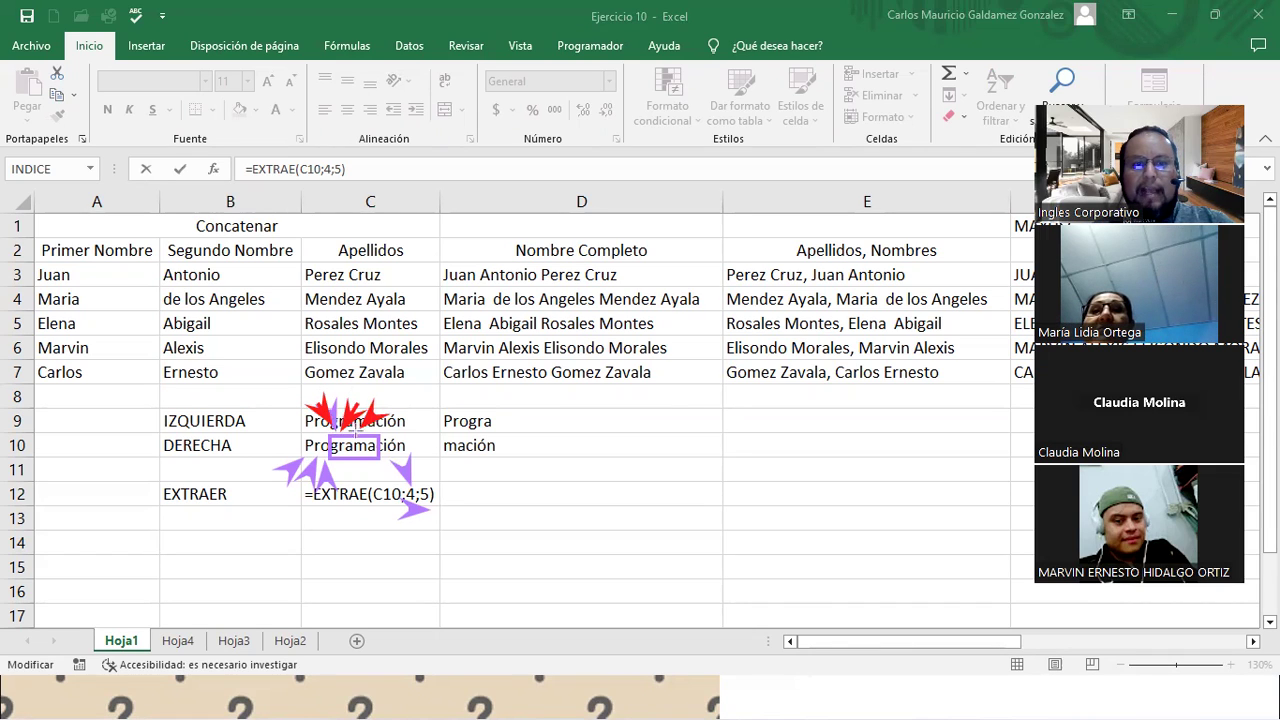
{"action": "left_click", "coordinate": [393, 412]}
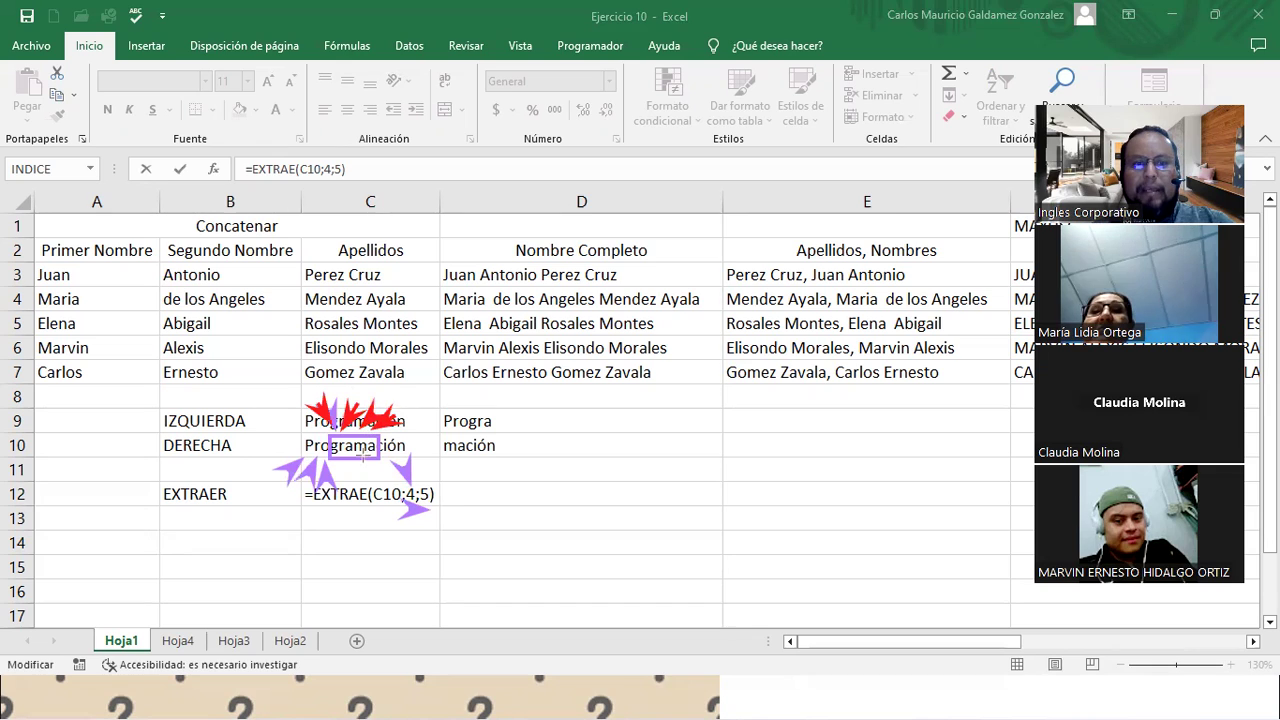
{"action": "left_click", "coordinate": [370, 476]}
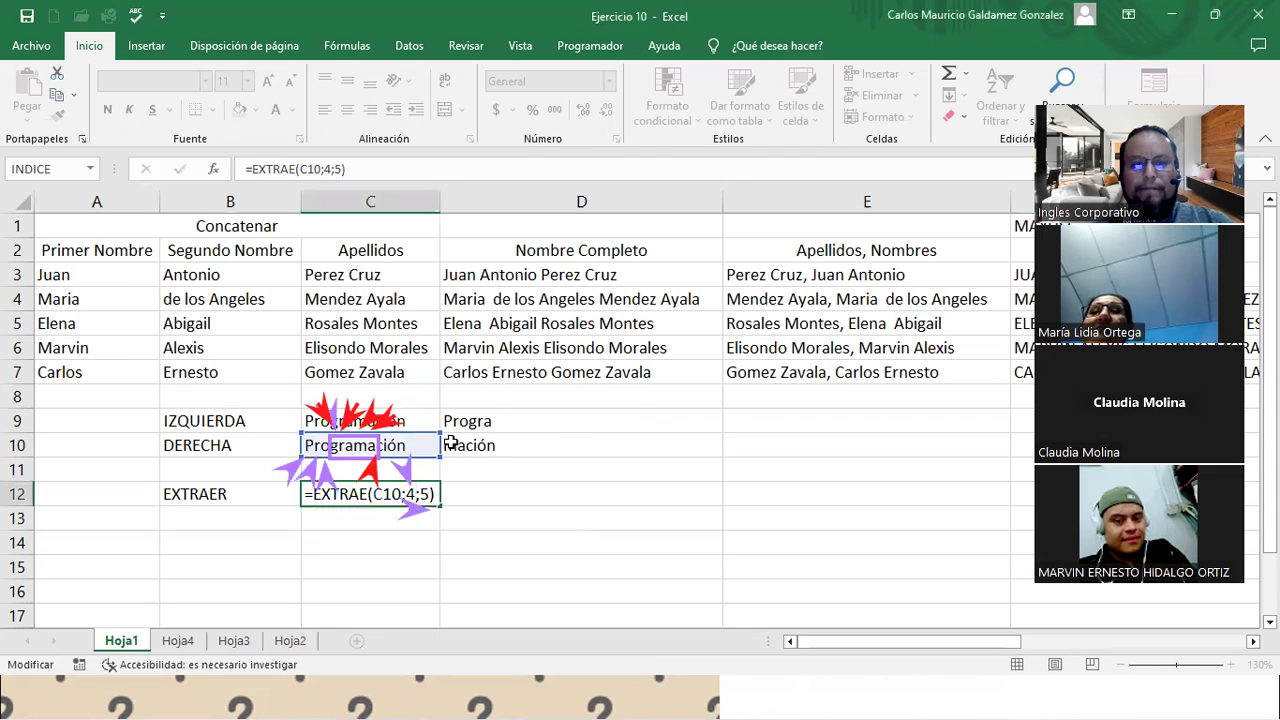
{"action": "key", "text": "ctrl+Return"}
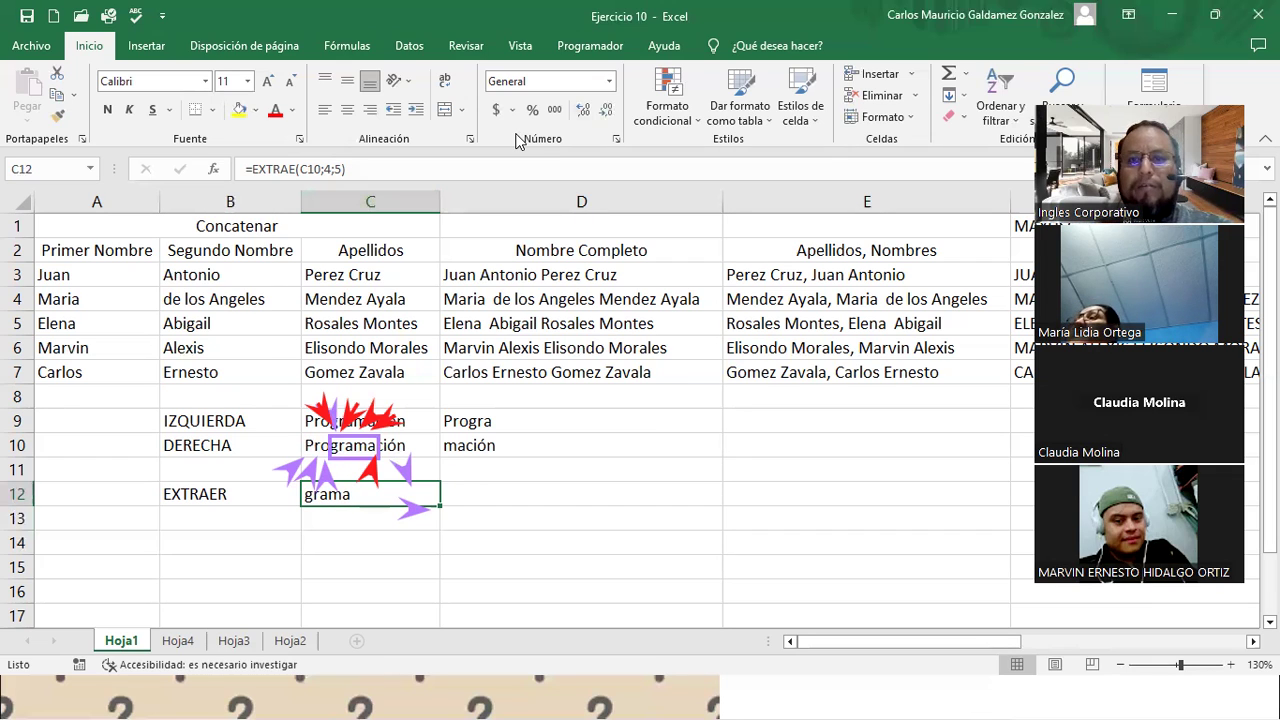
{"action": "left_click", "coordinate": [215, 422]}
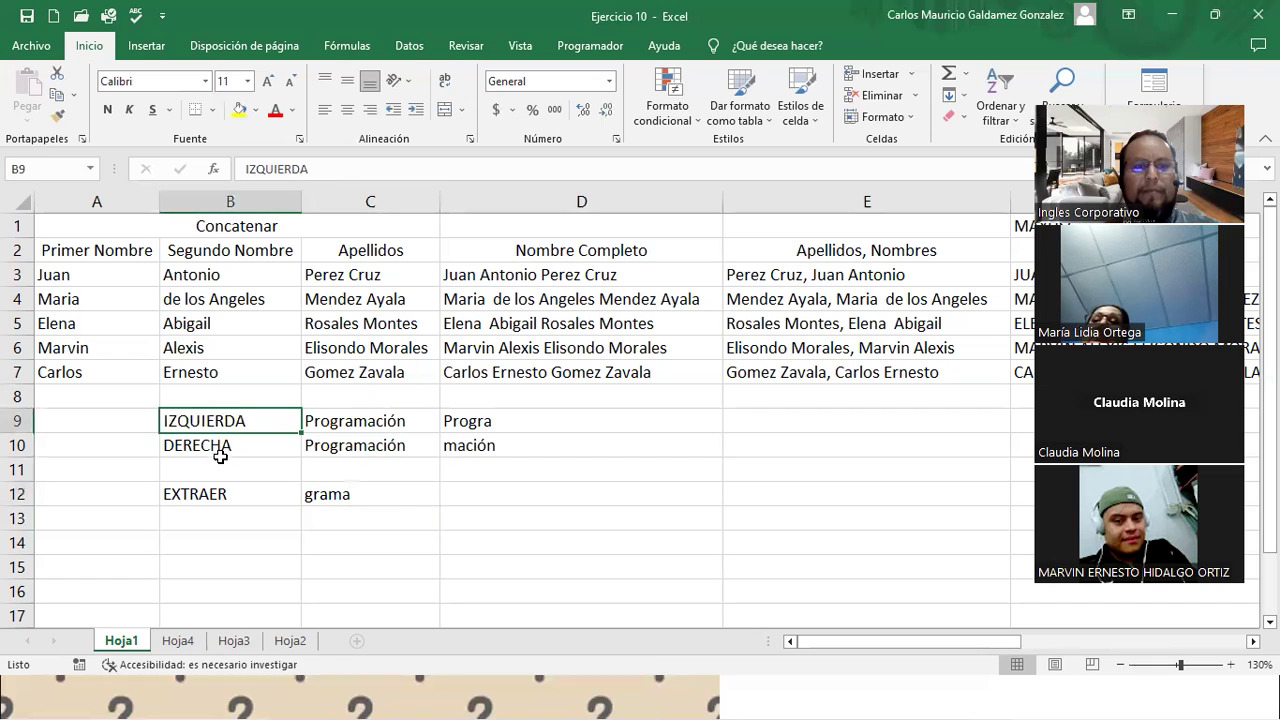
{"action": "left_click", "coordinate": [220, 445]}
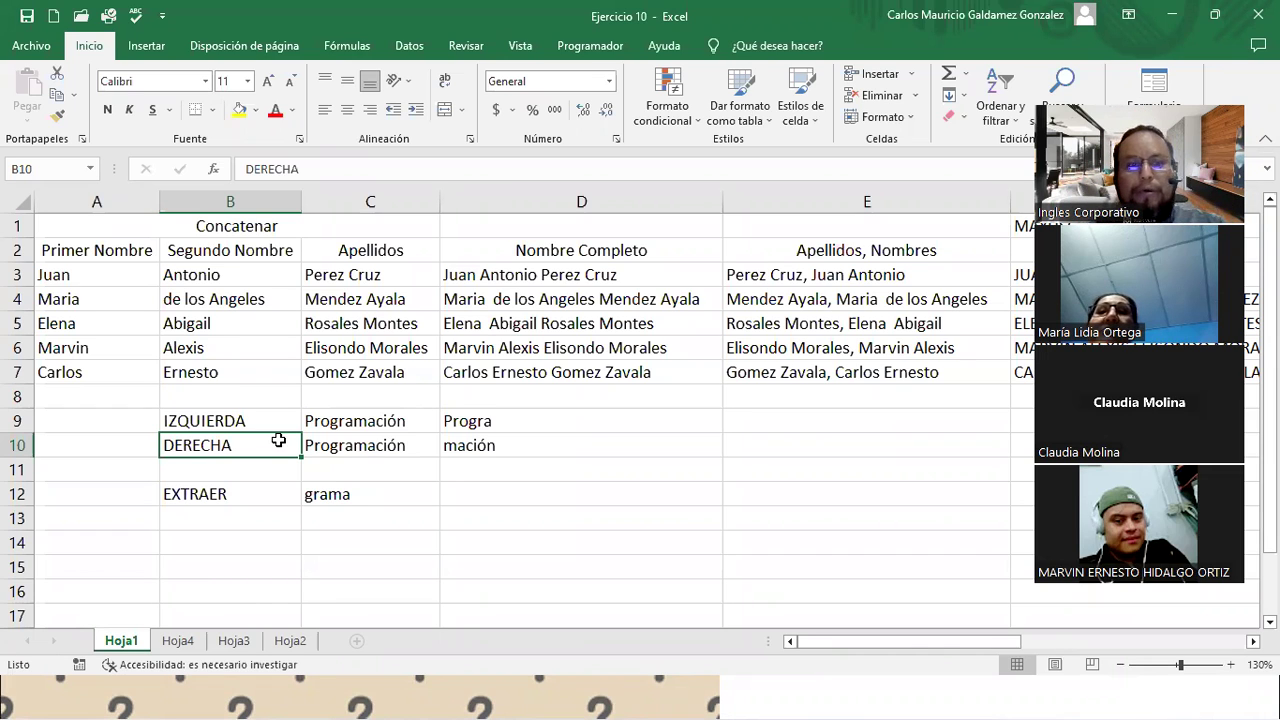
{"action": "left_click", "coordinate": [502, 447]}
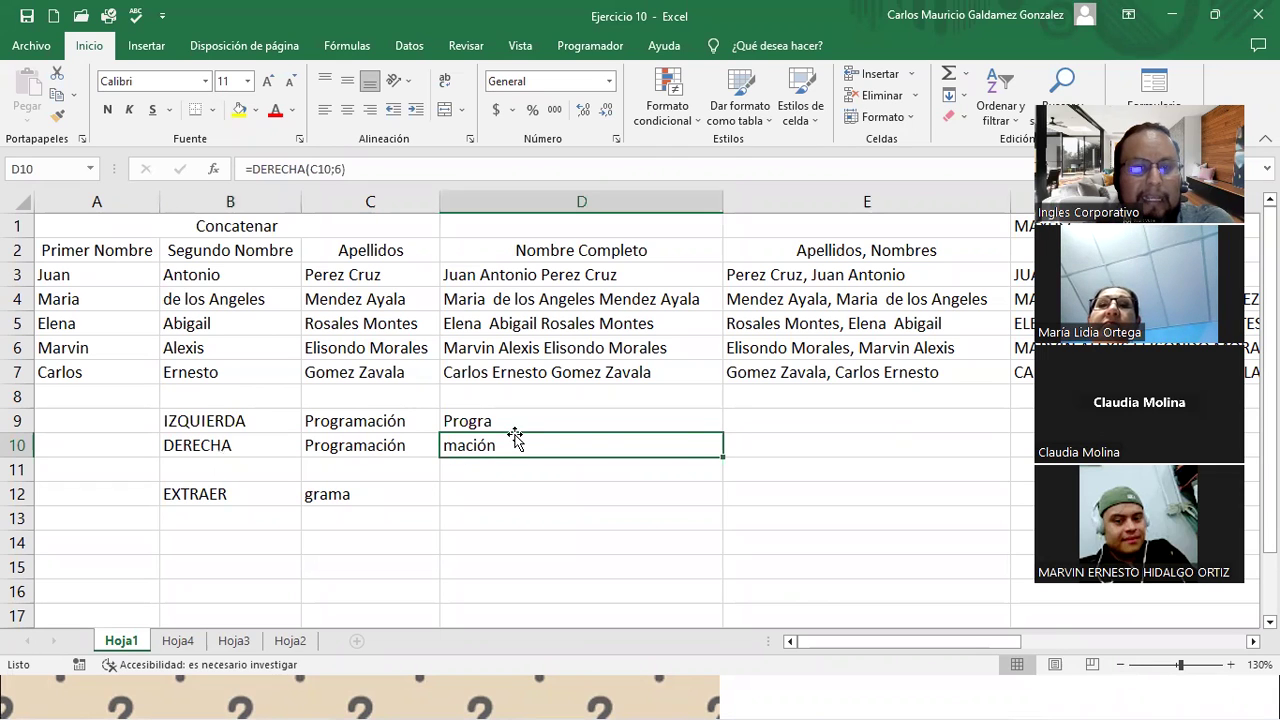
{"action": "double_click", "coordinate": [515, 437]}
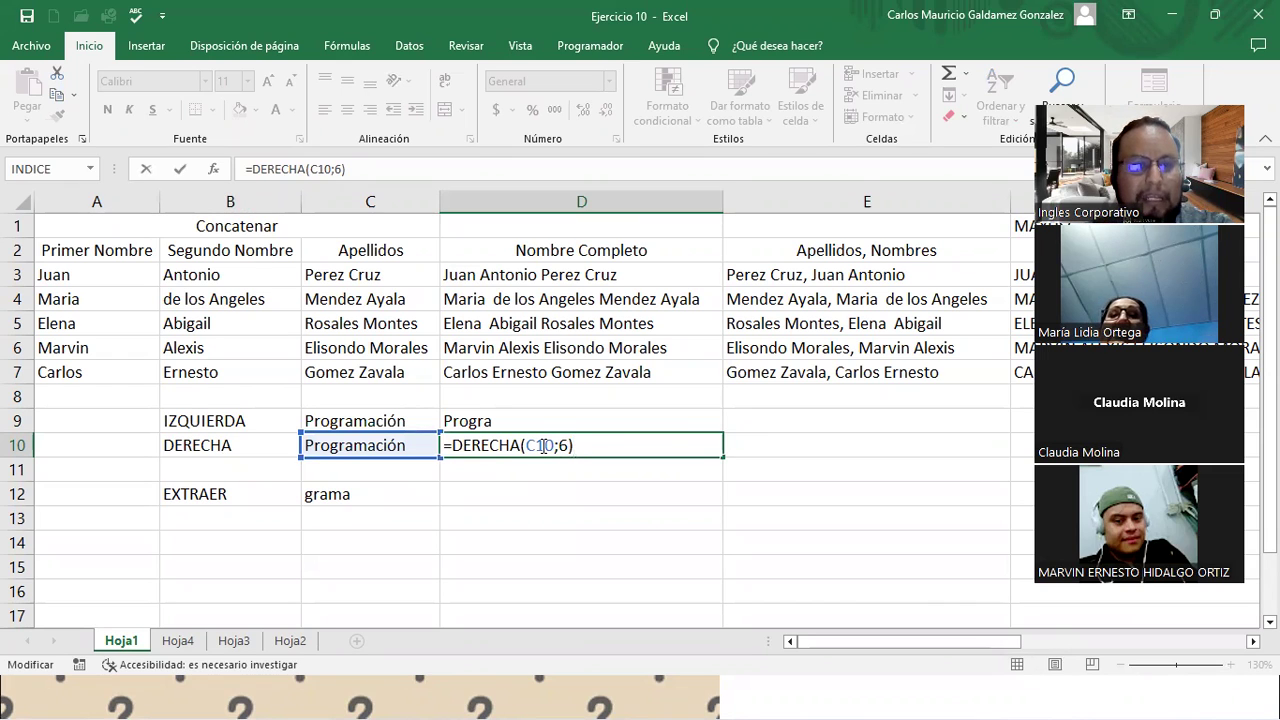
{"action": "left_click_drag", "start_coordinate": [556, 446], "coordinate": [568, 447]}
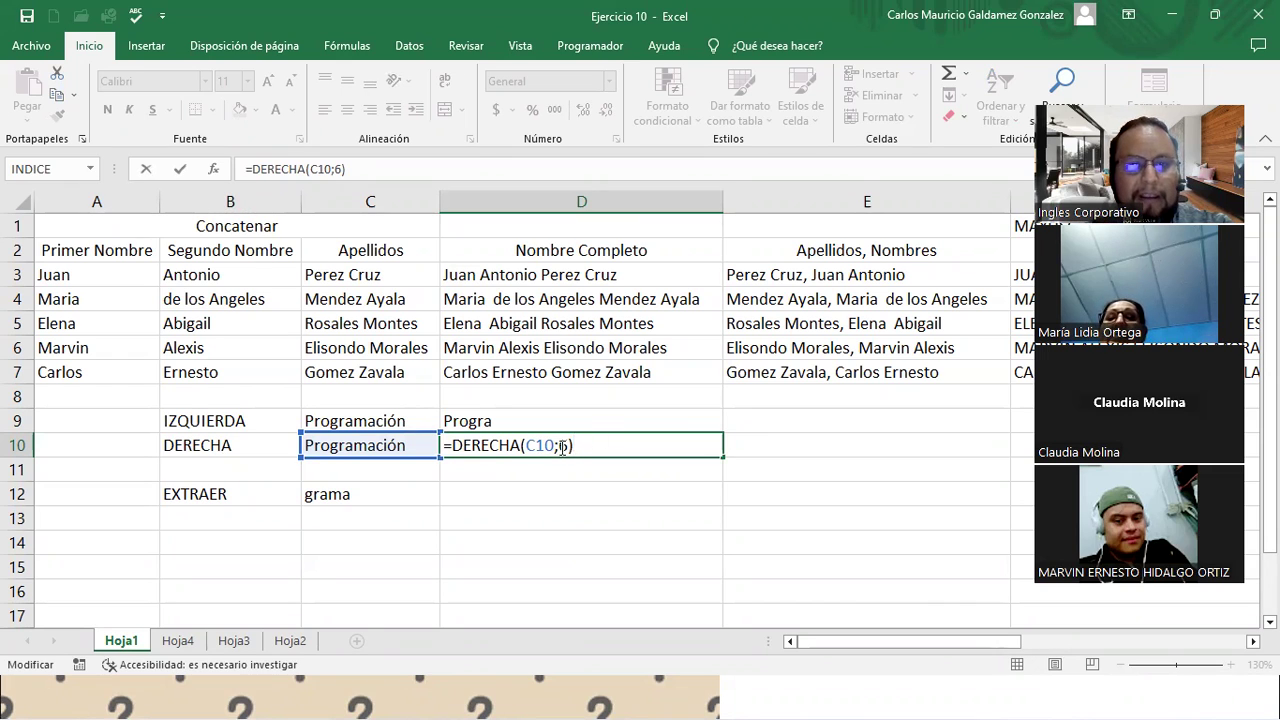
{"action": "type", "text": "9"}
{"action": "key", "text": "Return"}
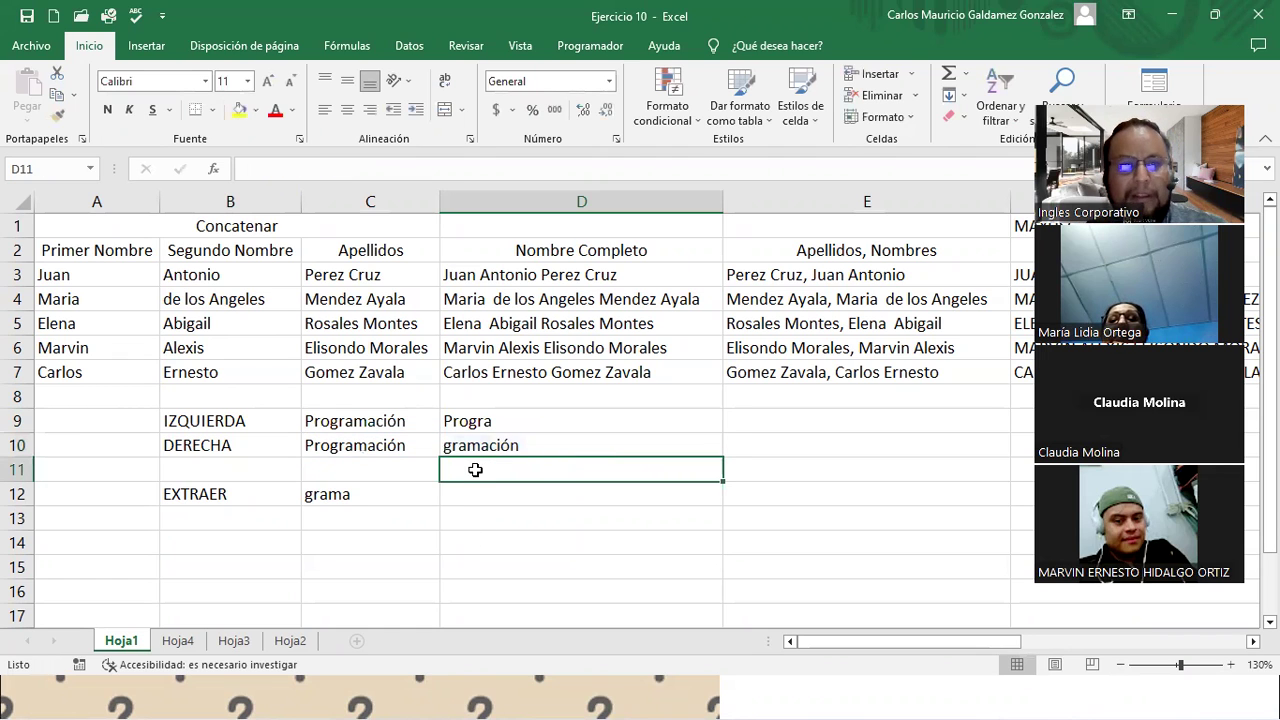
{"action": "left_click", "coordinate": [498, 438]}
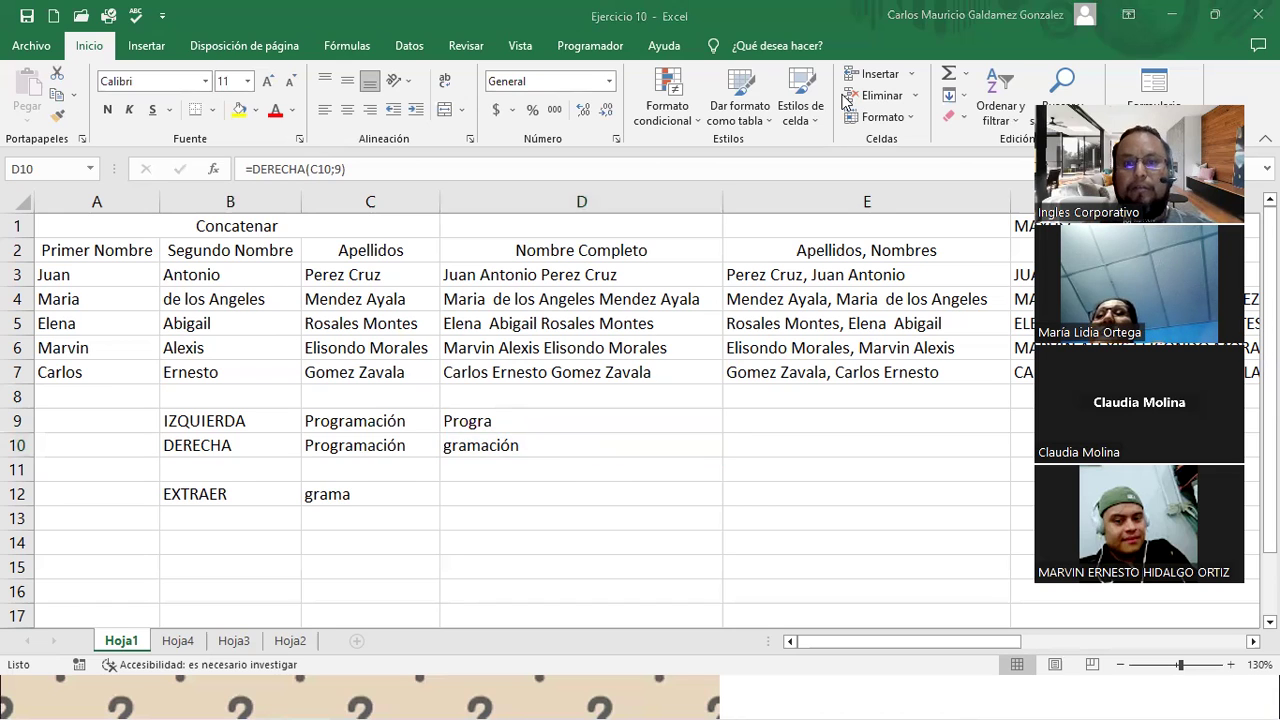
{"action": "key", "text": "ctrl+z"}
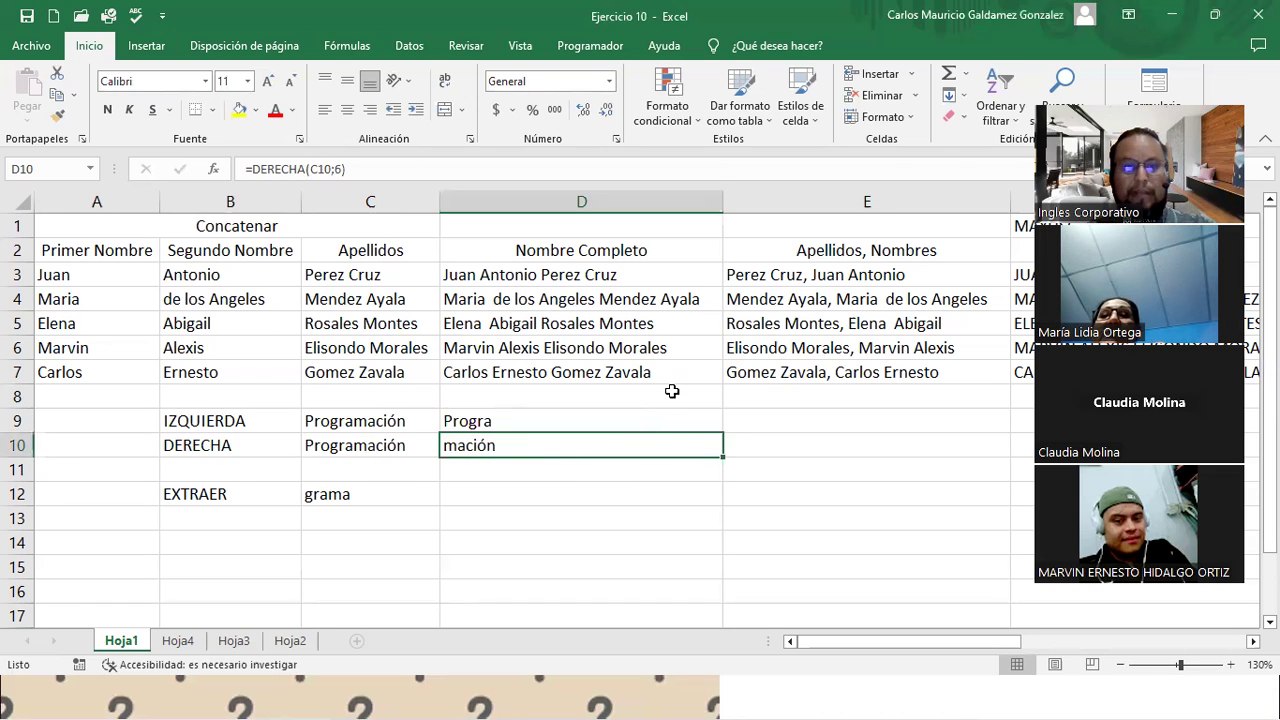
{"action": "left_click", "coordinate": [172, 644]}
{"action": "left_click", "coordinate": [228, 645]}
{"action": "left_click", "coordinate": [180, 642]}
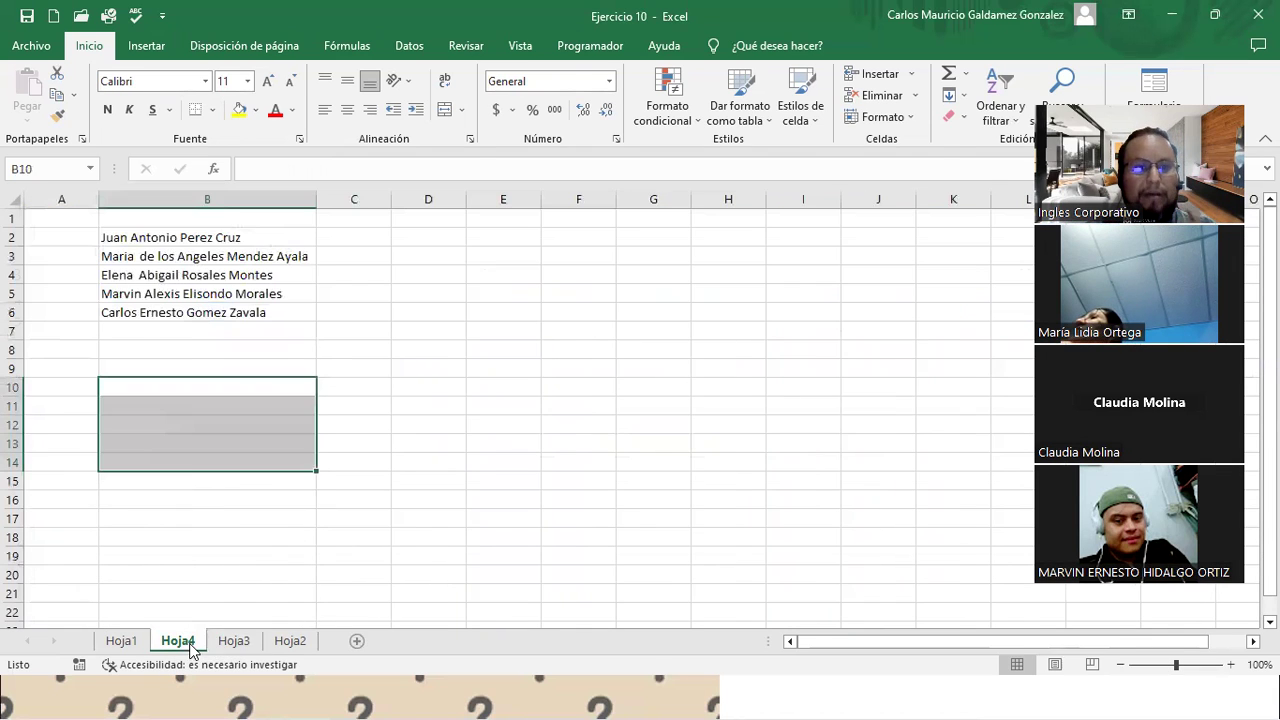
{"action": "right_click", "coordinate": [182, 642]}
{"action": "left_click", "coordinate": [243, 449]}
{"action": "left_click", "coordinate": [597, 400]}
{"action": "left_click", "coordinate": [232, 644]}
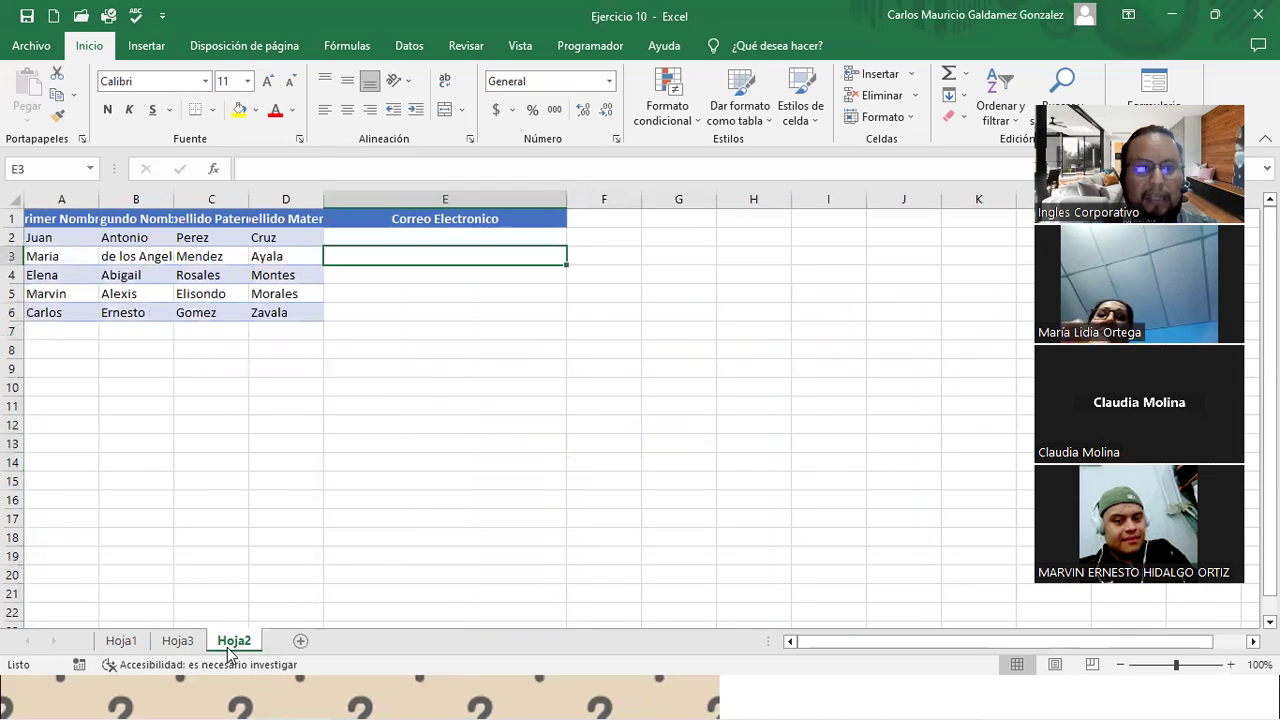
{"action": "left_click", "coordinate": [177, 642]}
{"action": "left_click", "coordinate": [236, 642]}
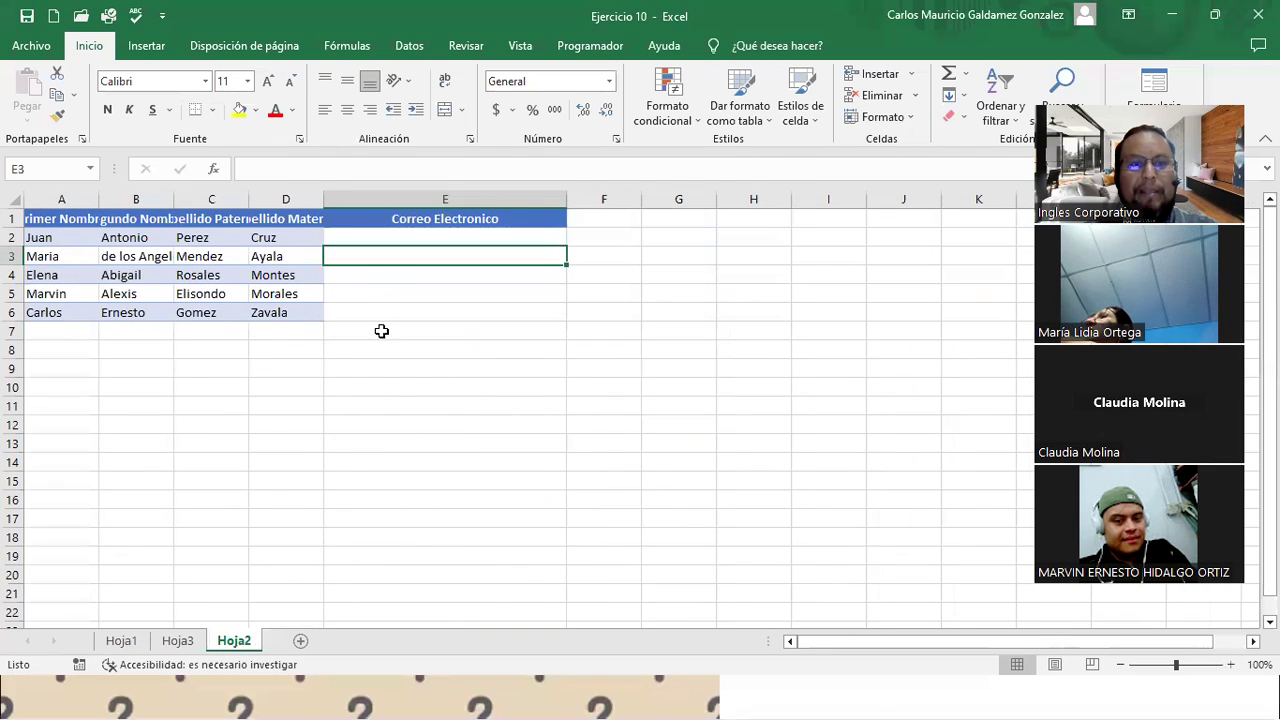
{"action": "left_click", "coordinate": [360, 242]}
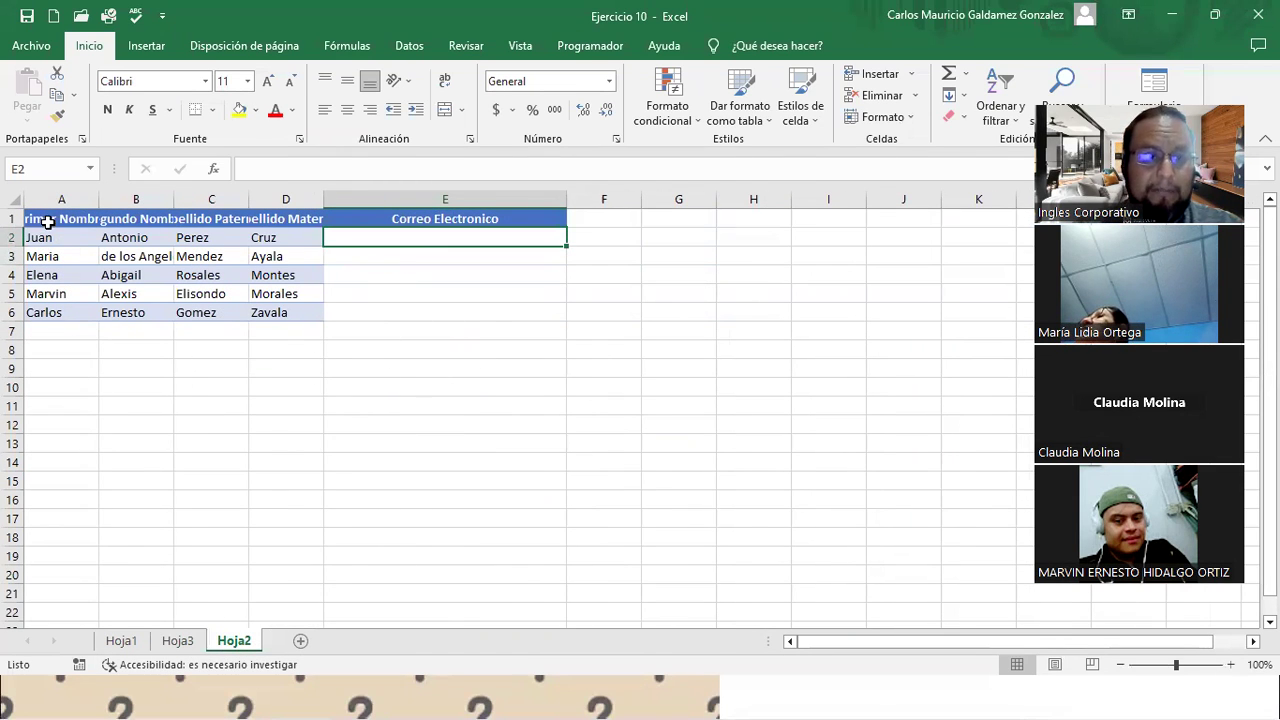
{"action": "double_click", "coordinate": [99, 199]}
{"action": "double_click", "coordinate": [195, 199]}
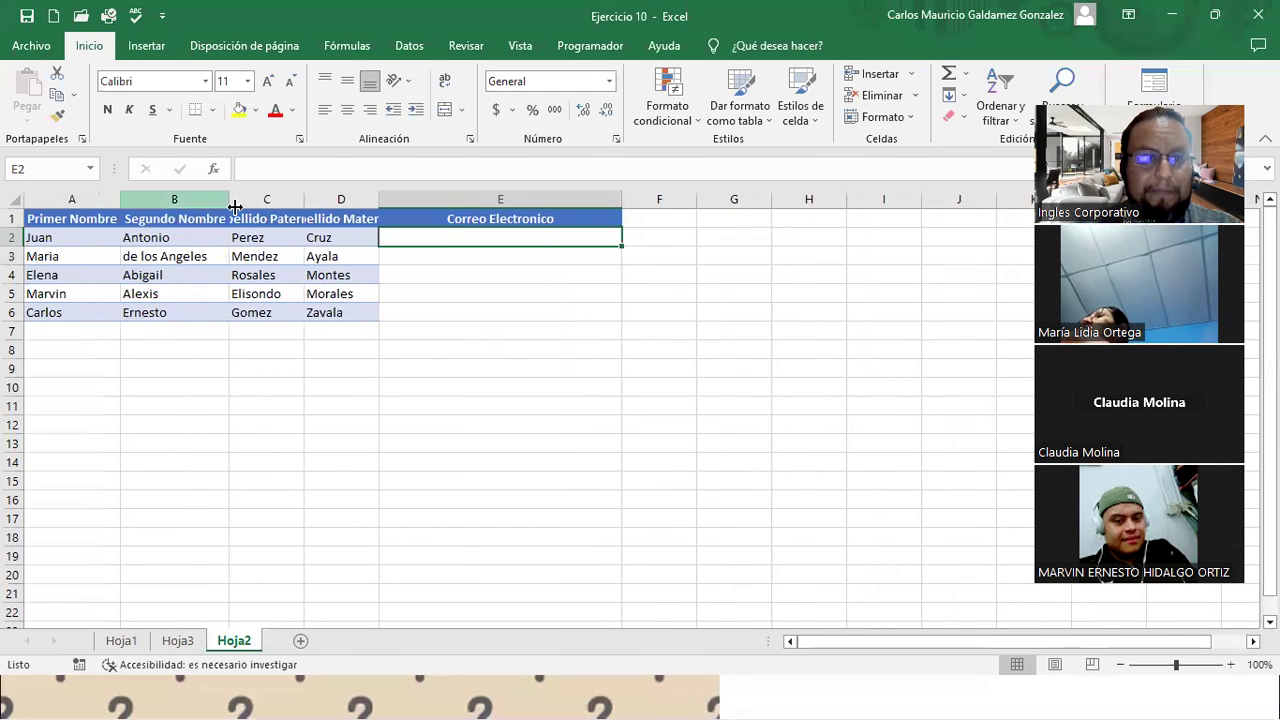
{"action": "double_click", "coordinate": [304, 199]}
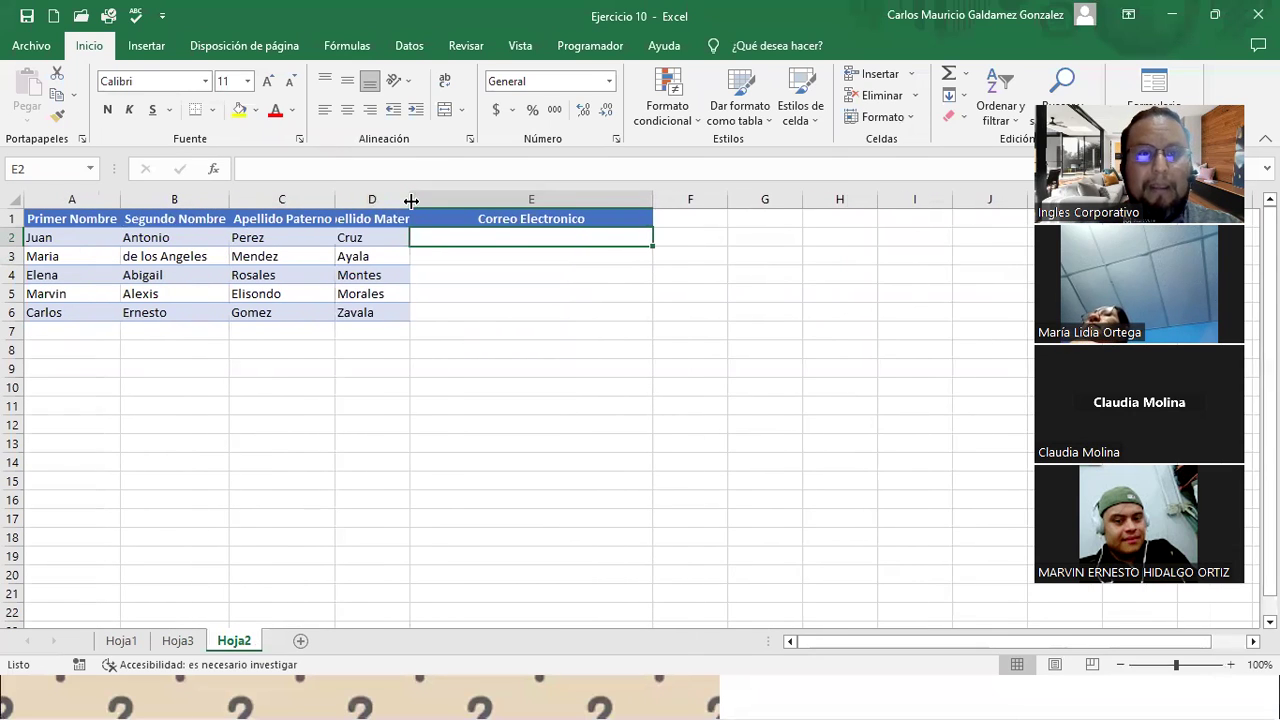
{"action": "double_click", "coordinate": [410, 199]}
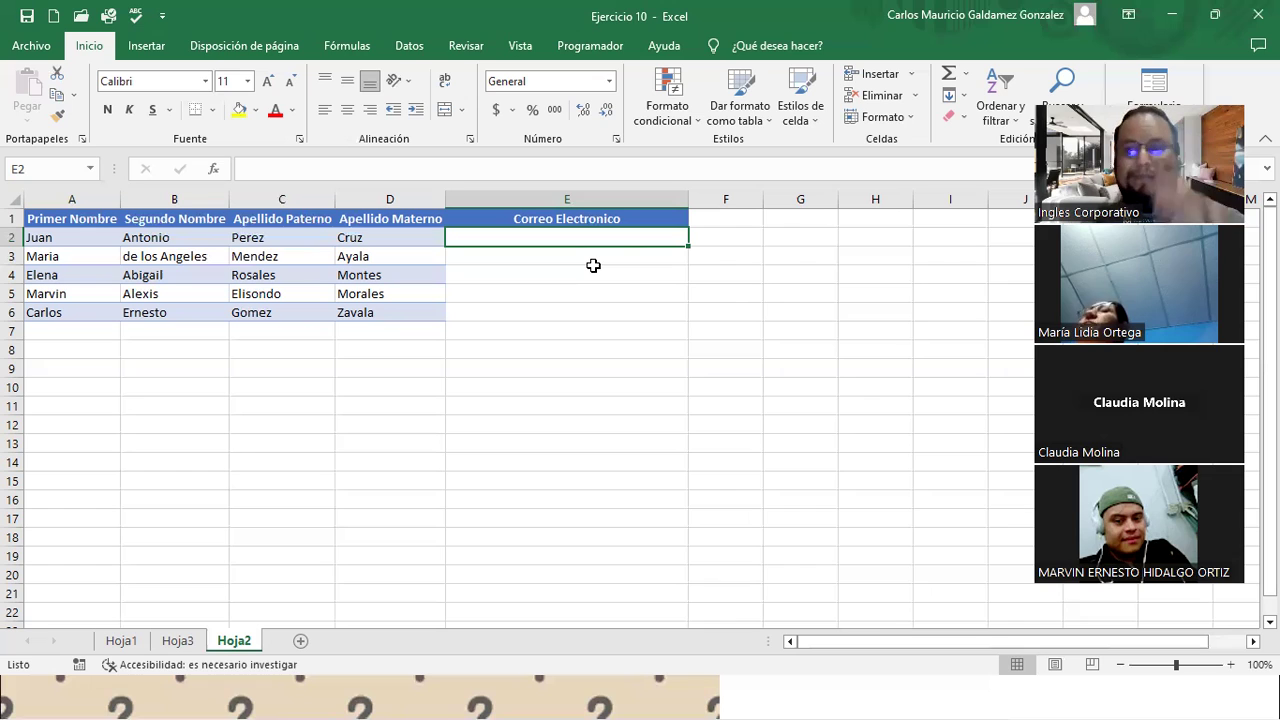
- Start E2's formula with MINUSC(CONCATENAR(C2;D2;"."; combining both surnames and a dot
{"action": "type", "text": "="}
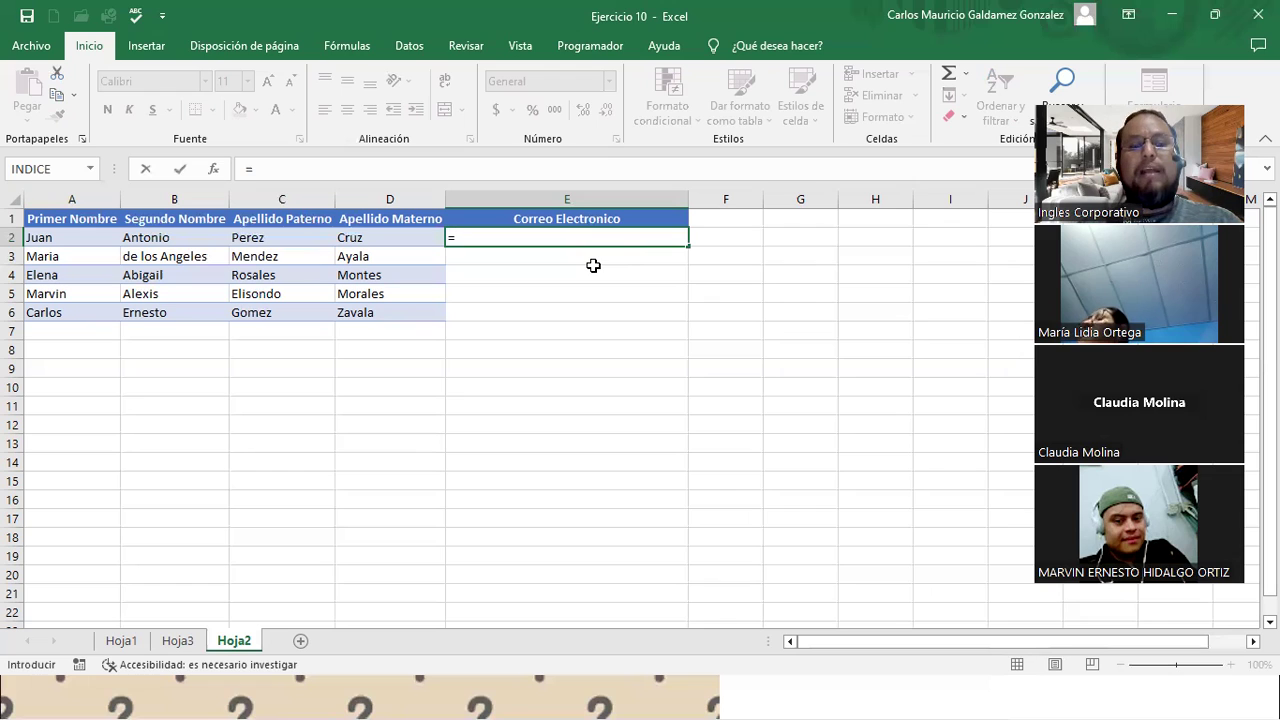
{"action": "type", "text": "MINU"}
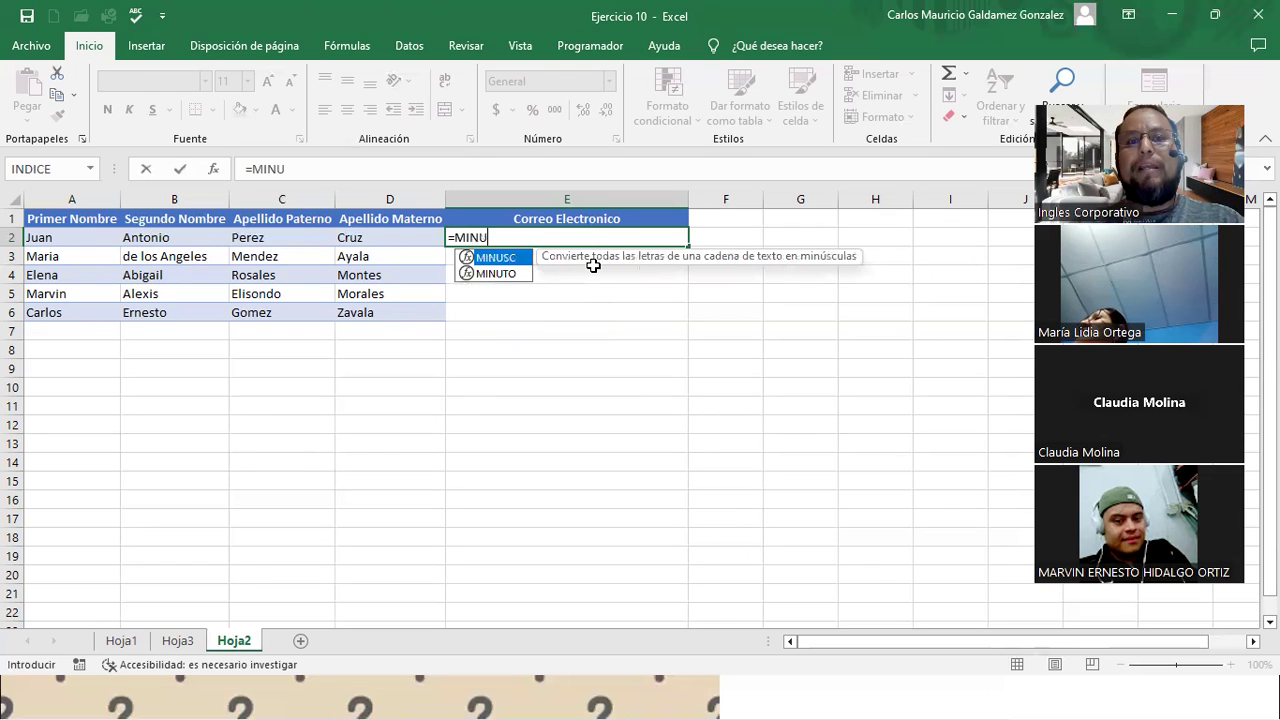
{"action": "key", "text": "Tab"}
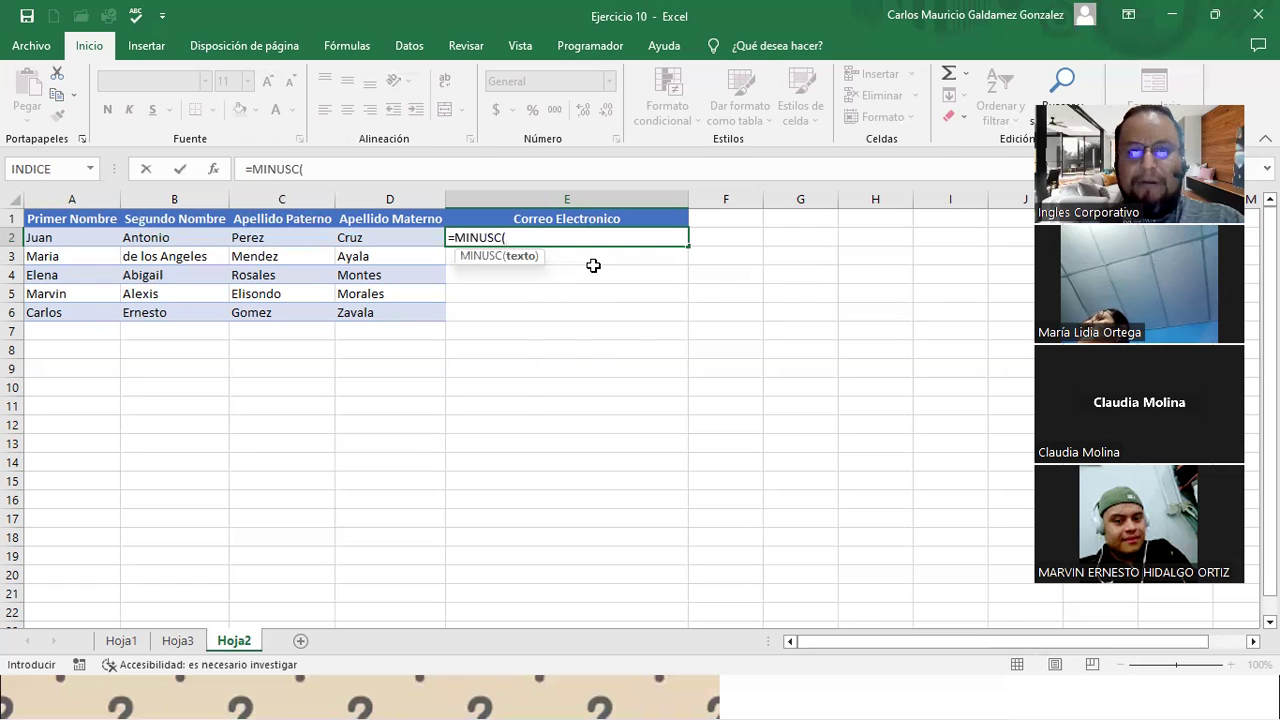
{"action": "type", "text": "CON"}
{"action": "key", "text": "Tab"}
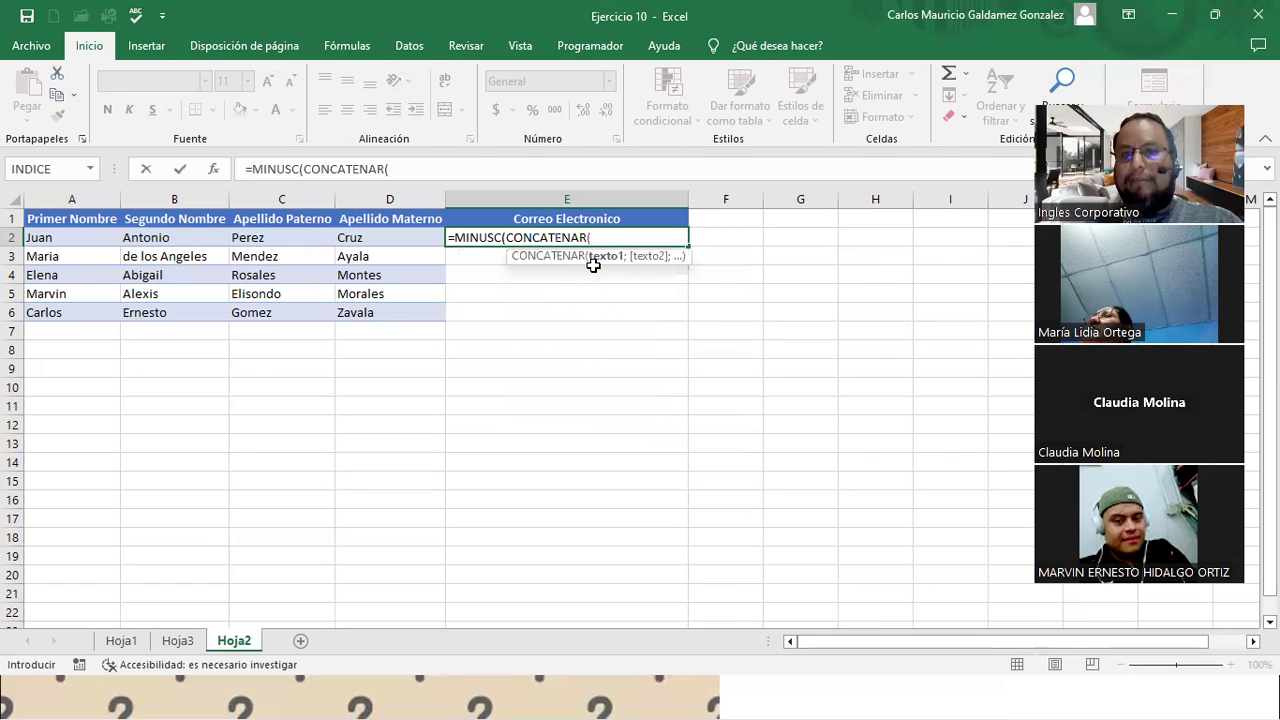
{"action": "left_click", "coordinate": [265, 238]}
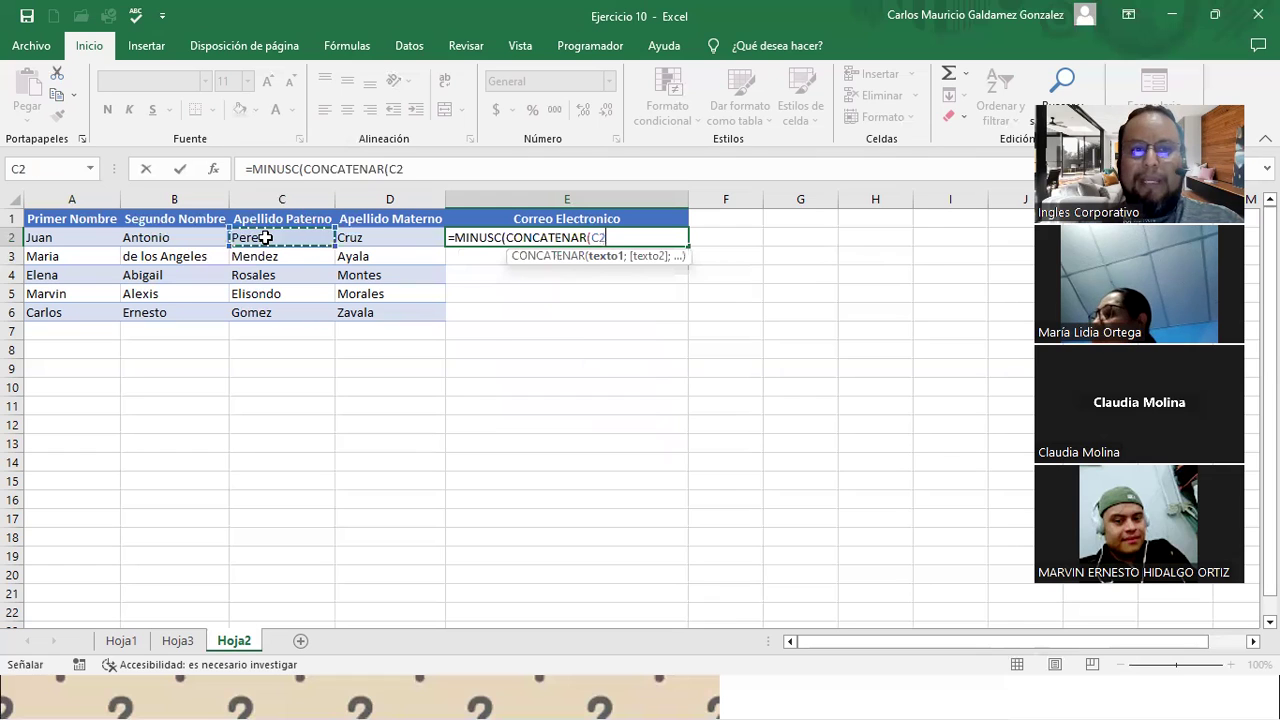
{"action": "type", "text": ";"}
{"action": "left_click", "coordinate": [370, 239]}
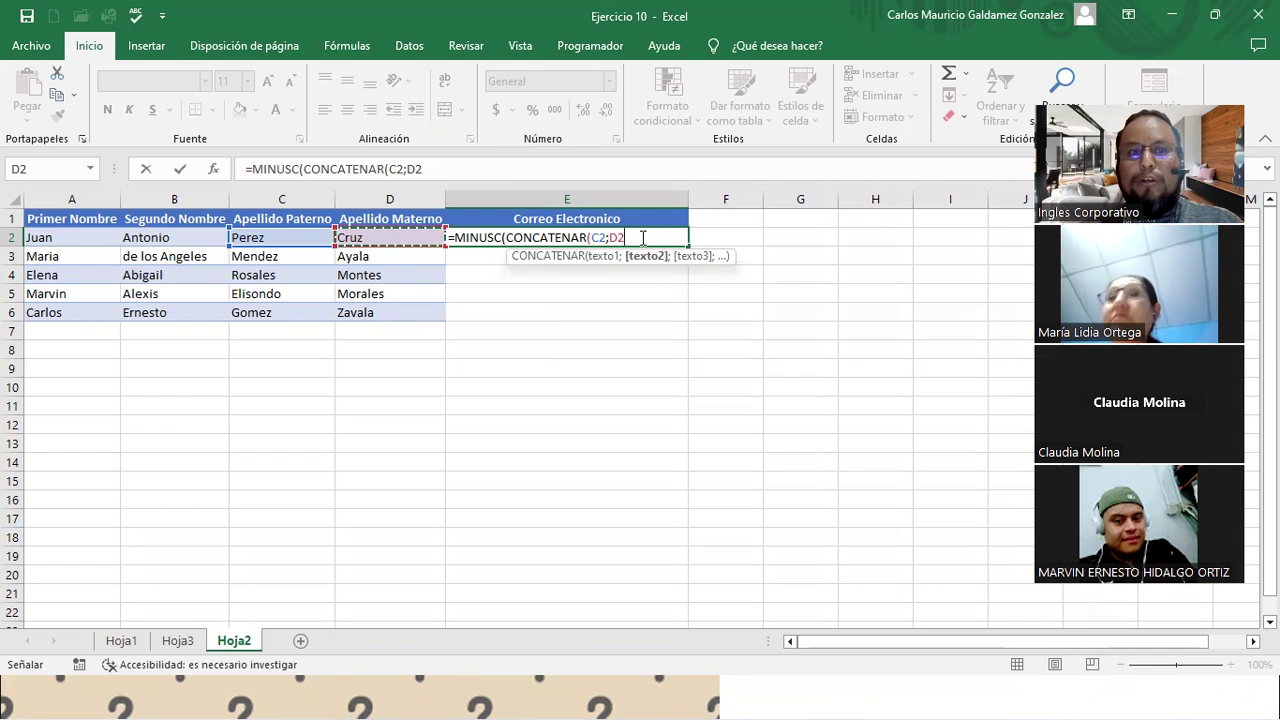
{"action": "type", "text": ";"}
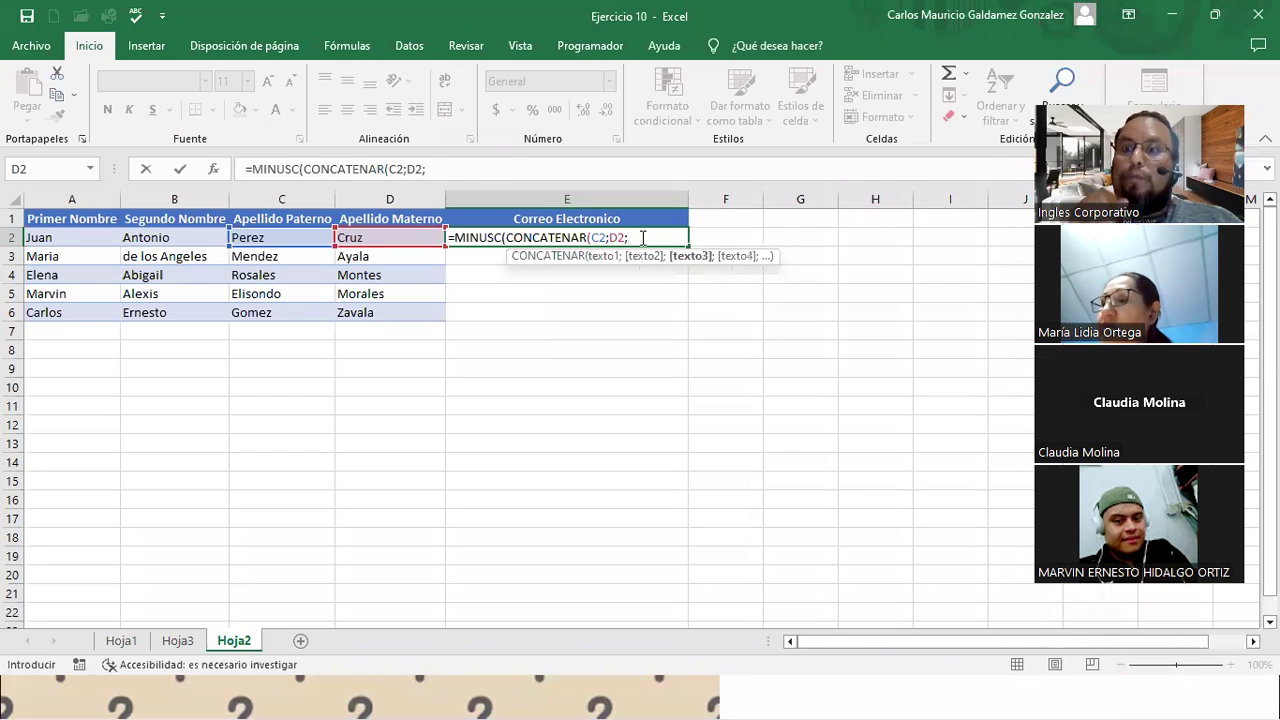
{"action": "type", "text": "\"."}
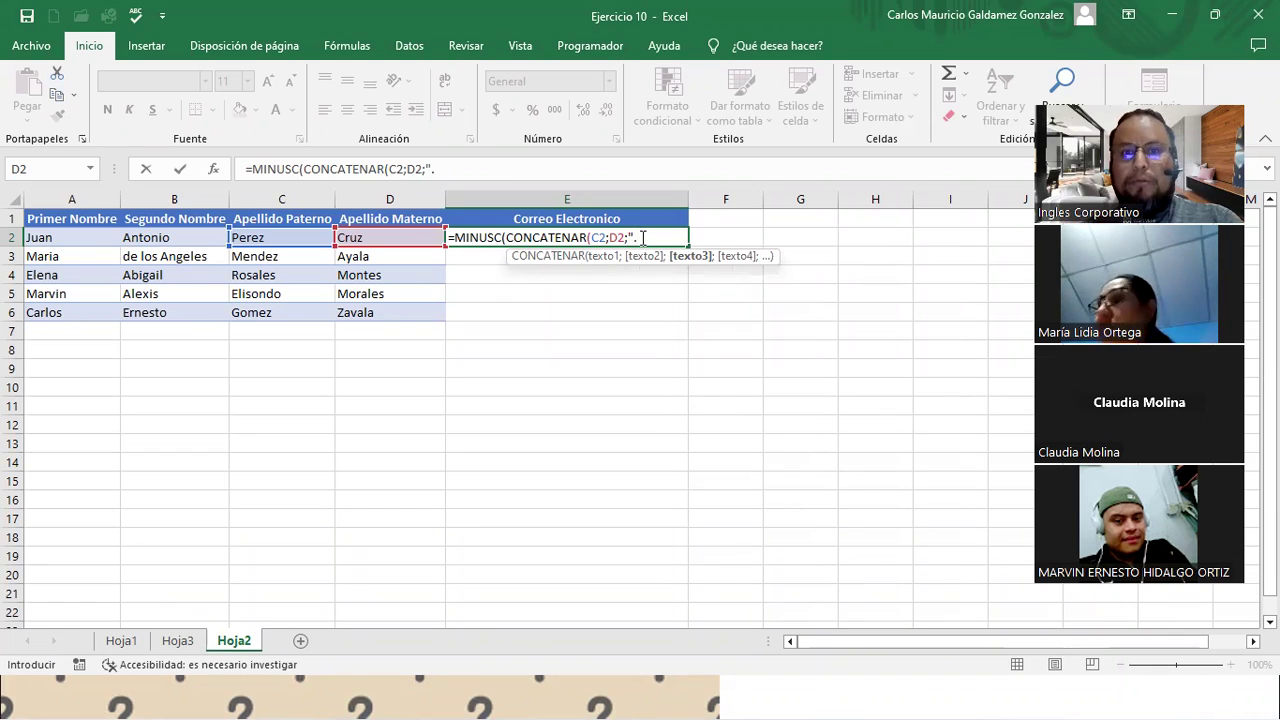
{"action": "type", "text": "\""}
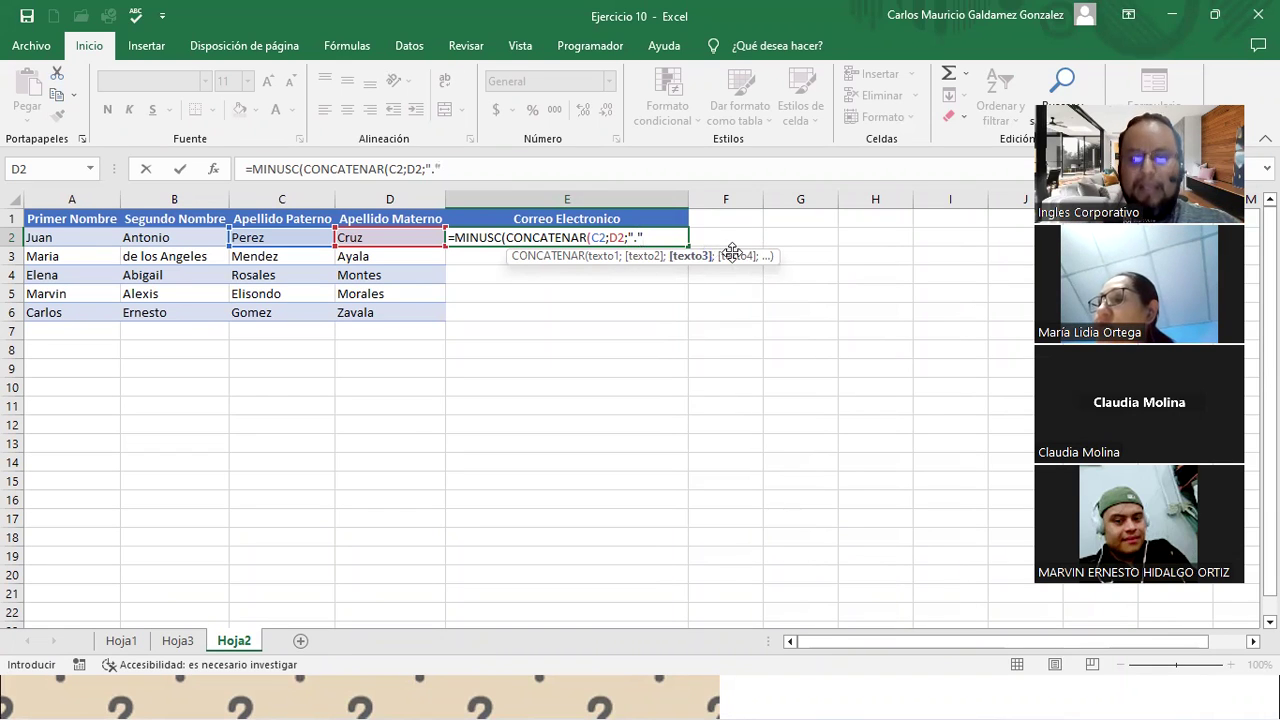
{"action": "type", "text": ";"}
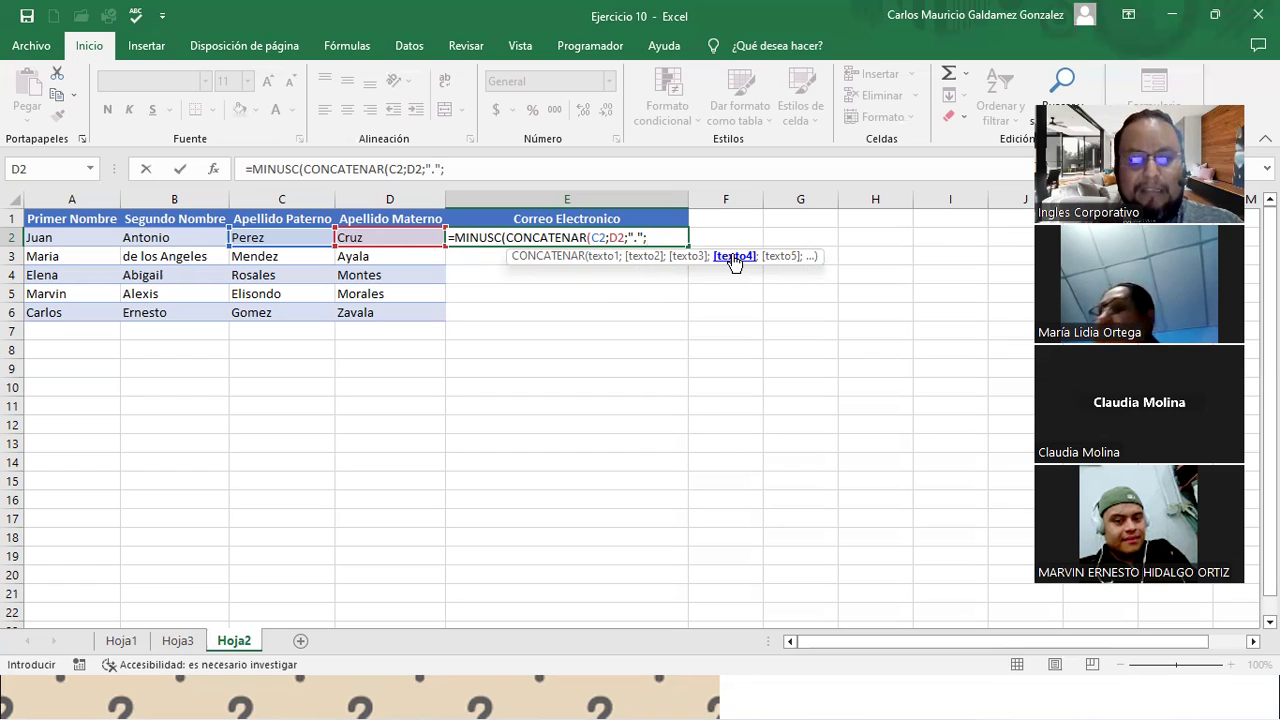
- Add IZQUIERDA(A2;1) to take the first initial of the first name in A2
{"action": "type", "text": "IZQ"}
{"action": "key", "text": "Tab"}
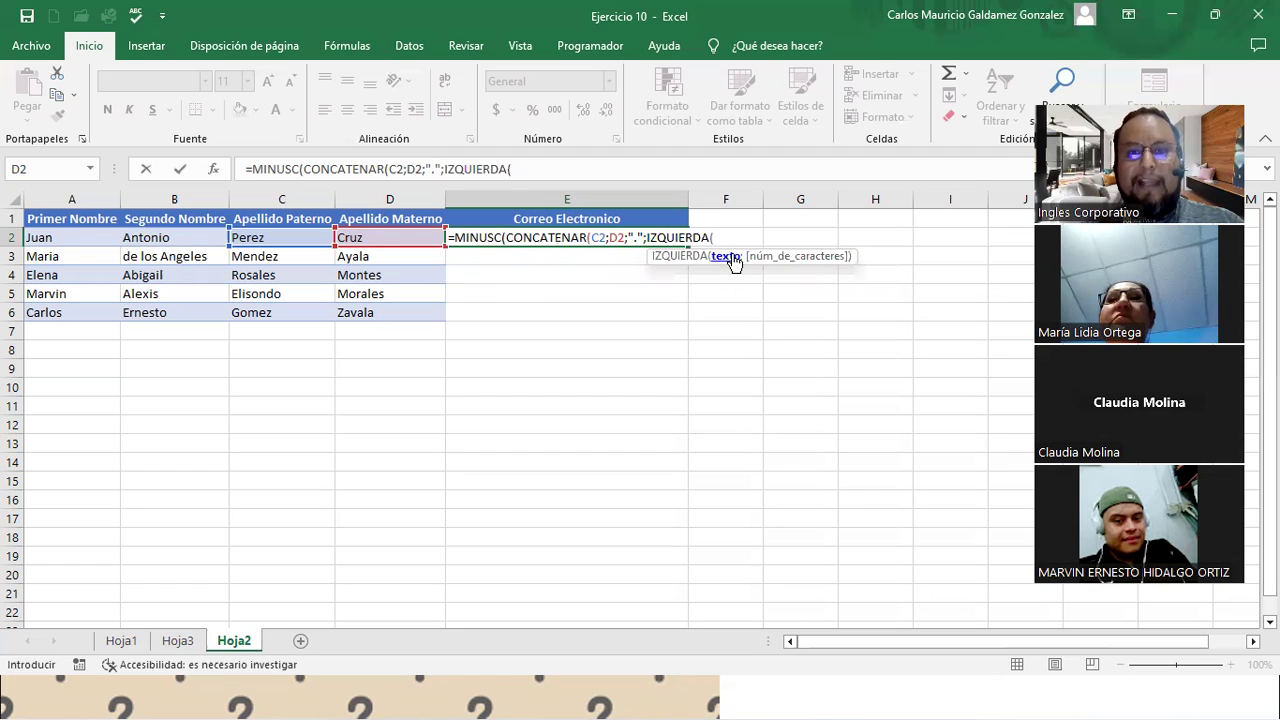
{"action": "left_click", "coordinate": [63, 238]}
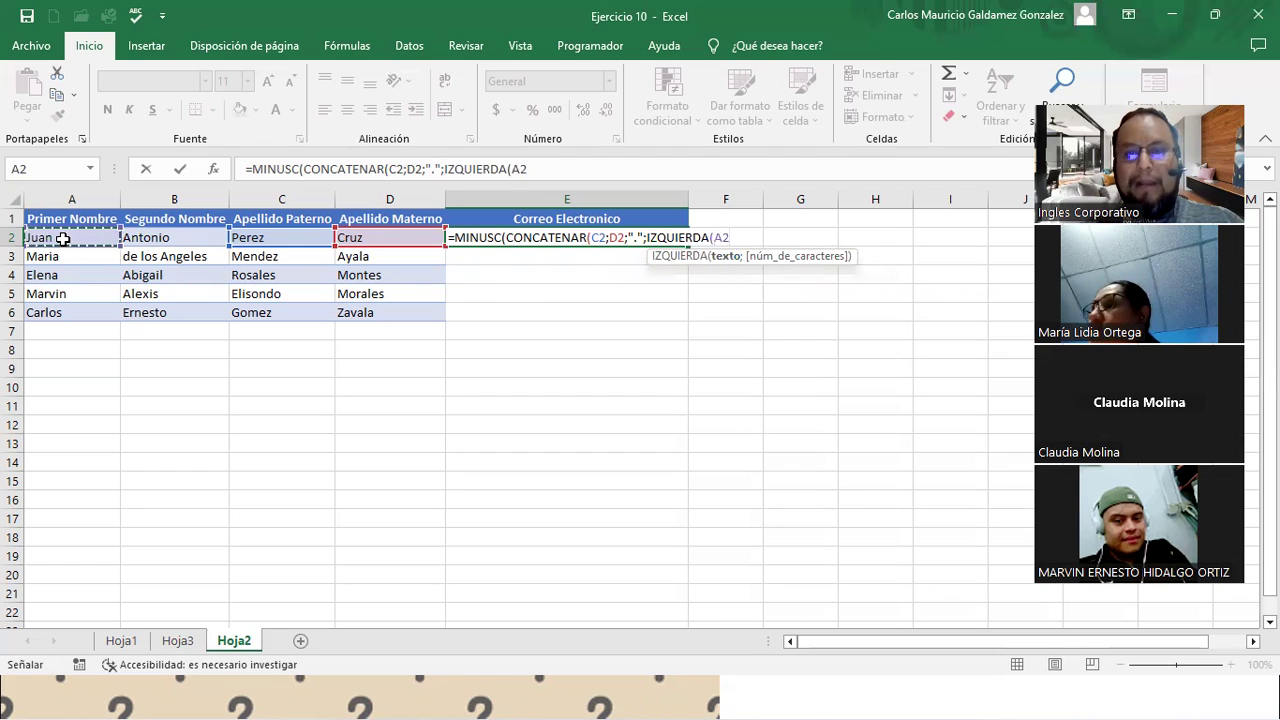
{"action": "type", "text": ";1"}
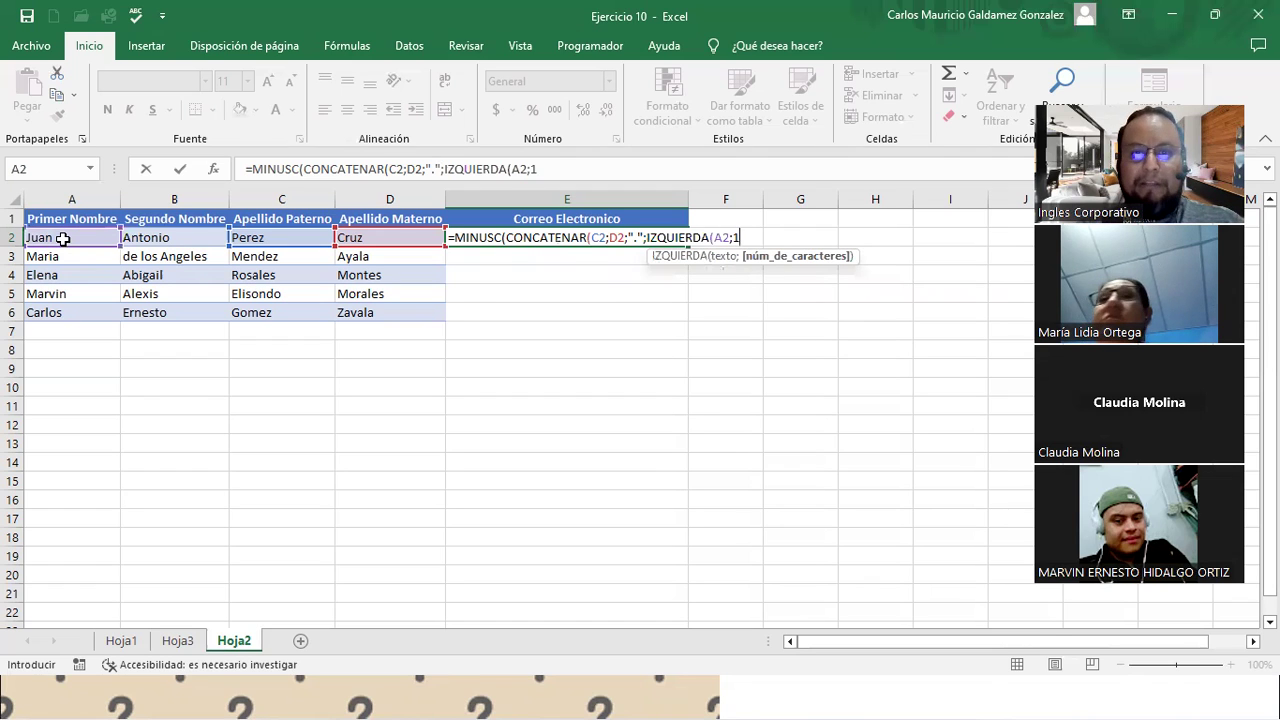
{"action": "key", "text": "Right"}
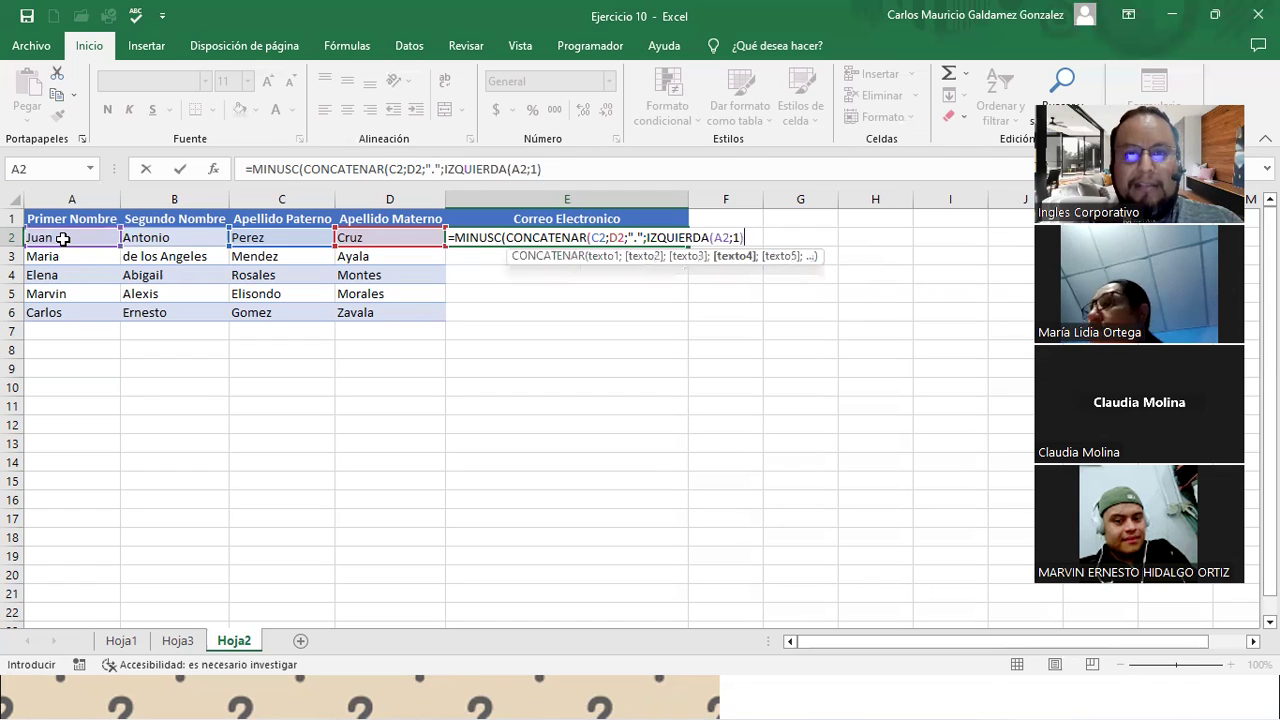
{"action": "type", "text": ")"}
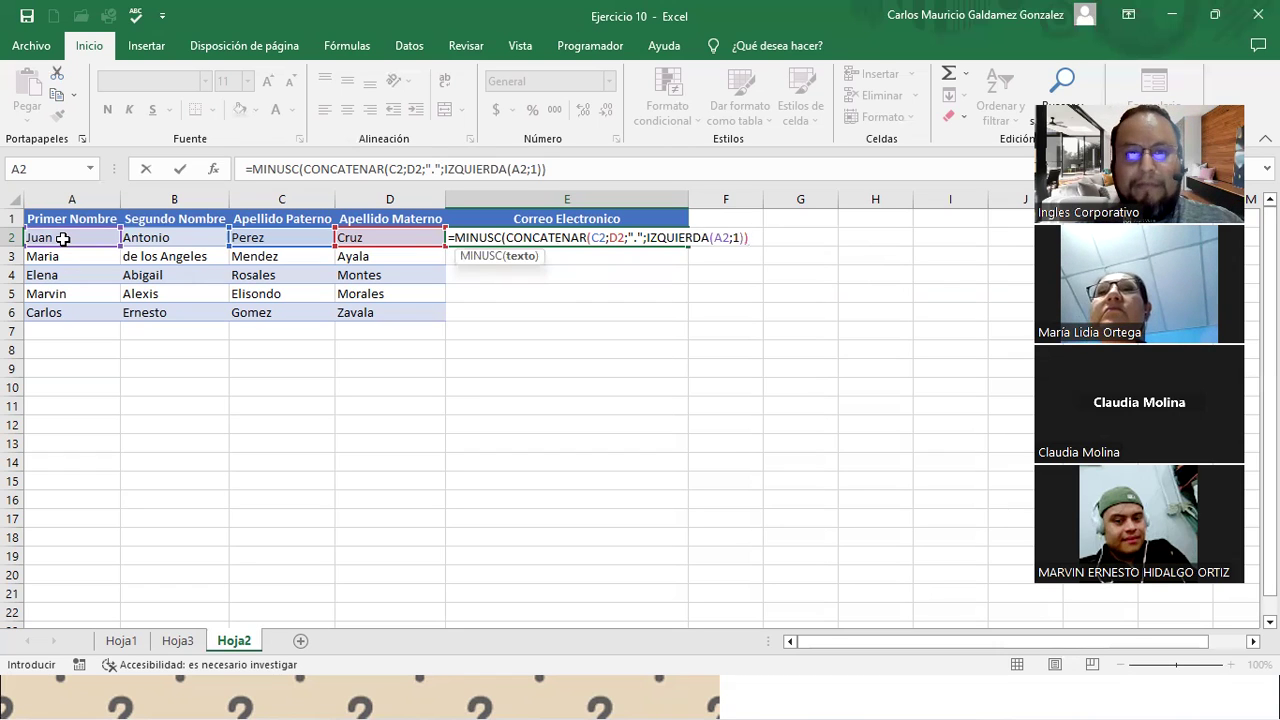
{"action": "key", "text": "BackSpace"}
{"action": "type", "text": ";\""}
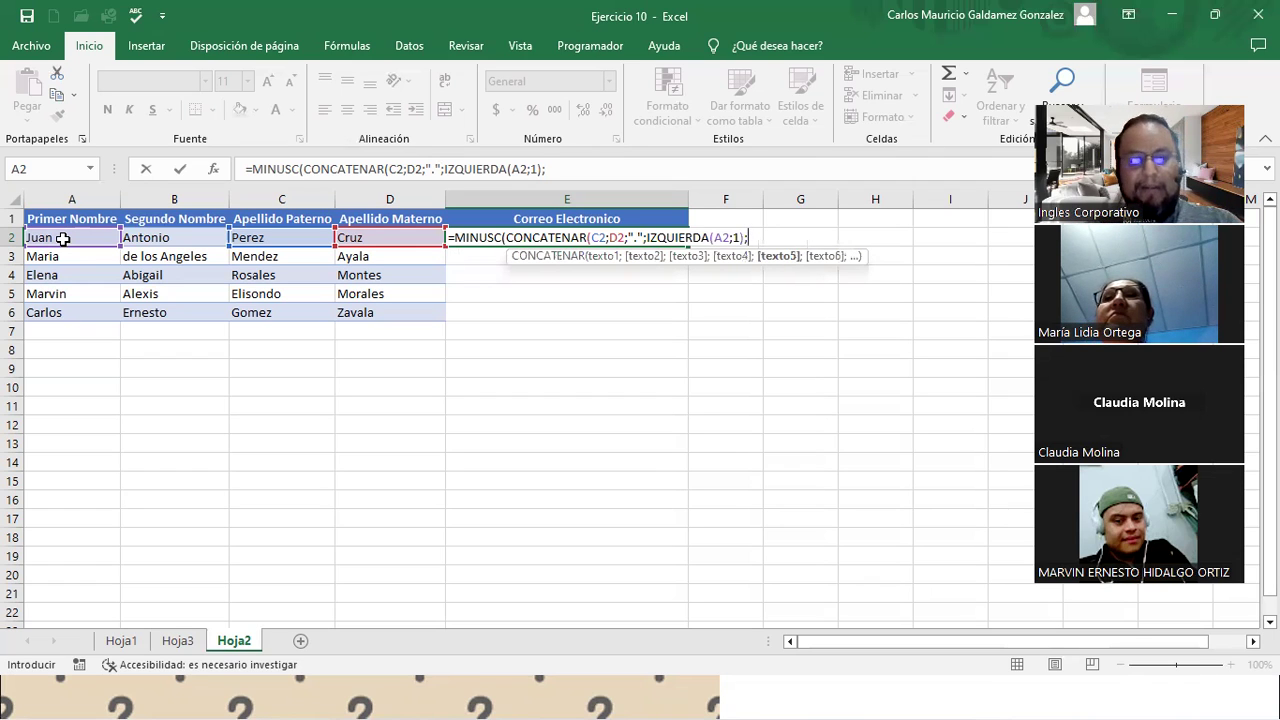
{"action": "type", "text": "@"}
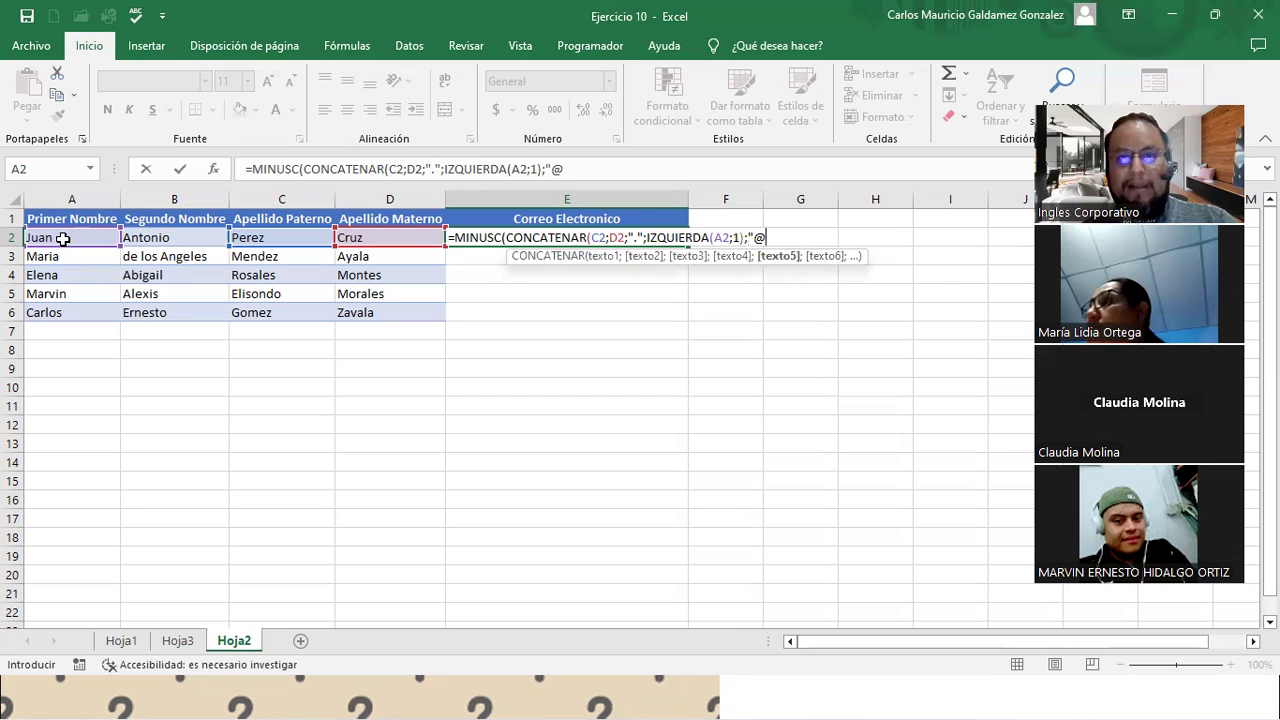
{"action": "type", "text": "MI"}
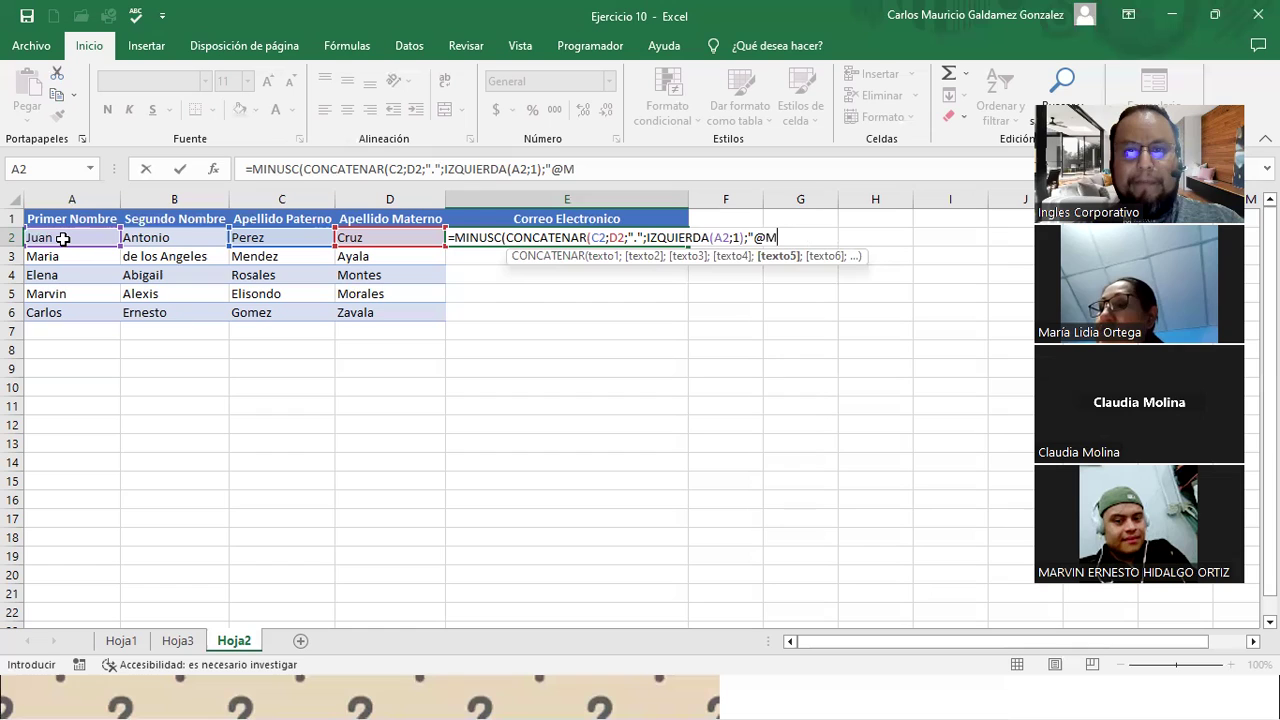
{"action": "type", "text": "STIO"}
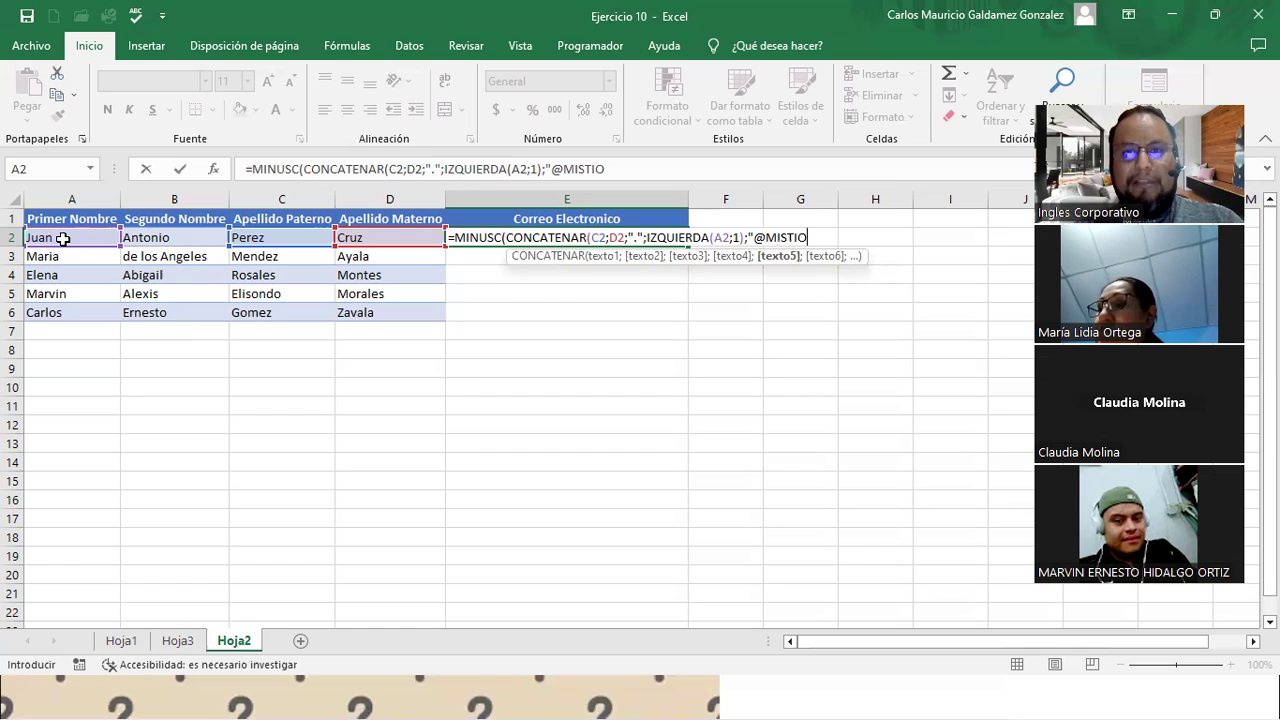
{"action": "key", "text": "BackSpace"}
{"action": "key", "text": "BackSpace"}
{"action": "key", "text": "BackSpace"}
{"action": "type", "text": "ITIO"}
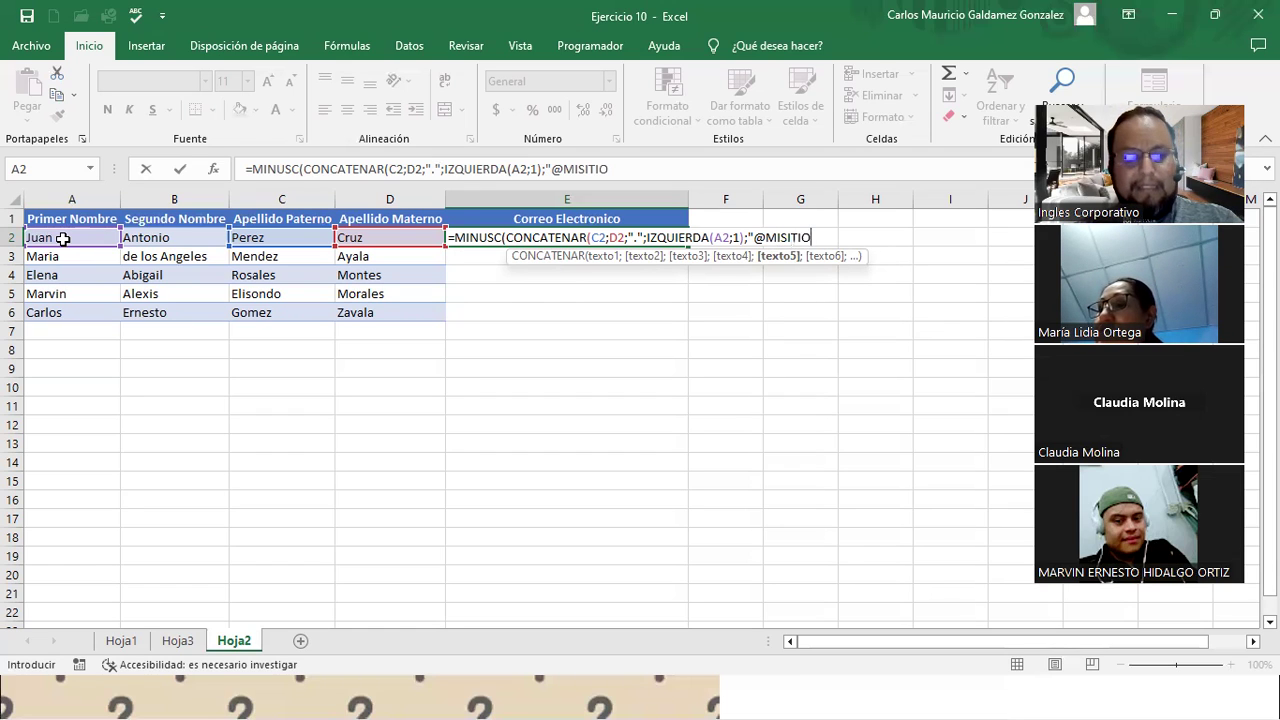
{"action": "type", "text": "WEB.COM\""}
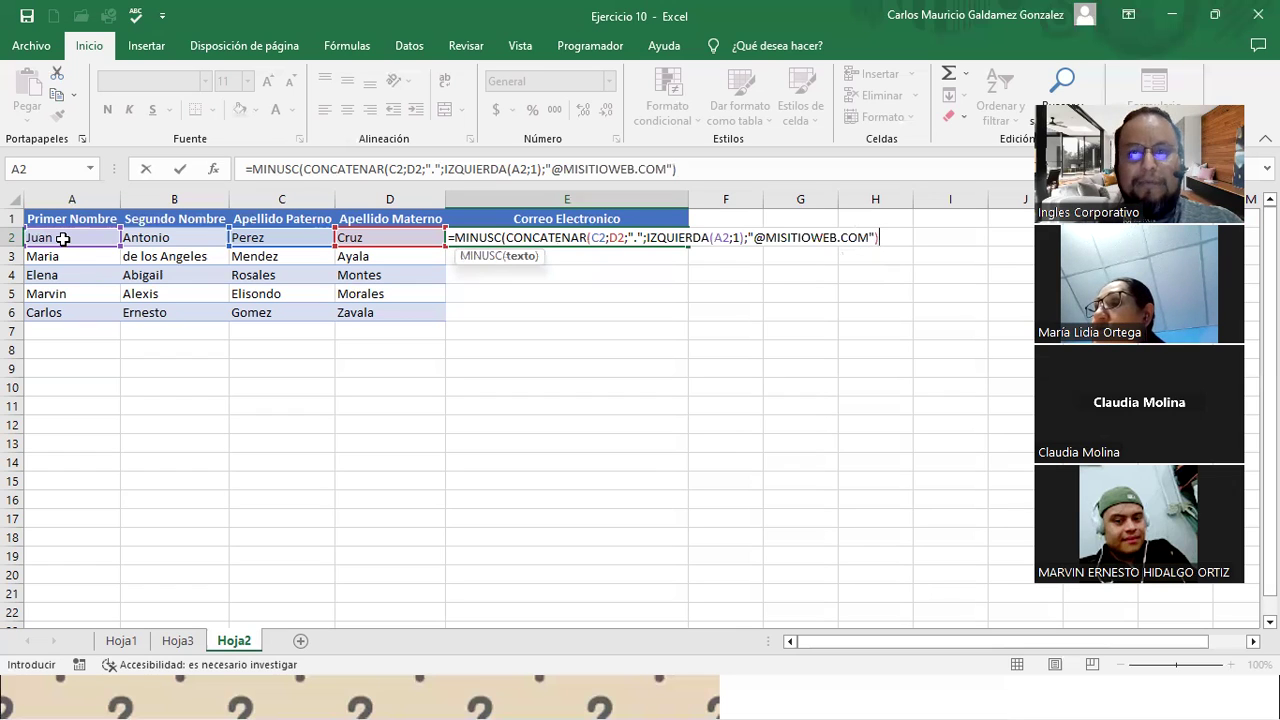
{"action": "type", "text": ")"}
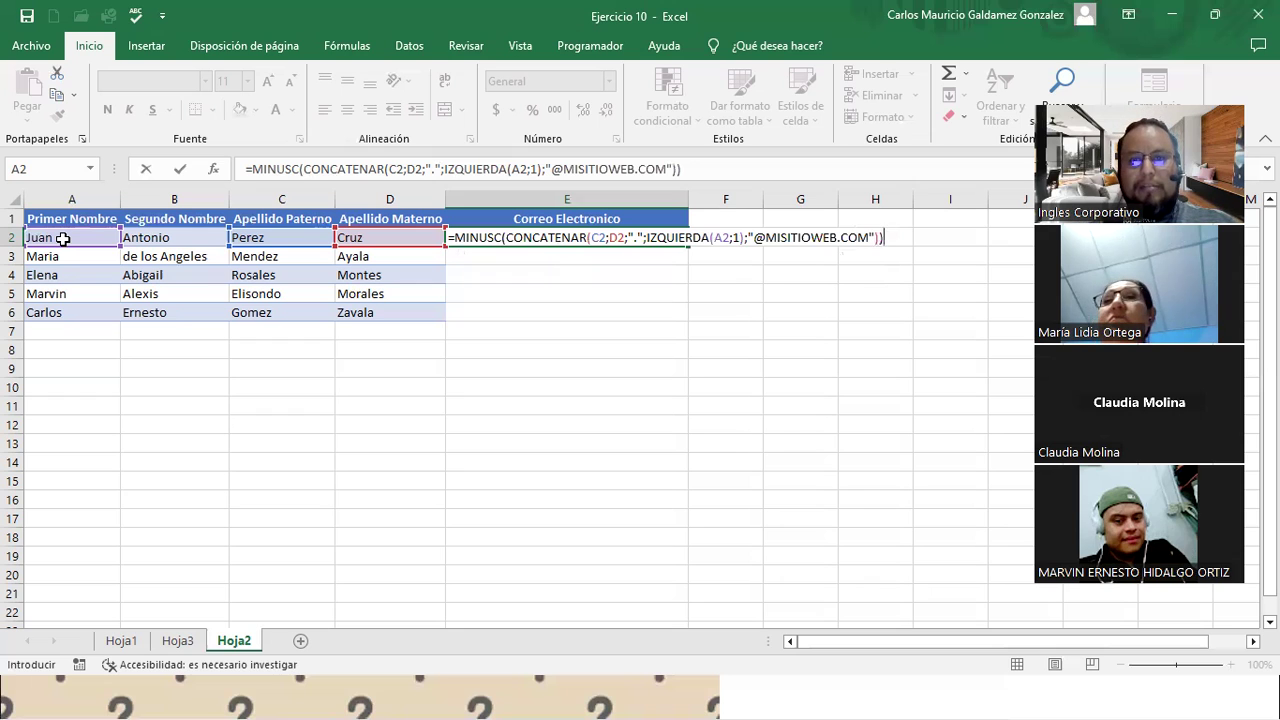
{"action": "key", "text": "Return"}
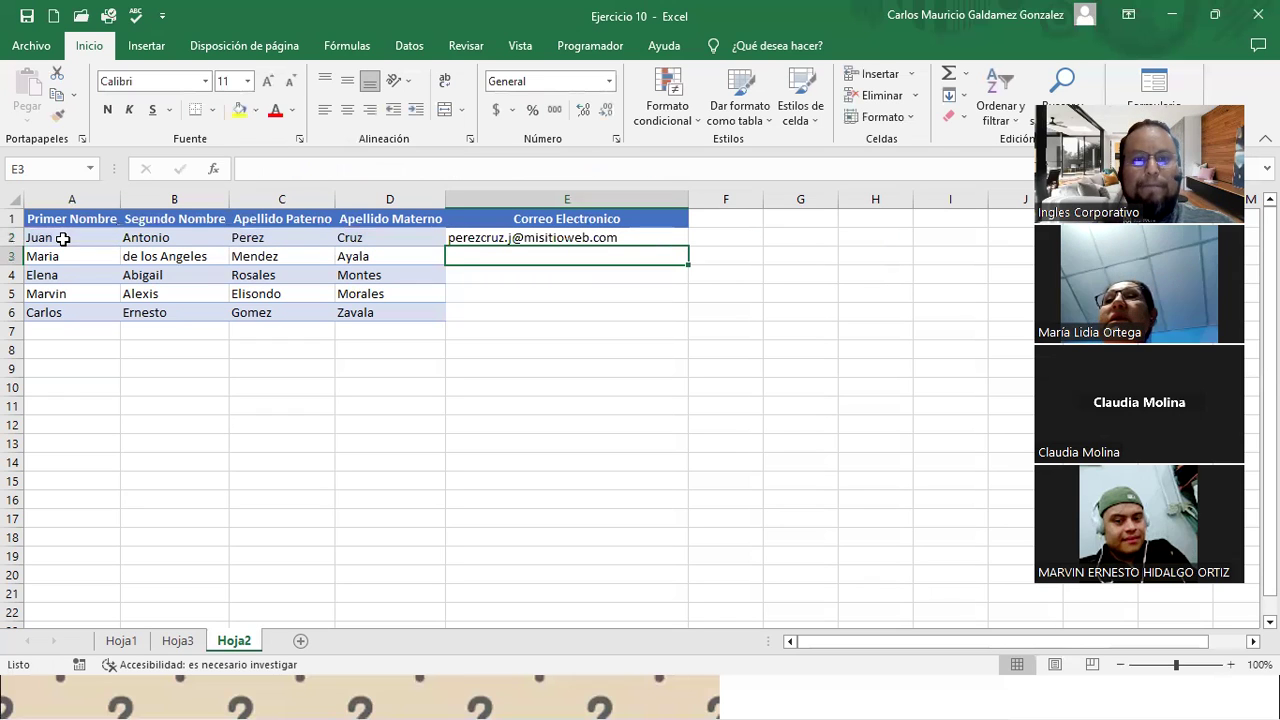
{"action": "left_click", "coordinate": [640, 237]}
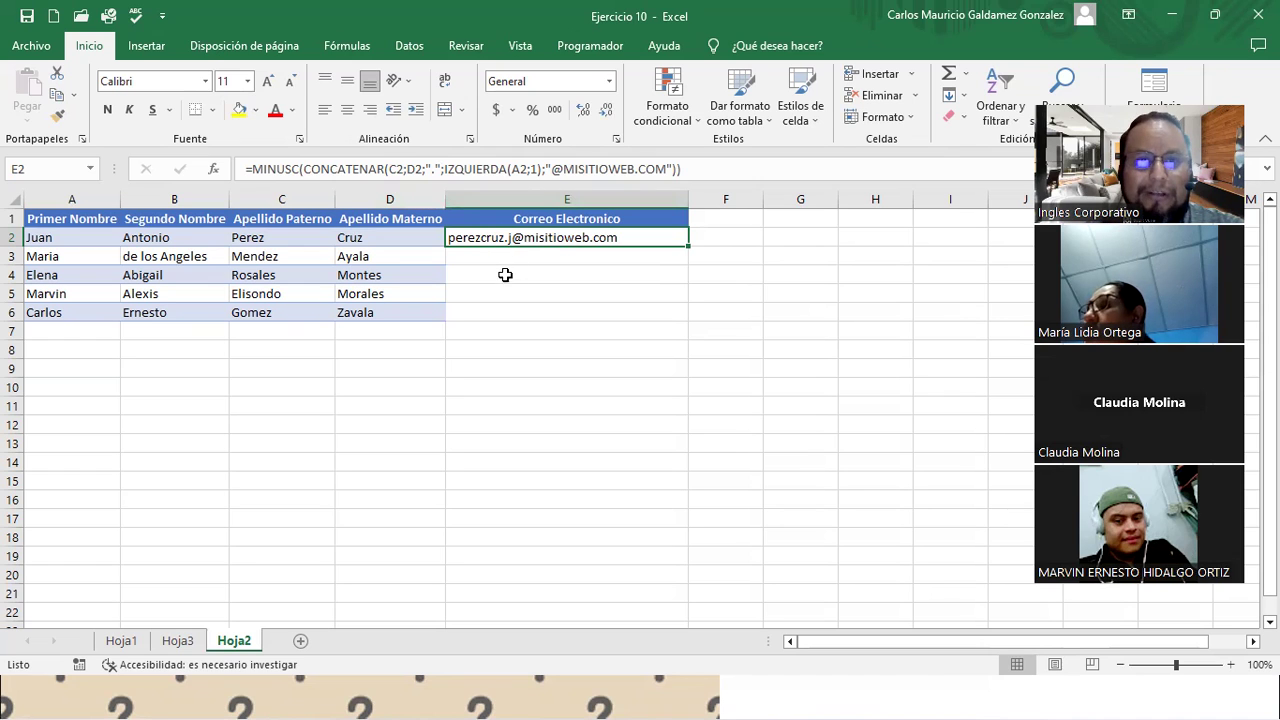
{"action": "left_click", "coordinate": [548, 170]}
{"action": "type", "text": ";"}
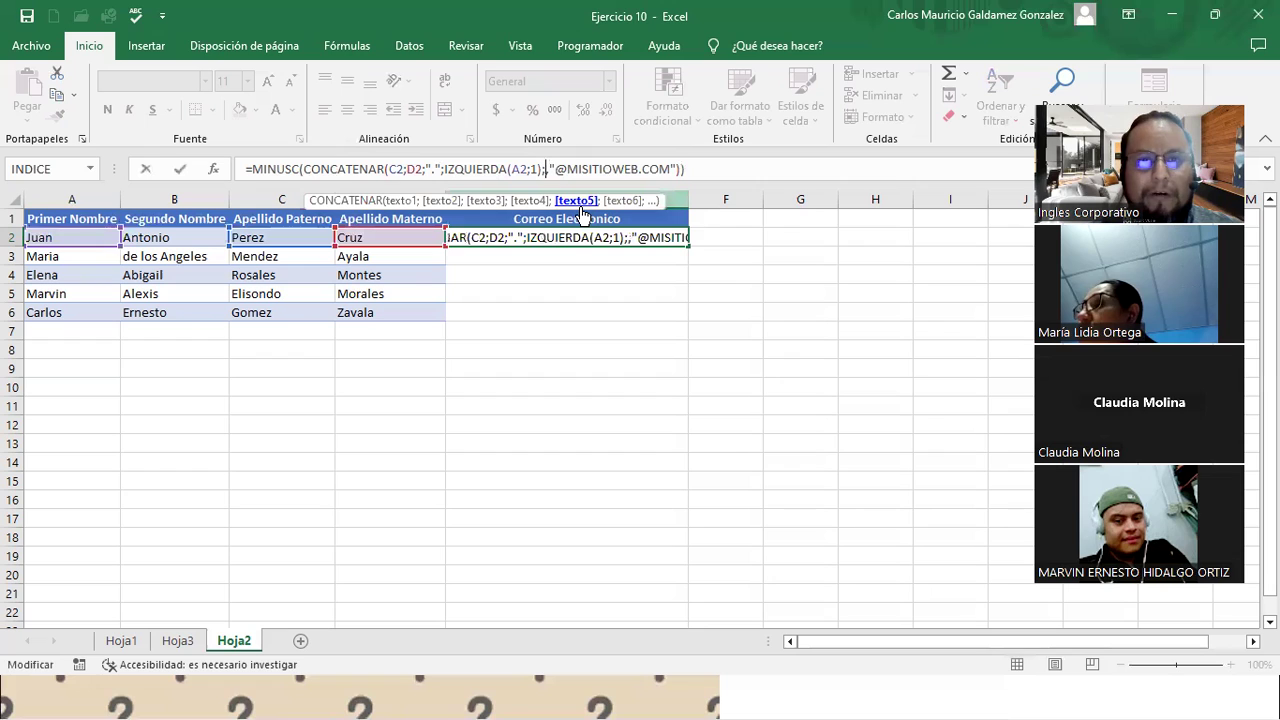
{"action": "key", "text": "Right"}
{"action": "key", "text": "Left"}
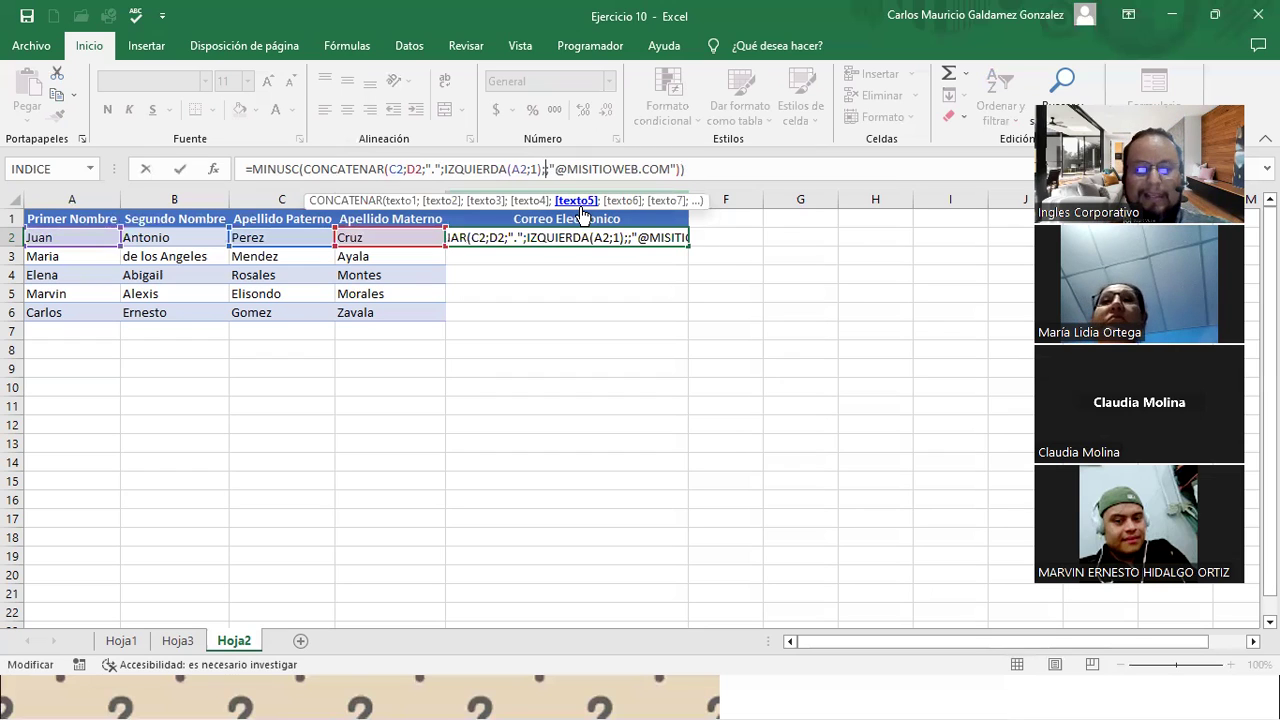
{"action": "type", "text": "ale"}
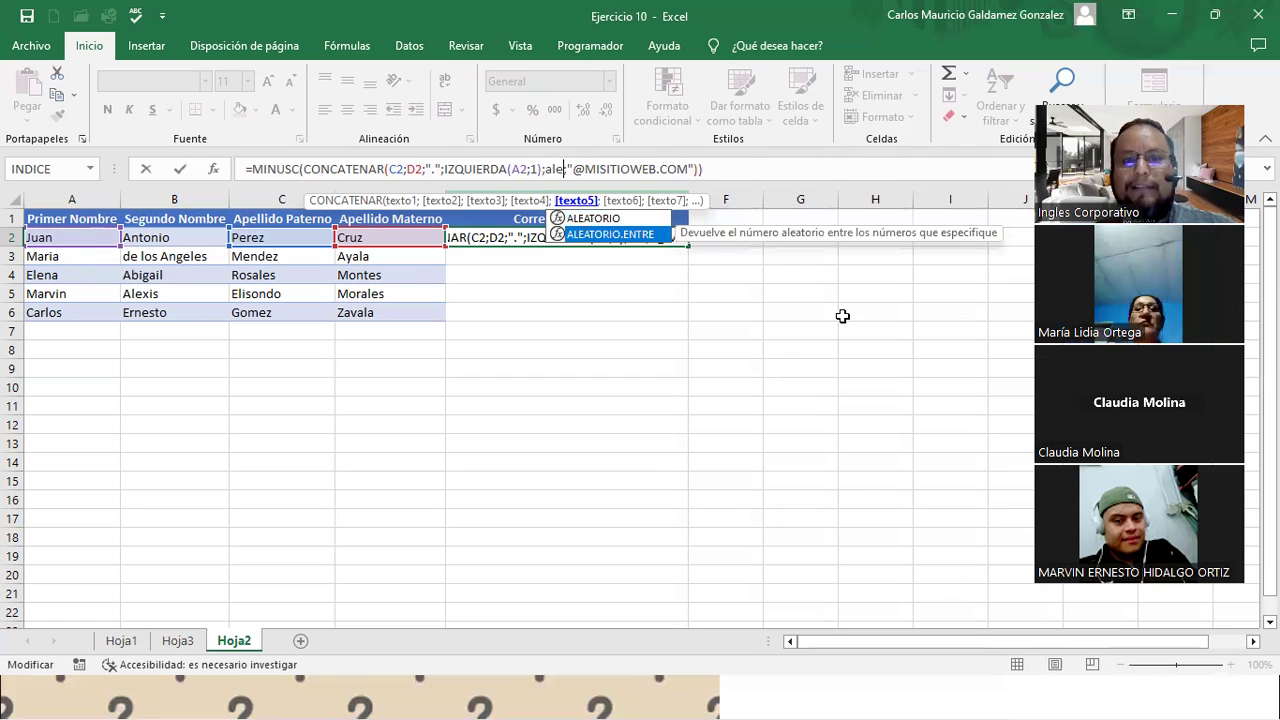
{"action": "key", "text": "Tab"}
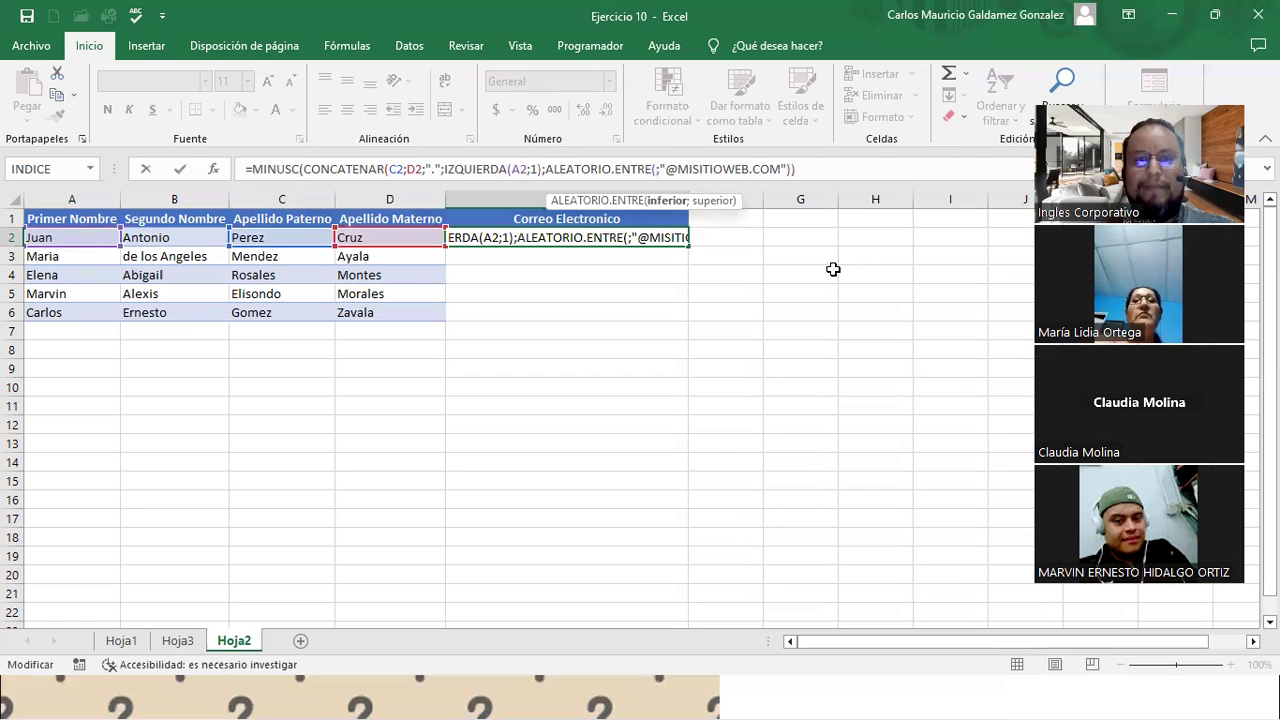
{"action": "type", "text": ")"}
{"action": "key", "text": "Left"}
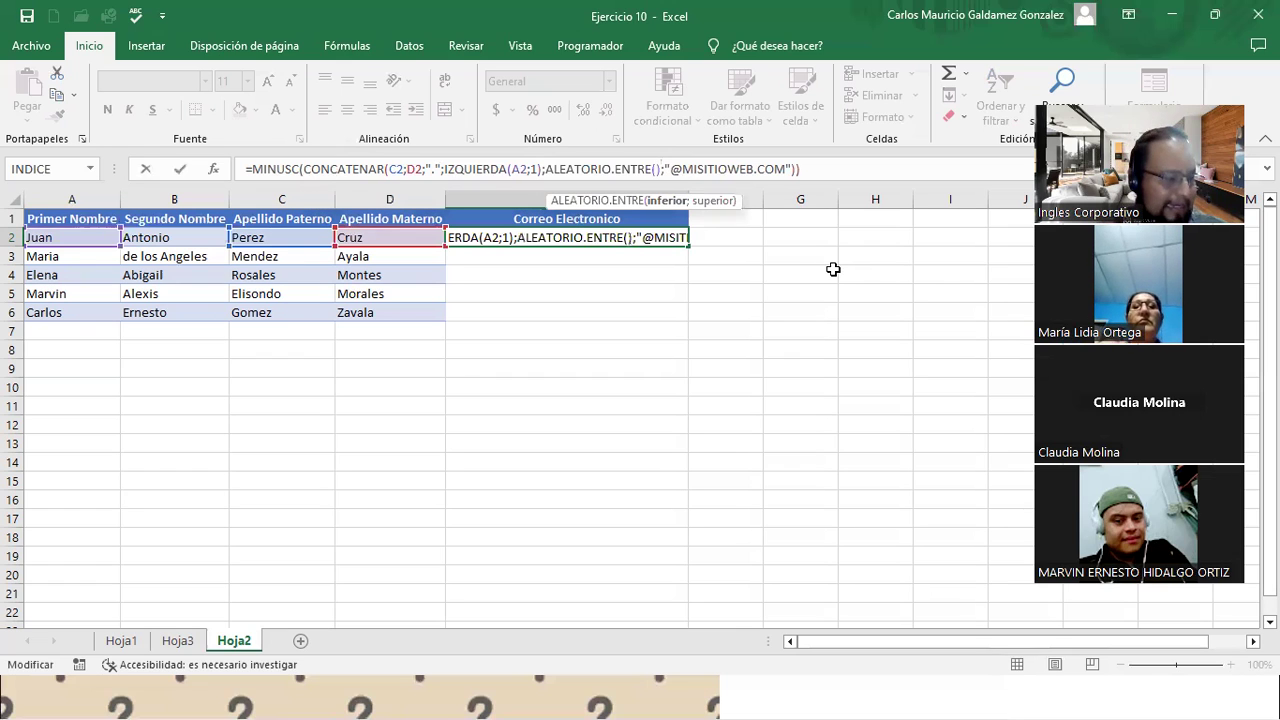
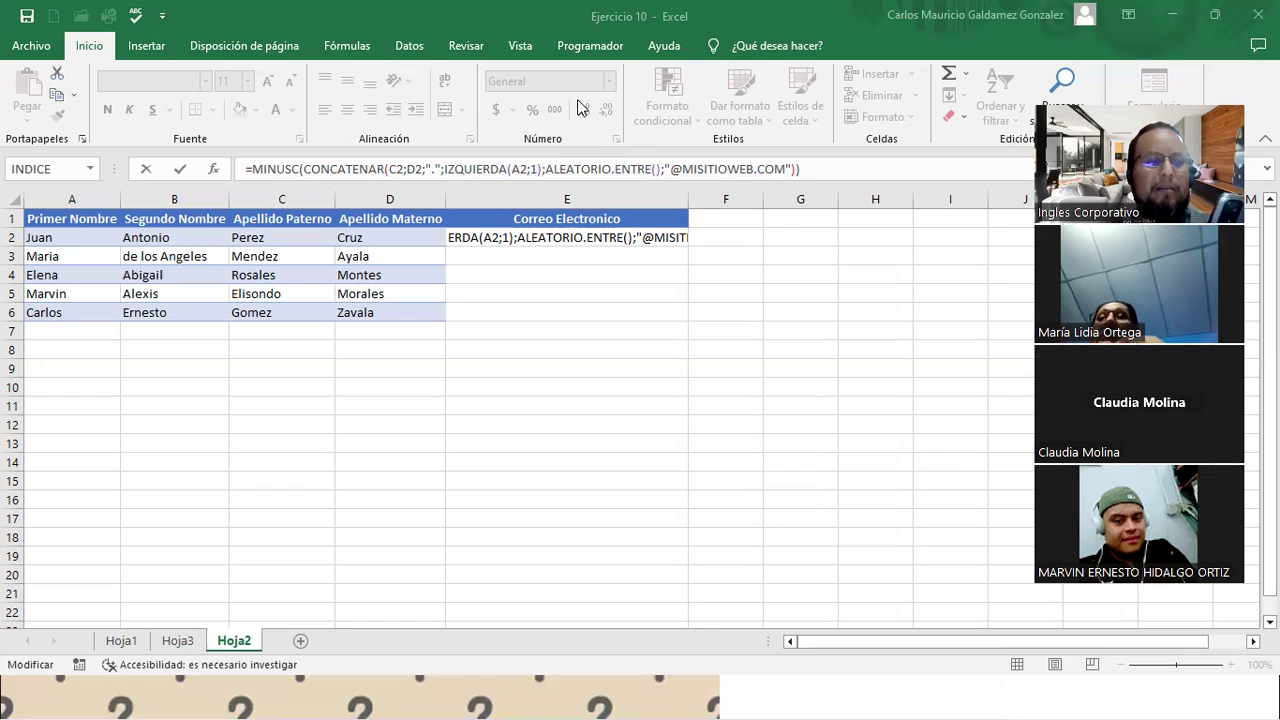
- Complete the E2 email formula with ALEATORIO.ENTRE(10;99) to generate a lowercase address
{"action": "left_click", "coordinate": [656, 170]}
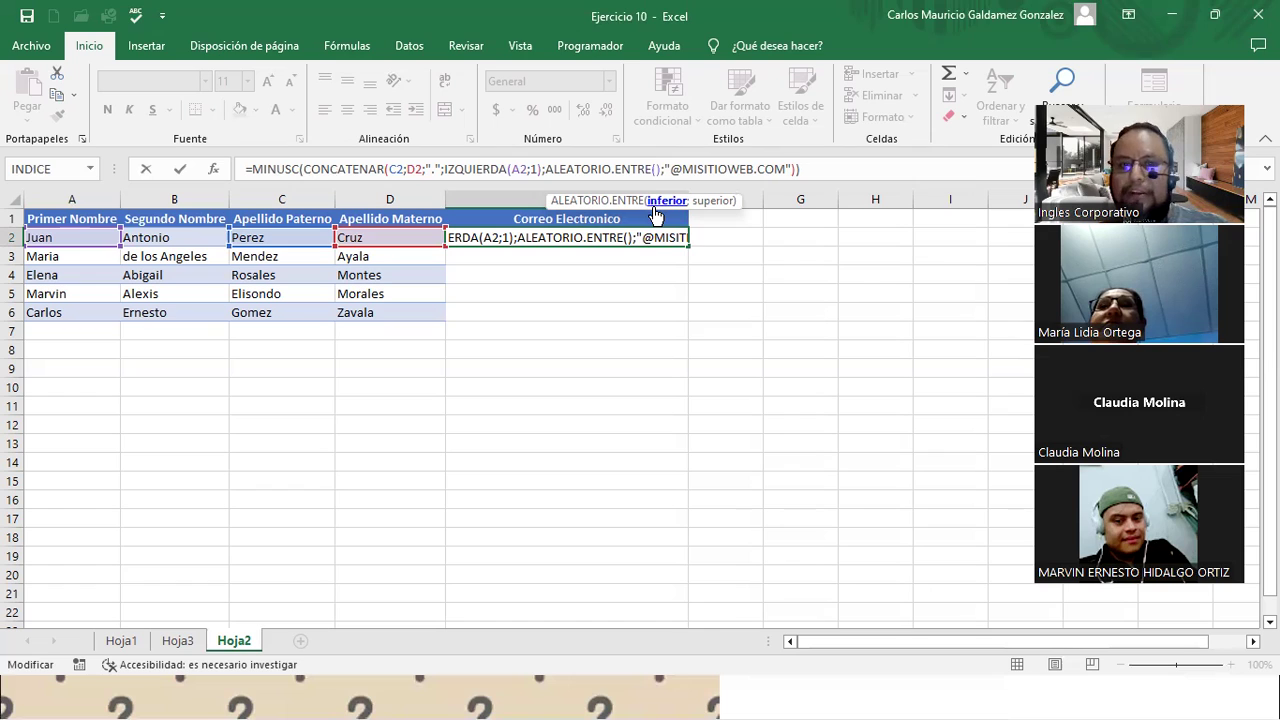
{"action": "type", "text": "10"}
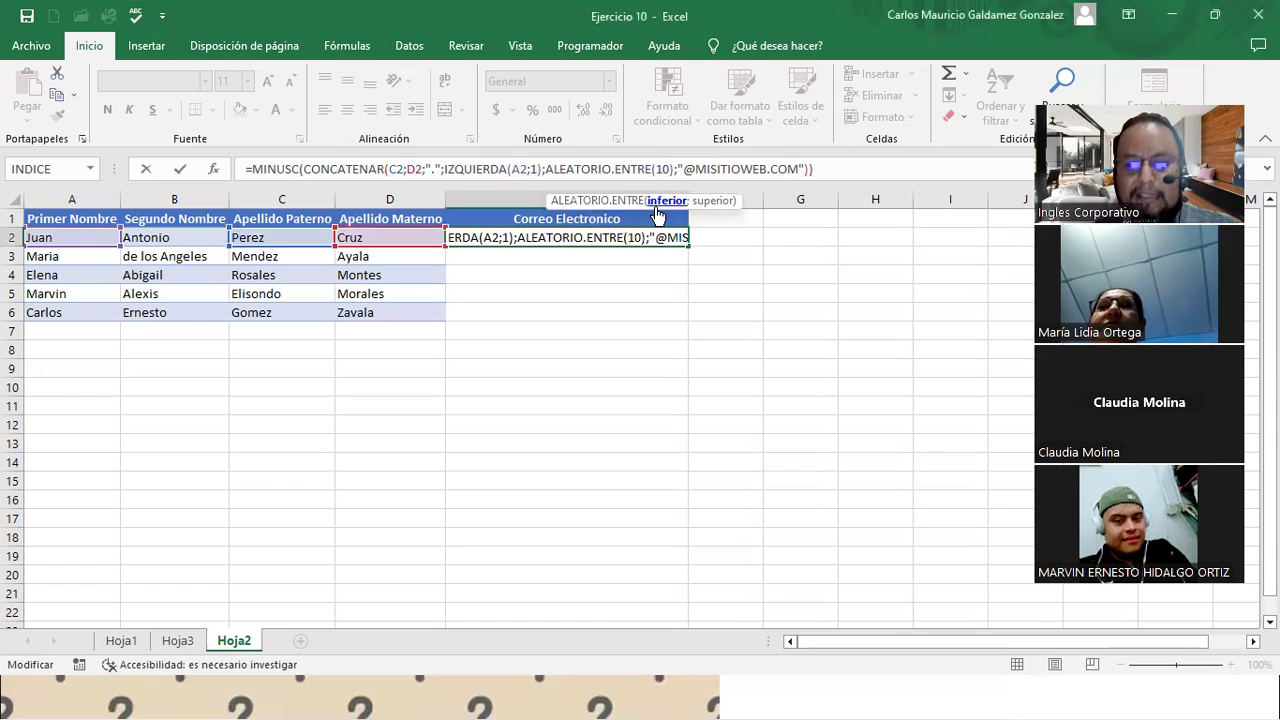
{"action": "type", "text": ";"}
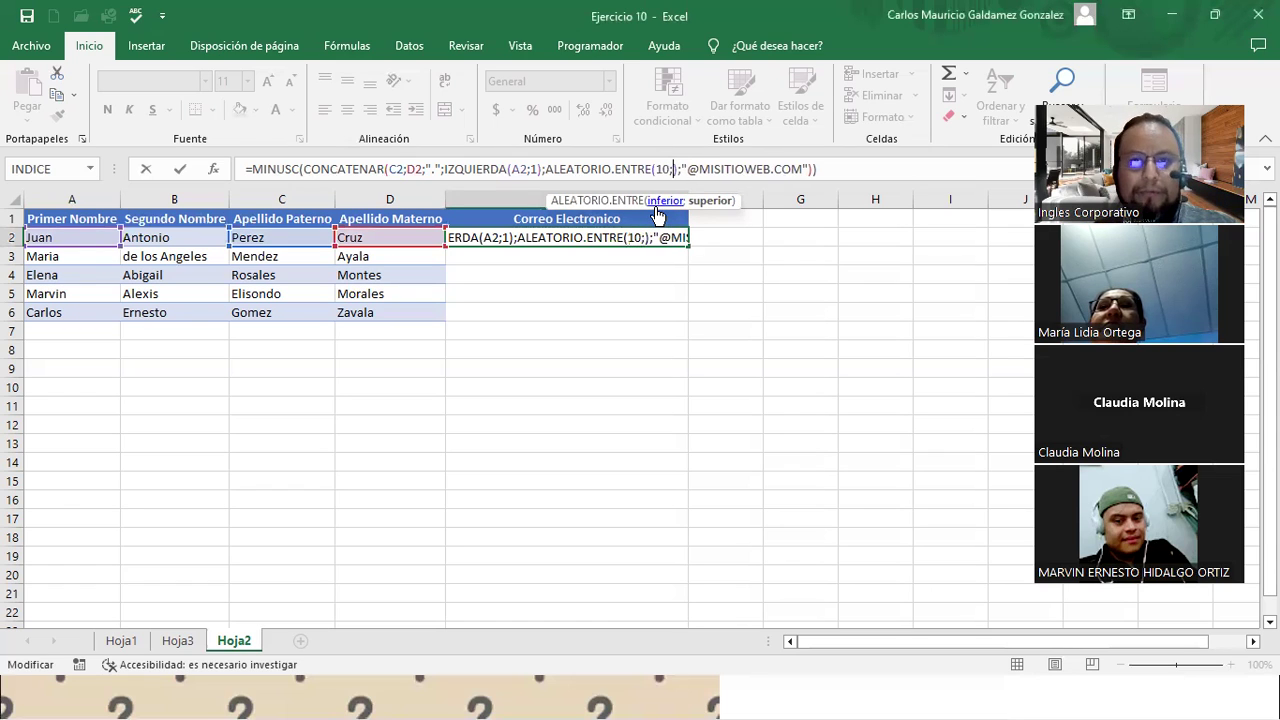
{"action": "type", "text": "99"}
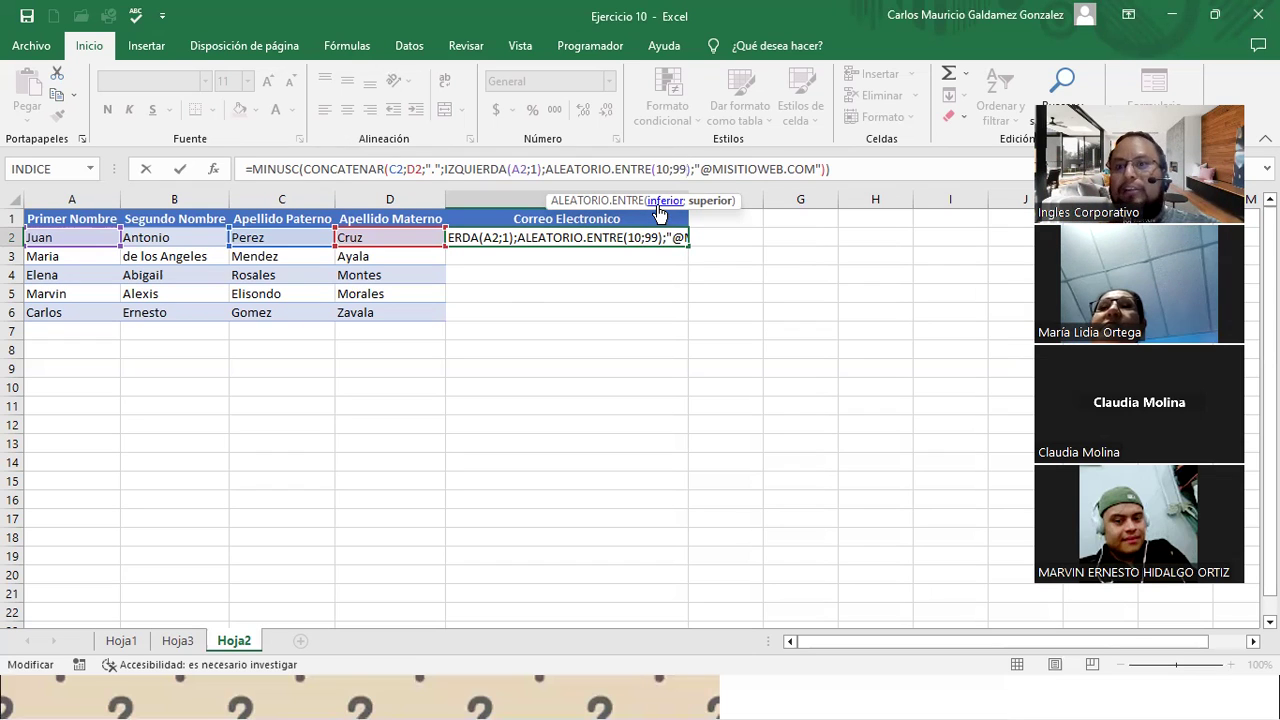
{"action": "key", "text": "Return"}
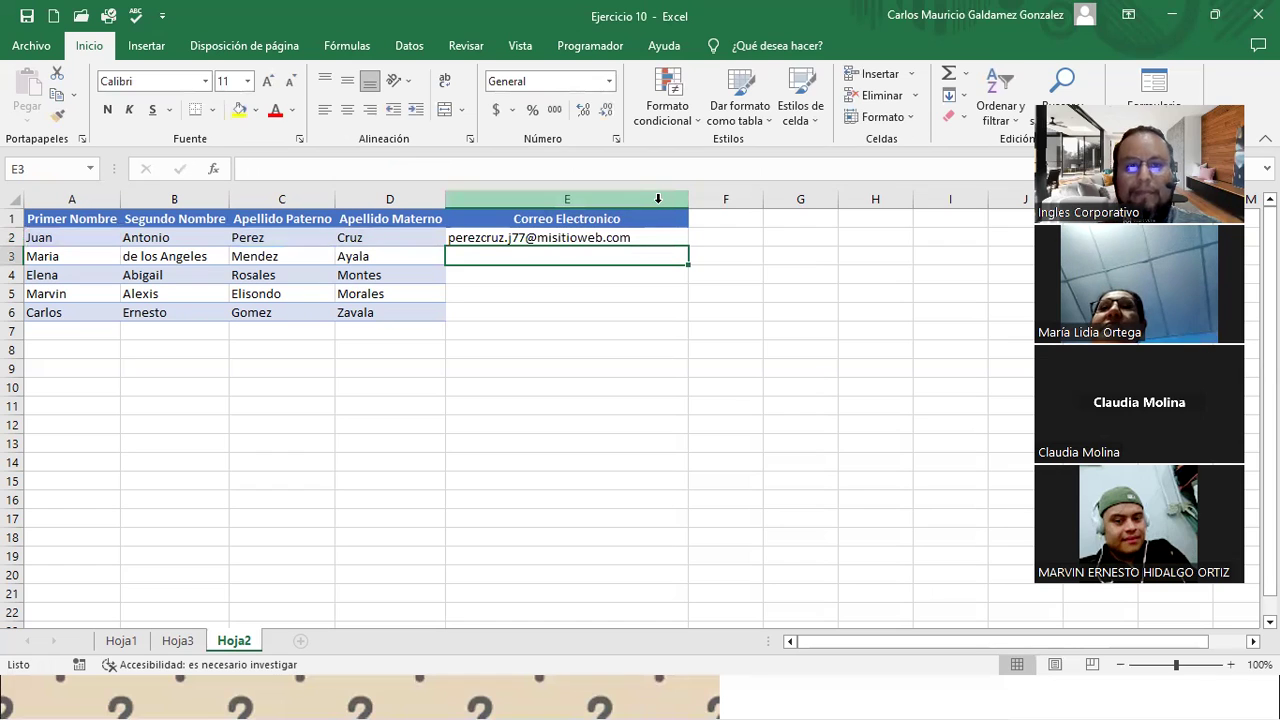
{"action": "left_click", "coordinate": [648, 240]}
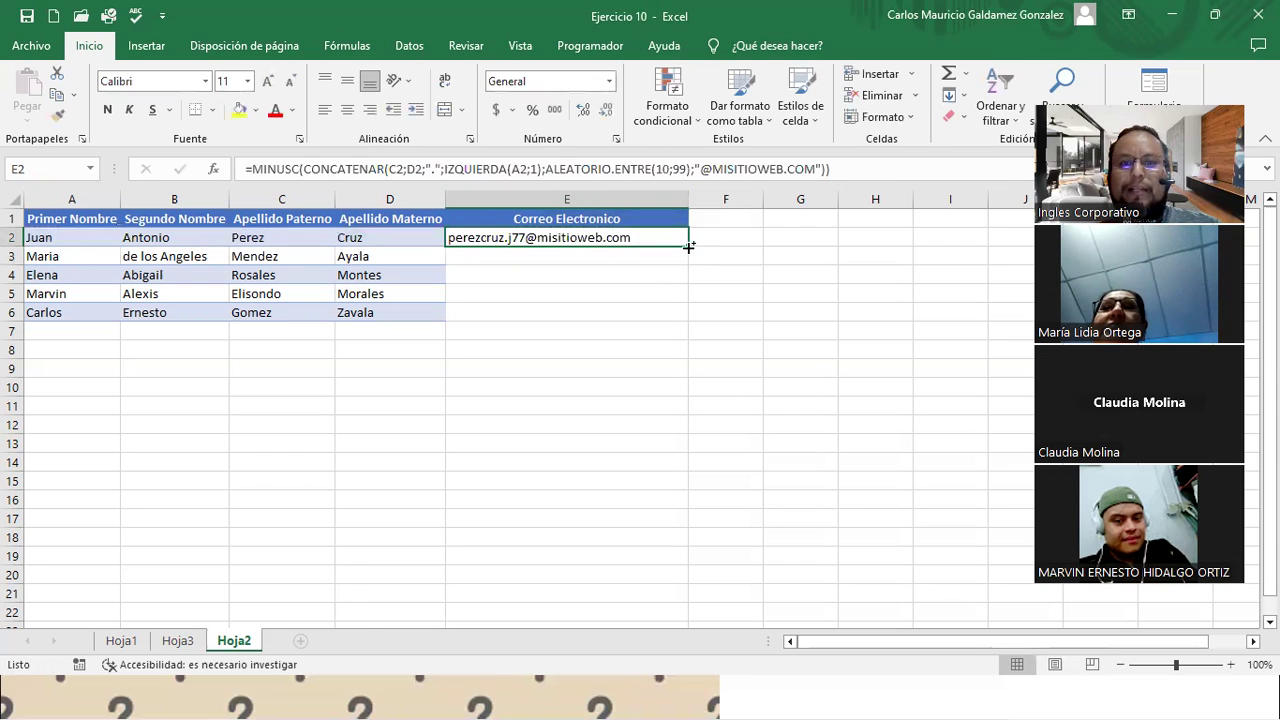
- Fill the email formula down to E6, autofit column E, and reopen the E2 formula
{"action": "double_click", "coordinate": [687, 246]}
{"action": "left_click", "coordinate": [542, 288]}
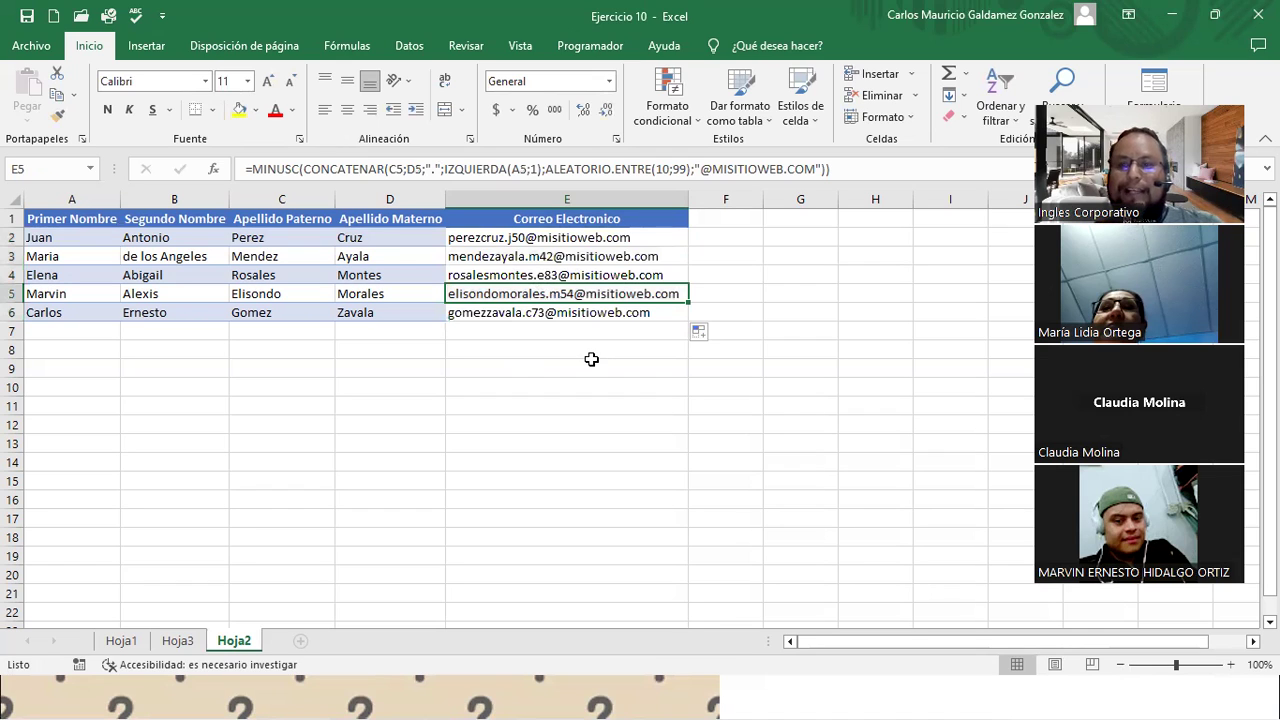
{"action": "double_click", "coordinate": [690, 198]}
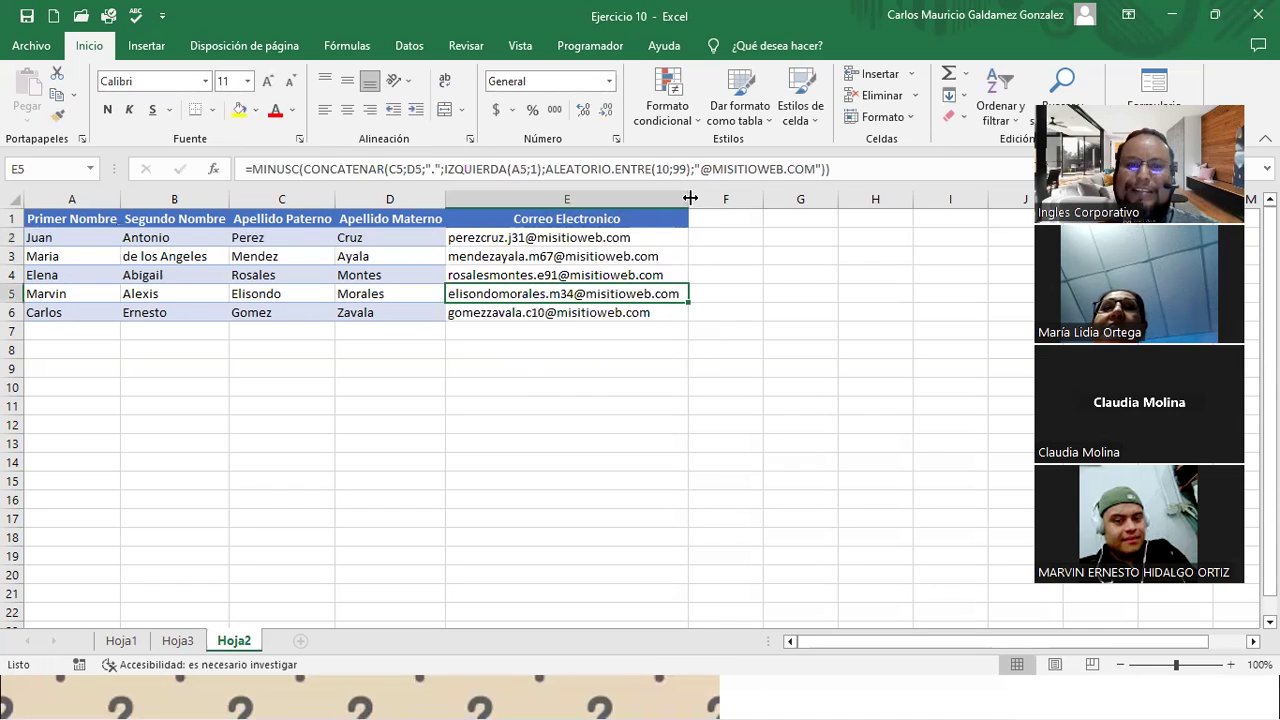
{"action": "left_click", "coordinate": [557, 382]}
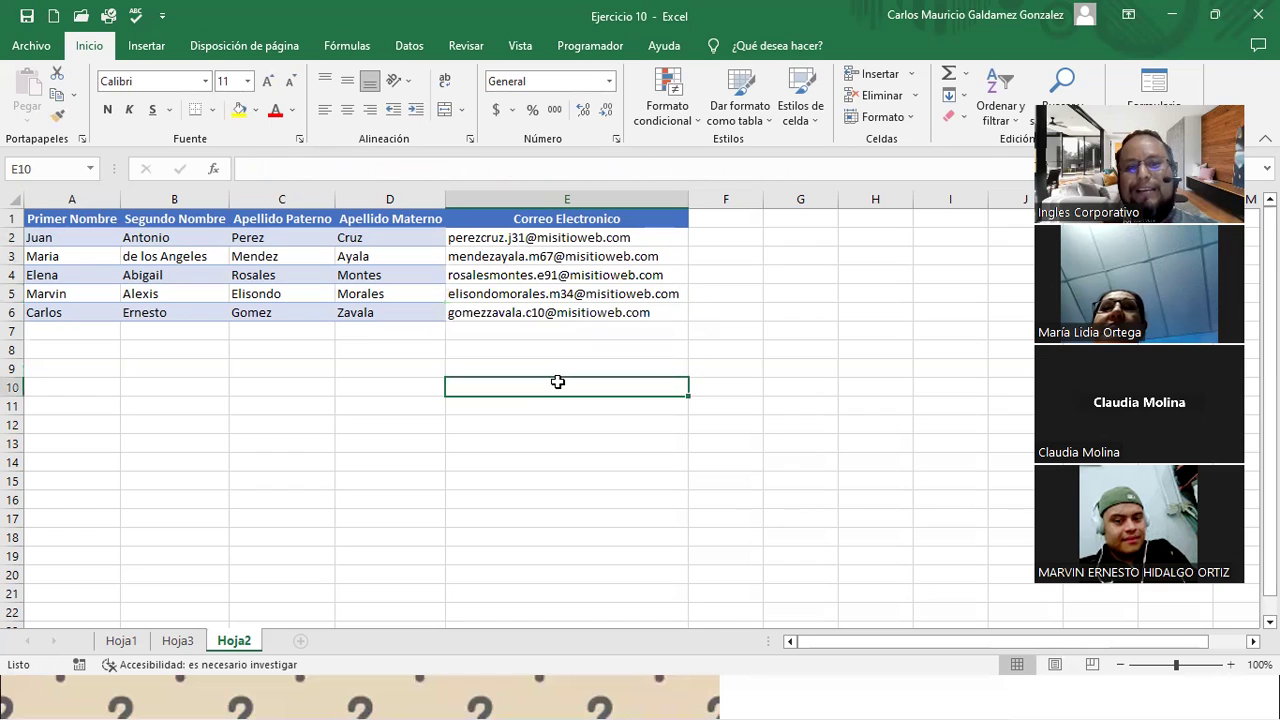
{"action": "left_click", "coordinate": [543, 240]}
{"action": "double_click", "coordinate": [543, 239]}
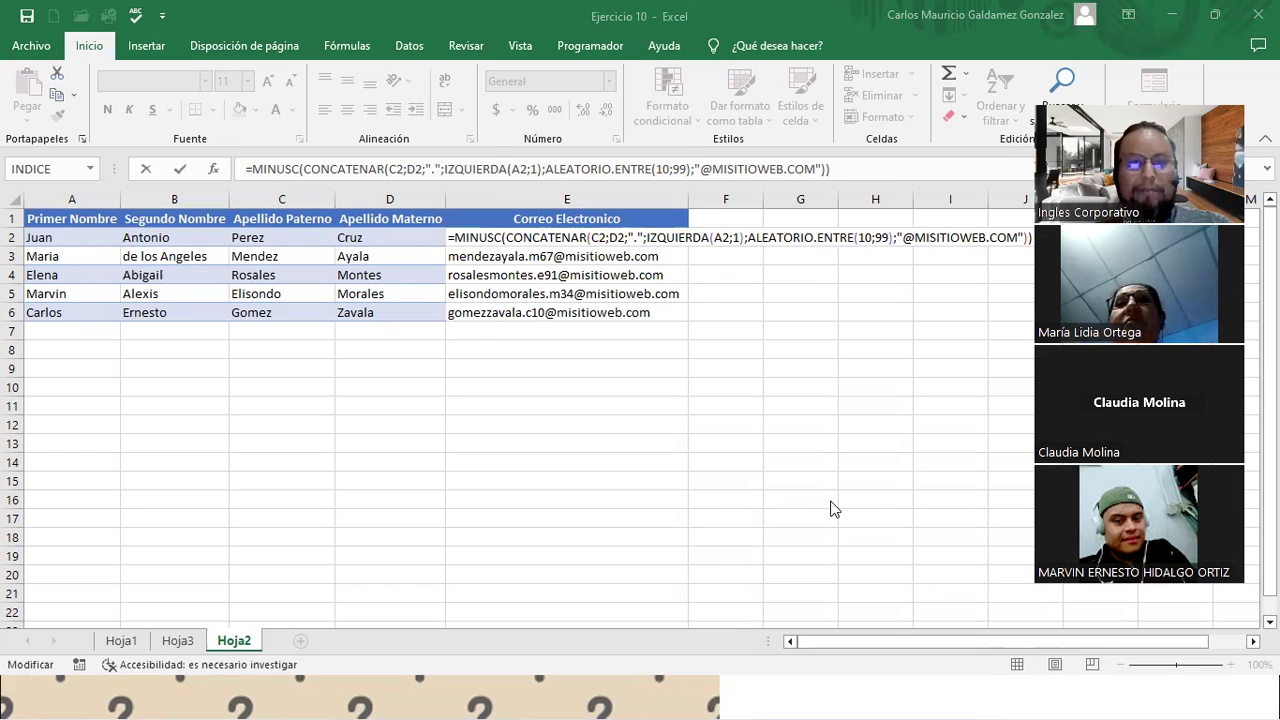
- Commit the E2 formula, select the A1:E6 email table, then look over Hoja1 before going to Hoja3
{"action": "key", "text": "ctrl+Return"}
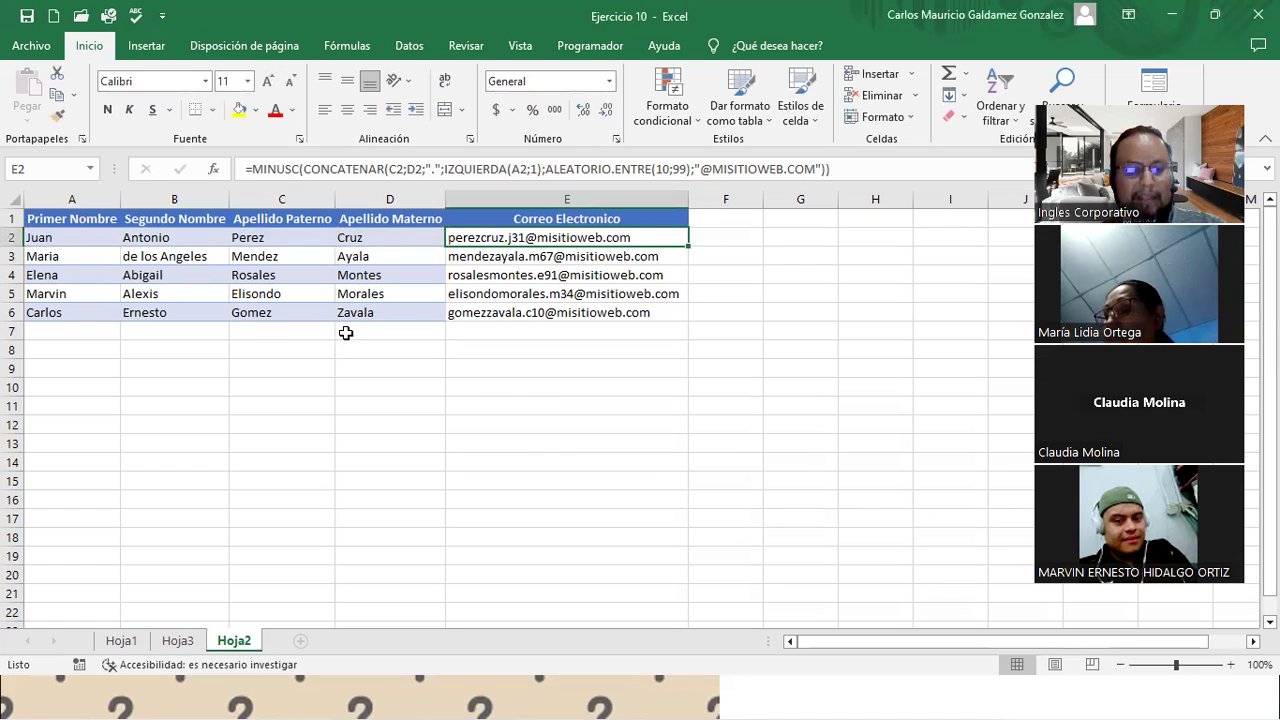
{"action": "left_click", "coordinate": [279, 367]}
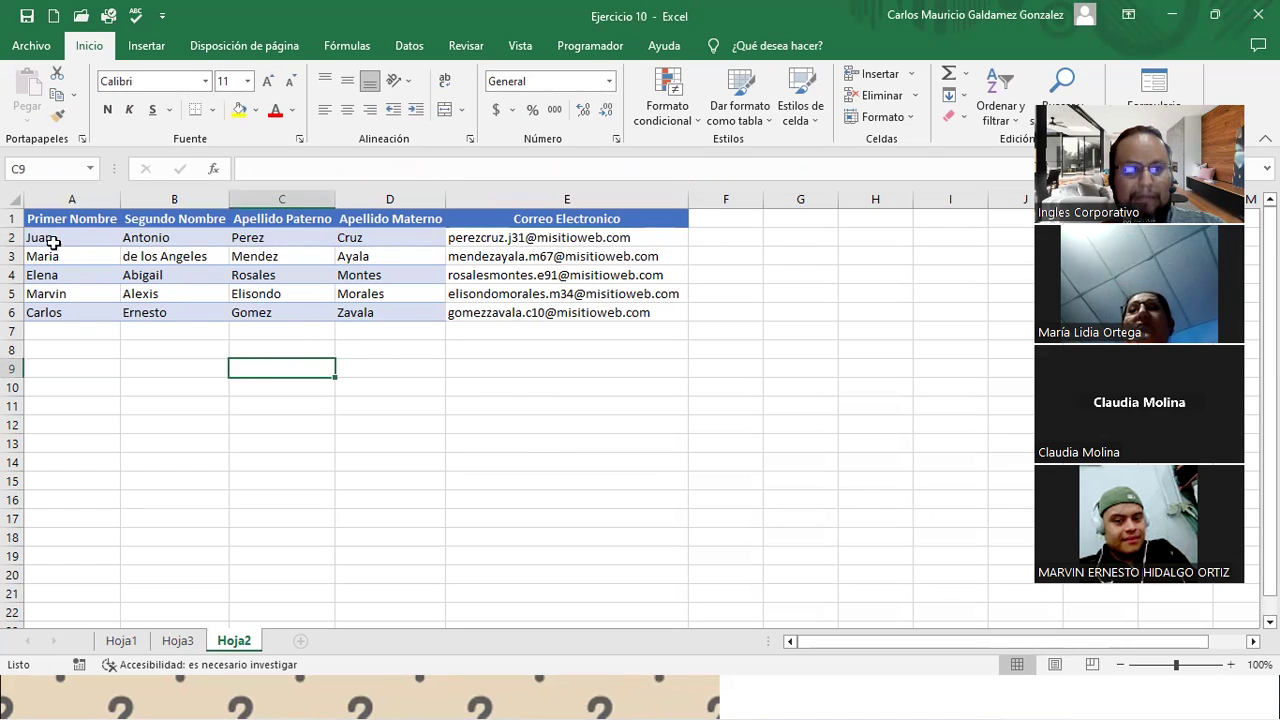
{"action": "left_click_drag", "start_coordinate": [84, 225], "coordinate": [526, 314]}
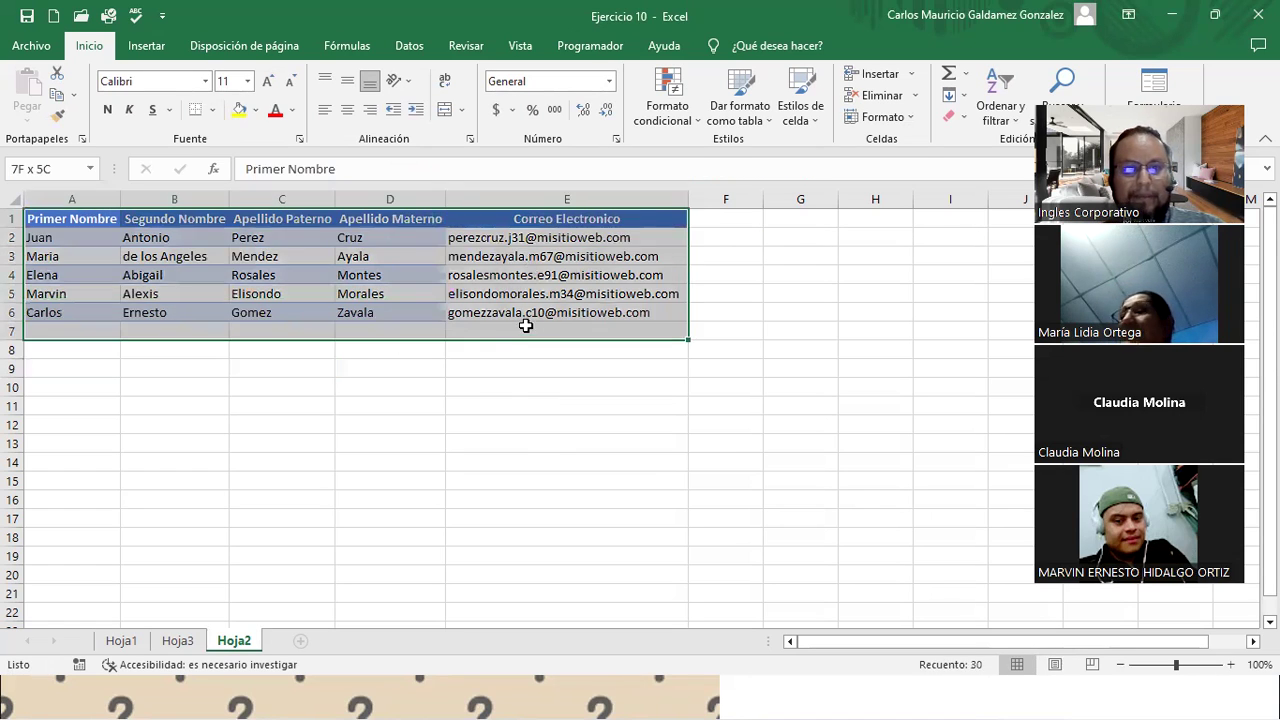
{"action": "left_click", "coordinate": [119, 641]}
{"action": "left_click", "coordinate": [412, 419]}
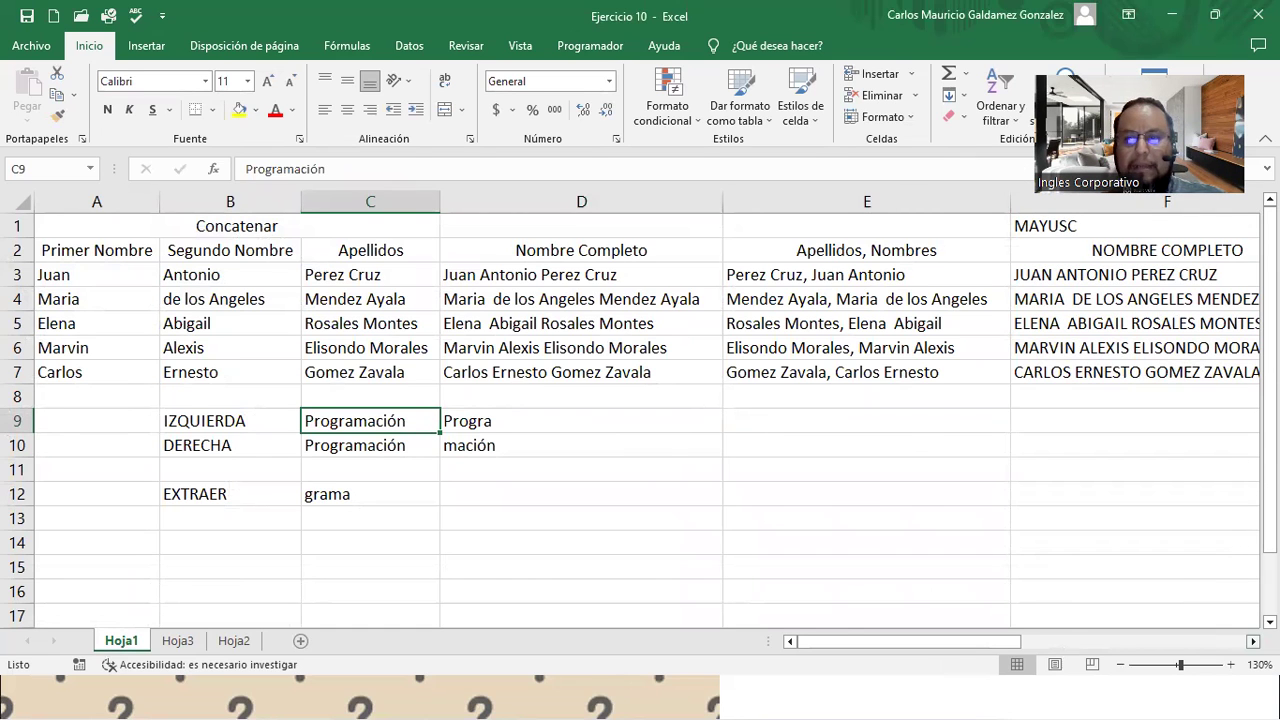
{"action": "scroll", "coordinate": [1162, 647], "scroll_direction": "right", "scroll_amount": 3}
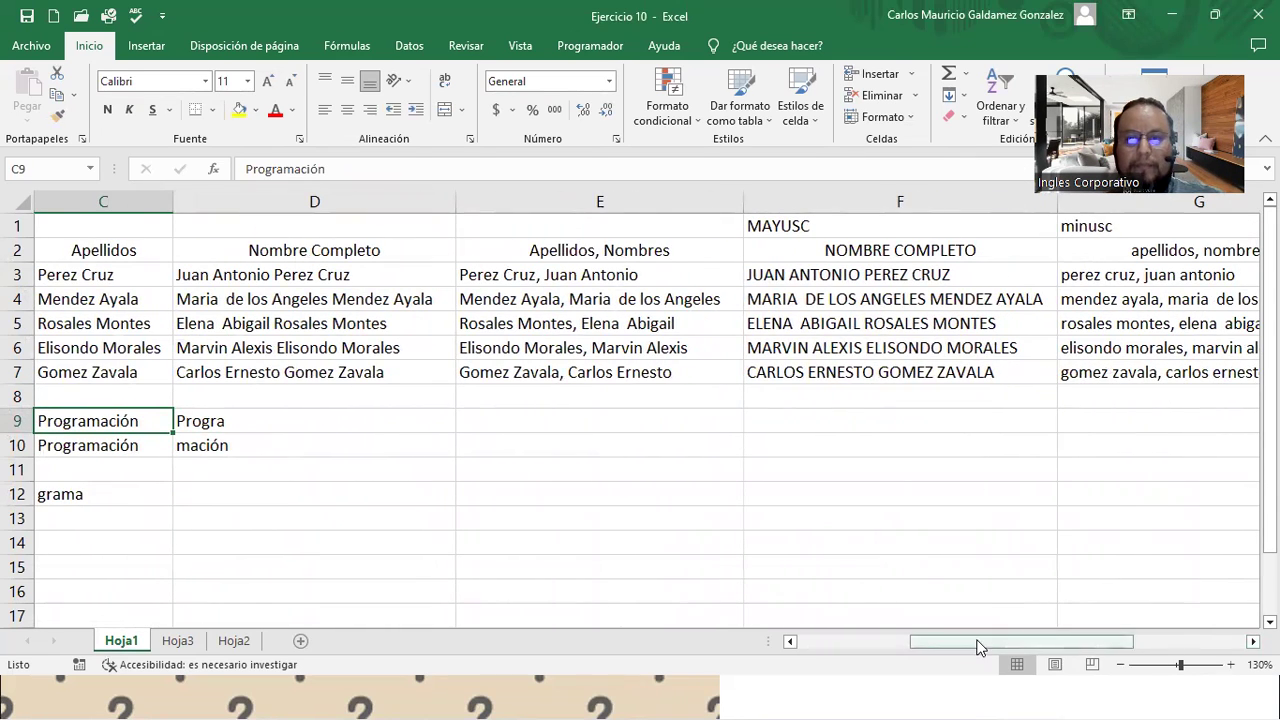
{"action": "left_click_drag", "start_coordinate": [979, 647], "coordinate": [673, 638]}
{"action": "left_click", "coordinate": [177, 640]}
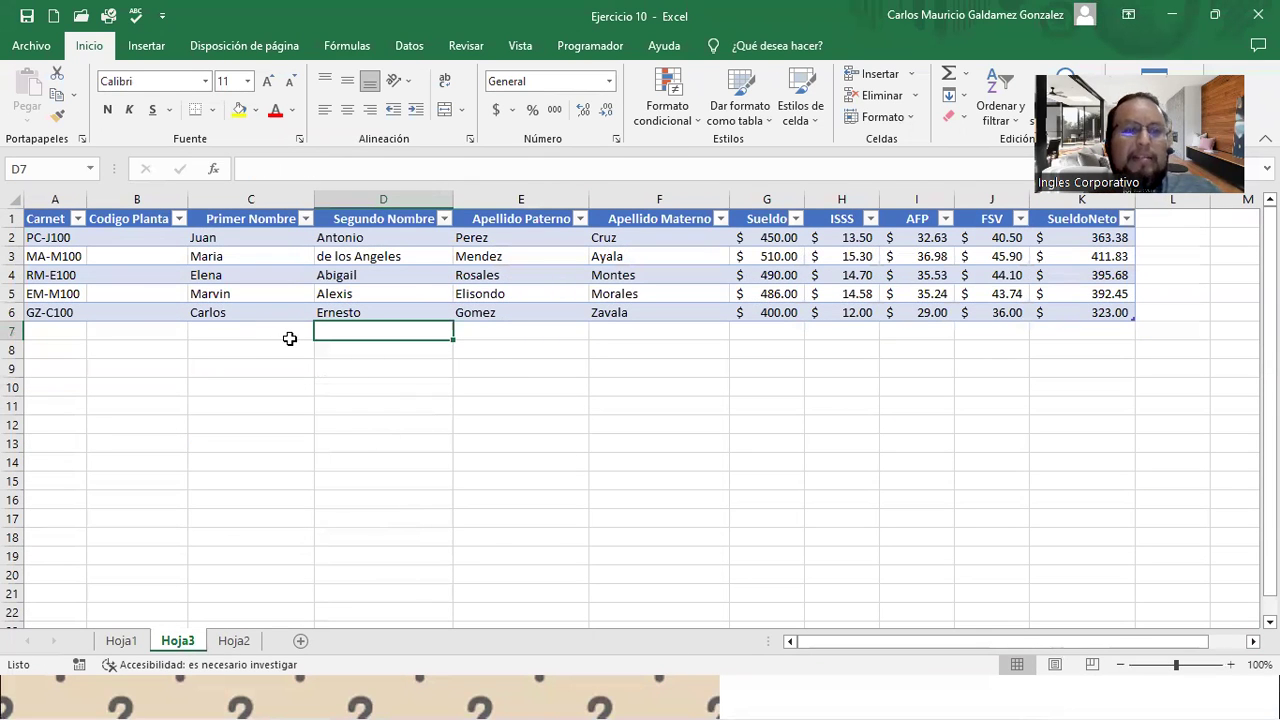
- Review the A2 CONCATENAR/IZQUIERDA Carnet formula, widen column A, and select the empty B2:B6
{"action": "left_click", "coordinate": [57, 243]}
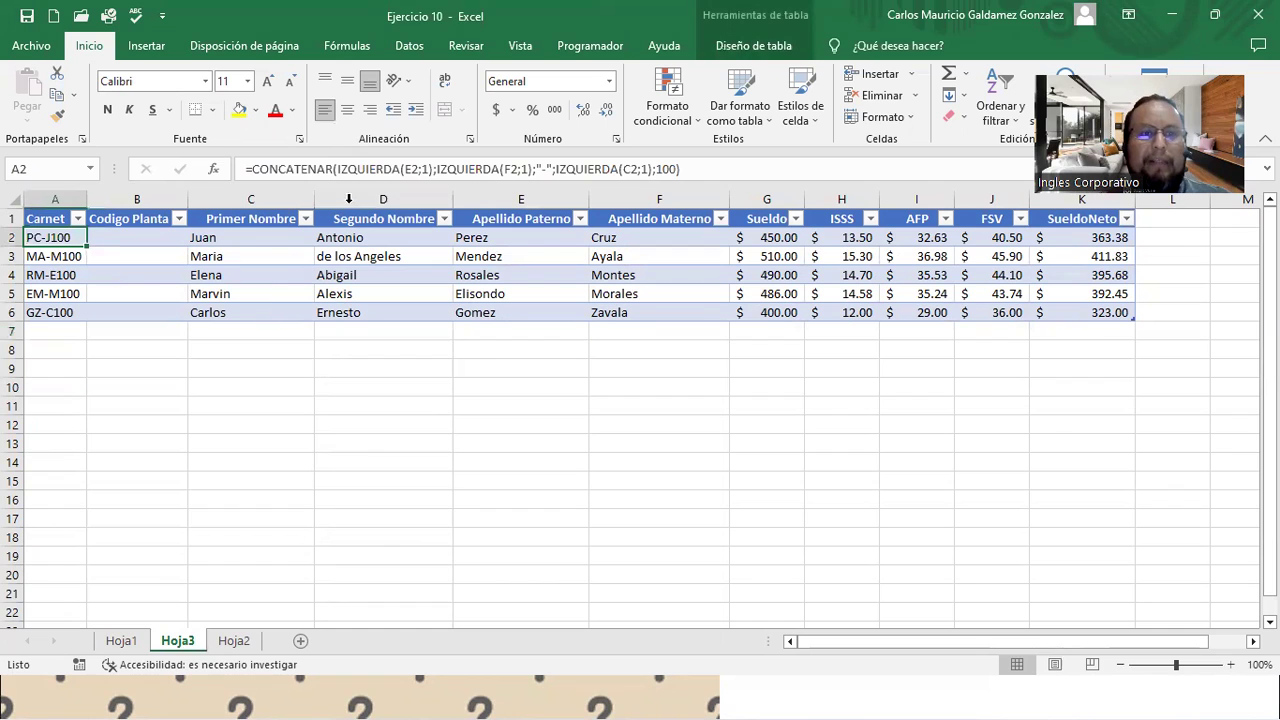
{"action": "left_click", "coordinate": [278, 172]}
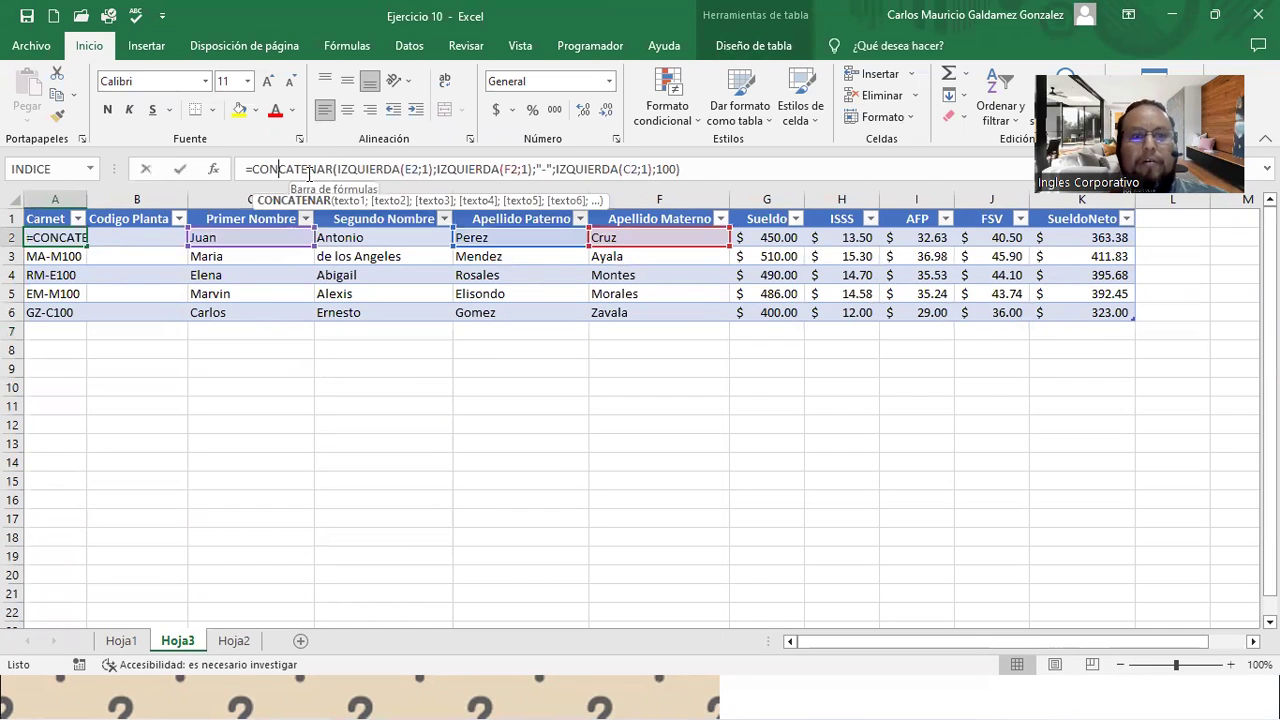
{"action": "left_click", "coordinate": [469, 170]}
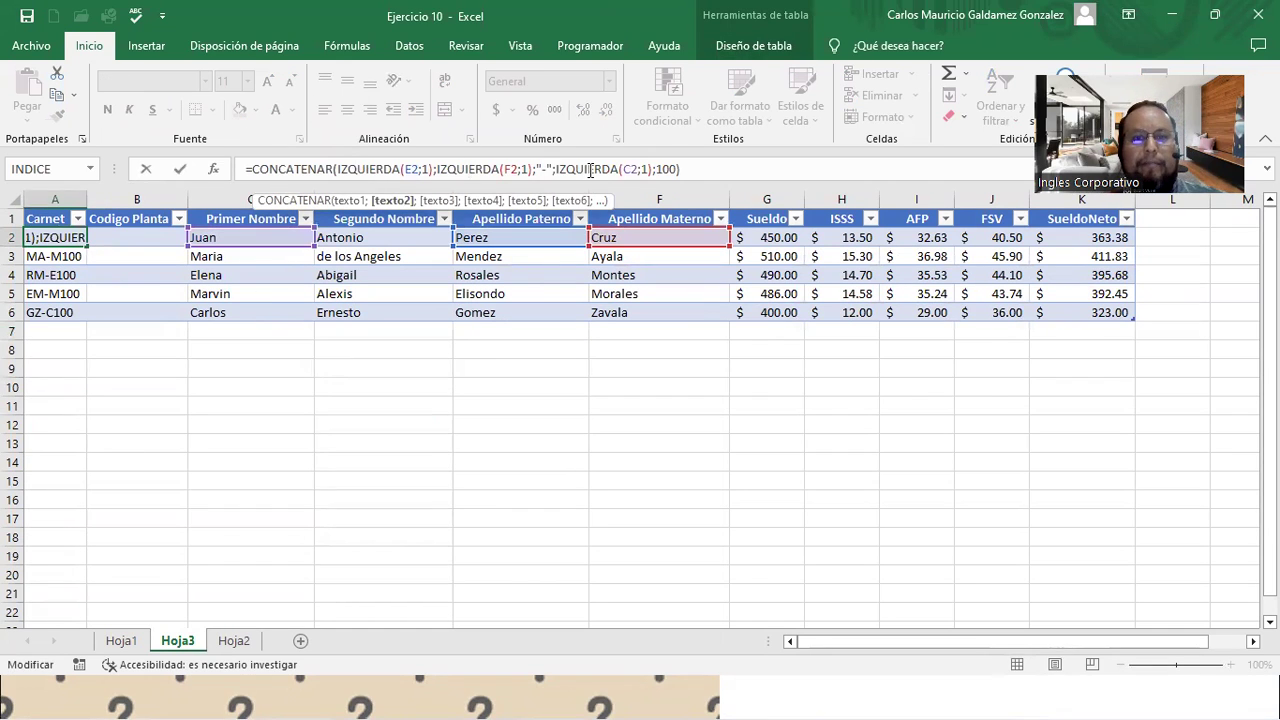
{"action": "left_click", "coordinate": [82, 250]}
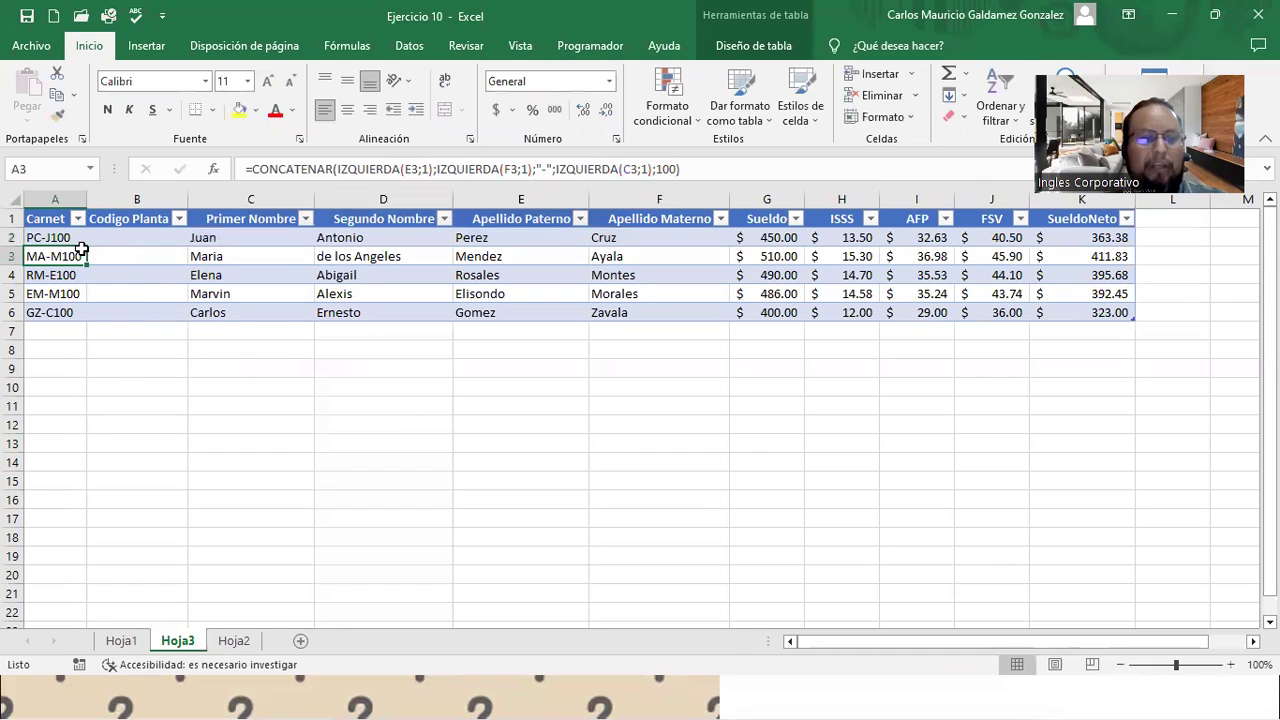
{"action": "left_click_drag", "start_coordinate": [45, 238], "coordinate": [57, 312]}
{"action": "left_click_drag", "start_coordinate": [81, 203], "coordinate": [121, 203]}
{"action": "left_click", "coordinate": [136, 384]}
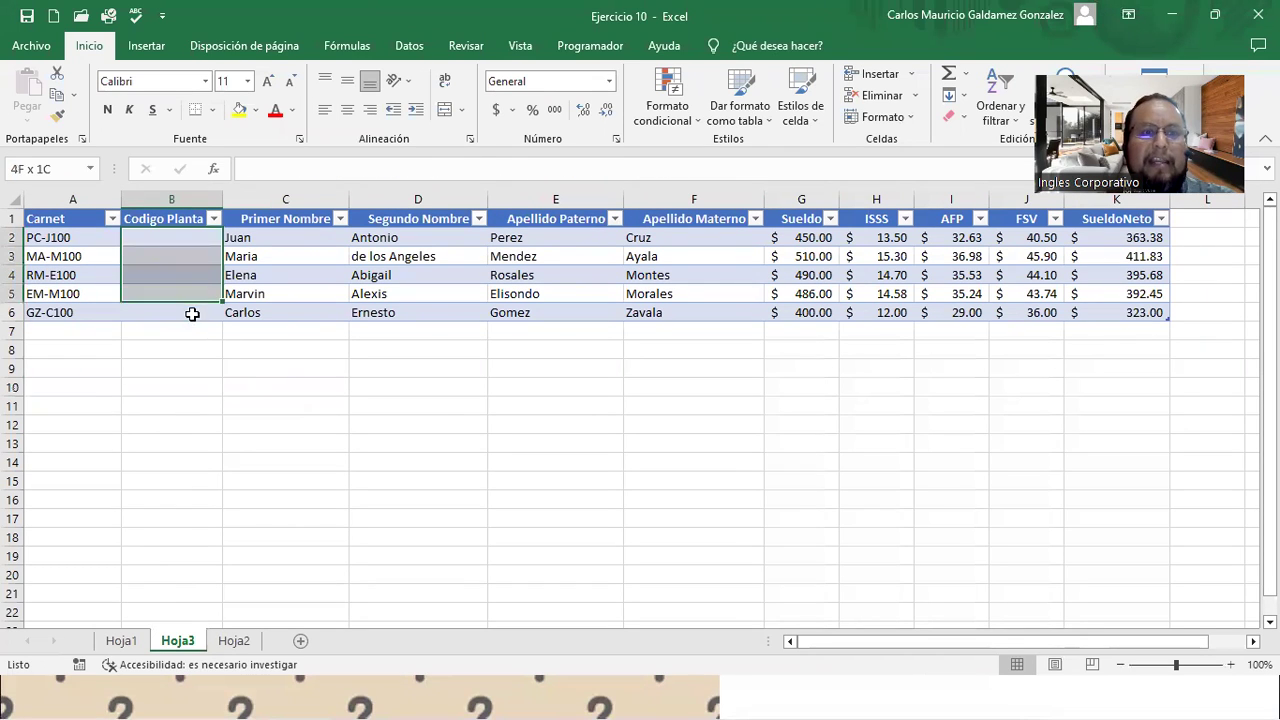
{"action": "left_click_drag", "start_coordinate": [175, 241], "coordinate": [190, 312]}
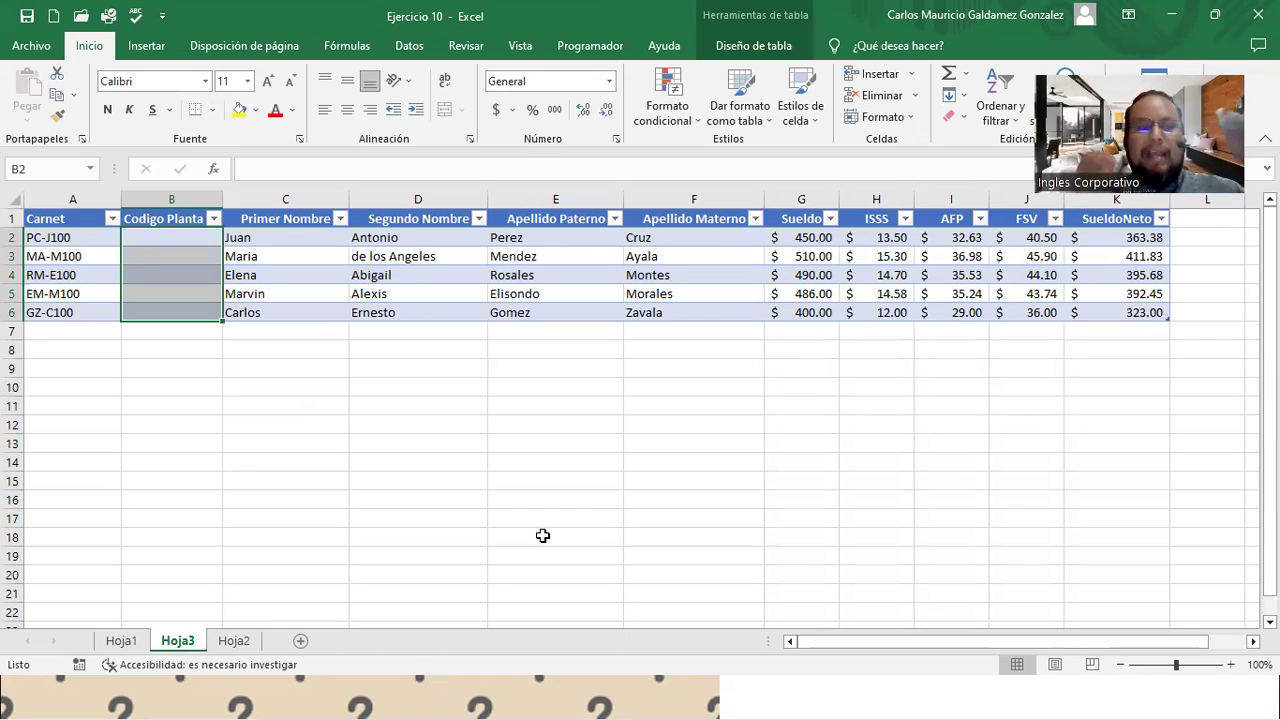
- On Hoja2, open the E2 email formula and capture it as a screen snip
{"action": "left_click", "coordinate": [121, 640]}
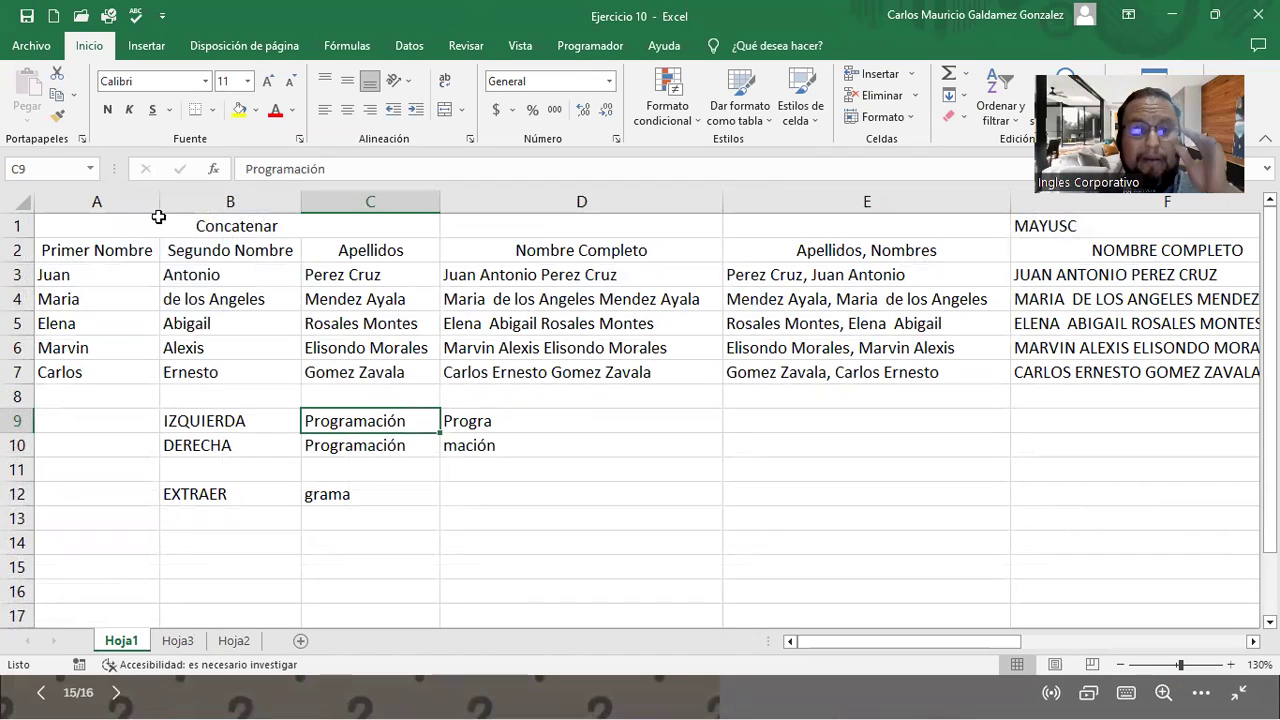
{"action": "left_click", "coordinate": [178, 640]}
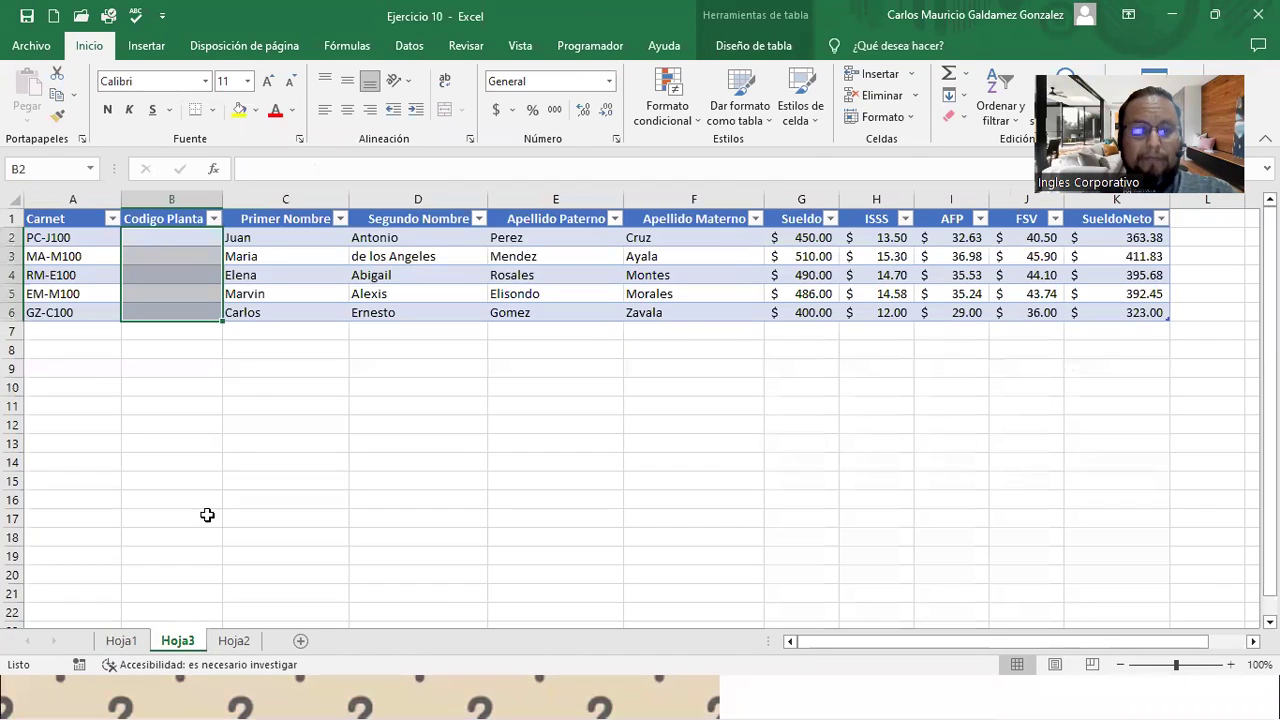
{"action": "left_click", "coordinate": [241, 641]}
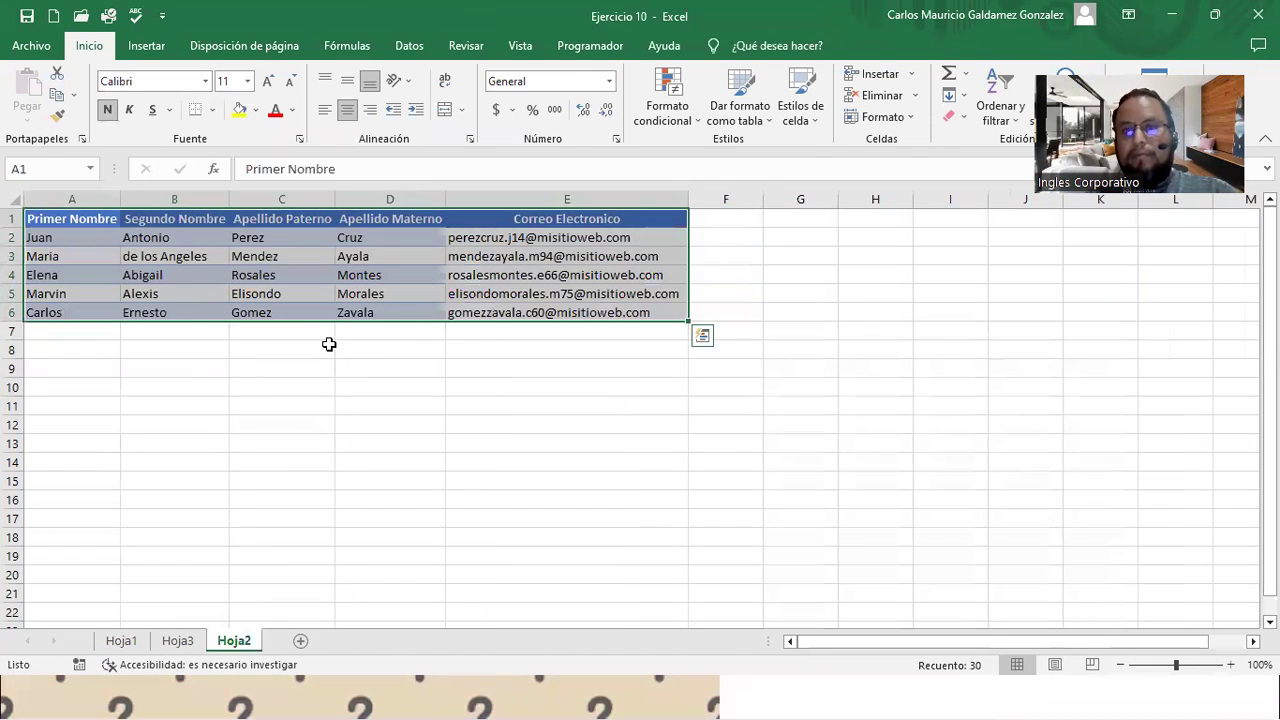
{"action": "left_click", "coordinate": [329, 344]}
{"action": "left_click_drag", "start_coordinate": [485, 237], "coordinate": [500, 316]}
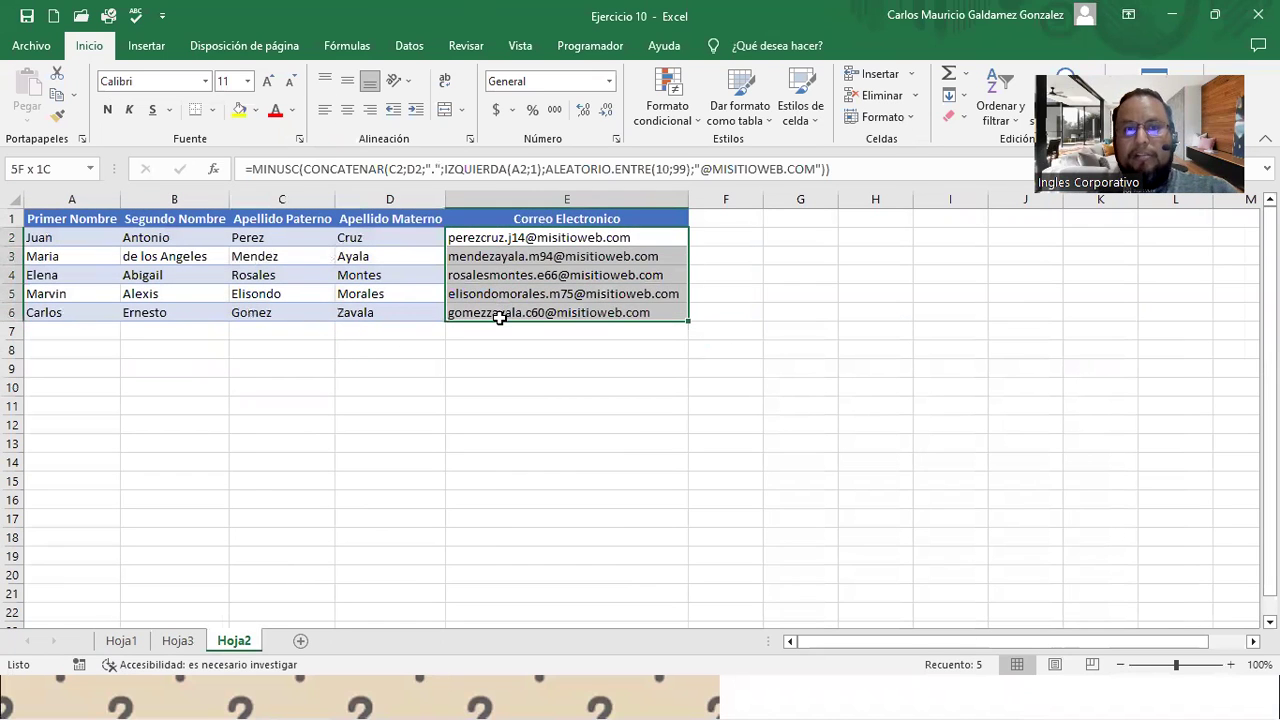
{"action": "left_click", "coordinate": [491, 346]}
{"action": "left_click", "coordinate": [524, 239]}
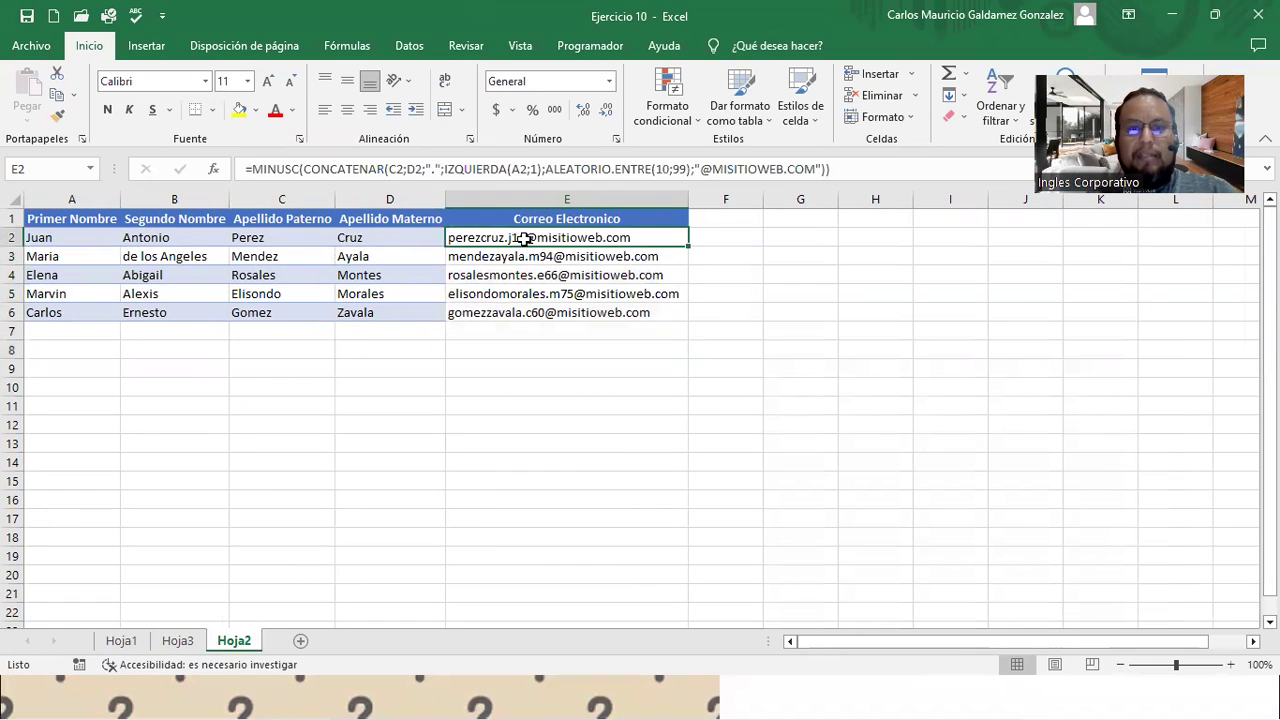
{"action": "left_click", "coordinate": [848, 175]}
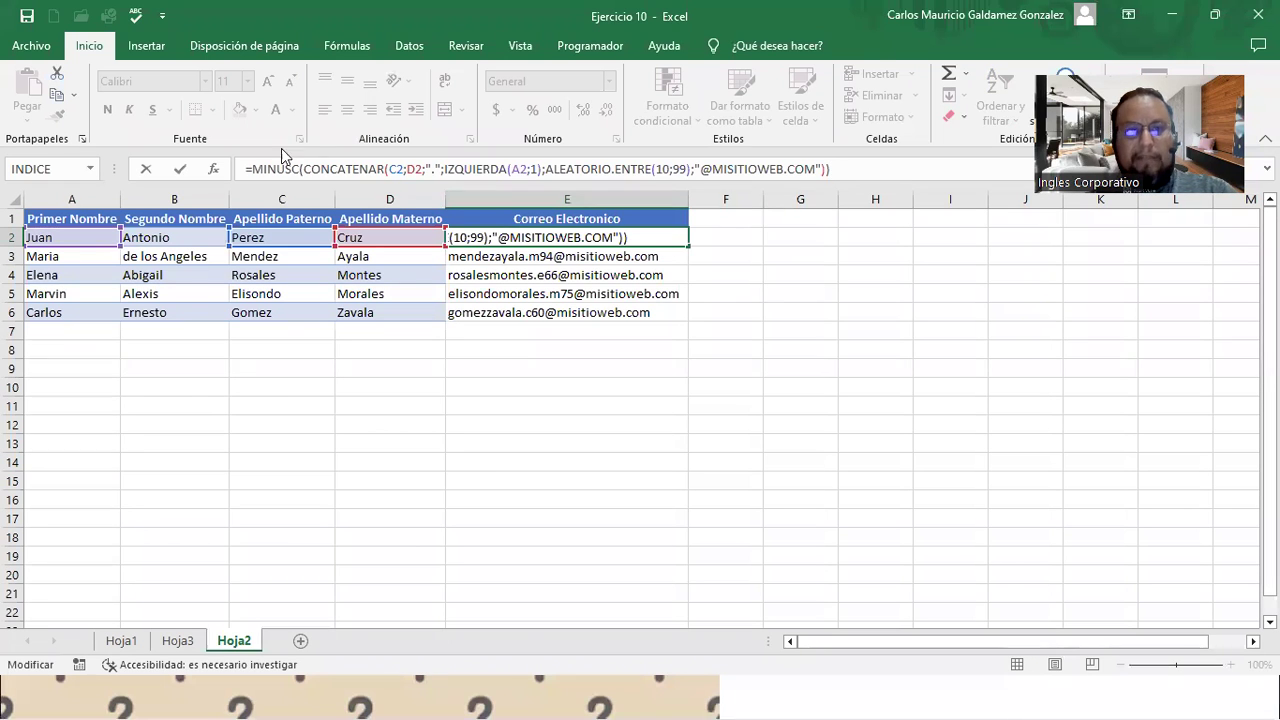
{"action": "key", "text": "super+shift+s"}
{"action": "left_click_drag", "start_coordinate": [244, 155], "coordinate": [840, 253]}
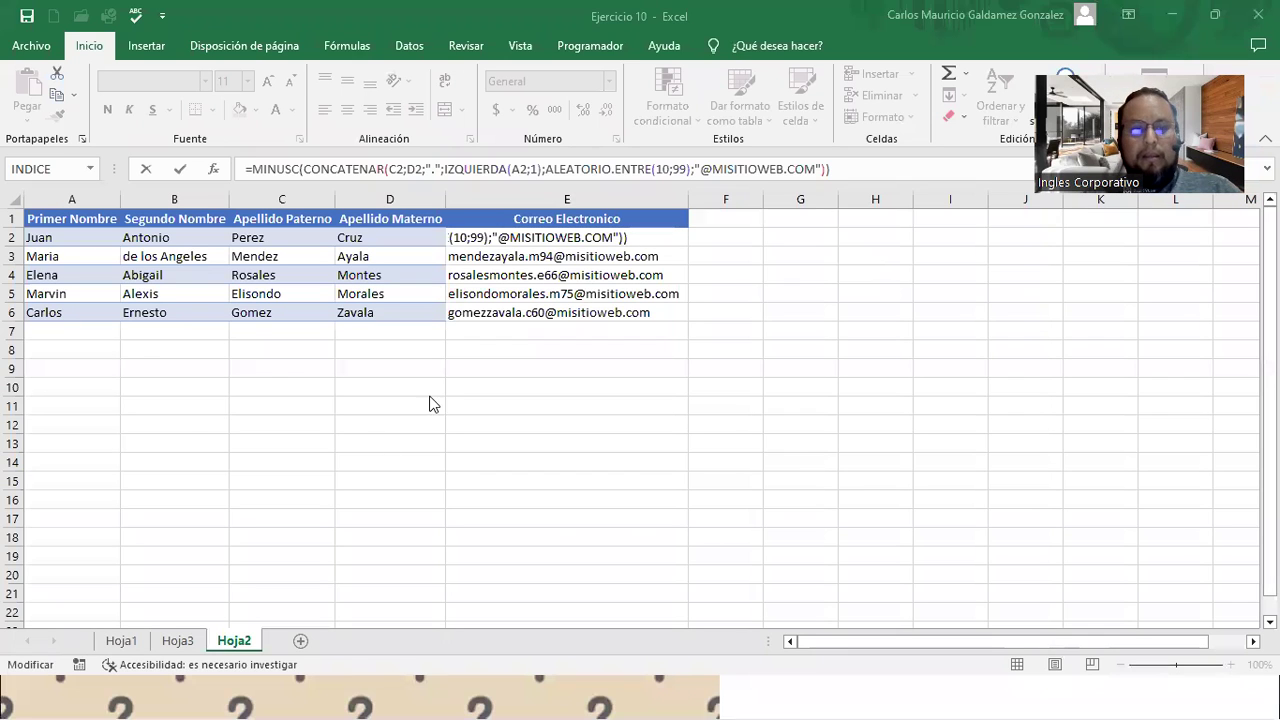
- Clear the email formulas from cells E2:E6
{"action": "left_click", "coordinate": [507, 400]}
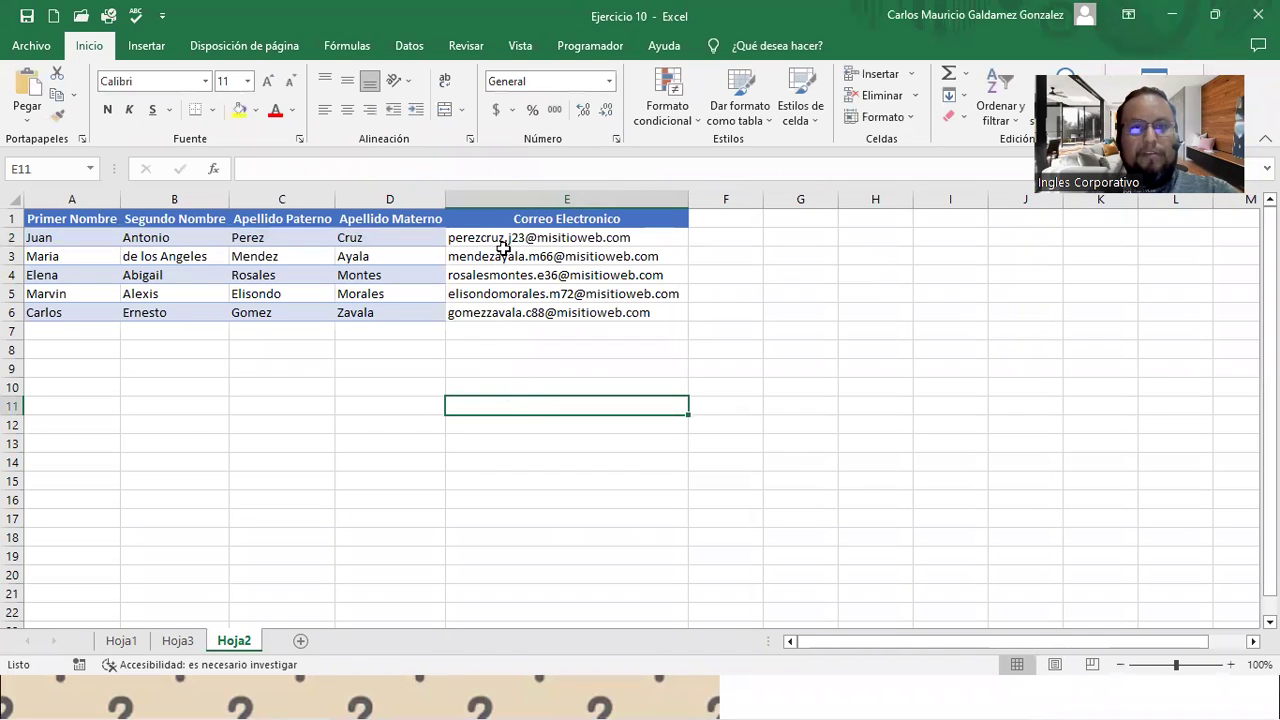
{"action": "left_click_drag", "start_coordinate": [503, 240], "coordinate": [520, 311]}
{"action": "key", "text": "Delete"}
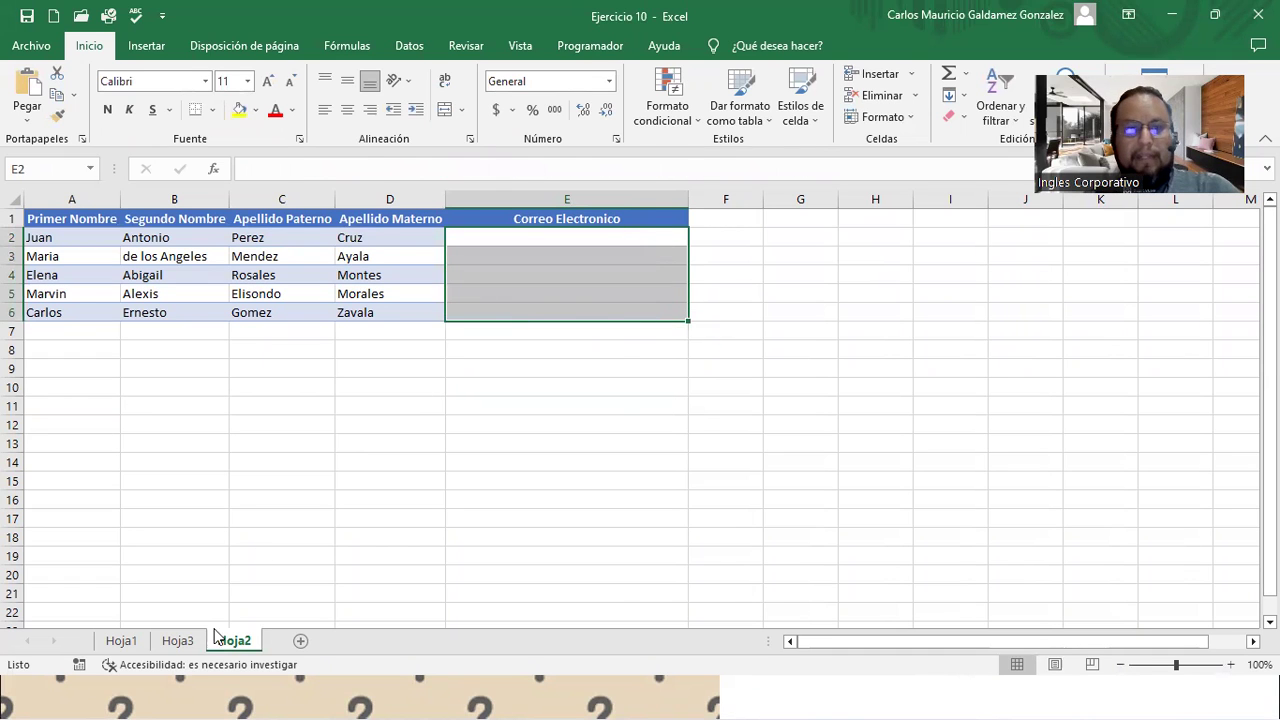
- Adjust the width of the Carnet column A on Hoja3
{"action": "left_click", "coordinate": [177, 640]}
{"action": "left_click", "coordinate": [430, 405]}
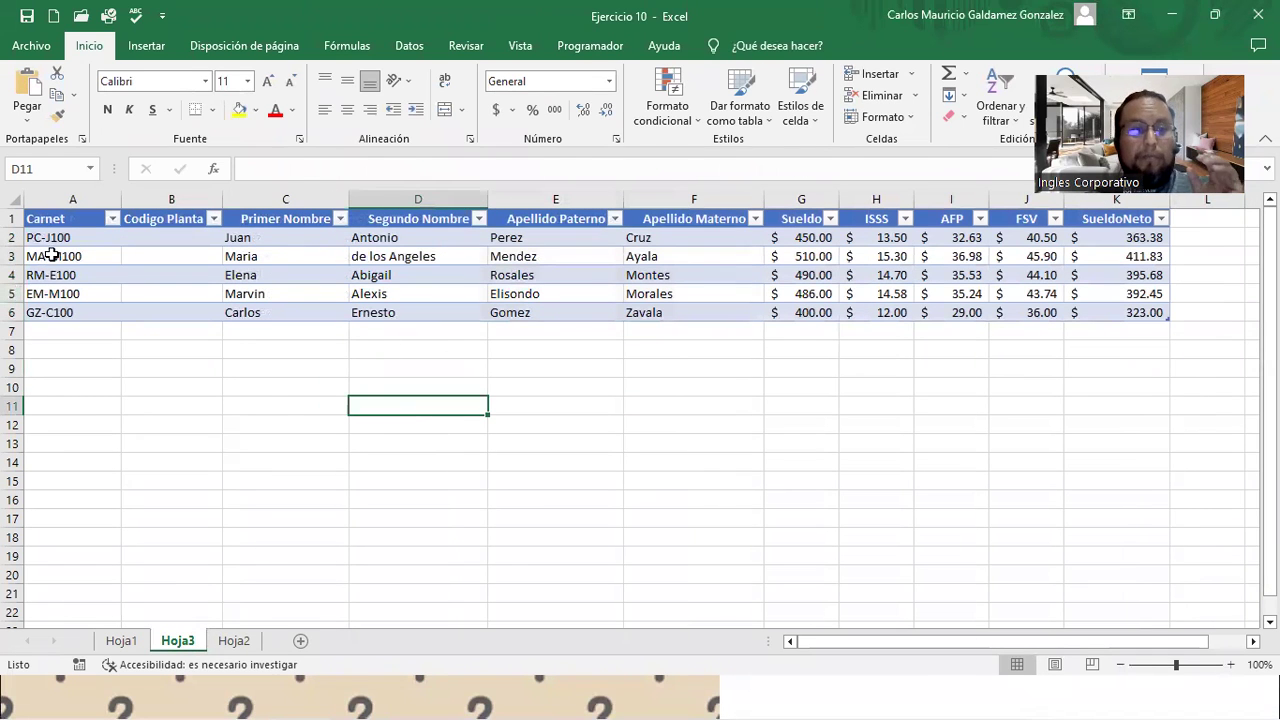
{"action": "left_click_drag", "start_coordinate": [55, 240], "coordinate": [96, 312]}
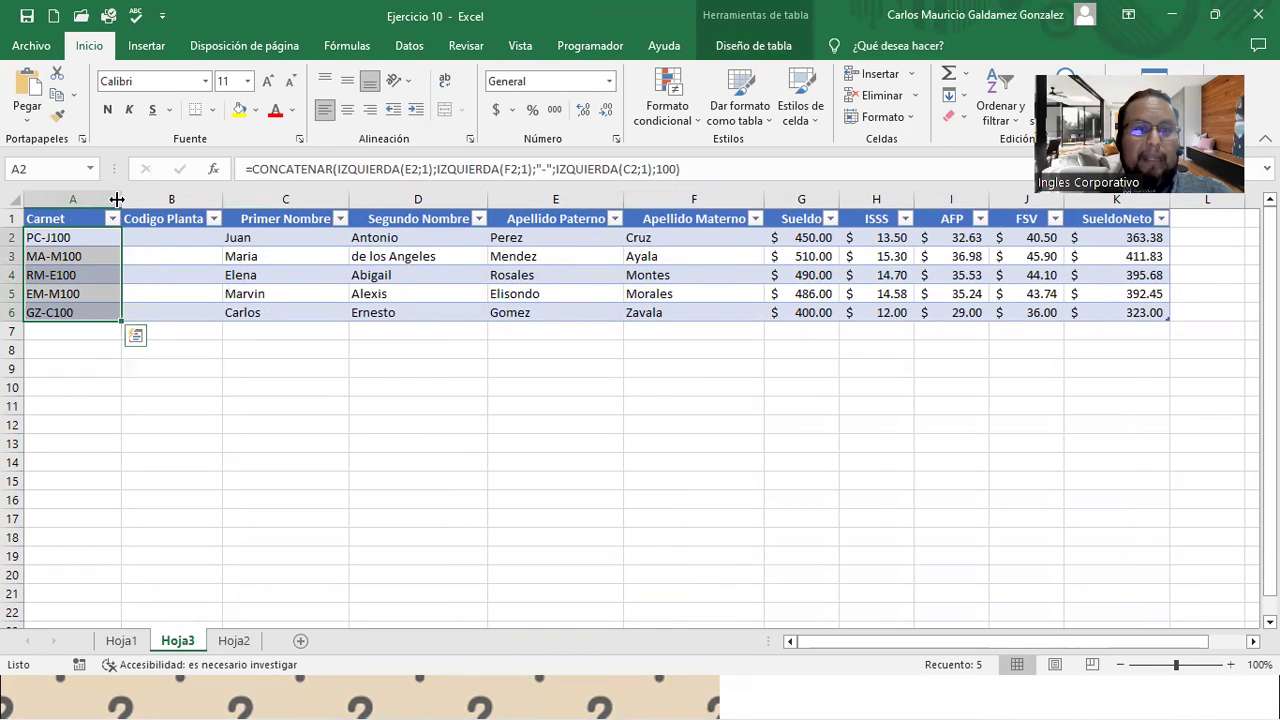
{"action": "left_click_drag", "start_coordinate": [117, 200], "coordinate": [145, 226]}
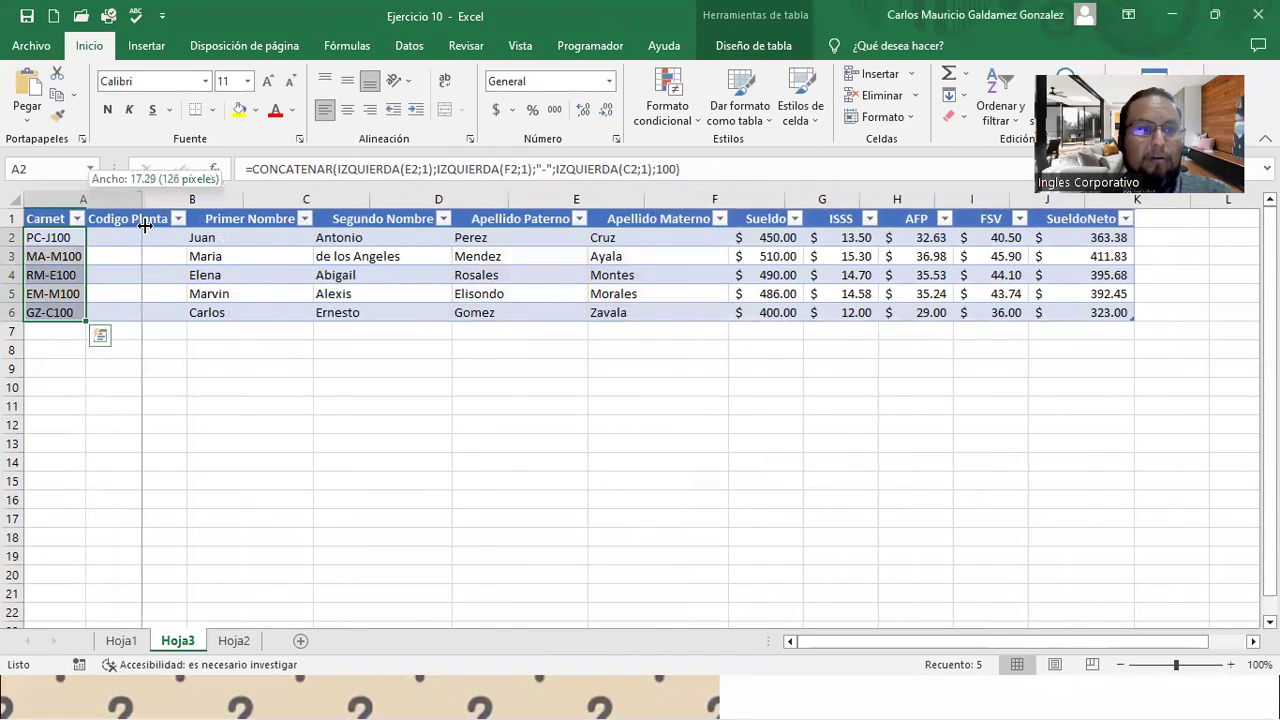
{"action": "left_click", "coordinate": [57, 256]}
{"action": "left_click_drag", "start_coordinate": [164, 235], "coordinate": [190, 314]}
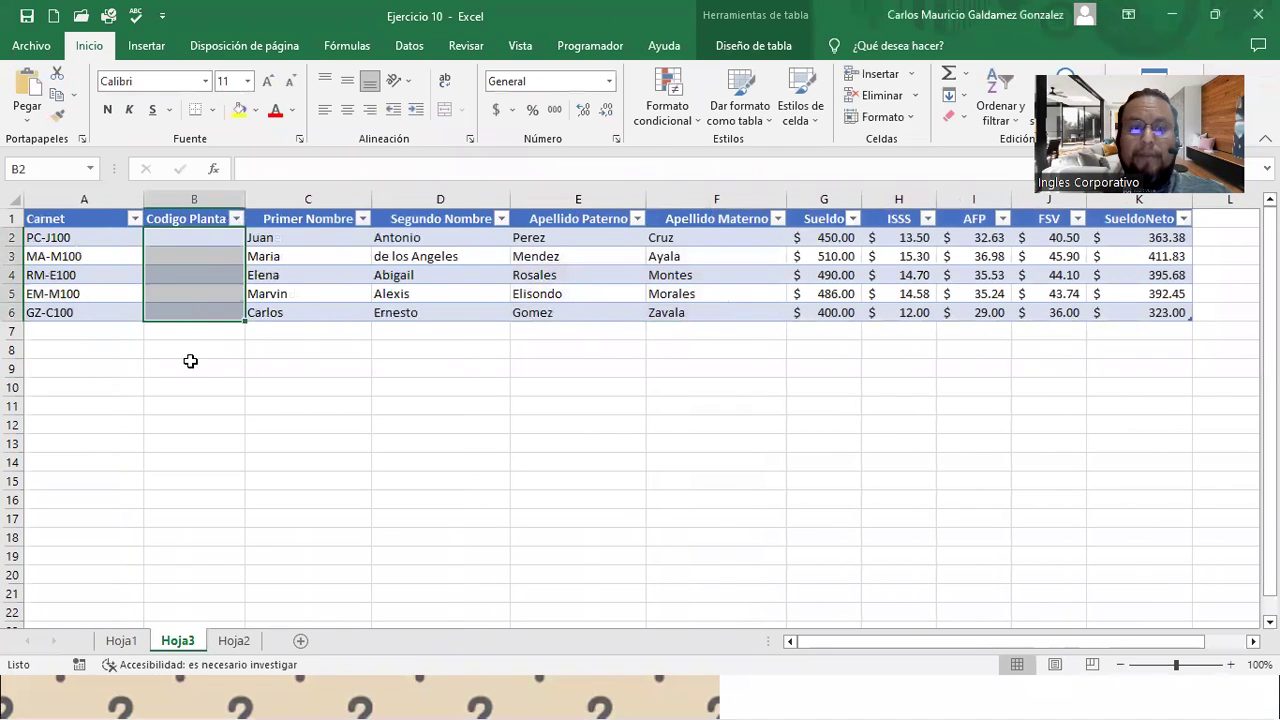
{"action": "left_click", "coordinate": [196, 367]}
{"action": "left_click_drag", "start_coordinate": [86, 237], "coordinate": [92, 312]}
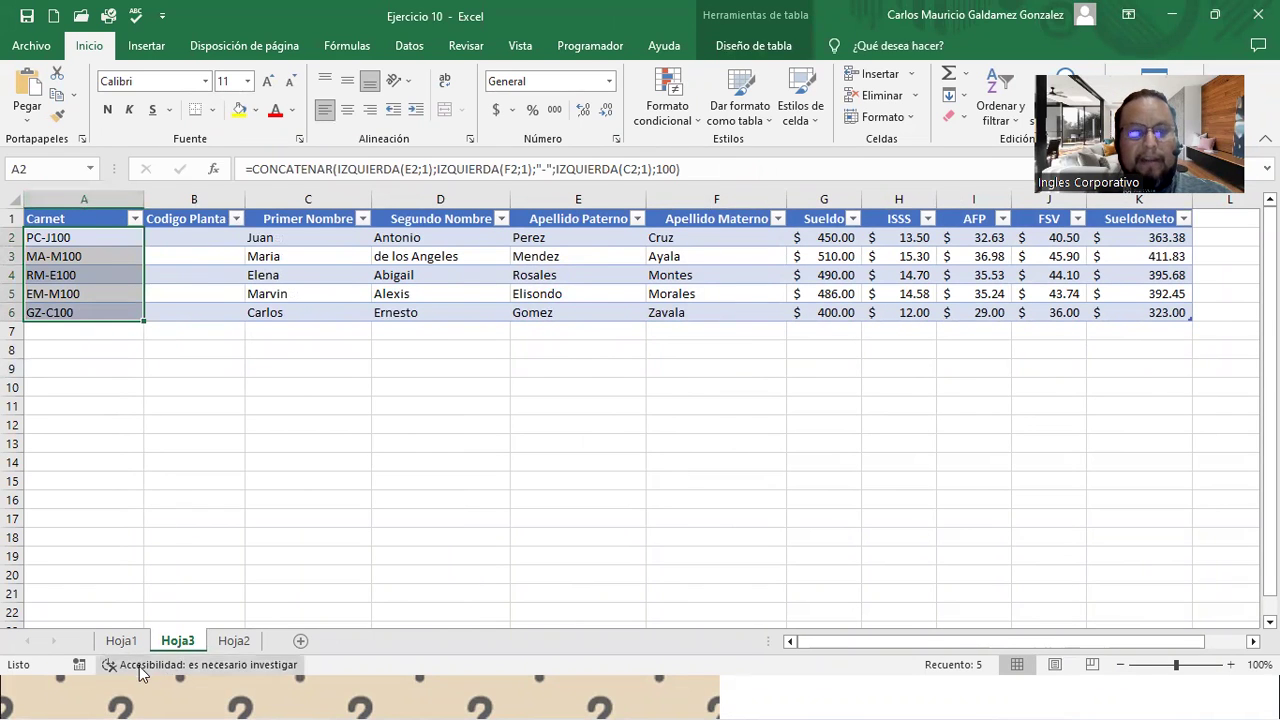
{"action": "left_click", "coordinate": [121, 640]}
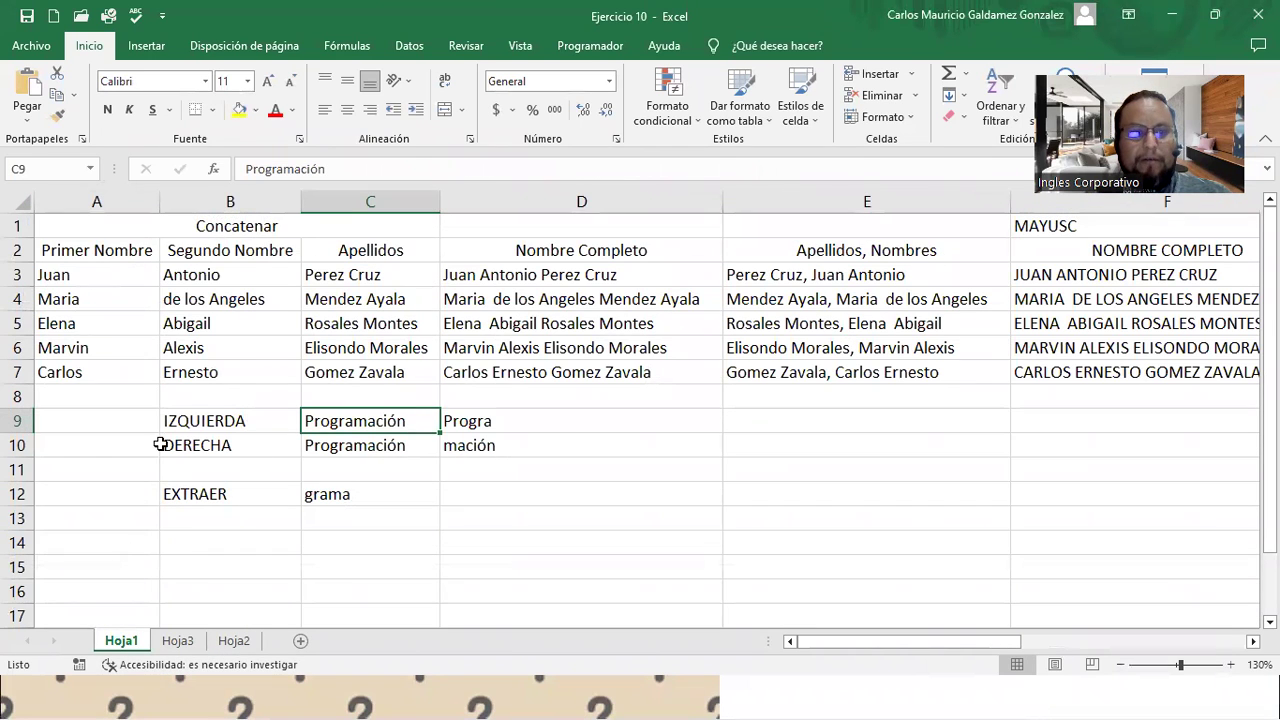
{"action": "left_click", "coordinate": [177, 640]}
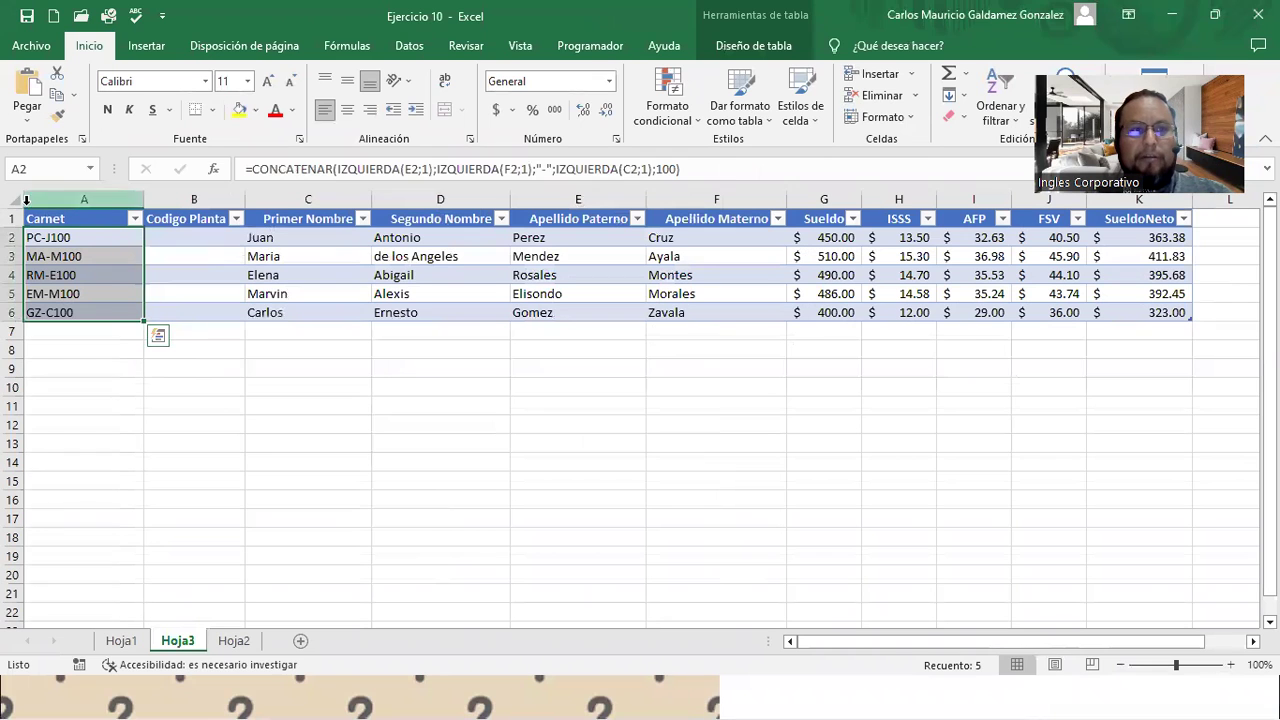
- Copy the Hoja3 payroll table A1:K6 and paste it at Hoja1 cell A15
{"action": "left_click_drag", "start_coordinate": [50, 218], "coordinate": [1137, 312]}
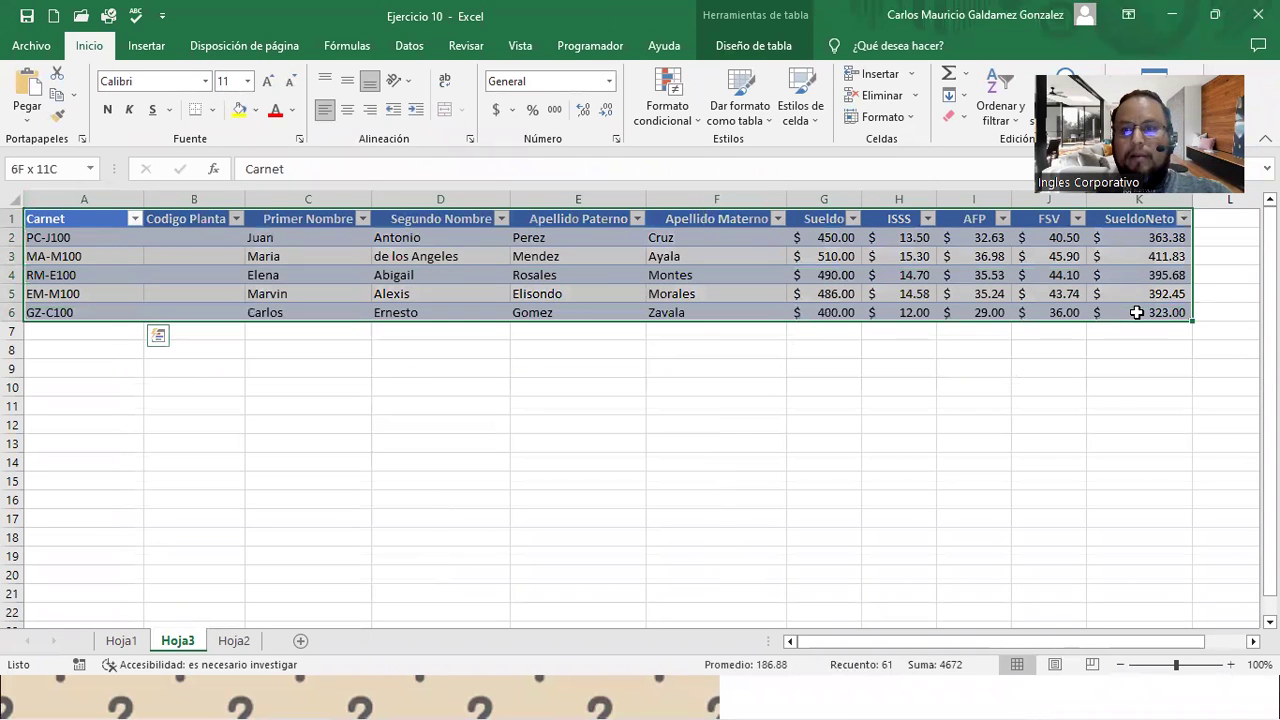
{"action": "key", "text": "ctrl+c"}
{"action": "left_click", "coordinate": [121, 640]}
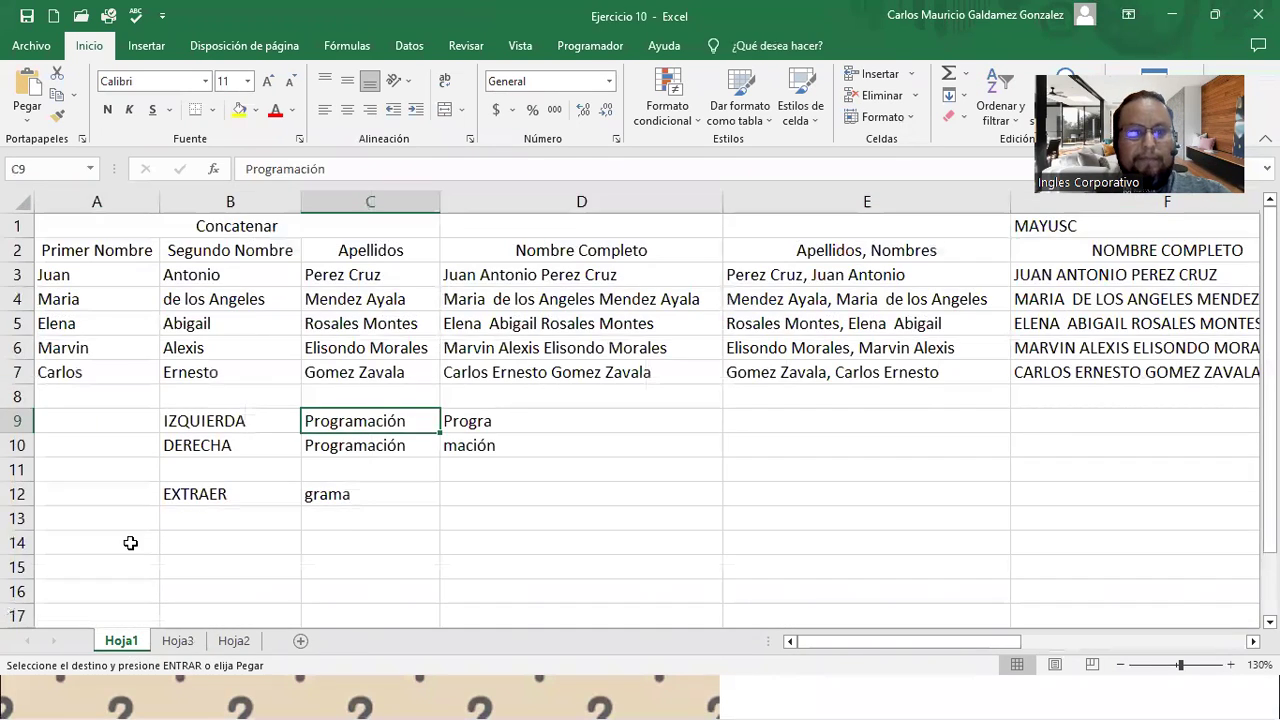
{"action": "left_click", "coordinate": [74, 574]}
{"action": "key", "text": "ctrl+v"}
{"action": "scroll", "coordinate": [260, 545], "scroll_direction": "down", "scroll_amount": 5}
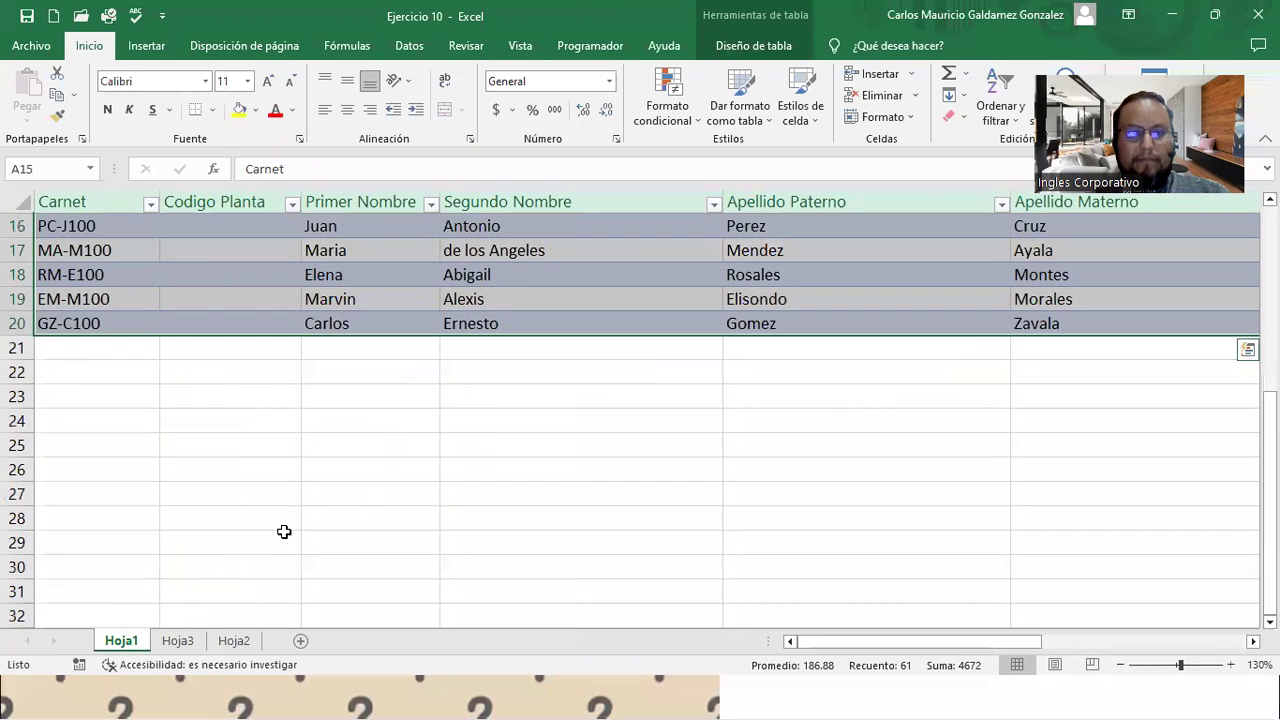
- Copy the Hoja2 email table A1:E6 and paste it at Hoja1 cell A27
{"action": "left_click", "coordinate": [234, 640]}
{"action": "mouse_move", "coordinate": [72, 216]}
{"action": "left_mouse_down"}
{"action": "mouse_move", "coordinate": [546, 297]}
{"action": "mouse_move", "coordinate": [549, 309]}
{"action": "left_mouse_up"}
{"action": "key", "text": "ctrl+c"}
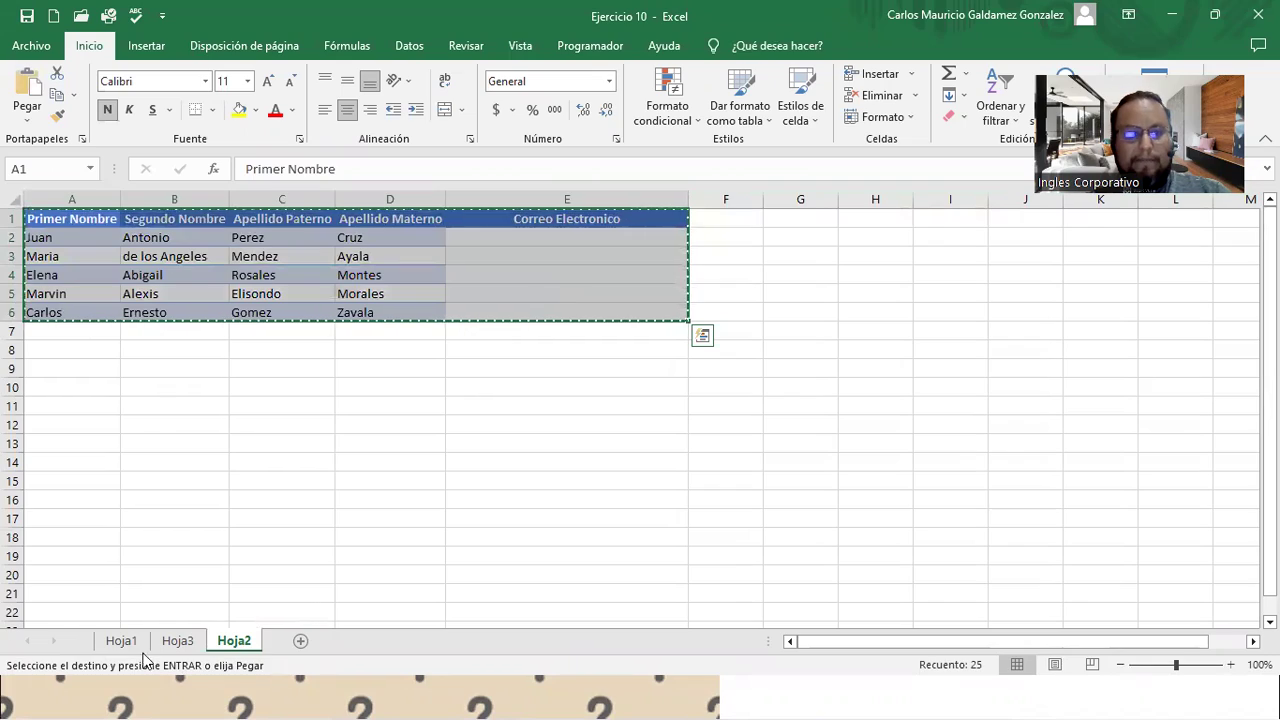
{"action": "left_click", "coordinate": [125, 640]}
{"action": "left_click", "coordinate": [111, 488]}
{"action": "key", "text": "Return"}
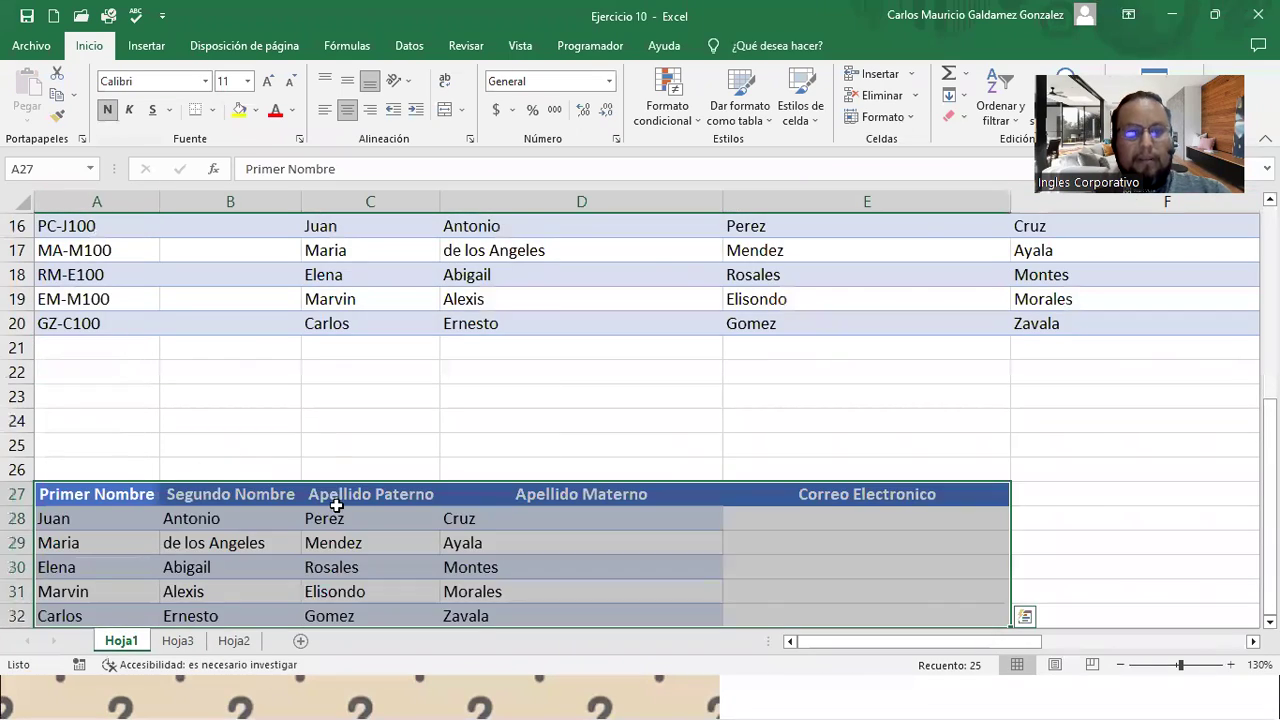
{"action": "scroll", "coordinate": [338, 505], "scroll_direction": "up", "scroll_amount": 5}
{"action": "scroll", "coordinate": [338, 505], "scroll_direction": "down", "scroll_amount": 5}
{"action": "scroll", "coordinate": [428, 515], "scroll_direction": "up", "scroll_amount": 5}
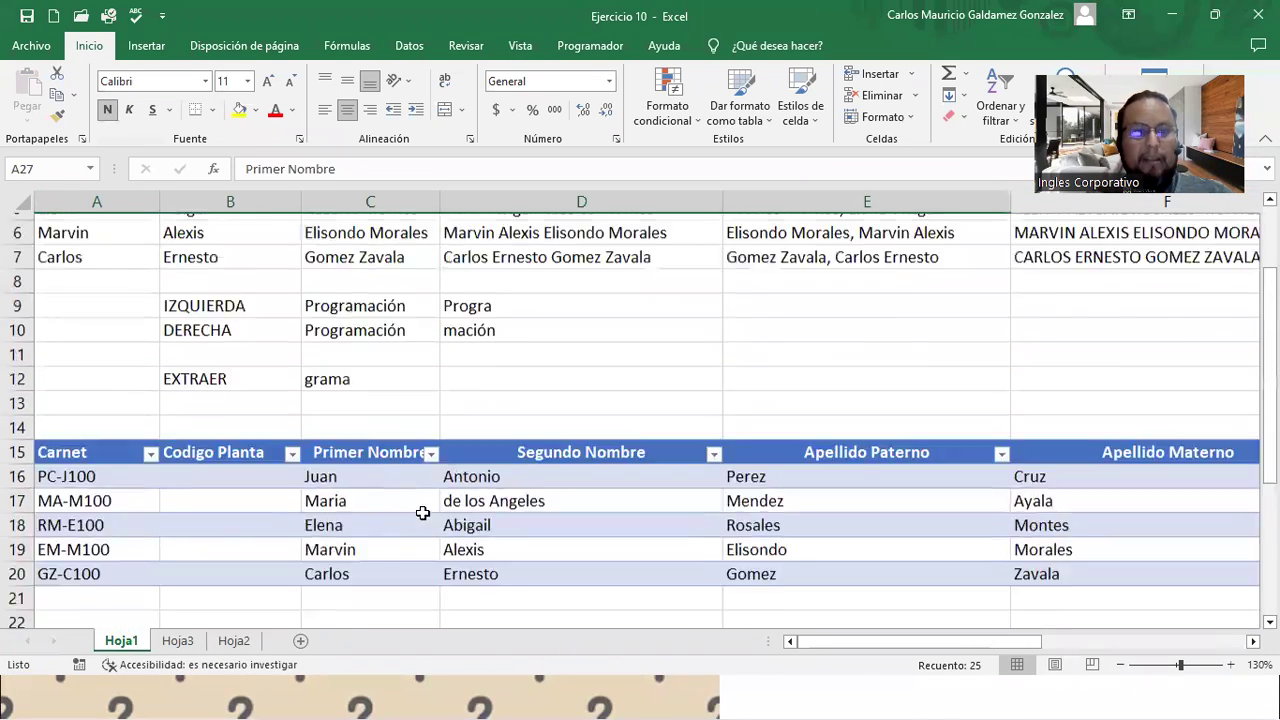
{"action": "scroll", "coordinate": [325, 526], "scroll_direction": "down", "scroll_amount": 5}
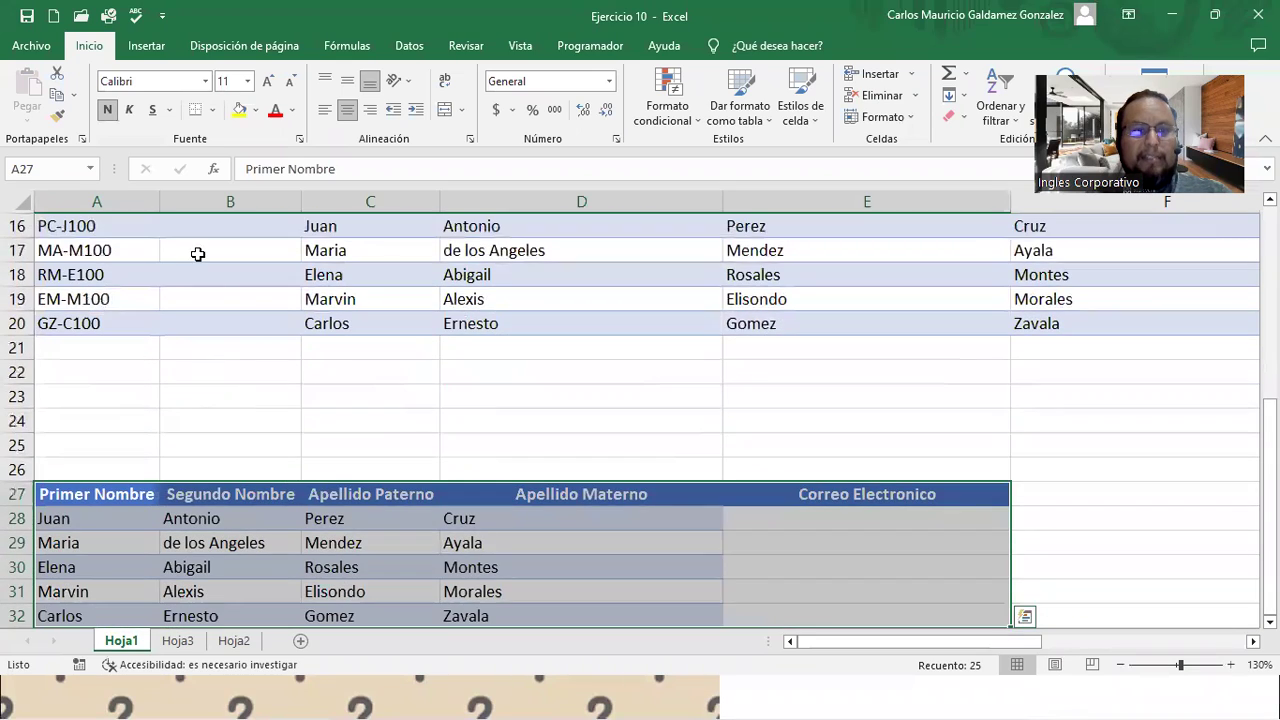
{"action": "scroll", "coordinate": [655, 425], "scroll_direction": "up", "scroll_amount": 5}
{"action": "mouse_move", "coordinate": [586, 278]}
{"action": "left_mouse_down"}
{"action": "mouse_move", "coordinate": [659, 387]}
{"action": "mouse_move", "coordinate": [848, 372]}
{"action": "mouse_move", "coordinate": [814, 371]}
{"action": "left_mouse_up"}
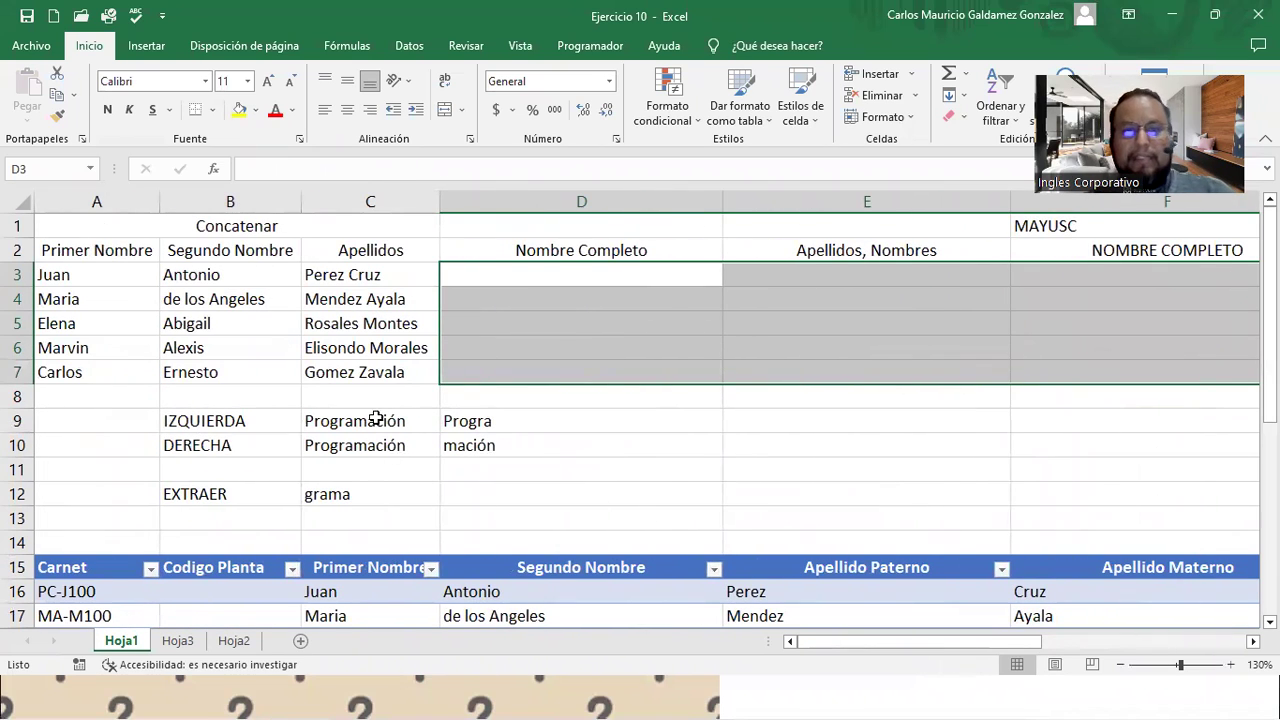
- Clear the IZQUIERDA, DERECHA and EXTRAER results in D9, D10 and C12
{"action": "left_click", "coordinate": [484, 336]}
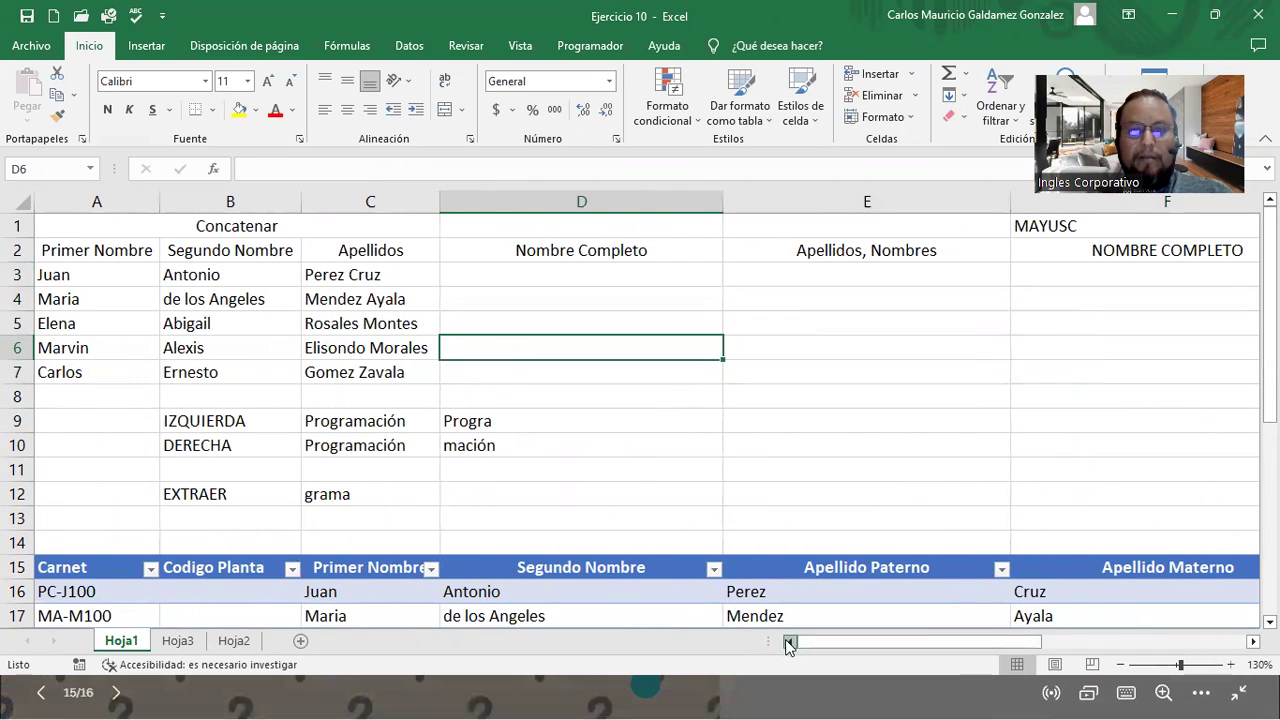
{"action": "left_click", "coordinate": [631, 476]}
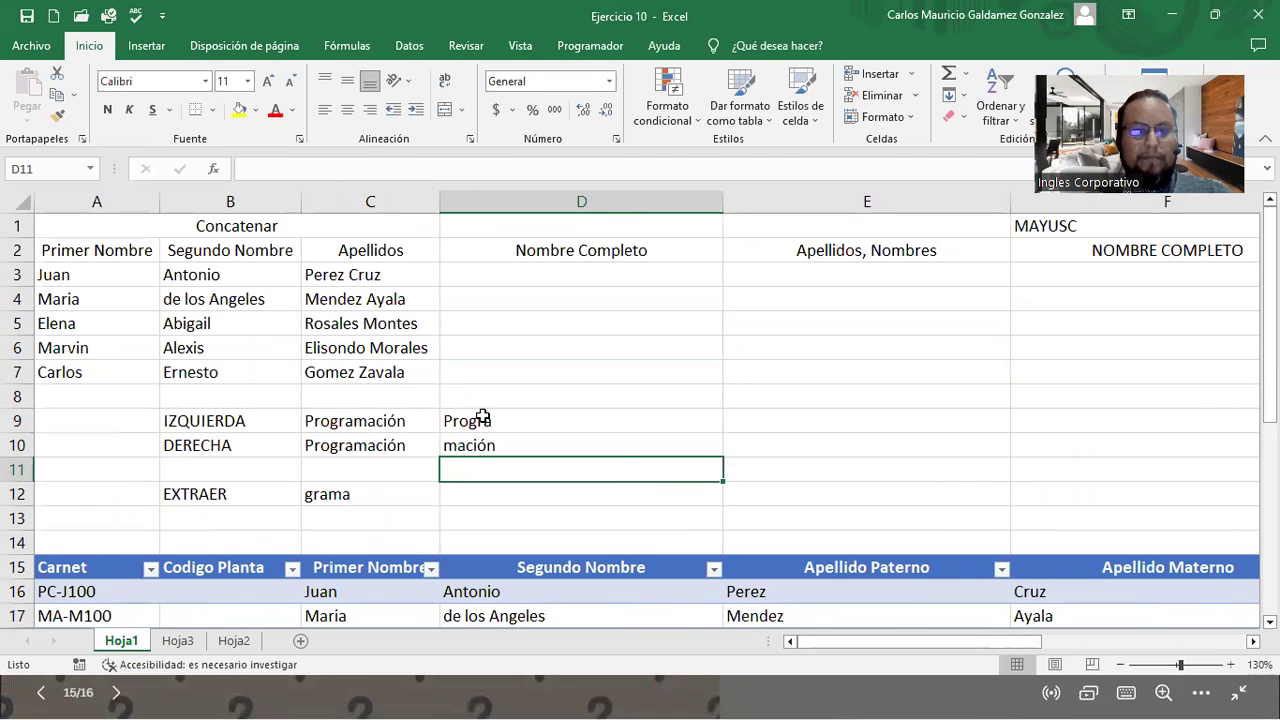
{"action": "left_click_drag", "start_coordinate": [483, 416], "coordinate": [494, 446]}
{"action": "left_click", "coordinate": [372, 497], "text": "ctrl"}
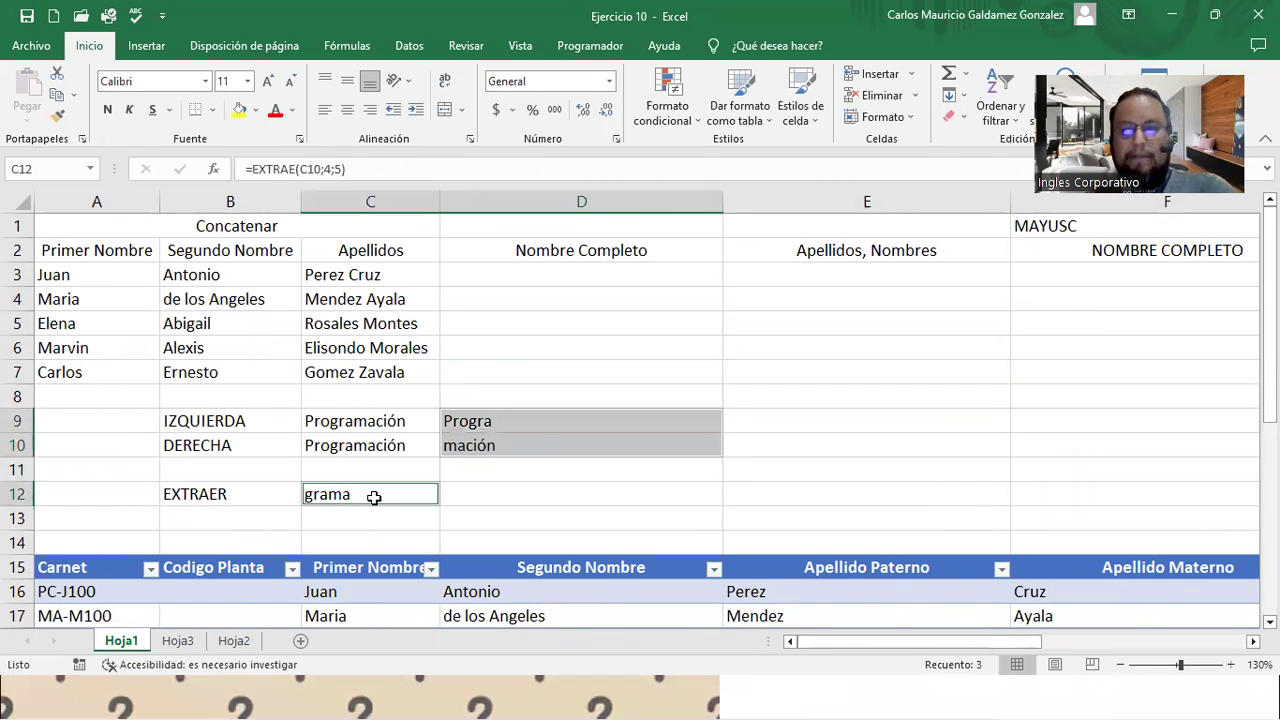
{"action": "key", "text": "Delete"}
- Select the empty Codigo Planta cells B16:B20 and the email cells starting at E28
{"action": "scroll", "coordinate": [378, 480], "scroll_direction": "down", "scroll_amount": 5}
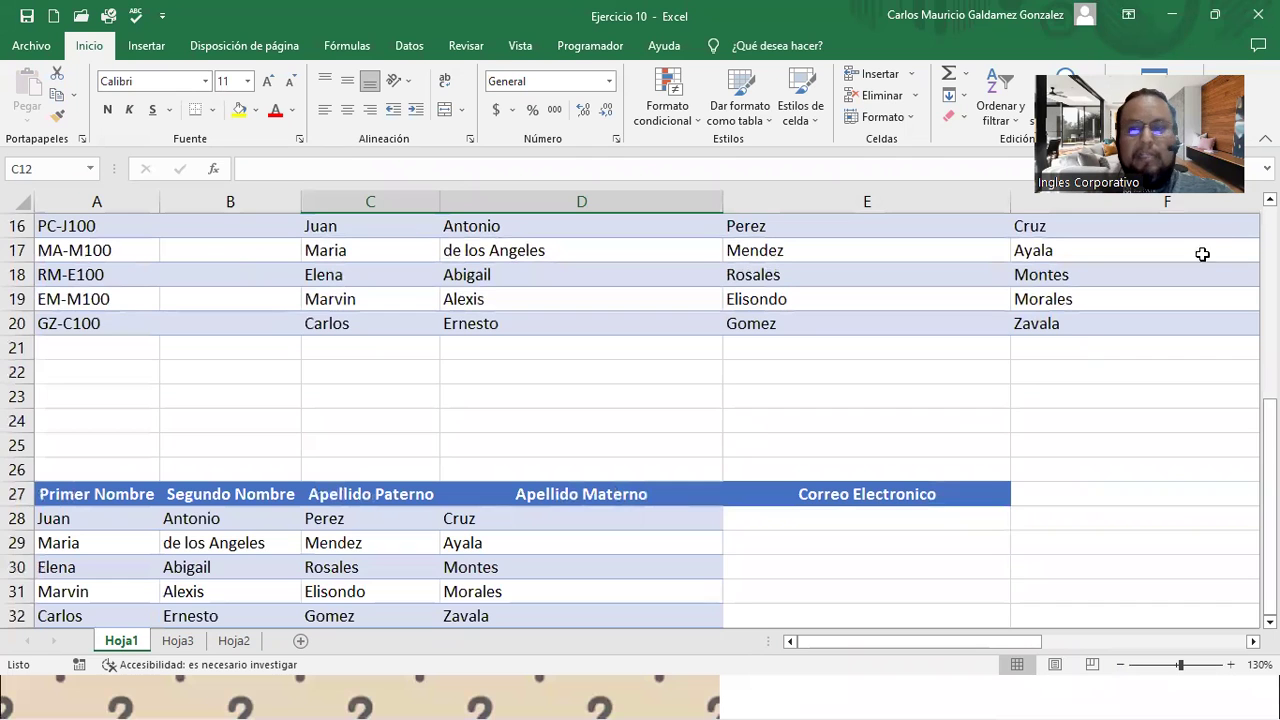
{"action": "left_click_drag", "start_coordinate": [1269, 480], "coordinate": [1269, 445]}
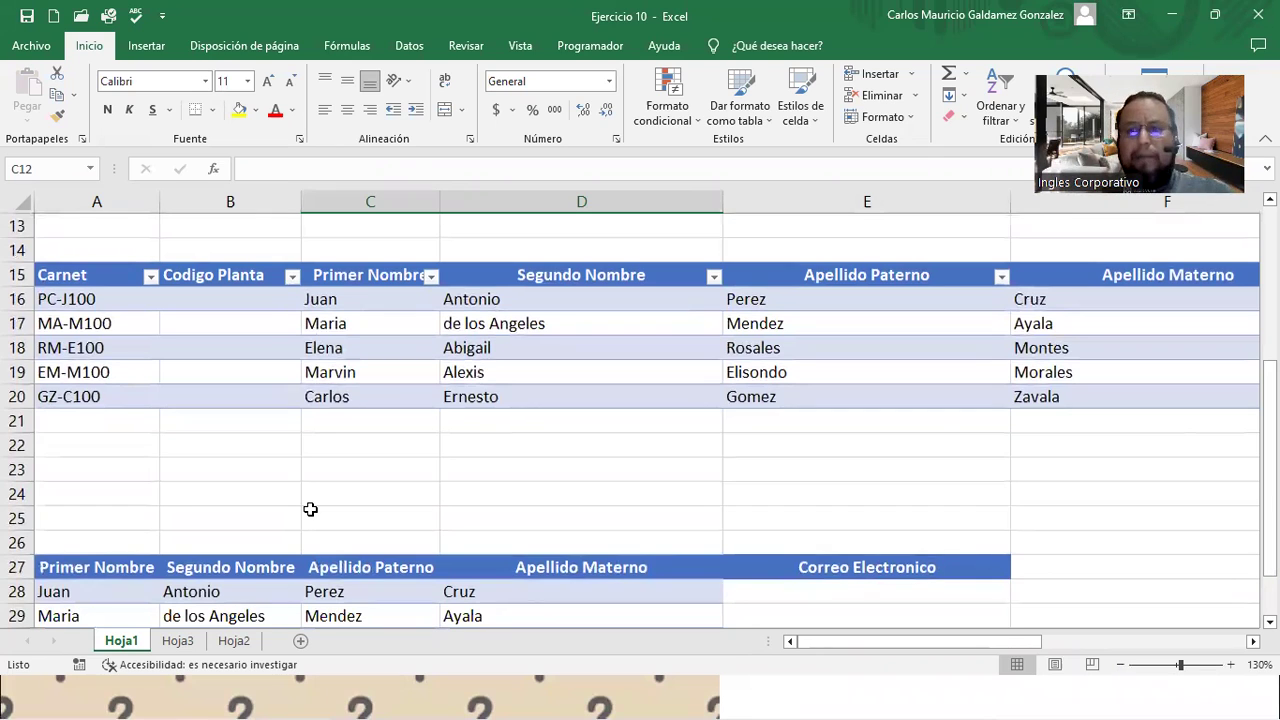
{"action": "left_click_drag", "start_coordinate": [206, 296], "coordinate": [241, 400]}
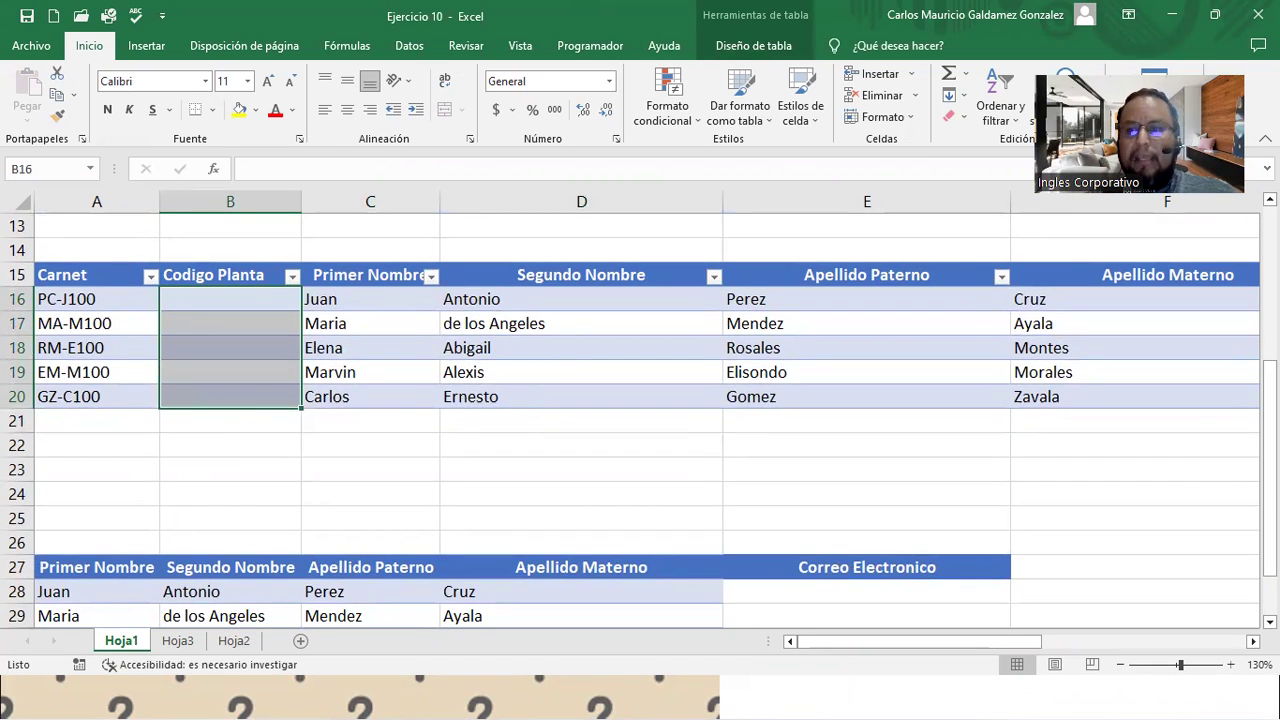
{"action": "left_click_drag", "start_coordinate": [1269, 407], "coordinate": [1269, 447]}
{"action": "left_click", "coordinate": [818, 528]}
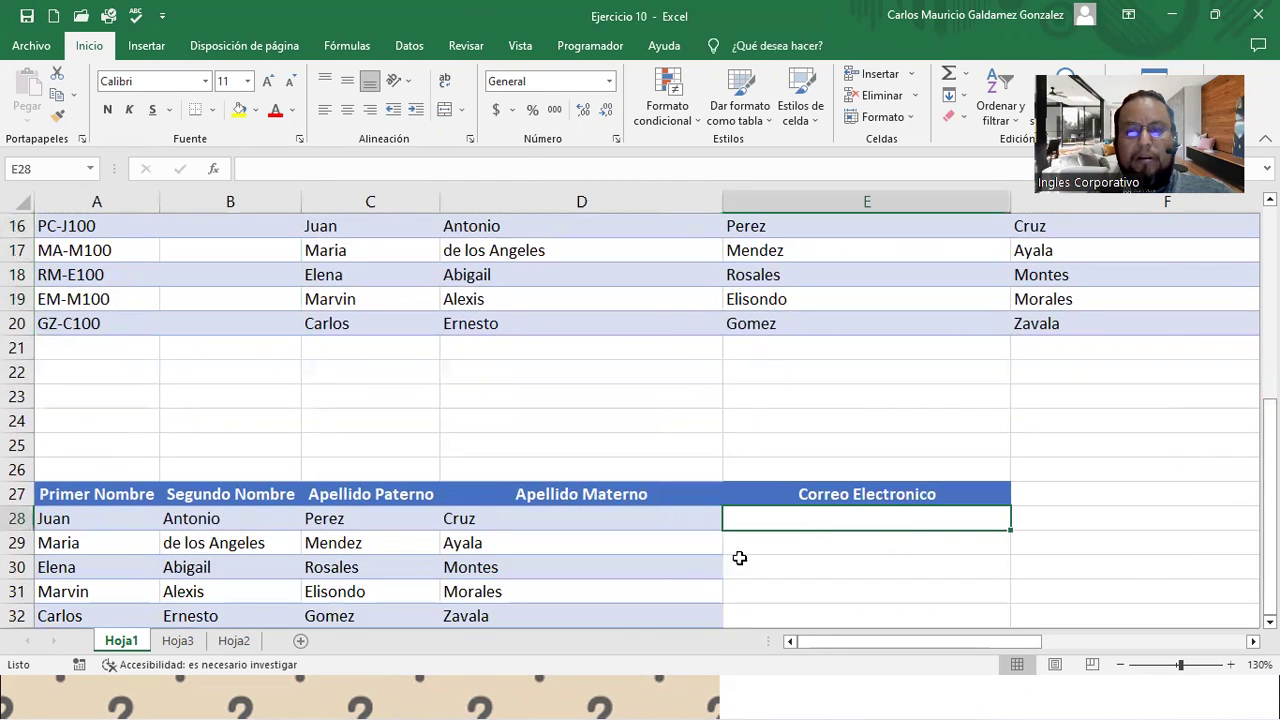
{"action": "scroll", "coordinate": [780, 506], "scroll_direction": "down", "scroll_amount": 1}
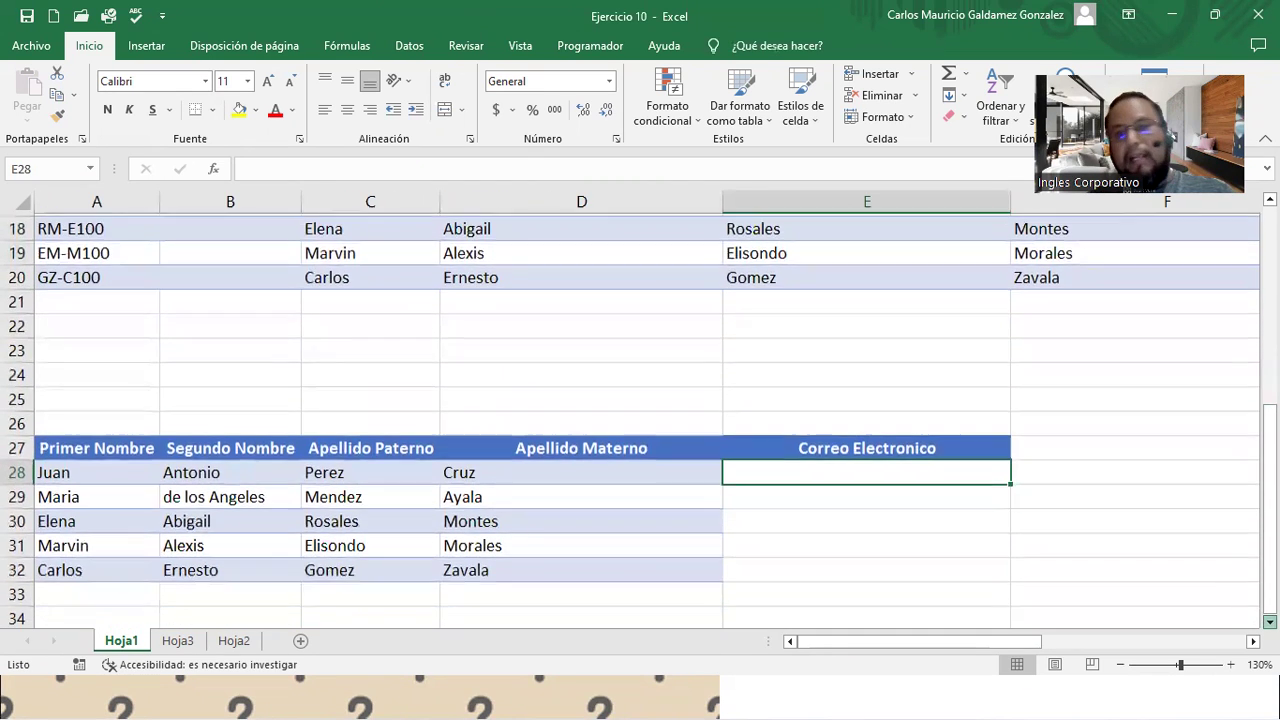
{"action": "left_click_drag", "start_coordinate": [746, 447], "coordinate": [763, 538]}
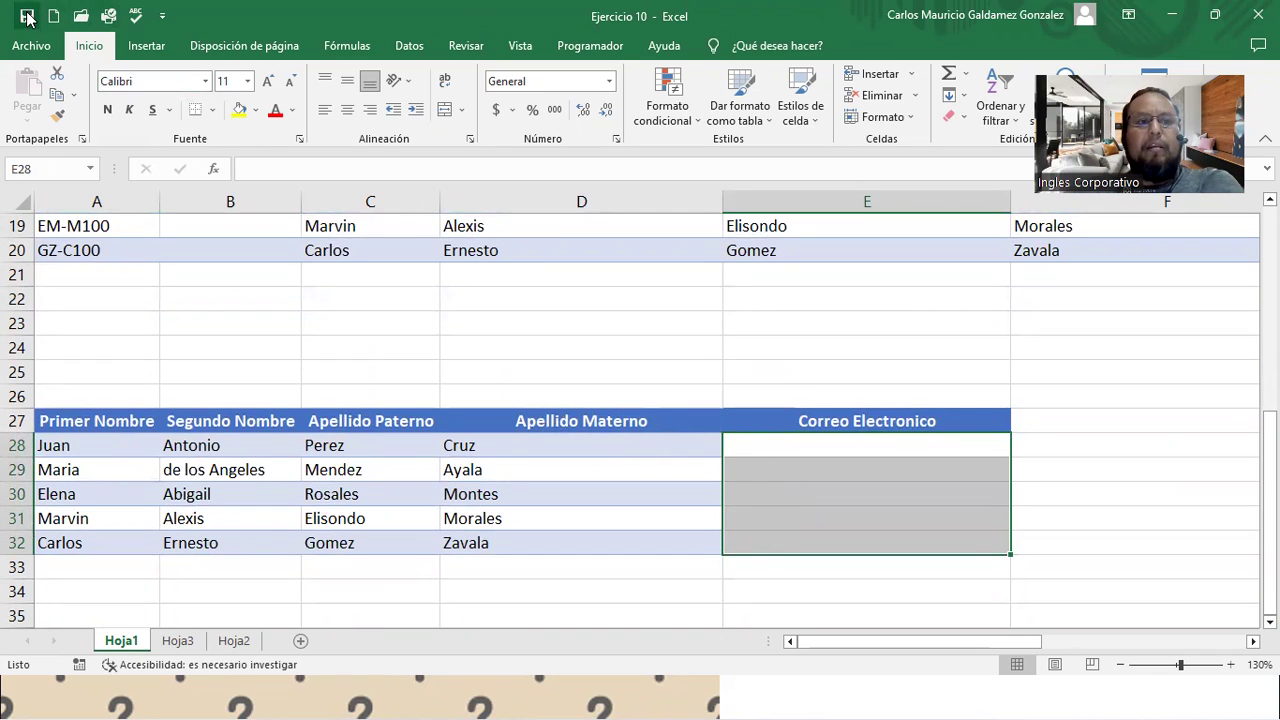
{"action": "left_click", "coordinate": [557, 357]}
- Scroll back up to the Concatenar names table with its empty result columns
{"action": "scroll", "coordinate": [557, 360], "scroll_direction": "up", "scroll_amount": 6}
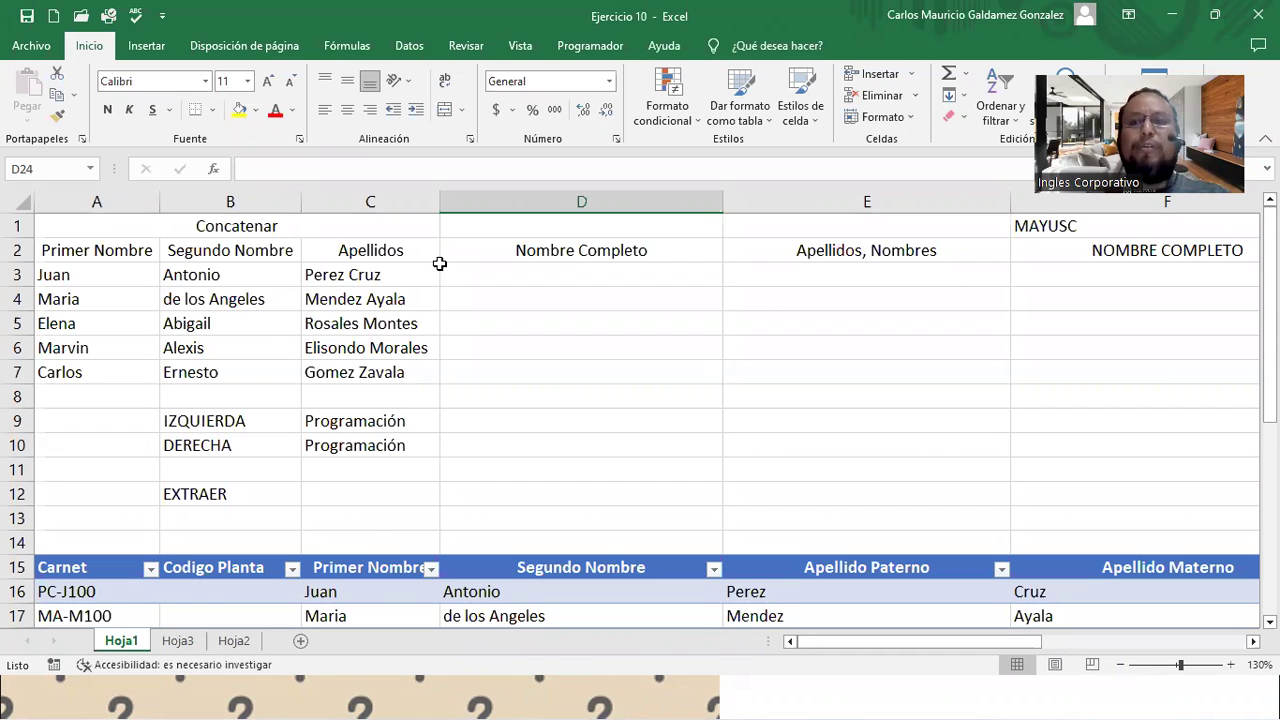
- Select the Nombre Completo heading and move down to its first entry
{"action": "left_click", "coordinate": [467, 260]}
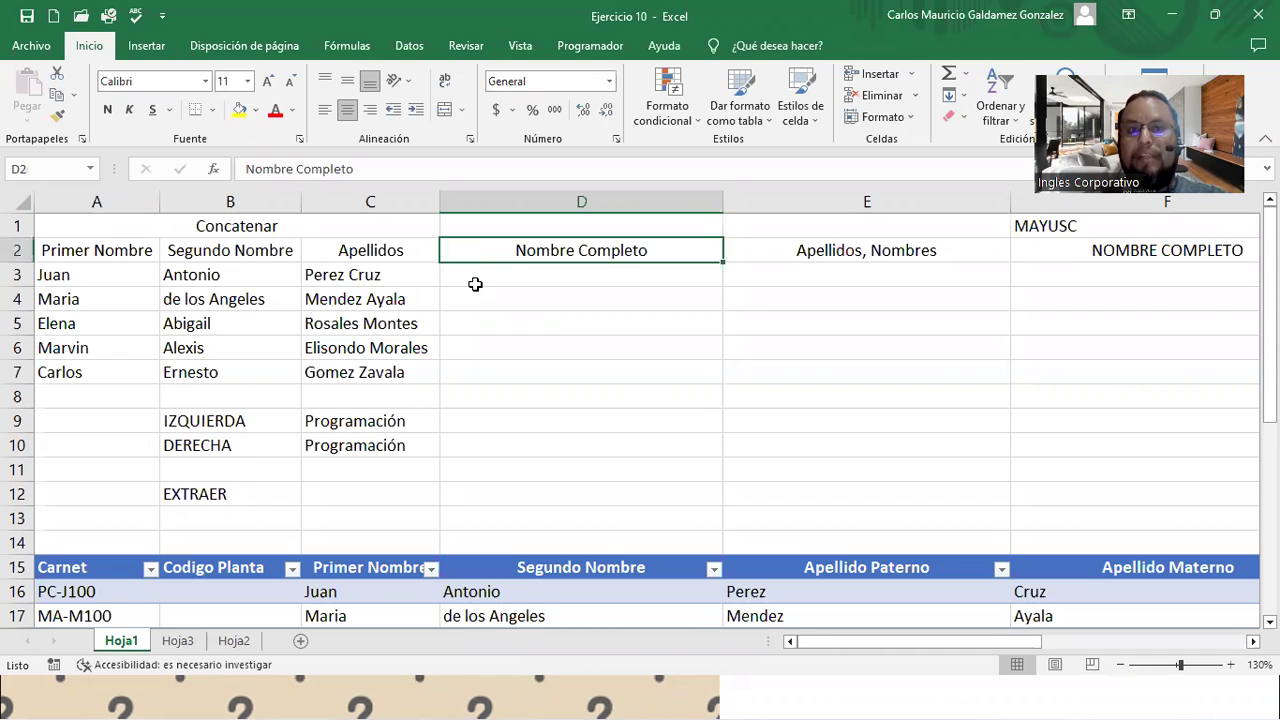
{"action": "key", "text": "Return"}
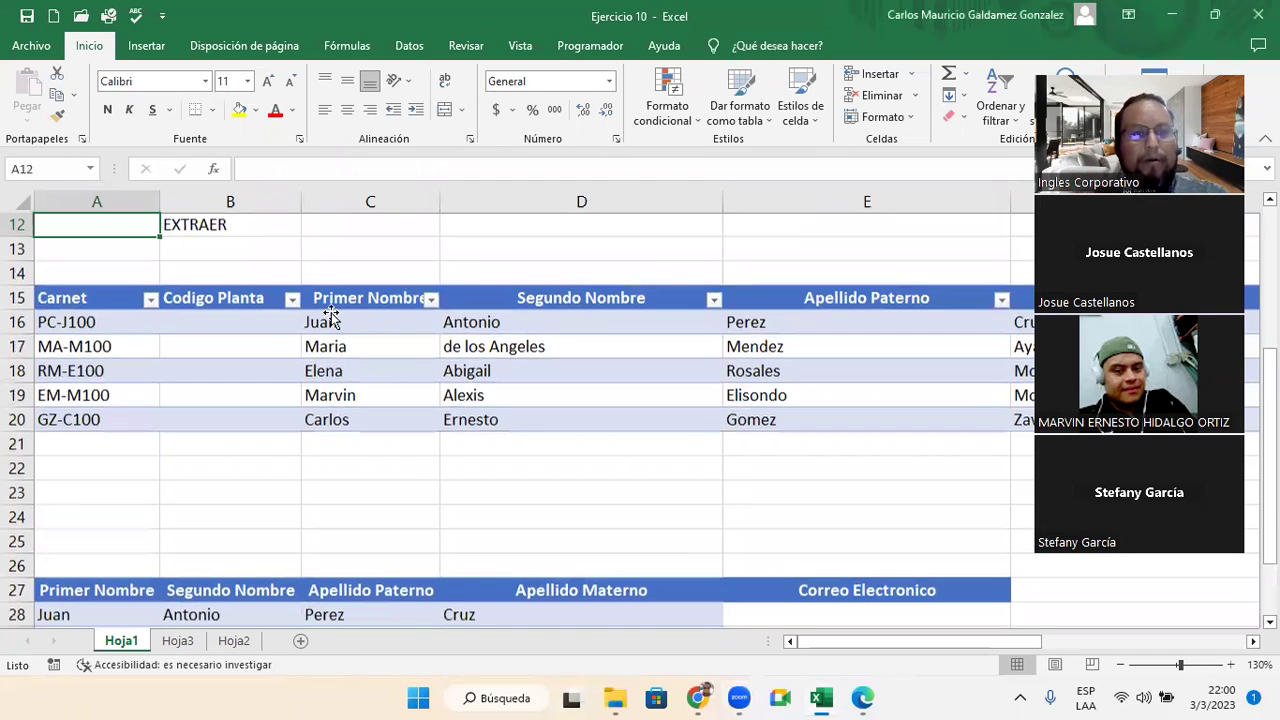
{"action": "left_click", "coordinate": [285, 170]}
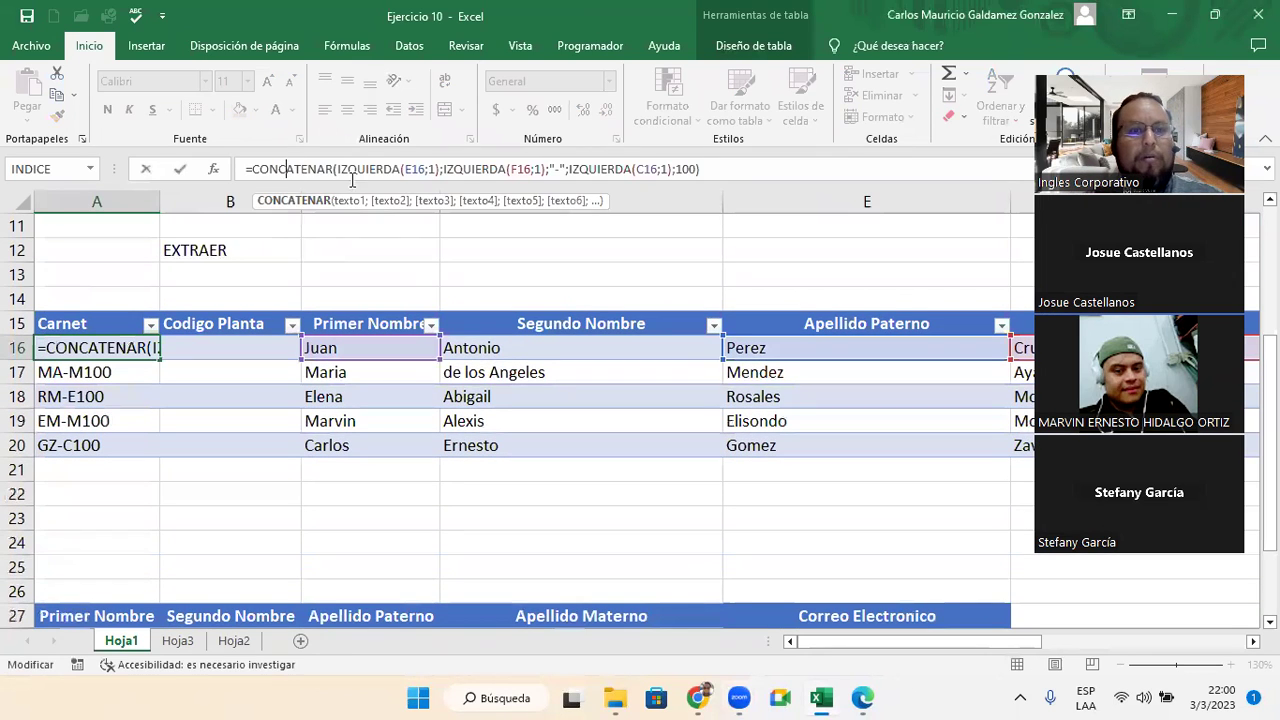
{"action": "left_click", "coordinate": [397, 168]}
{"action": "left_click", "coordinate": [468, 169]}
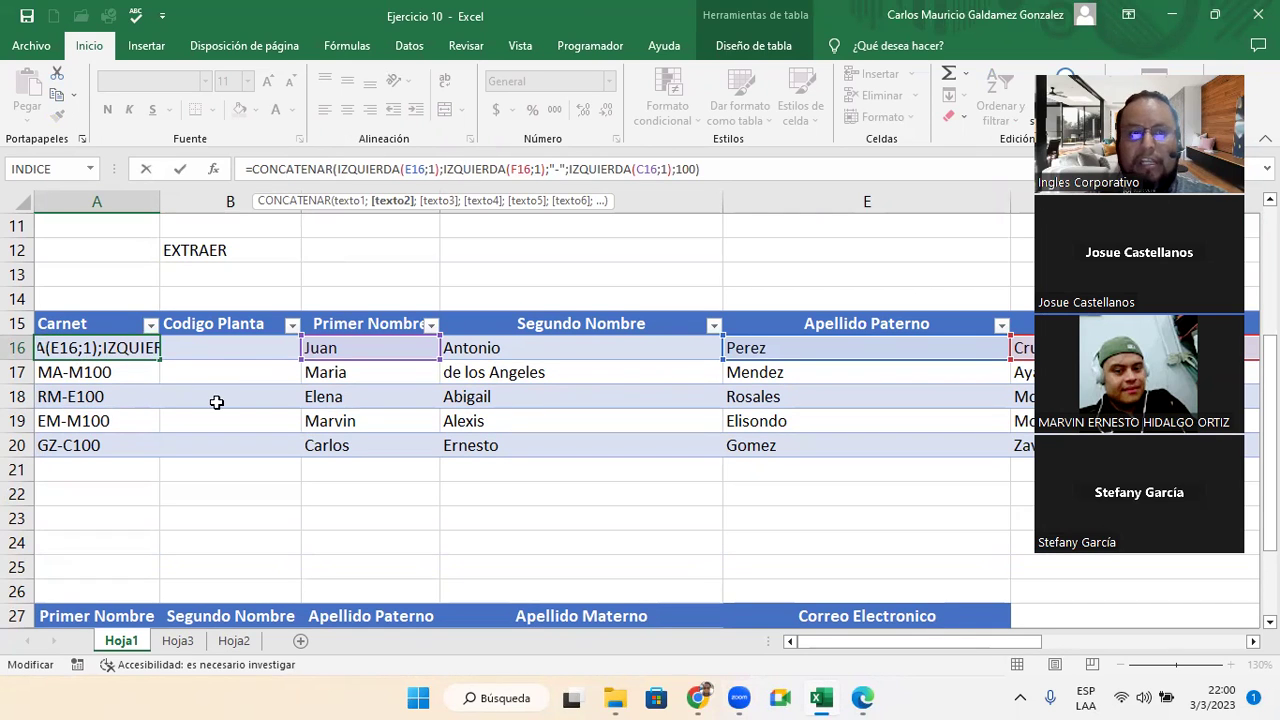
{"action": "key", "text": "Escape"}
{"action": "left_click_drag", "start_coordinate": [211, 349], "coordinate": [229, 443]}
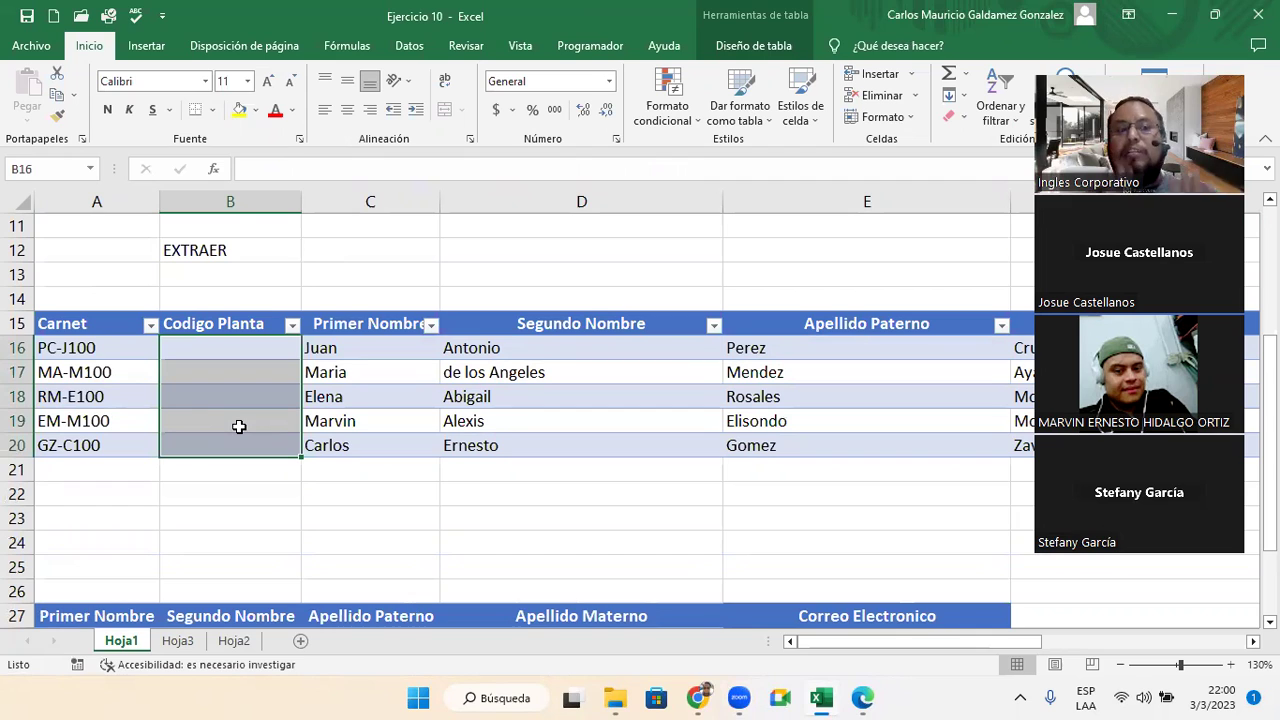
- Point out the Codigo Planta cells B16:B20 and the names Juan, Antonio, Perez and Mendez
{"action": "left_click", "coordinate": [222, 349]}
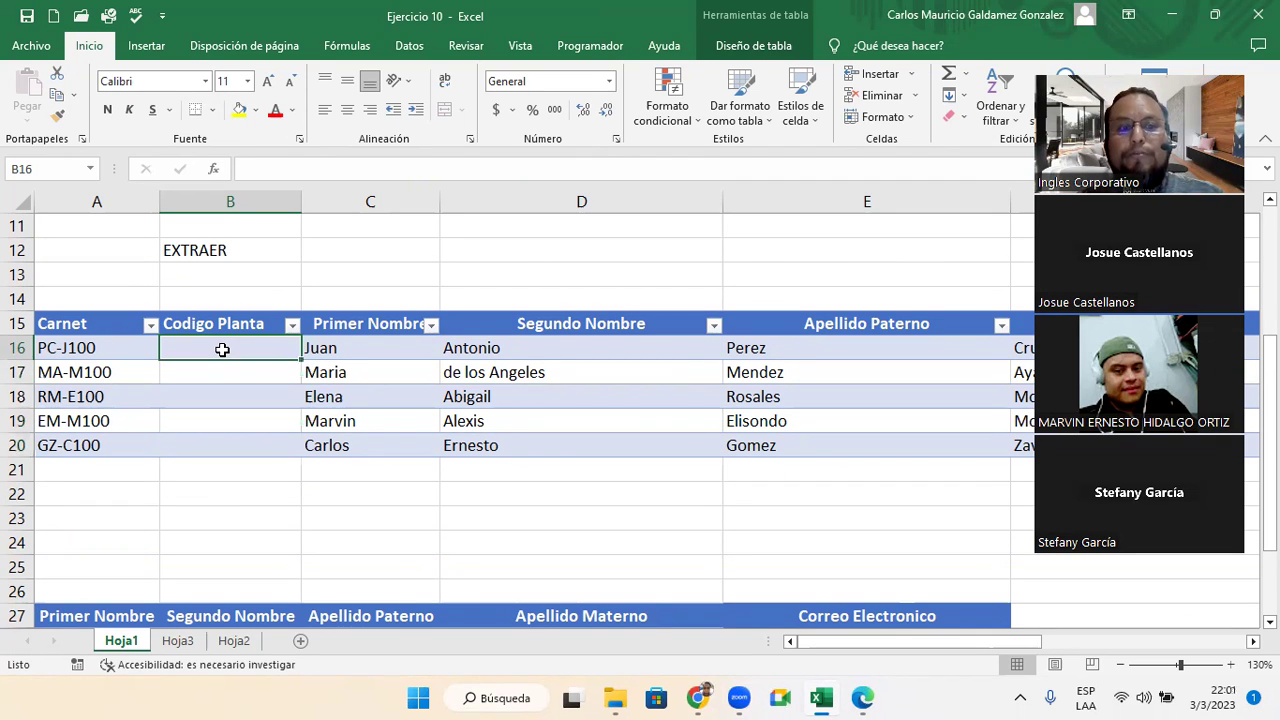
{"action": "left_click", "coordinate": [349, 353]}
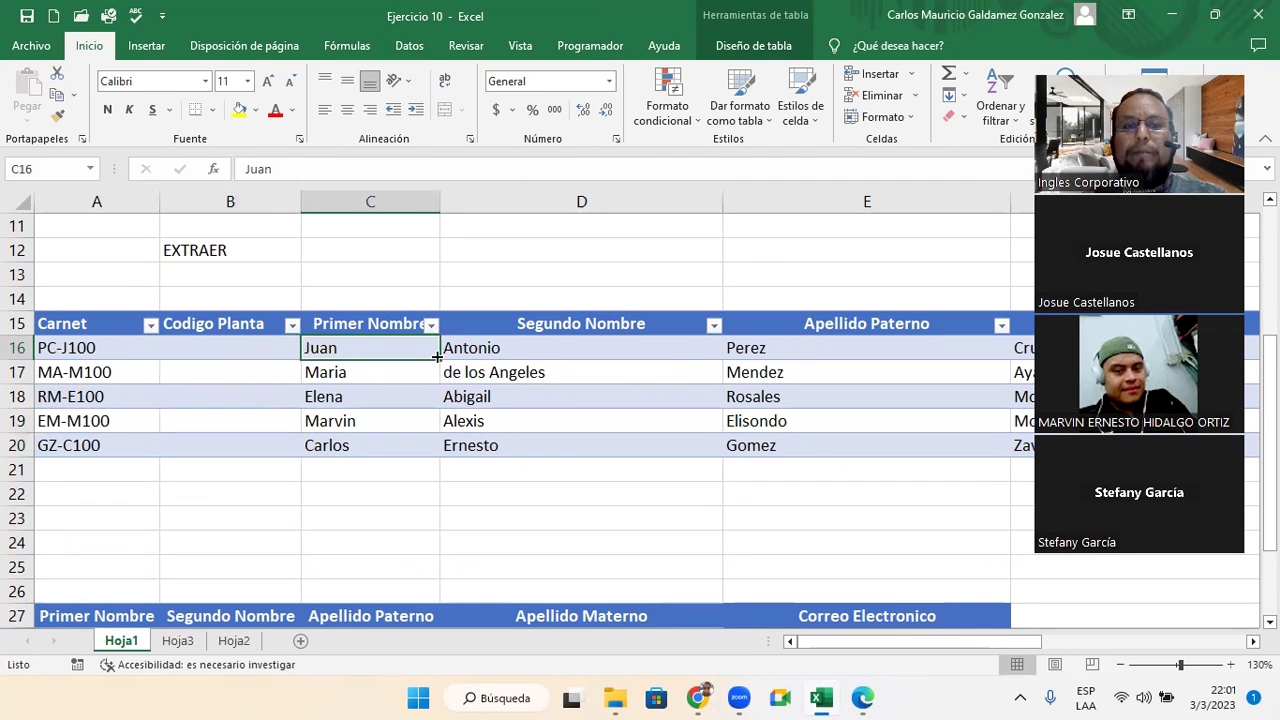
{"action": "left_click", "coordinate": [677, 347]}
{"action": "left_click", "coordinate": [822, 365]}
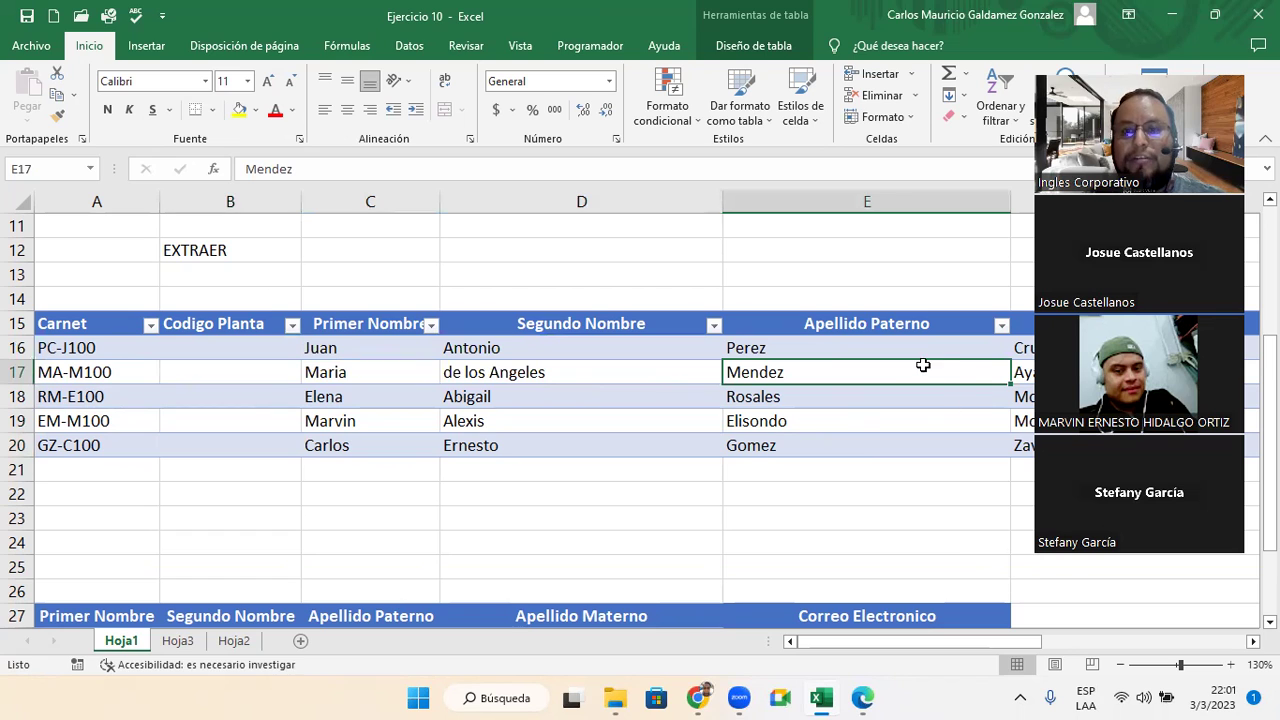
{"action": "left_click", "coordinate": [760, 352]}
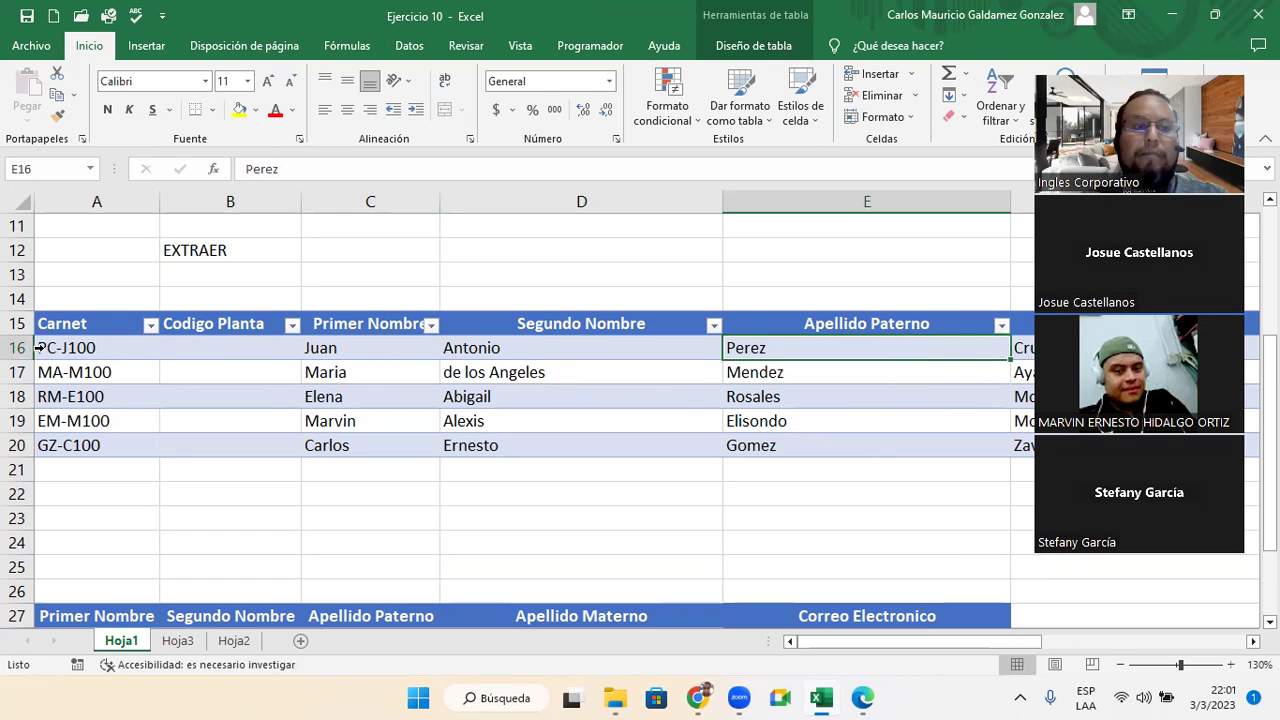
{"action": "left_click_drag", "start_coordinate": [207, 341], "coordinate": [226, 440]}
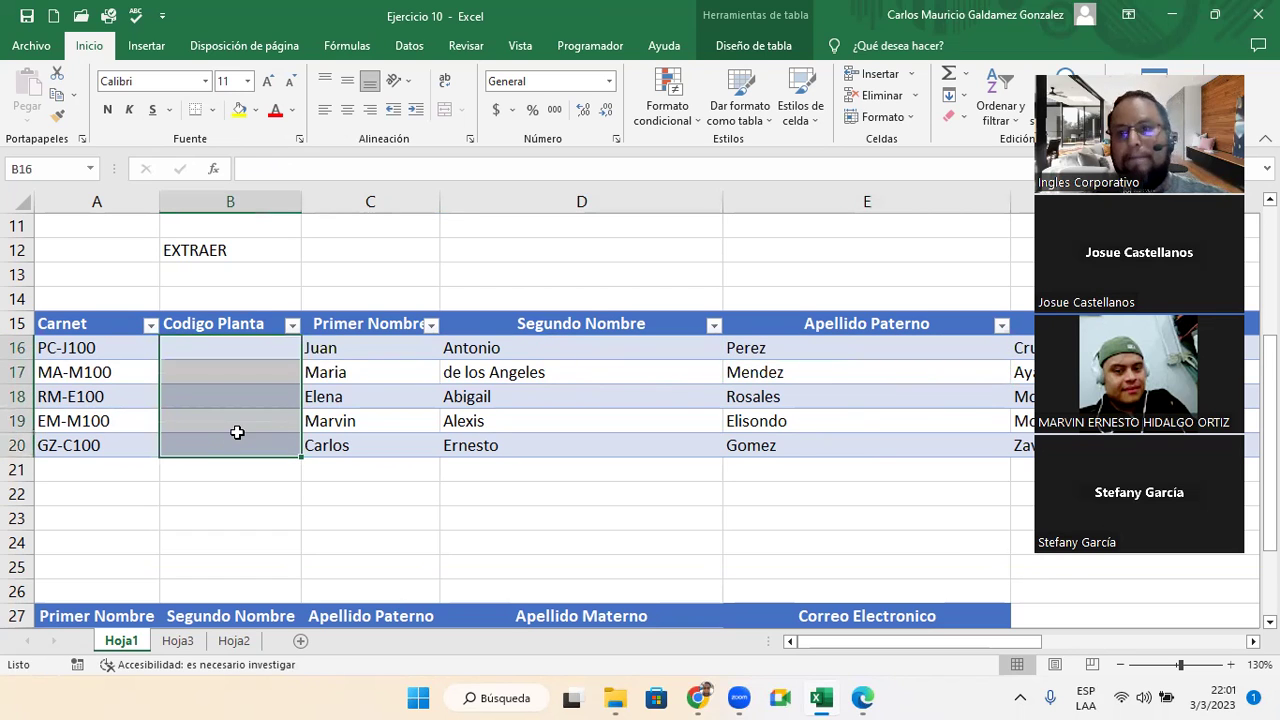
{"action": "left_click", "coordinate": [237, 437]}
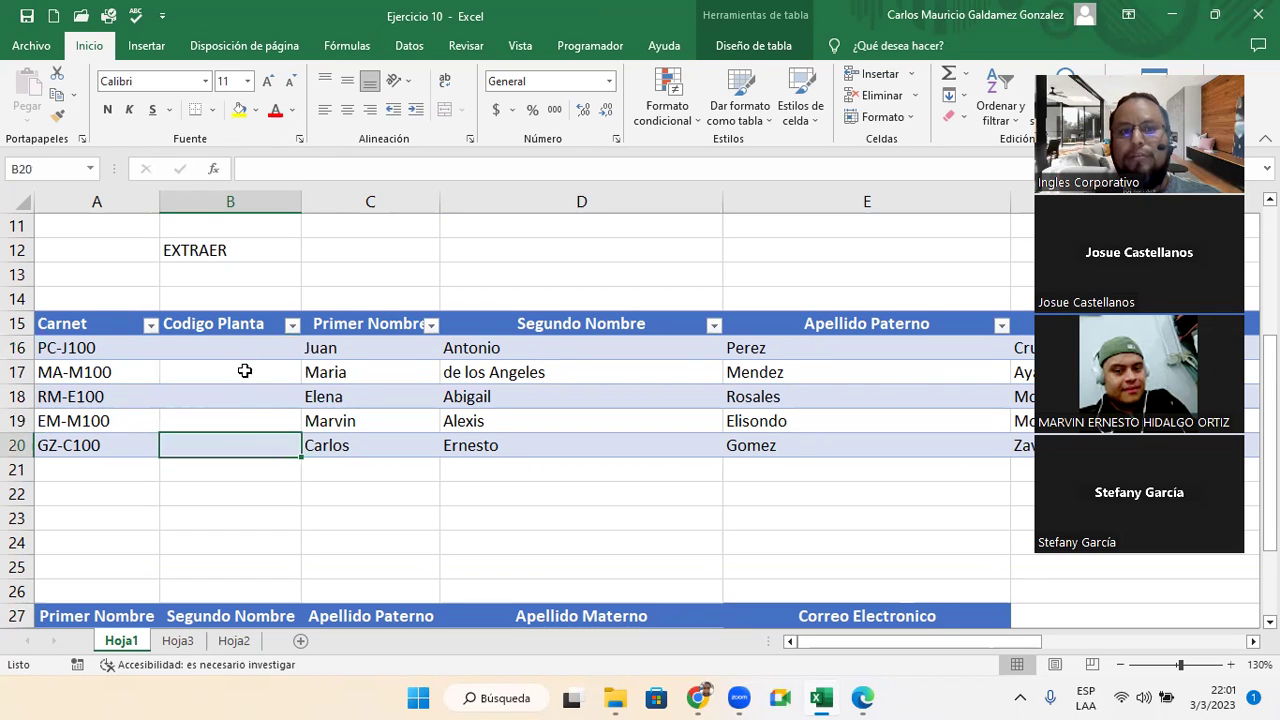
- Enter the code PL0100 in cell B14
{"action": "left_click", "coordinate": [231, 299]}
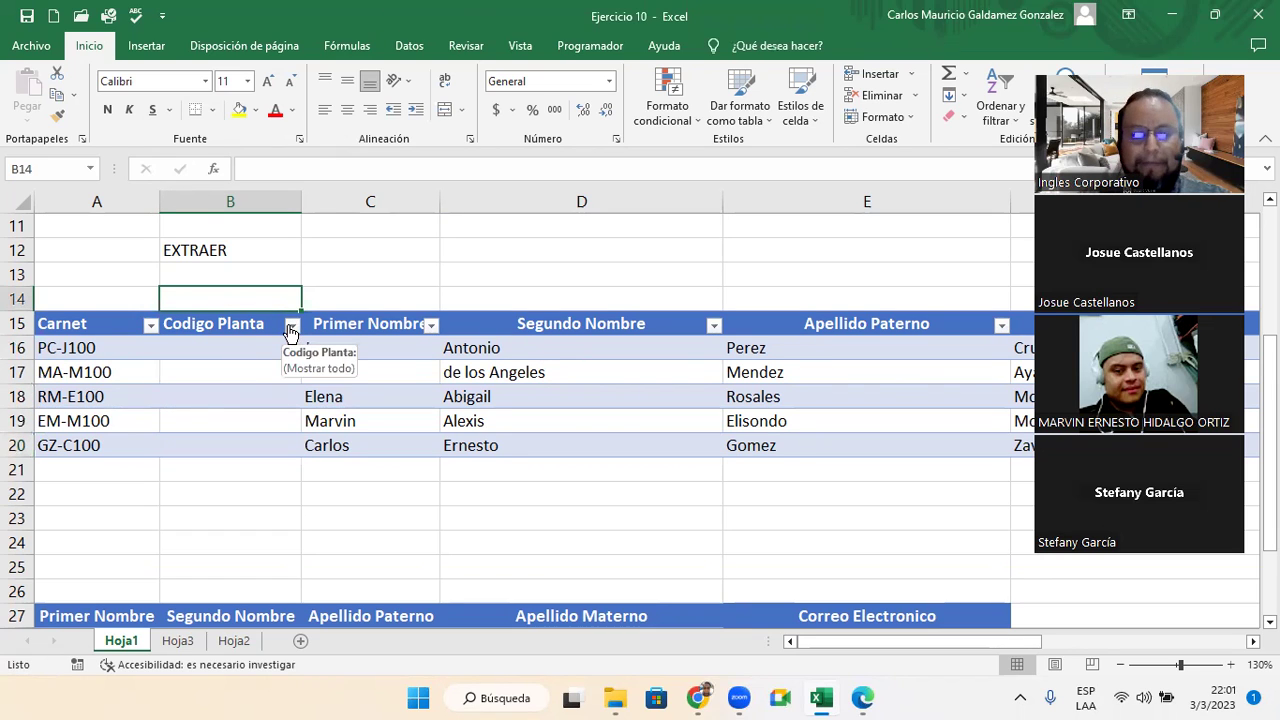
{"action": "type", "text": "P"}
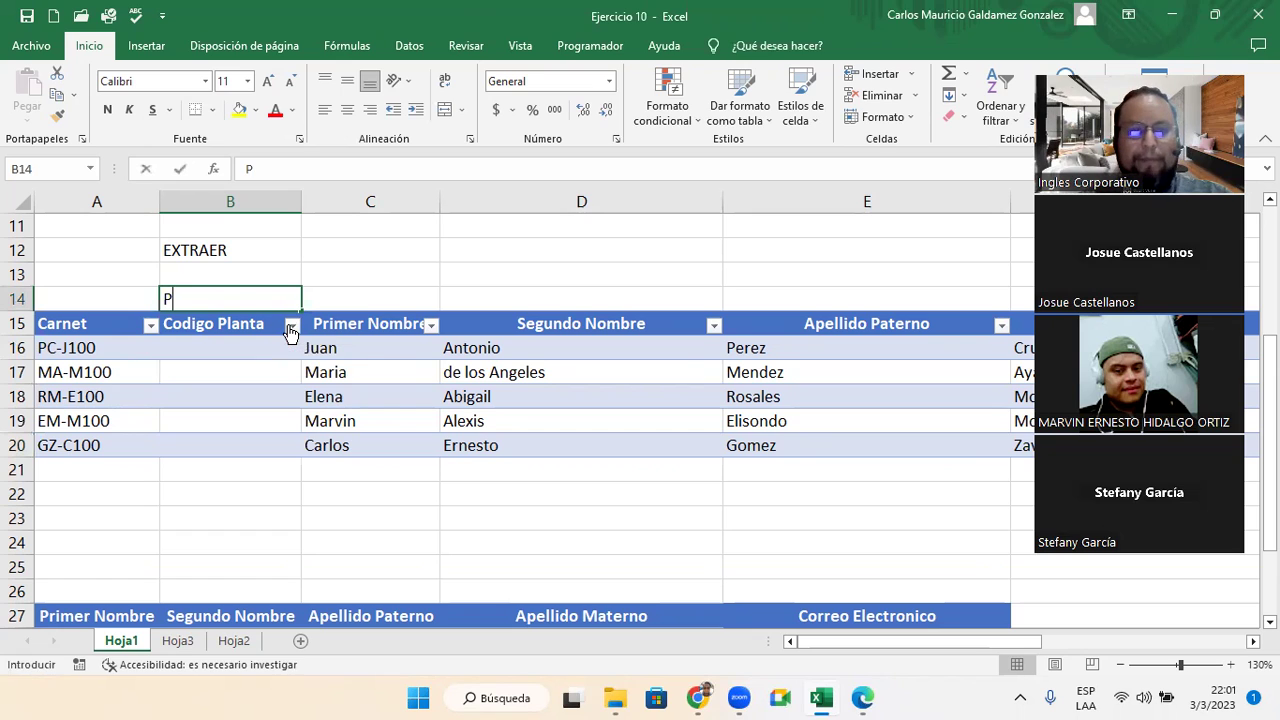
{"action": "type", "text": "L0100"}
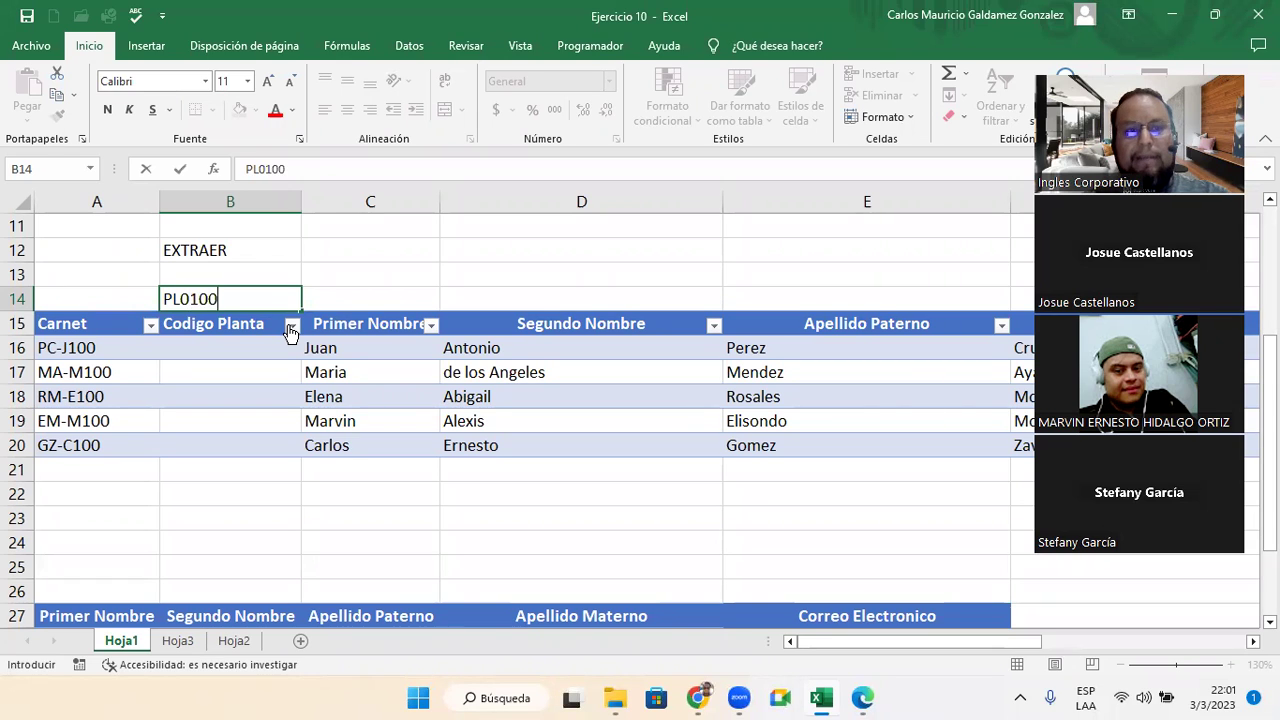
{"action": "key", "text": "Return"}
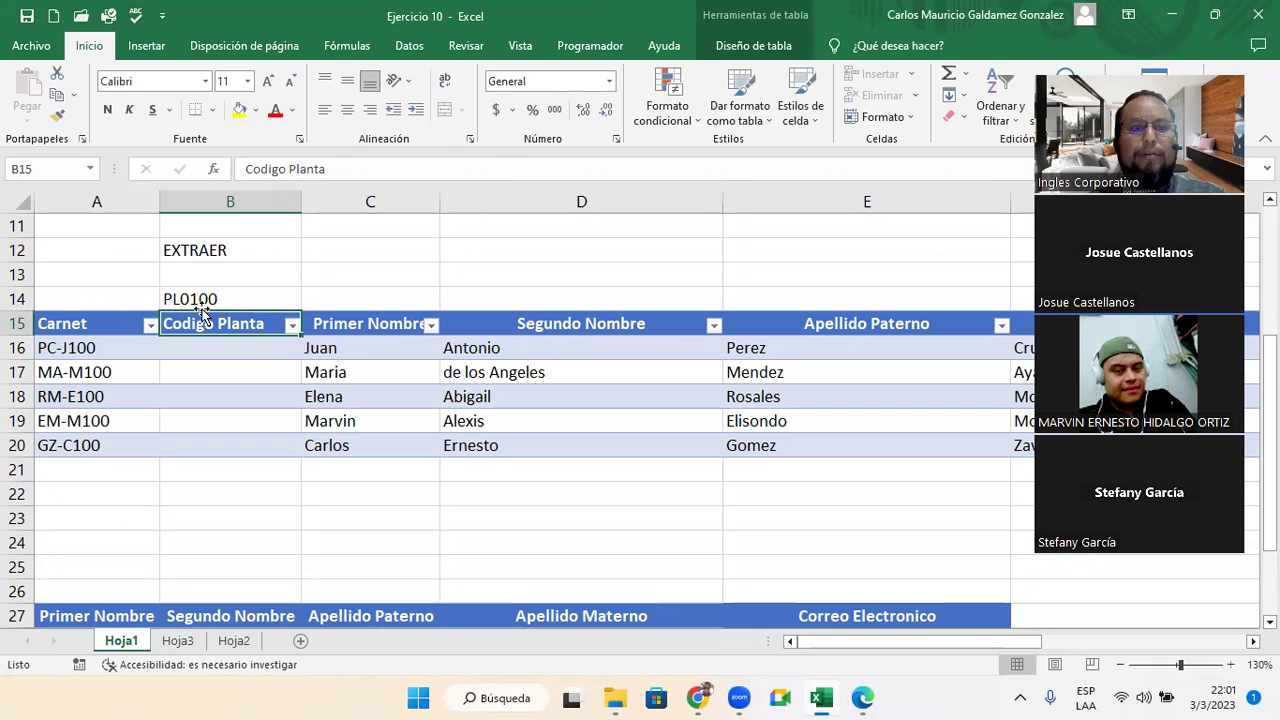
- Review the name range C16:E20, the Carnet formula in A16, PL0100 in B14, and B16
{"action": "left_click_drag", "start_coordinate": [398, 355], "coordinate": [909, 449]}
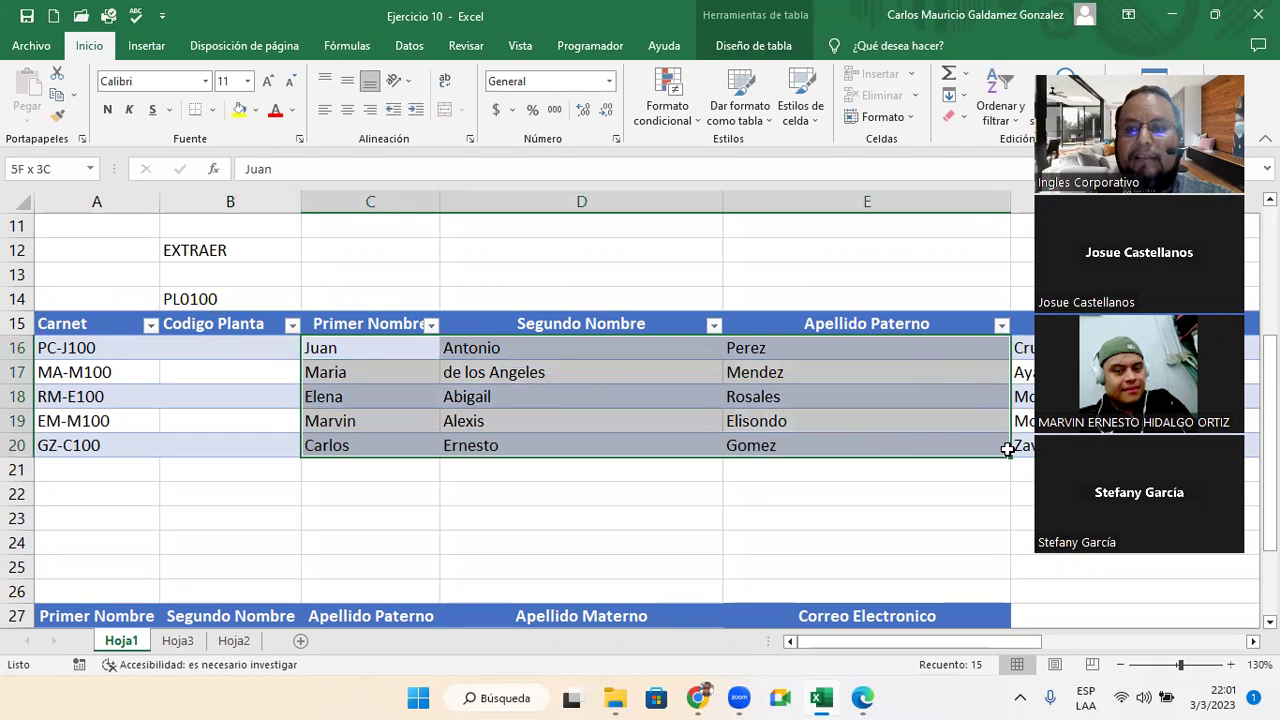
{"action": "left_click_drag", "start_coordinate": [1007, 450], "coordinate": [949, 445]}
{"action": "left_click", "coordinate": [102, 345]}
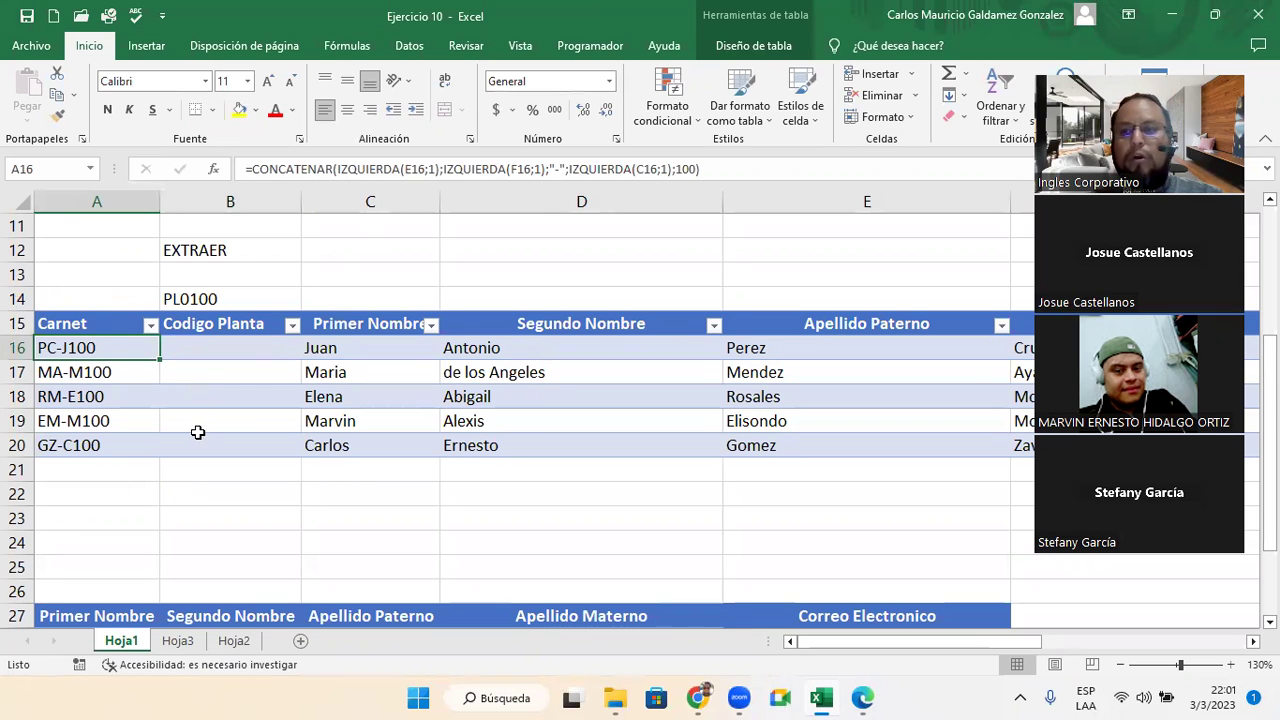
{"action": "left_click", "coordinate": [178, 302]}
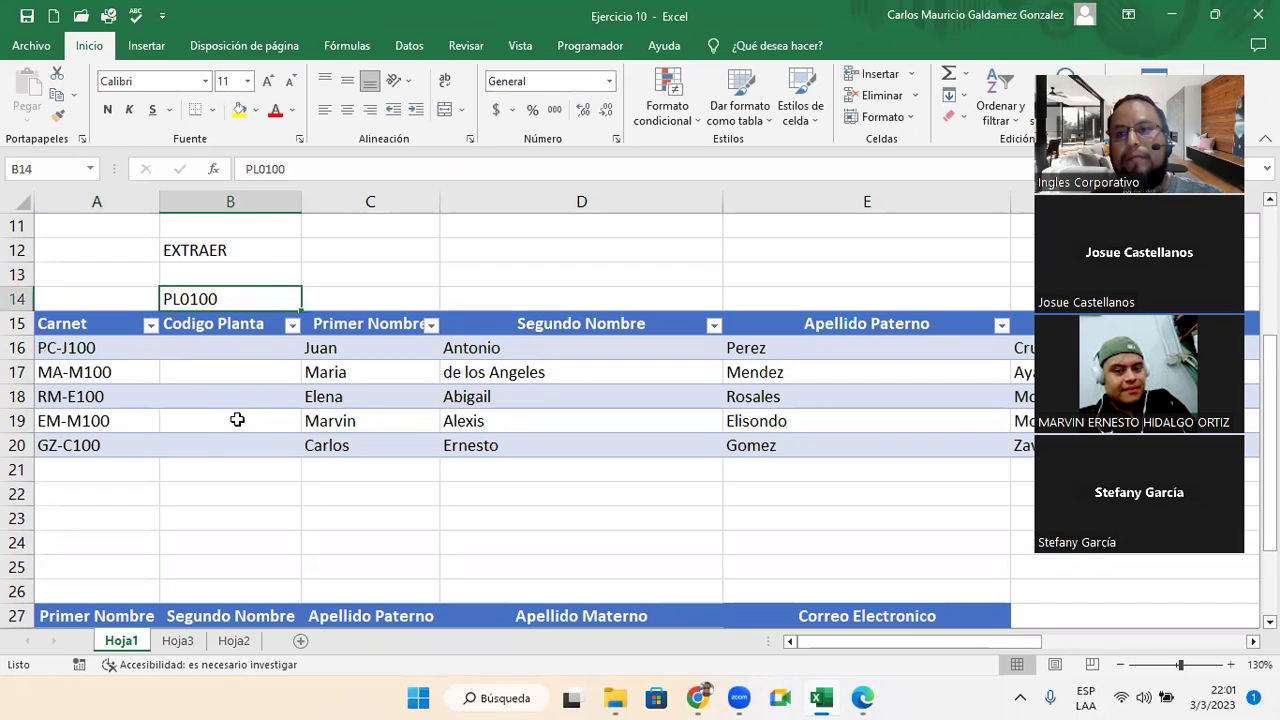
{"action": "left_click", "coordinate": [216, 353]}
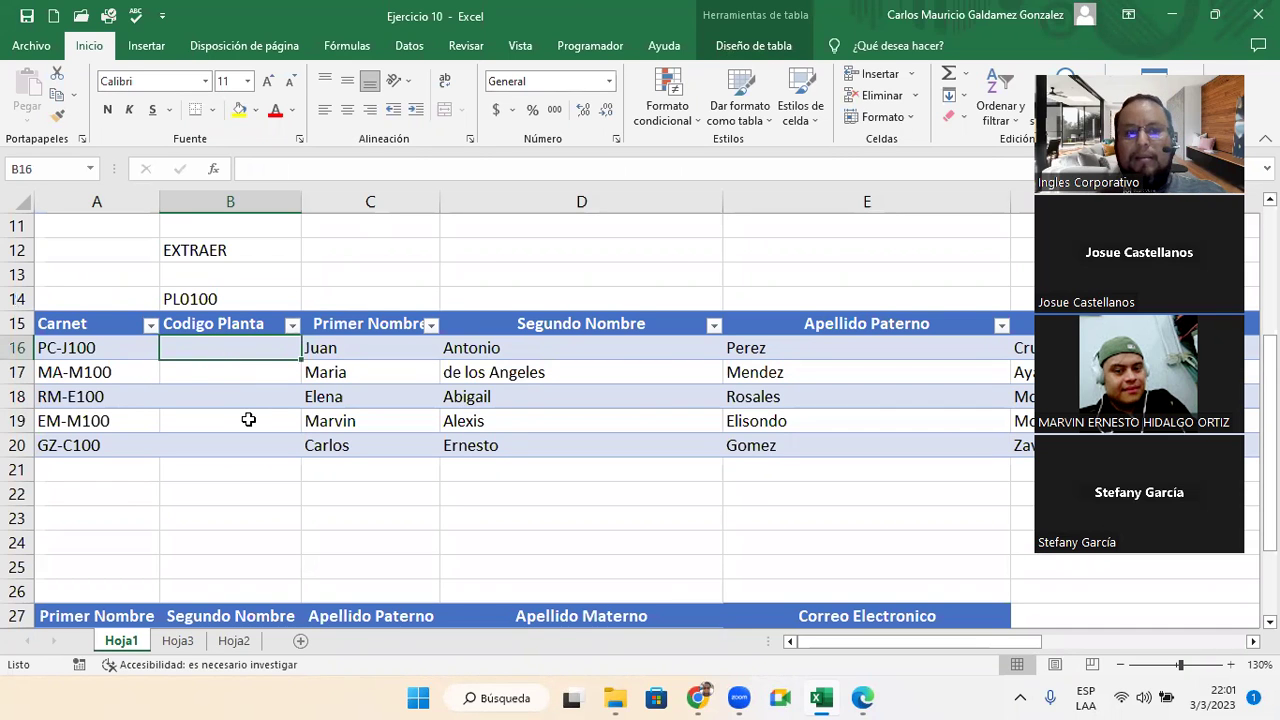
- Select the entire sheet, then clear the selection back to a single cell
{"action": "scroll", "coordinate": [332, 418], "scroll_direction": "up", "scroll_amount": 3}
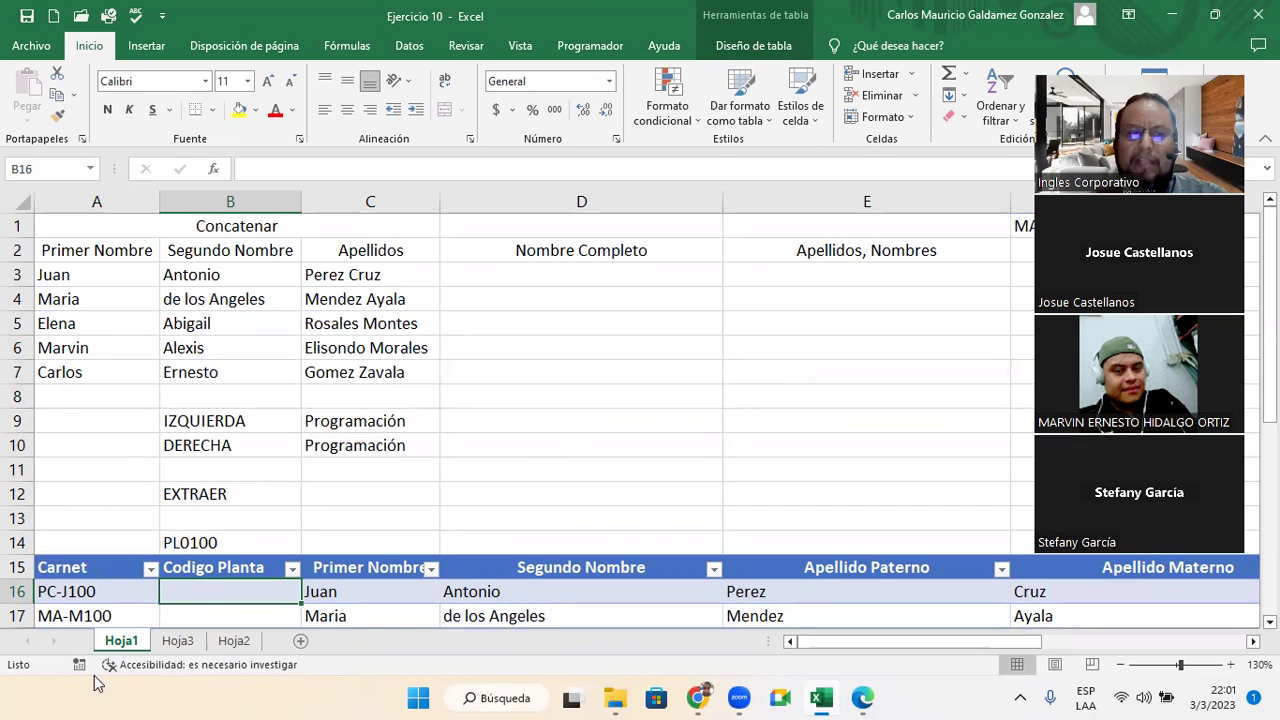
{"action": "left_click", "coordinate": [27, 196]}
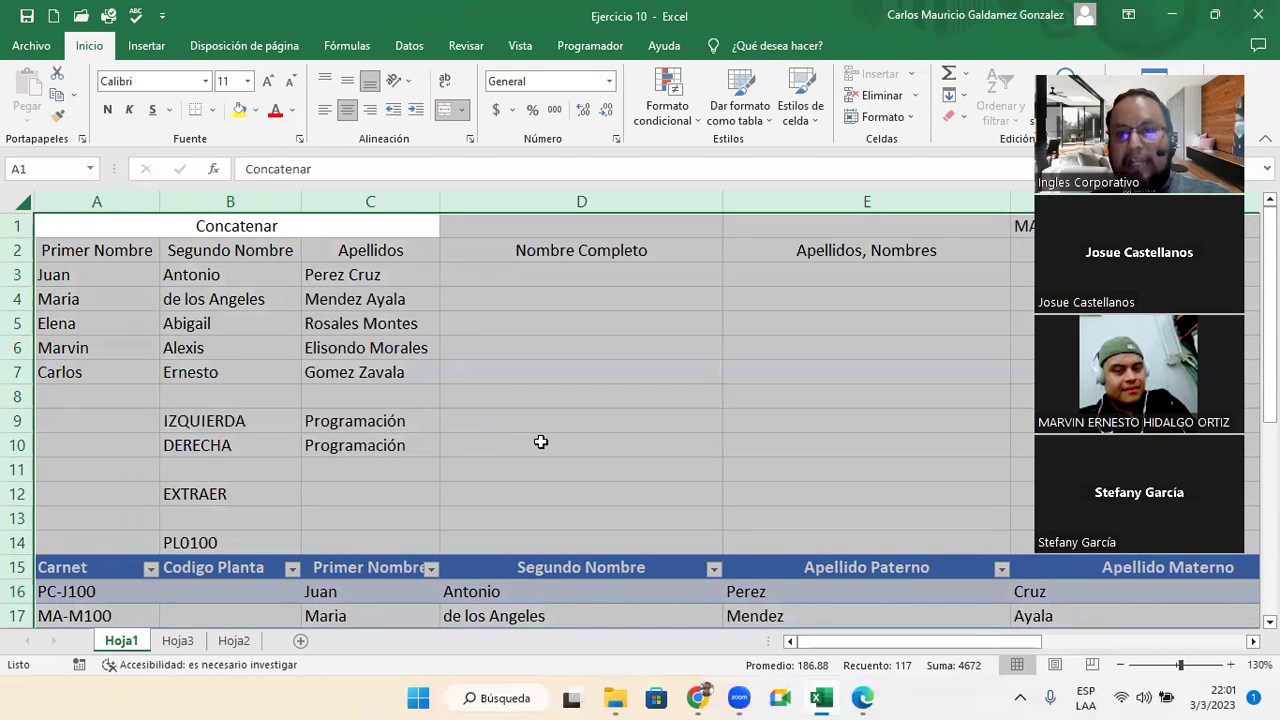
{"action": "left_click", "coordinate": [540, 442]}
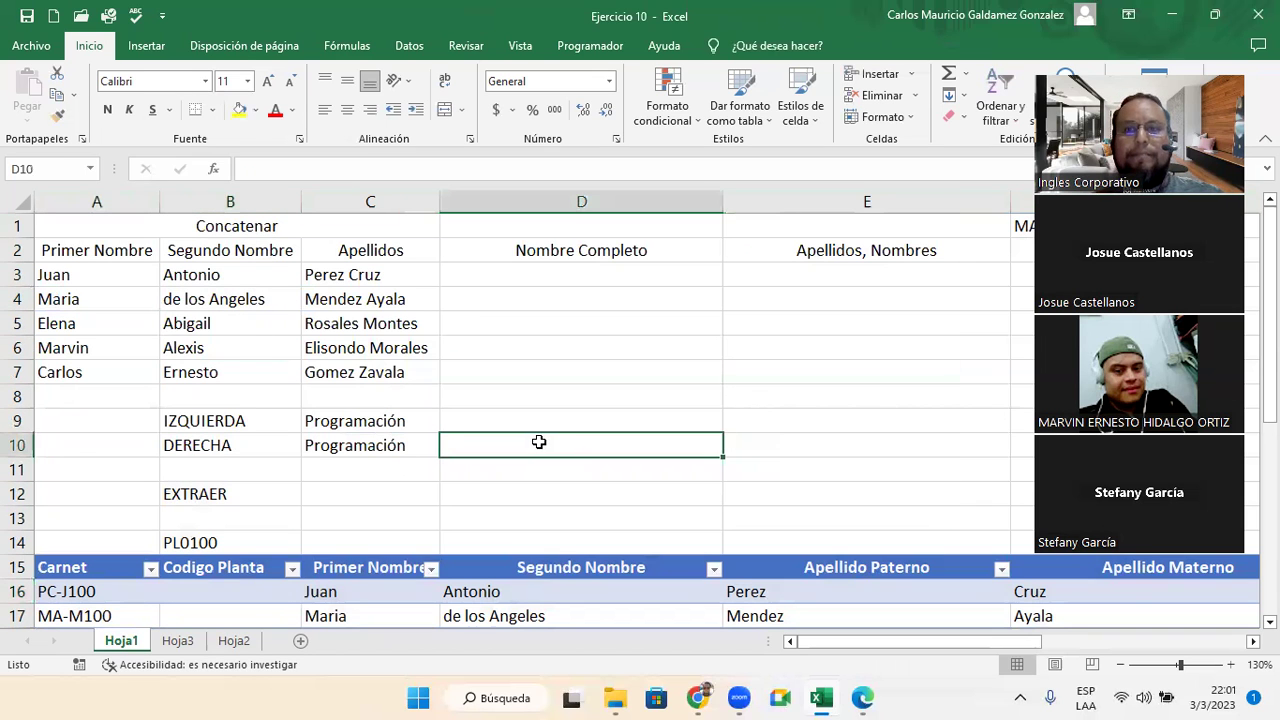
{"action": "left_click", "coordinate": [23, 201]}
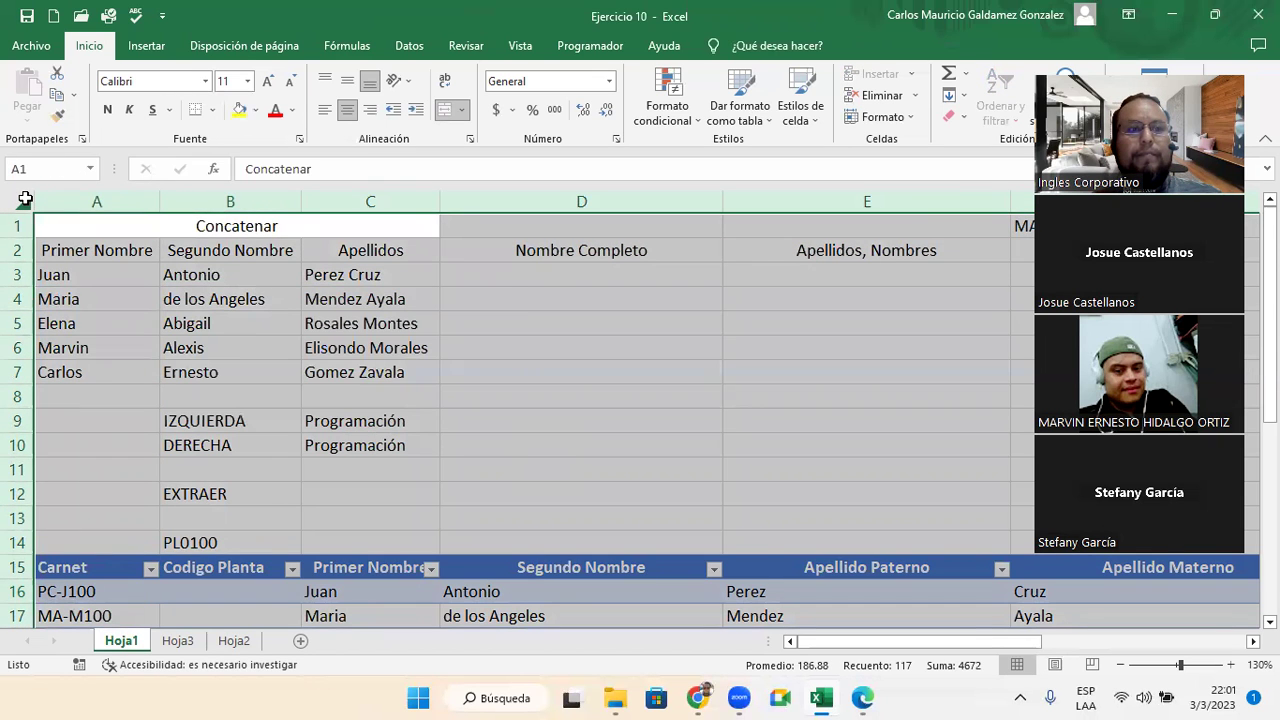
{"action": "left_click", "coordinate": [266, 242]}
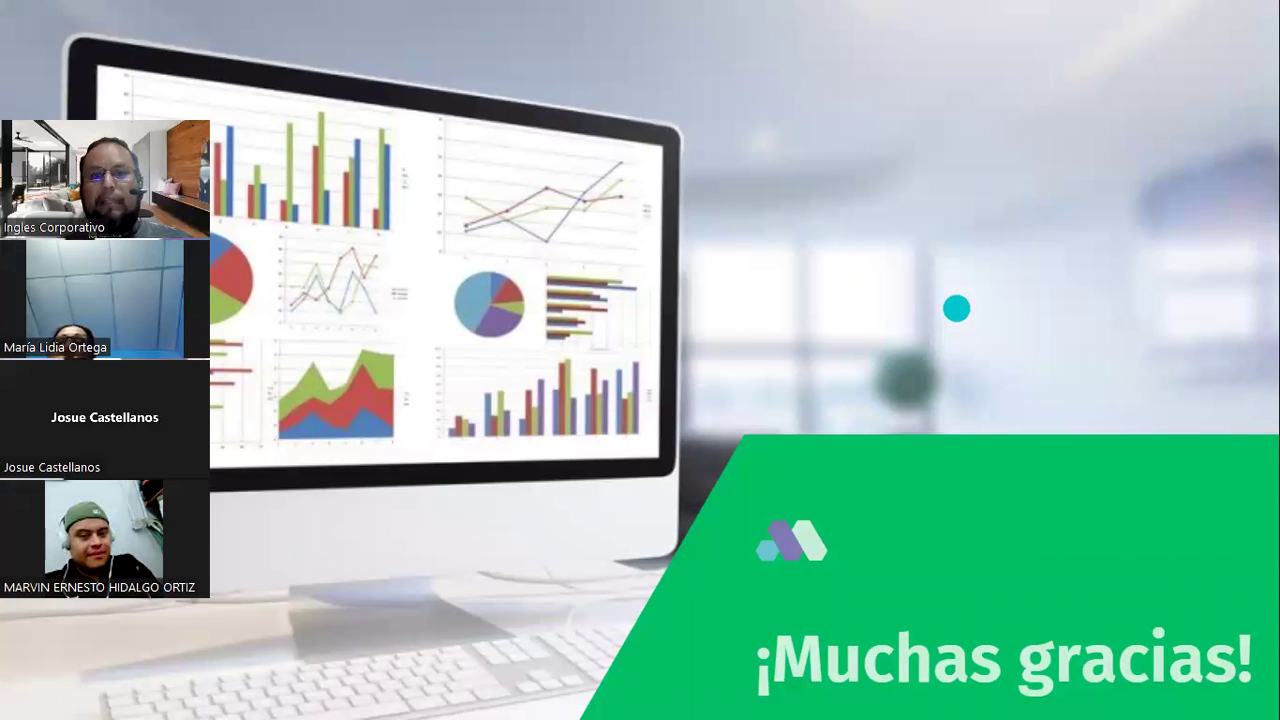
- Bring the shared ¡Muchas gracias! slide into focus in the Zoom meeting
{"action": "left_click", "coordinate": [763, 211]}
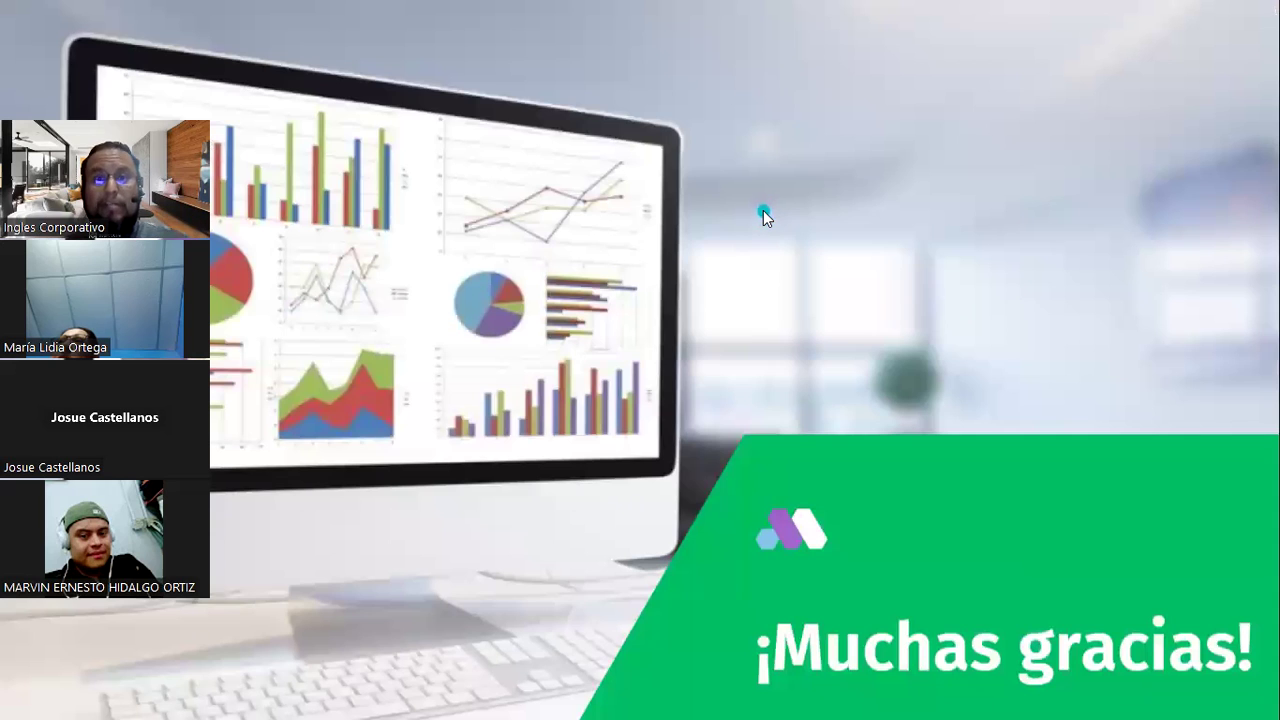